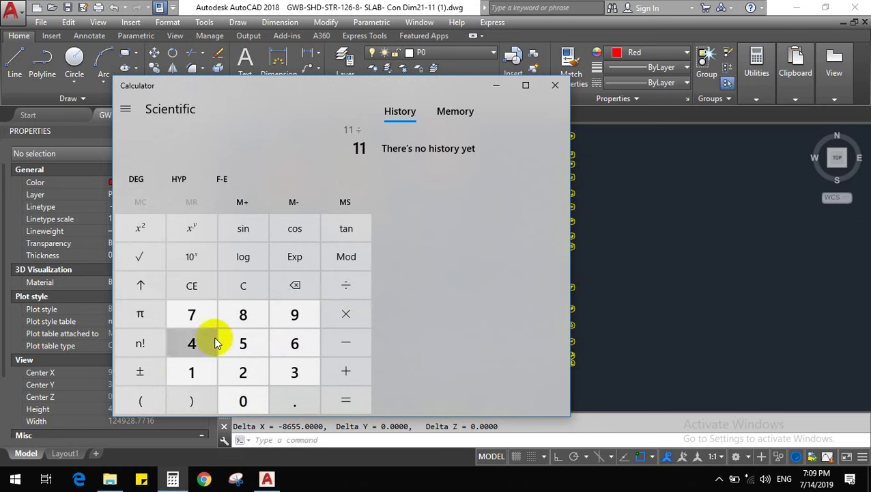
Complete the calculation of 11 divided by 40 and close the calculator
left_click(208, 340)
left_click(232, 396)
left_click(330, 403)
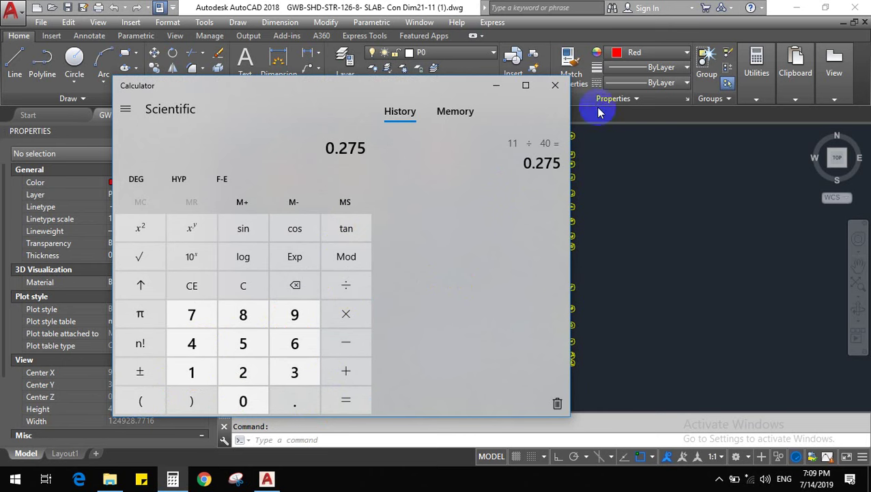
left_click(562, 87)
Examine the drop panels around the columns and the slab thickness labels in the lower part of the plan
scroll(443, 331, "up", 5)
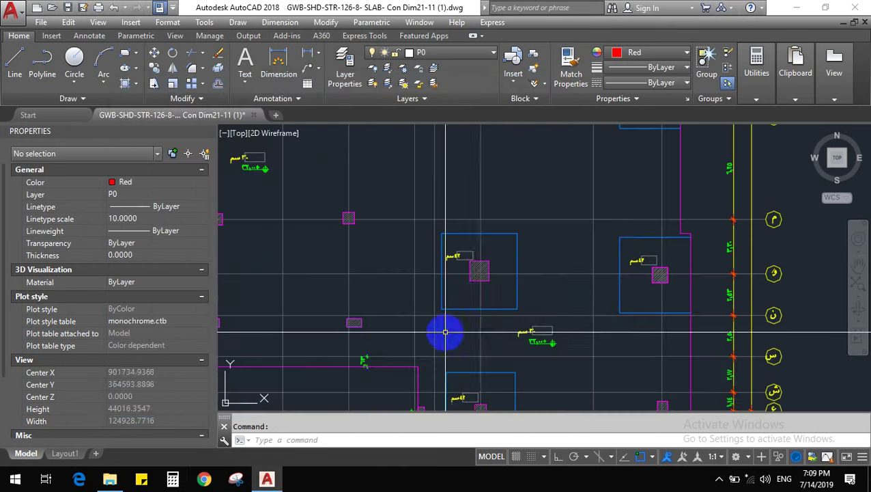
scroll(479, 281, "up", 2)
key("Escape")
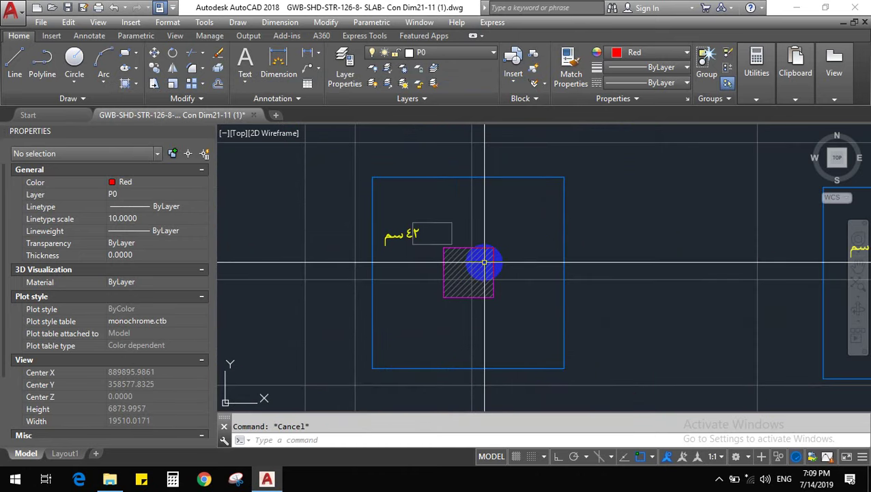
scroll(485, 262, "down", 4)
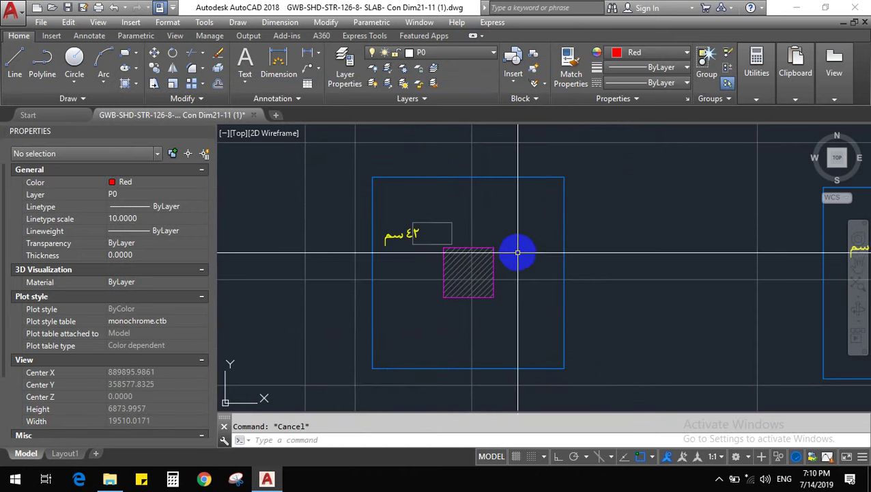
scroll(615, 290, "up", 2)
scroll(491, 321, "up", 2)
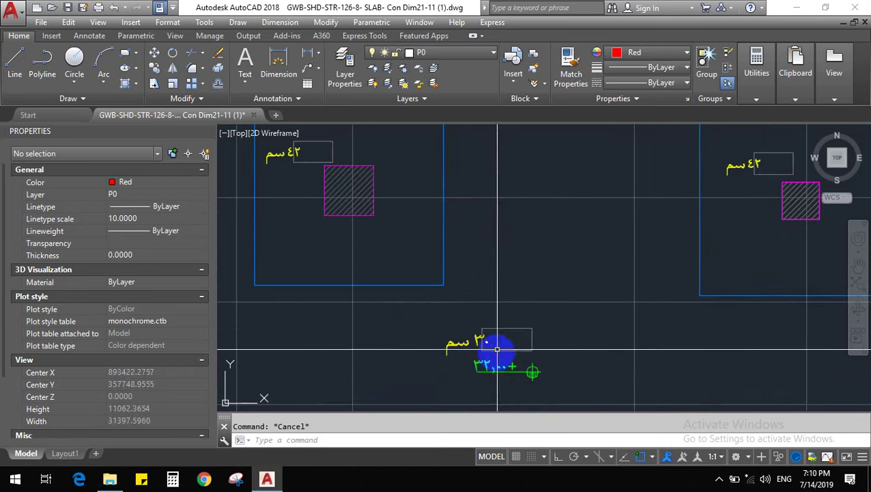
scroll(486, 323, "down", 2)
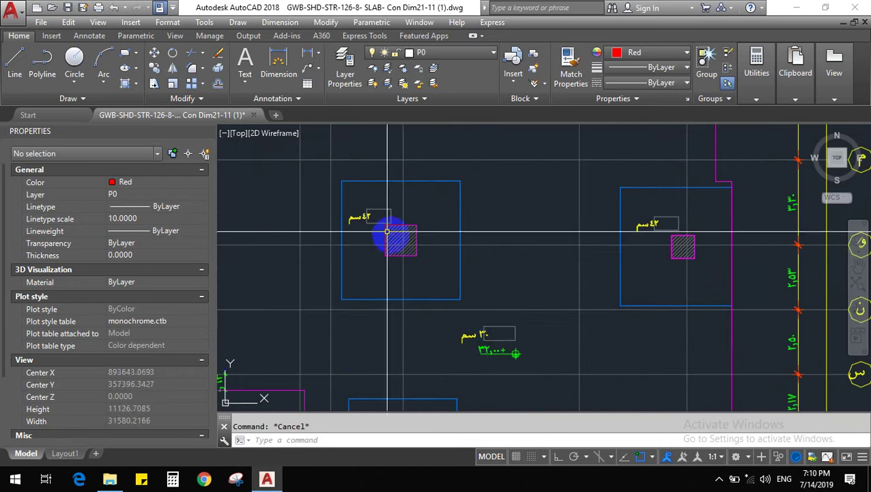
scroll(362, 215, "up", 3)
scroll(410, 205, "down", 3)
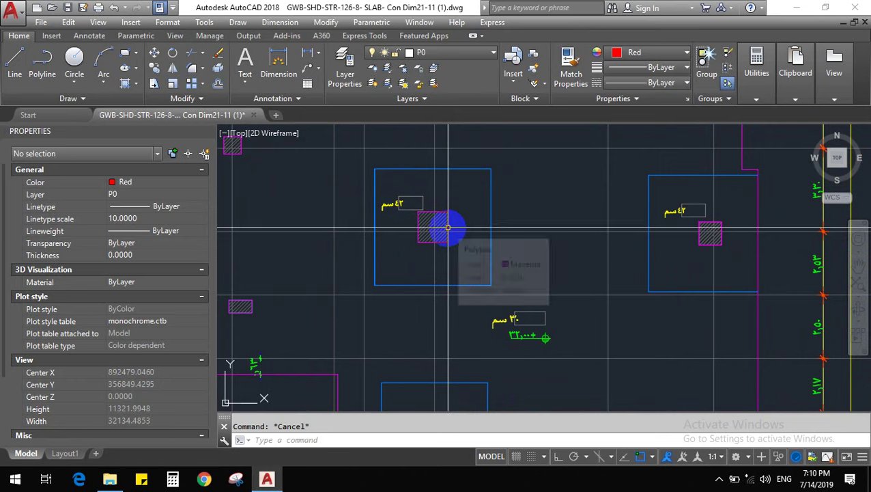
scroll(574, 291, "down", 3)
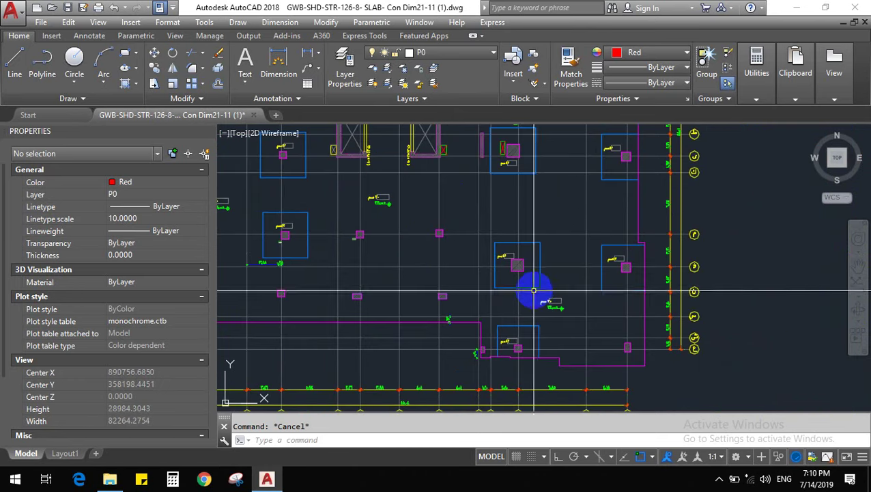
scroll(566, 300, "up", 3)
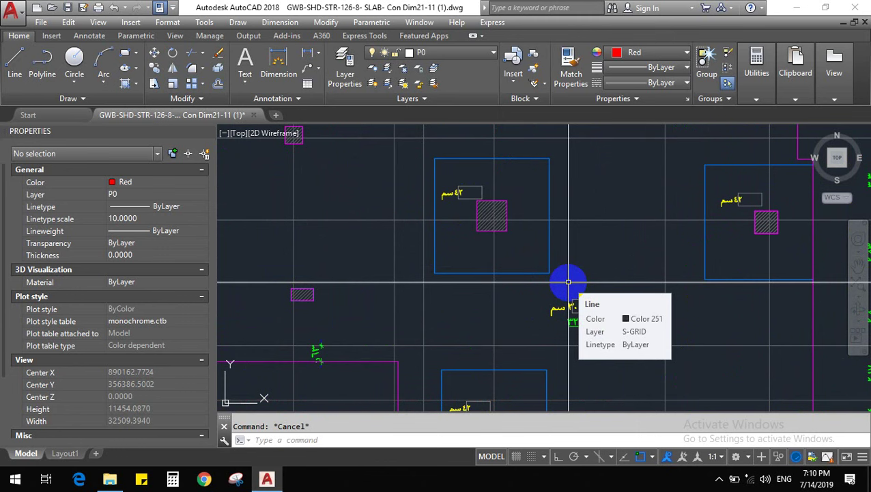
scroll(568, 281, "down", 8)
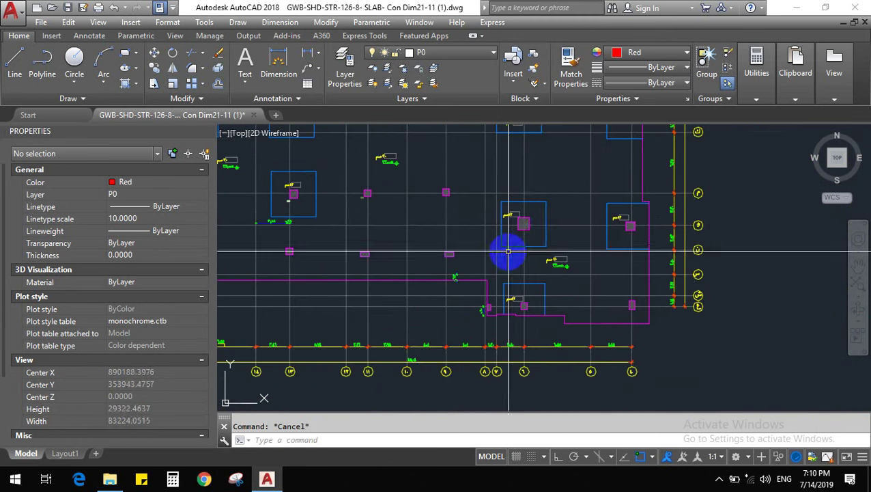
Select the text notes and the leader beside the stair core, extend the selection to all similar objects, and erase them
scroll(467, 223, "up", 6)
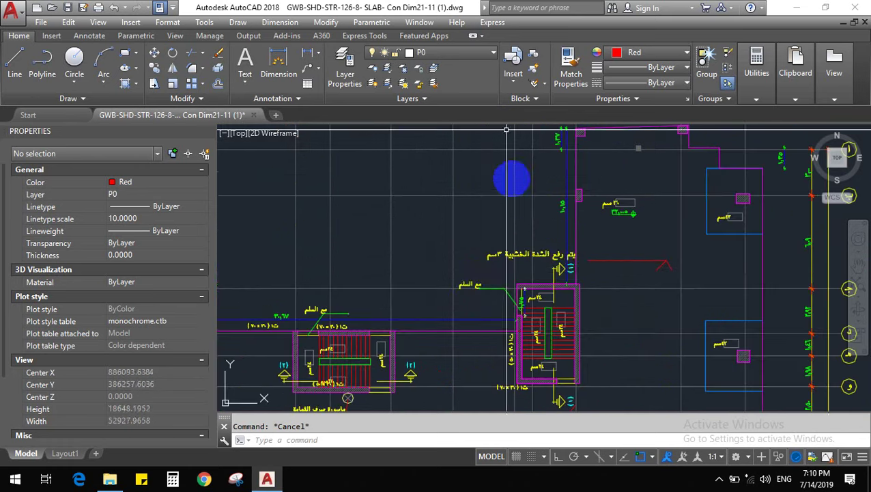
left_click(487, 268)
left_click(469, 251)
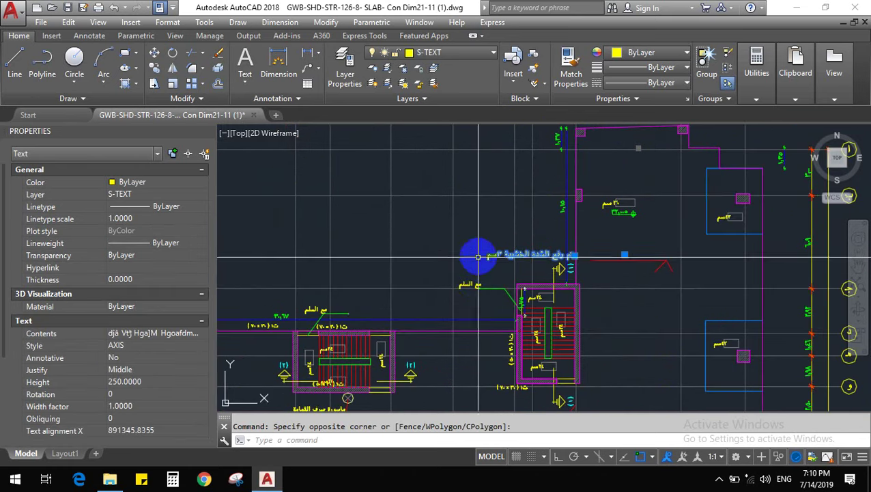
scroll(469, 286, "up", 6)
left_click(502, 259)
left_click(455, 276)
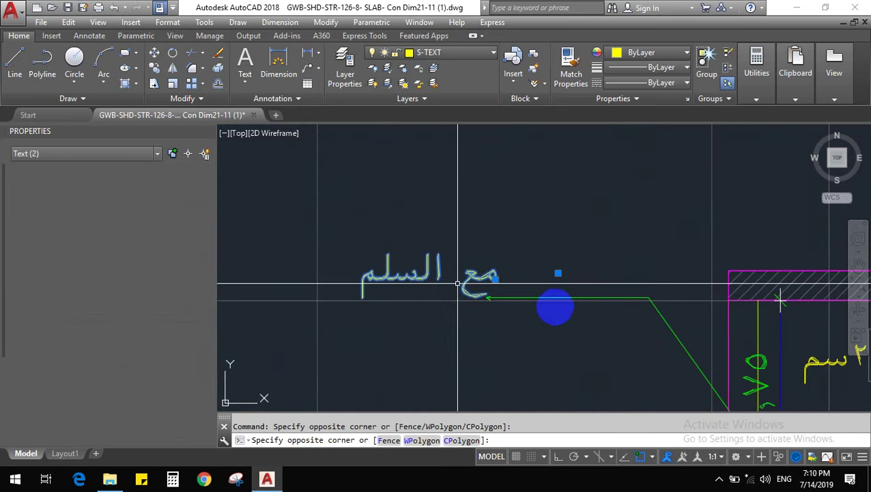
left_click(515, 300)
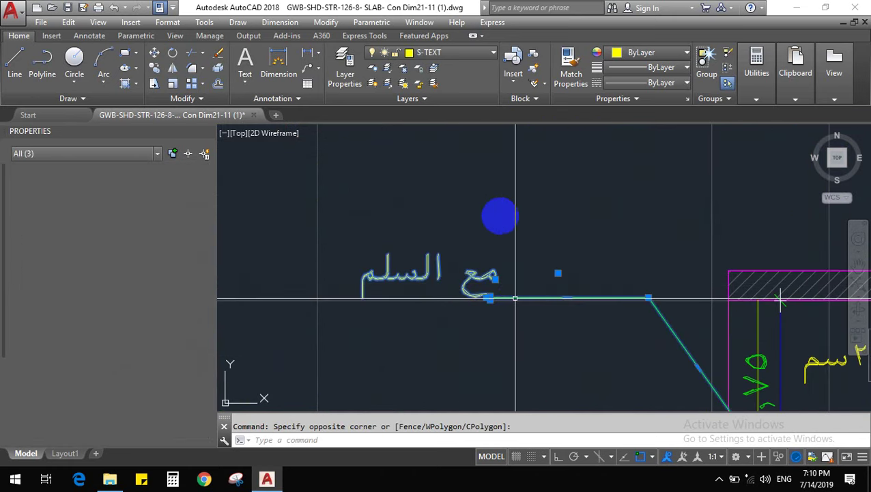
right_click(518, 218)
left_click(566, 353)
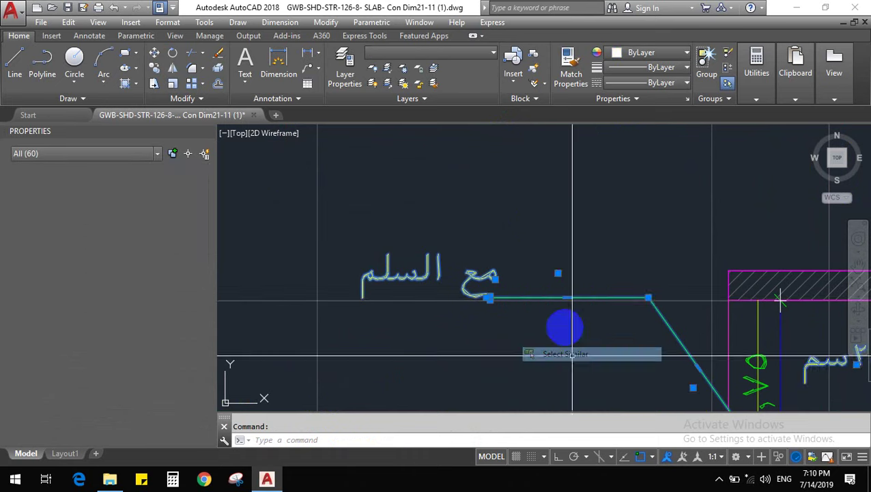
scroll(574, 307, "down", 3)
scroll(588, 315, "down", 4)
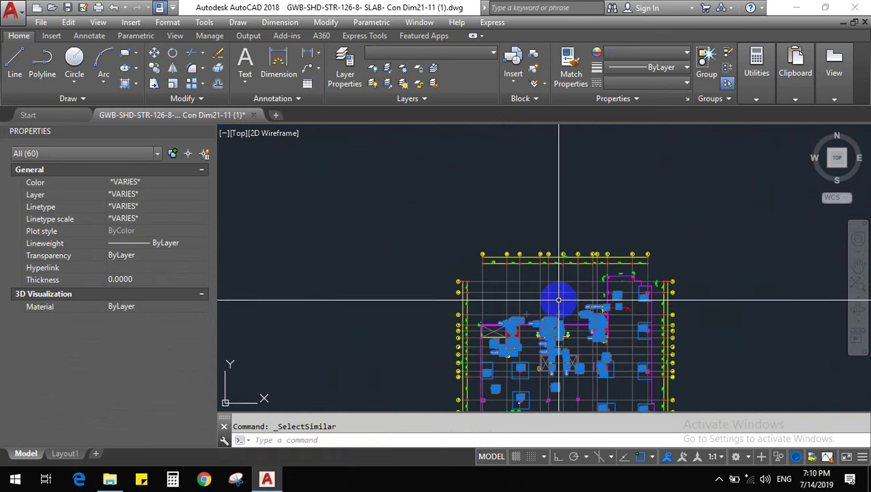
key("Delete")
Select the long dimension above the stair cores and a section mark (2), extend to similar objects, and erase them
scroll(563, 303, "up", 7)
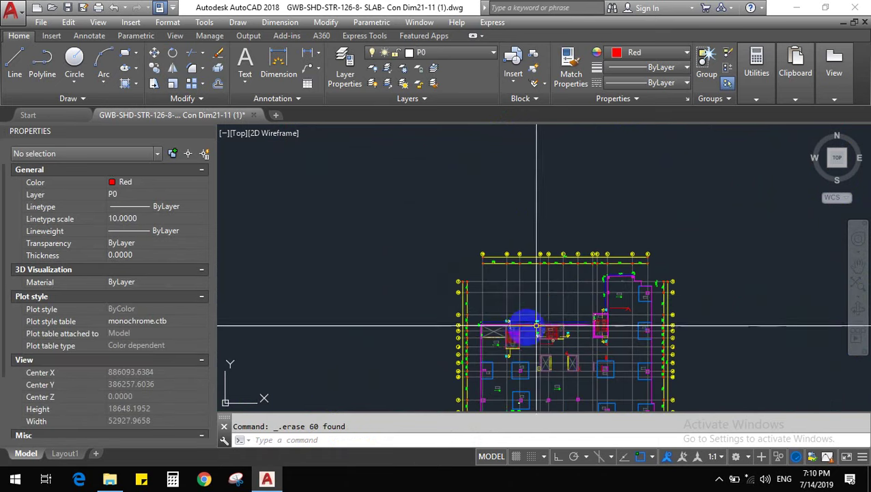
left_click(476, 307)
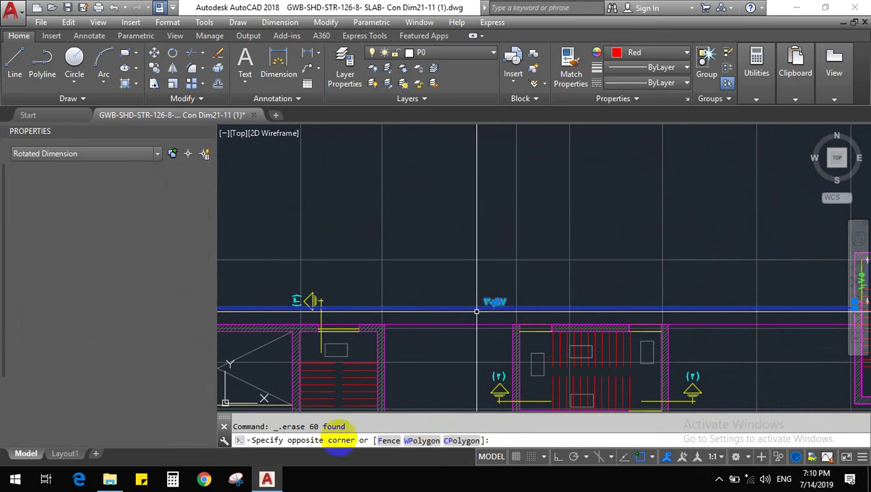
left_click(535, 272)
scroll(531, 328, "down", 2)
scroll(531, 328, "up", 4)
left_click(513, 354)
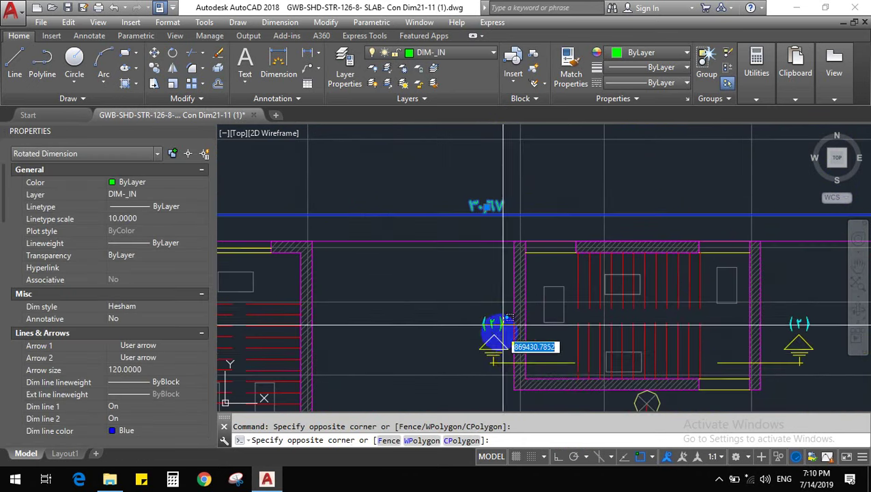
left_click(507, 366)
right_click(410, 329)
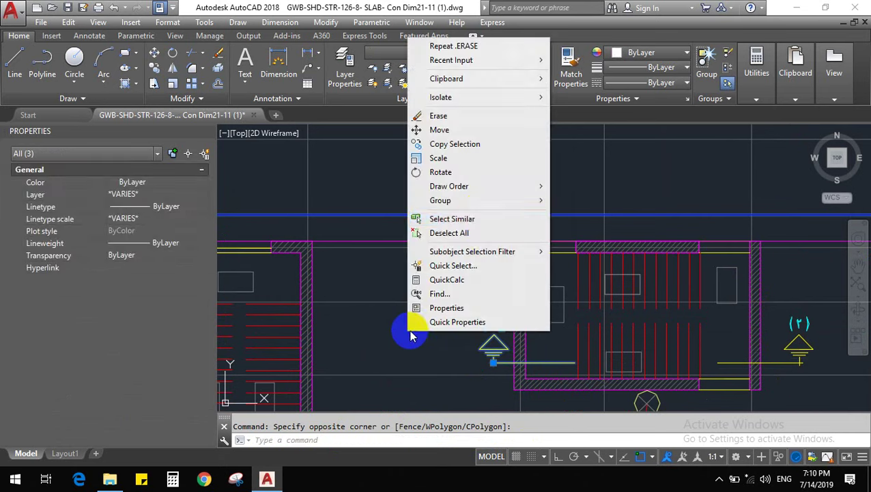
left_click(478, 219)
key("Delete")
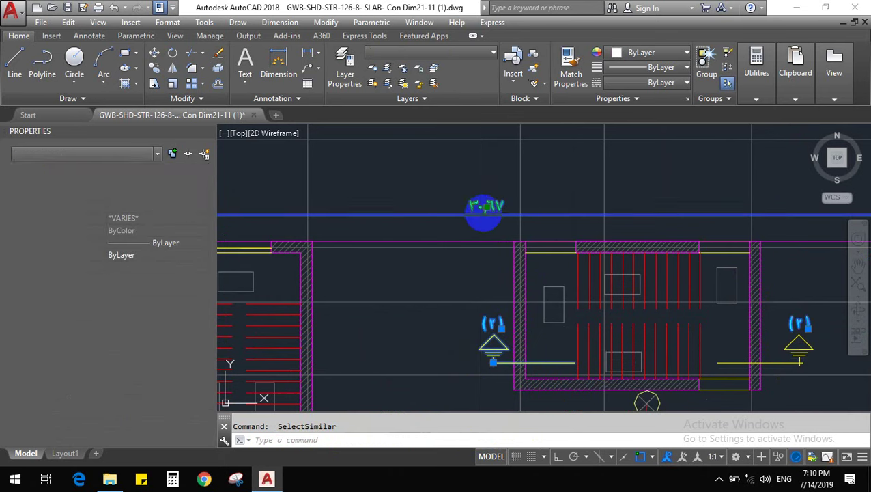
scroll(652, 329, "down", 8)
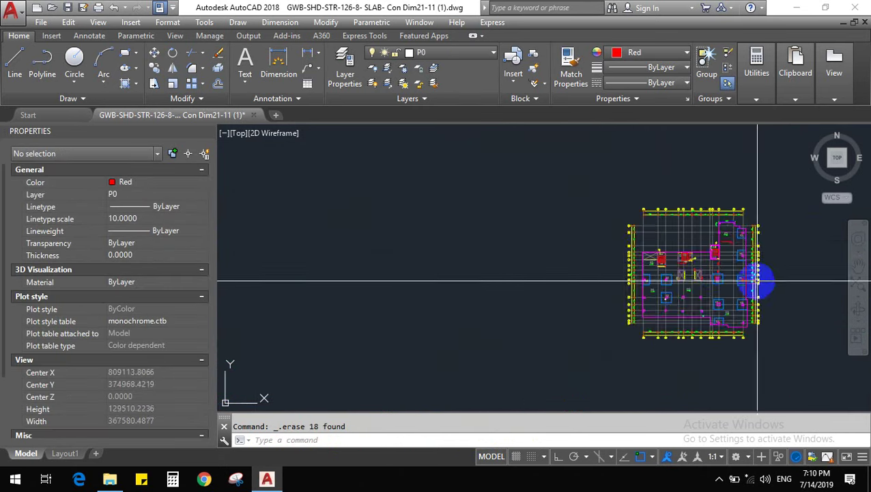
left_click(604, 311)
left_click(735, 198)
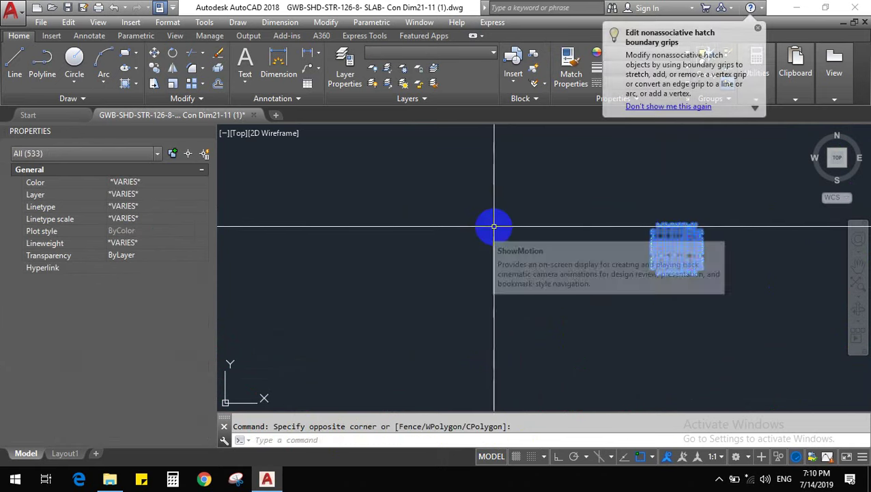
type("sc")
key("Return")
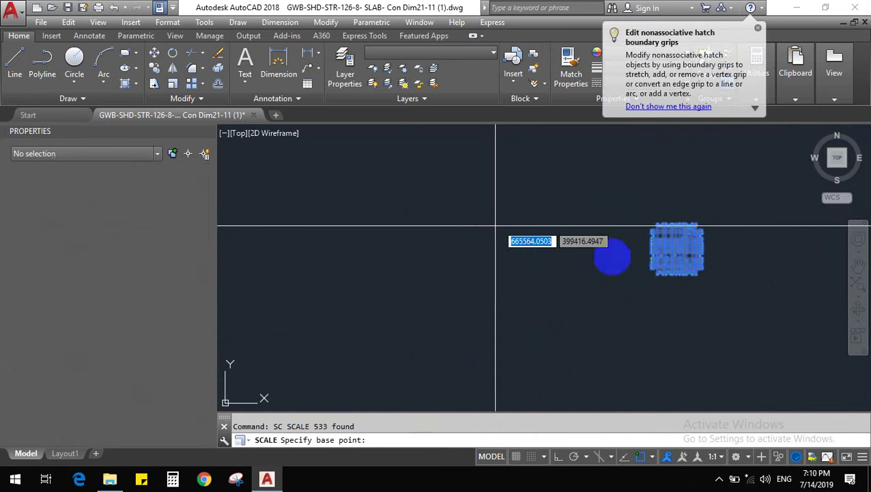
scroll(577, 273, "up", 6)
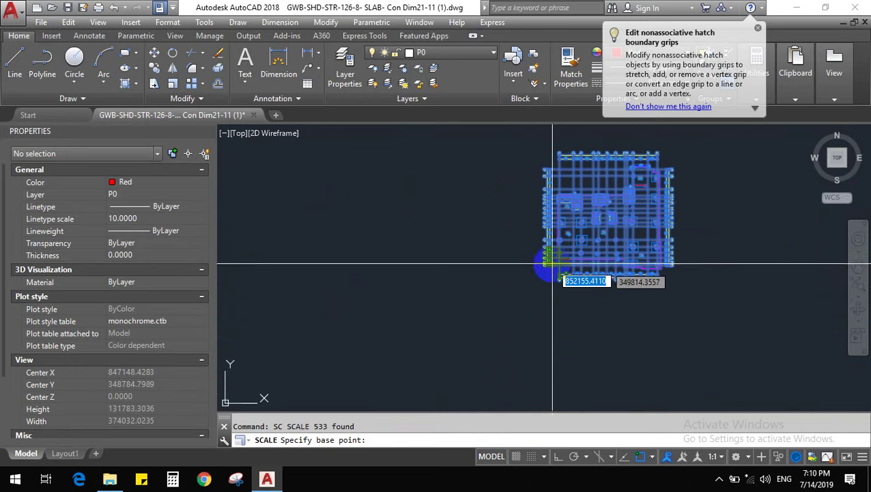
left_click(538, 207)
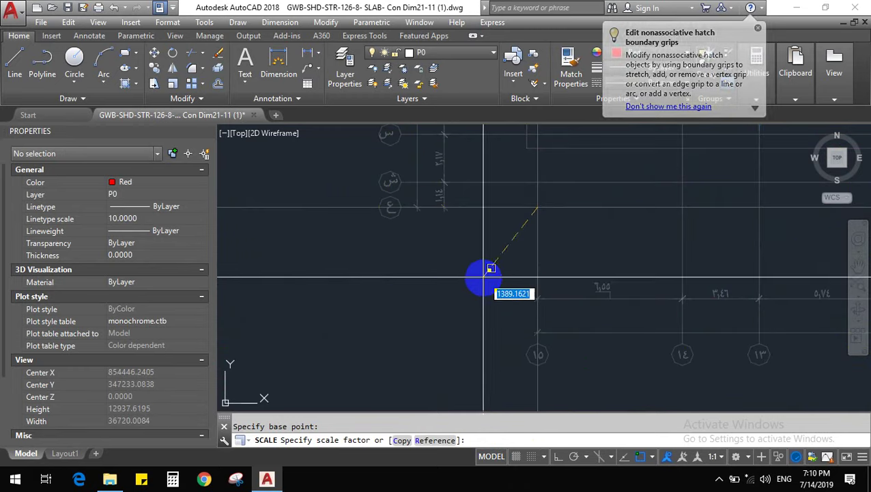
type("3")
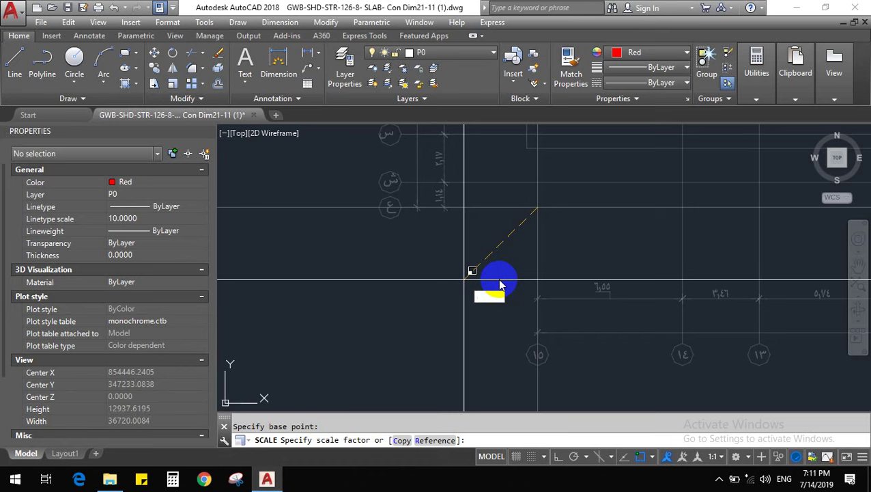
key("Escape")
Move the entire plan from the lower-left grid intersection of axes ١٥ and ع to the origin 0,0,0
scroll(489, 283, "down", 8)
left_click(399, 343)
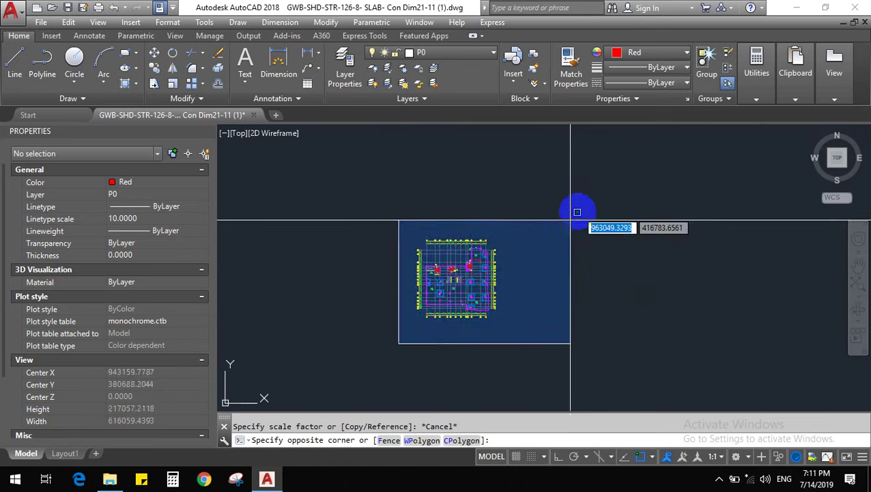
left_click(577, 213)
type("m")
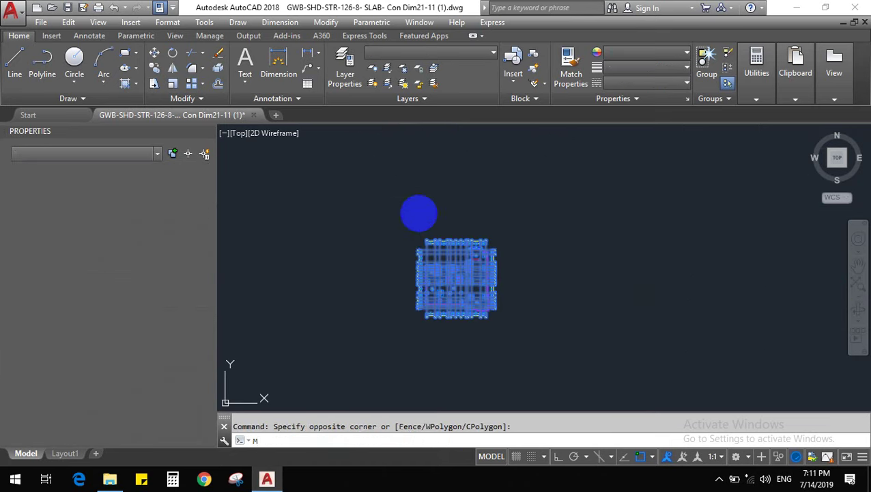
key("Return")
scroll(410, 301, "up", 5)
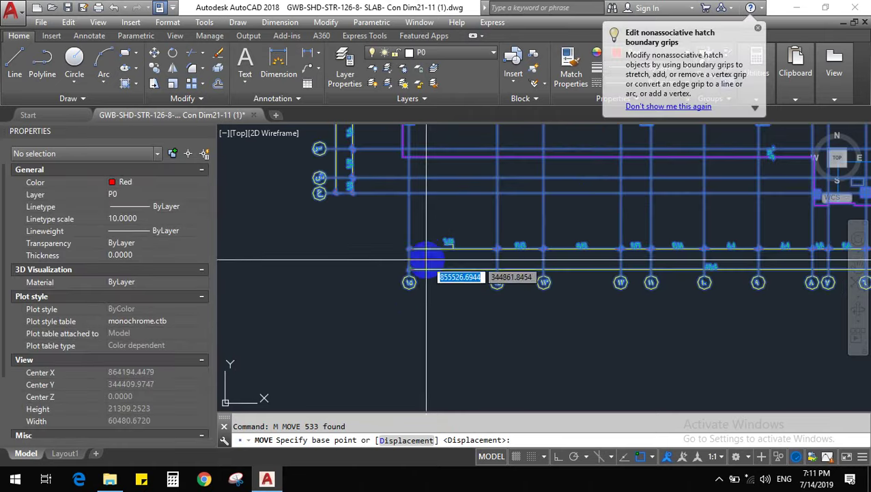
left_click(409, 196)
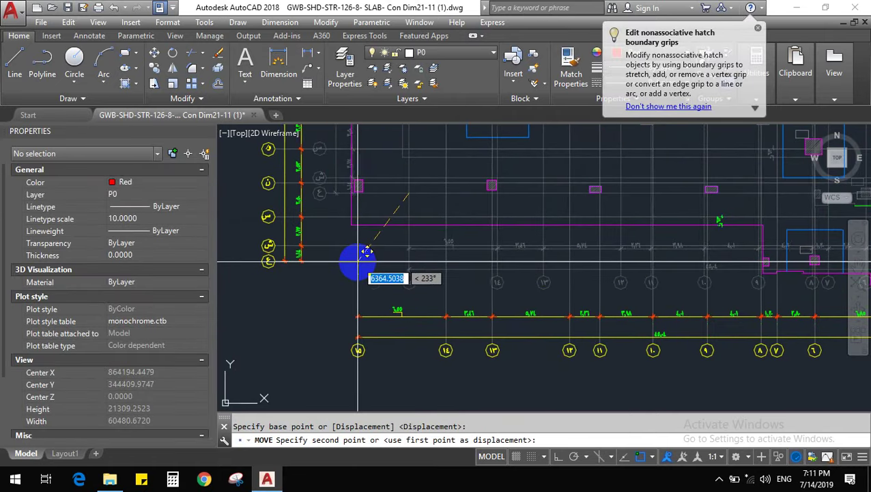
middle_click_drag(367, 252, 365, 252)
type("0")
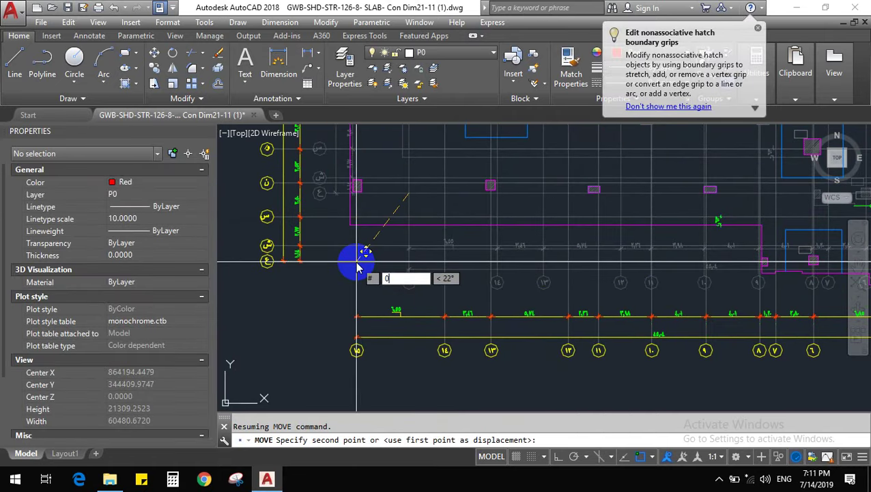
type(",0,0")
scroll(357, 265, "down", 2)
key("Return")
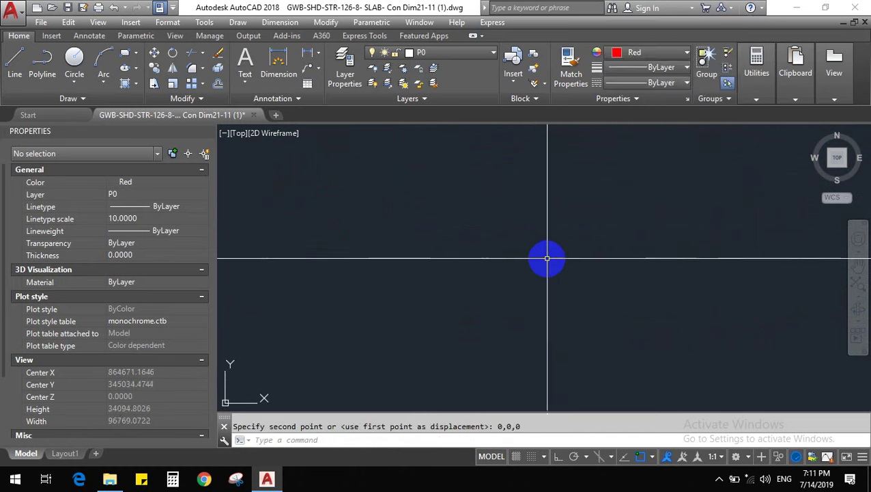
scroll(547, 258, "down", 2)
scroll(478, 287, "up", 6)
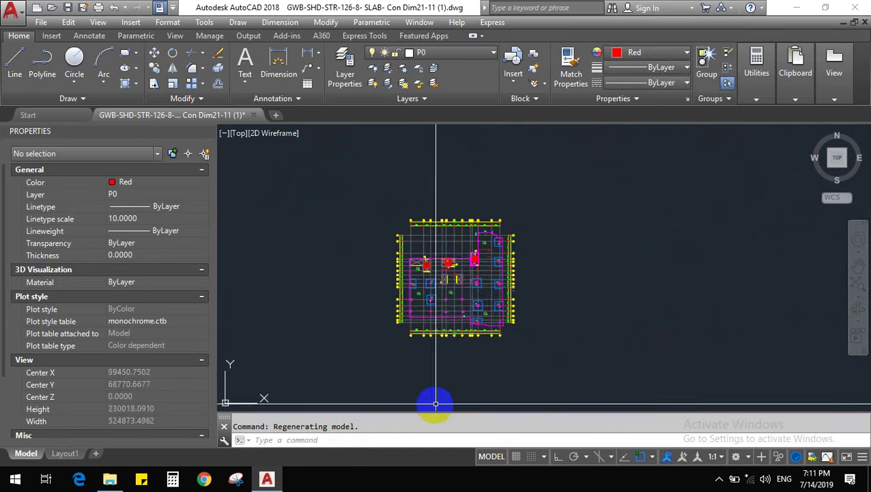
scroll(444, 362, "up", 4)
scroll(478, 351, "down", 4)
key("Escape")
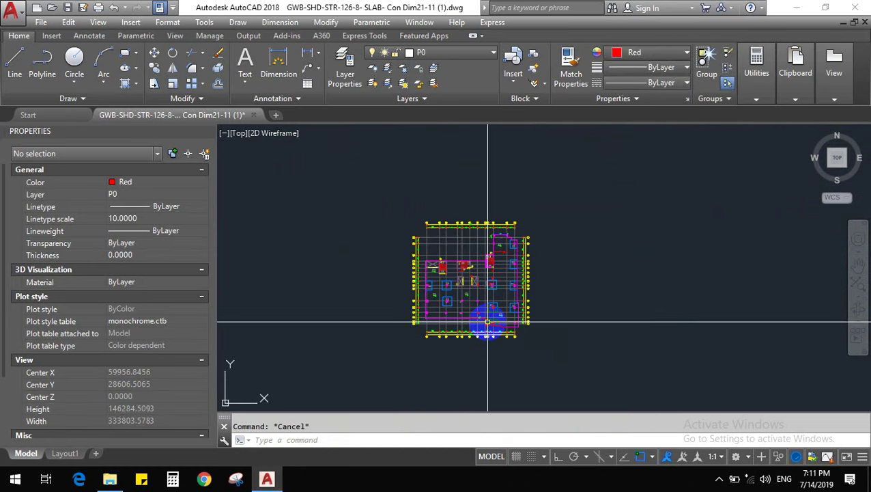
Measure the distance between the two columns just above the slab's lower edge, and check the drawing units settings
type("di")
key("Return")
scroll(483, 338, "up", 2)
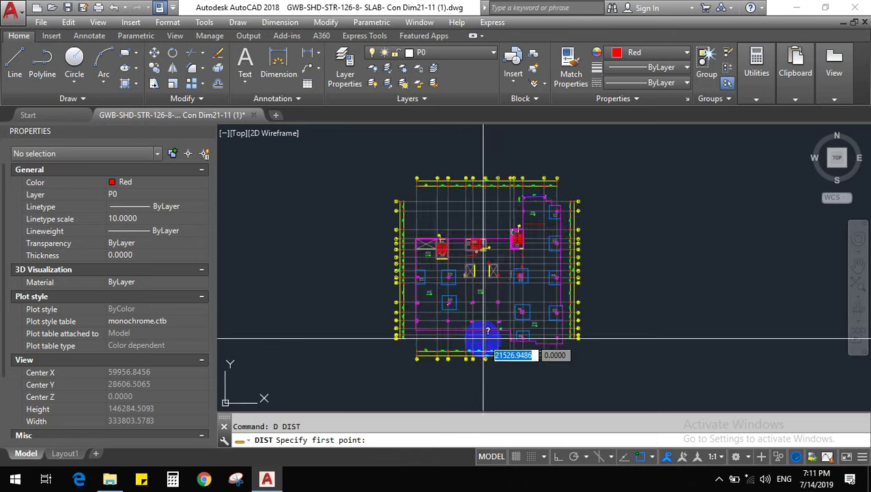
scroll(484, 338, "up", 6)
left_click(518, 280)
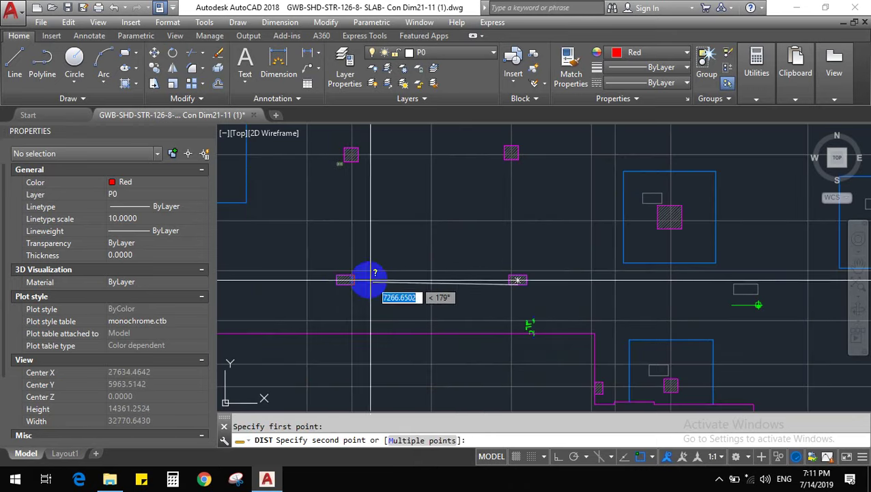
left_click(346, 280)
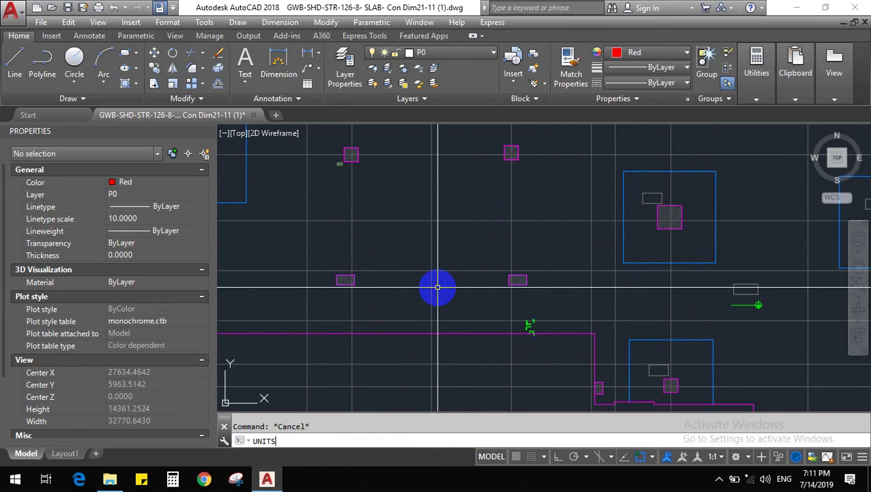
key("Return")
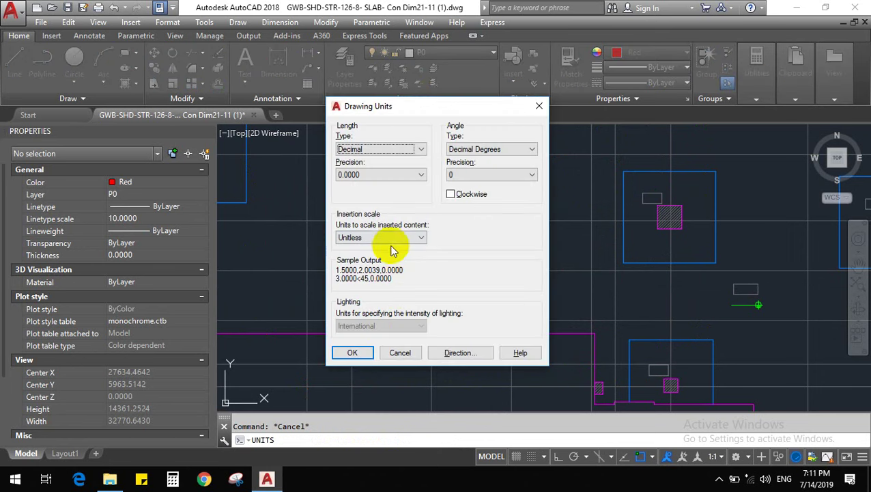
left_click(353, 351)
Save the drawing as ram in the Water Company folder in AutoCAD 2010/LT2010 format, and close it
scroll(449, 287, "down", 6)
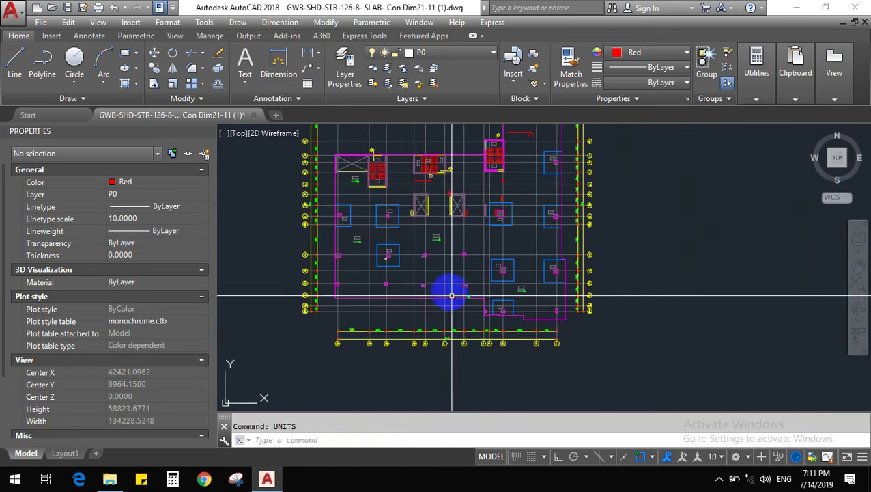
scroll(451, 295, "down", 4)
key("Escape")
scroll(476, 305, "up", 3)
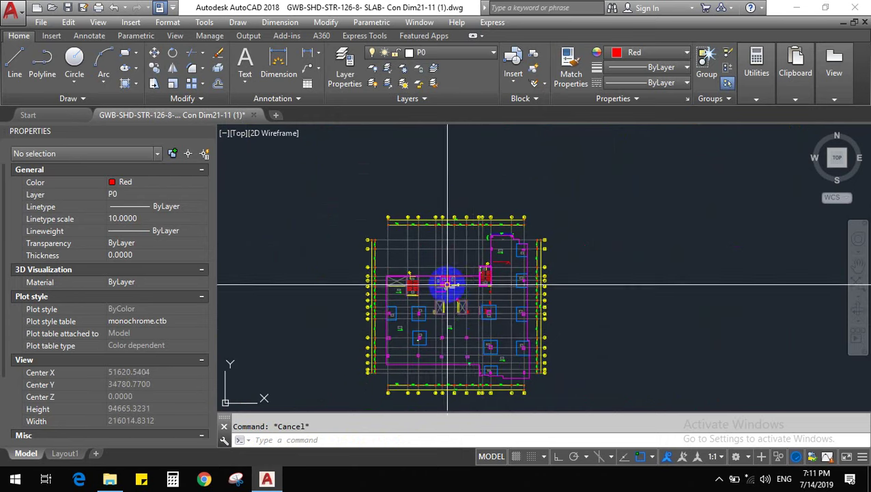
middle_click_drag(447, 283, 408, 330)
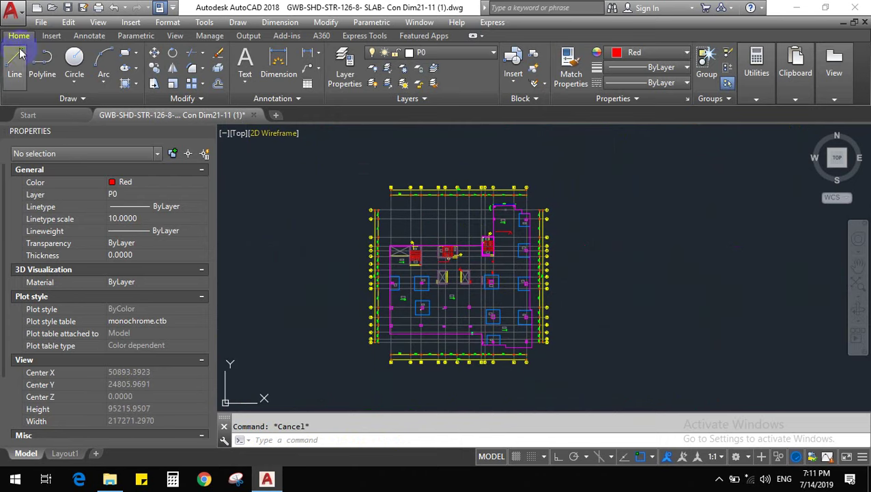
left_click(11, 9)
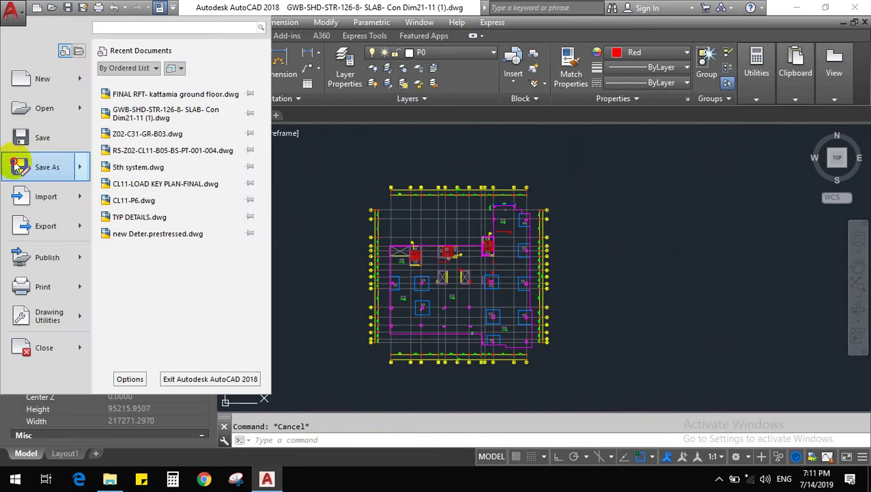
left_click(295, 226)
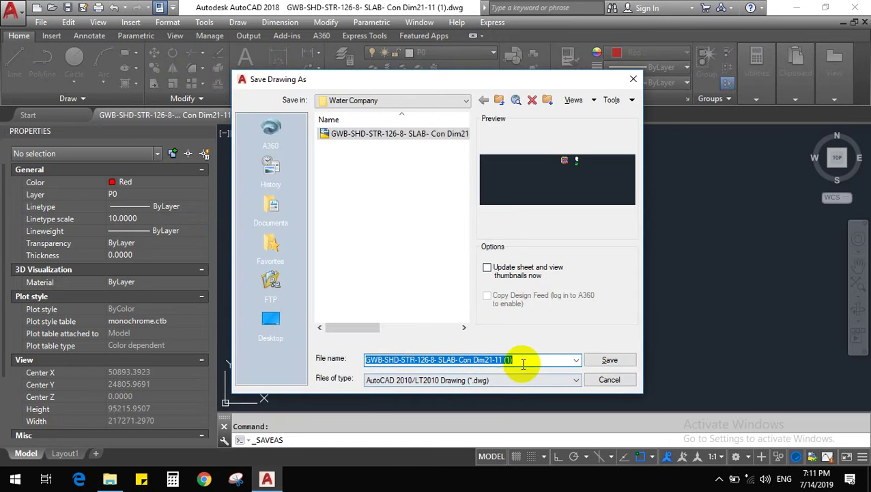
type("ra")
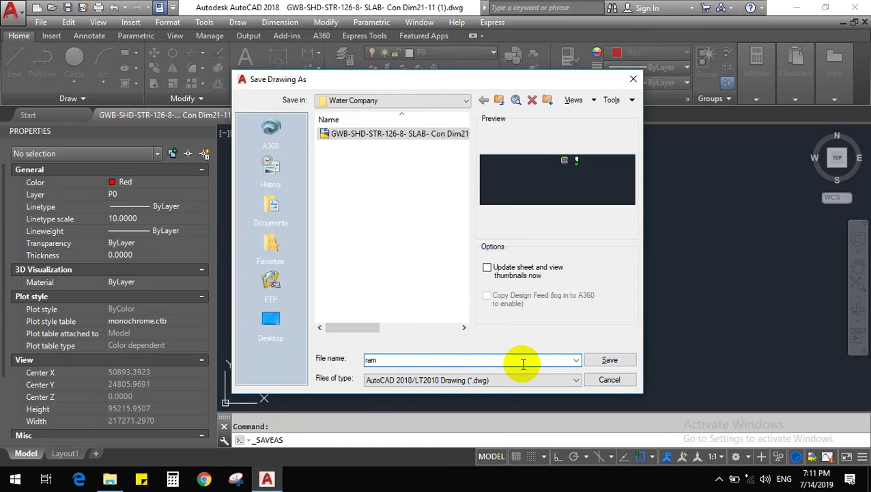
type("m")
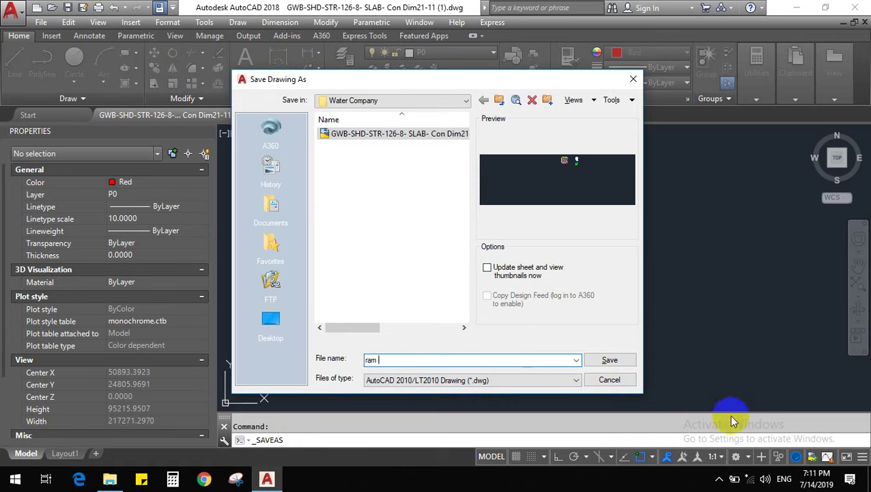
left_click(611, 362)
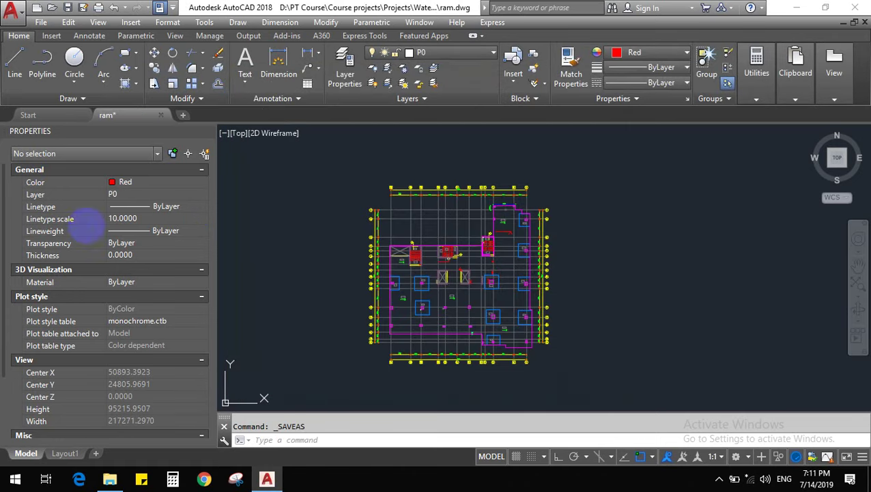
left_click(162, 116)
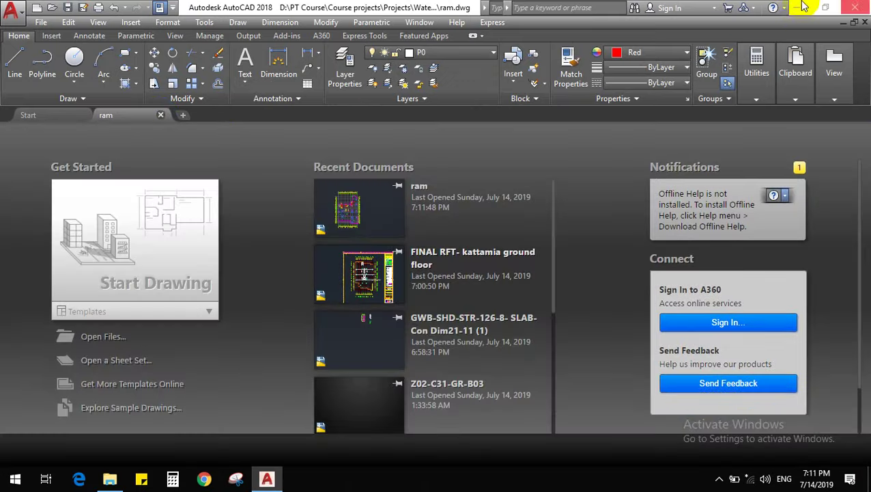
Switch to RAM Concept, allow the Post Tensioning license feature, and dismiss the connection and news windows
left_click(805, 7)
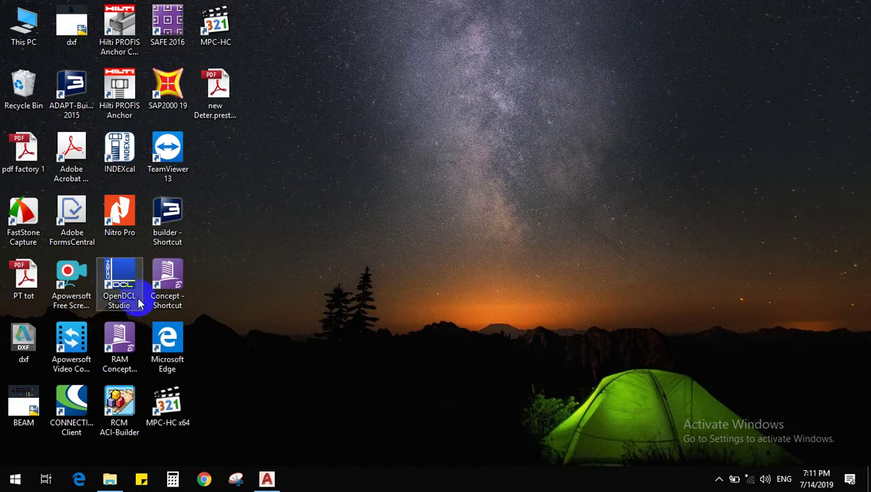
double_click(173, 281)
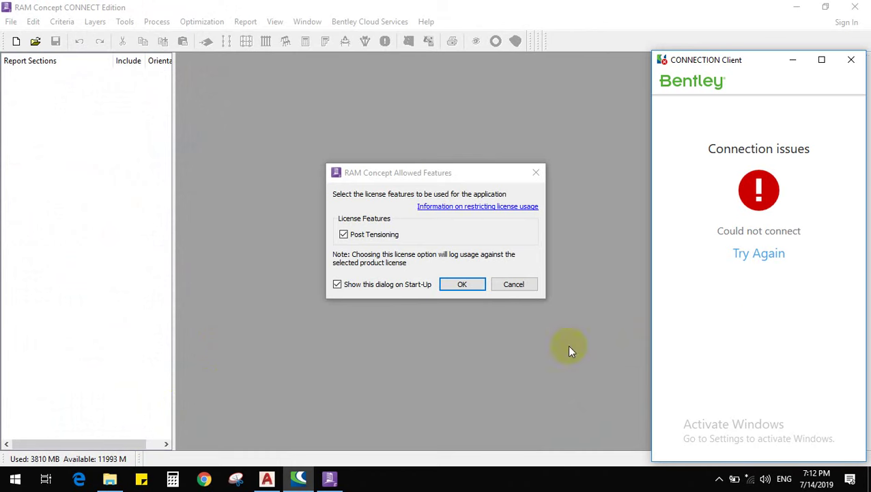
left_click(851, 60)
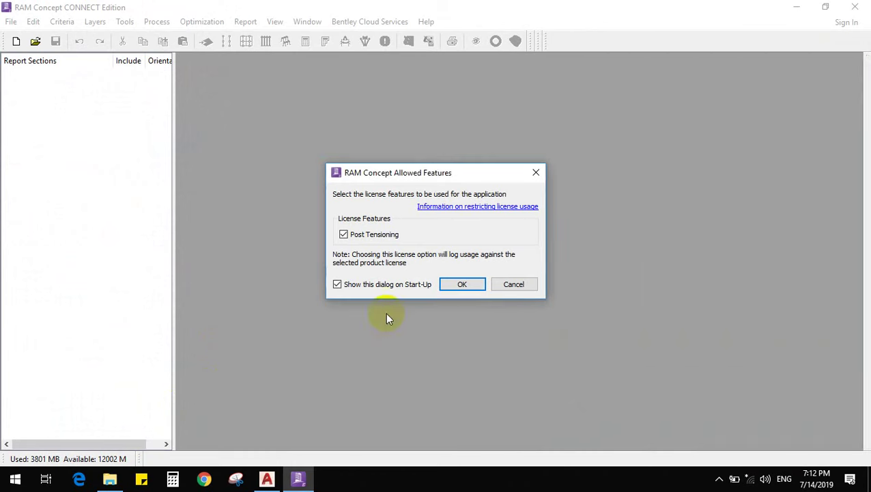
left_click(462, 284)
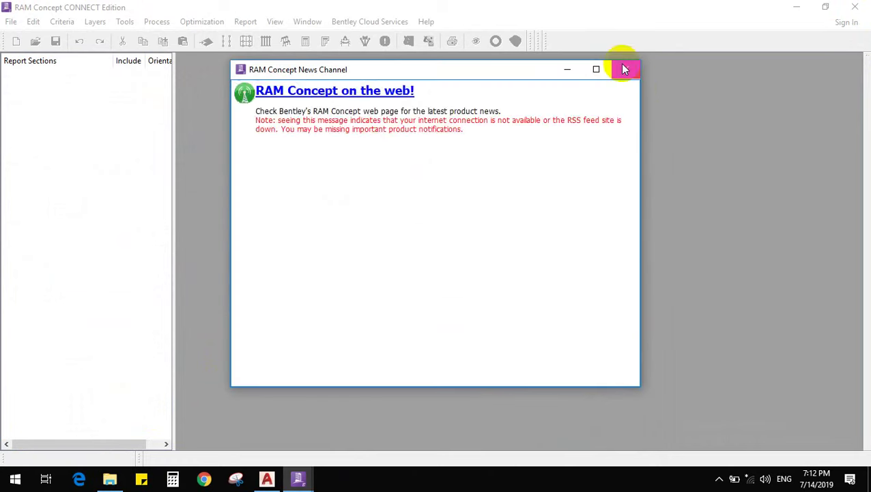
left_click(625, 69)
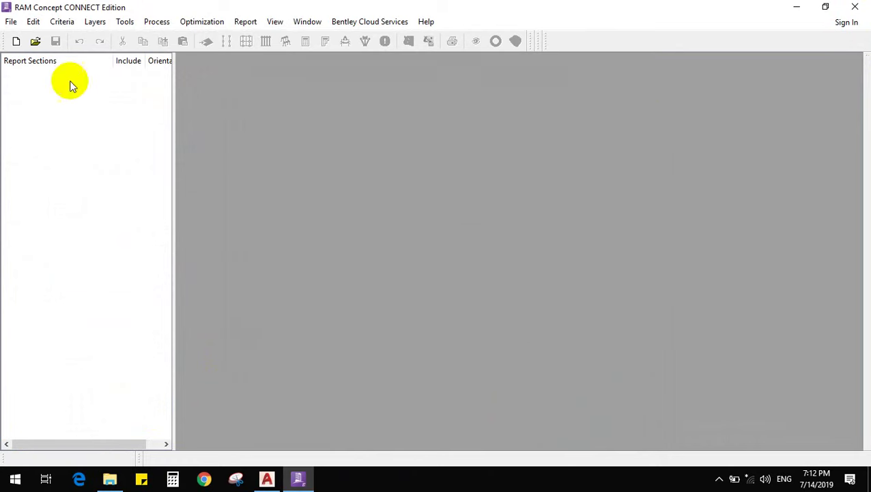
Create a new elevated floor file using ACI 318-14 / SI Units
left_click(11, 21)
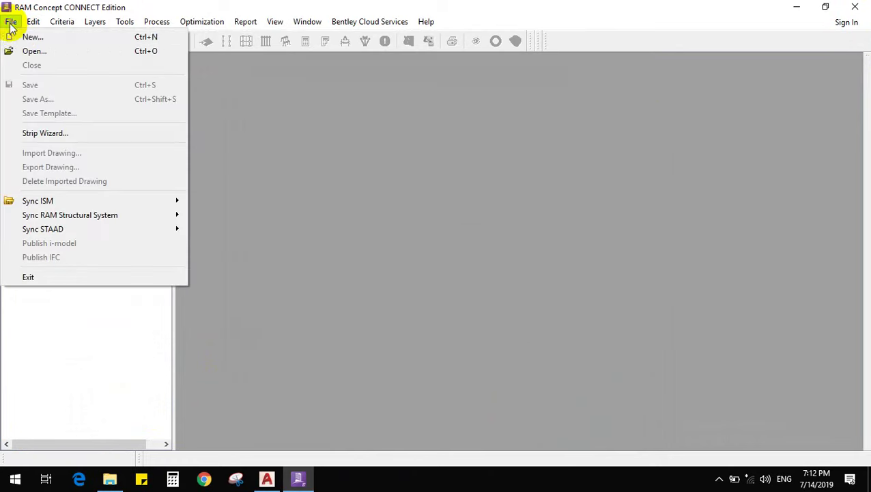
left_click(31, 37)
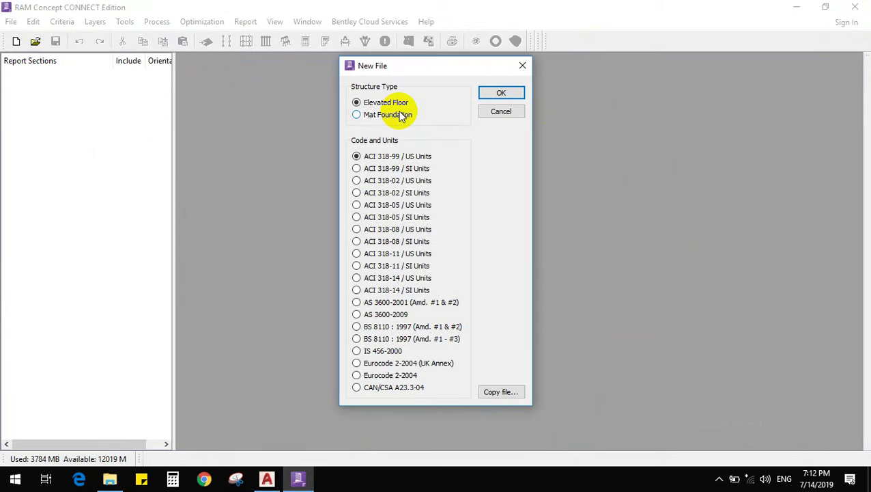
left_click(357, 269)
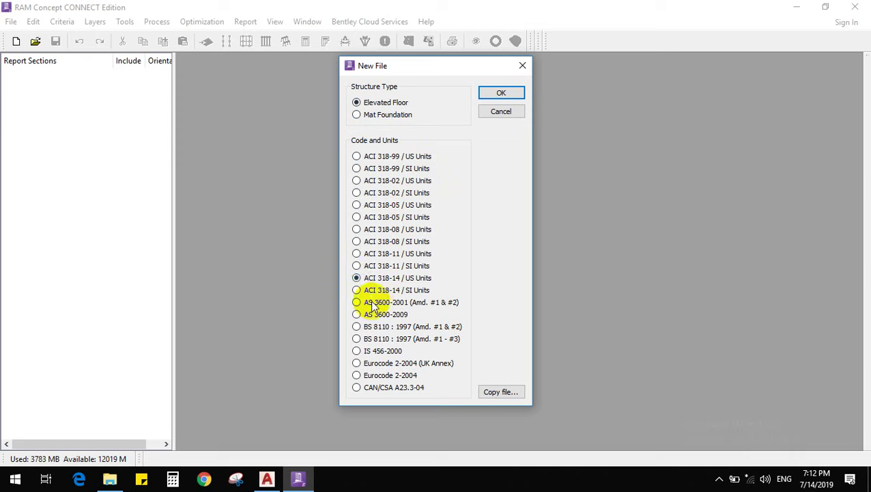
left_click(357, 290)
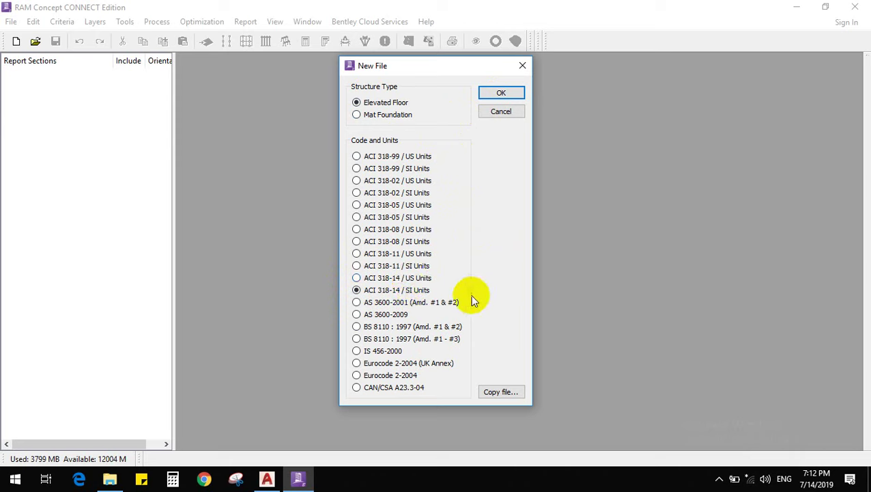
left_click(505, 93)
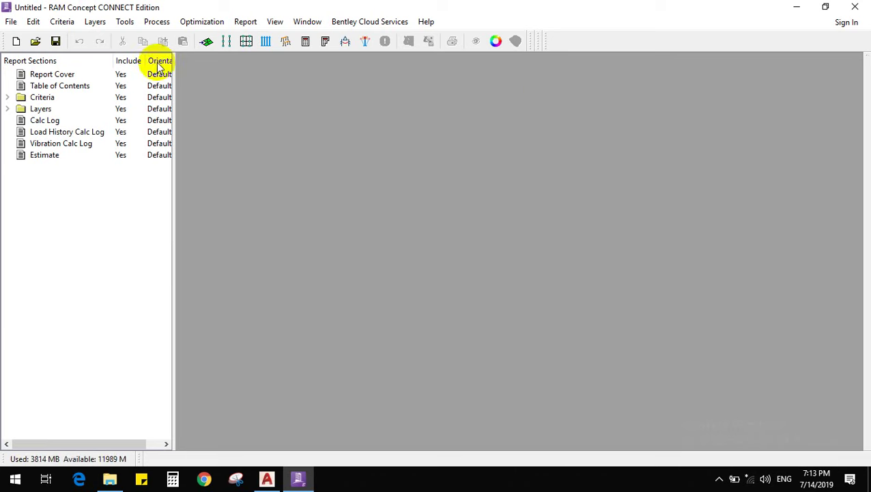
Start importing a drawing and browse to the PT Course folder on Local Disk (D:)
left_click(10, 21)
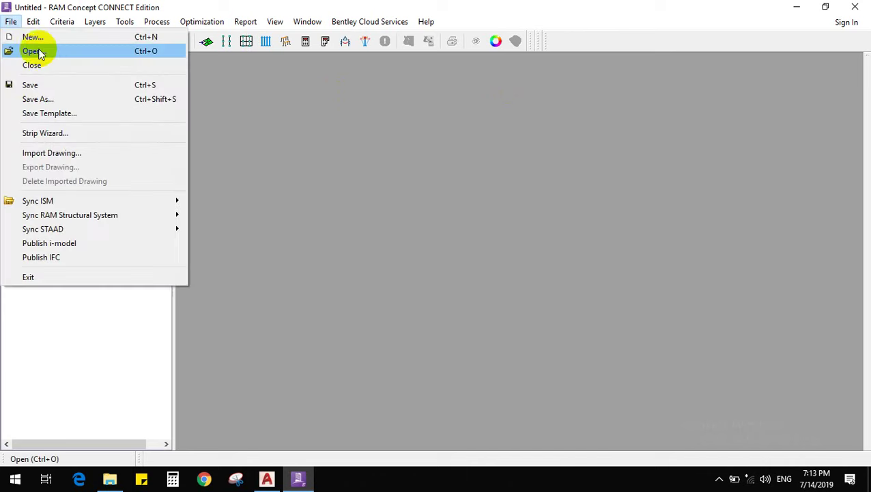
left_click(62, 22)
left_click(11, 22)
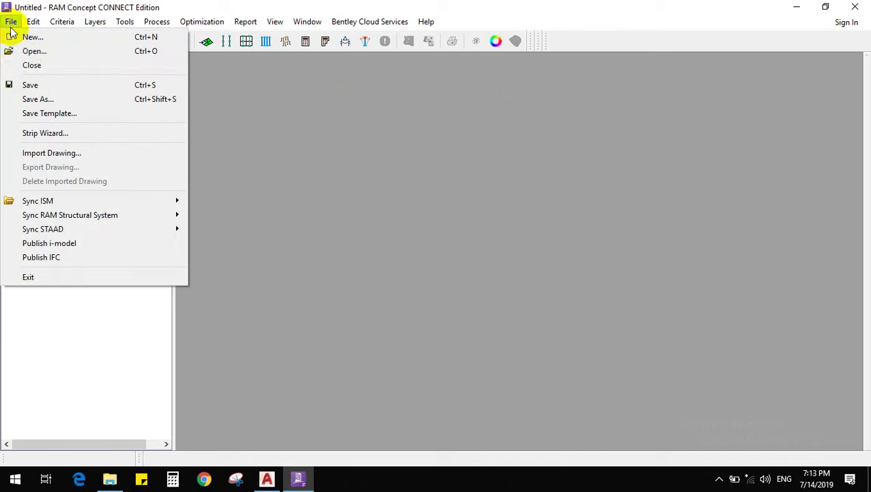
left_click(61, 155)
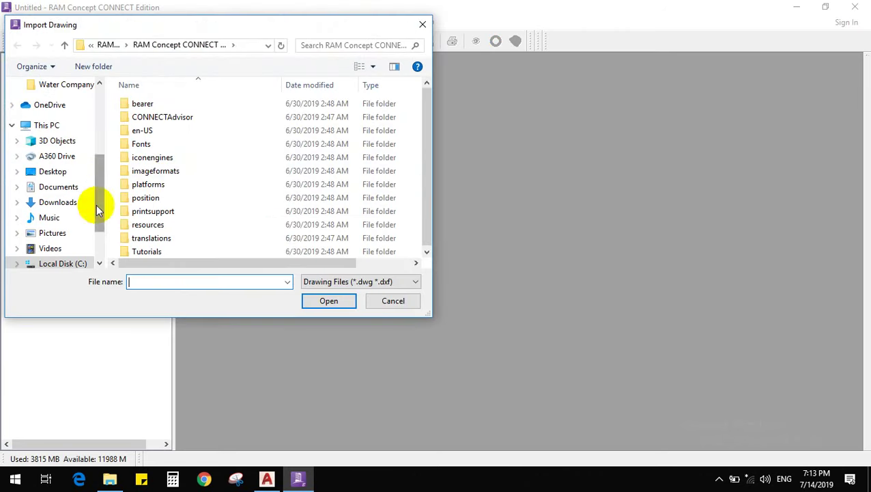
left_click_drag(97, 208, 97, 243)
left_click(81, 210)
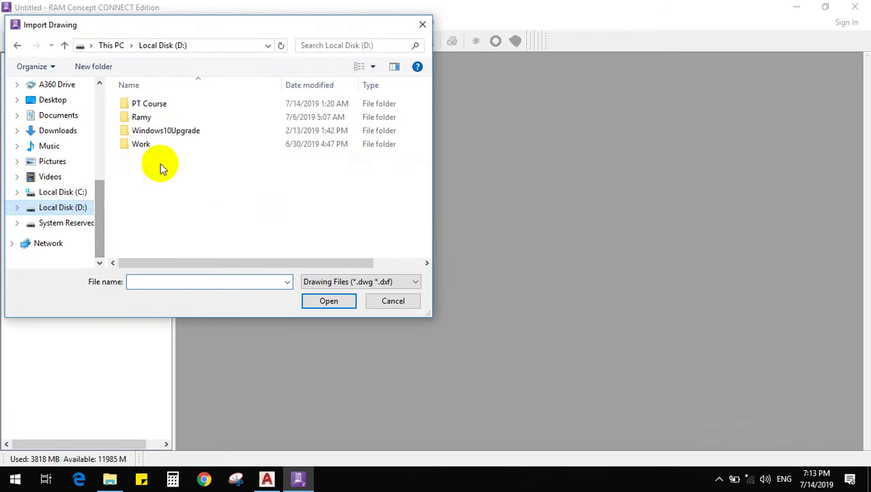
double_click(157, 105)
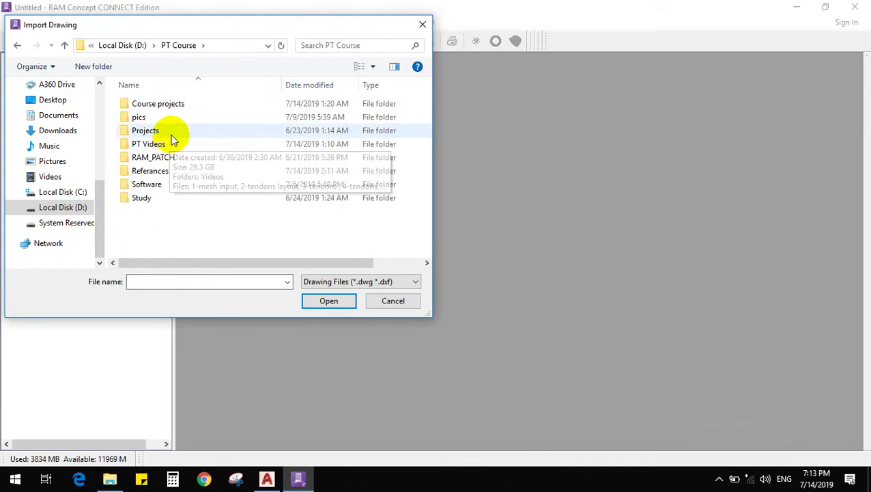
left_click(171, 136)
double_click(171, 136)
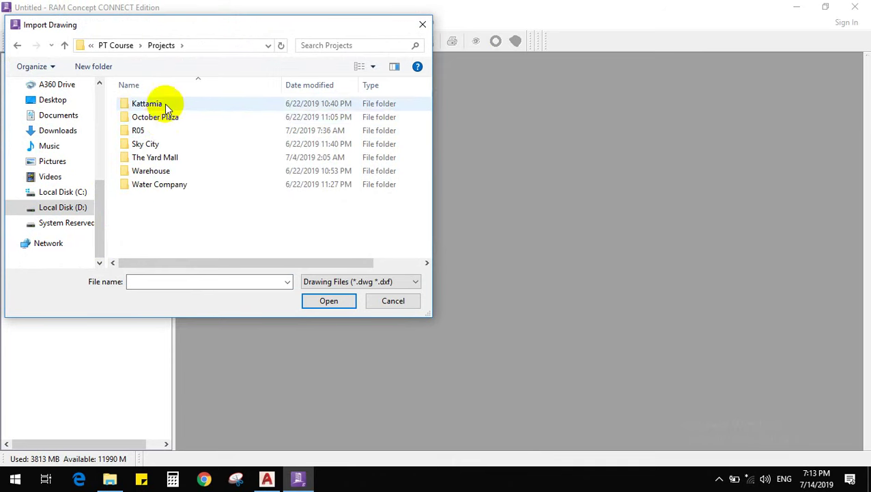
left_click(141, 45)
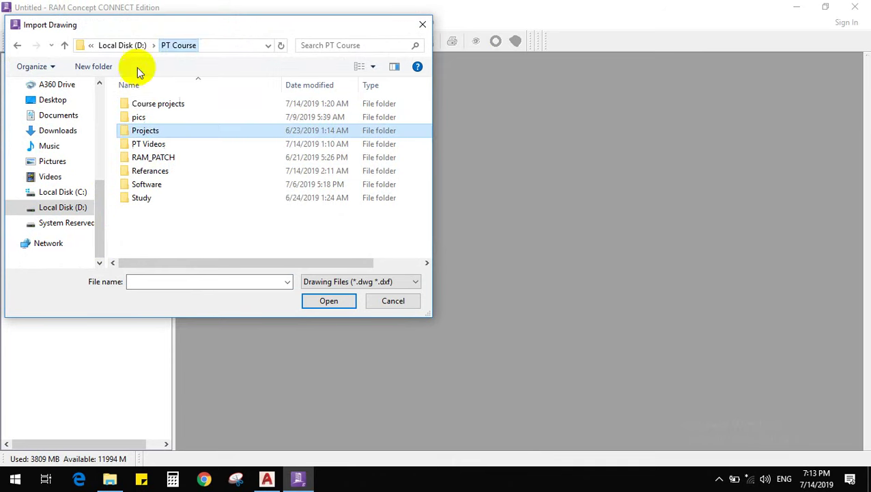
Import the ram drawing from Course projects > Projects > Water Company with millimeters as the file units
double_click(157, 104)
double_click(159, 105)
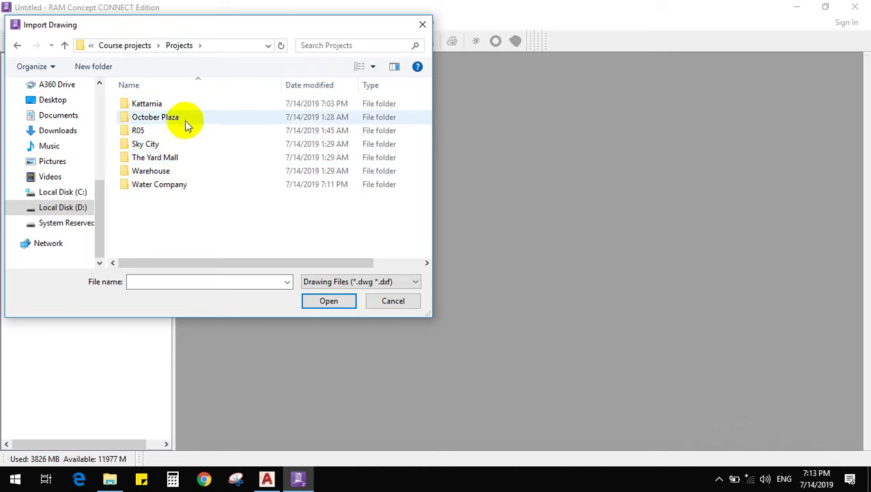
double_click(175, 183)
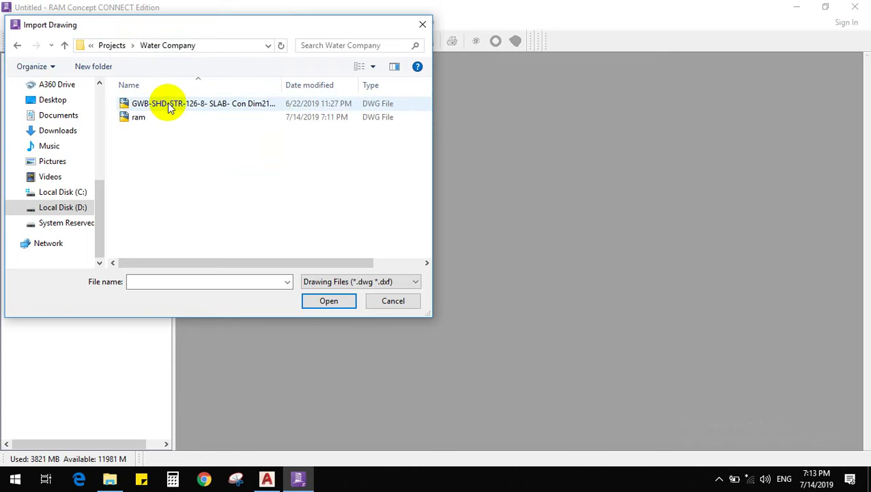
left_click(161, 119)
double_click(161, 119)
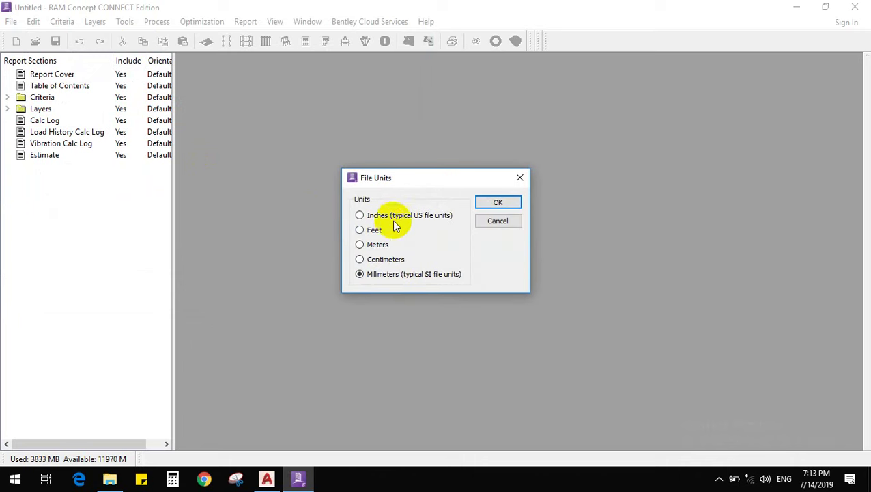
left_click(498, 203)
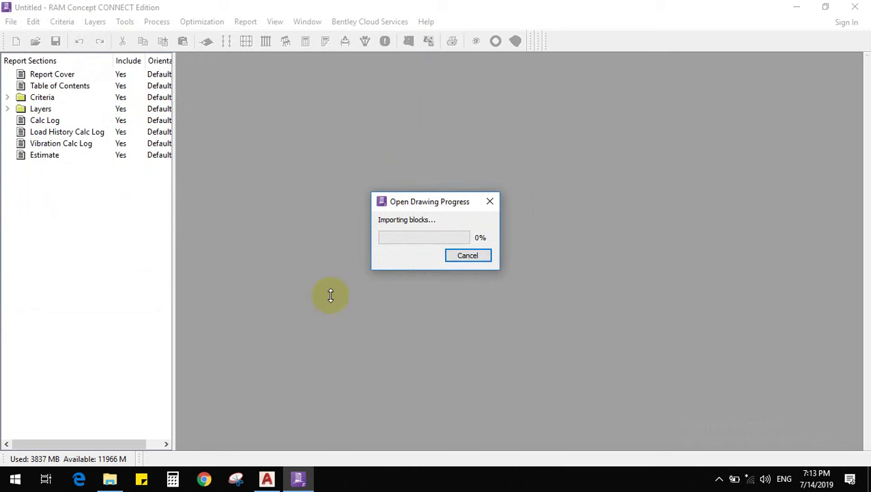
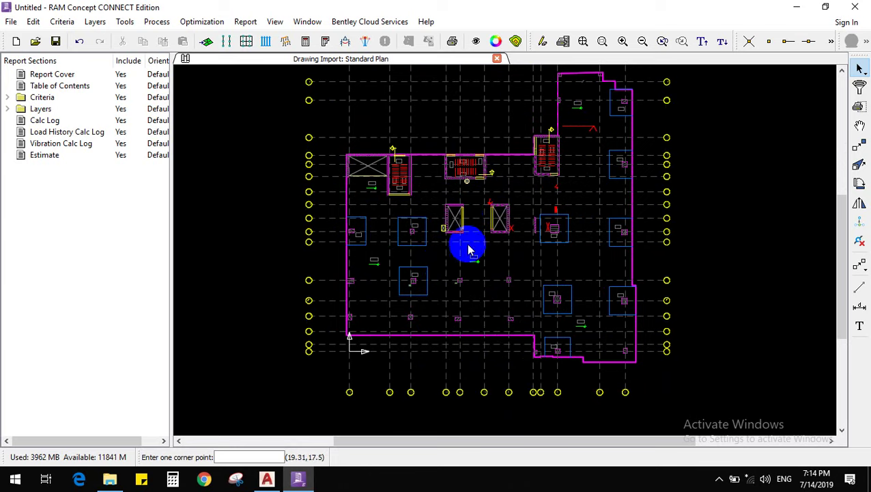
Dimension the width of the hatched column inside the drop panel near the plan's lower right, placing the dimension just above the column
scroll(482, 142, "down", 2)
scroll(541, 146, "up", 2)
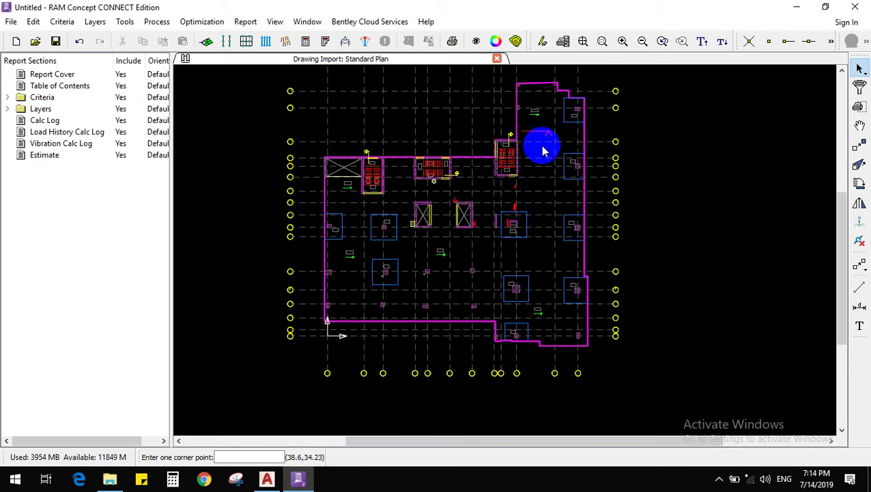
left_click(859, 306)
scroll(461, 259, "up", 1)
scroll(539, 277, "up", 6)
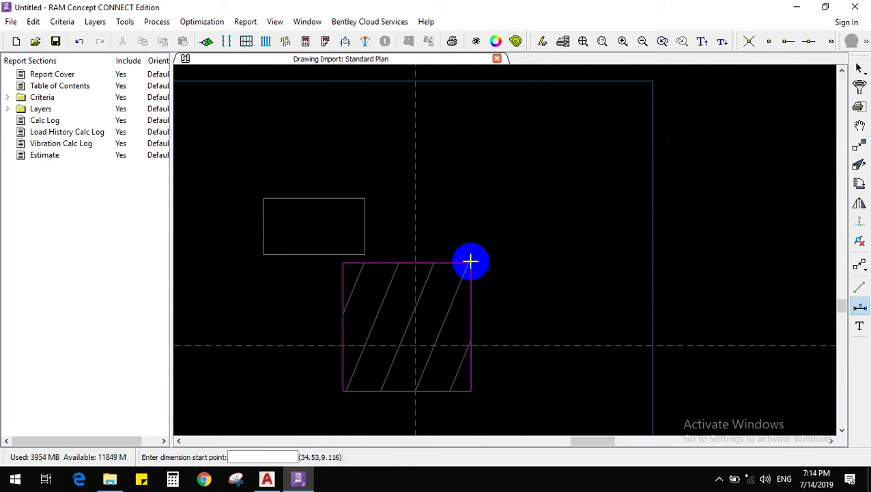
left_click(470, 262)
left_click(343, 262)
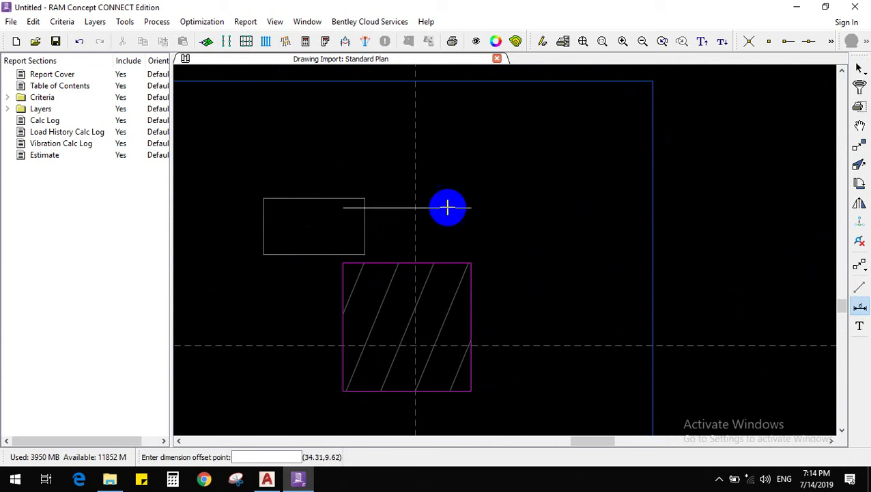
left_click(452, 209)
scroll(471, 251, "down", 3)
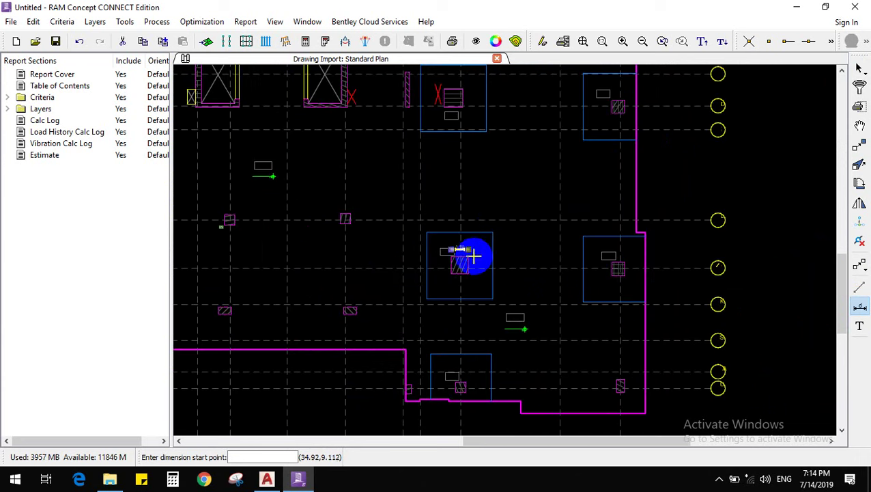
scroll(526, 256, "down", 3)
scroll(535, 262, "down", 5)
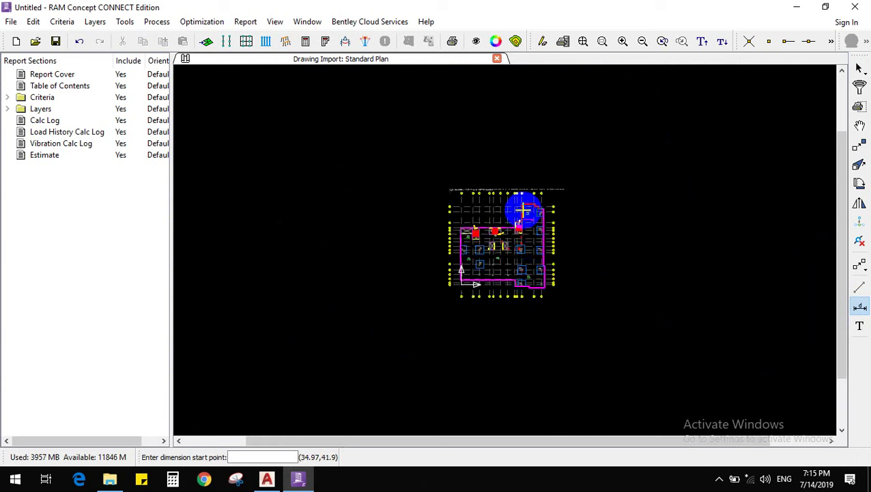
scroll(521, 232, "up", 1)
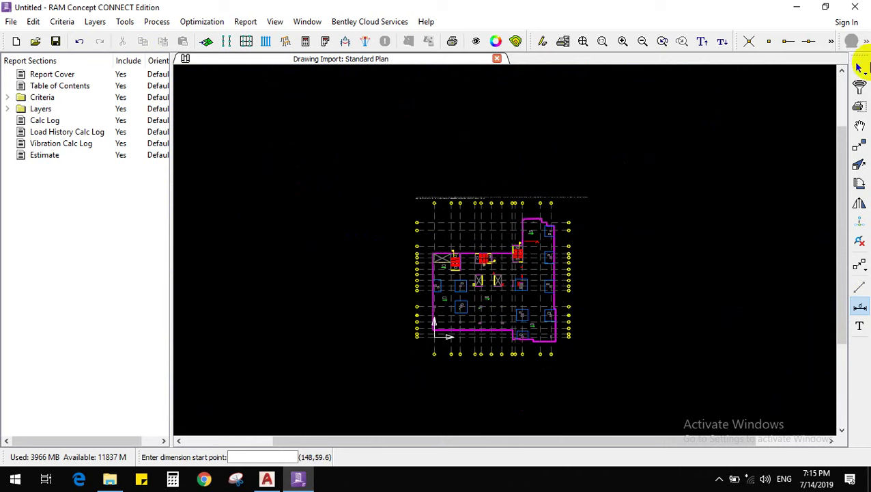
left_click(859, 68)
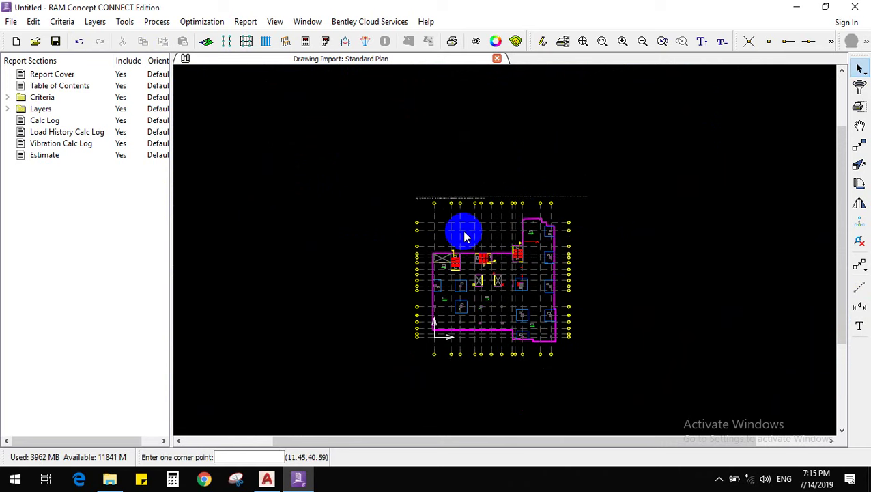
Open the report cover, check the table of contents entry and dismiss its information message
double_click(52, 74)
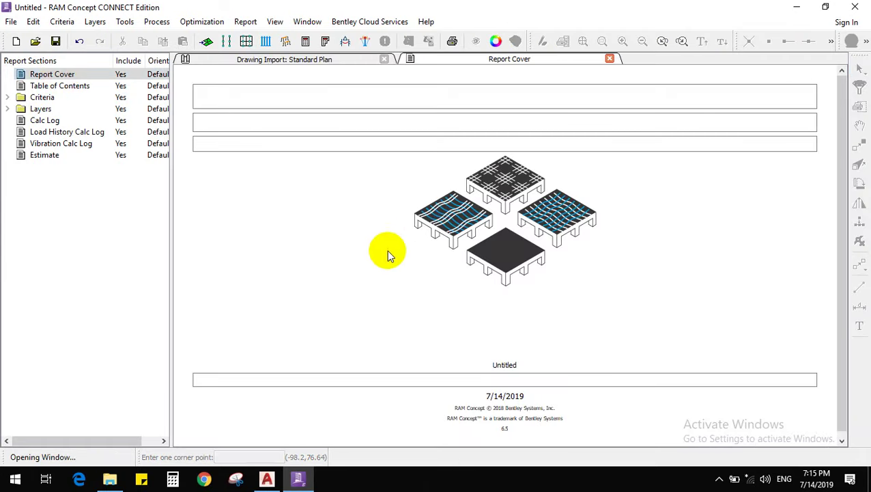
double_click(79, 88)
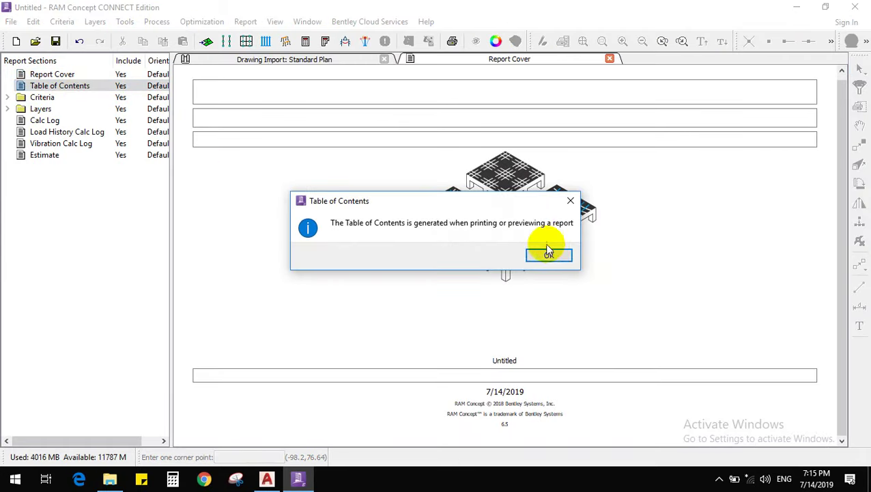
left_click(549, 250)
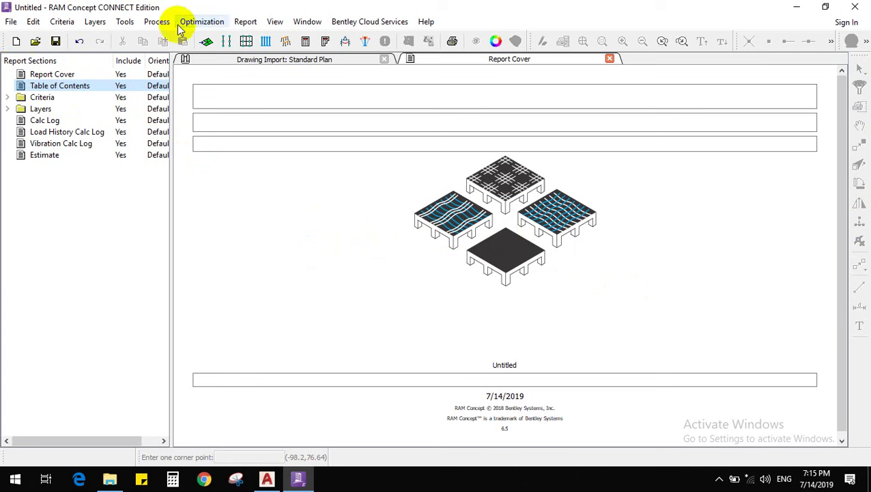
left_click(7, 21)
left_click(32, 21)
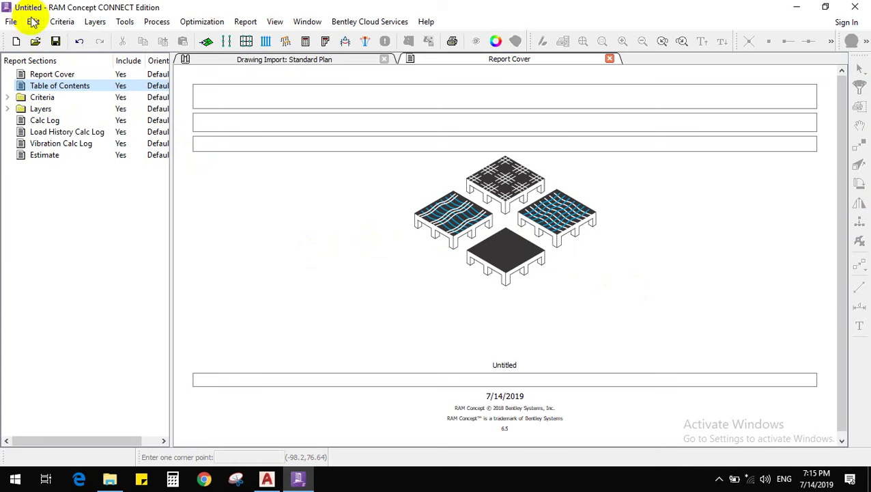
left_click(31, 21)
left_click(32, 20)
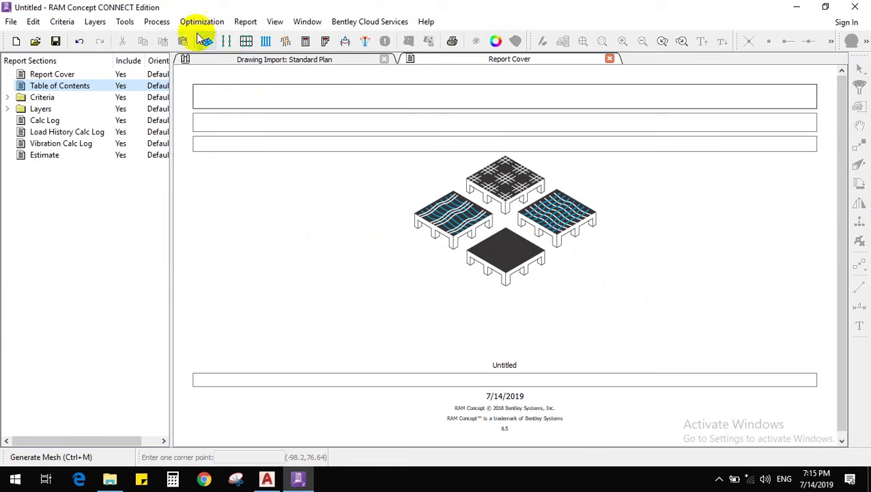
Compare the available criteria commands with the entries in the report's Criteria section
left_click(61, 23)
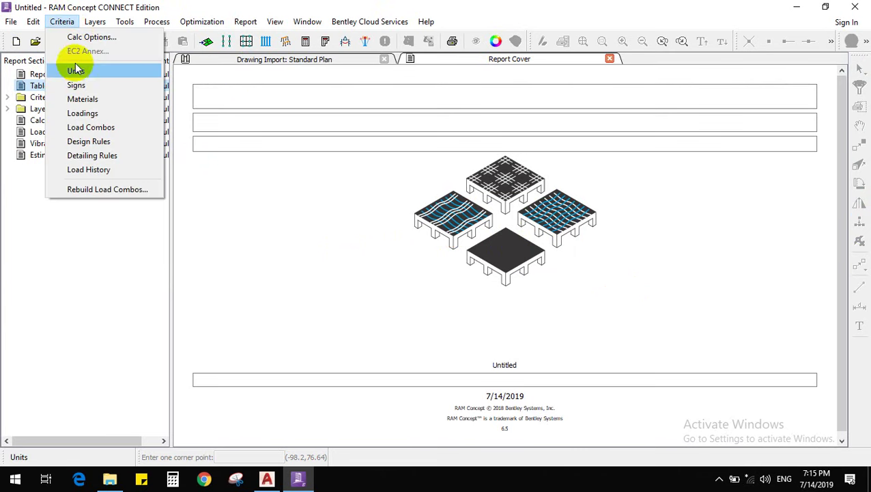
left_click(6, 100)
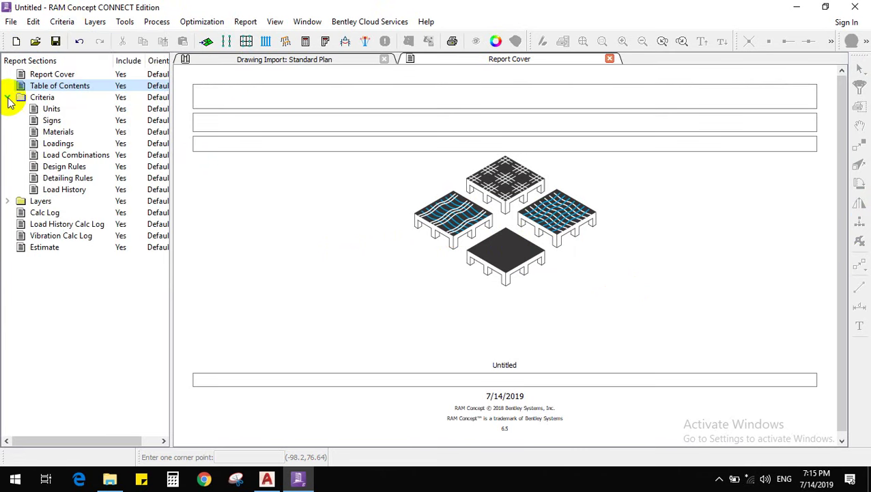
left_click(8, 98)
left_click(8, 98)
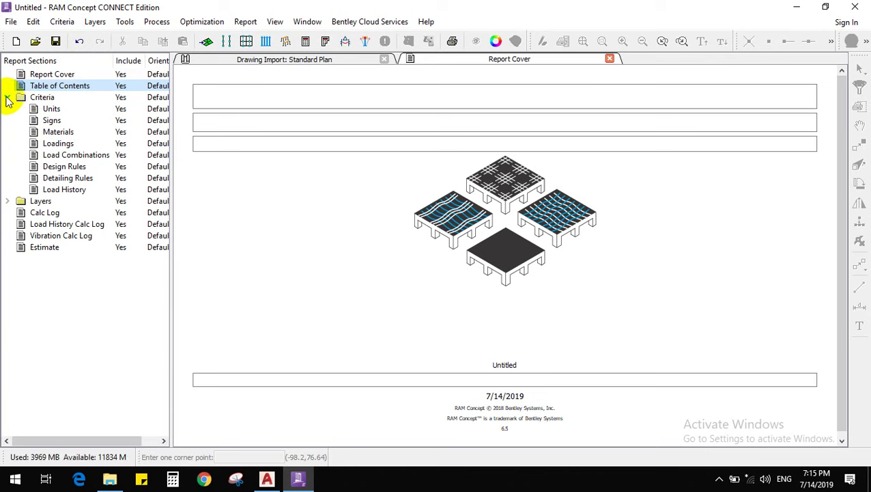
left_click(62, 22)
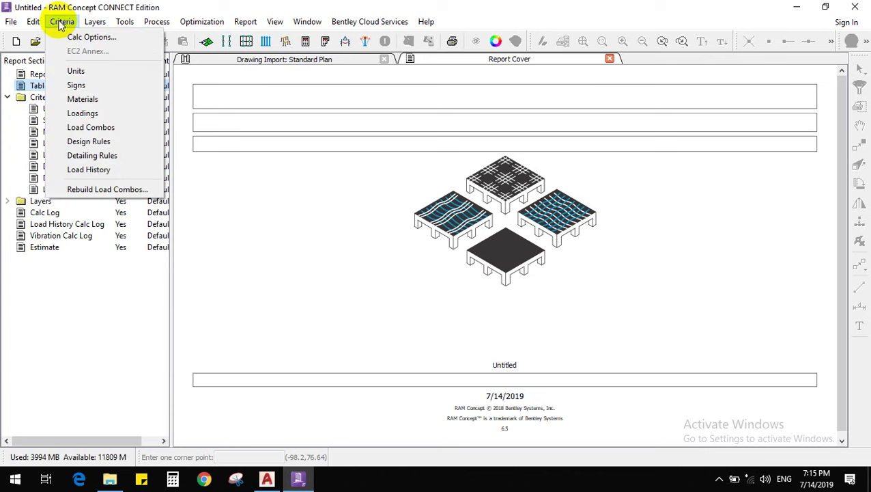
left_click(9, 97)
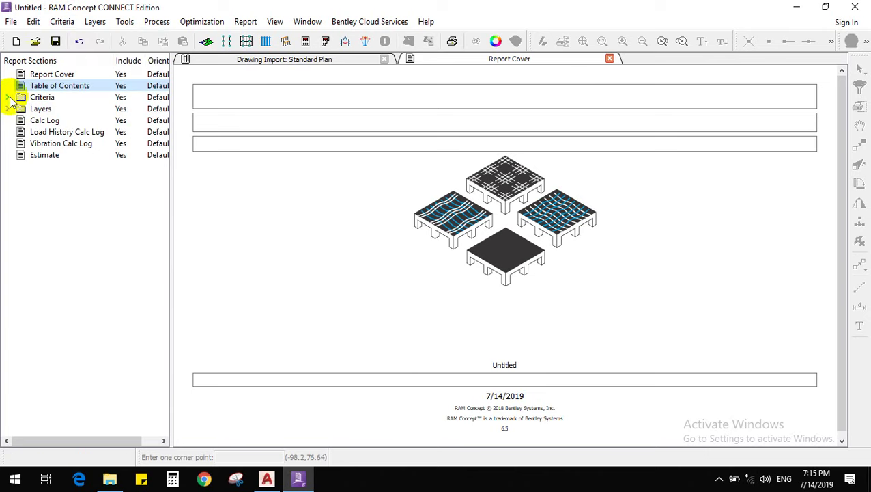
Open the Units criteria, review all unit groups and check the unit choices for plan dimensions
left_click(8, 98)
left_click(47, 110)
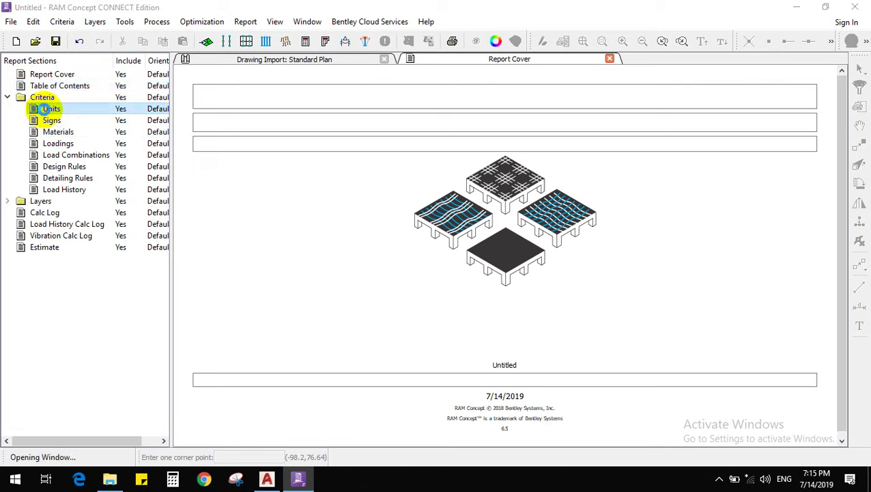
scroll(430, 237, "down", 5)
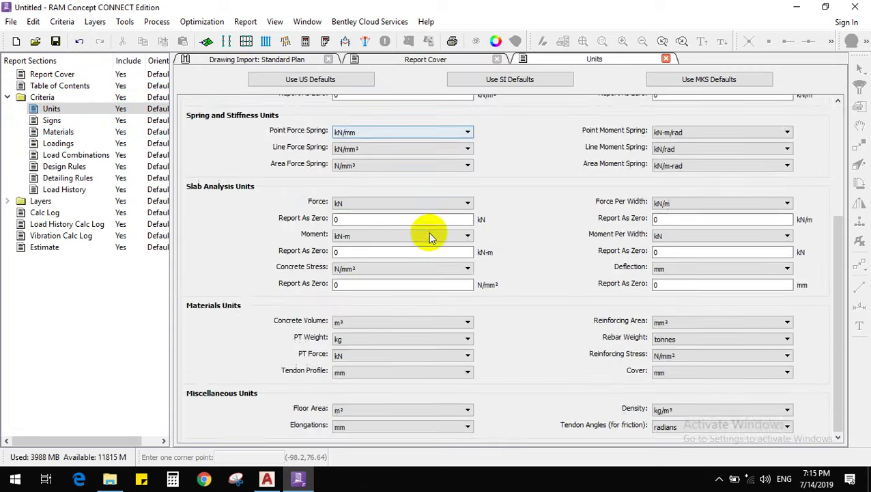
scroll(433, 286, "up", 5)
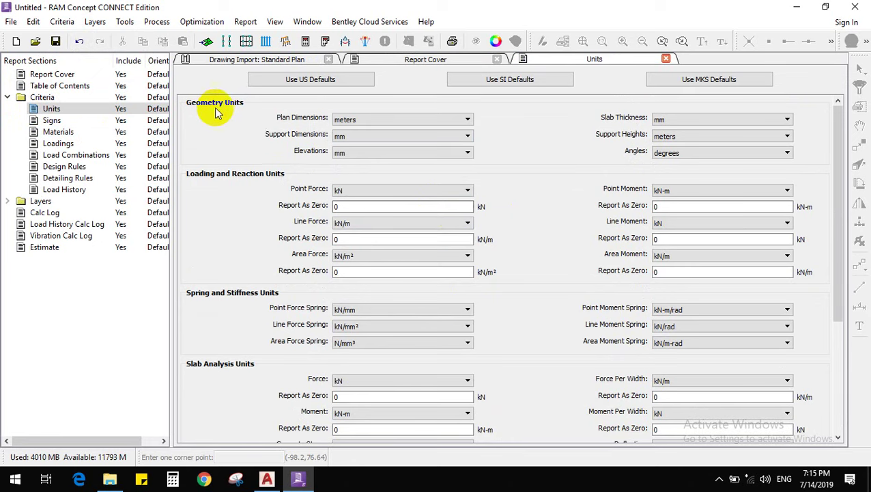
left_click(363, 119)
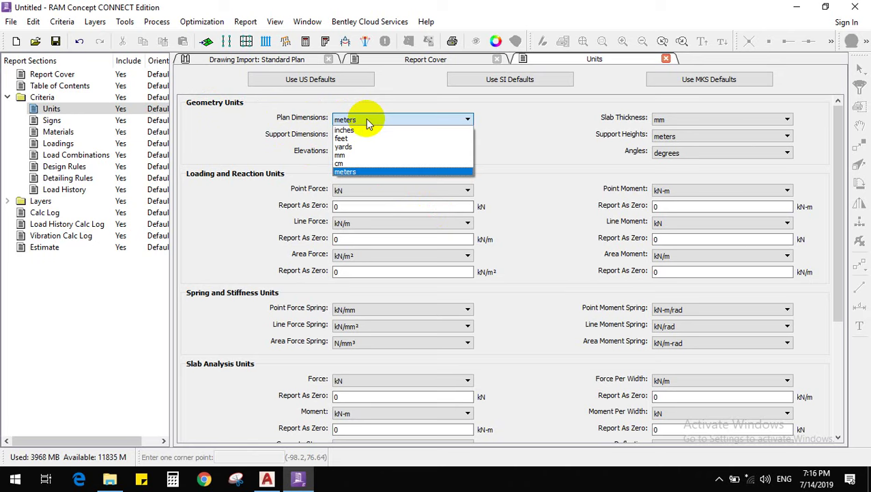
left_click(258, 67)
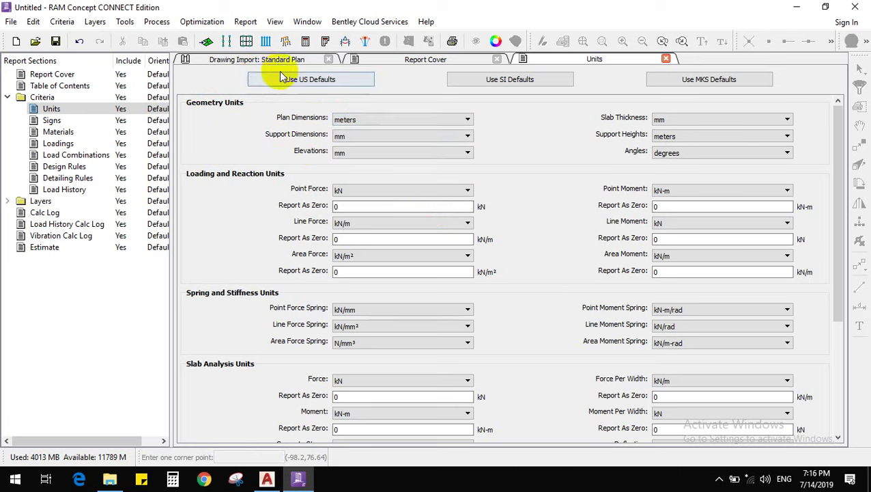
Return to the imported standard plan and examine its overall layout, notes, grid lines and coordinate origin
left_click(262, 58)
scroll(480, 227, "up", 3)
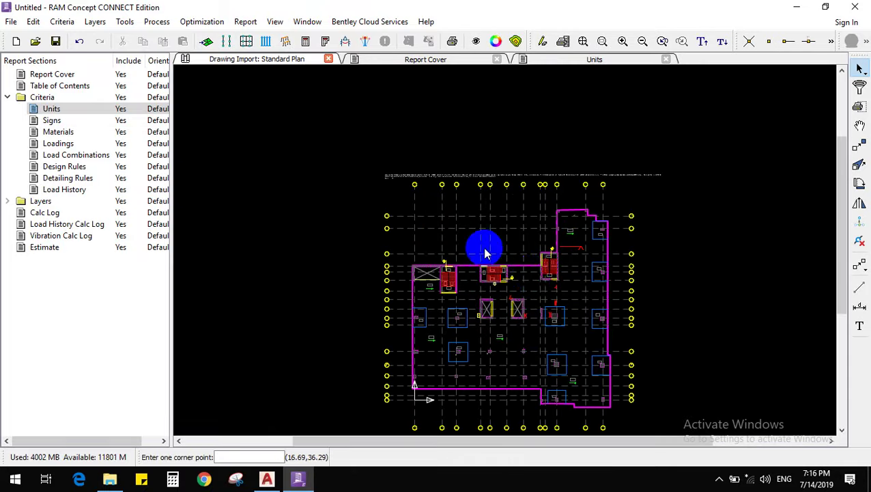
scroll(518, 263, "up", 2)
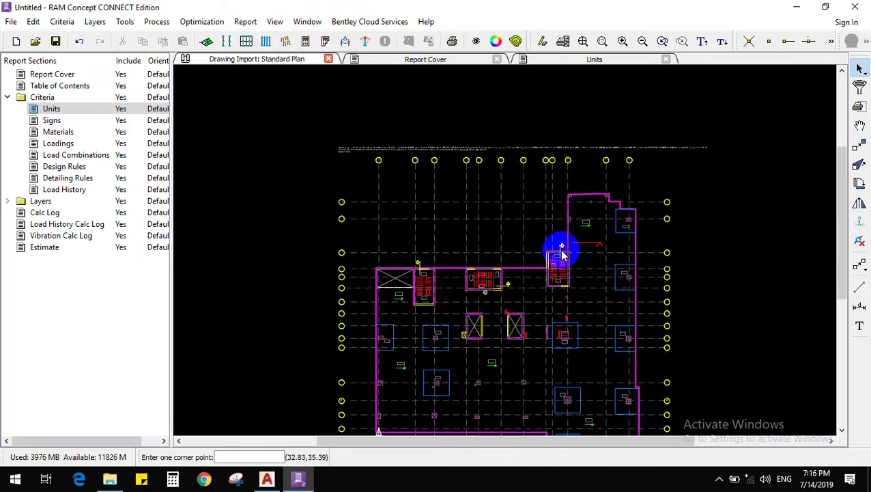
scroll(467, 131, "up", 2)
scroll(383, 232, "up", 3)
scroll(686, 202, "down", 4)
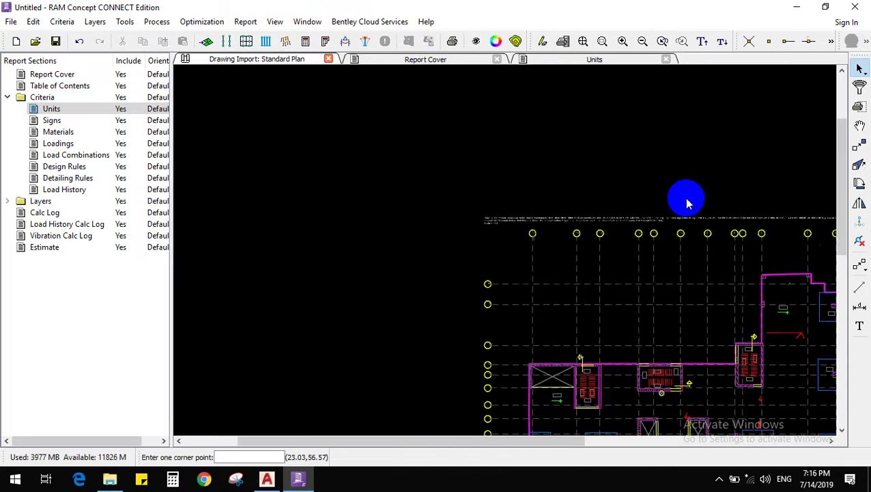
scroll(686, 202, "down", 2)
scroll(631, 304, "up", 5)
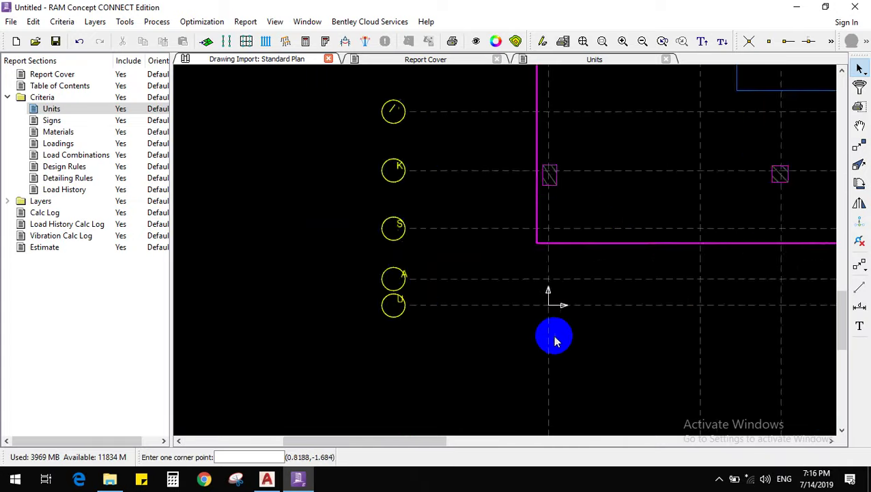
scroll(552, 301, "up", 6)
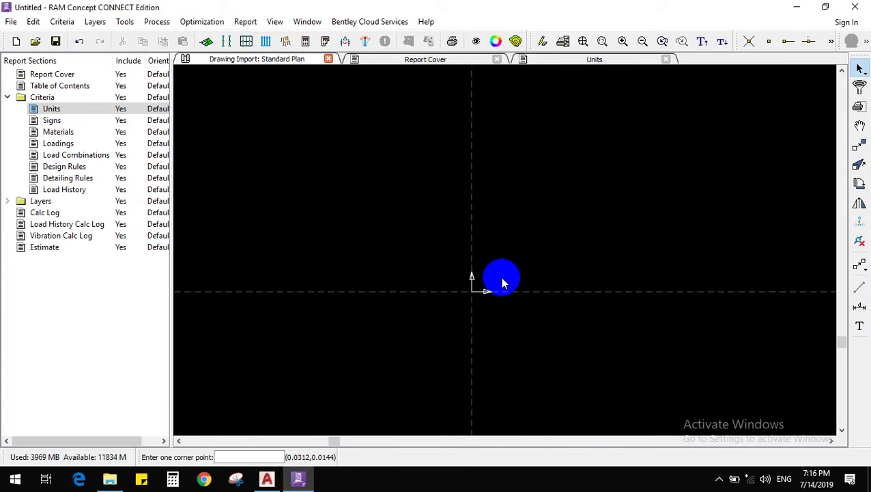
scroll(502, 286, "down", 6)
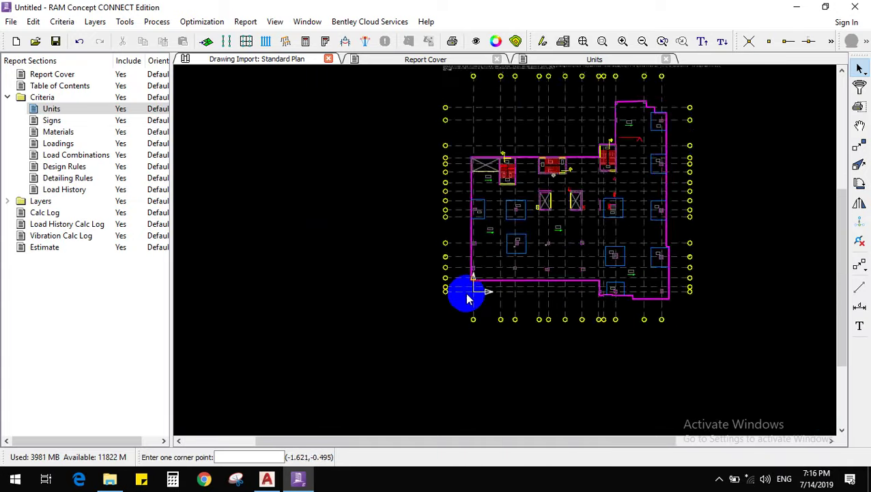
scroll(482, 269, "down", 3)
scroll(499, 240, "up", 3)
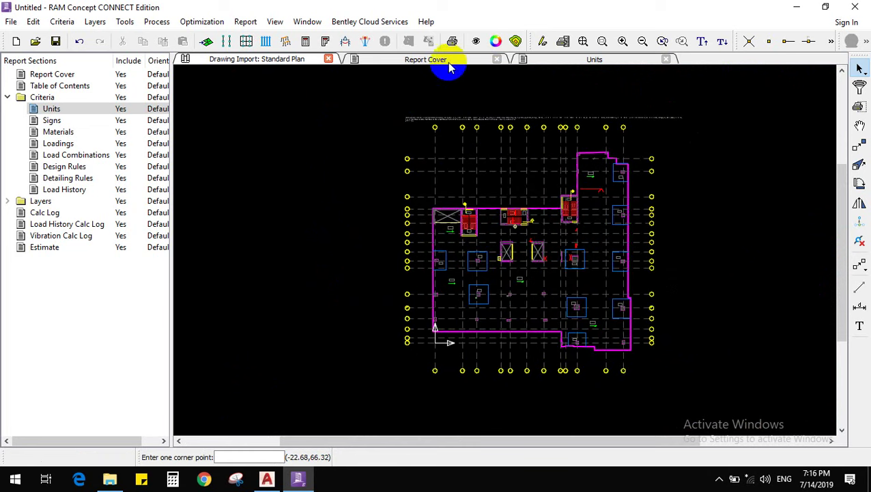
Set the Support Dimensions and Elevations geometry units to meters in the Units criteria
left_click(588, 58)
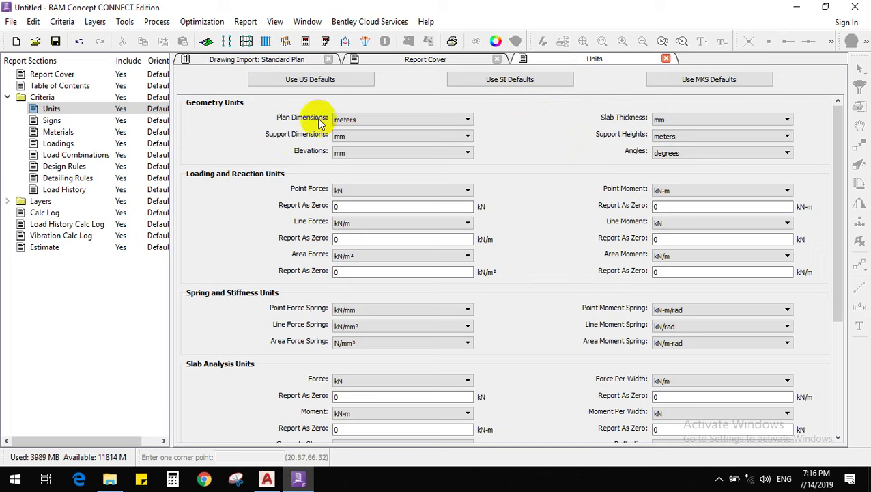
left_click(360, 136)
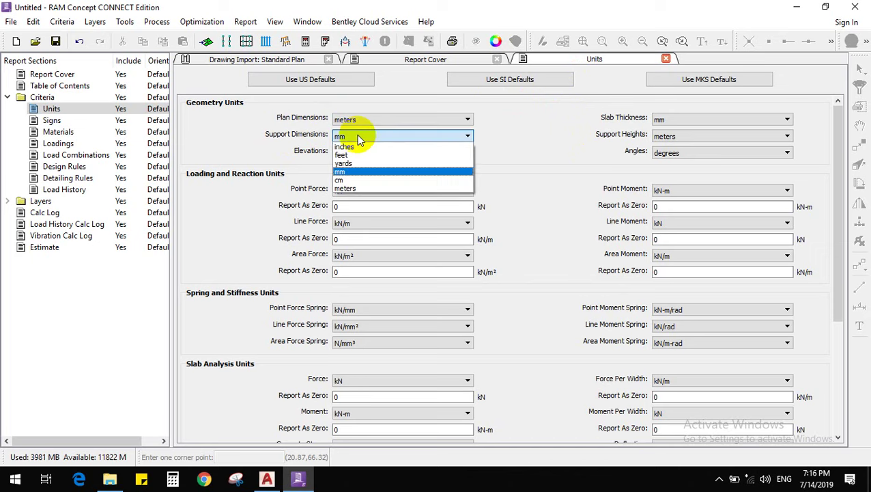
left_click(346, 188)
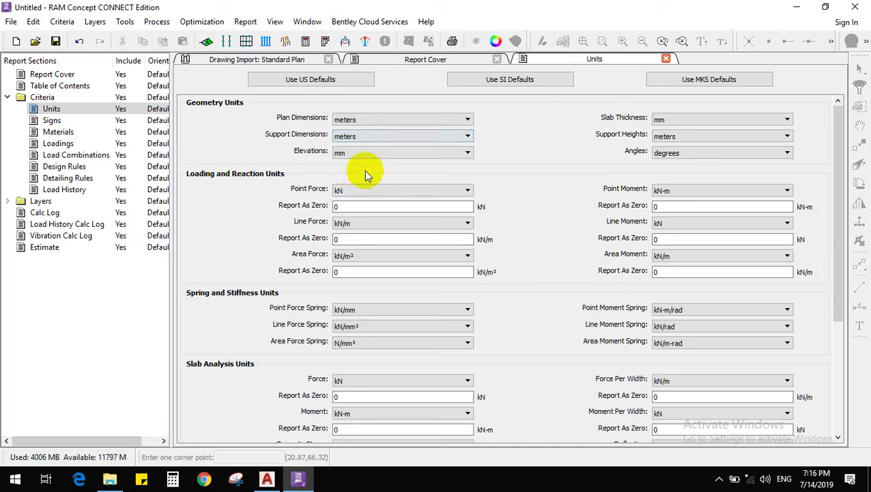
left_click(372, 152)
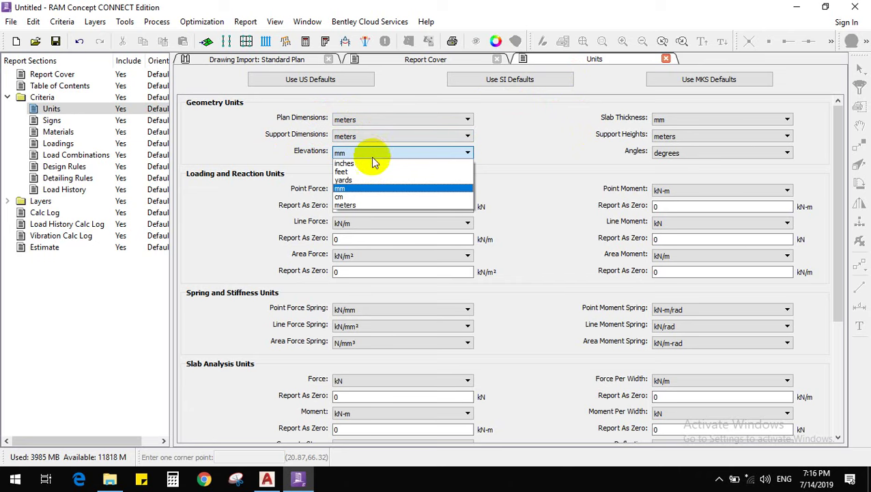
left_click(356, 207)
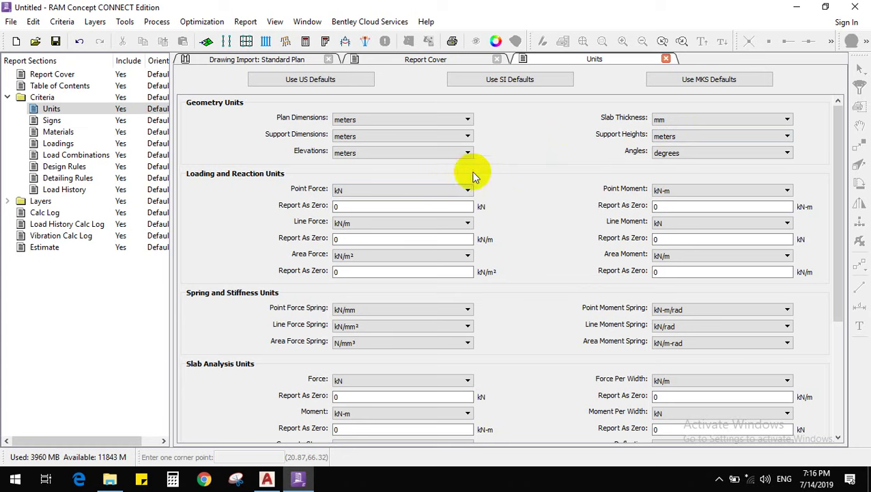
Review the point force unit choices and the remaining loading, spring, slab analysis, materials and miscellaneous units in the Units criteria
left_click(408, 191)
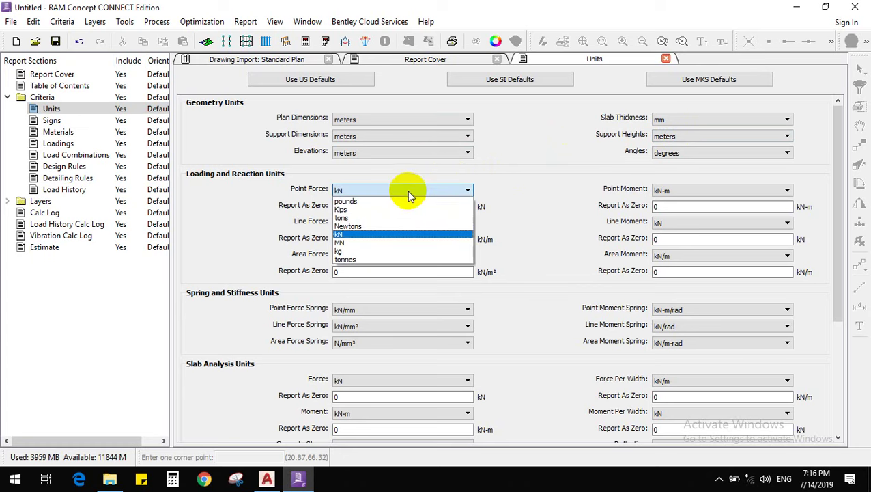
left_click(407, 190)
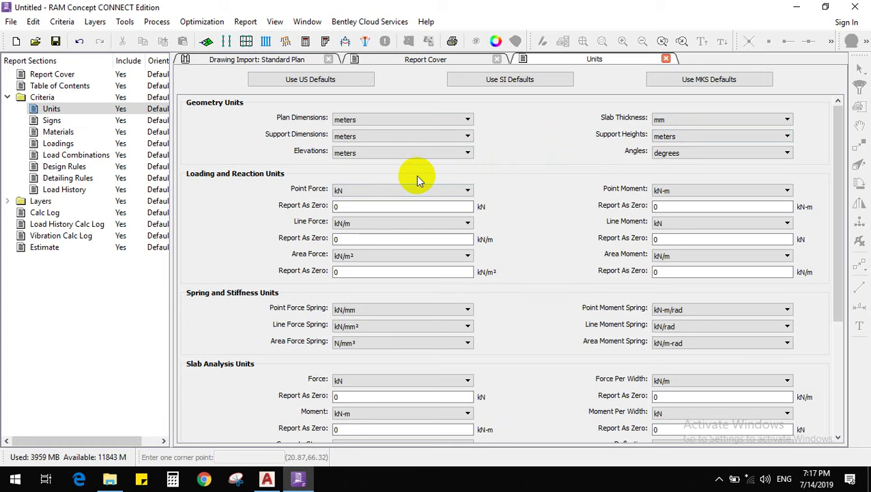
scroll(478, 179, "down", 1)
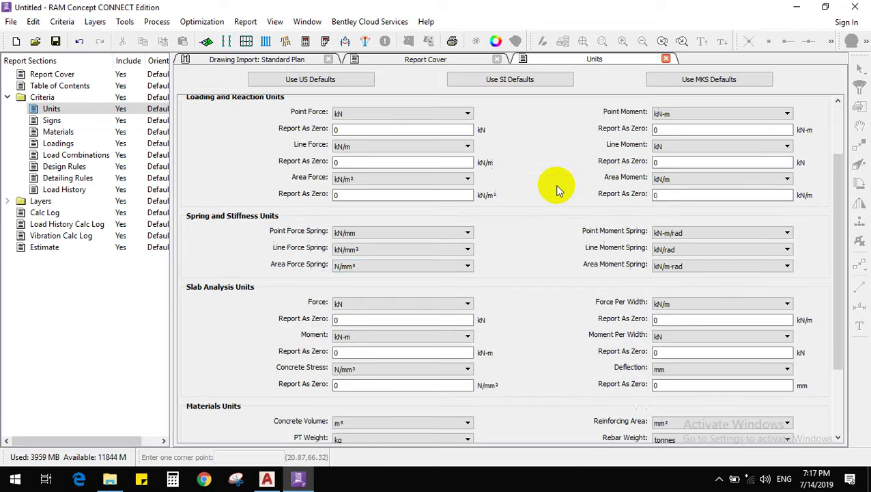
scroll(430, 273, "down", 5)
scroll(444, 263, "up", 5)
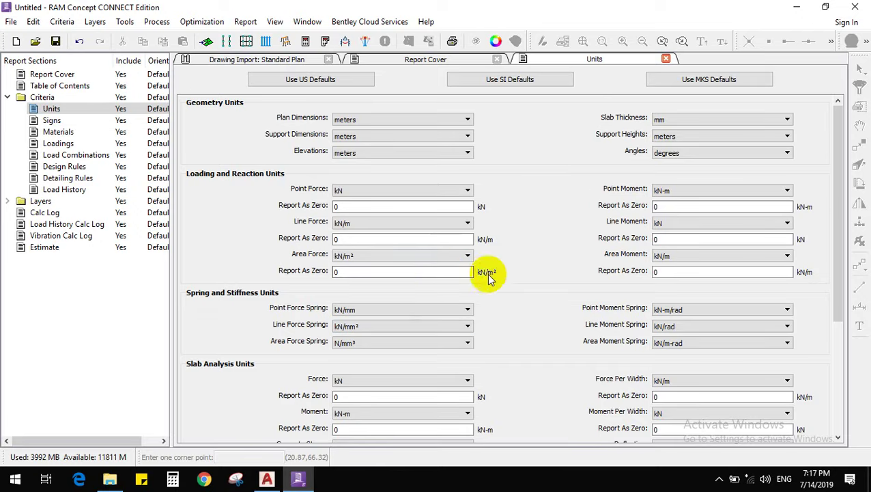
scroll(440, 266, "down", 5)
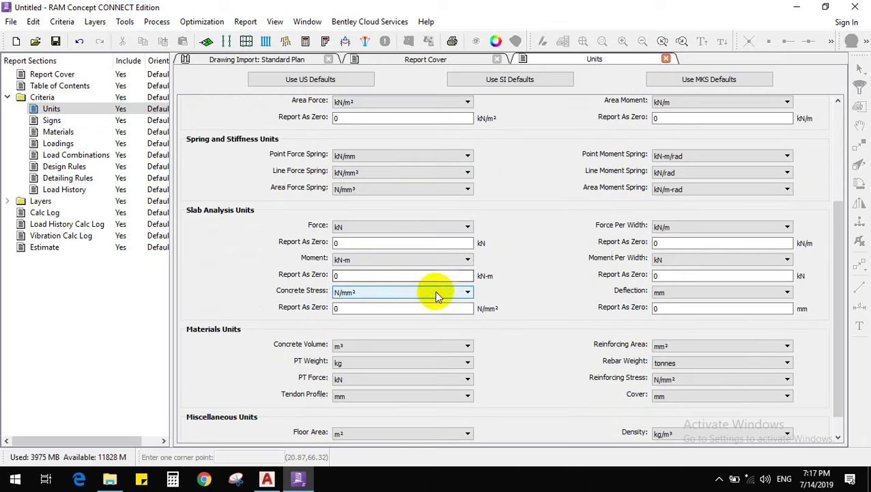
scroll(414, 314, "down", 1)
scroll(396, 349, "up", 6)
scroll(386, 357, "down", 5)
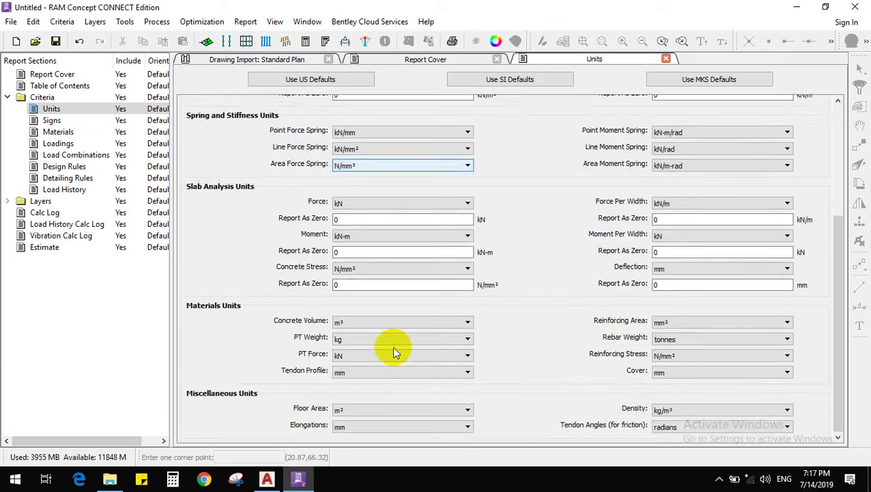
scroll(341, 326, "up", 5)
scroll(348, 348, "down", 5)
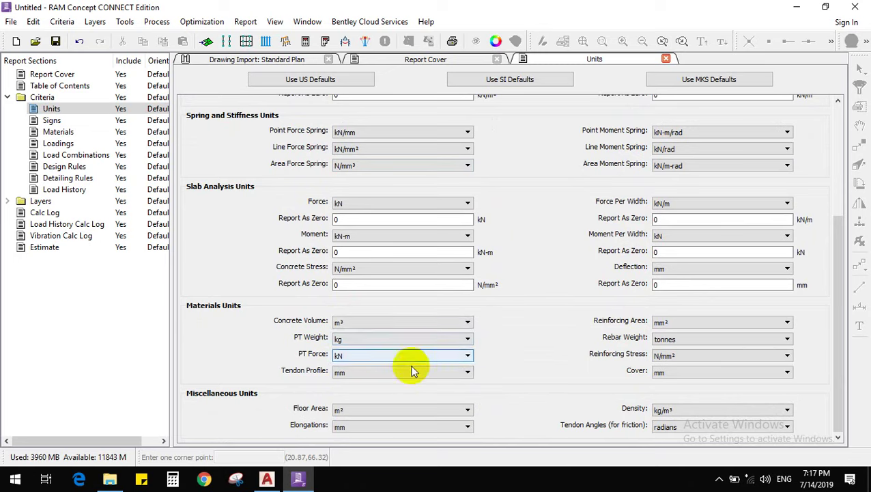
scroll(406, 369, "up", 5)
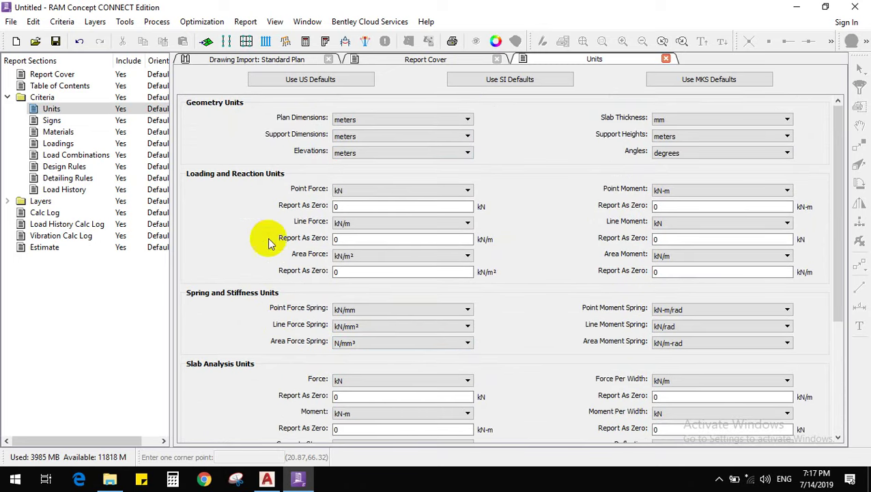
Open the Signs criteria and examine the positive load, analysis and reaction directions, trying the vertical load sign reversed and restoring its downward direction
left_click(72, 121)
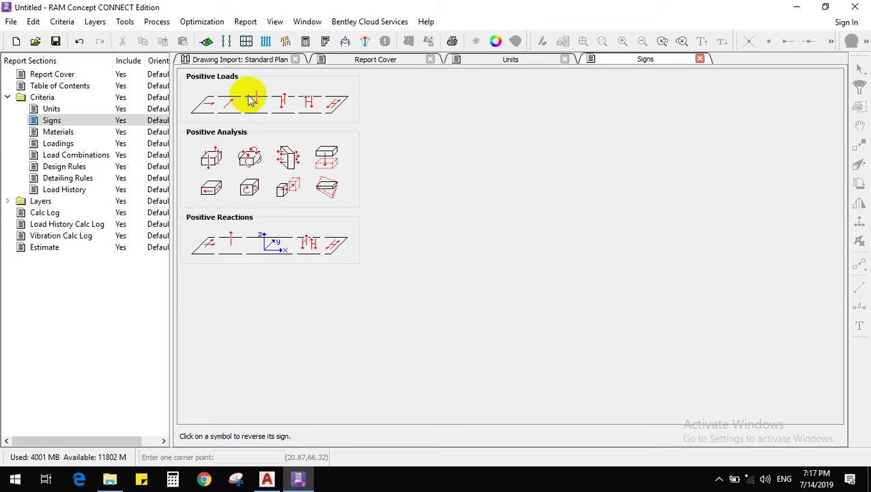
left_click(216, 116)
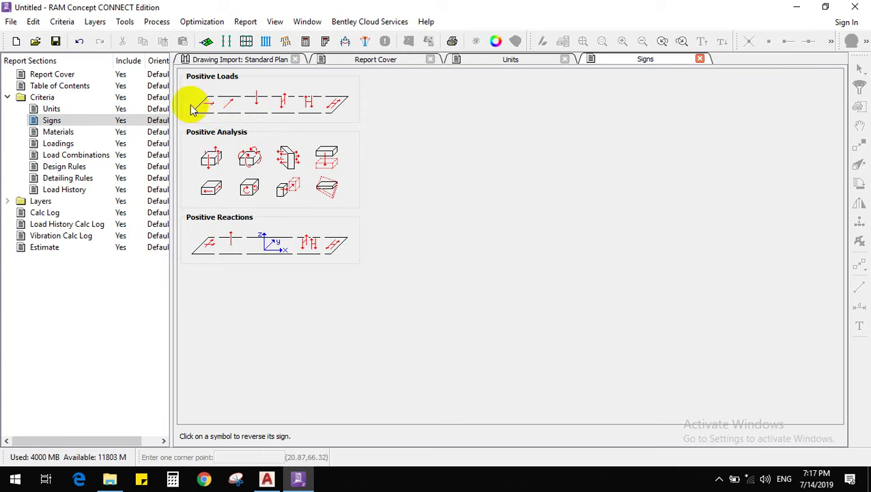
left_click(257, 107)
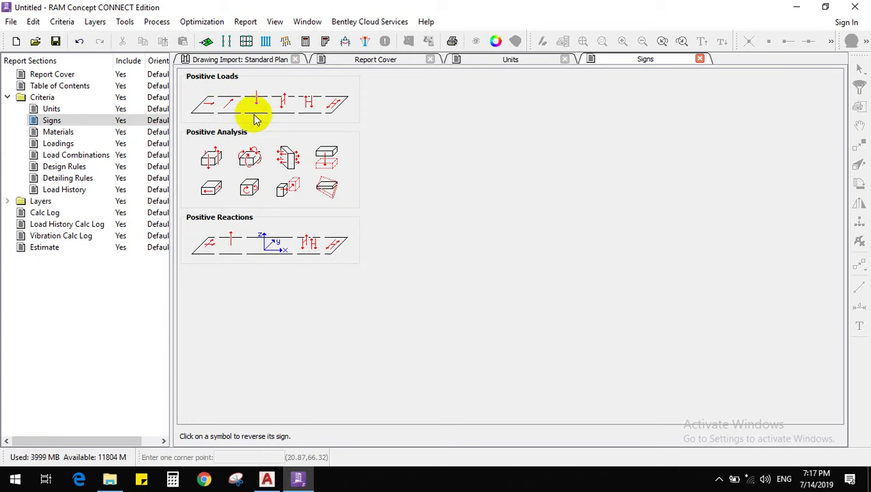
left_click(258, 104)
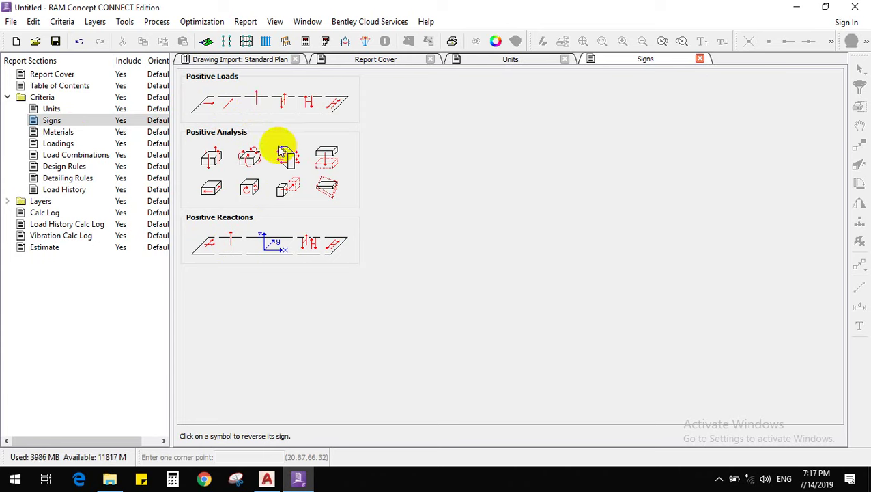
left_click(259, 104)
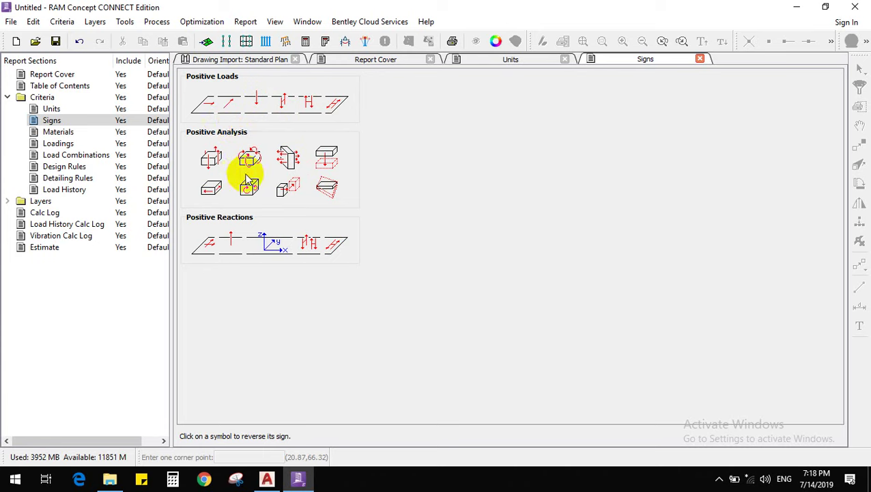
left_click(216, 193)
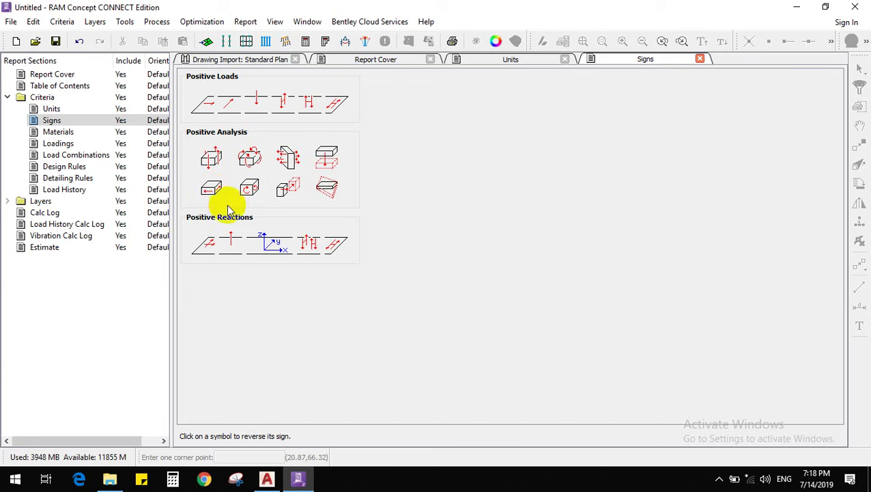
left_click(233, 255)
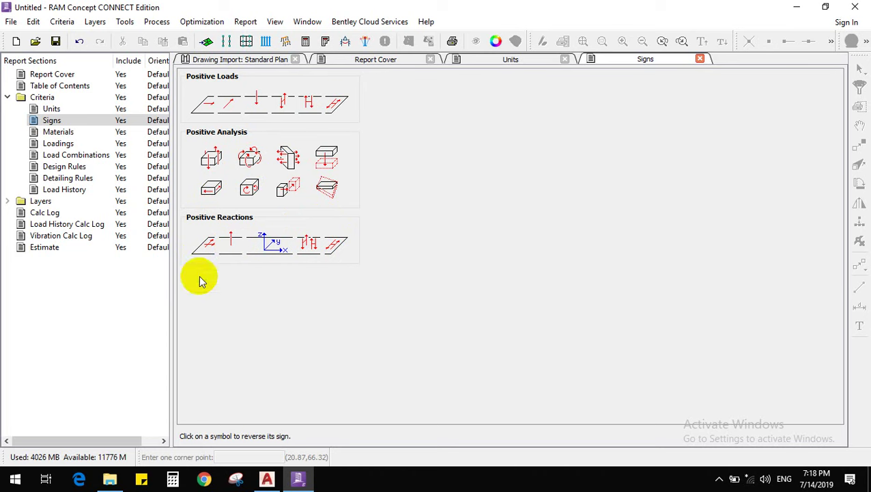
Open the Materials criteria and inspect the 40 MPa concrete mix's name, density, initial strength f'ci and strength f'c
left_click(81, 133)
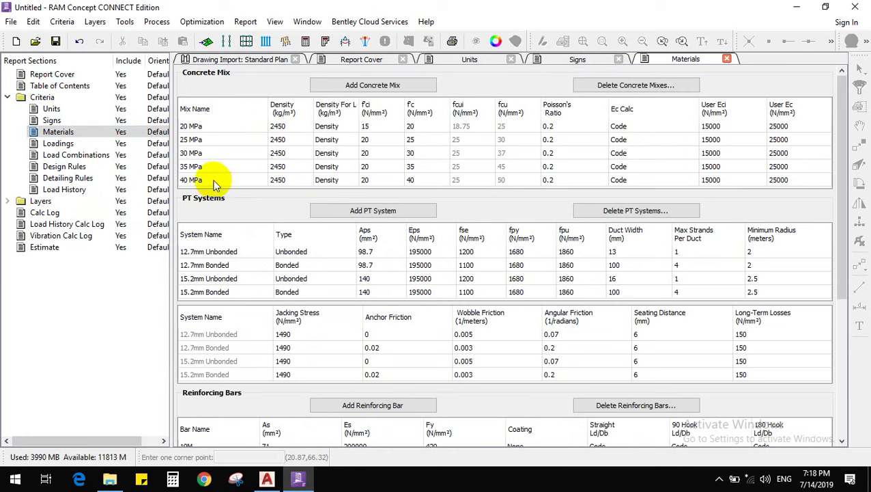
left_click(214, 180)
left_click(214, 180)
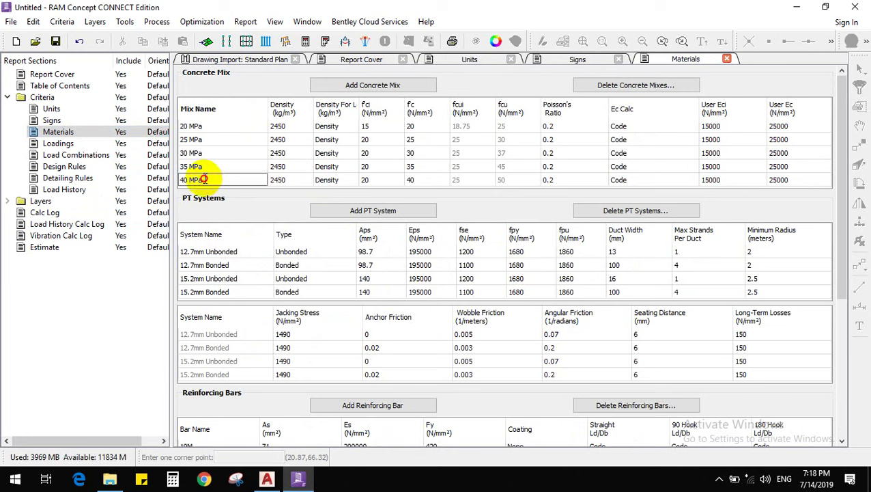
left_click_drag(213, 180, 163, 181)
left_click(220, 180)
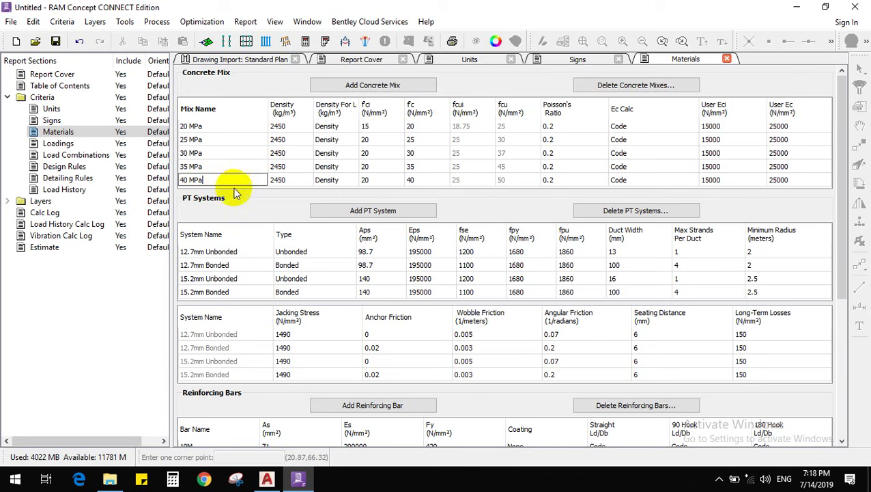
left_click(285, 180)
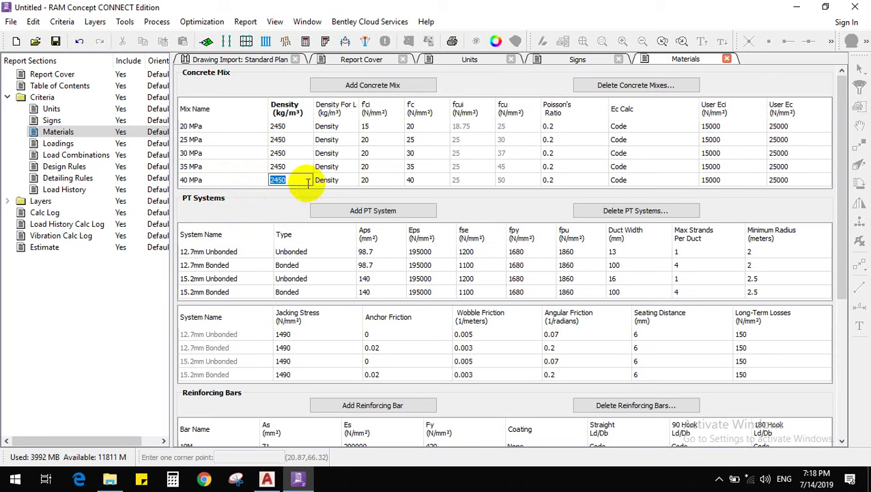
left_click(389, 179)
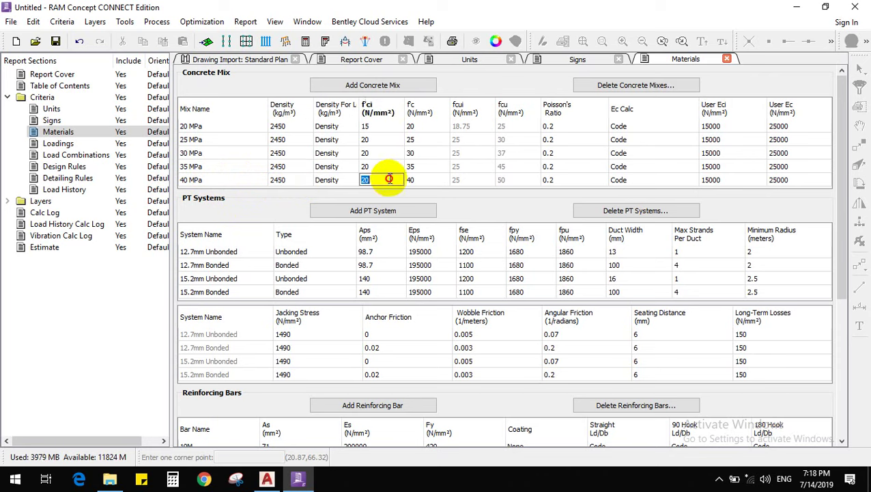
left_click(422, 180)
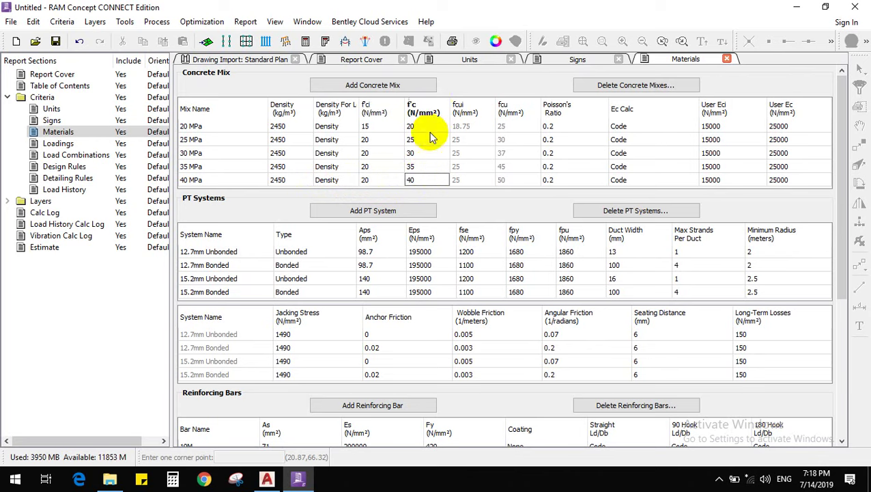
left_click(381, 179)
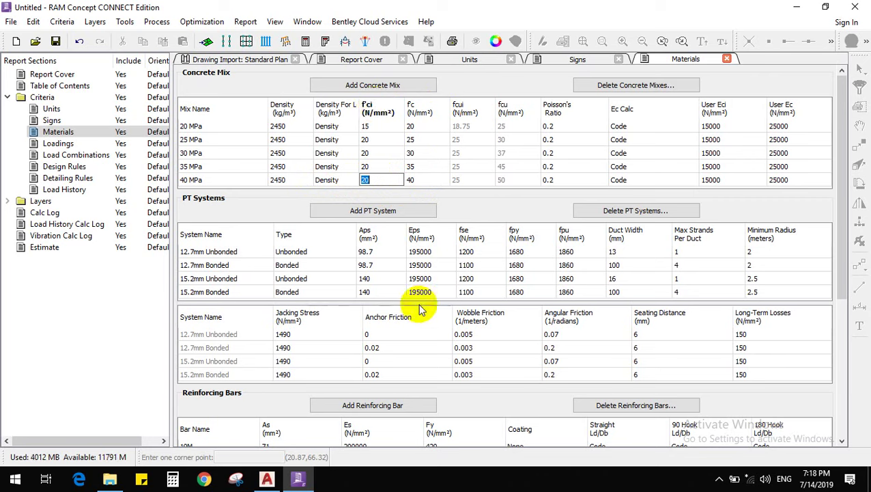
Switch to Calculator to work out the 40 MPa mix's initial strength
key("super+4")
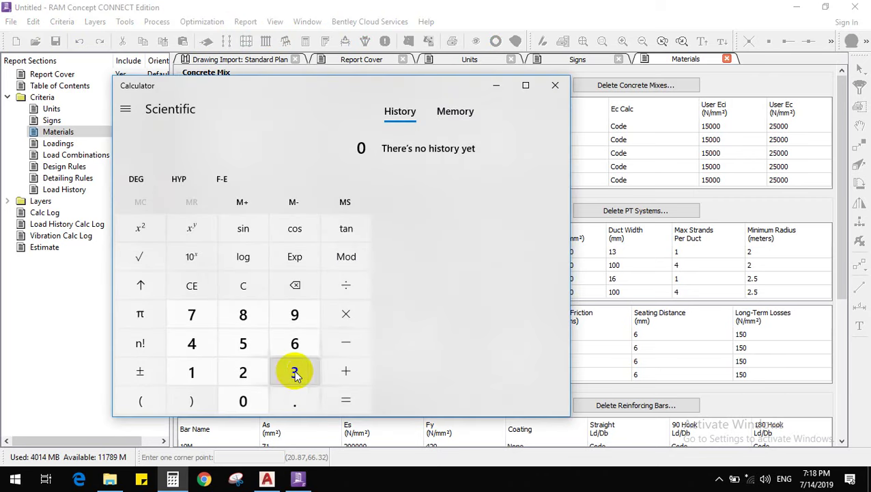
left_click(192, 343)
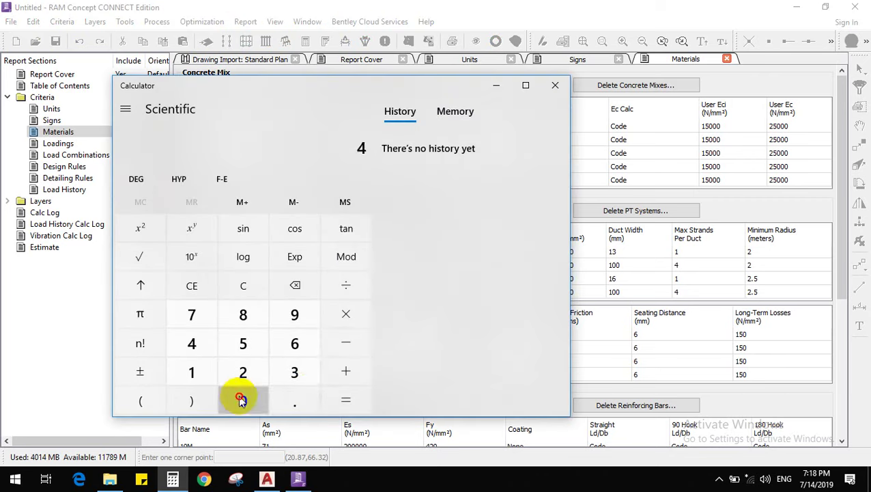
left_click(243, 401)
left_click(294, 401)
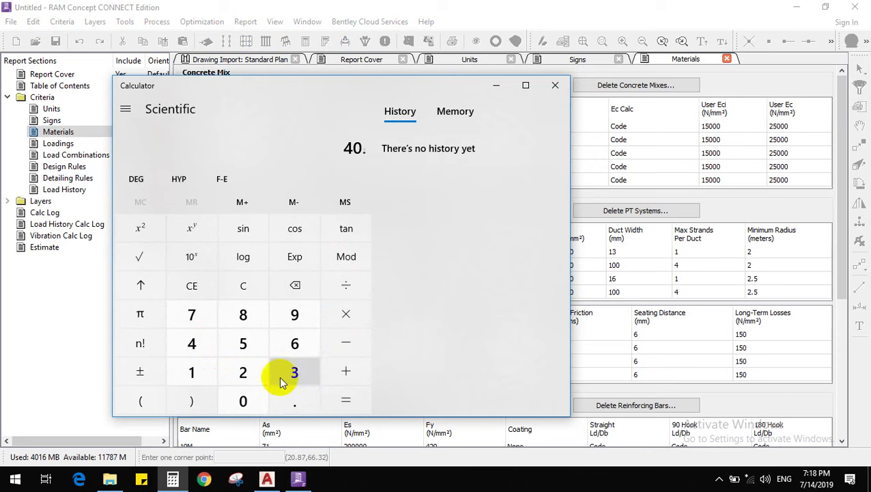
left_click(192, 314)
left_click(243, 343)
left_click(345, 403)
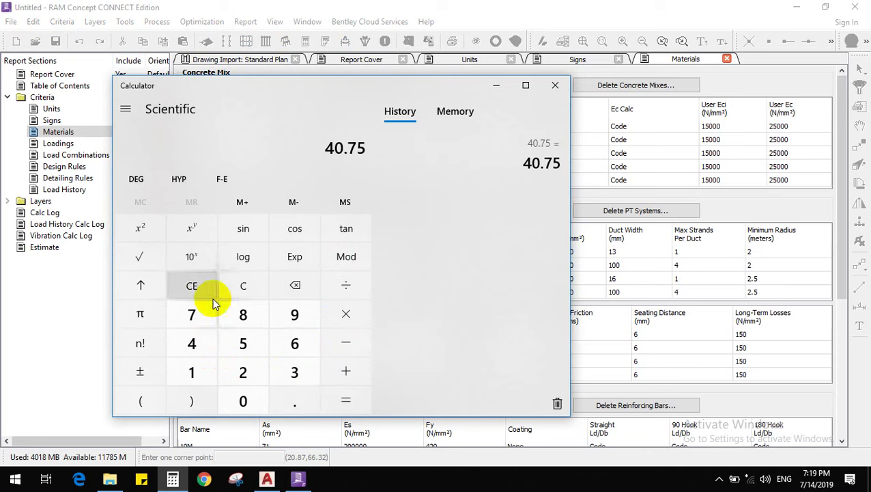
left_click(244, 289)
Calculate 40 × 0.75 and close Calculator
left_click(192, 341)
left_click(245, 399)
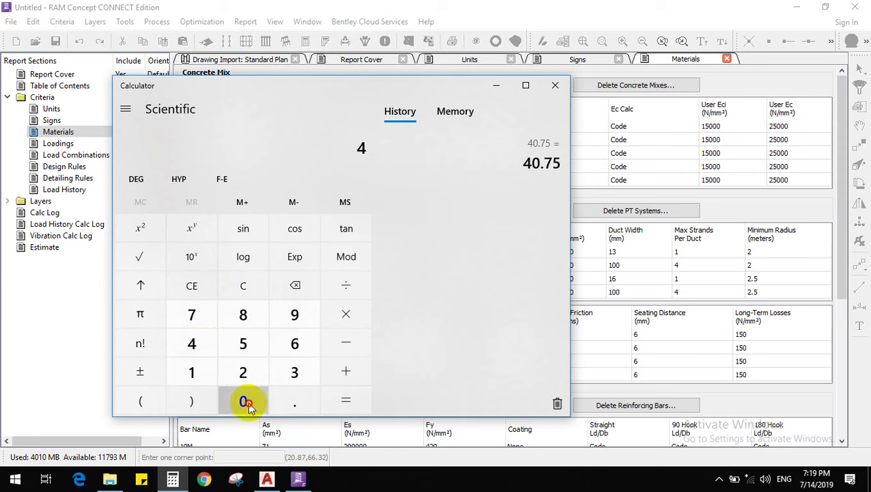
left_click(348, 317)
left_click(294, 396)
left_click(195, 316)
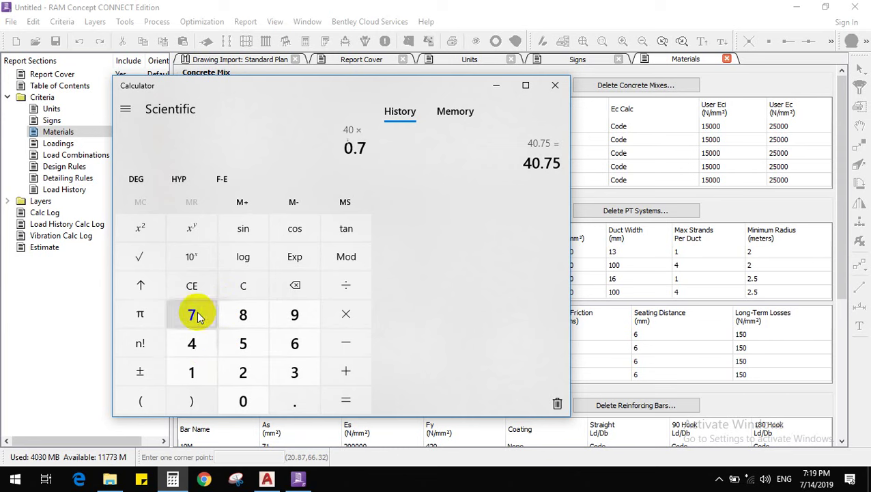
left_click(245, 350)
left_click(348, 400)
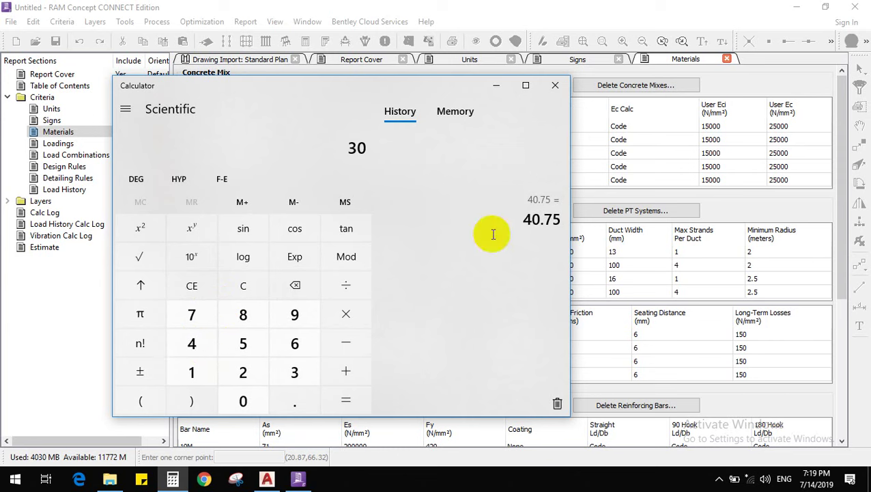
left_click(555, 85)
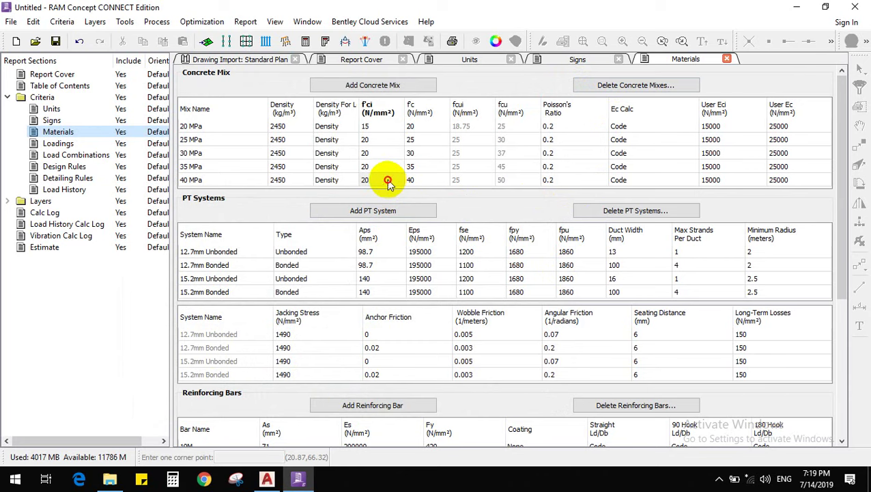
Set the 40 MPa concrete mix's initial strength f'ci to 30 N/mm²
left_click(390, 179)
type("30")
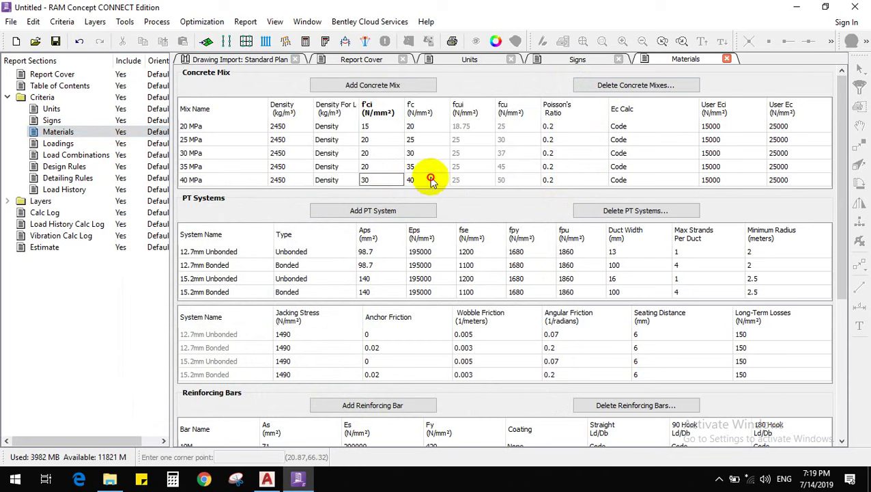
left_click(432, 180)
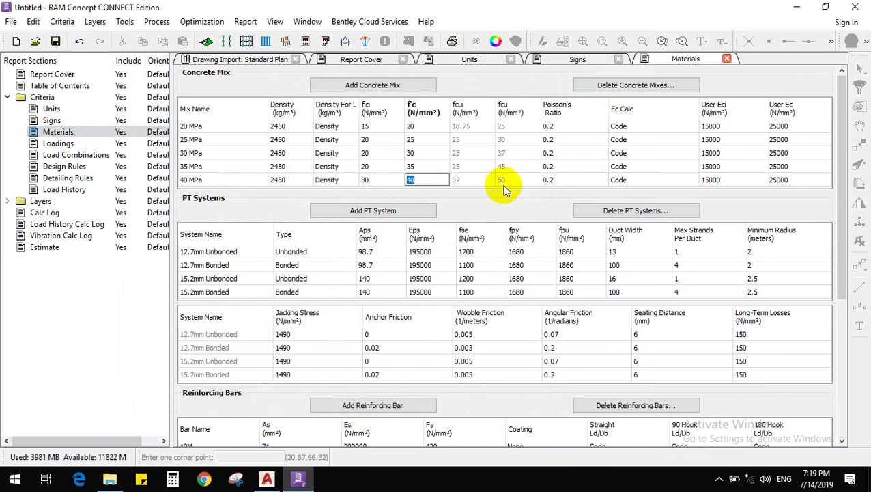
Set the 40 MPa concrete mix's strength f'c to 32 N/mm²
left_click(499, 190)
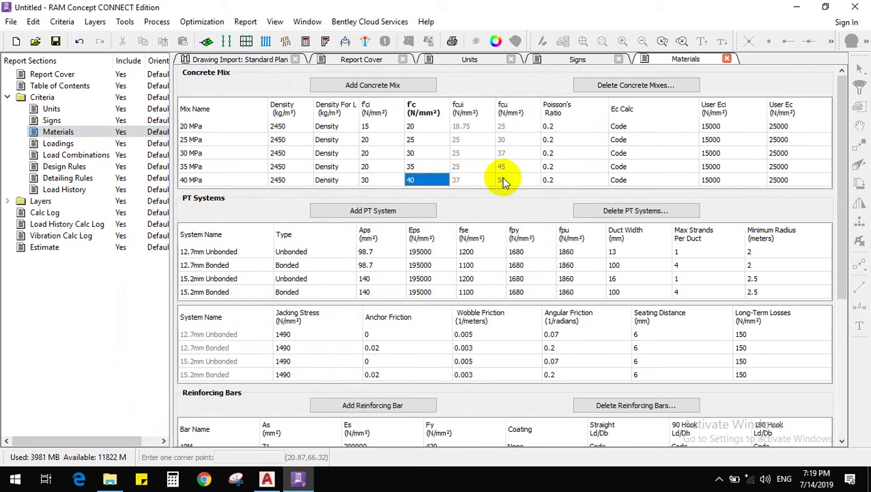
left_click(412, 180)
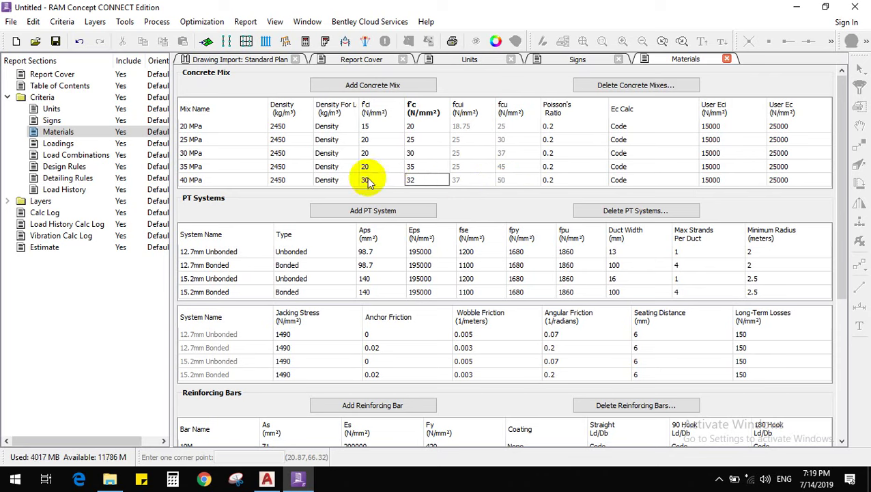
left_click(366, 180)
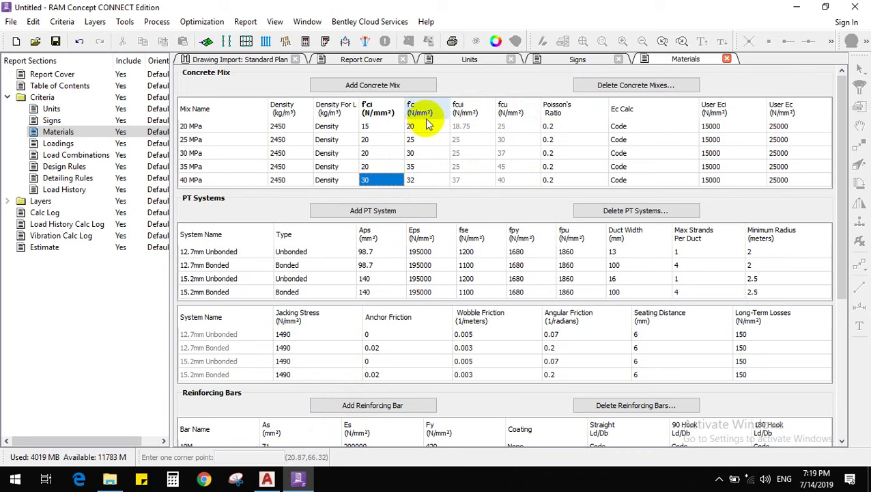
Switch to Calculator, compute 32 × 0.75 for the 40 MPa mix's initial strength, and close Calculator
left_click(437, 182)
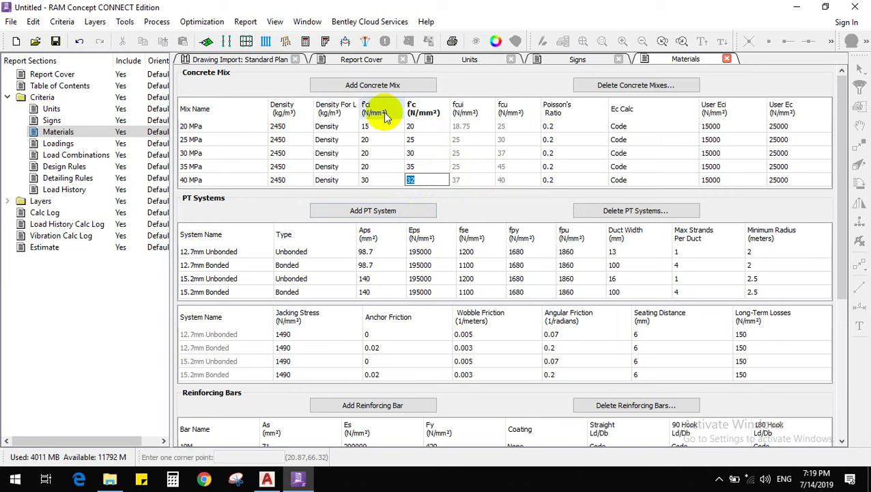
left_click(173, 480)
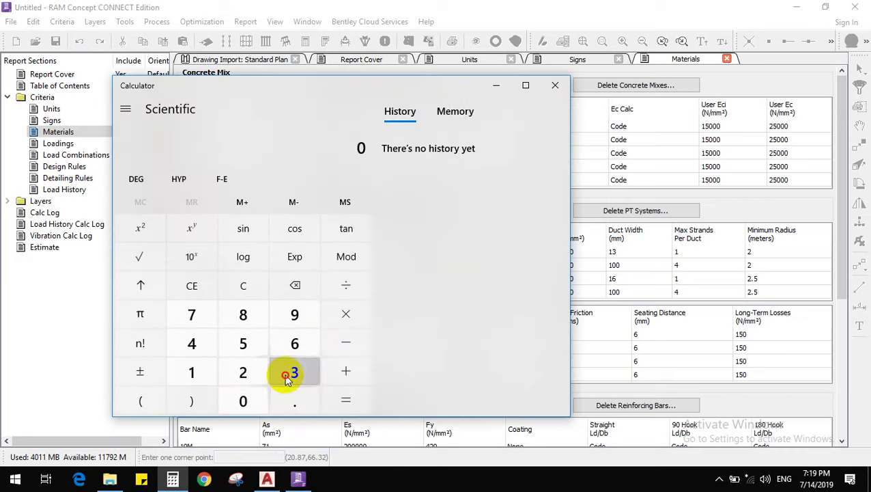
left_click(287, 371)
left_click(246, 371)
left_click(342, 315)
left_click(296, 401)
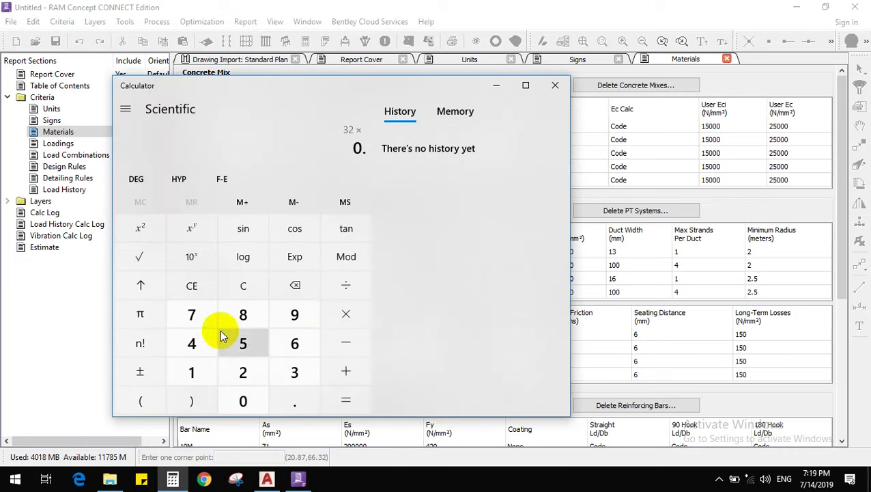
left_click(201, 320)
left_click(222, 345)
left_click(353, 404)
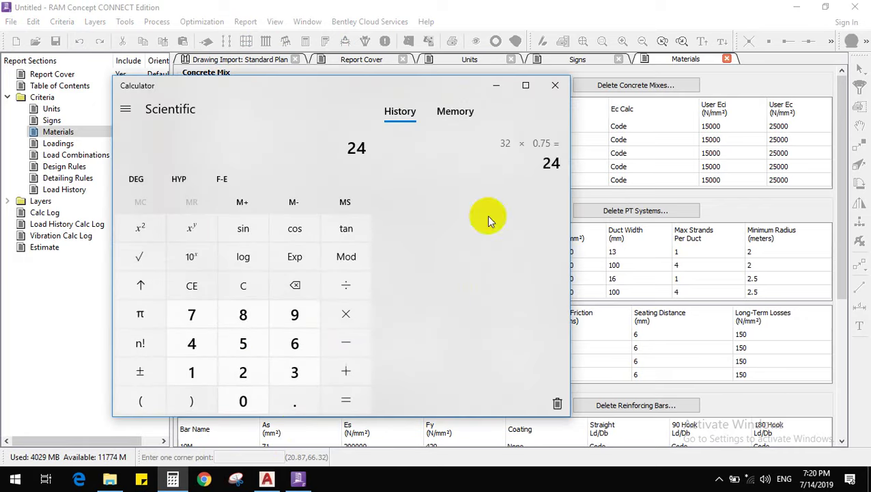
left_click(561, 88)
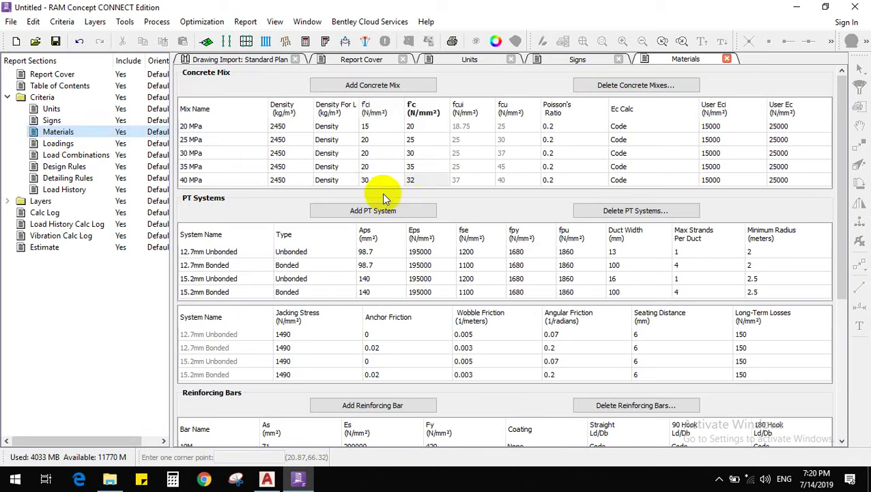
Set the 40 MPa concrete mix's initial strength f'ci to 24 N/mm²
left_click(378, 182)
type("24")
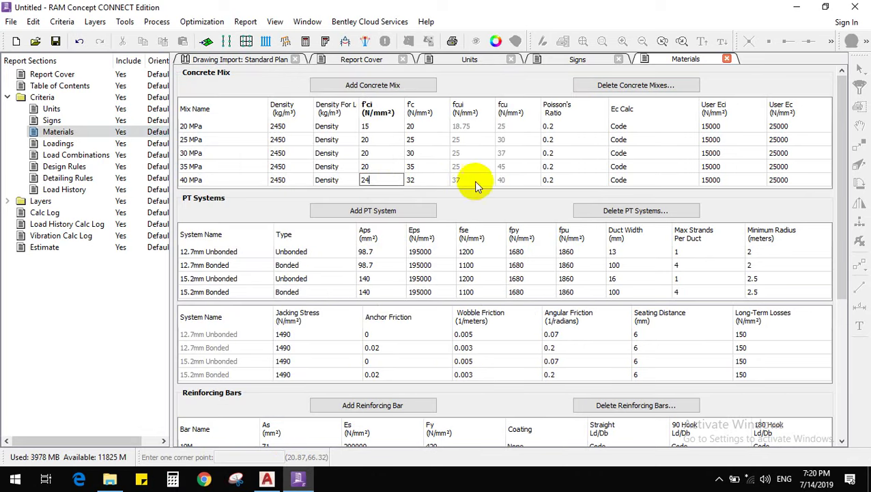
left_click(434, 180)
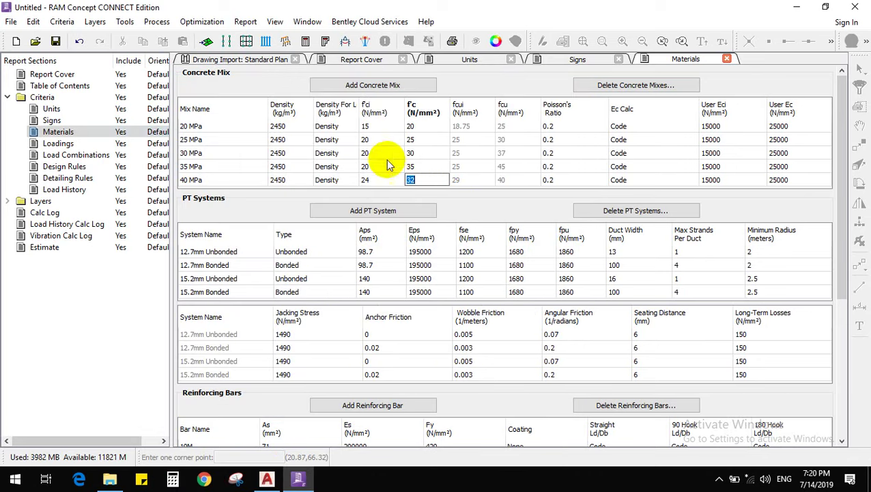
Rename the 40 MPa concrete mix as "40 fcu"
left_click(205, 180)
left_click(211, 181)
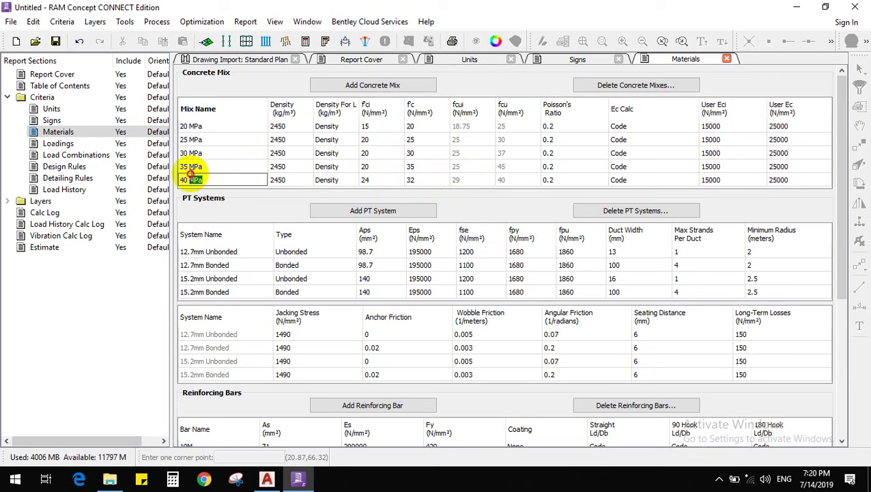
left_click_drag(190, 179, 233, 194)
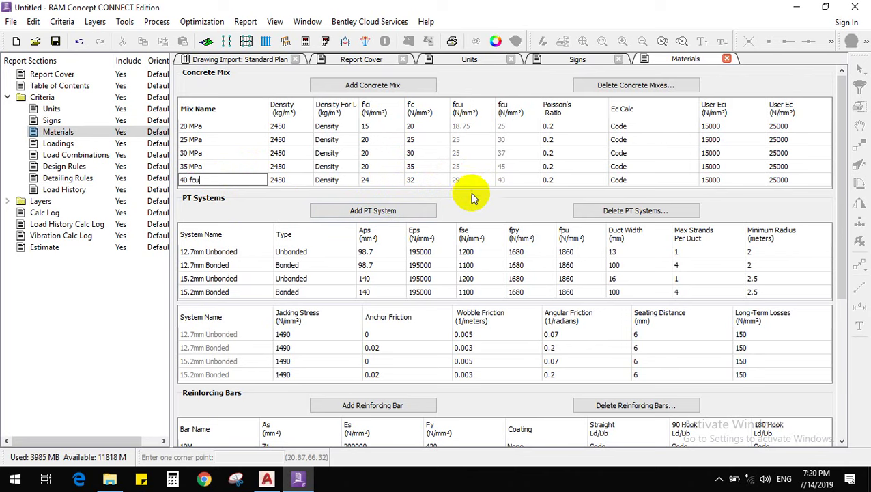
left_click(441, 181)
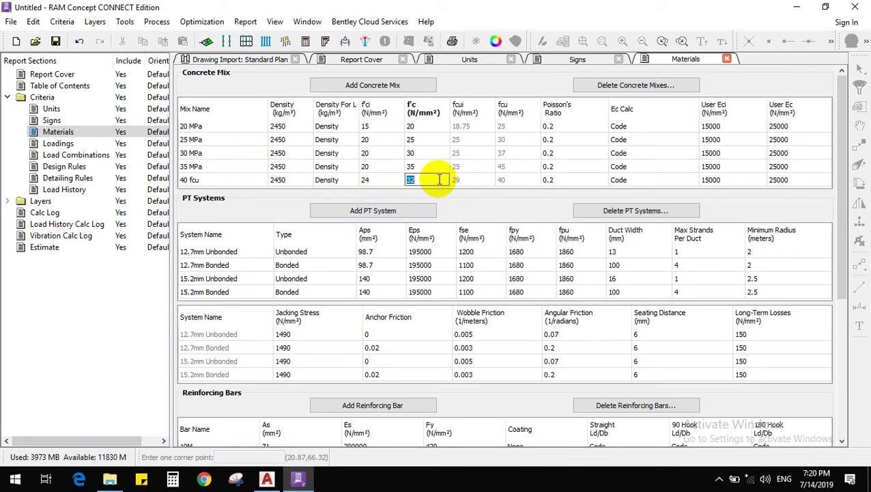
left_click(567, 180)
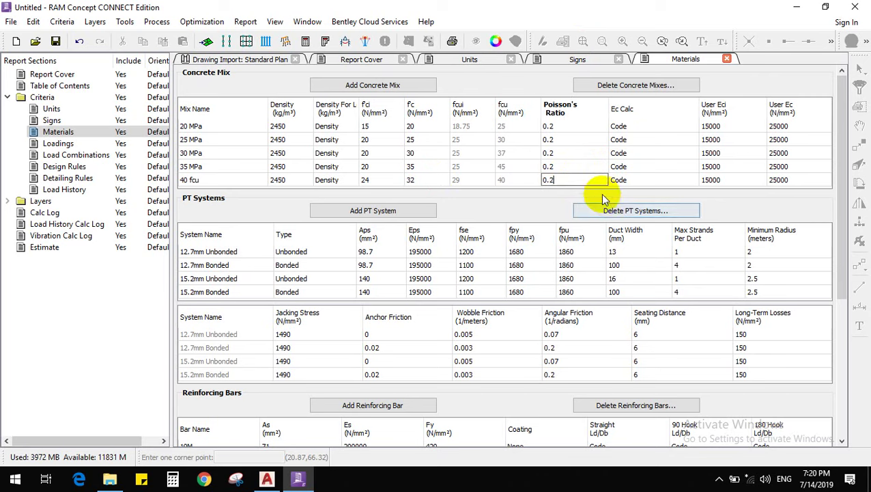
left_click(671, 181)
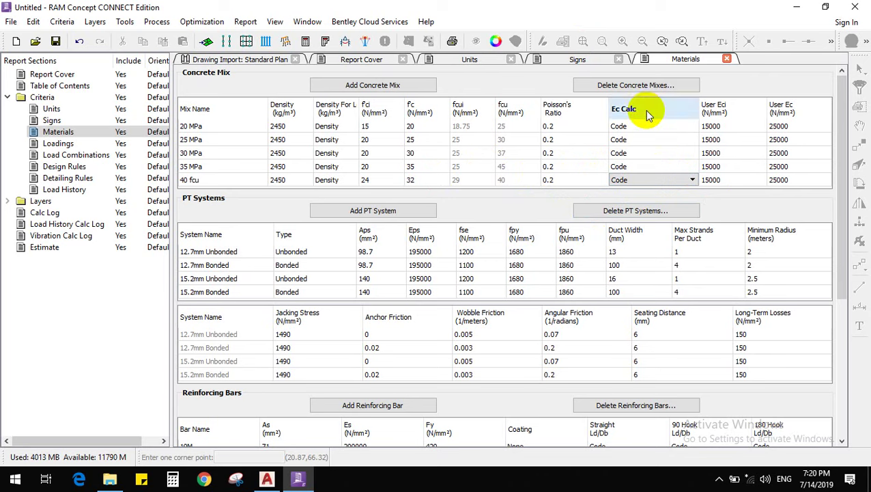
left_click(648, 181)
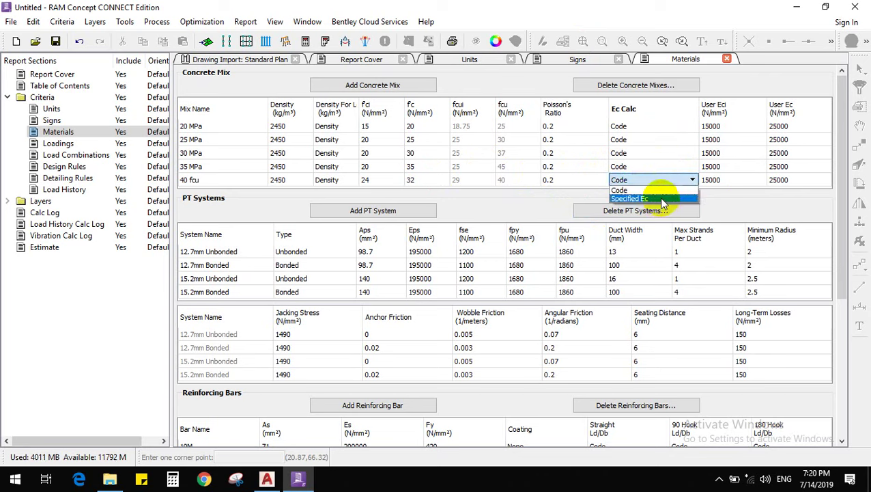
left_click(660, 198)
left_click(661, 183)
left_click(657, 189)
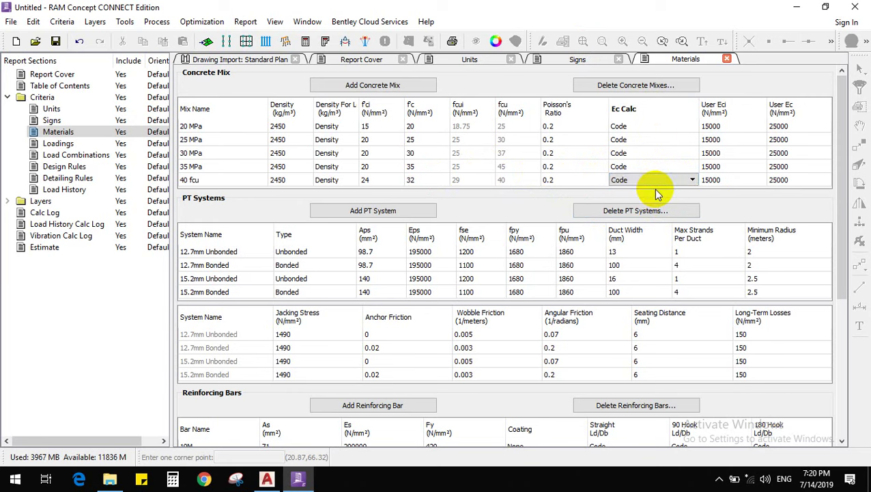
left_click(778, 181)
left_click(747, 181)
left_click(765, 182)
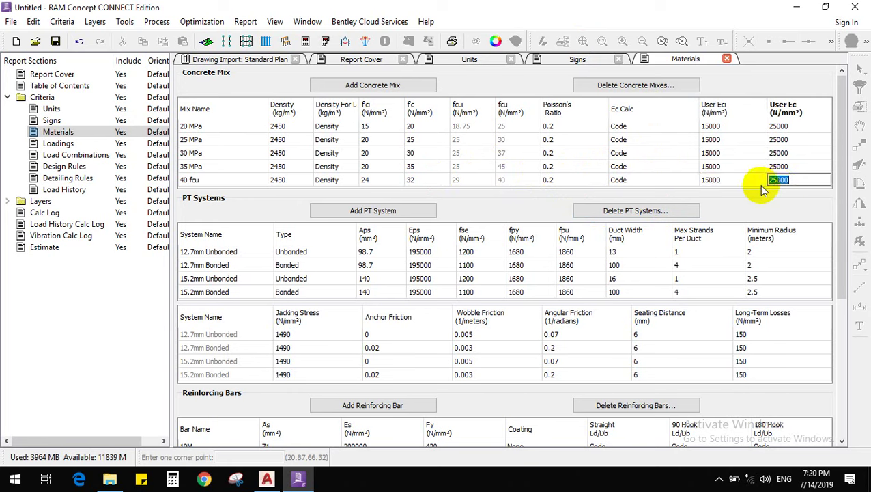
left_click(735, 180)
left_click(782, 181)
left_click(635, 184)
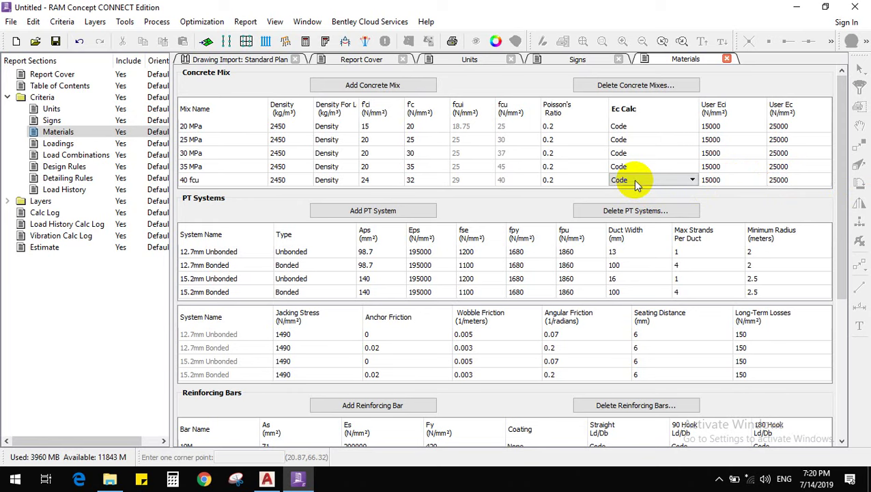
left_click(639, 183)
left_click(673, 195)
left_click(717, 181)
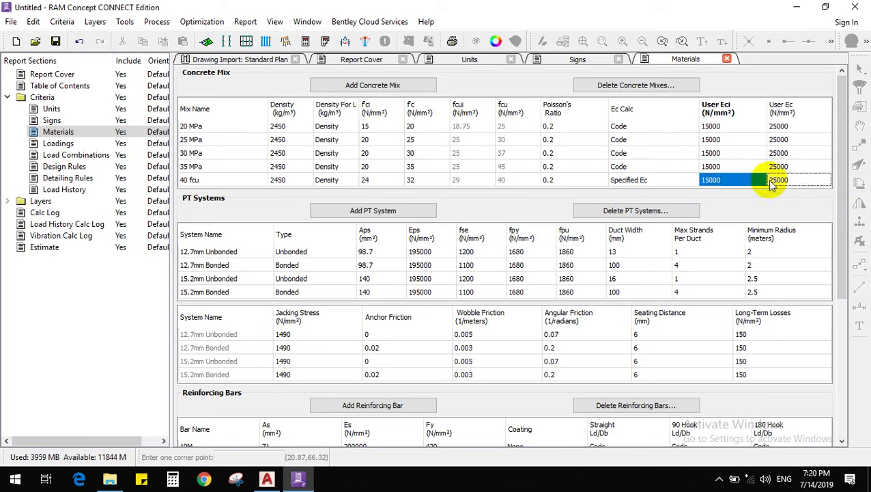
left_click(663, 182)
left_click(661, 186)
left_click(661, 196)
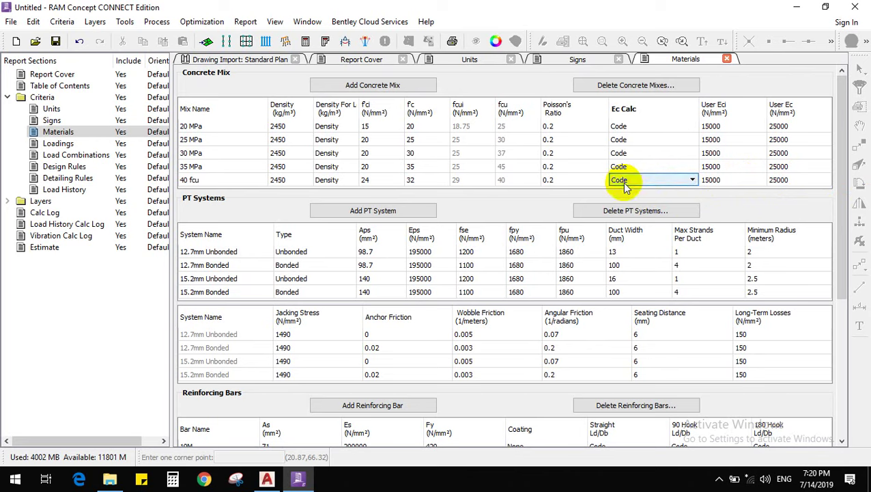
left_click(659, 182)
left_click(661, 197)
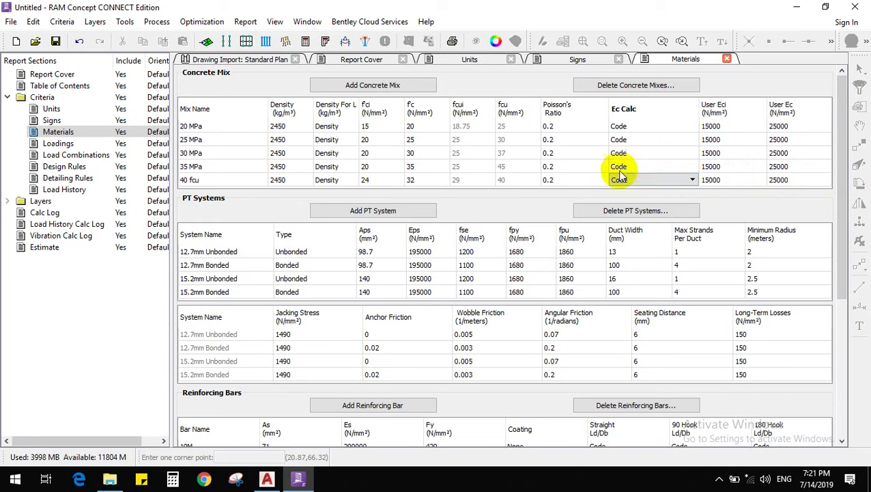
left_click(620, 180)
left_click(630, 199)
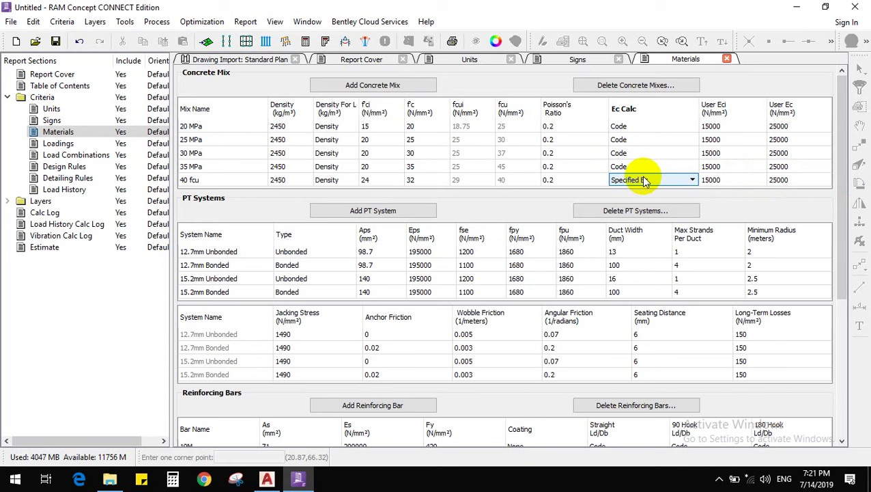
left_click(690, 180)
left_click(662, 191)
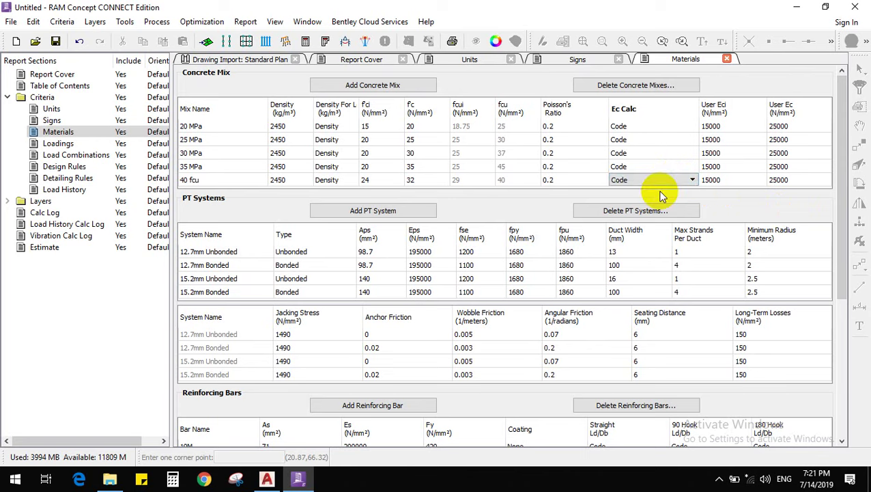
Set the 40 fcu mix's Ec calculation method to Specified Ec
left_click(653, 182)
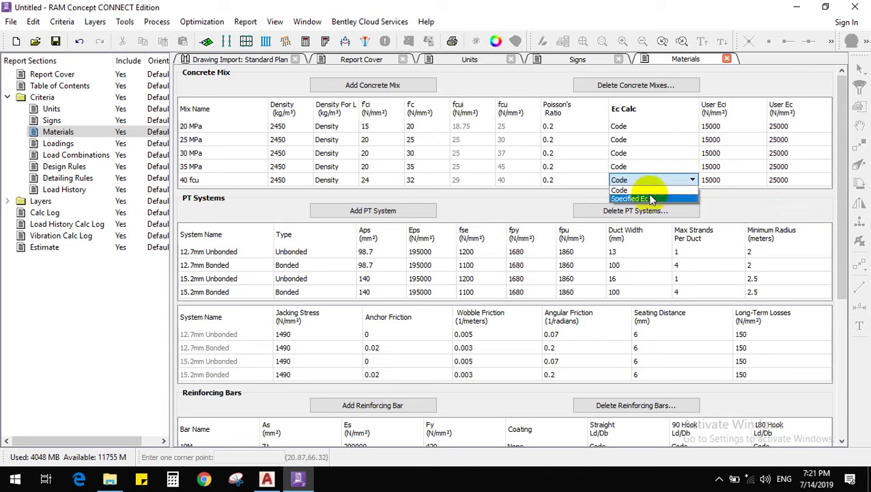
left_click(647, 198)
left_click(710, 180)
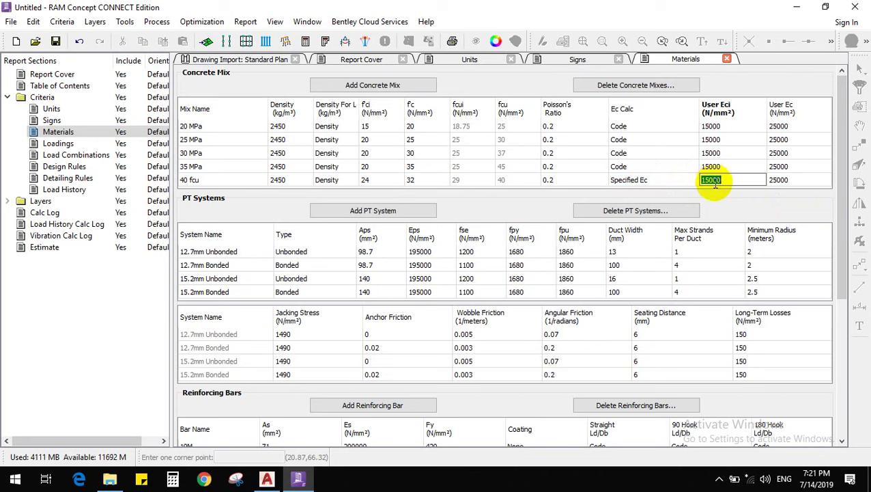
Switch to Calculator and compute √32 × 4700 for the 40 fcu mix's elastic modulus
key("XF86Calculator")
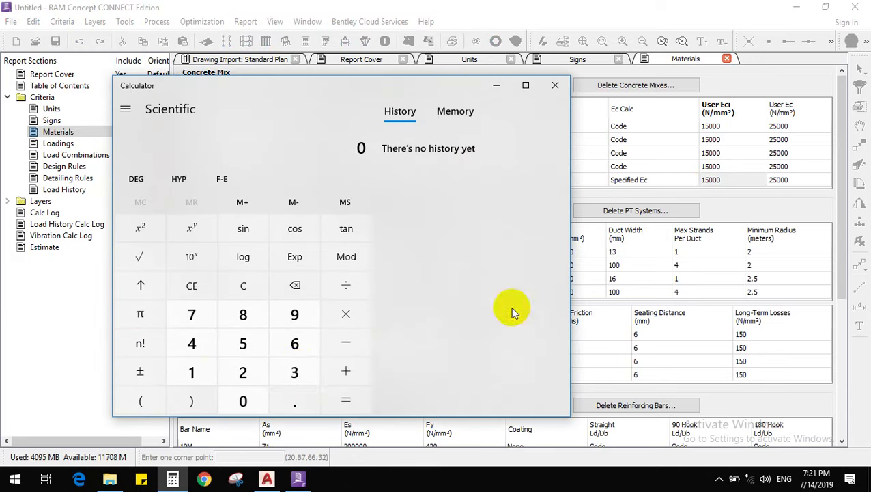
left_click(294, 372)
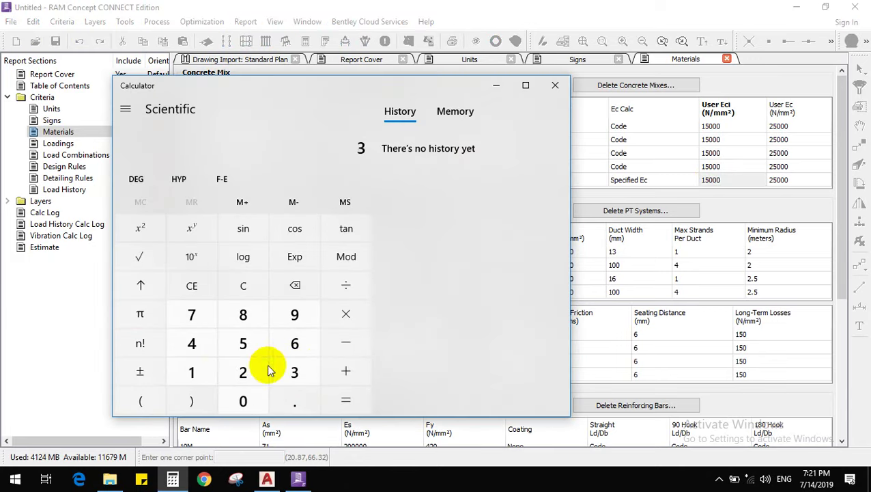
left_click(243, 371)
left_click(141, 256)
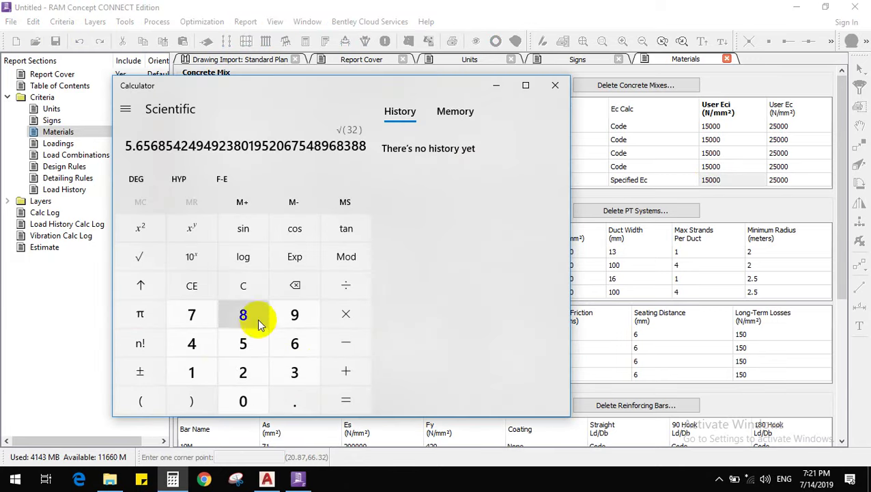
left_click(334, 318)
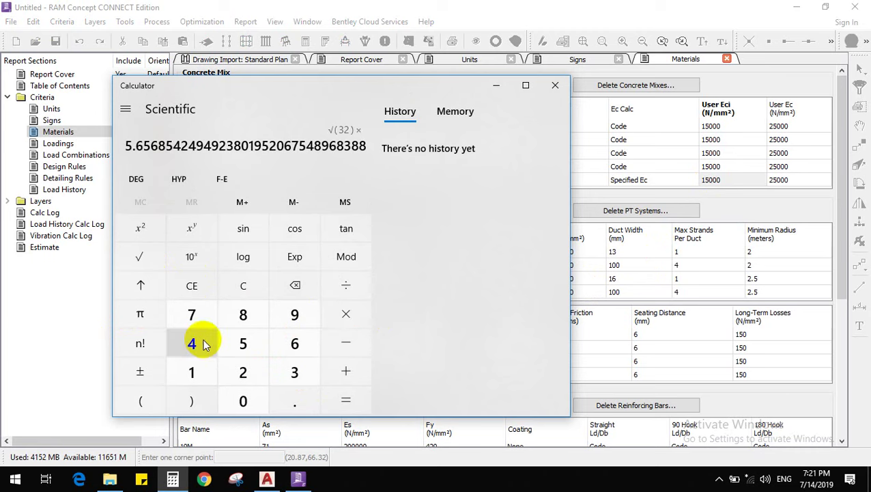
left_click(194, 344)
left_click(194, 315)
left_click(243, 401)
left_click(243, 400)
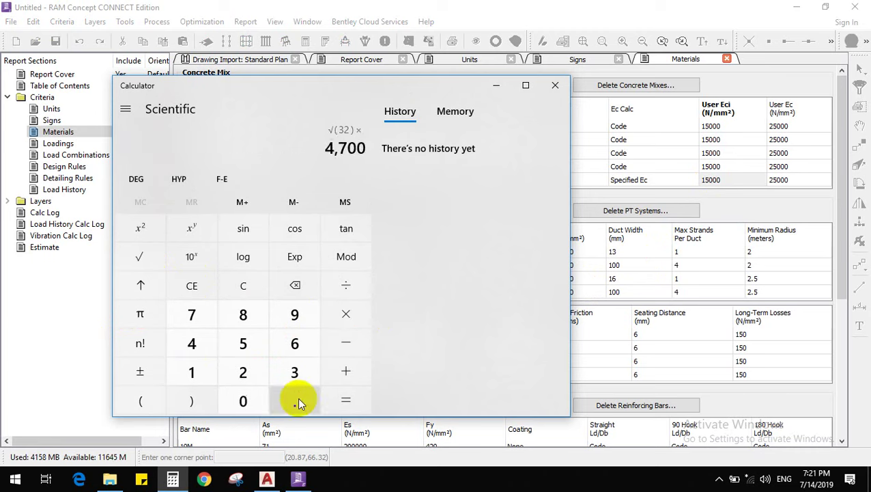
left_click(342, 404)
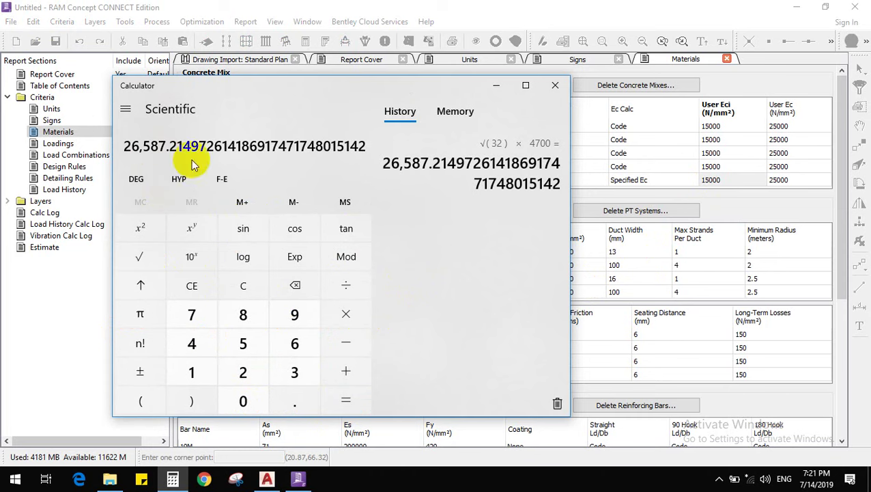
Return to RAM Concept and set the 40 fcu mix's User Ec to 26590 N/mm²
left_click(778, 181)
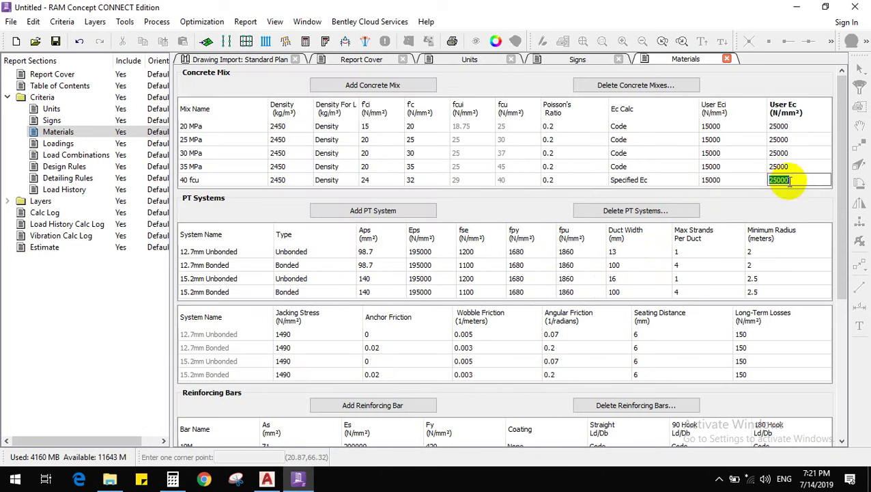
left_click(781, 181)
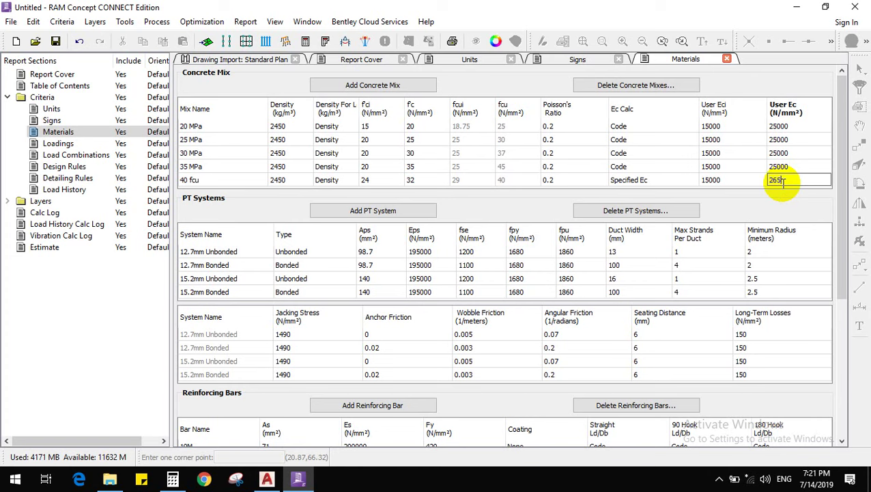
left_click(709, 180)
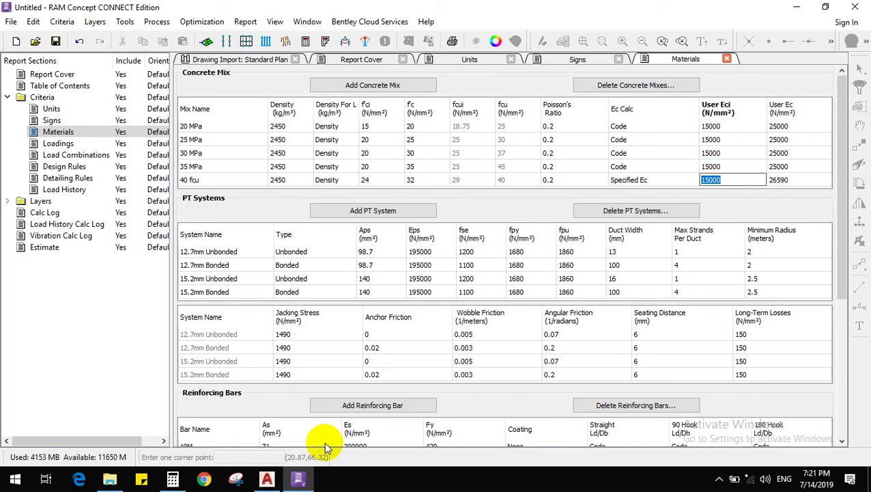
Switch to Calculator and compute √24 × 4700 for the 40 fcu mix's initial elastic modulus
key("super+4")
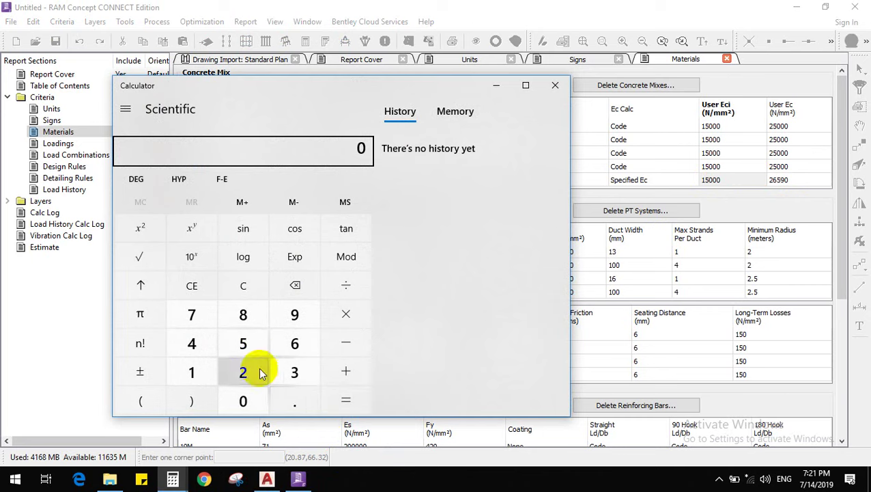
left_click(244, 371)
left_click(197, 343)
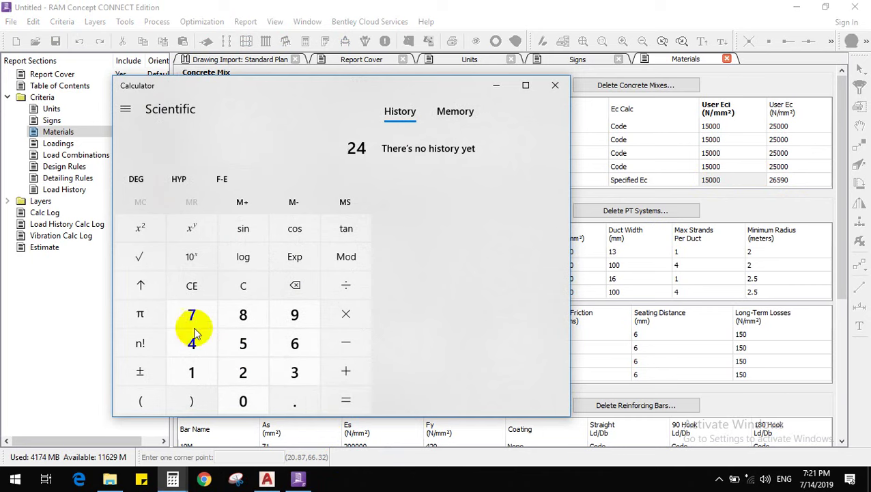
left_click(140, 258)
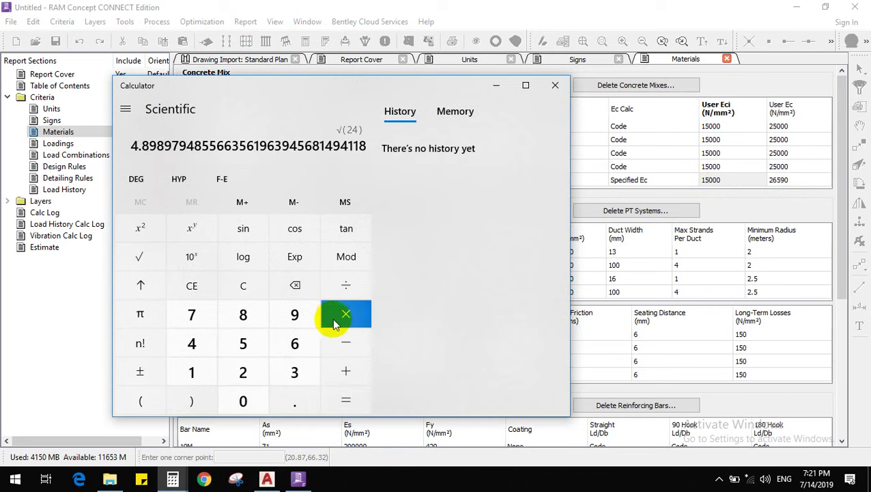
left_click(207, 342)
left_click(200, 315)
left_click(255, 403)
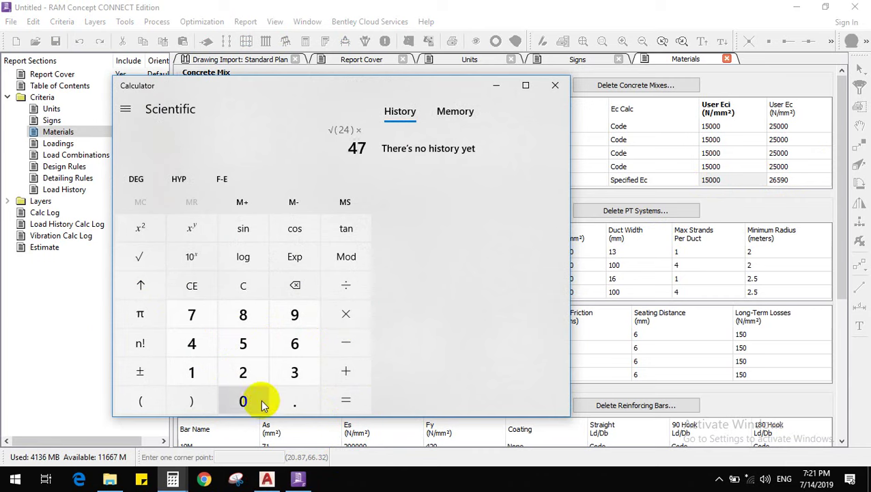
left_click(255, 403)
left_click(346, 401)
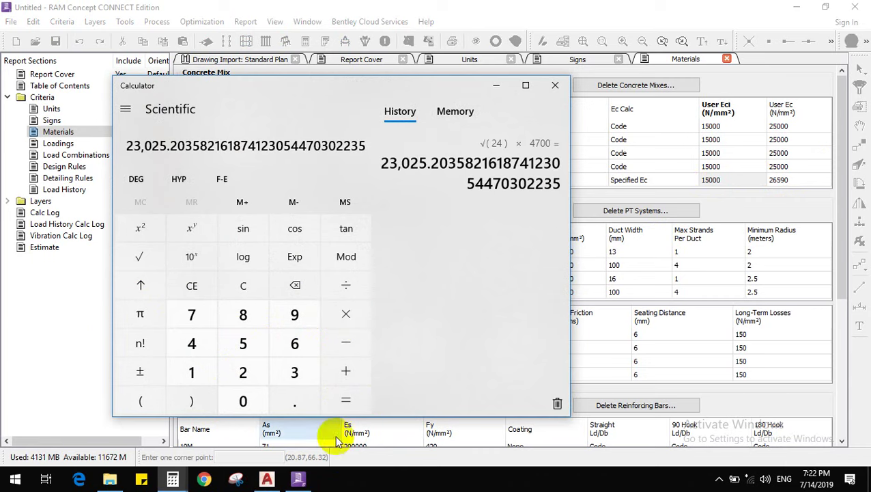
Close Calculator and set the 40 fcu mix's User Eci to 23025 N/mm² in RAM Concept
left_click(556, 88)
left_click(732, 178)
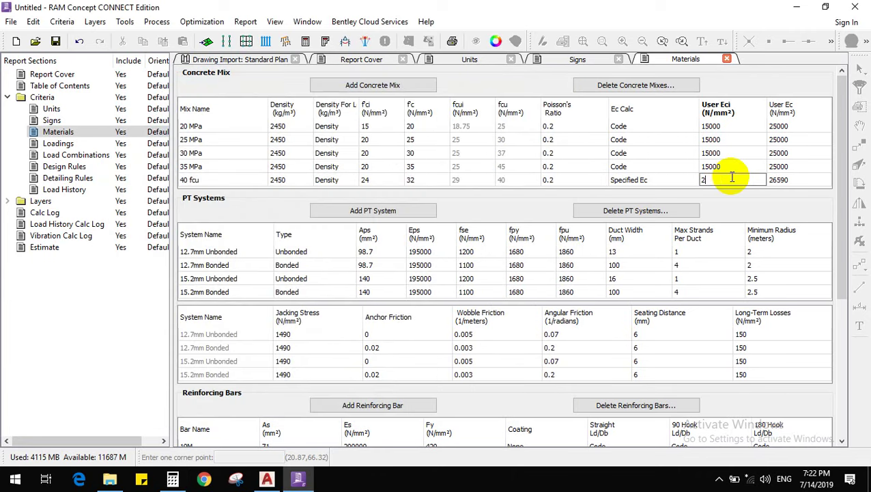
type("23025")
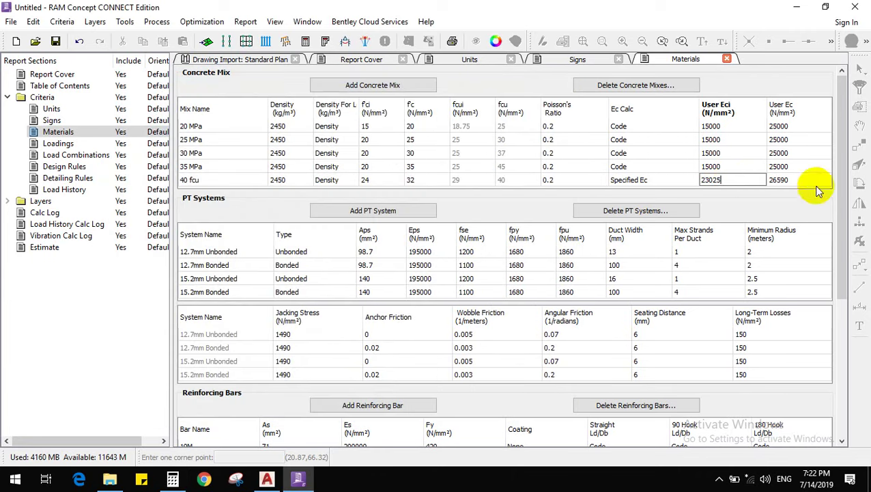
left_click(844, 185)
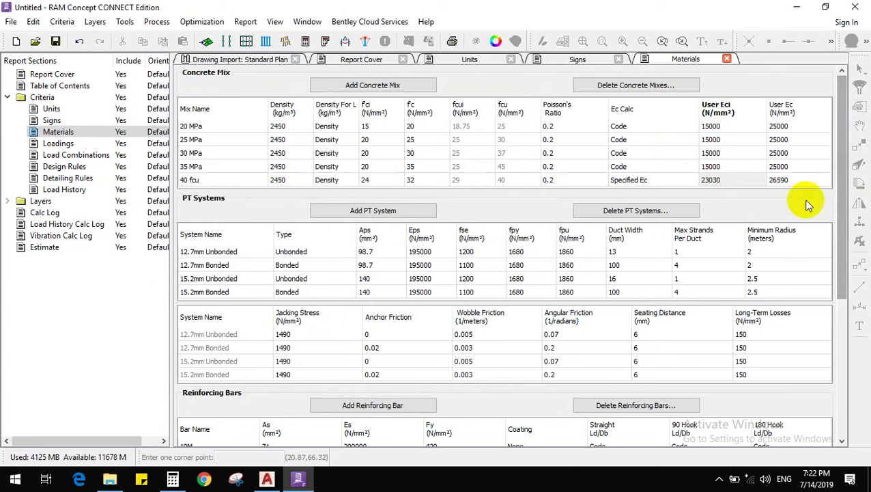
Review the PT system, reinforcing bar and SSR system properties in the material criteria
scroll(580, 214, "down", 1)
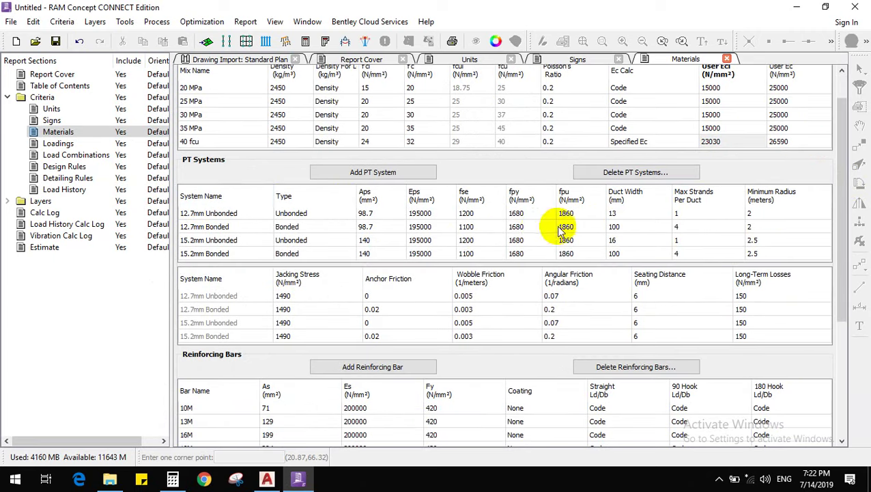
scroll(488, 209, "down", 1)
scroll(486, 211, "down", 1)
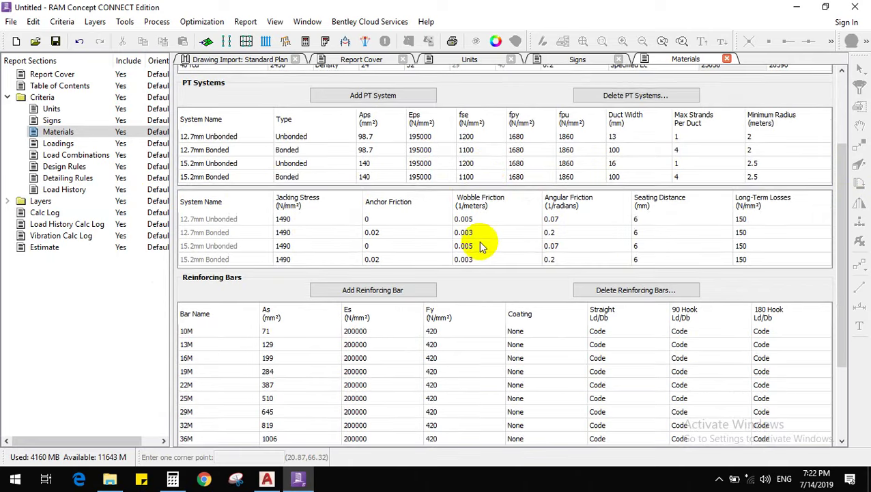
scroll(349, 222, "down", 2)
scroll(287, 151, "up", 3)
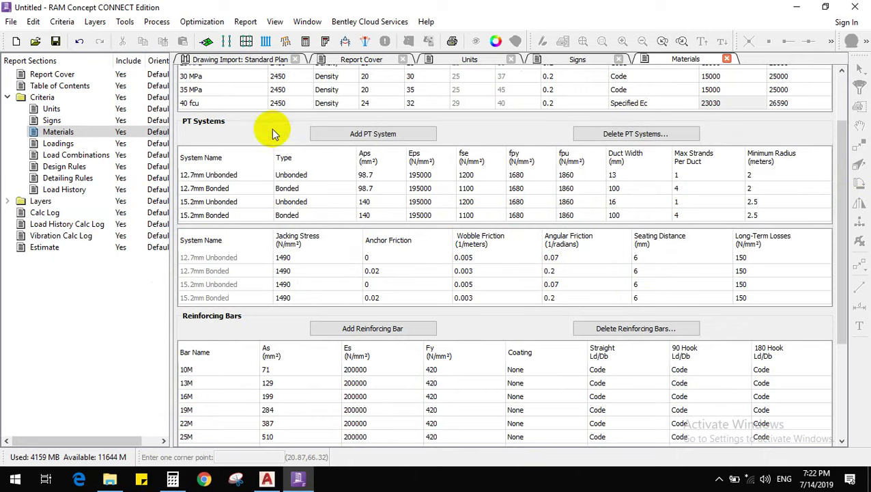
scroll(499, 246, "down", 3)
scroll(209, 232, "down", 1)
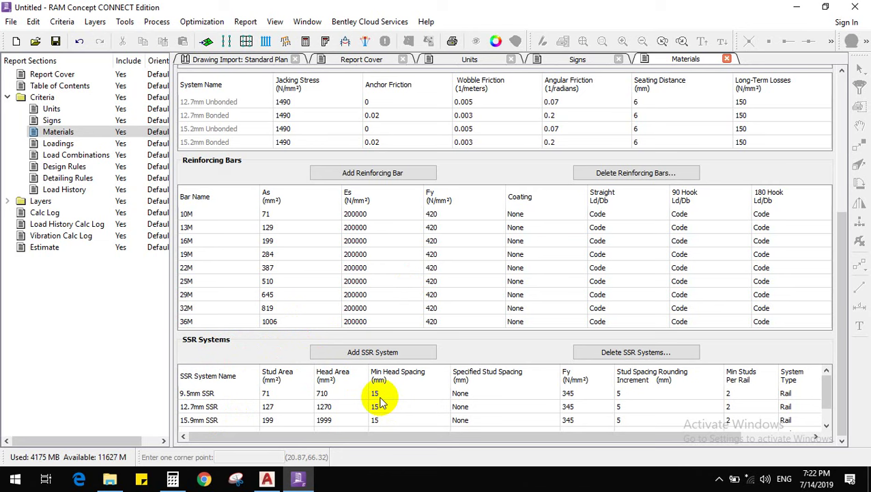
scroll(373, 393, "up", 5)
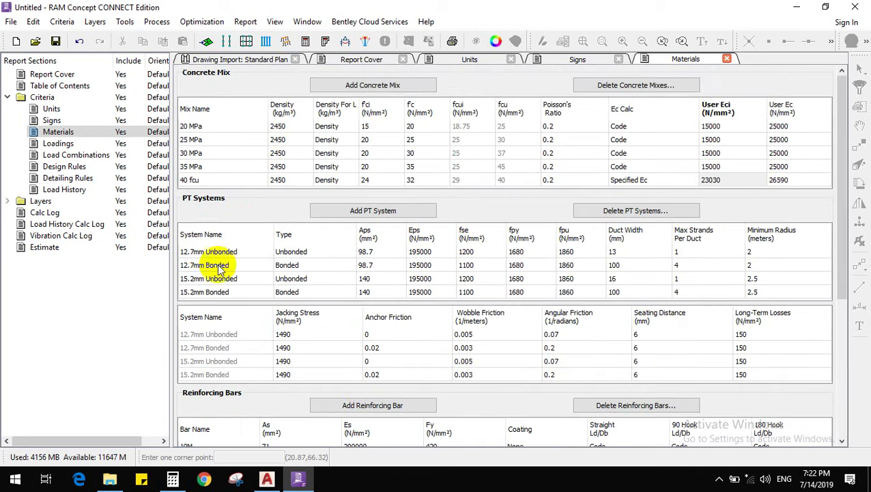
scroll(204, 252, "down", 3)
scroll(300, 398, "up", 3)
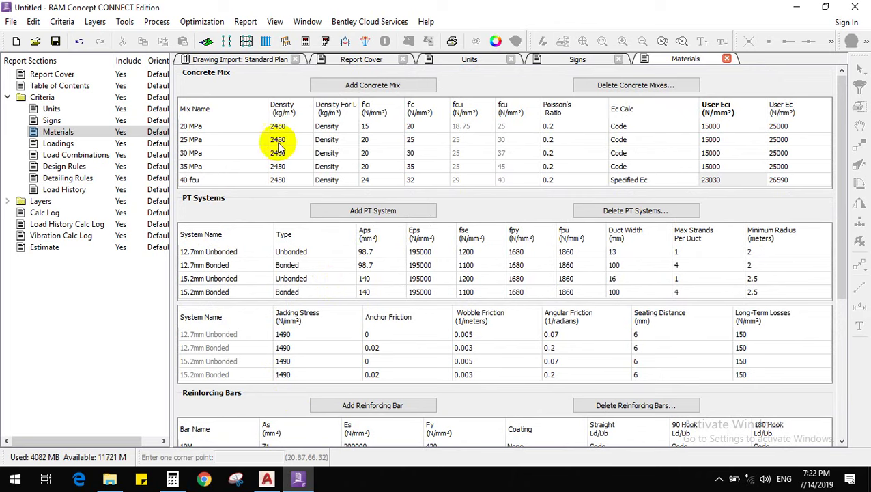
Open the Loadings criteria and examine the self-dead, balance, hyperstatic and temporary construction loadings
left_click(59, 144)
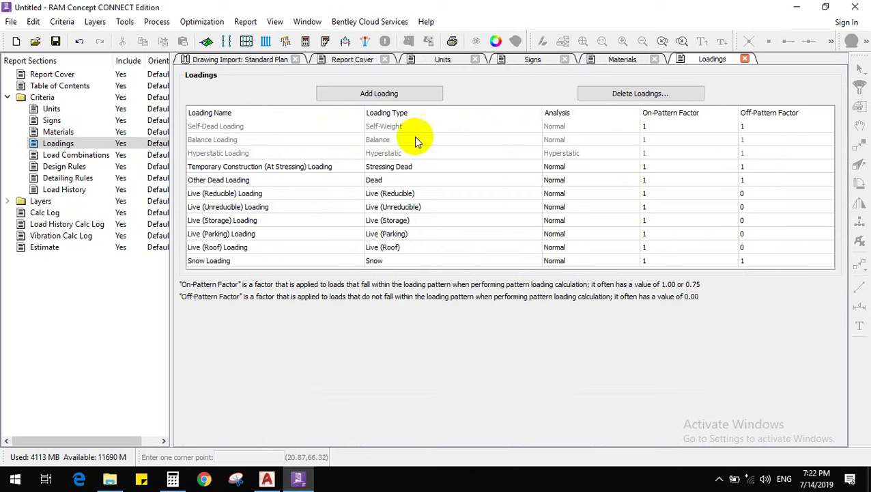
left_click(220, 134)
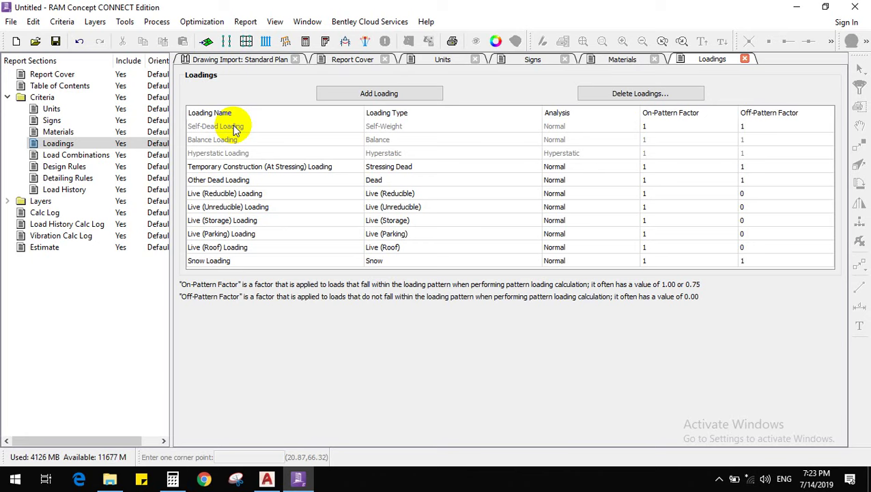
left_click(235, 170)
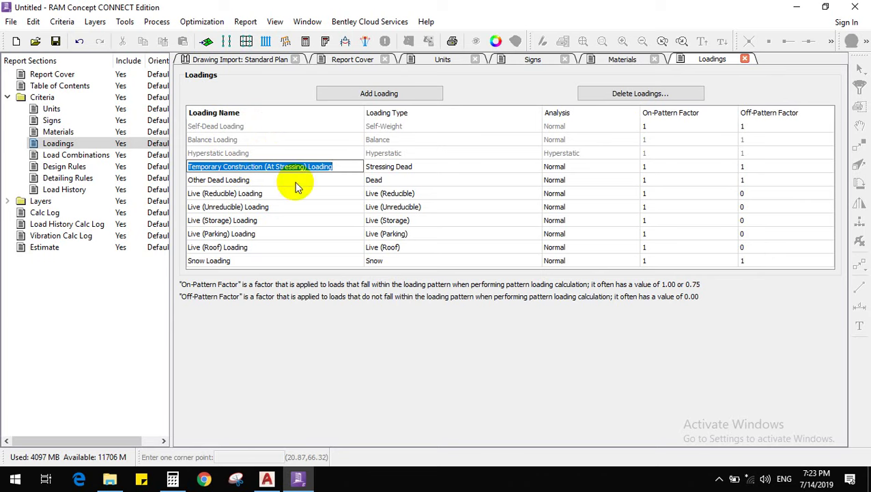
left_click(273, 217)
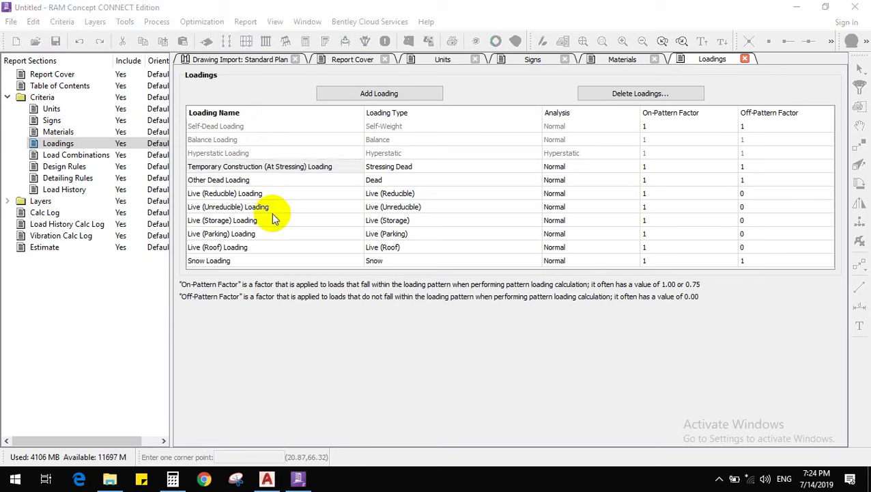
left_click(292, 180)
left_click(294, 165)
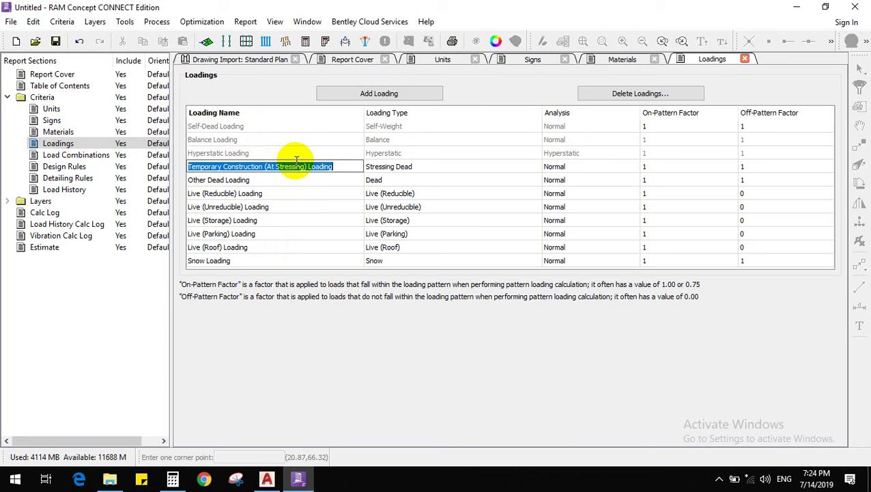
left_click(268, 166)
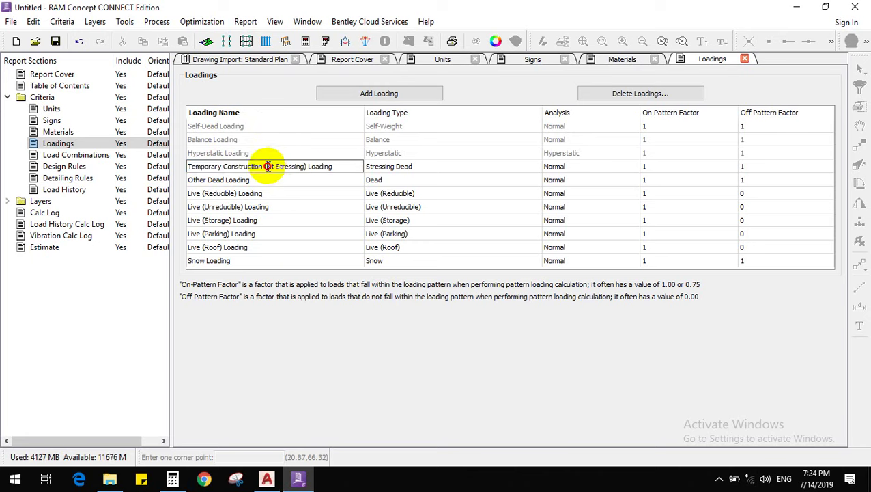
left_click_drag(341, 171, 267, 166)
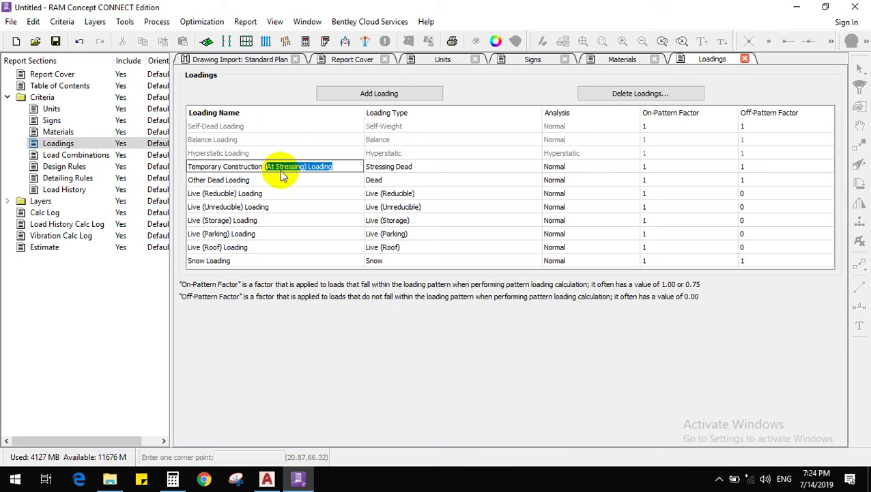
Examine the Other Dead loading, the reducible, unreducible, storage, parking and roof live loadings, and the Snow loading
left_click(225, 181)
left_click(250, 194)
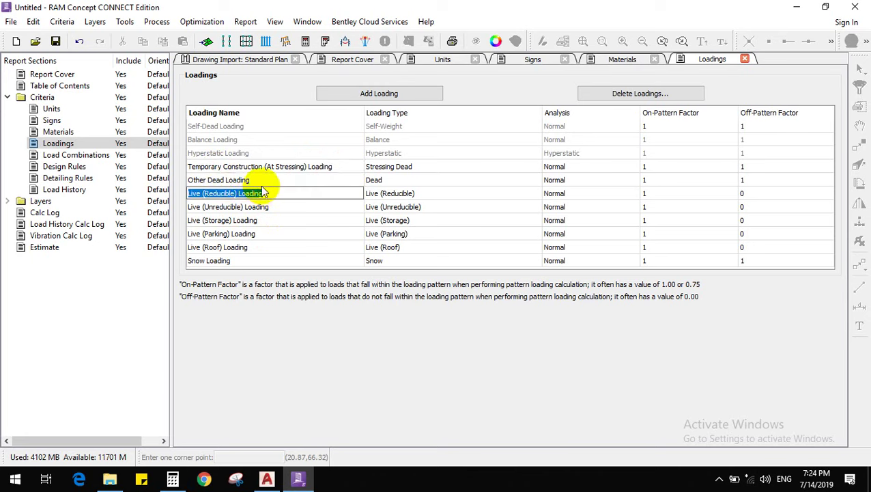
left_click(261, 182)
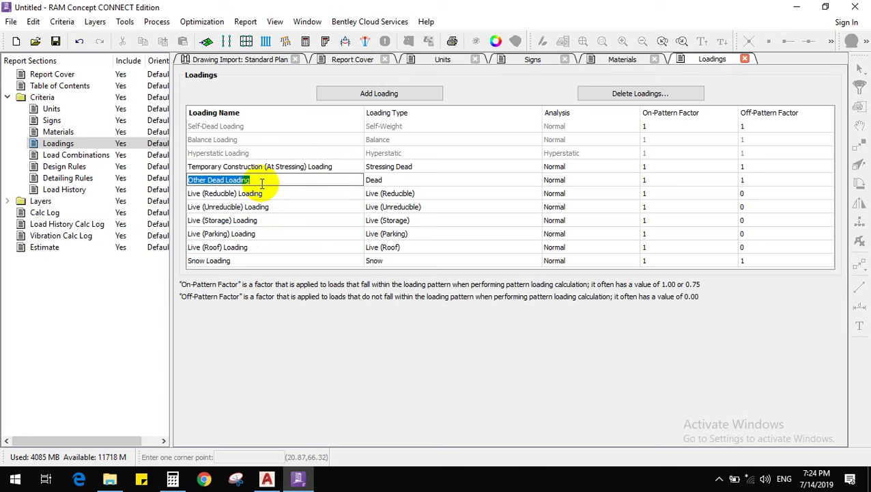
left_click(249, 193)
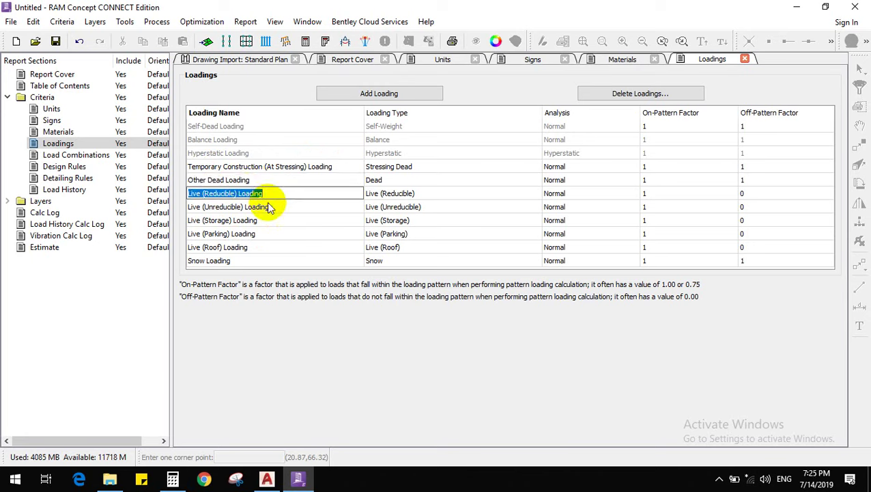
left_click(276, 192)
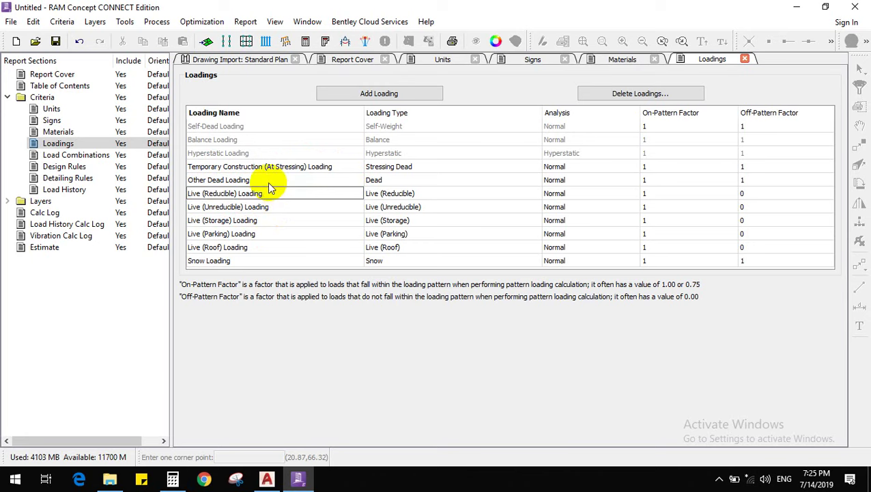
left_click_drag(273, 194, 186, 194)
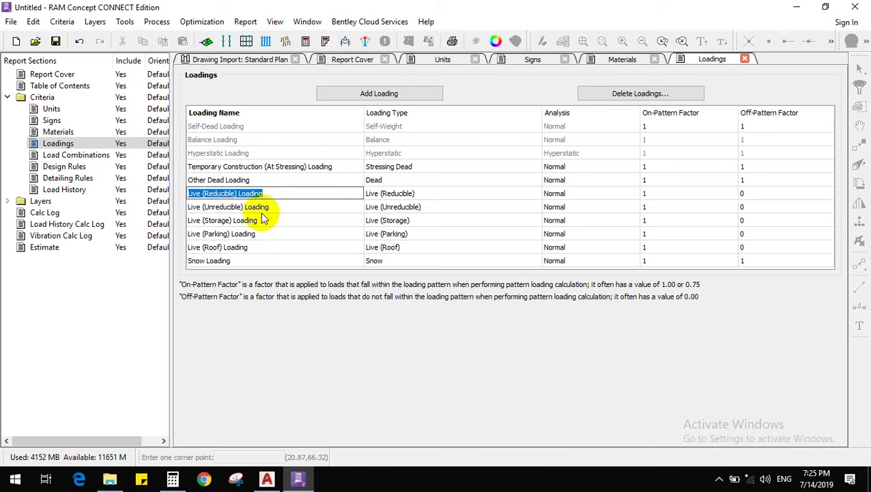
left_click(286, 207)
left_click(290, 208)
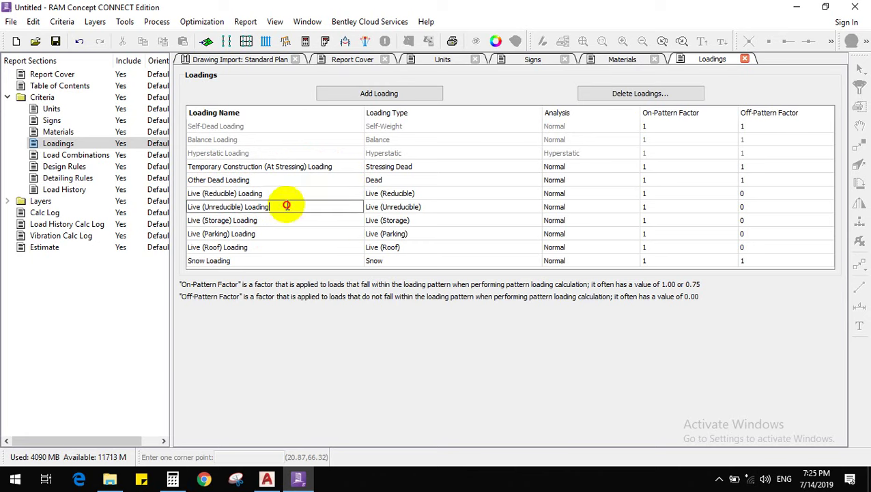
triple_click(287, 206)
left_click(285, 220)
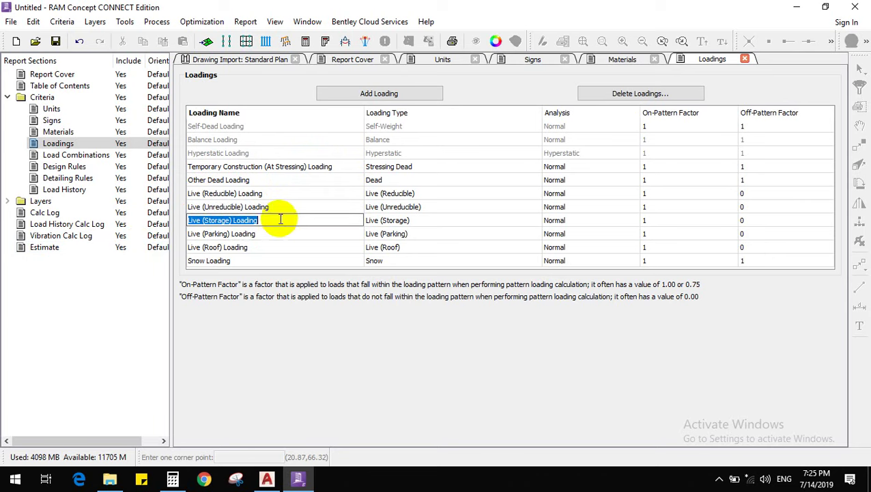
left_click(274, 232)
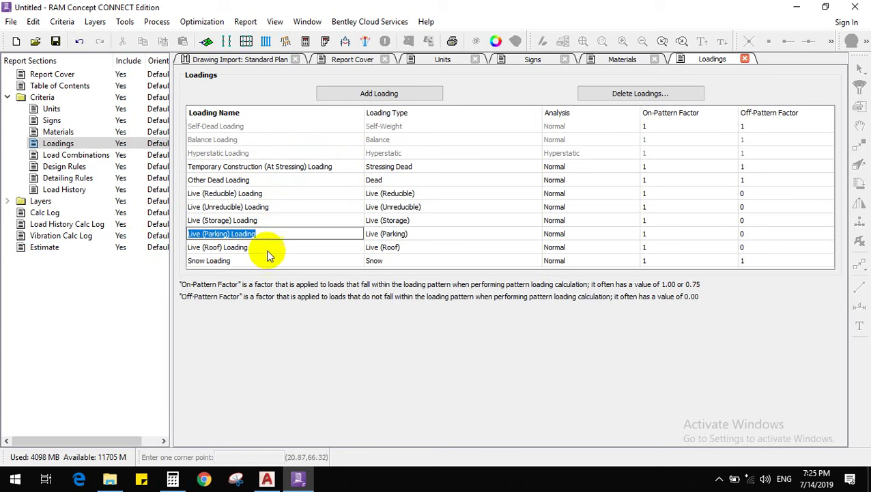
left_click(272, 252)
left_click(261, 265)
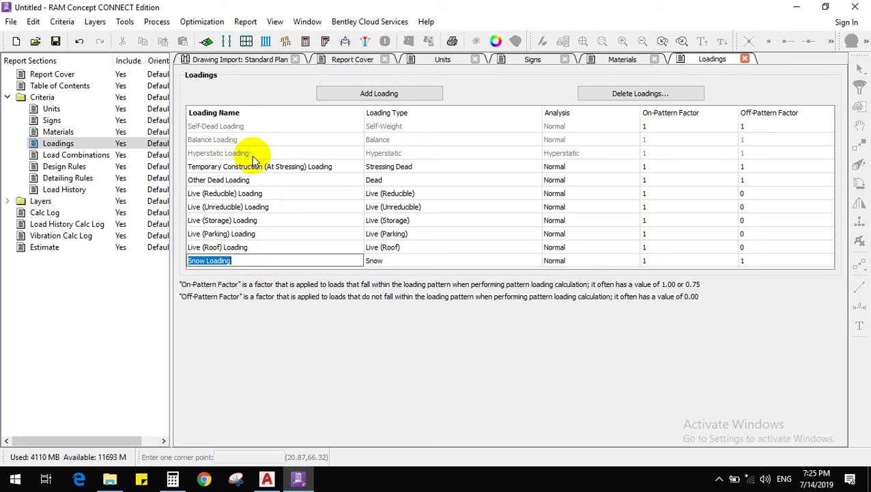
Go through the editable loadings once more, from Temporary Construction (At Stressing) Loading to Snow Loading
left_click(232, 167)
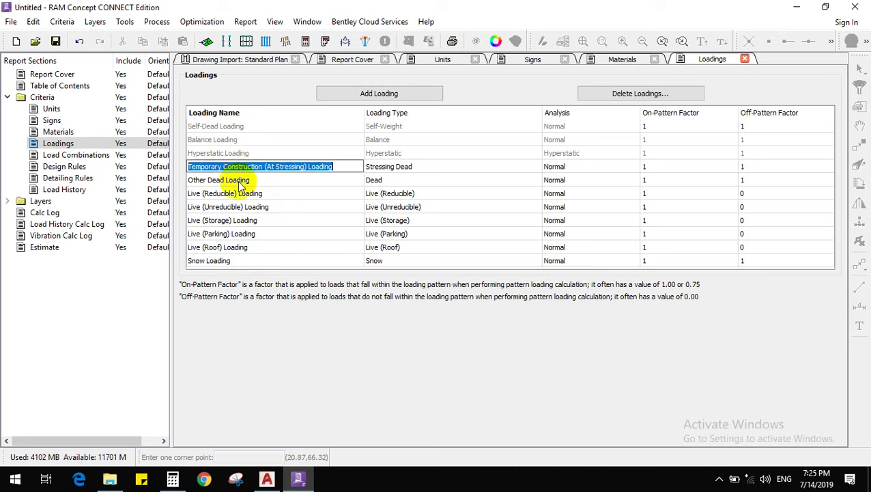
left_click(237, 180)
left_click(243, 206)
left_click(247, 221)
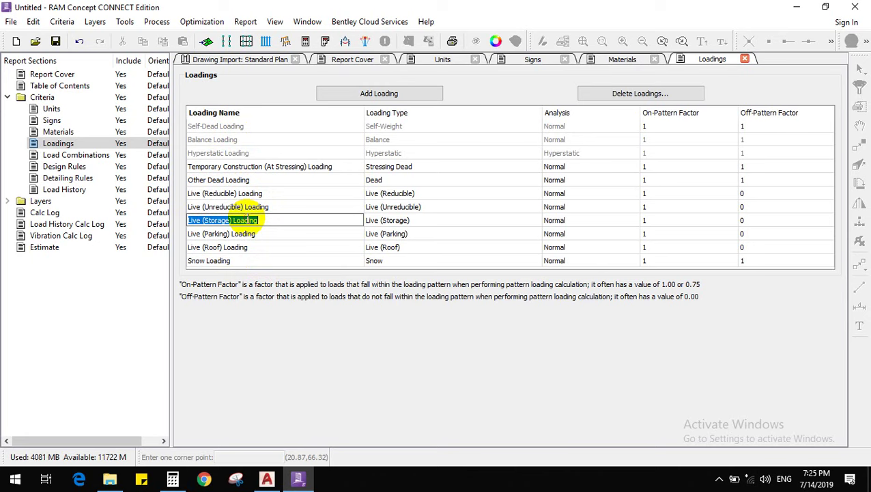
left_click(239, 234)
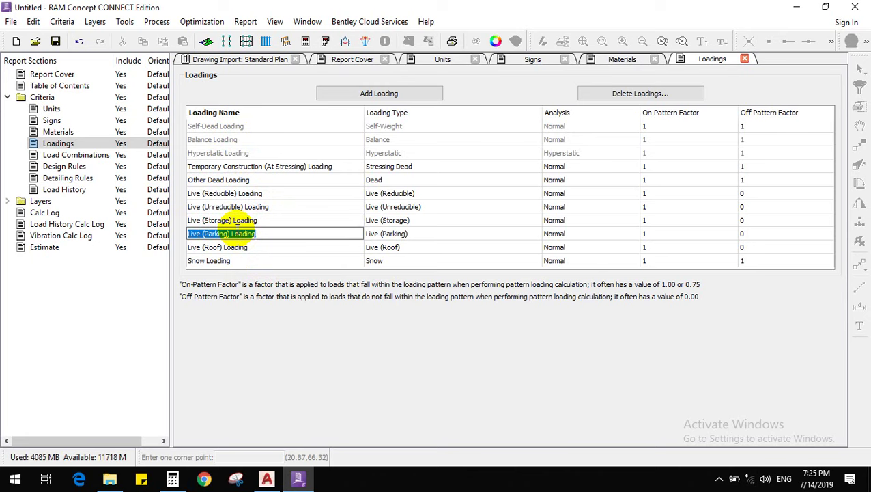
left_click(249, 248)
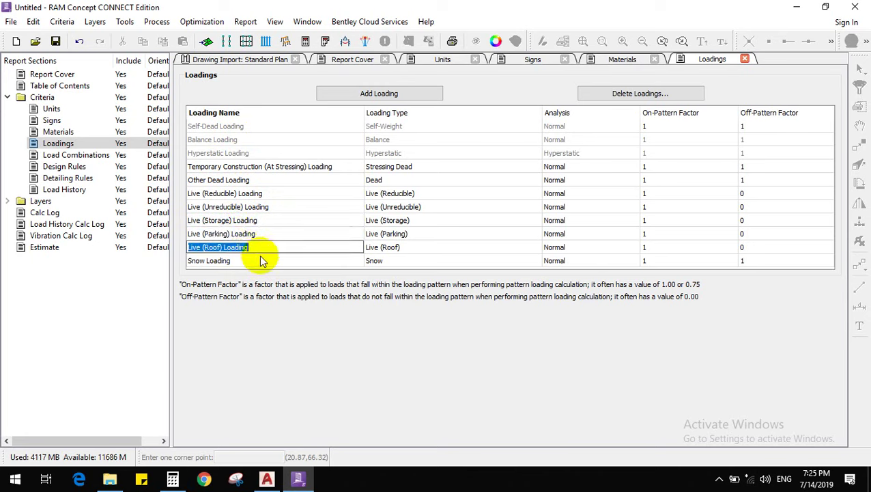
left_click(262, 261)
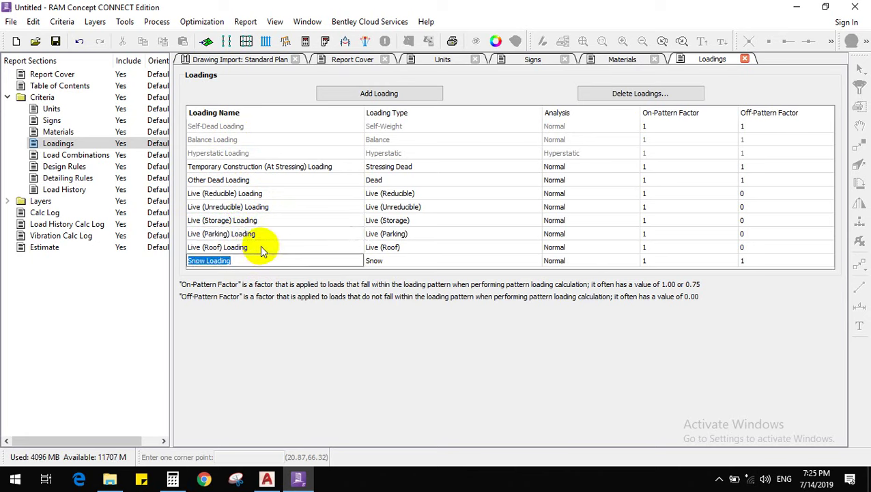
Add a loading named fc and give it the loading type Other
left_click(305, 334)
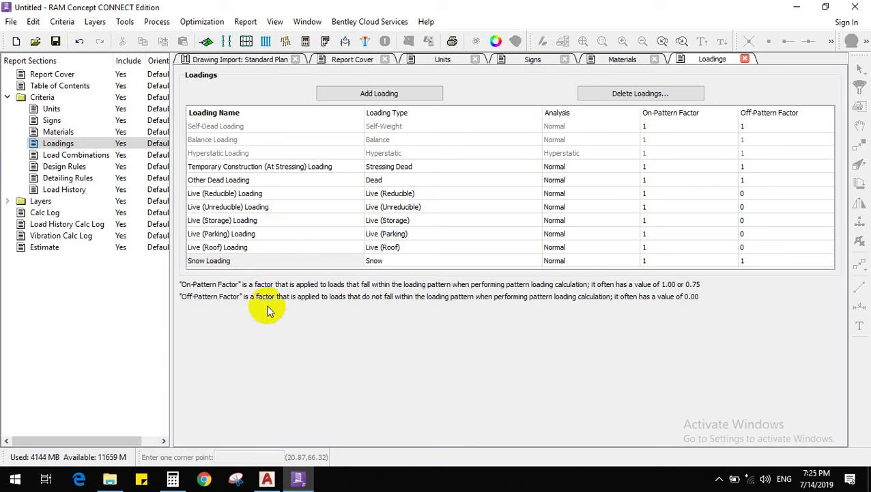
left_click(360, 102)
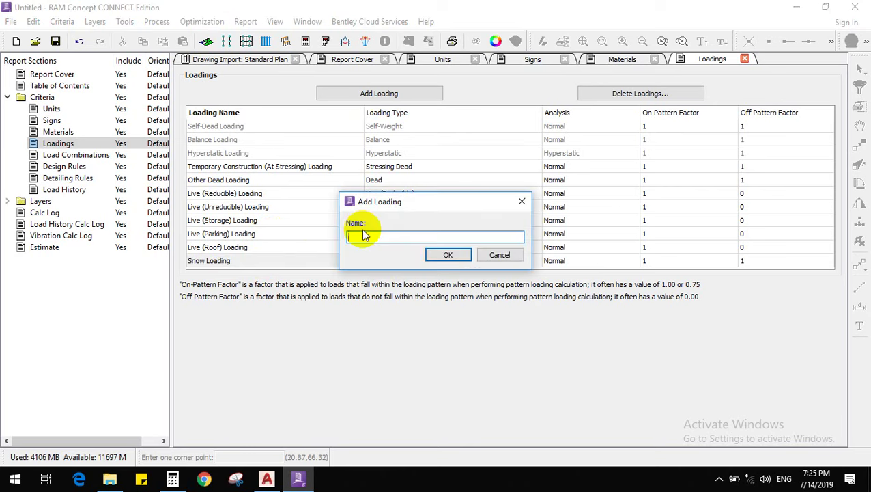
type("fc")
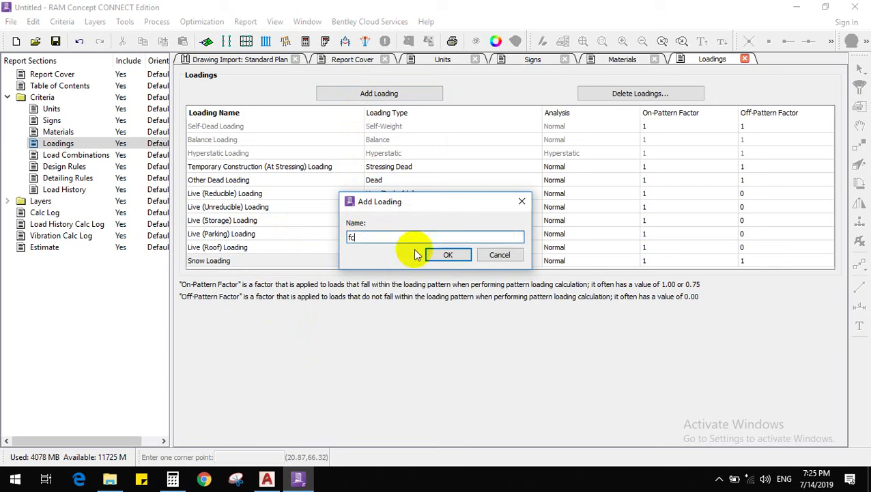
left_click(450, 255)
left_click(389, 274)
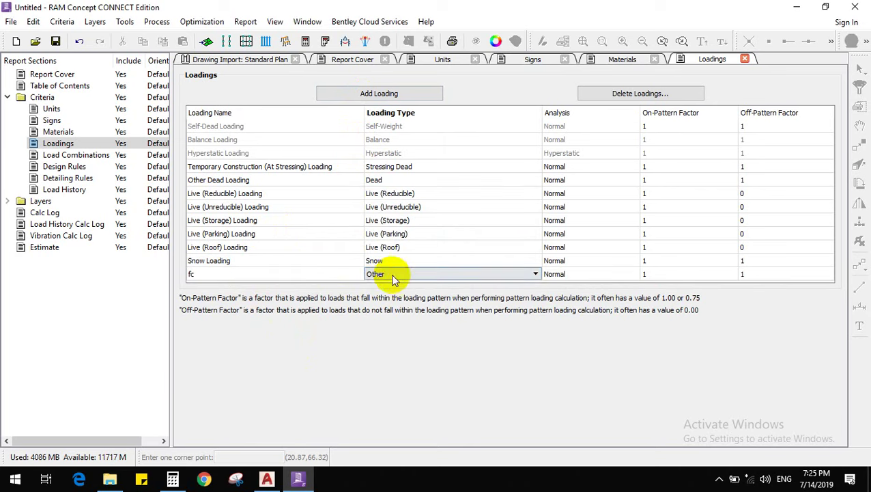
left_click(395, 274)
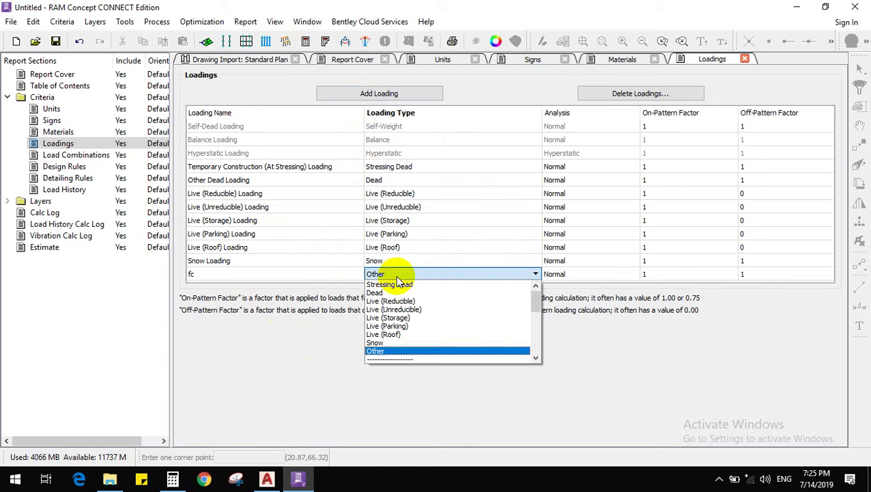
left_click(408, 353)
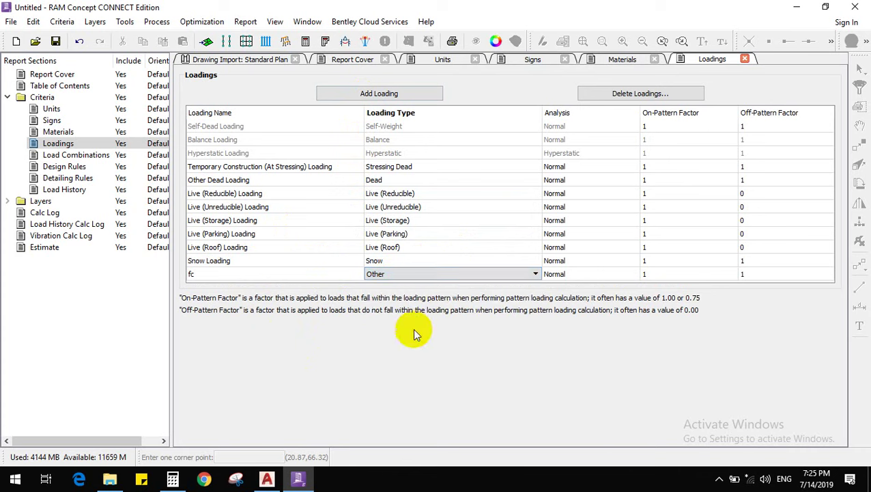
Delete the fc loading from the loadings list
left_click(270, 275)
left_click(270, 275)
left_click(672, 93)
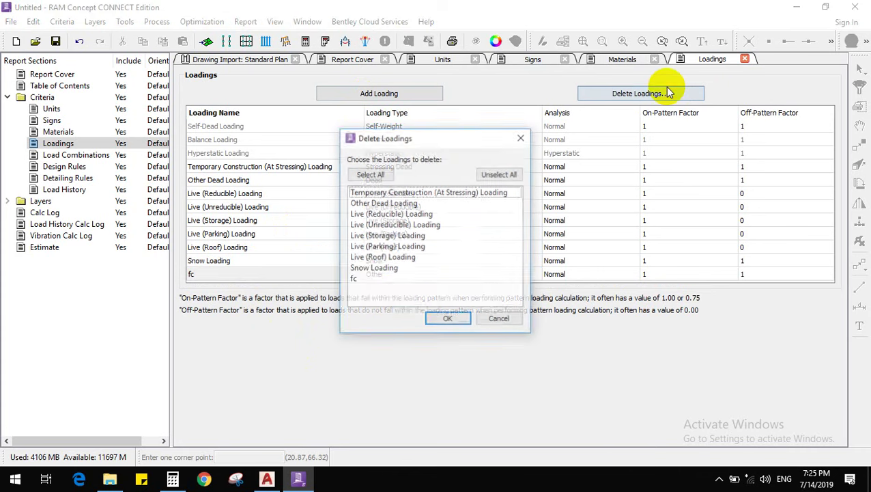
left_click(372, 281)
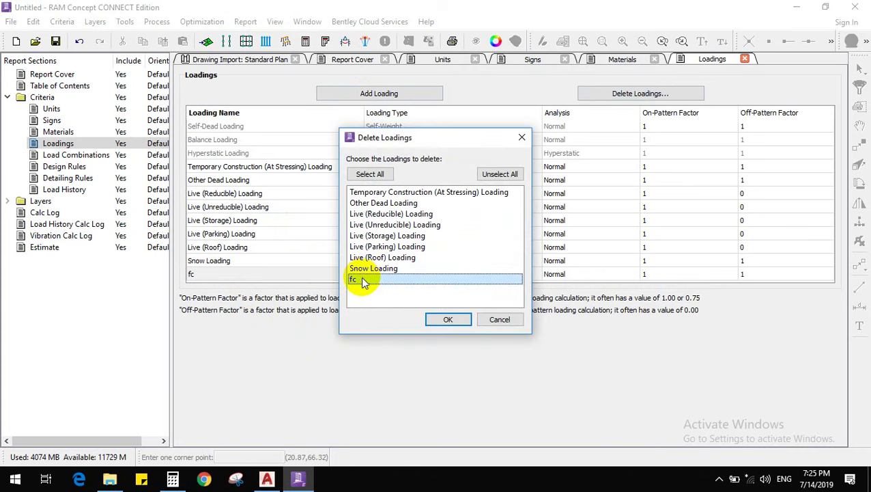
left_click(449, 321)
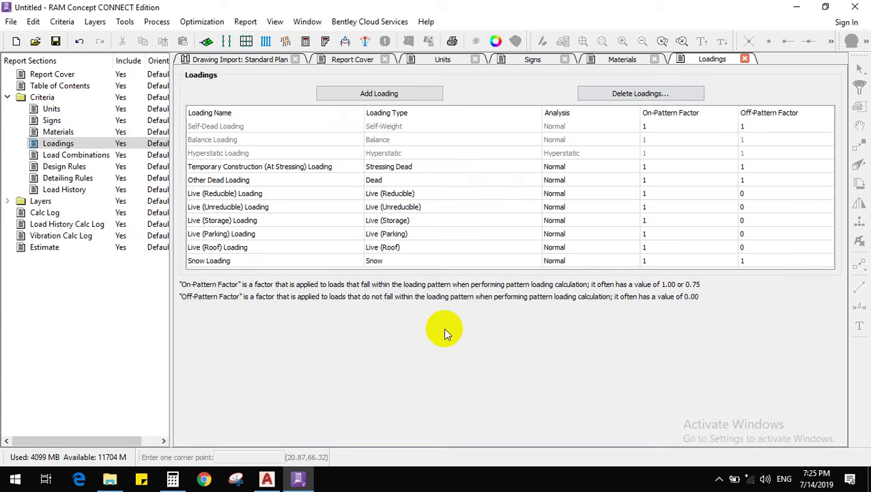
Open the Load Combinations criteria and examine the self-dead and other dead factors of All Dead LC
left_click(79, 154)
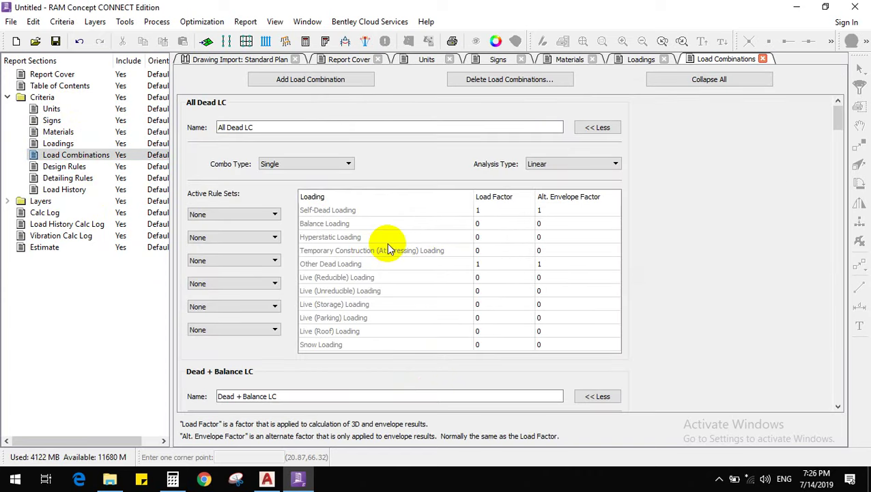
left_click(271, 126)
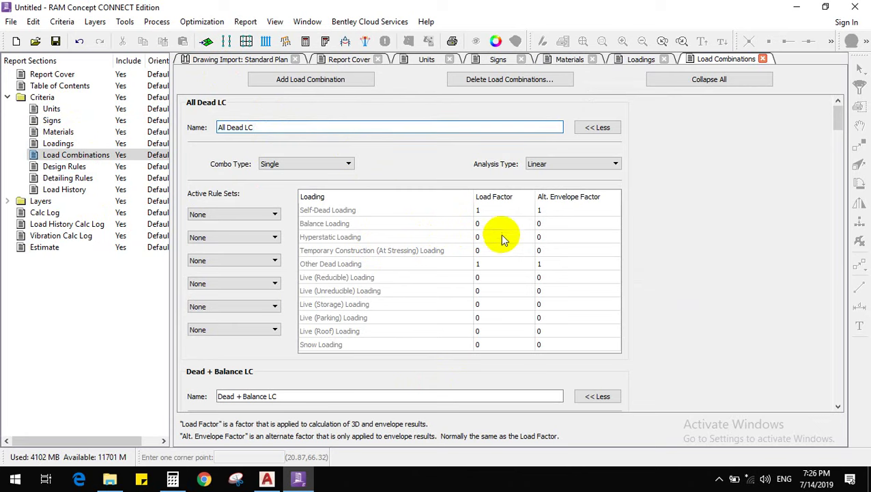
left_click(488, 211)
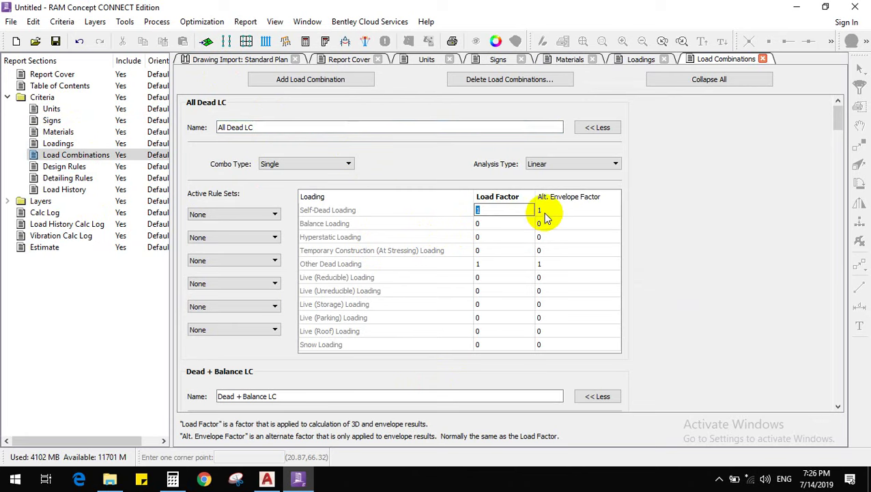
left_click(543, 211)
left_click(526, 266)
left_click(544, 267)
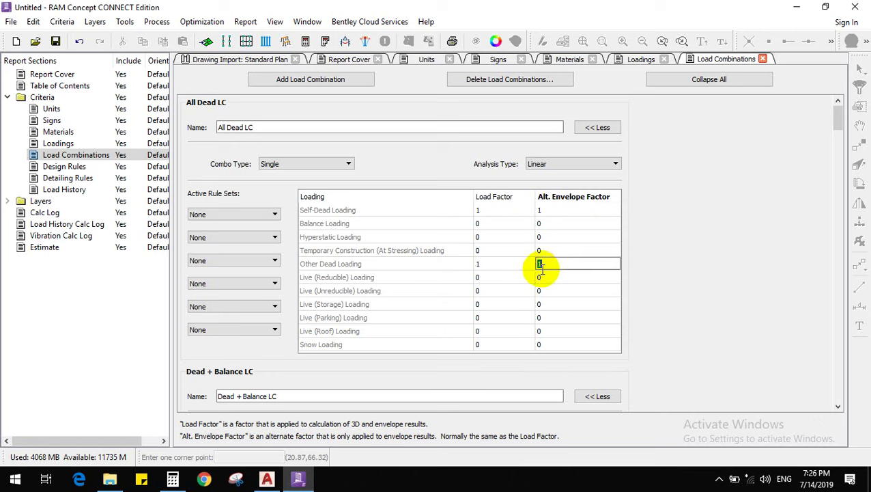
left_click(526, 267)
left_click(543, 265)
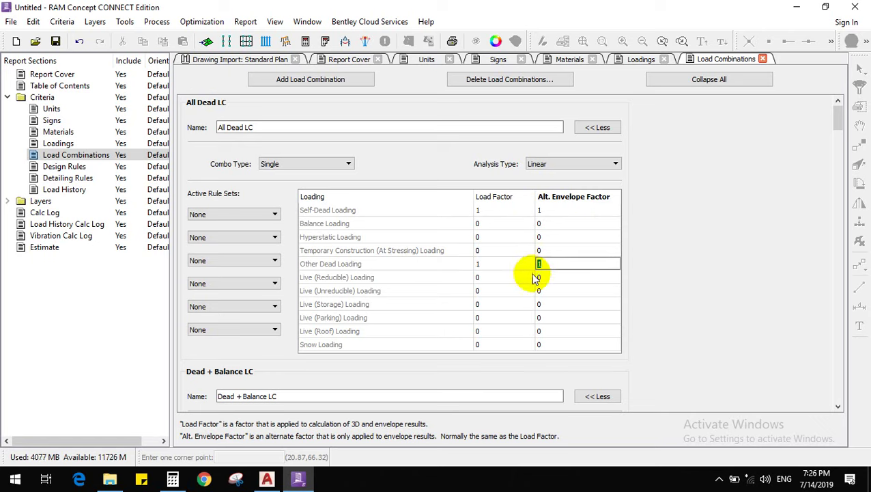
left_click(512, 266)
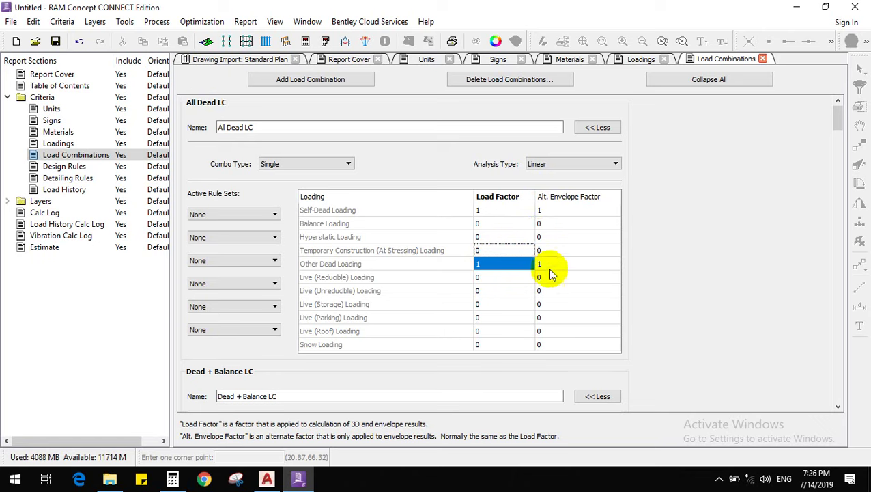
left_click(695, 309)
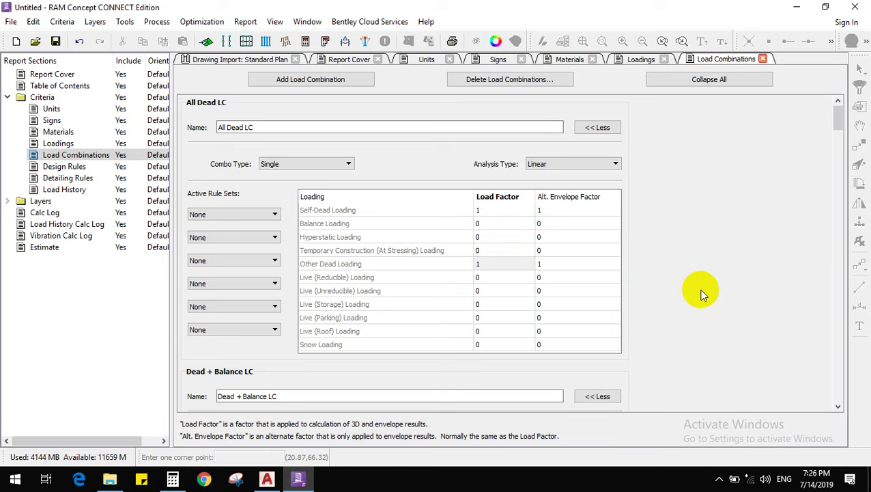
Compare Dead + Balance LC with All Dead LC, examining its self-dead, balance and other dead load factors
scroll(700, 293, "down", 1)
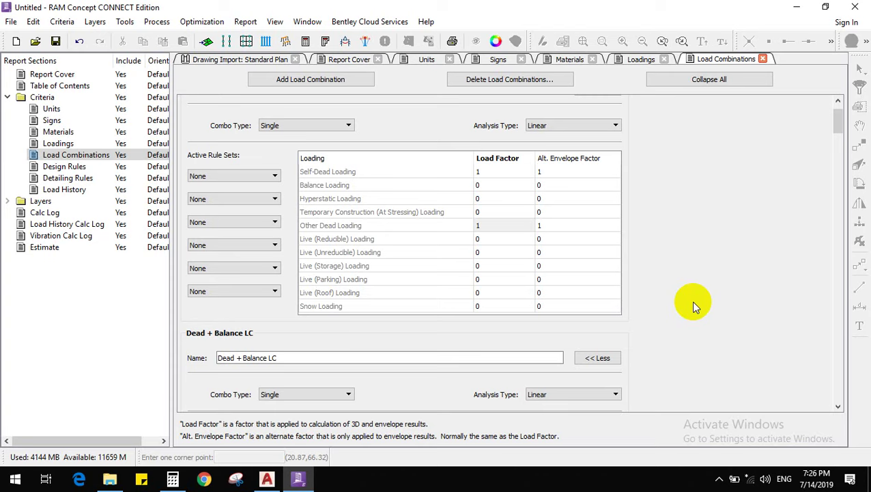
scroll(691, 300, "down", 1)
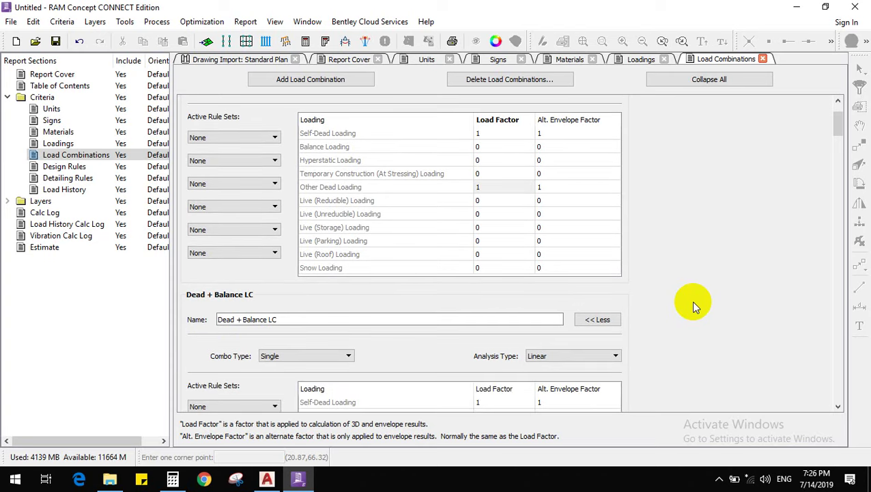
scroll(676, 300, "down", 1)
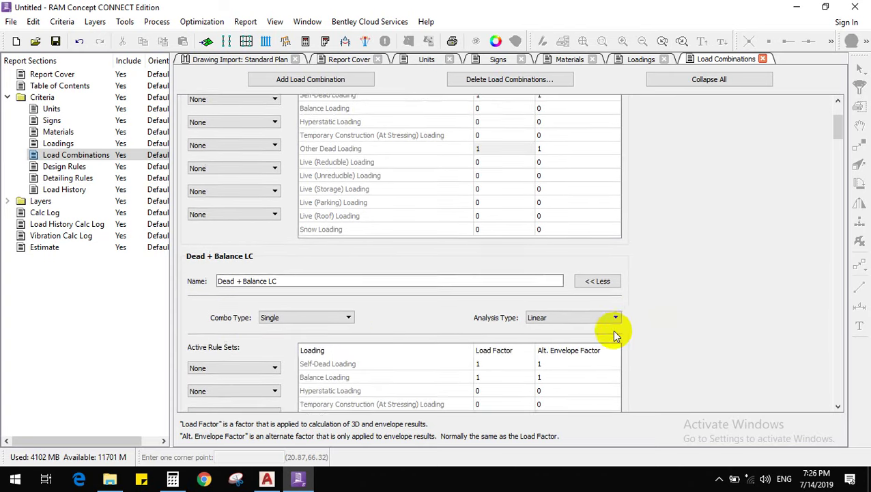
scroll(391, 288, "down", 3)
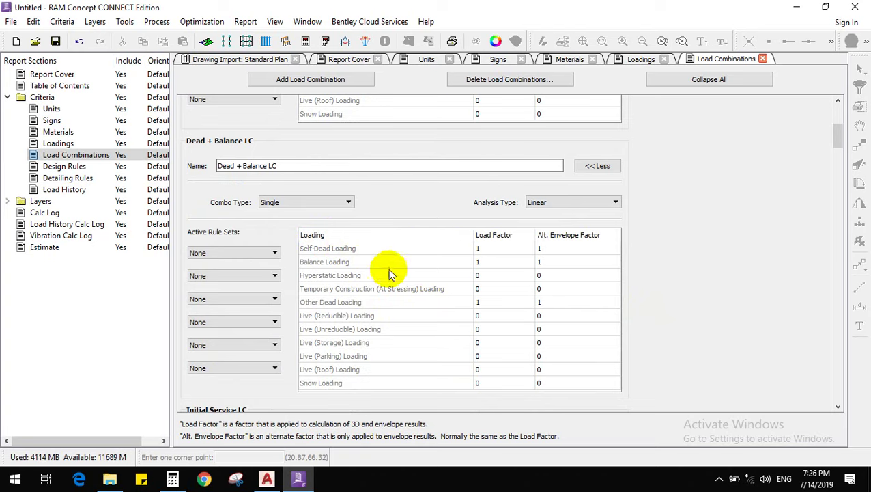
scroll(408, 317, "up", 7)
scroll(412, 317, "down", 5)
scroll(427, 229, "up", 2)
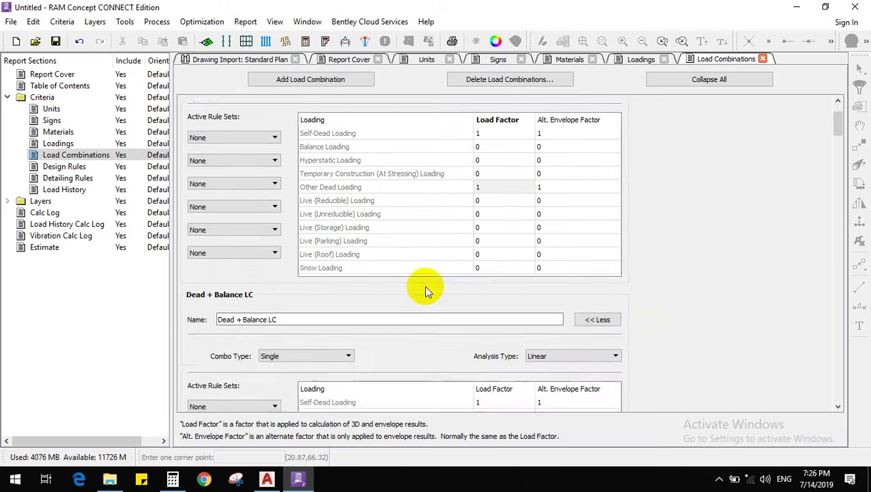
scroll(423, 232, "up", 2)
scroll(426, 236, "down", 8)
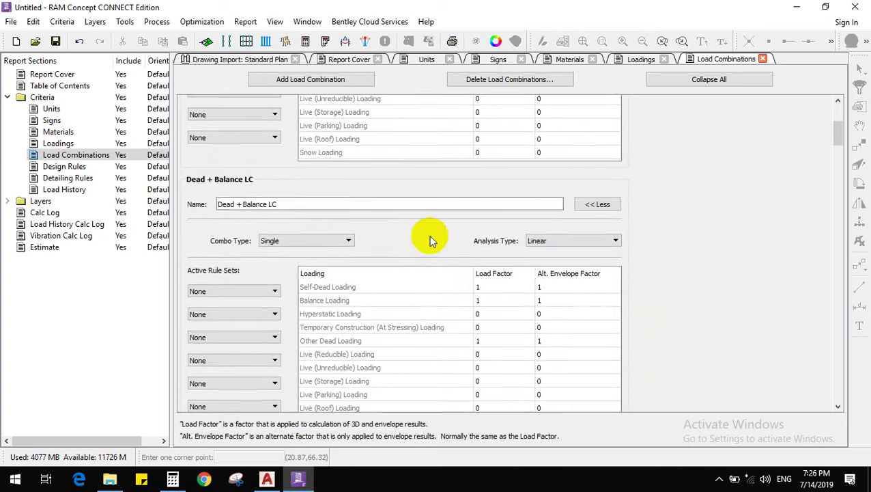
scroll(471, 230, "up", 1)
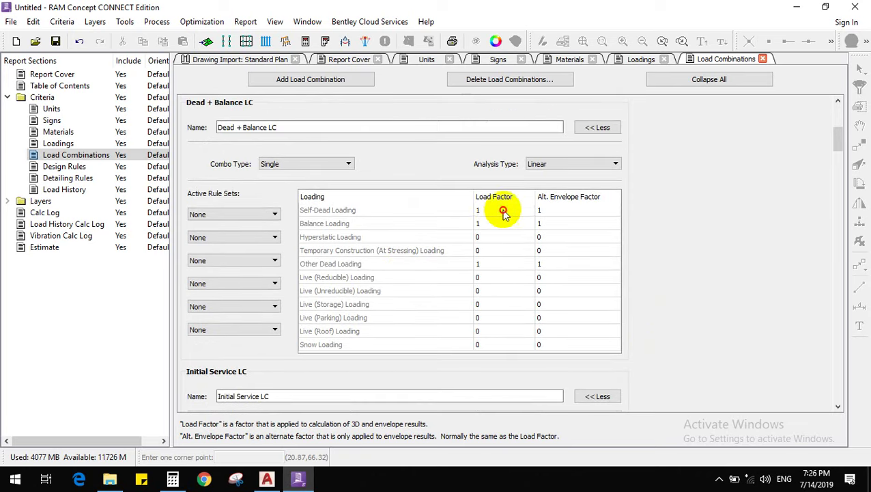
left_click(501, 211)
left_click(496, 225)
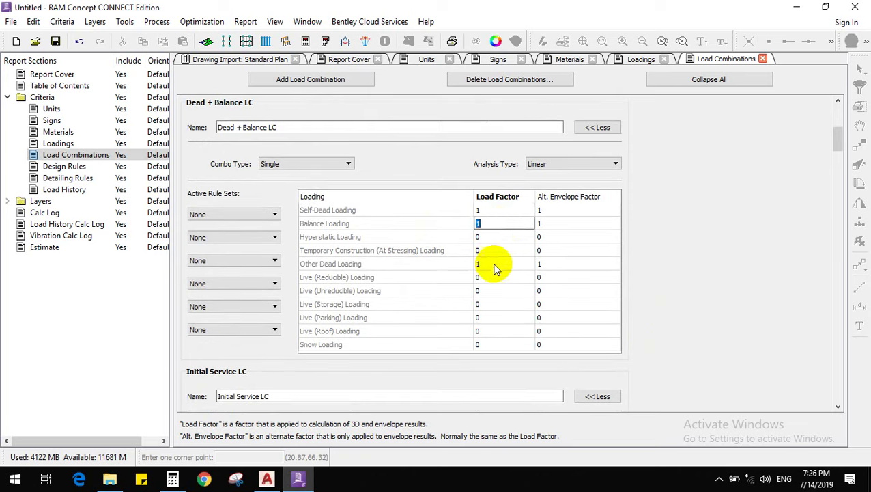
left_click(492, 264)
left_click(493, 224)
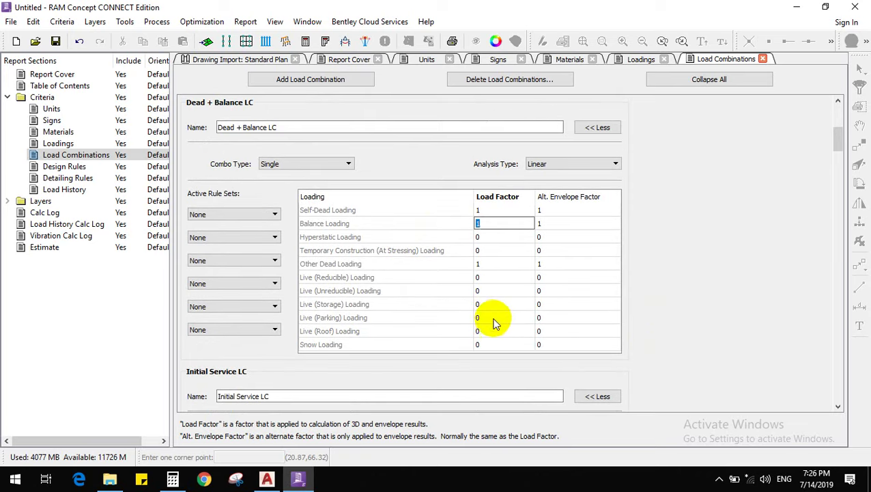
type("0")
Return to All Dead LC and check the alternate envelope factors of the self-dead and other dead loadings
scroll(489, 317, "up", 5)
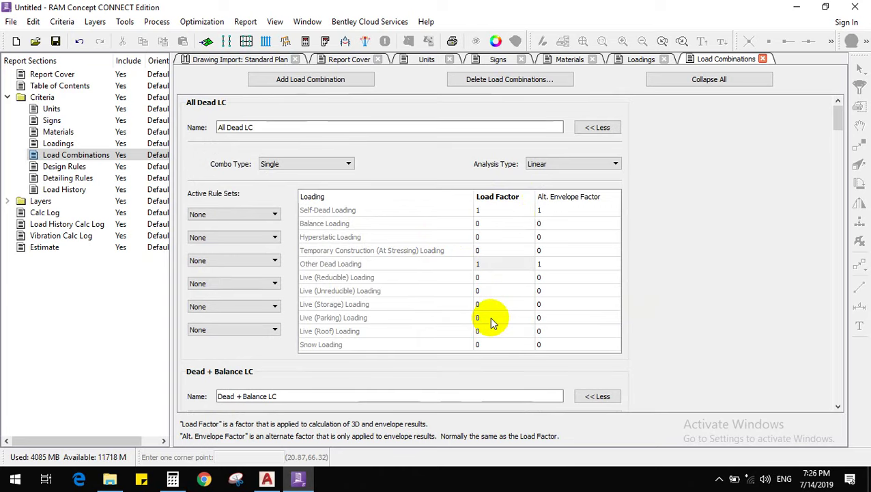
left_click(553, 213)
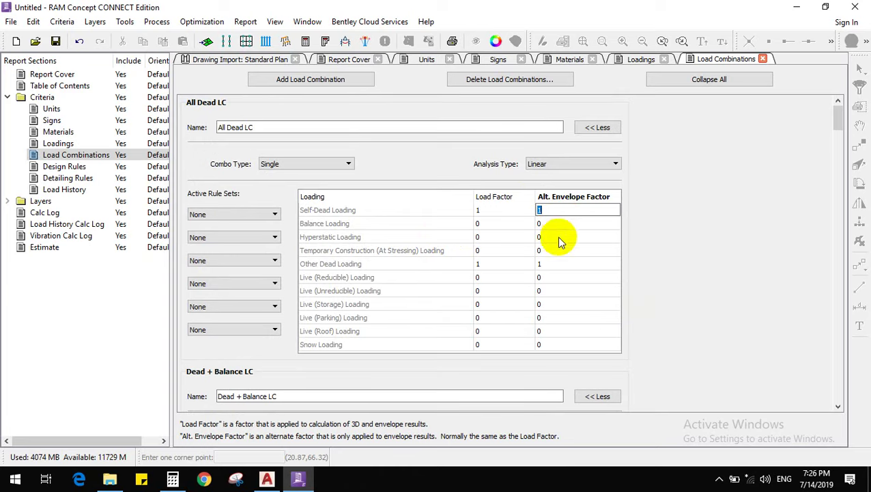
left_click(554, 263)
type("1")
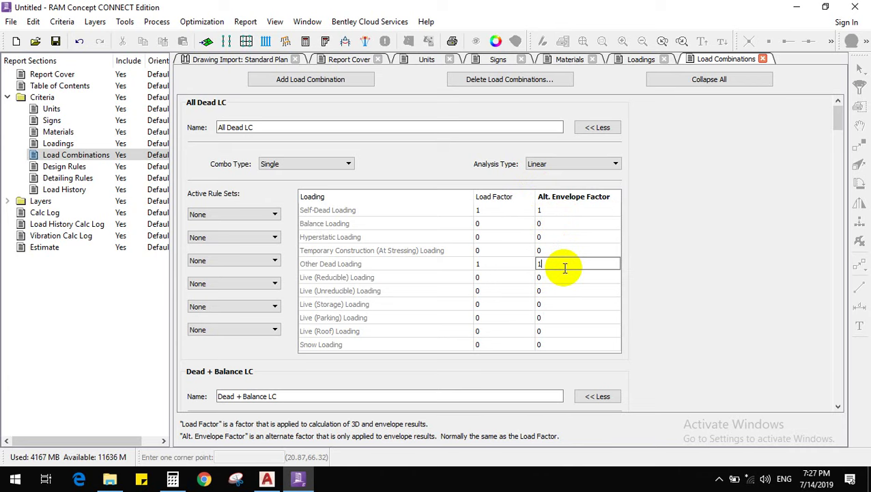
Find Factored LC: 1.4D and examine the self-dead loading's load factor and alternate envelope factor
scroll(558, 298, "down", 10)
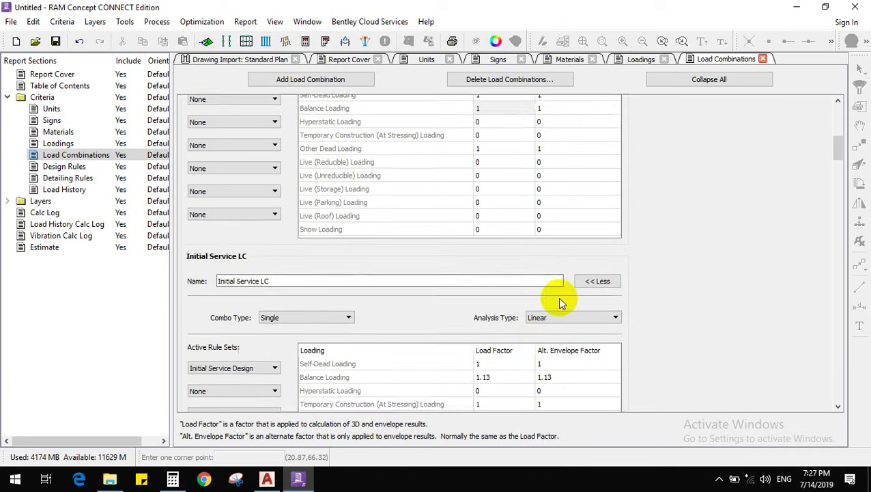
left_click_drag(837, 200, 838, 305)
left_click(492, 251)
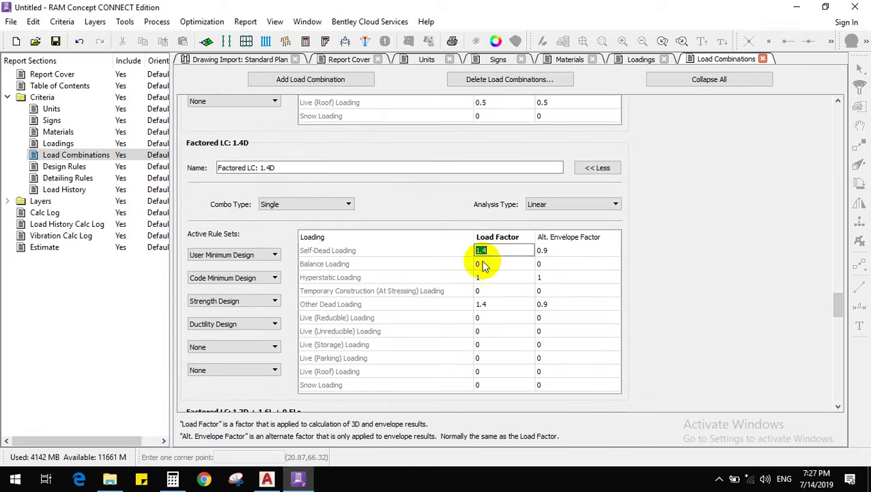
left_click(514, 252)
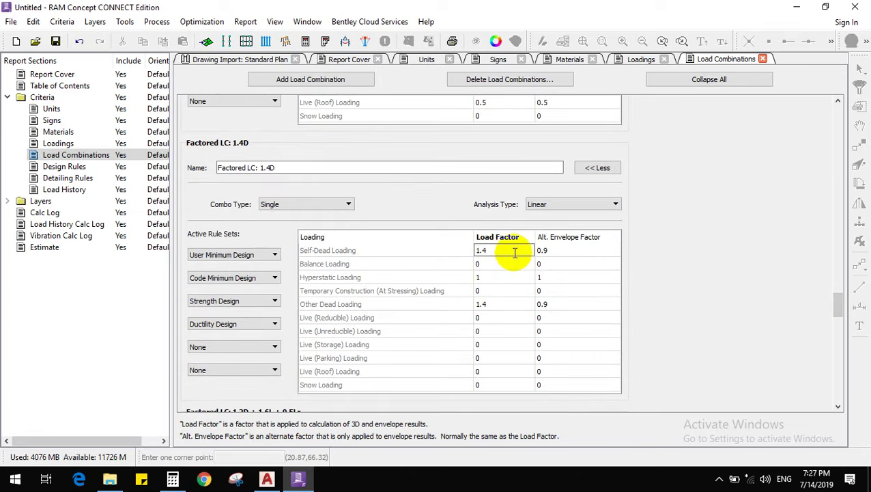
left_click(557, 250)
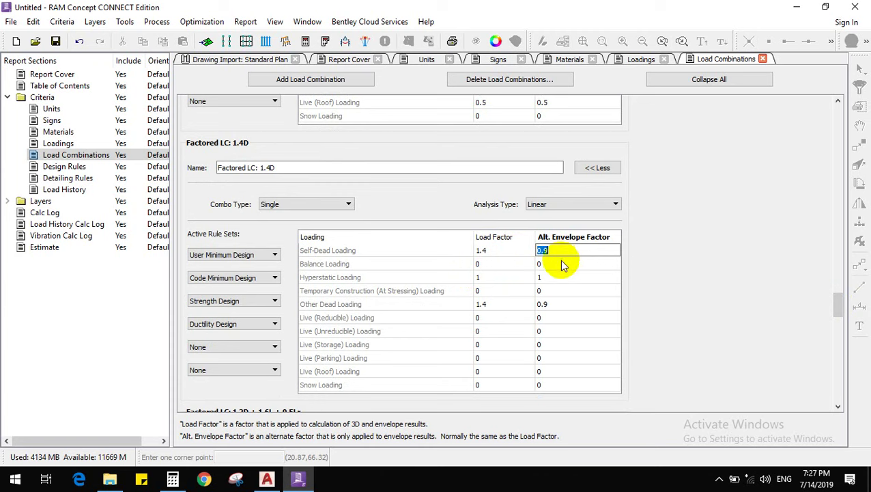
Examine the other dead and reducible live alternate envelope factors in Factored LC: 1.2D + 1.6L + 0.5Lr
scroll(569, 283, "down", 5)
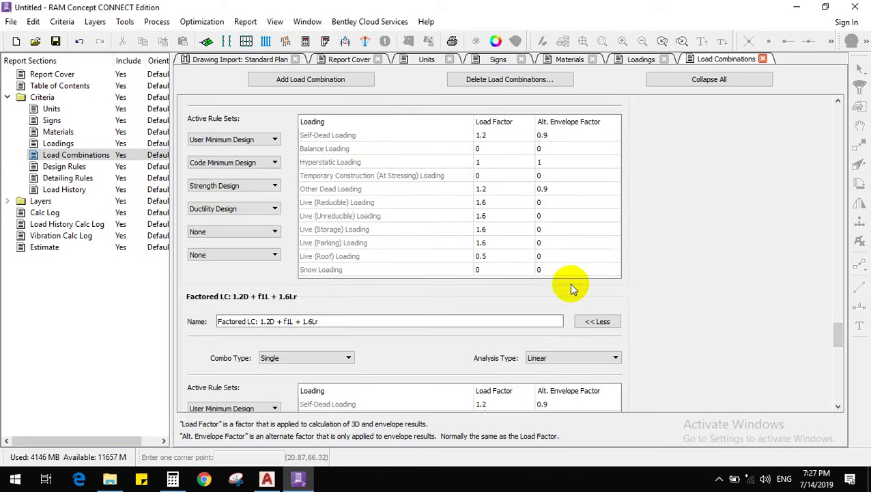
left_click(549, 299)
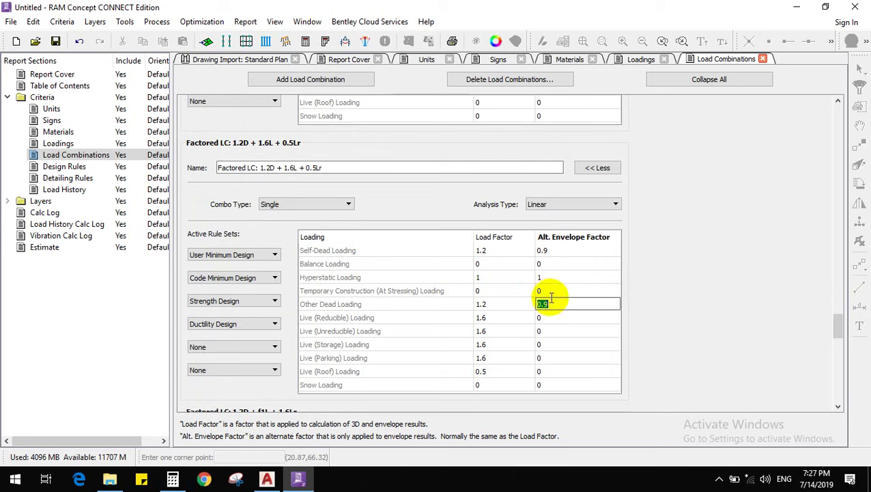
left_click(562, 318)
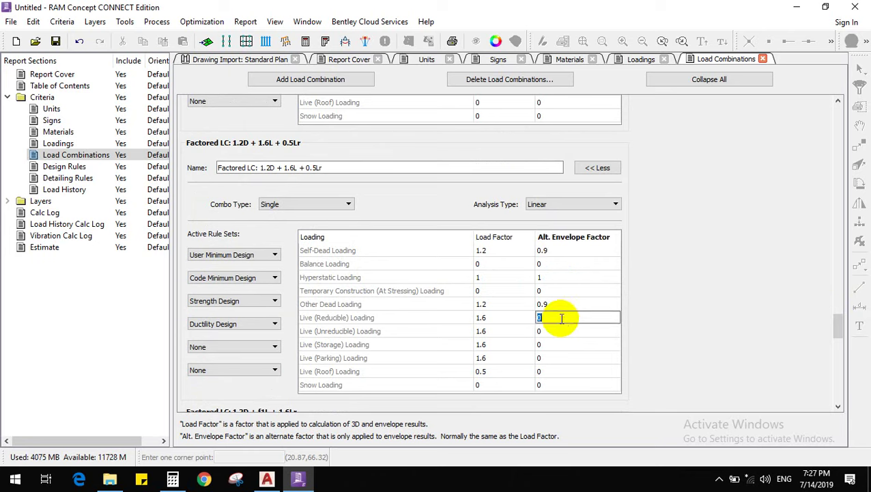
Recheck the self-dead, other dead and reducible live alternate envelope factors in Factored LC: 1.2D + 1.6L + 0.5Lr
left_click(558, 253)
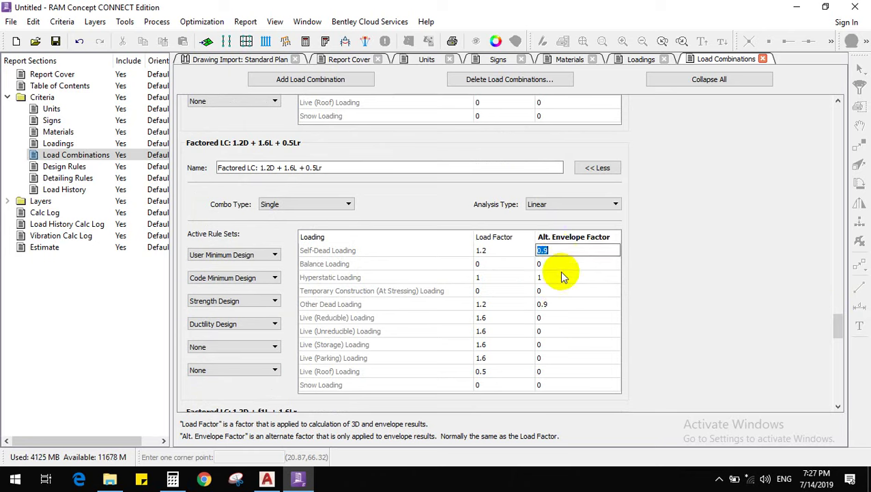
left_click(558, 305)
left_click(553, 318)
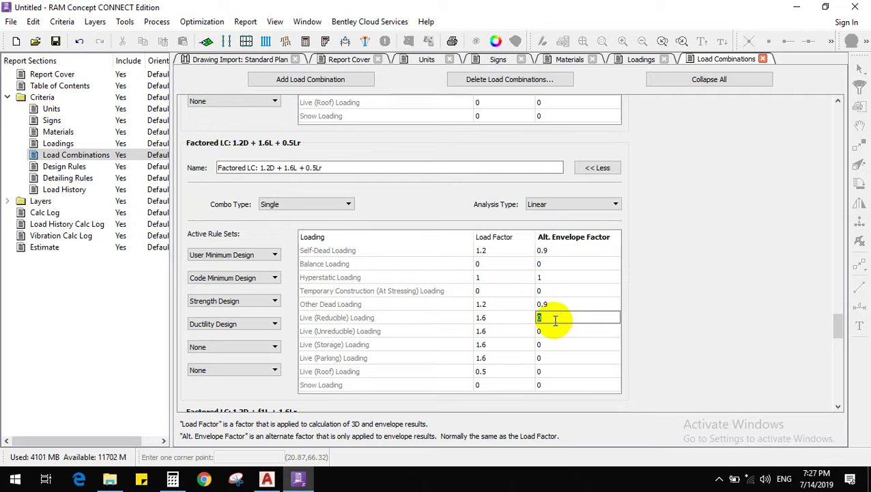
Return to All Dead LC, try the Lateral Group combo type, and restore it to Single
scroll(555, 321, "up", 15)
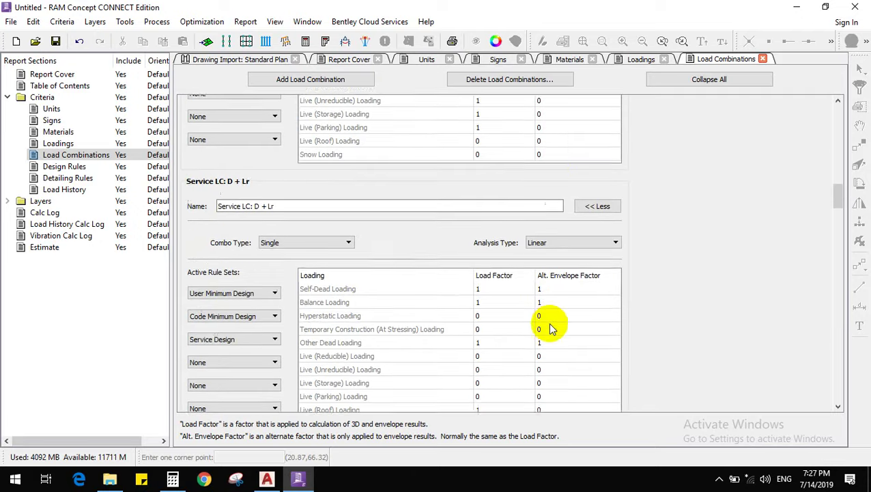
scroll(548, 323, "up", 10)
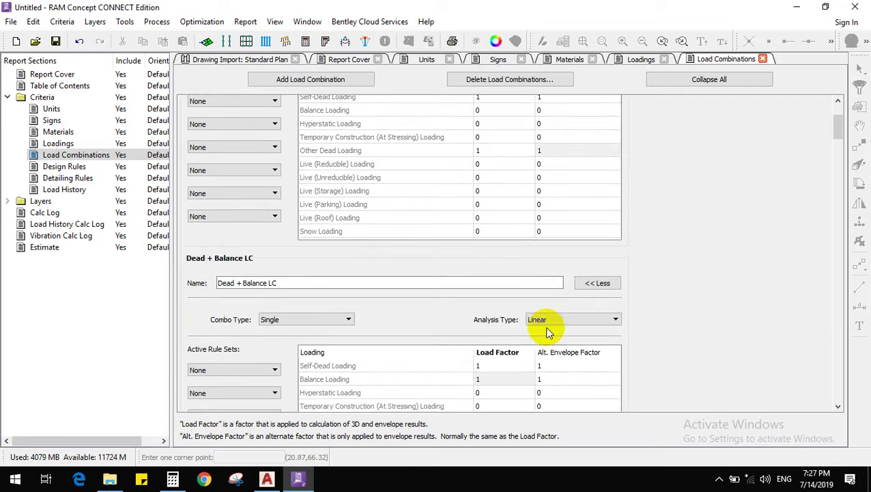
scroll(548, 331, "up", 2)
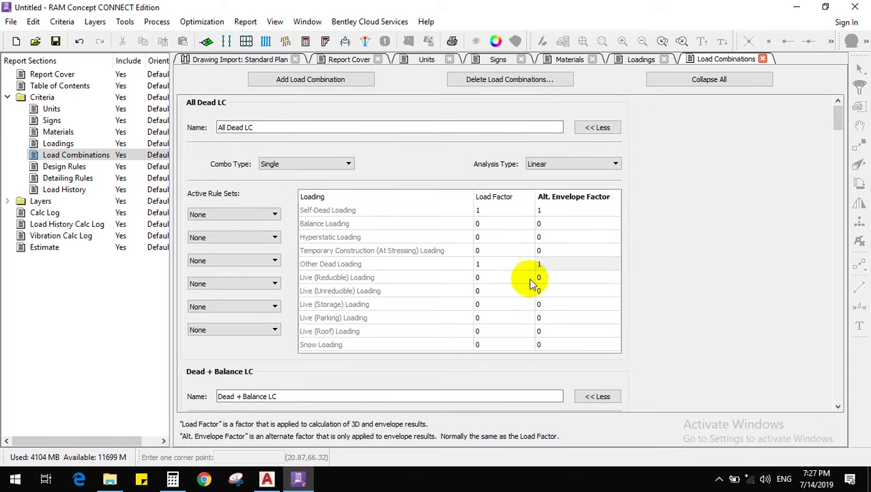
scroll(526, 267, "down", 2)
scroll(521, 252, "up", 2)
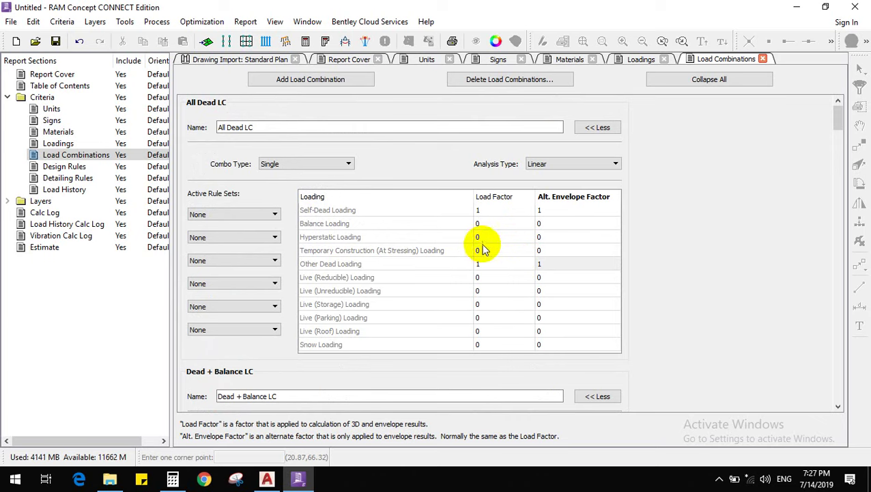
left_click(289, 165)
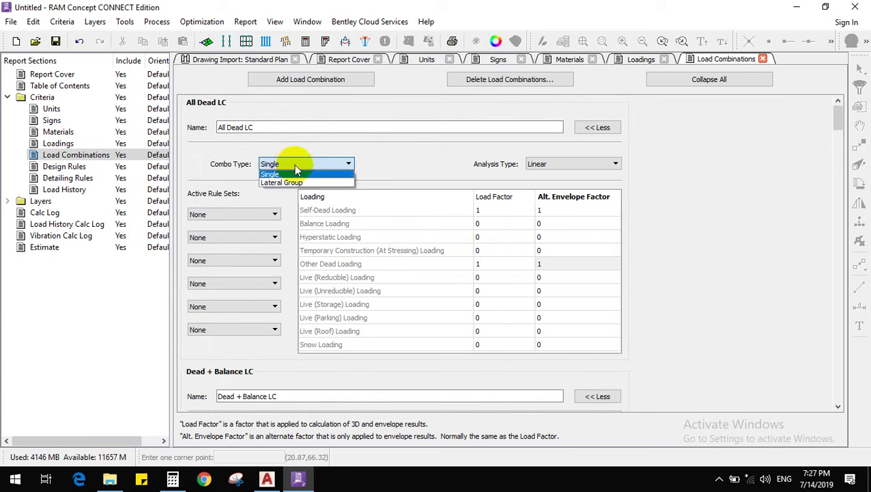
left_click(294, 173)
left_click(304, 165)
left_click(297, 171)
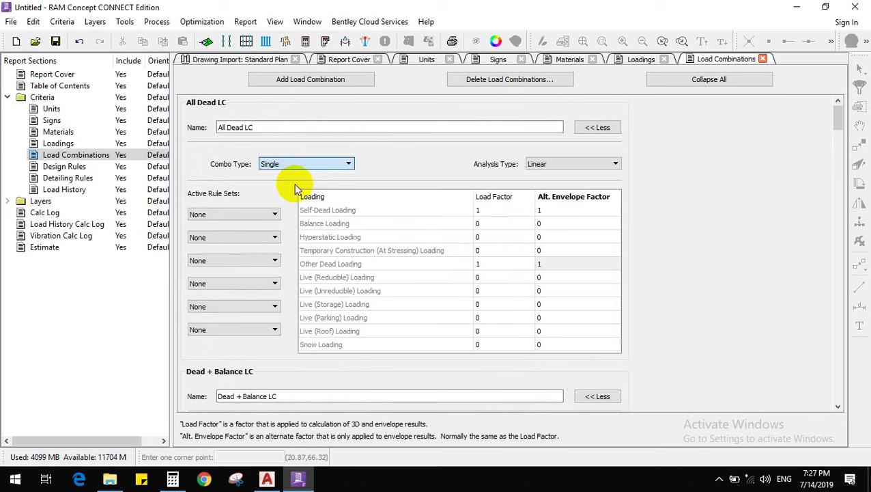
left_click(295, 183)
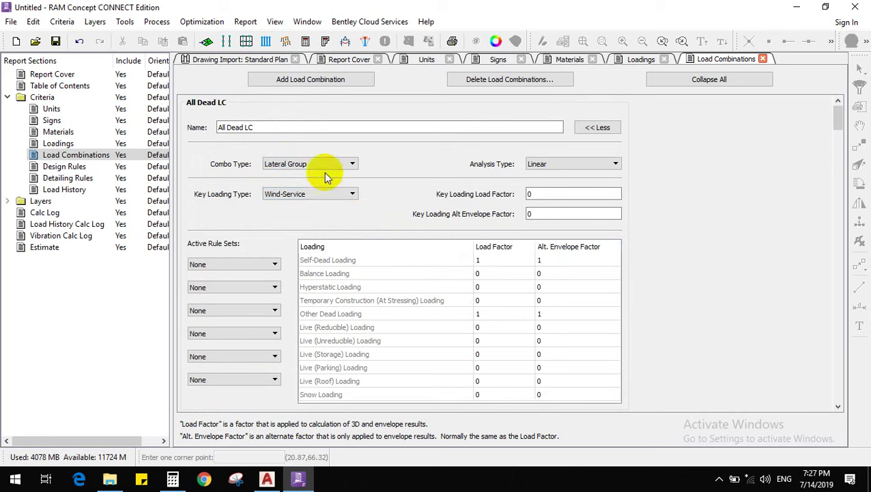
left_click(303, 164)
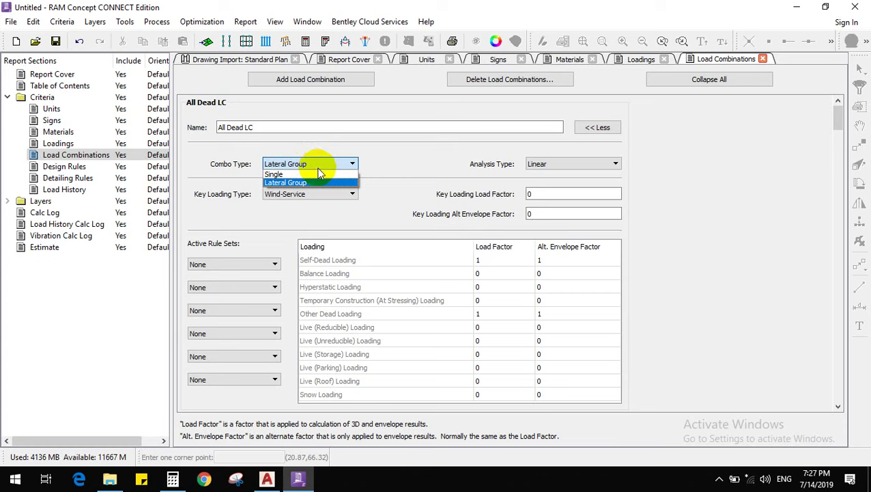
left_click(317, 175)
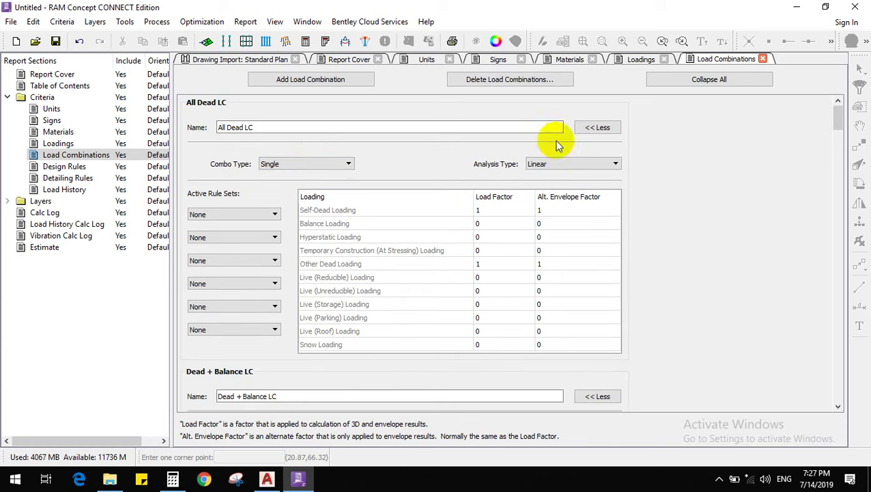
Try the Zero-Tension analysis type for All Dead LC and restore it to Linear
left_click(551, 164)
left_click(553, 173)
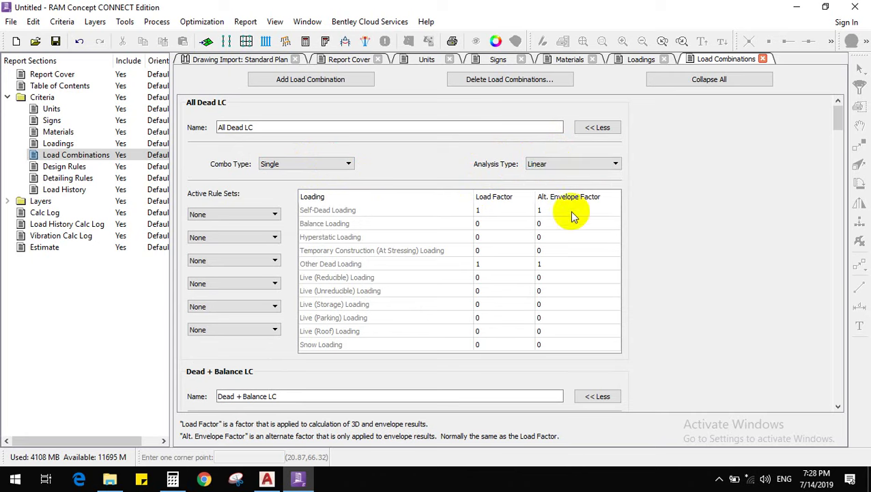
left_click(582, 165)
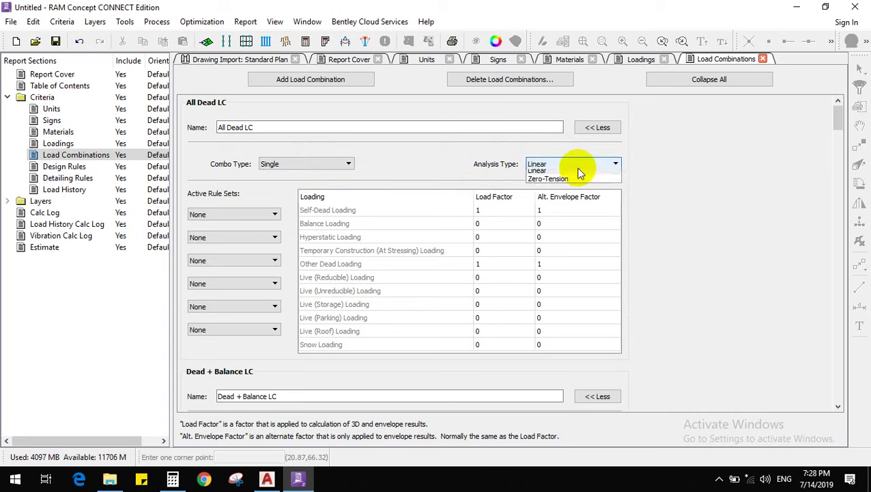
left_click(565, 179)
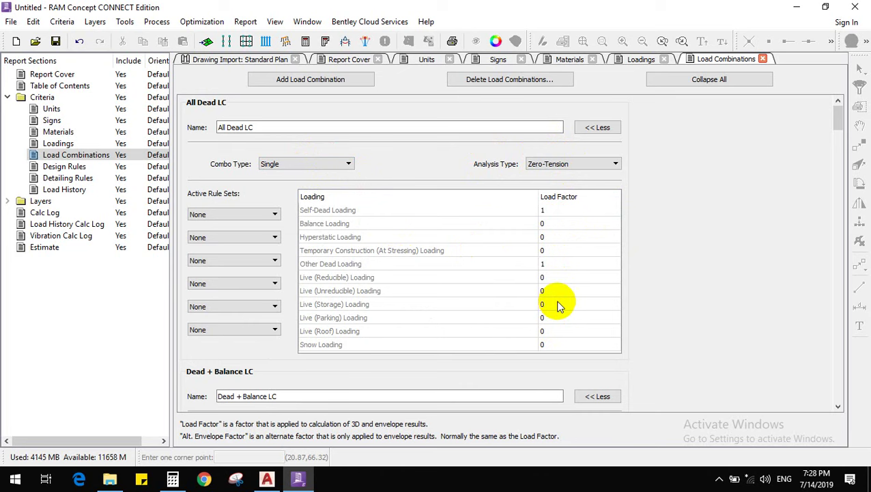
left_click(553, 164)
left_click(551, 173)
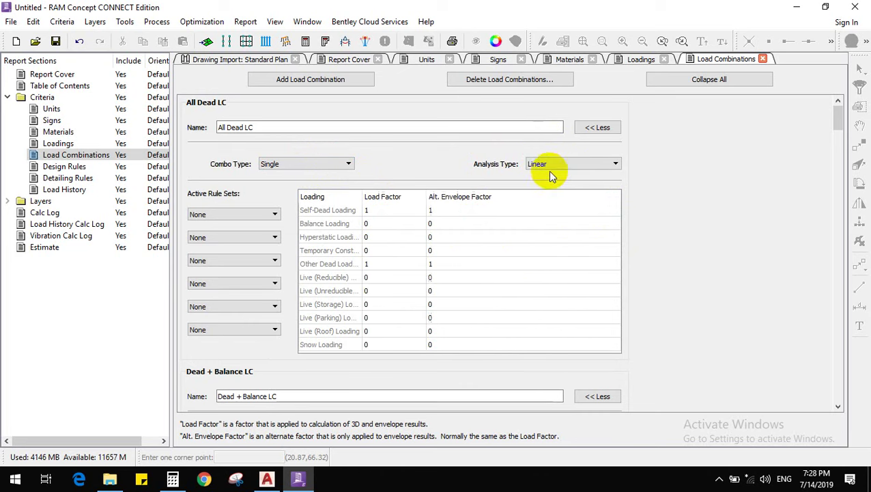
Examine the self-dead loading's load factor in Dead + Balance LC
scroll(428, 228, "down", 3)
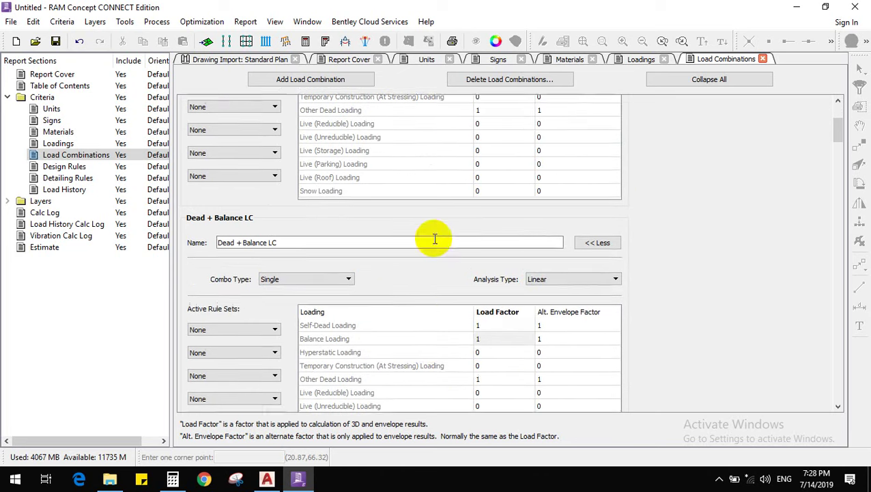
scroll(435, 238, "down", 2)
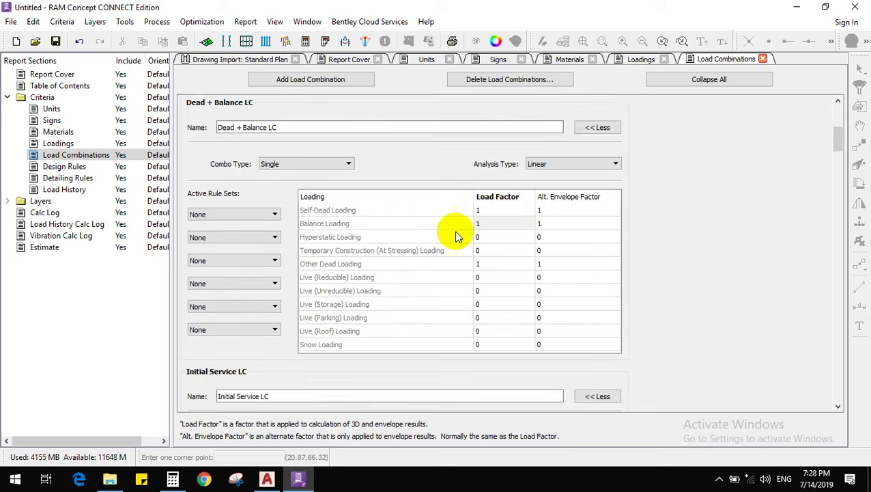
left_click(490, 249)
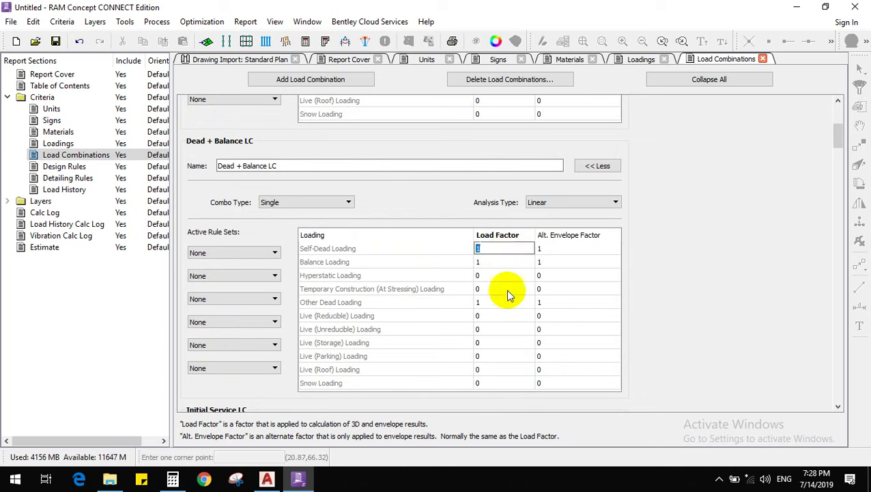
Find Initial Service LC and examine its self-dead load factor and the temporary construction loading's load and alternate envelope factors
scroll(508, 304, "down", 6)
scroll(452, 311, "down", 1)
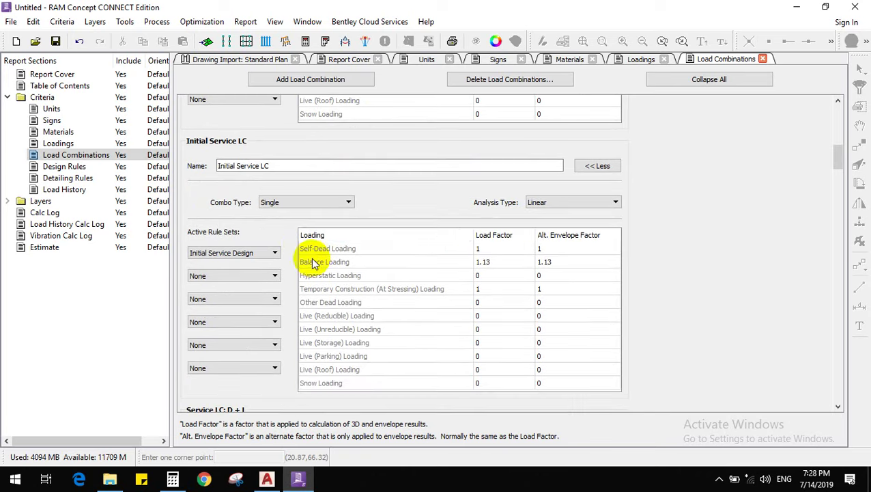
left_click(309, 165)
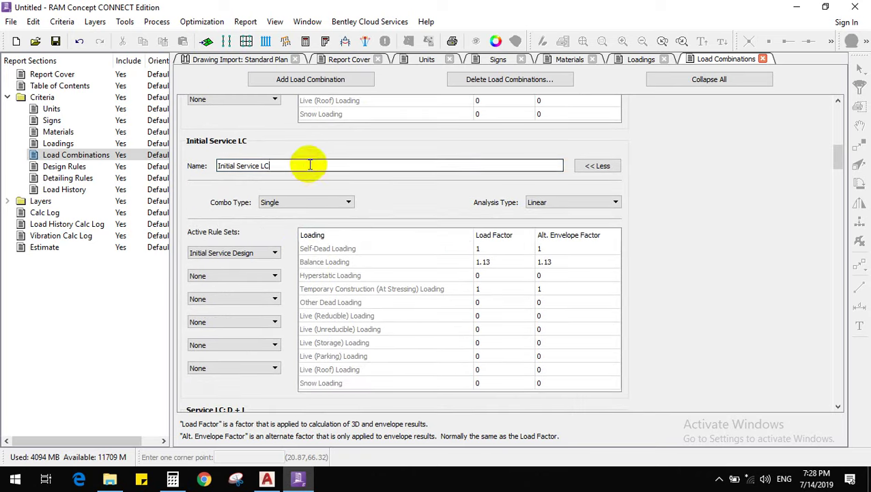
left_click(499, 250)
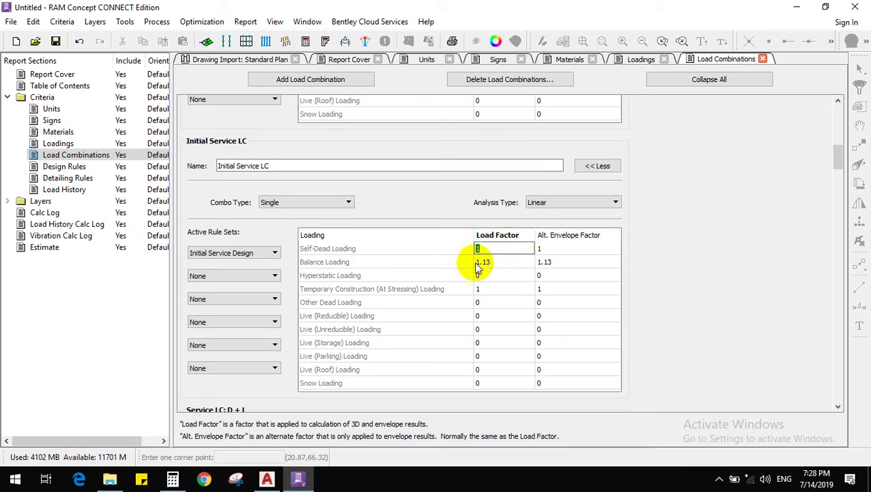
left_click(490, 289)
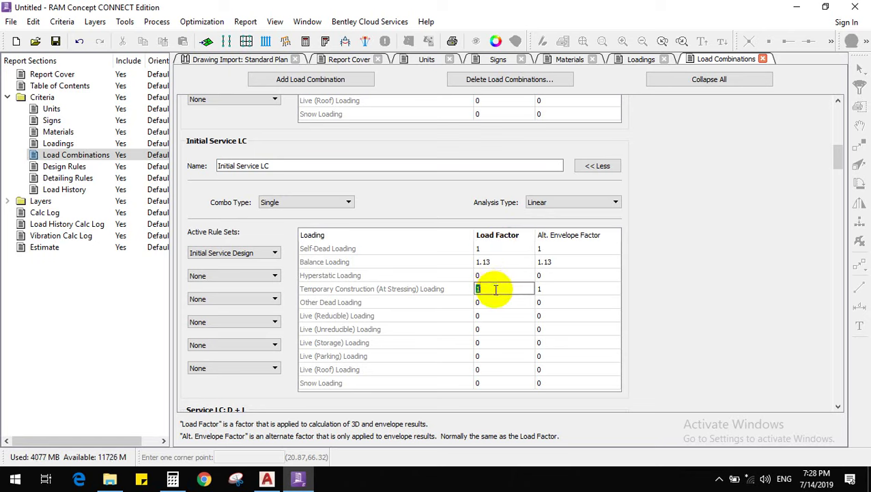
left_click(497, 289)
left_click(577, 288)
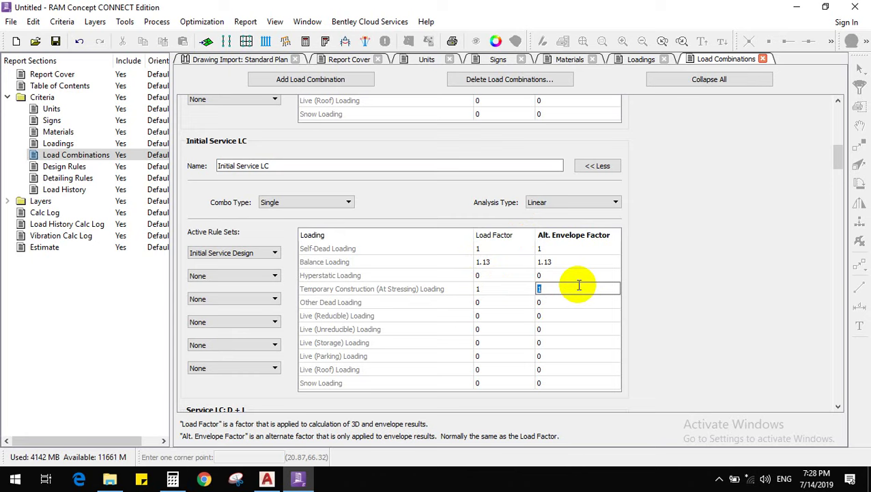
left_click(502, 289)
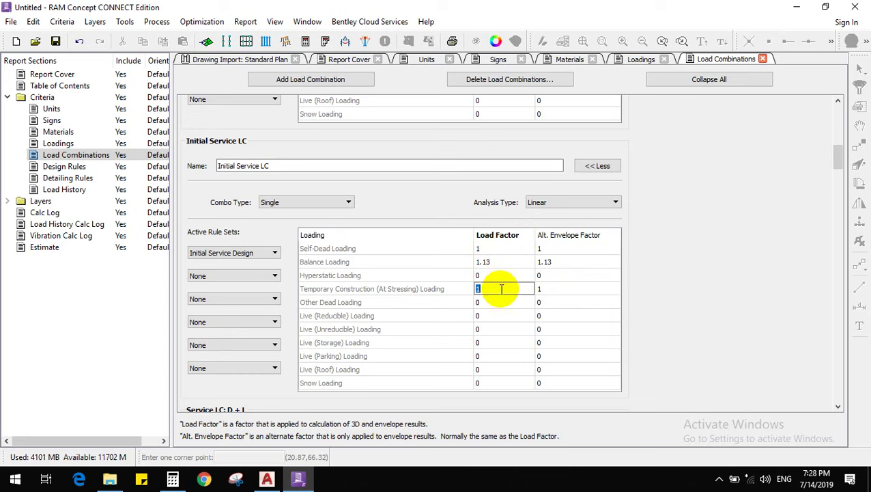
Compare the balance loading's load factor with its alternate envelope factor in Initial Service LC
left_click(501, 261)
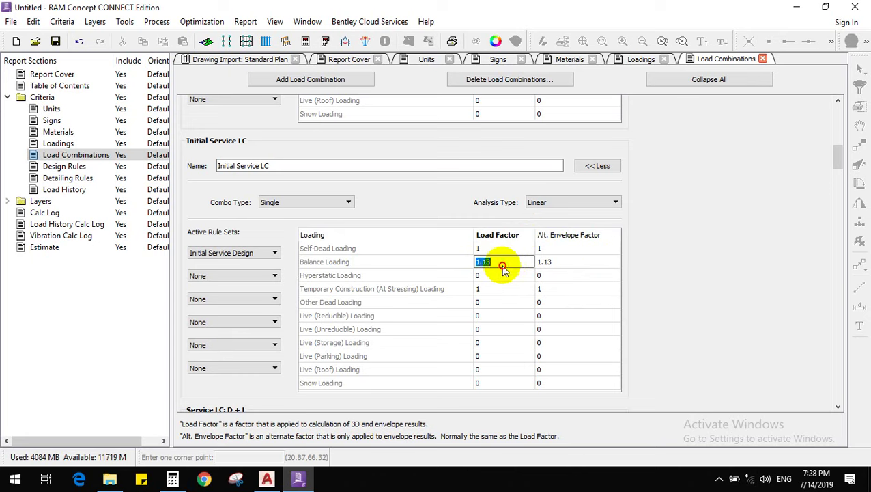
left_click(564, 264)
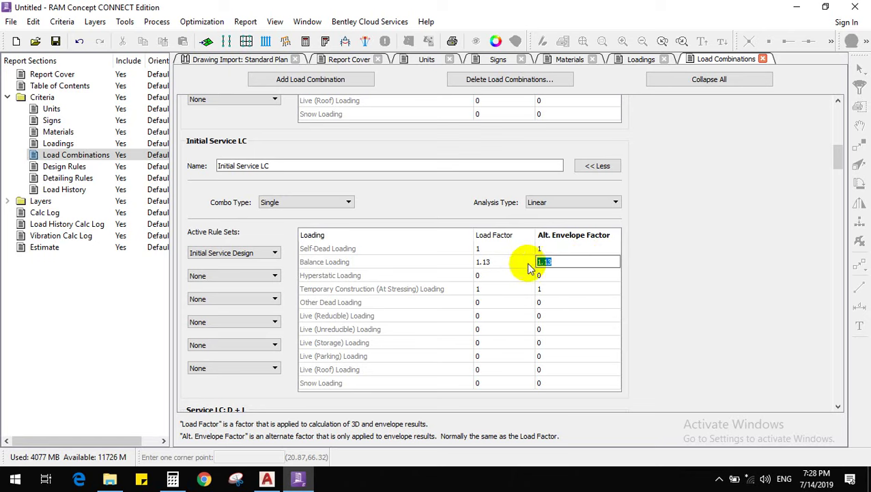
left_click(502, 262)
left_click(582, 261)
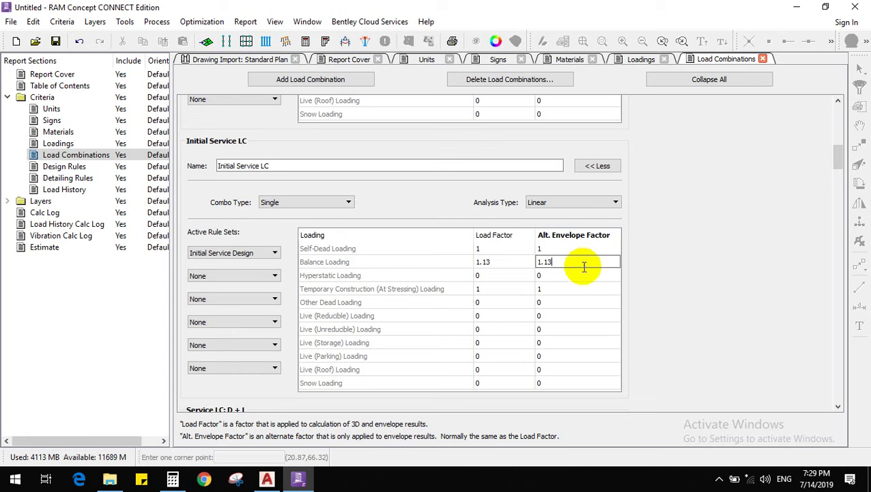
left_click(558, 261)
Find Service LC: D + L and examine the load factors of its self-dead, balance, other dead and reducible live loadings
scroll(561, 318, "down", 3)
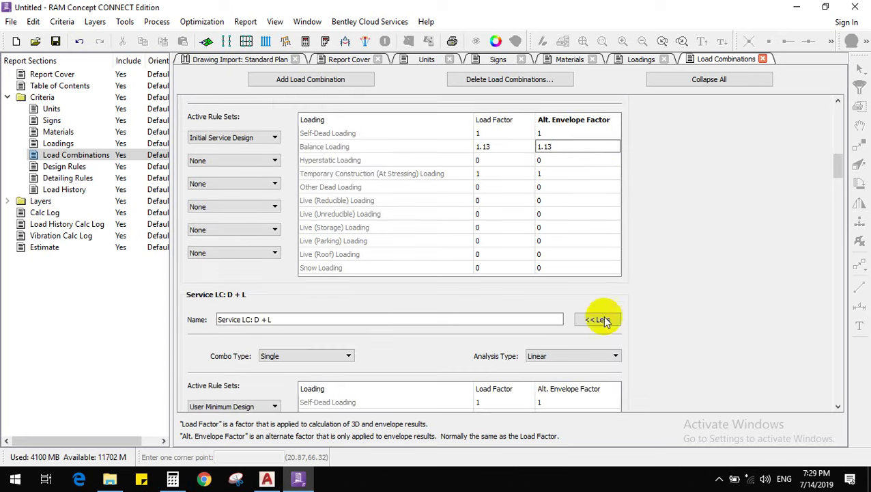
scroll(710, 253, "down", 4)
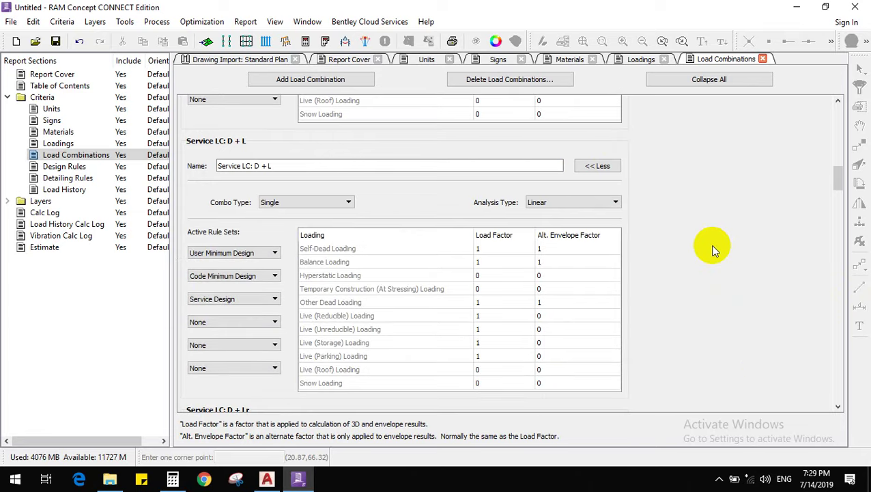
left_click_drag(217, 166, 239, 166)
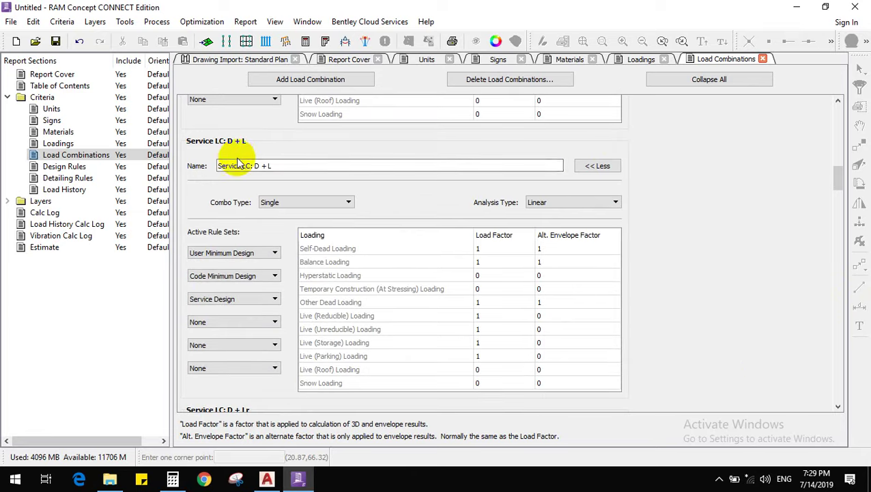
left_click(245, 162)
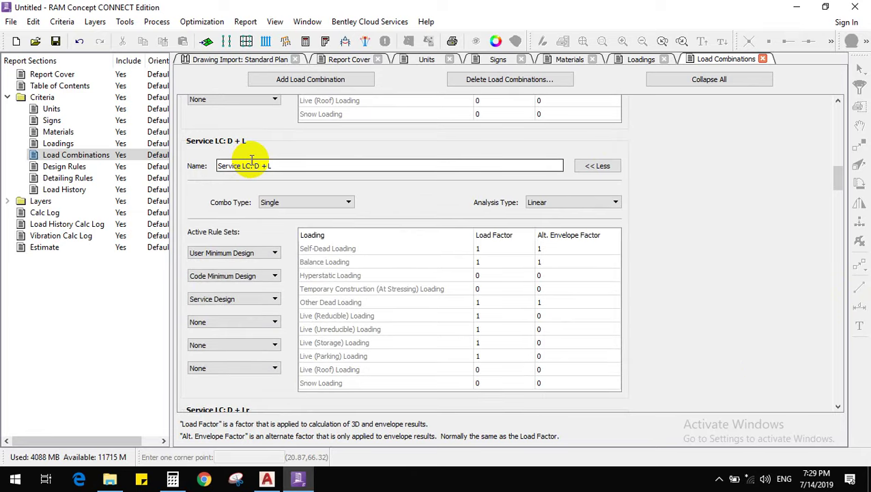
scroll(347, 208, "down", 1)
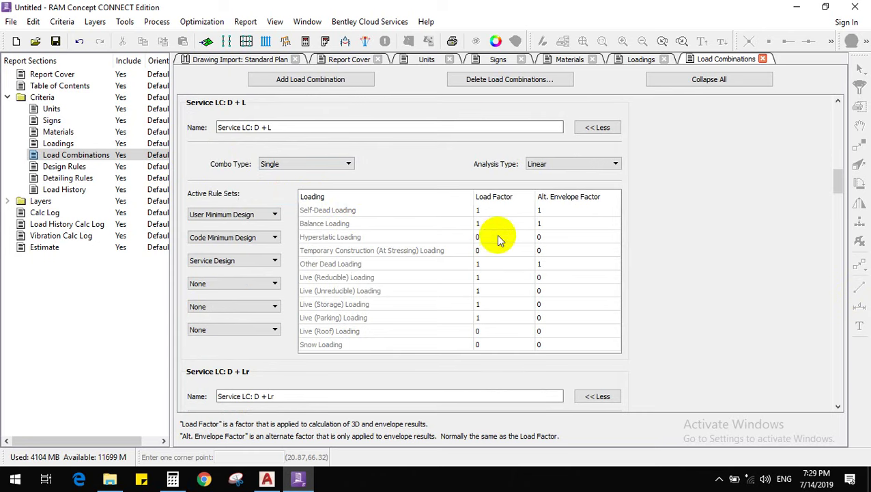
left_click(498, 211)
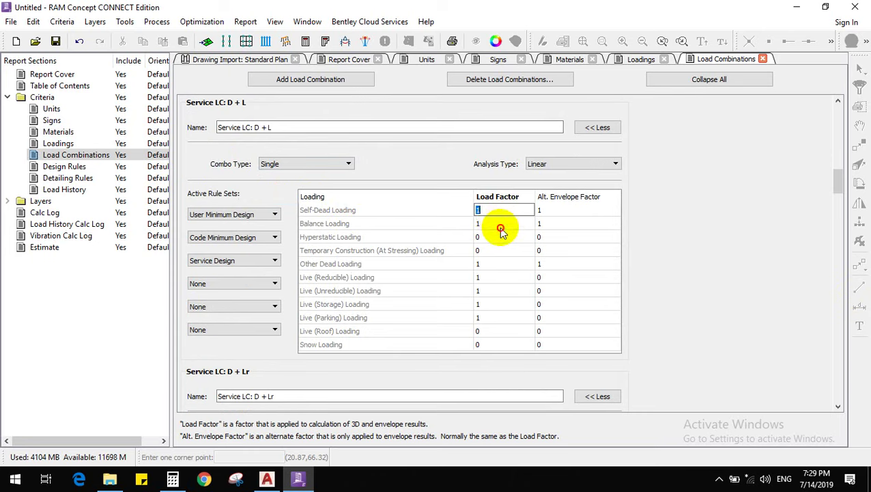
left_click(504, 224)
left_click(493, 265)
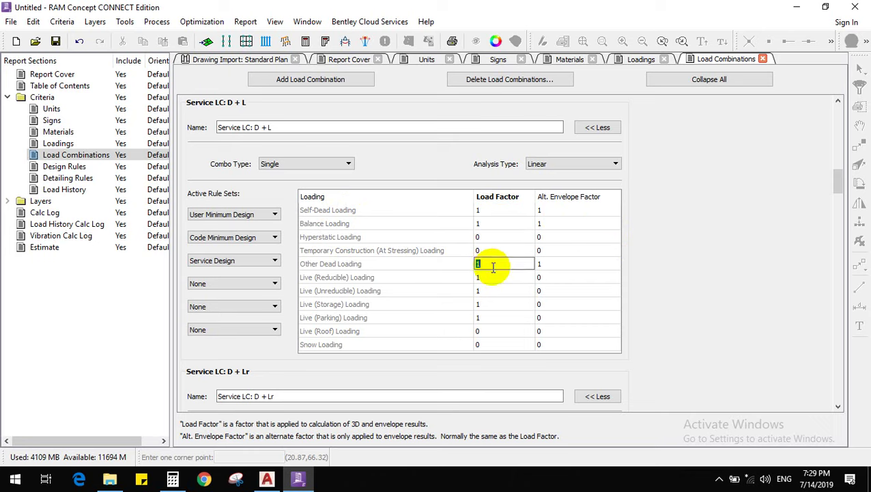
left_click(497, 276)
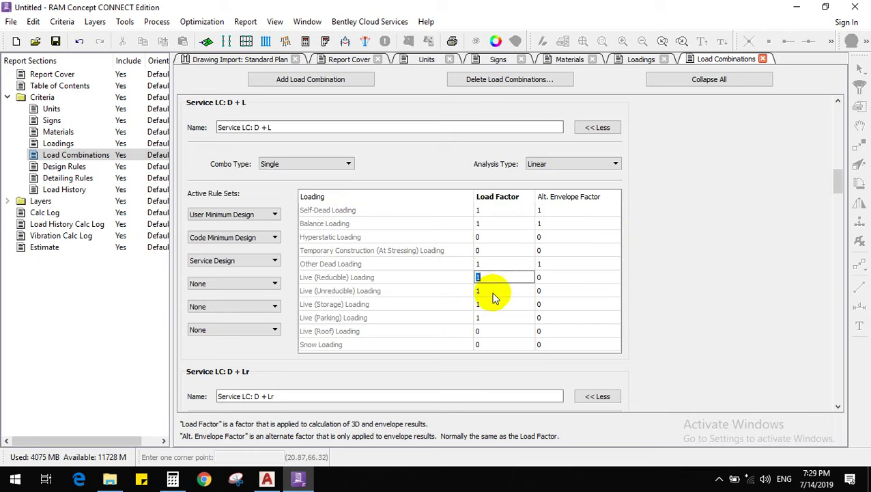
Examine the load factors of the unreducible, storage and parking live loadings in Service LC: D + L
left_click(494, 290)
left_click(494, 304)
left_click(493, 318)
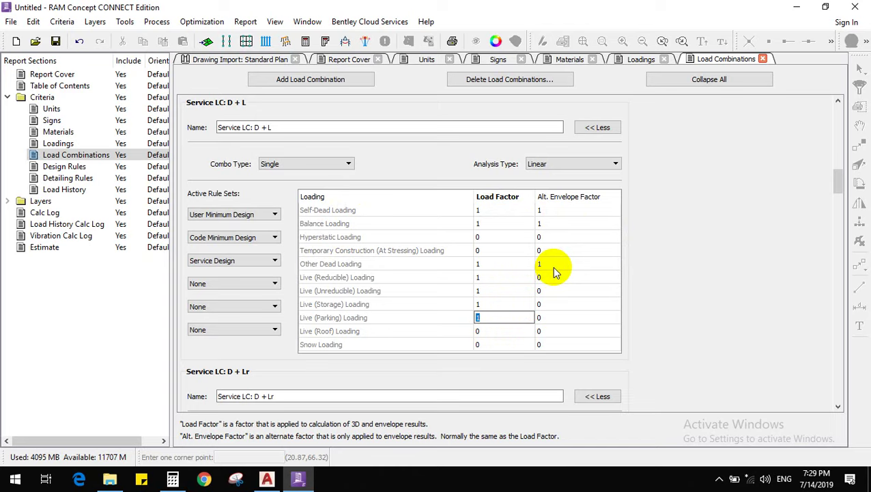
scroll(533, 280, "down", 3)
scroll(532, 279, "down", 2)
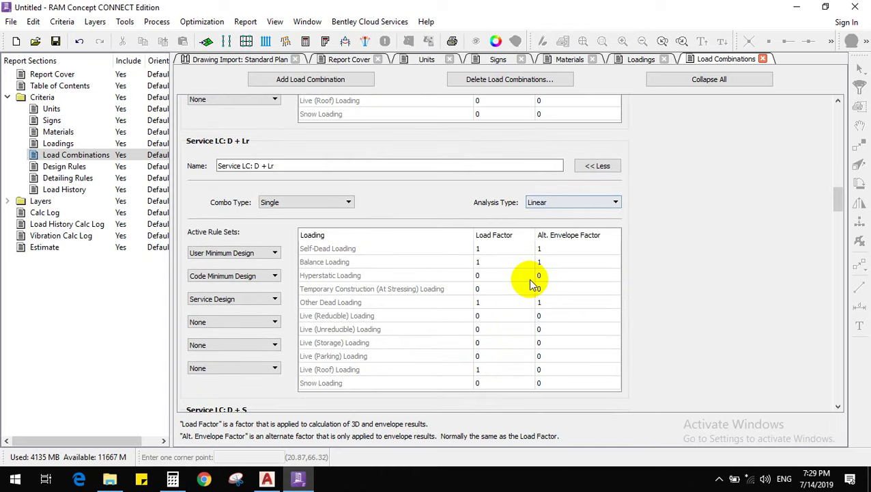
scroll(346, 251, "up", 6)
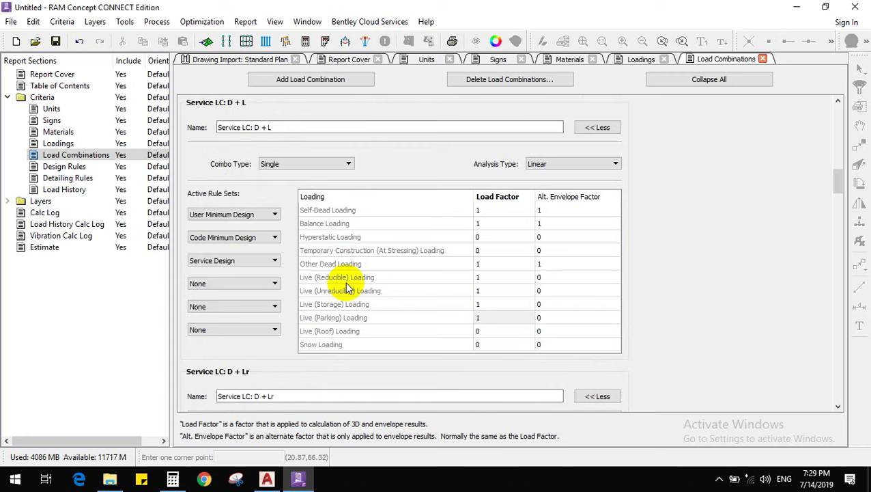
Find Service LC: D + Lr and examine the roof live loading's load factor
scroll(380, 296, "down", 3)
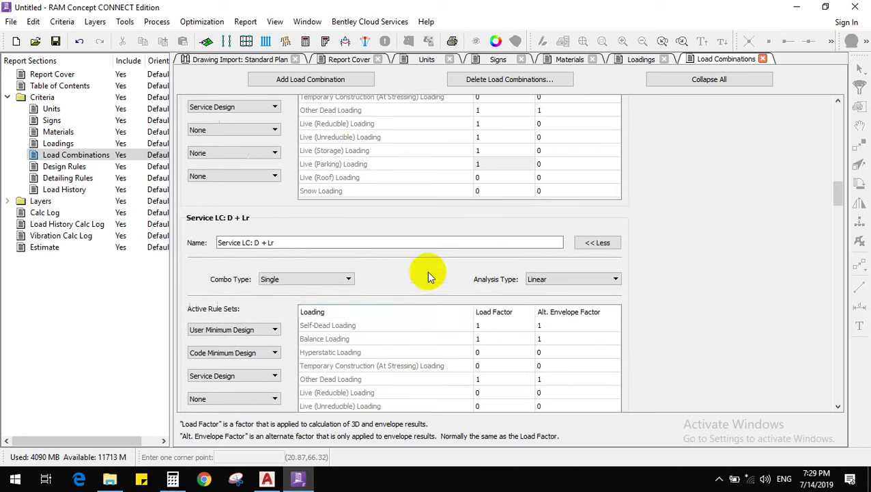
scroll(433, 314, "down", 2)
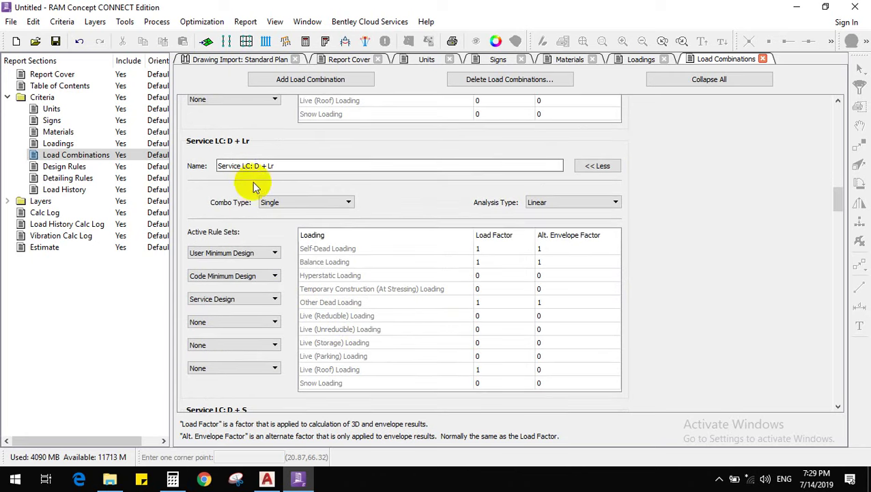
left_click(491, 369)
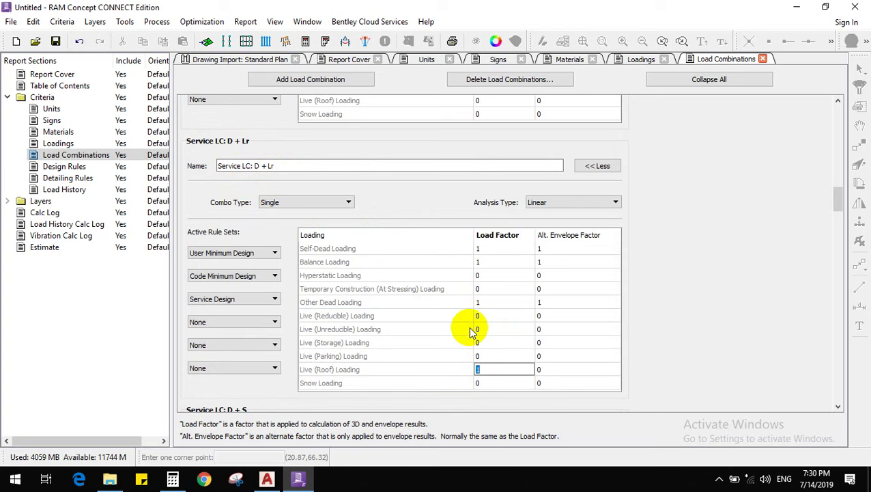
Find Service LC: D + S and examine the load factors of its snow and other dead loadings
scroll(423, 253, "down", 6)
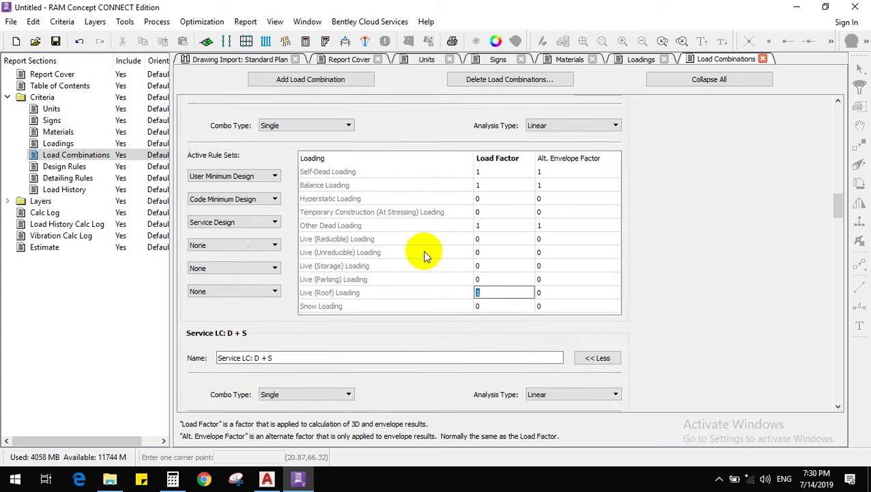
scroll(423, 263, "down", 2)
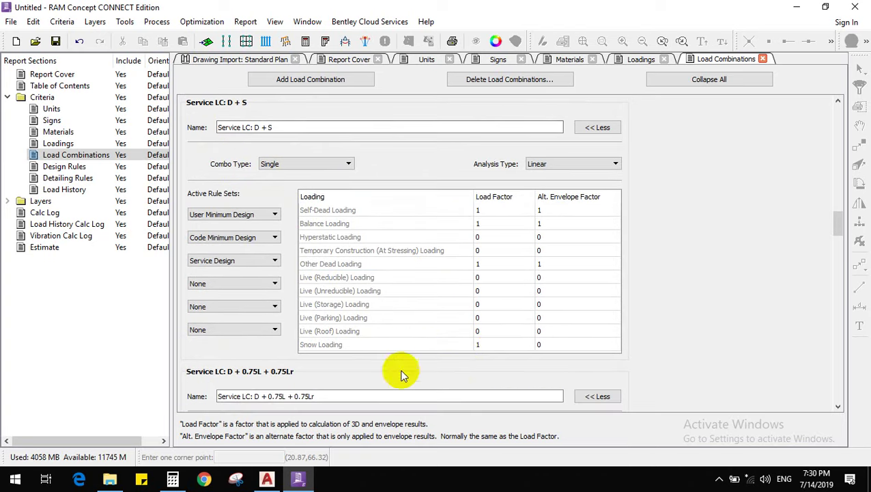
left_click(489, 345)
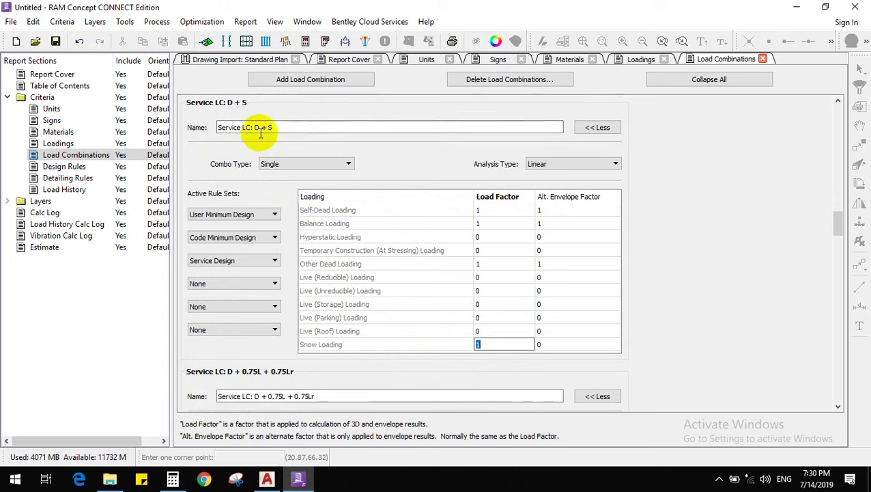
left_click(287, 128)
left_click(504, 264)
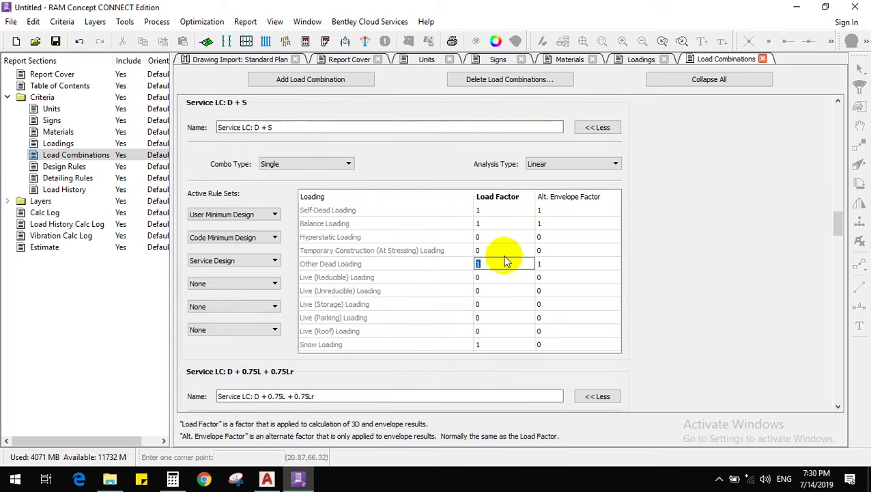
left_click(498, 347)
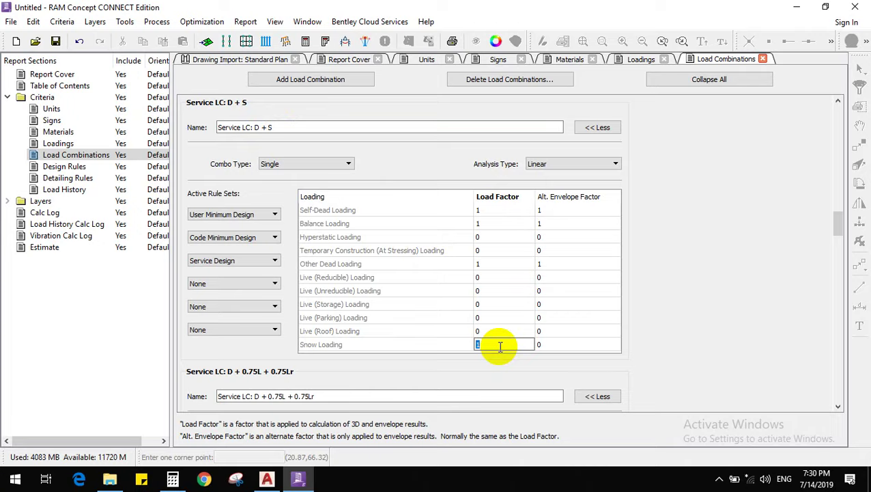
Find Service LC: D + 0.75L + 0.75Lr and compare its live load factors with the combination name
scroll(486, 301, "down", 8)
scroll(482, 301, "down", 2)
scroll(492, 246, "up", 2)
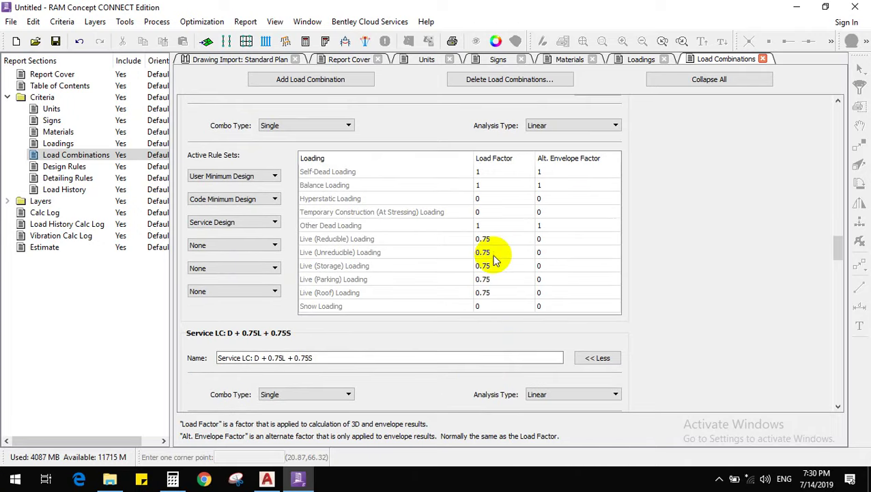
scroll(498, 262, "up", 3)
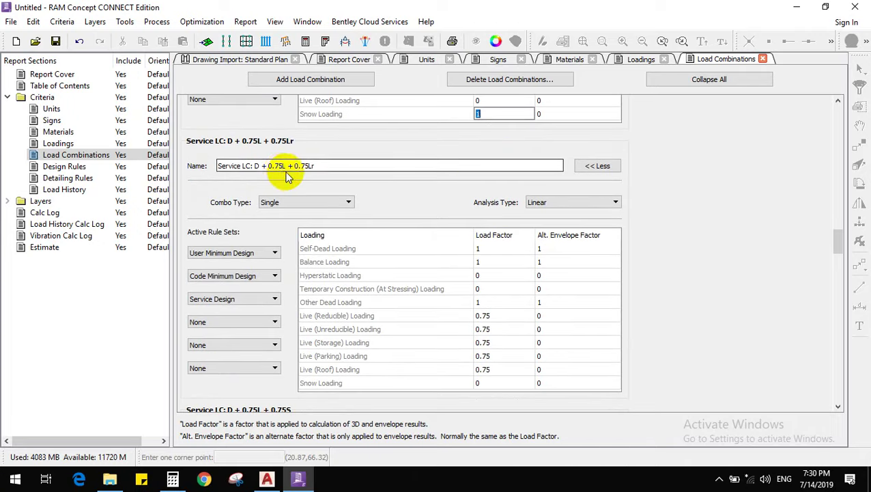
scroll(510, 277, "down", 1)
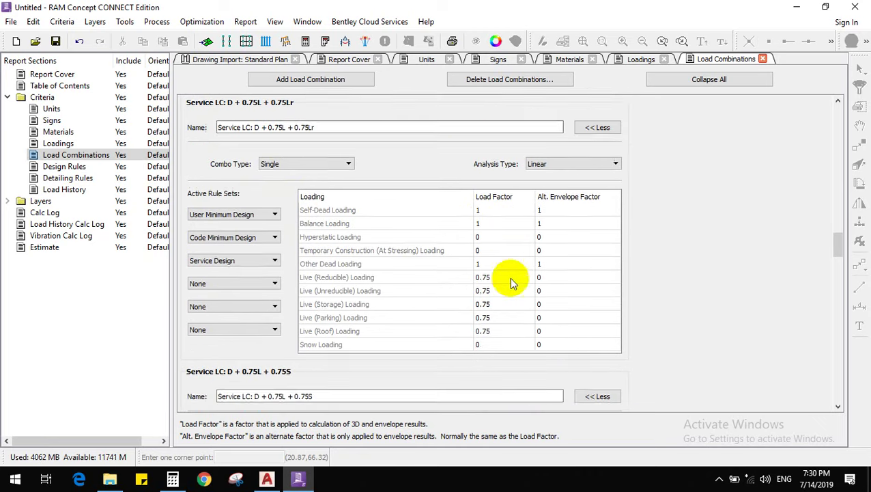
Find Service LC: D + 0.75L + 0.75S and examine its live and snow load factors
scroll(497, 288, "down", 8)
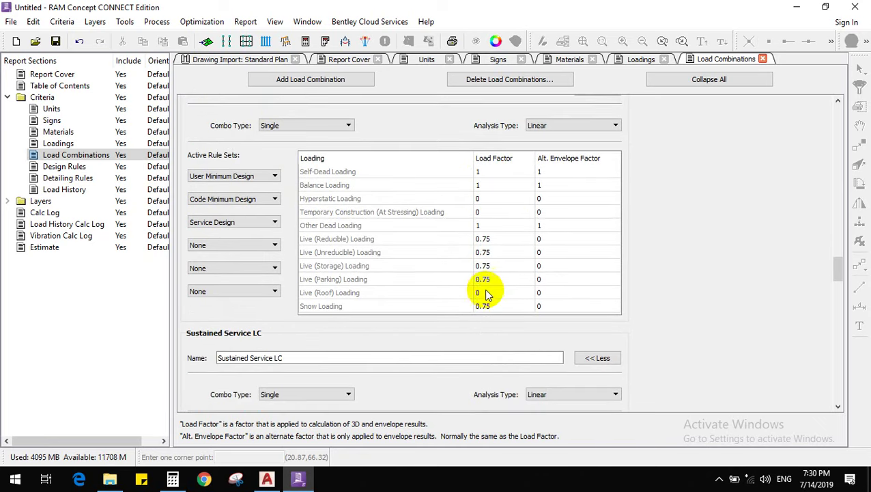
scroll(497, 279, "down", 3)
scroll(493, 273, "up", 4)
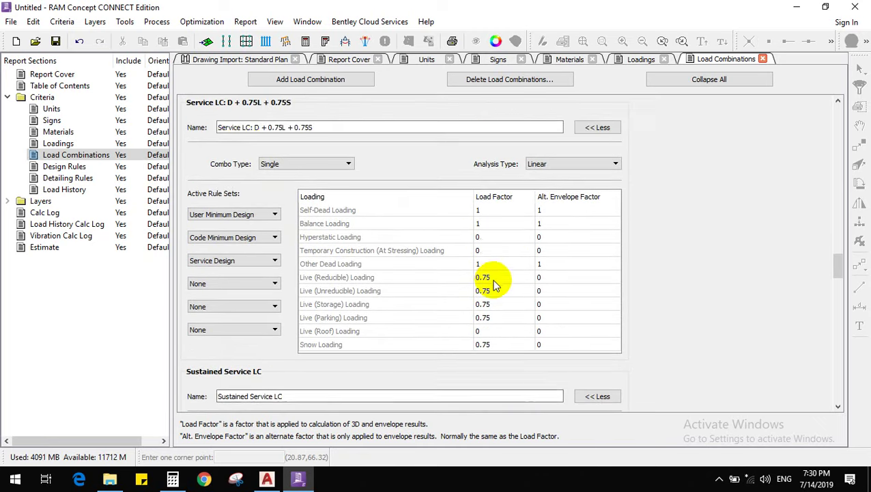
Find Sustained Service LC and examine the load factors of its self-dead and balance loadings
scroll(451, 250, "down", 7)
scroll(449, 250, "up", 1)
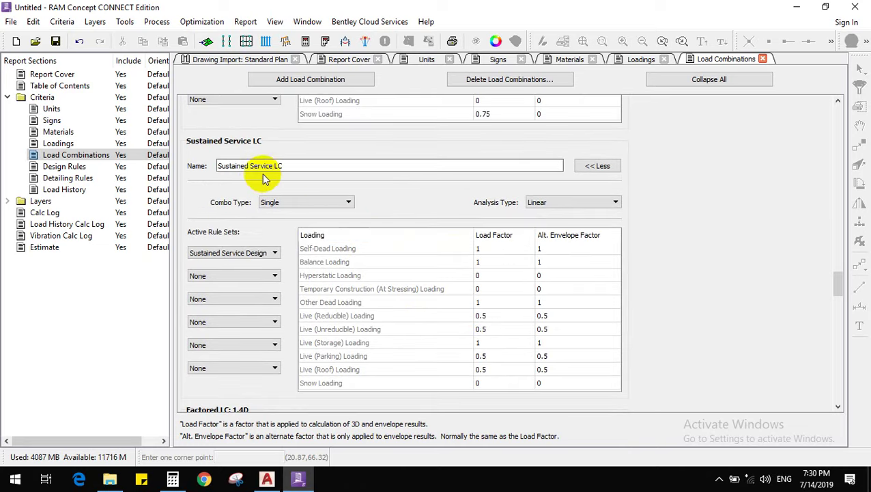
scroll(382, 272, "down", 1)
scroll(383, 266, "up", 1)
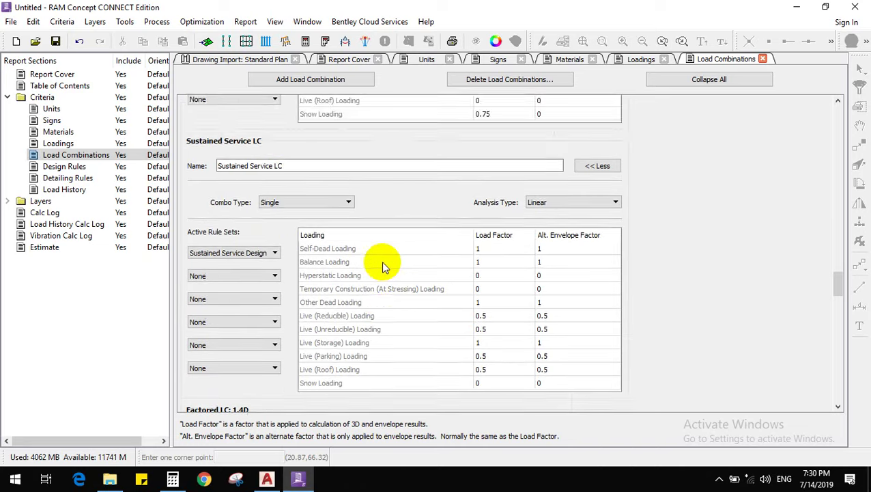
scroll(381, 263, "down", 1)
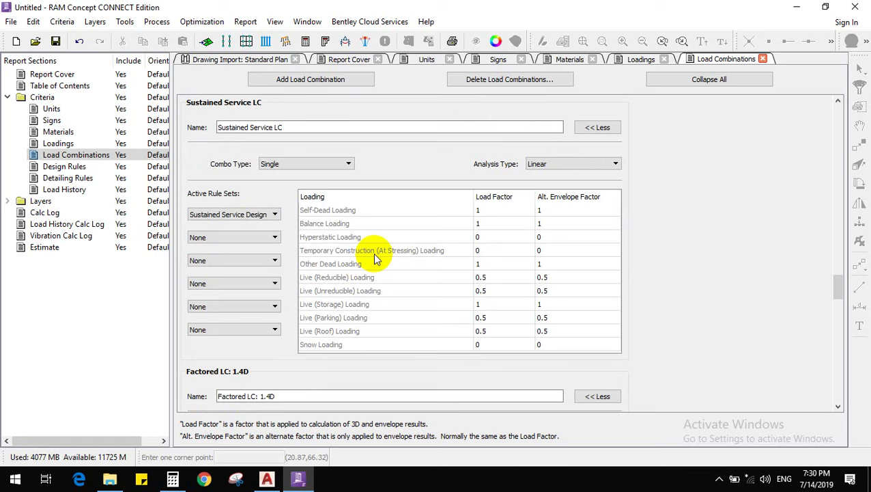
left_click(491, 211)
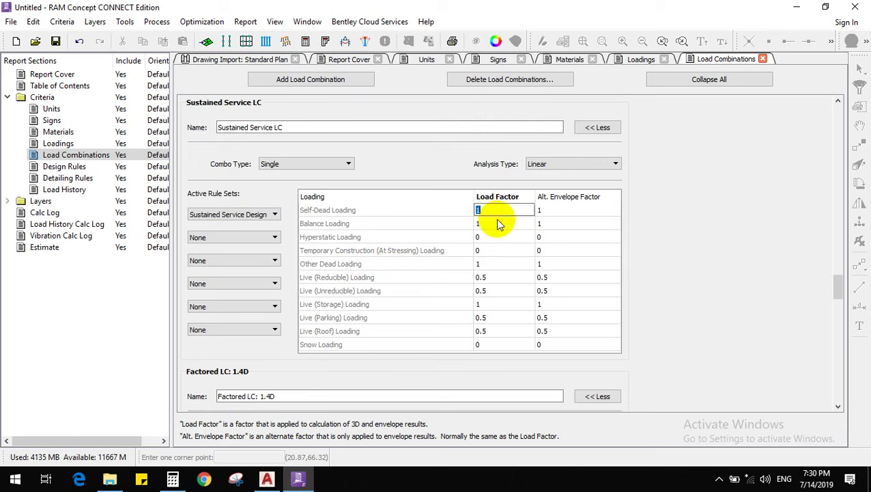
left_click(495, 223)
left_click(497, 216)
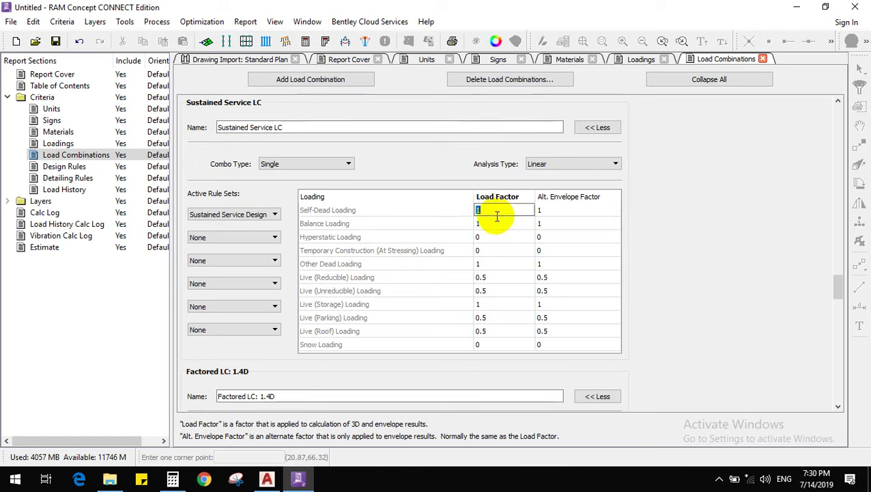
Examine the reducible, unreducible, parking, roof and storage live load factors in Sustained Service LC
left_click(502, 277)
left_click(504, 291)
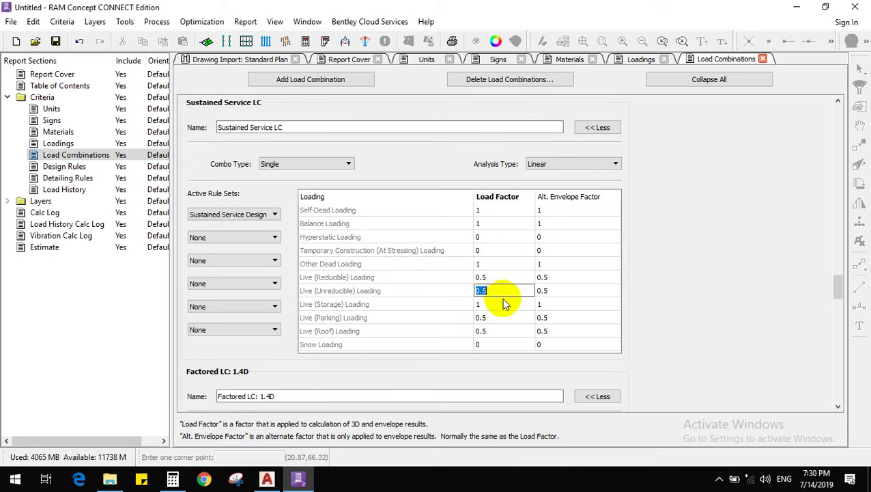
left_click(498, 277)
left_click(501, 289)
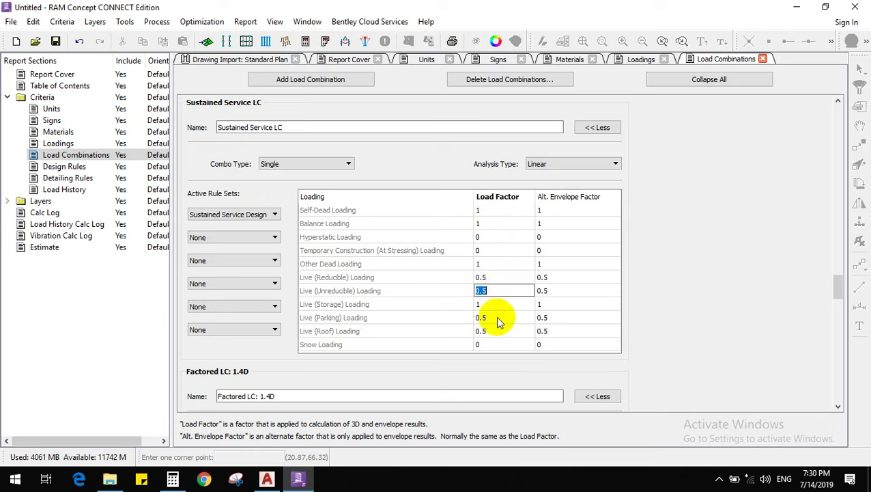
left_click(497, 319)
left_click(498, 333)
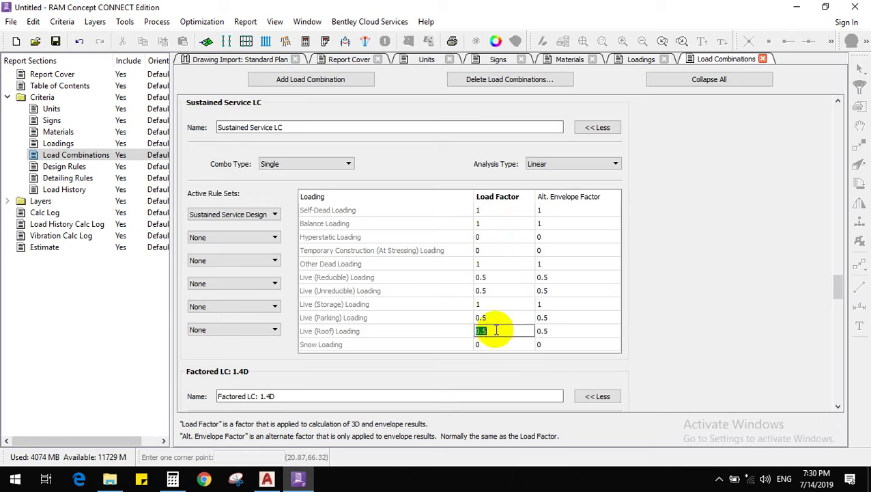
left_click(492, 304)
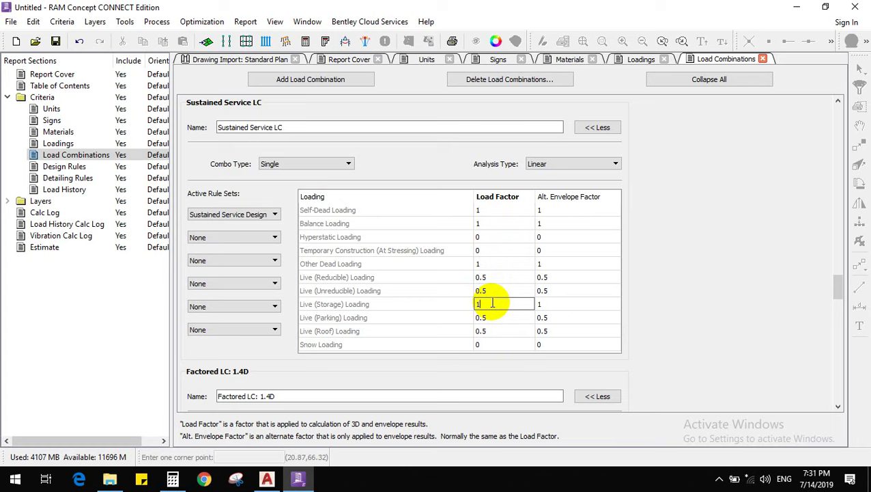
Find Factored LC: 1.4D and examine the self-dead loading's load factor and alternate envelope factor, comparing the combination with Sustained Service LC
scroll(492, 304, "down", 5)
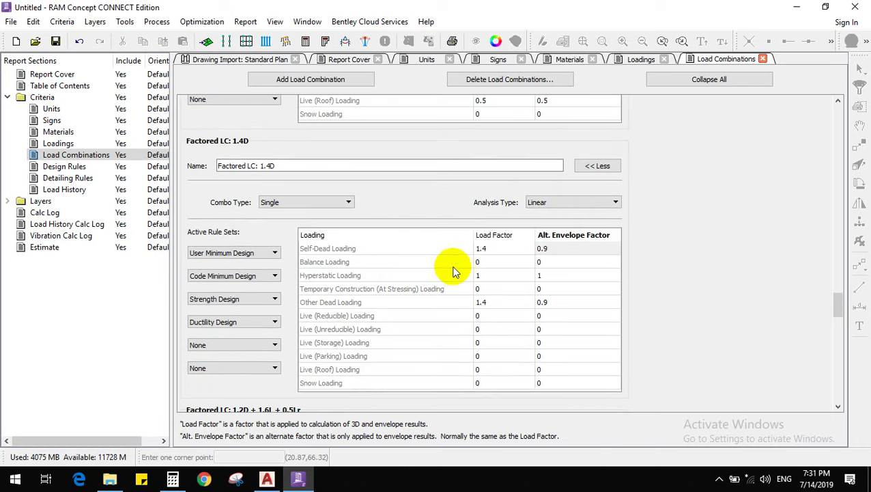
left_click(486, 249)
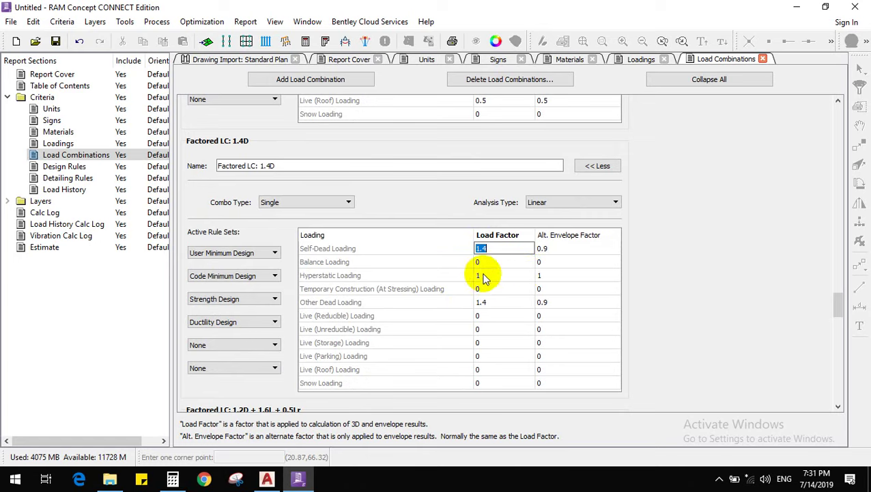
scroll(471, 273, "up", 5)
scroll(234, 248, "up", 2)
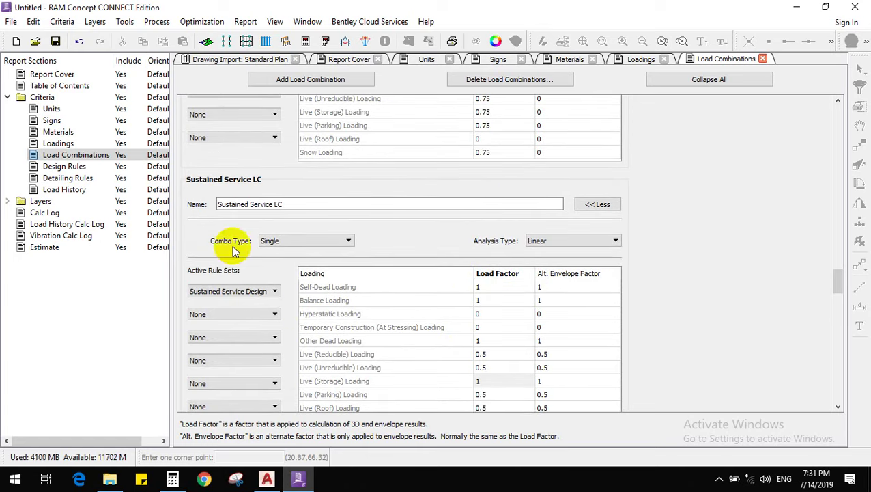
scroll(288, 195, "down", 4)
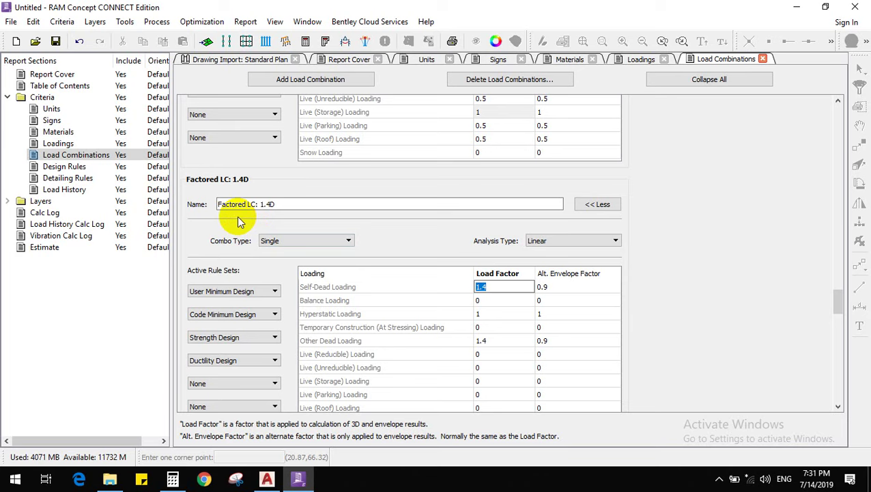
scroll(249, 228, "down", 2)
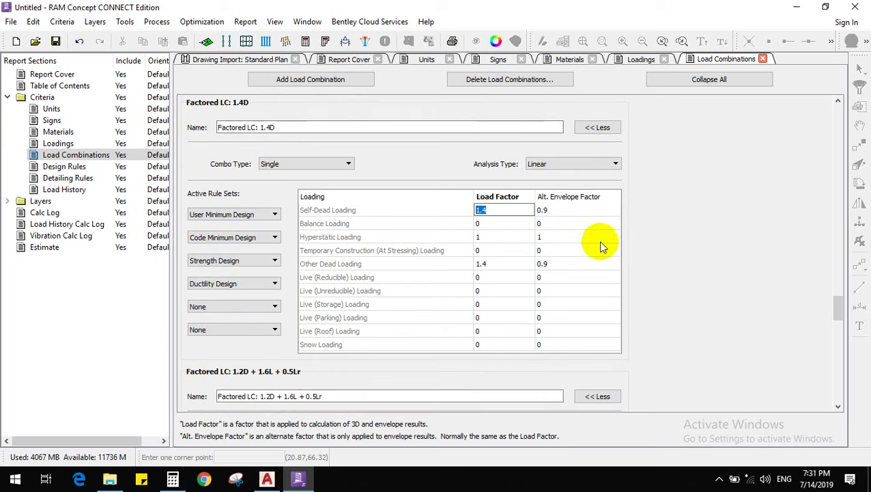
left_click(567, 211)
Find Factored LC: 1.2D + 1.6L + 0.5Lr and compare its dead and live load factors with the combination name
scroll(540, 293, "down", 5)
scroll(311, 239, "up", 3)
scroll(276, 217, "down", 5)
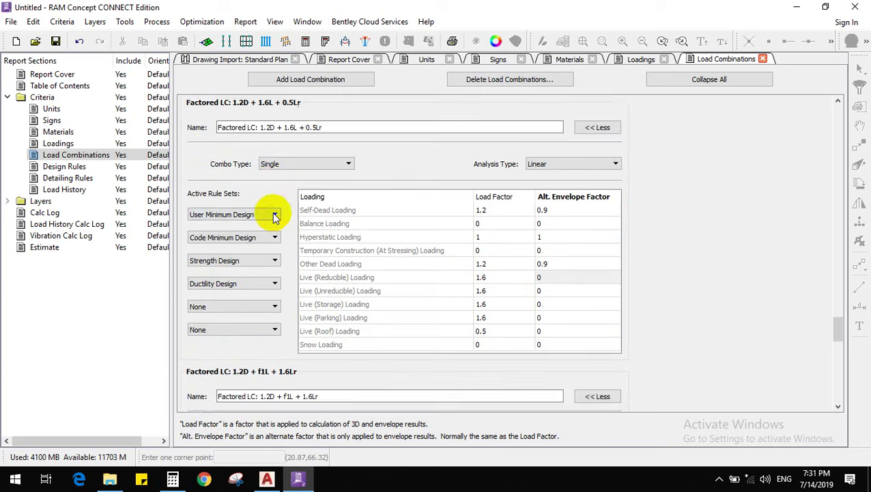
scroll(273, 212, "up", 1)
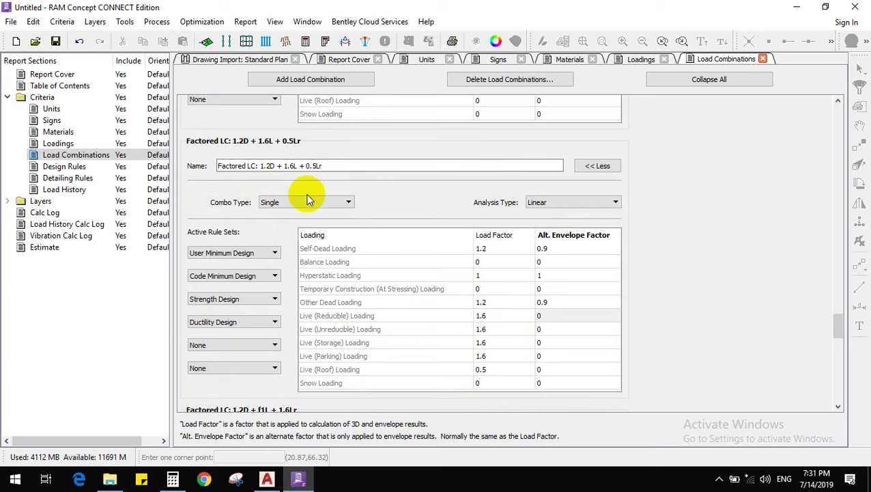
scroll(310, 198, "down", 2)
scroll(341, 233, "up", 1)
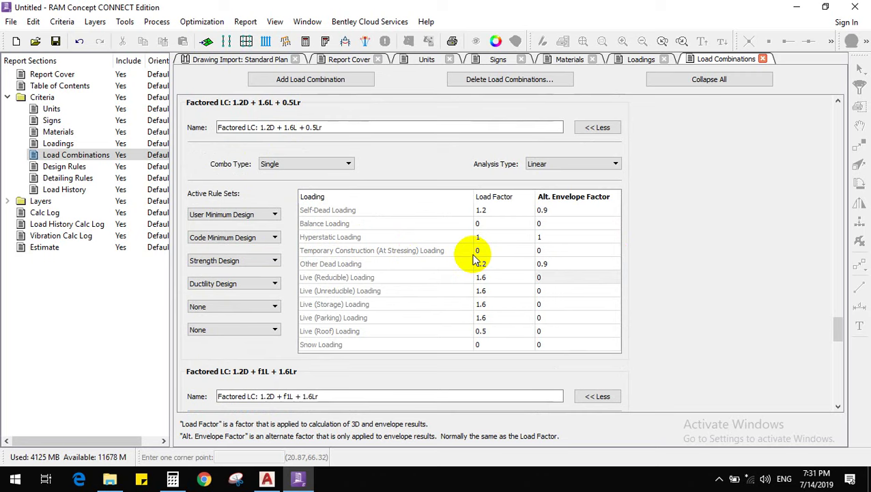
Look over the following factored load combinations, including 1.2D + f1L + 1.6Lr and 1.2D + 1.6L + 0.5S
scroll(519, 287, "down", 8)
scroll(513, 314, "down", 8)
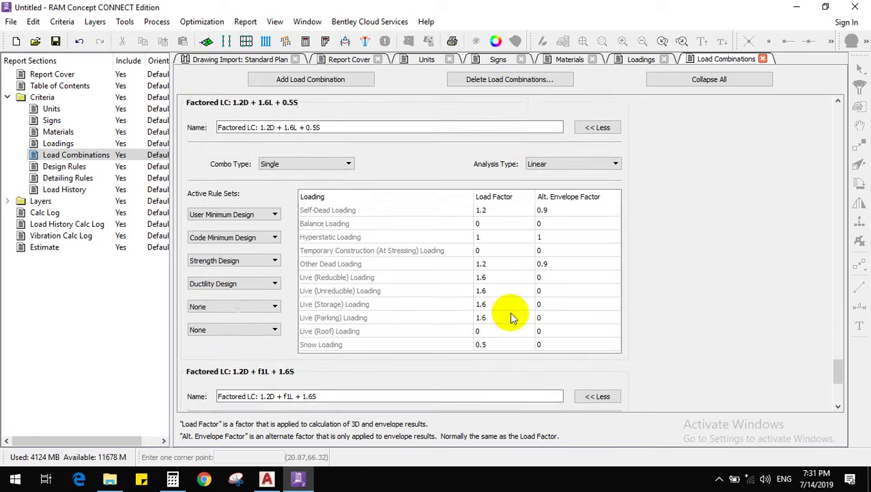
scroll(478, 372, "up", 20)
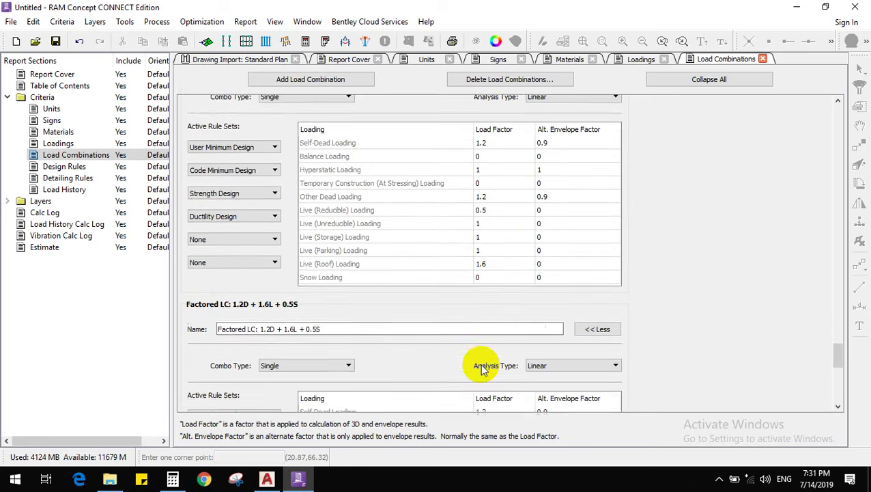
Look back through the load combinations to All Dead LC and view the prompt for adding a new combination without creating one
scroll(481, 369, "up", 20)
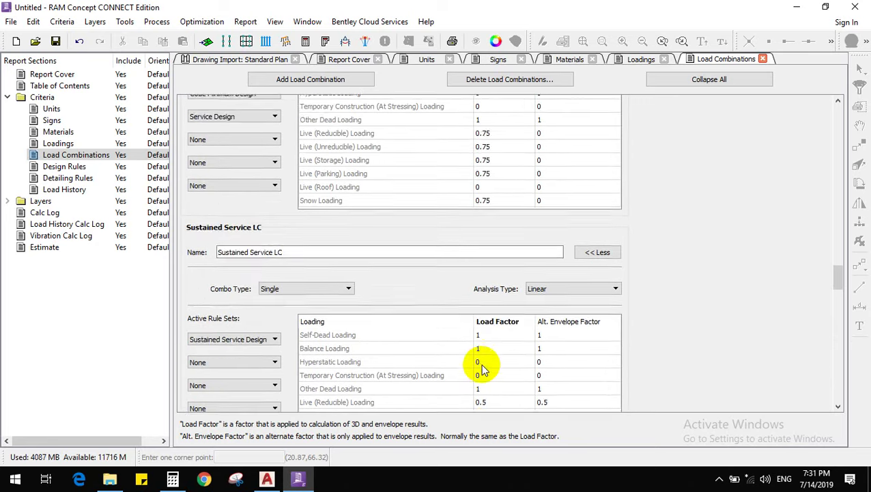
scroll(480, 369, "up", 10)
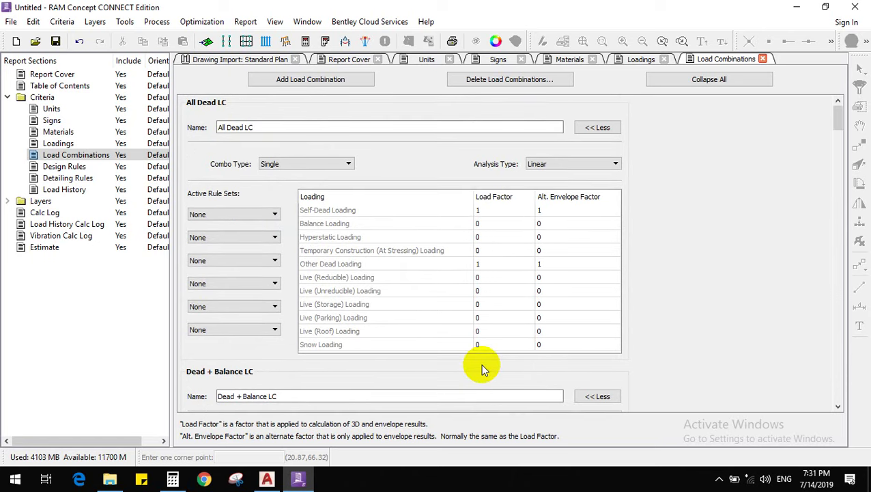
scroll(480, 369, "down", 15)
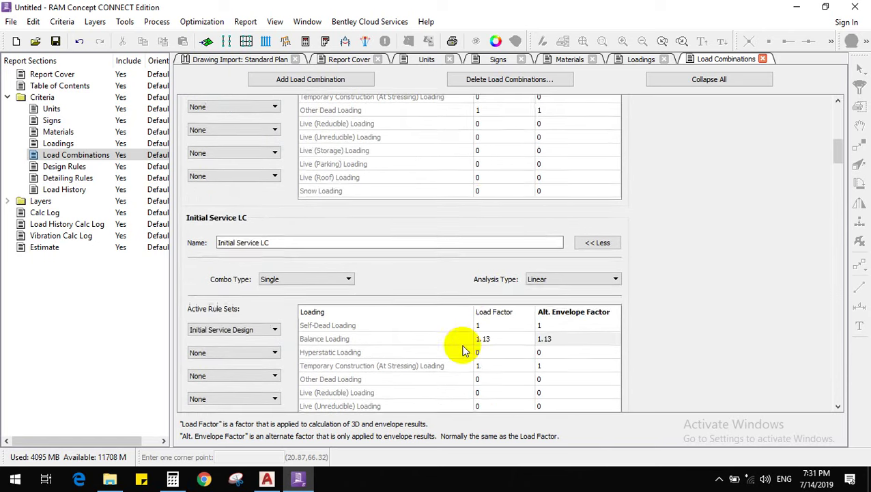
scroll(466, 346, "up", 15)
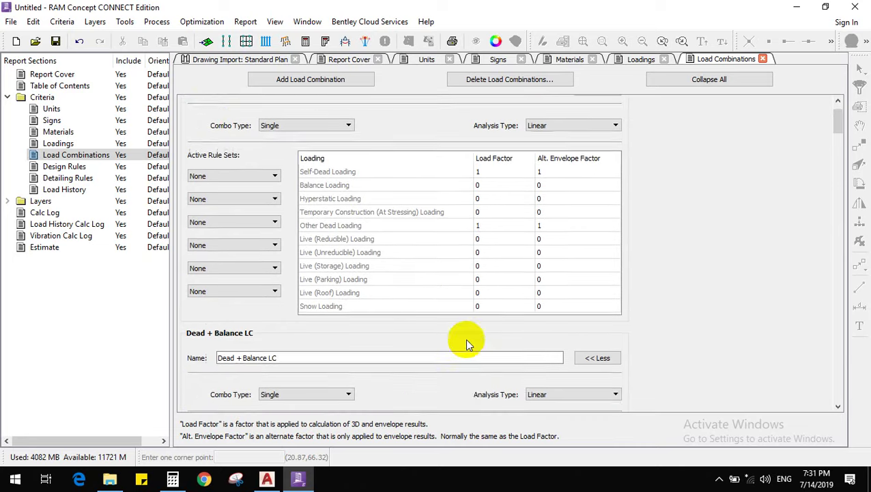
left_click(274, 81)
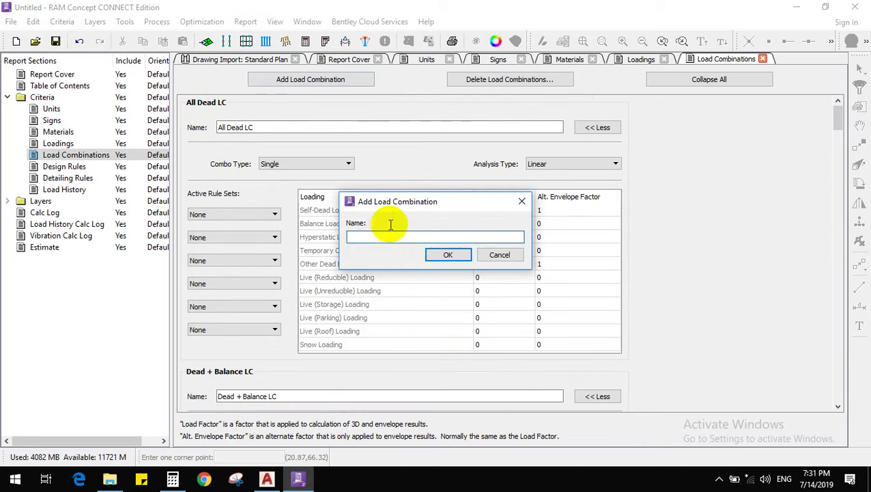
left_click(504, 256)
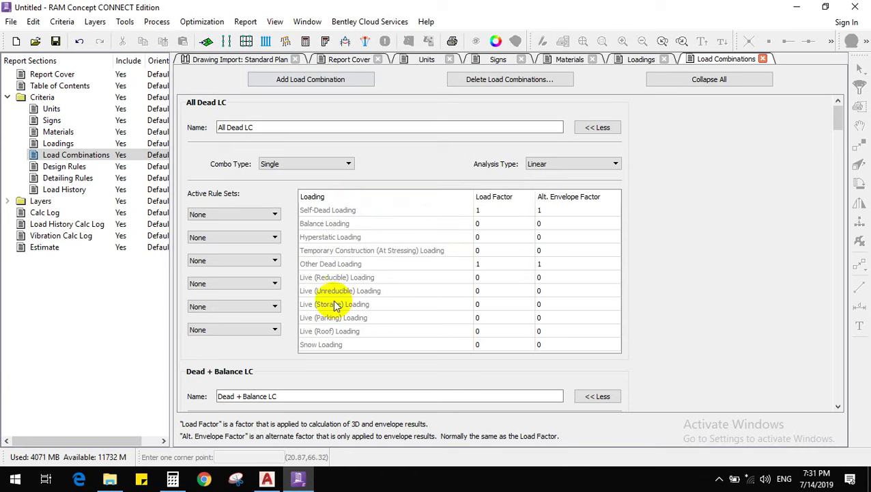
Compare the active rule sets of All Dead LC, Dead + Balance LC and Initial Service LC
scroll(266, 221, "down", 3)
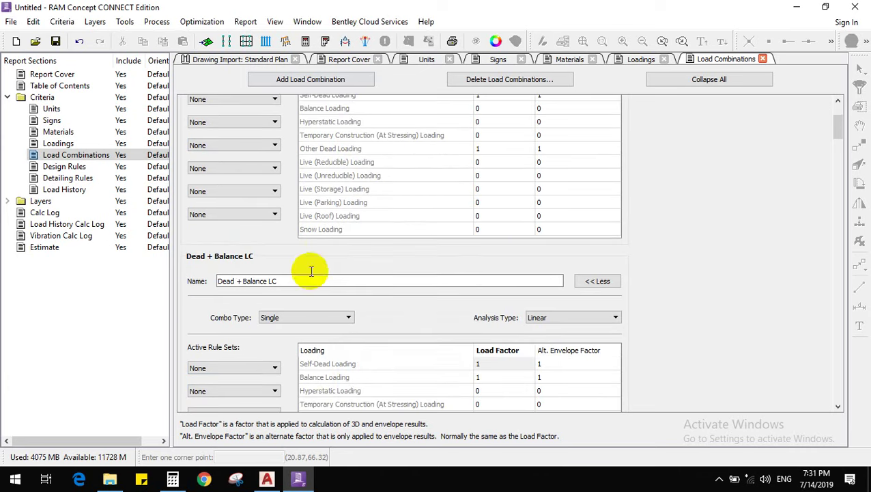
scroll(277, 365, "up", 3)
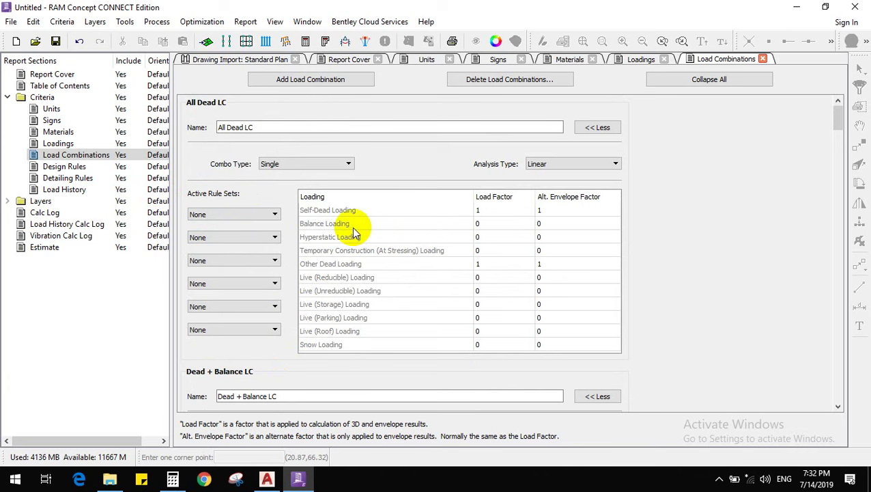
scroll(374, 233, "down", 6)
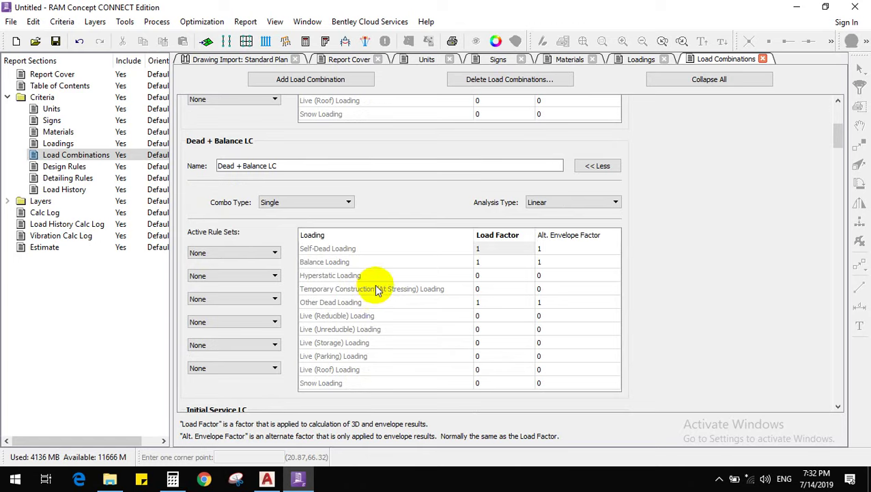
scroll(383, 283, "down", 6)
scroll(382, 283, "down", 1)
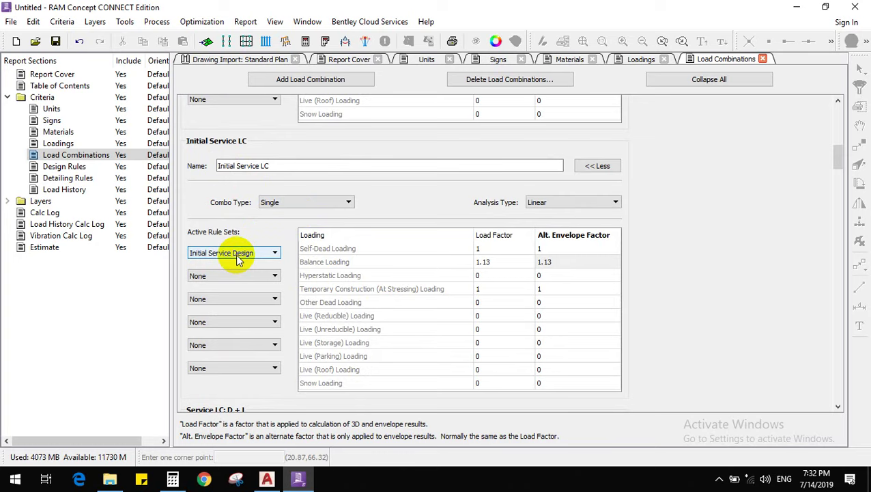
Examine the user minimum, code minimum and service design rule sets in Service LC: D + L, including the available rule set choices
scroll(294, 262, "down", 7)
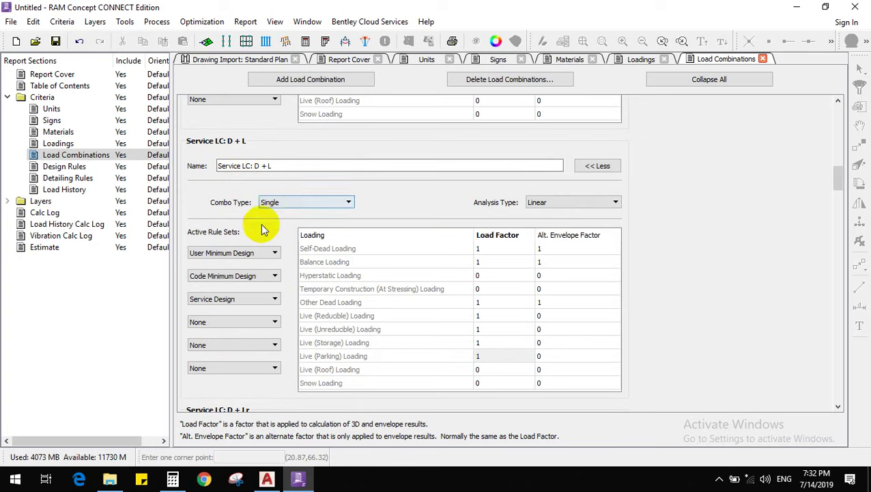
scroll(246, 232, "down", 2)
left_click(219, 179)
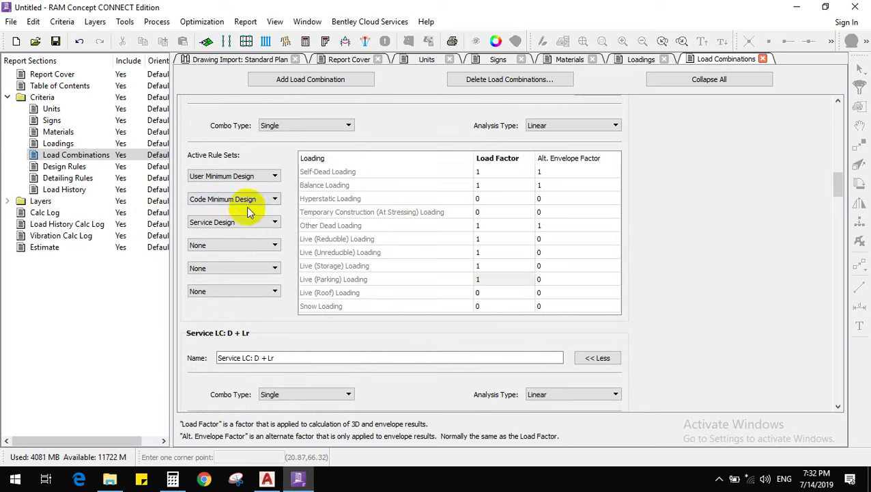
left_click(223, 201)
left_click(246, 220)
left_click(247, 220)
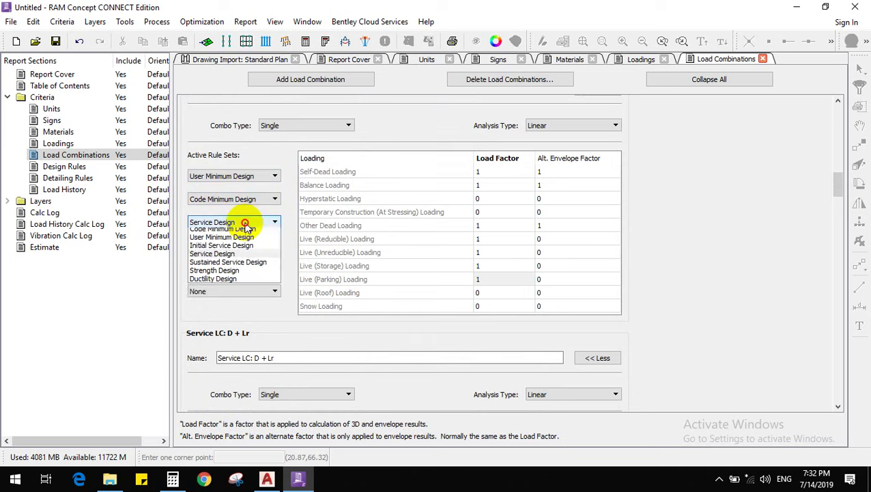
left_click(247, 227)
Try Strength Design, Initial Service Design and Service Design as the fourth active rule set of Service LC: D + L, and reset it to None
left_click(258, 246)
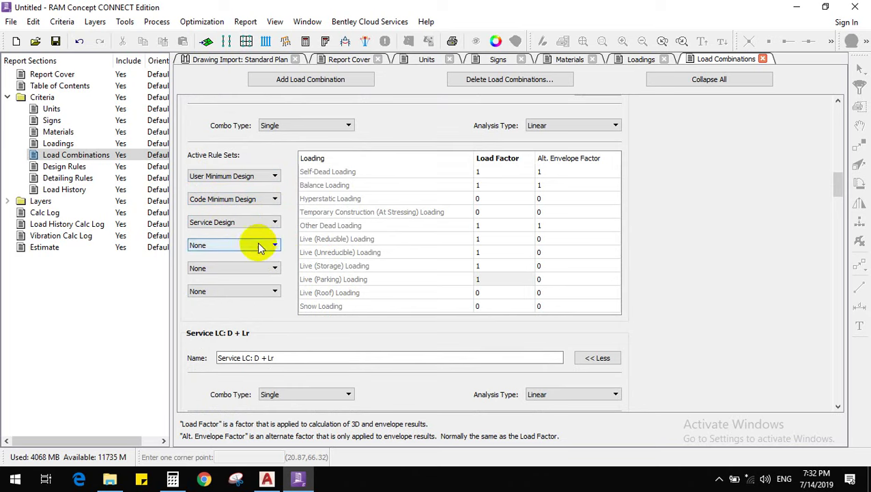
left_click(257, 249)
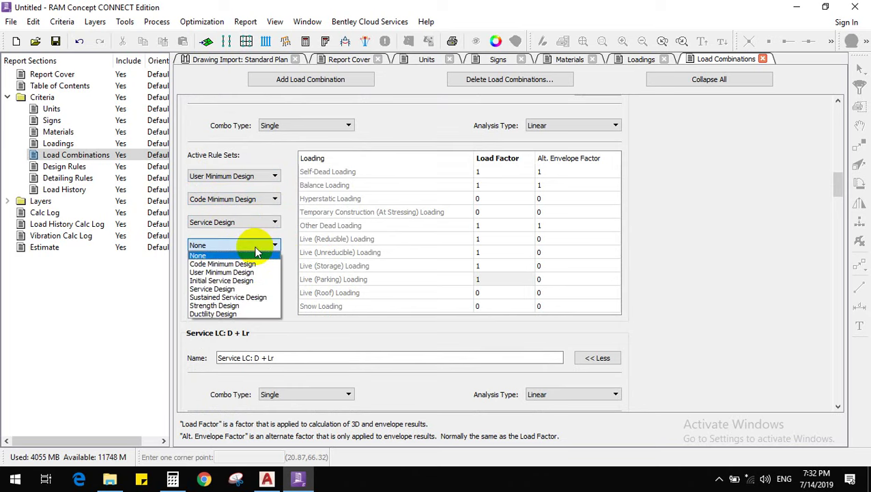
left_click(237, 305)
left_click(241, 244)
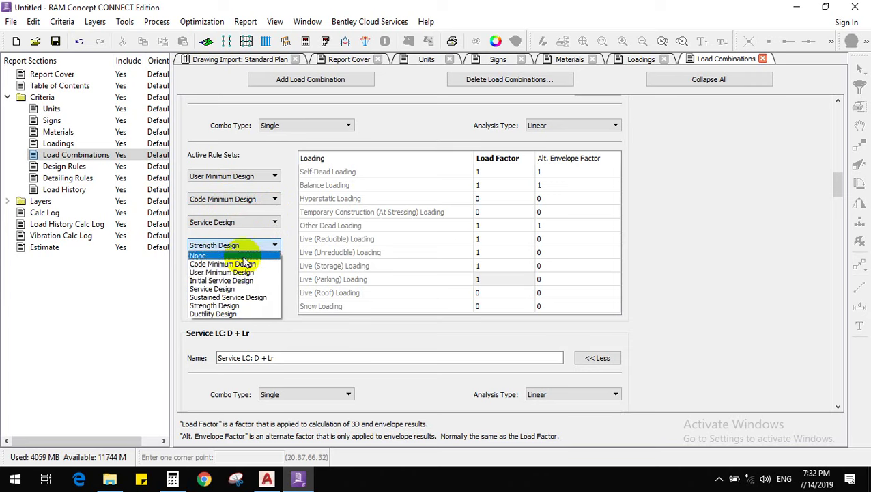
left_click(239, 280)
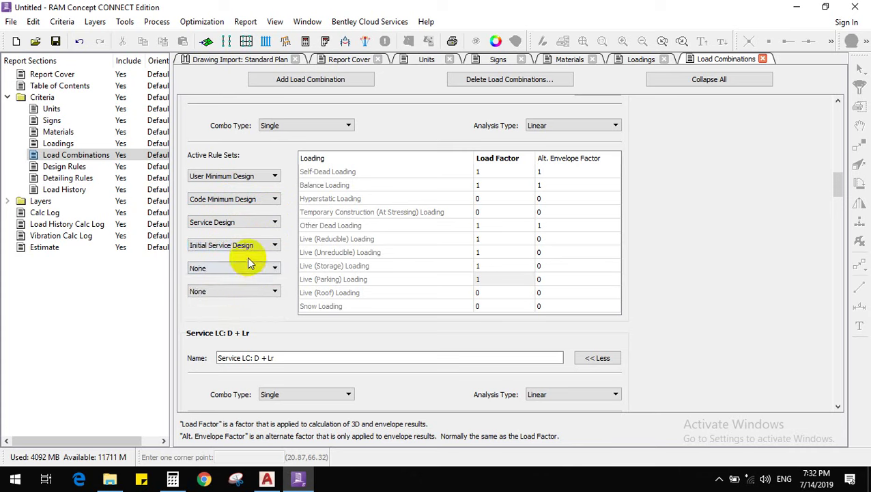
left_click(247, 246)
left_click(249, 289)
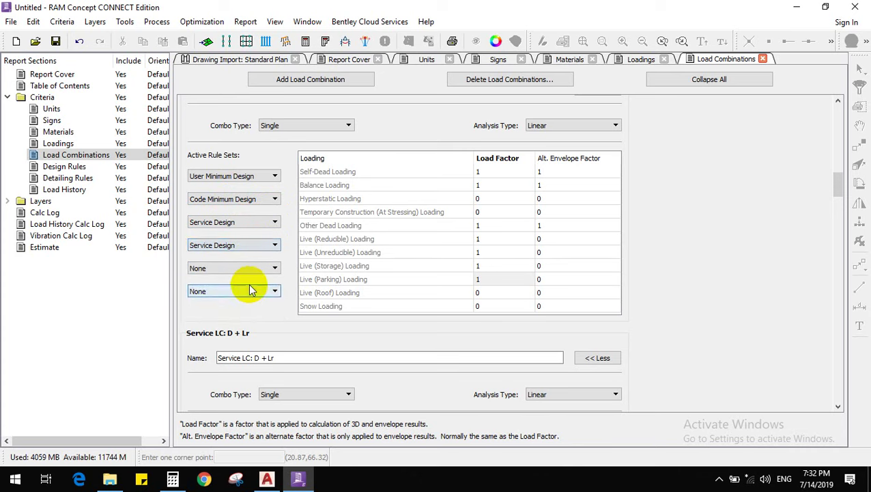
left_click(248, 246)
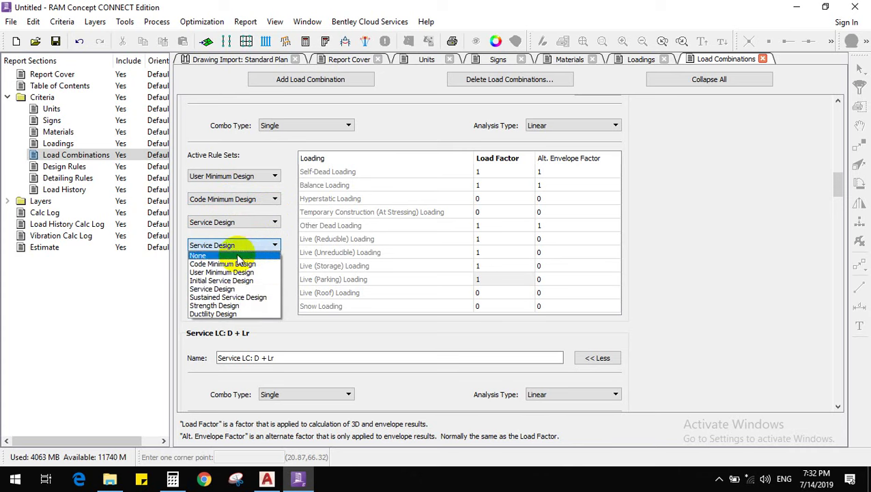
left_click(238, 256)
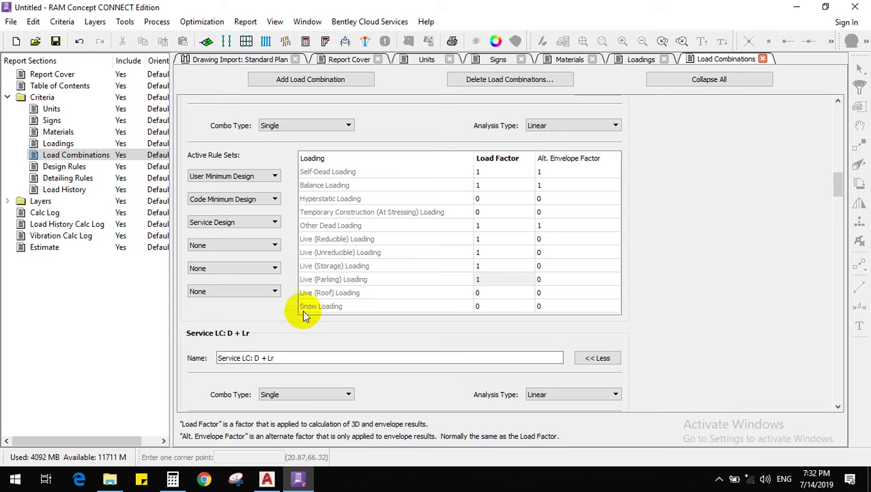
Open the Design Rules criteria and examine the Code Minimum Design rule set
left_click(97, 168)
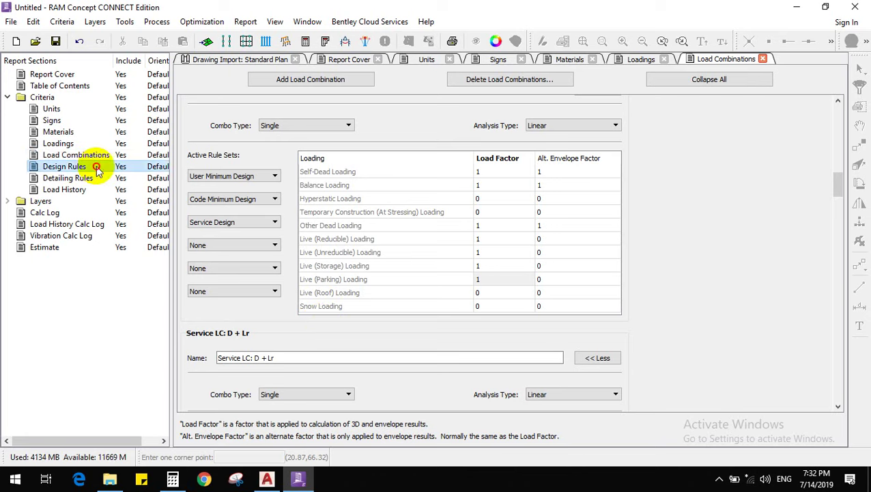
double_click(60, 166)
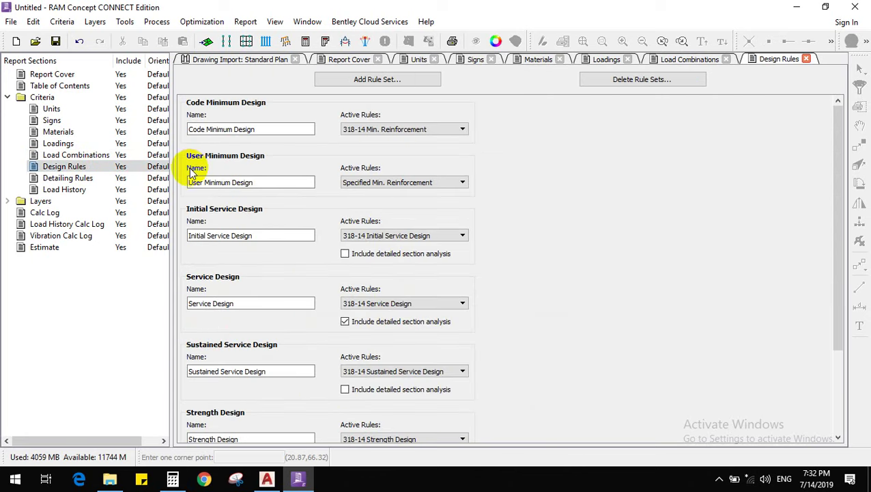
left_click(280, 129)
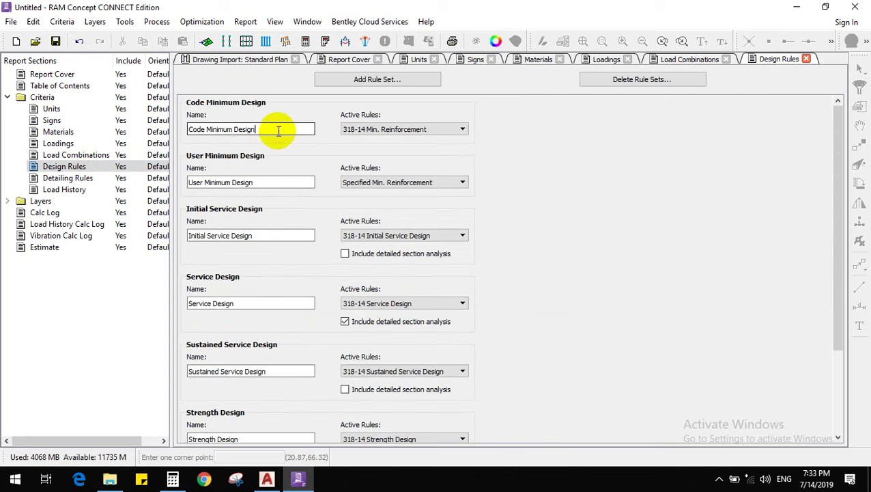
triple_click(282, 130)
left_click(284, 130)
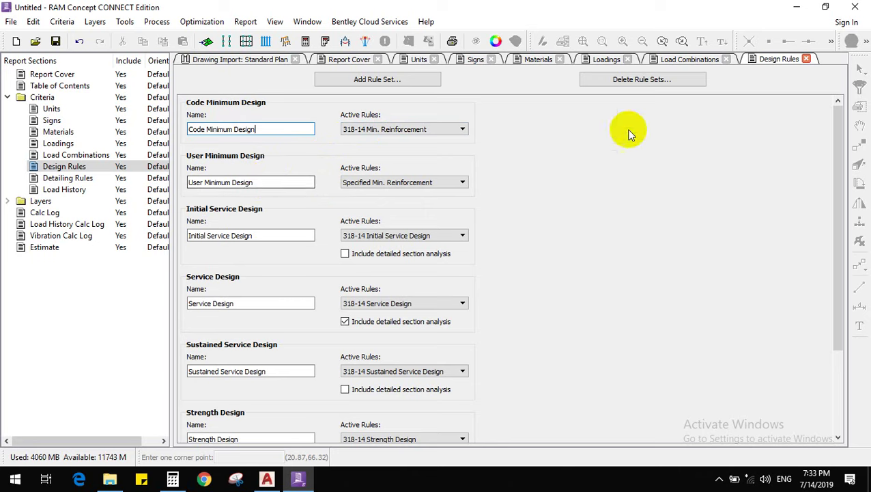
Return to the load combinations and compare the active rule sets of Factored LC: 1.4D with those of the service combinations
left_click(698, 59)
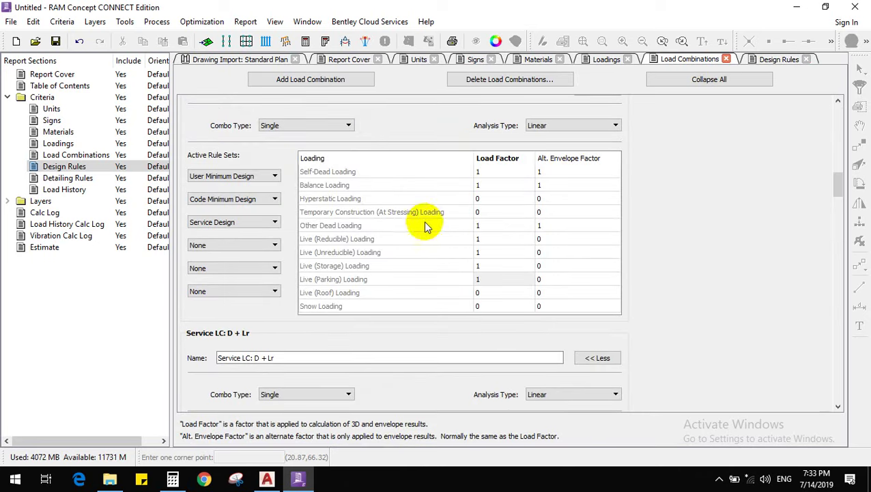
scroll(346, 248, "up", 1)
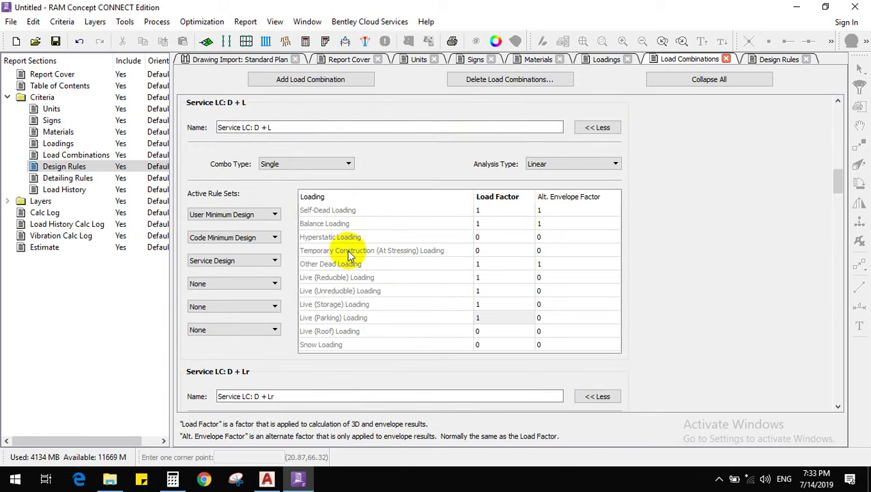
scroll(349, 254, "down", 20)
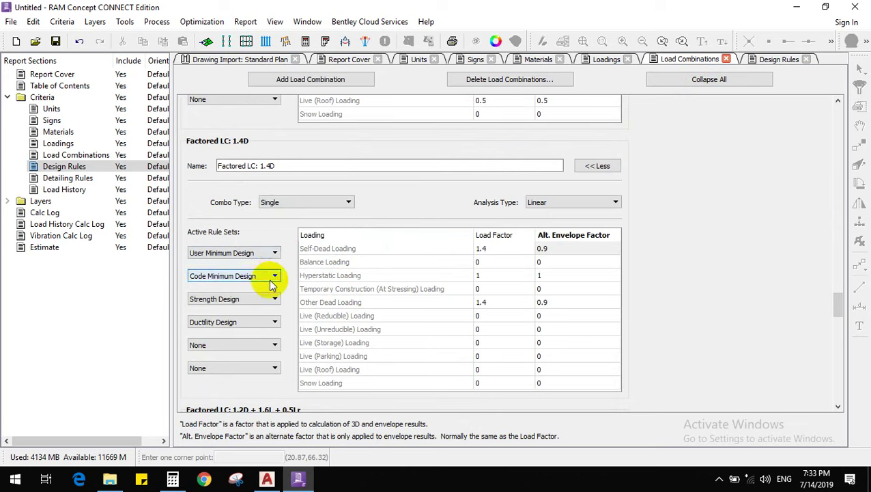
scroll(277, 277, "down", 10)
scroll(273, 284, "up", 2)
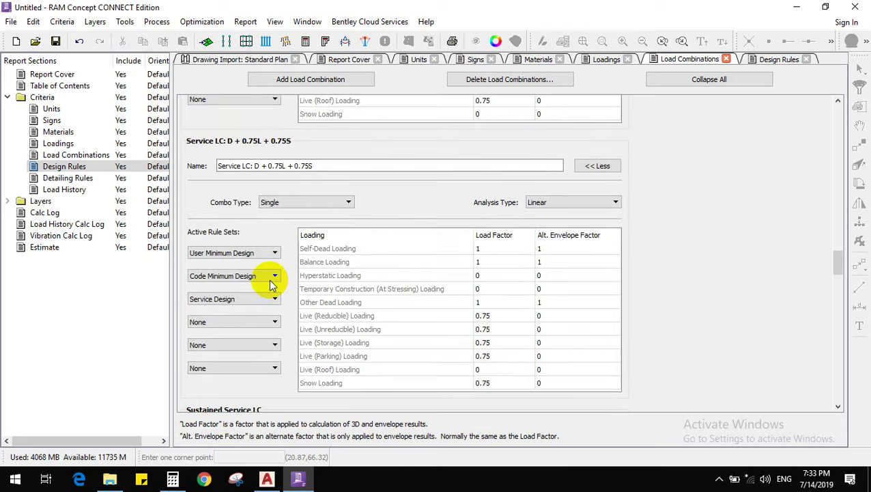
scroll(273, 285, "up", 4)
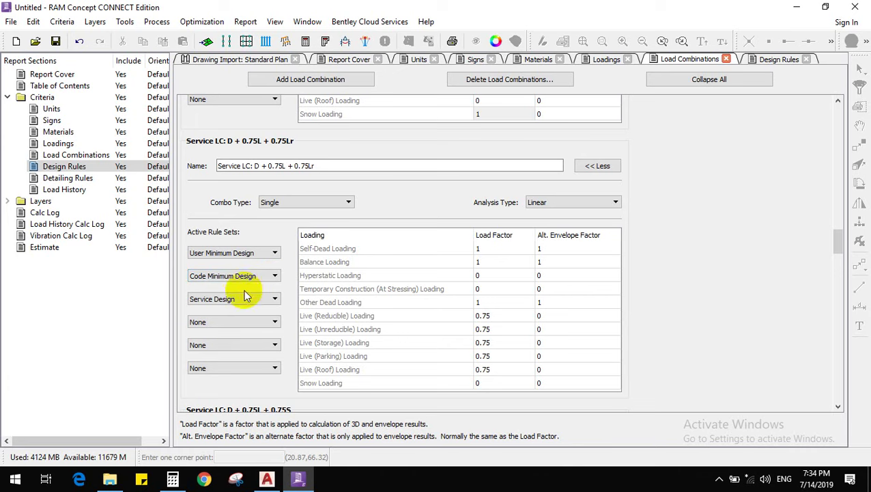
Switch to Adobe Acrobat by opening Final PT4 from the PT Course folder, and look back through the pages before the PT deflection stages section
left_click(110, 480)
left_click(341, 129)
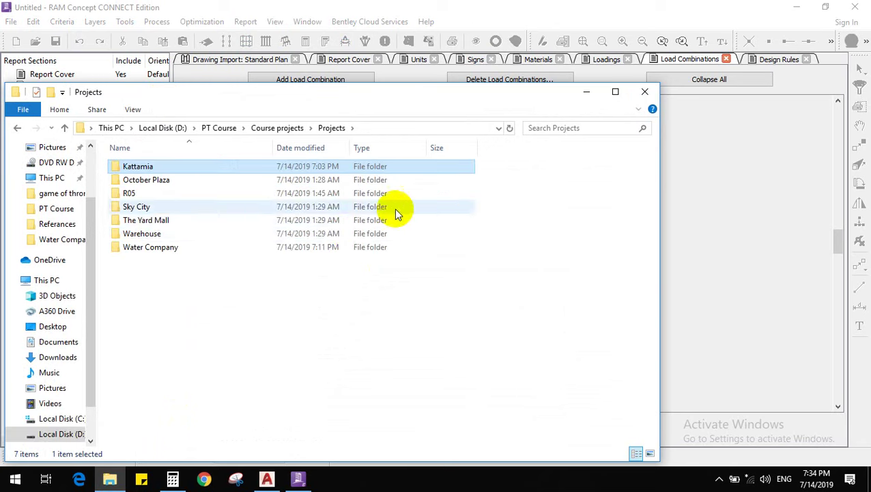
left_click(232, 129)
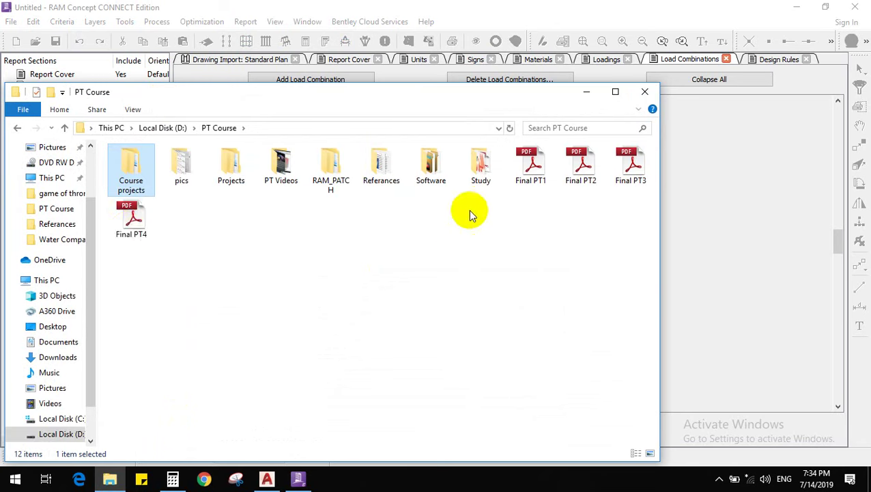
double_click(142, 217)
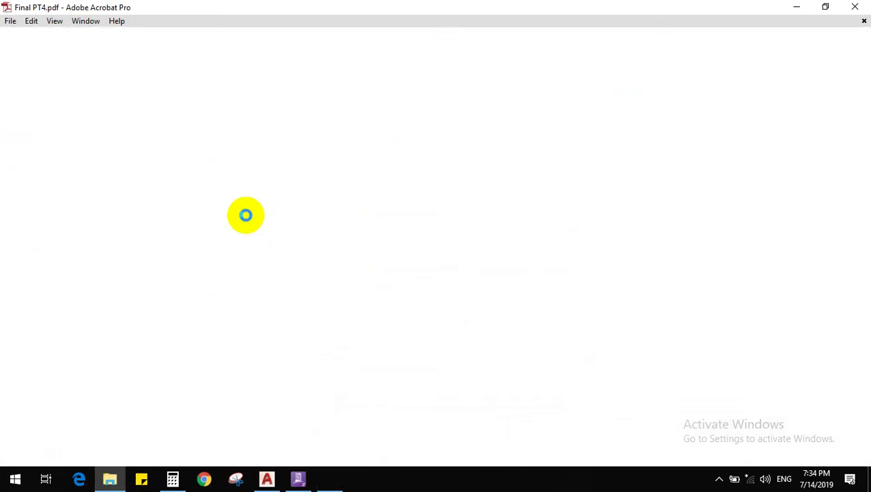
left_click_drag(866, 179, 822, 414)
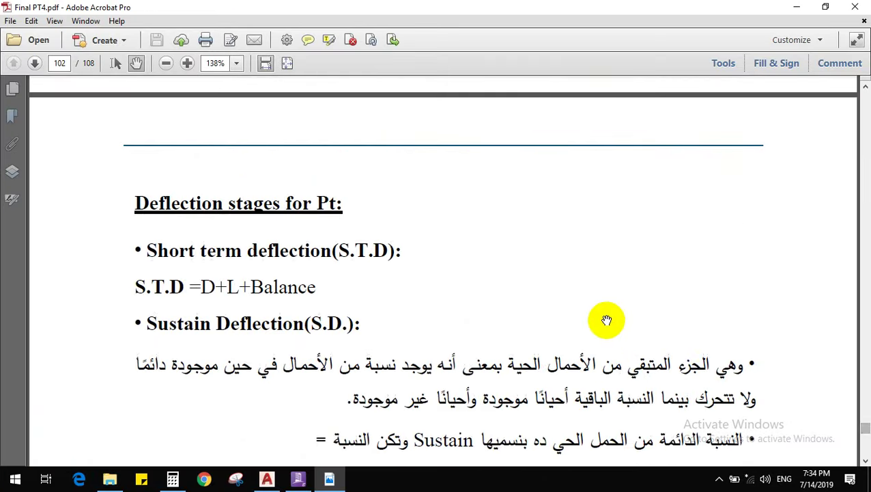
scroll(604, 321, "up", 10)
scroll(602, 321, "up", 10)
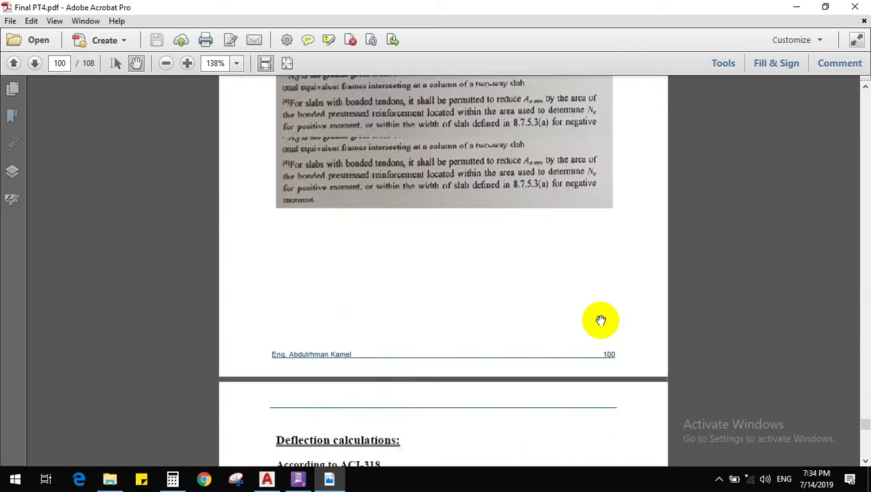
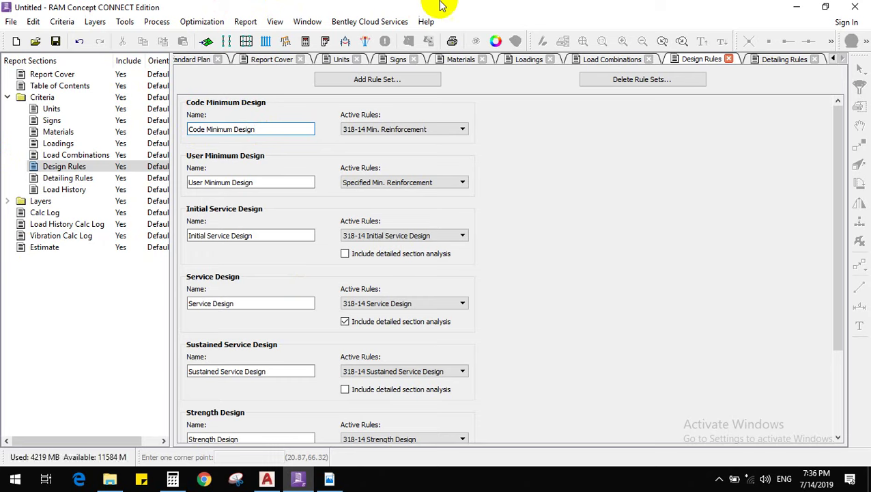
Return to the load combinations and review the active rule sets and load factors of the Service LC combinations
left_click(593, 60)
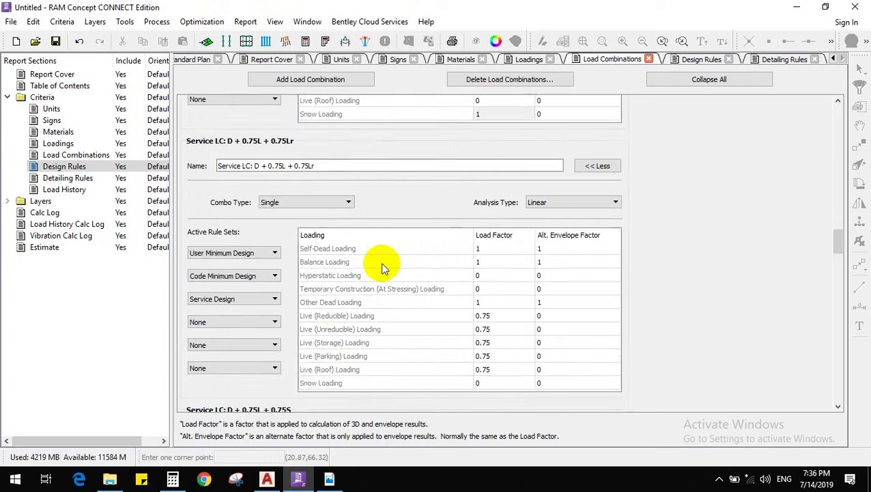
scroll(343, 270, "down", 10)
scroll(343, 270, "up", 2)
scroll(344, 276, "down", 9)
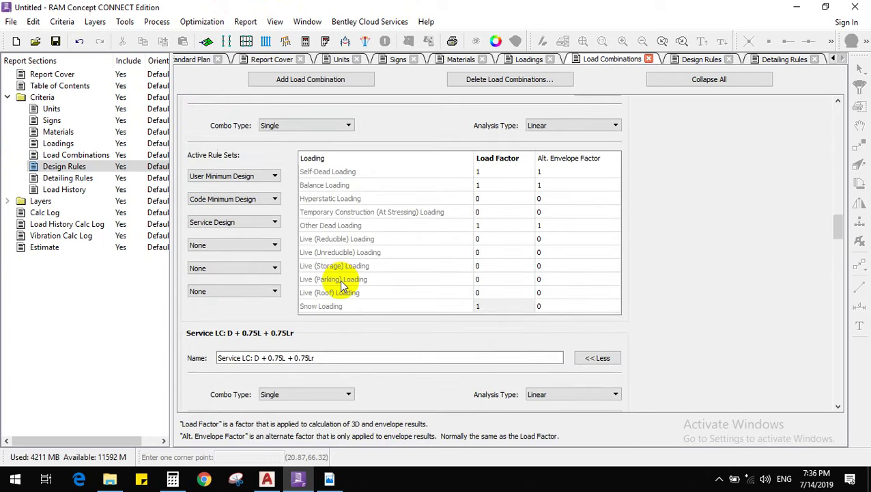
scroll(346, 287, "up", 3)
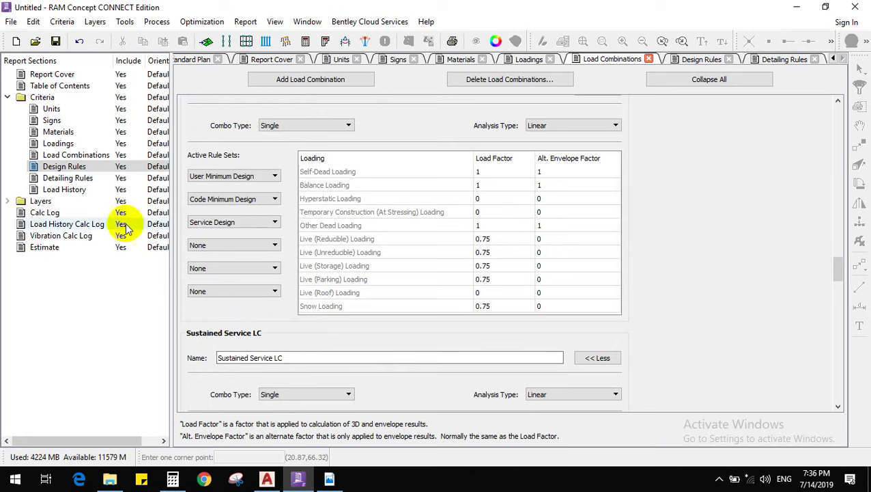
In the Design Rules criteria, set the active rules of the Service Design rule set to 318-14 Sustained Service Design
left_click(85, 168)
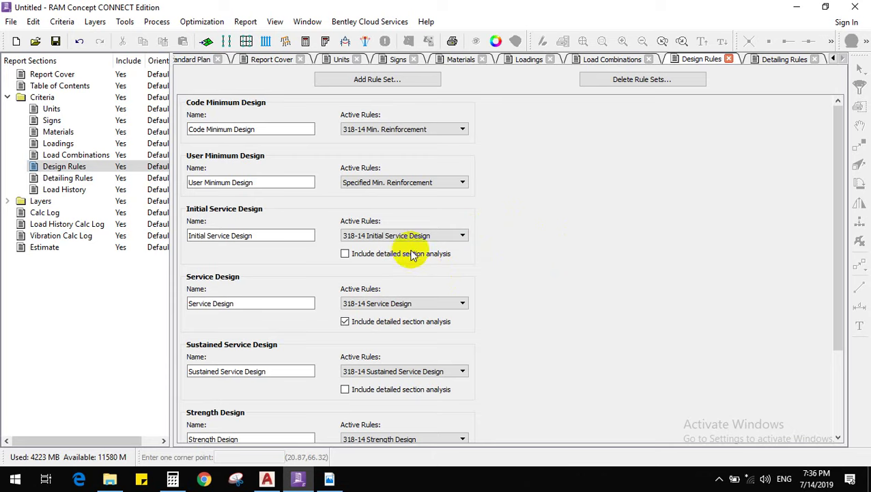
scroll(412, 250, "down", 3)
scroll(412, 225, "up", 3)
left_click(402, 305)
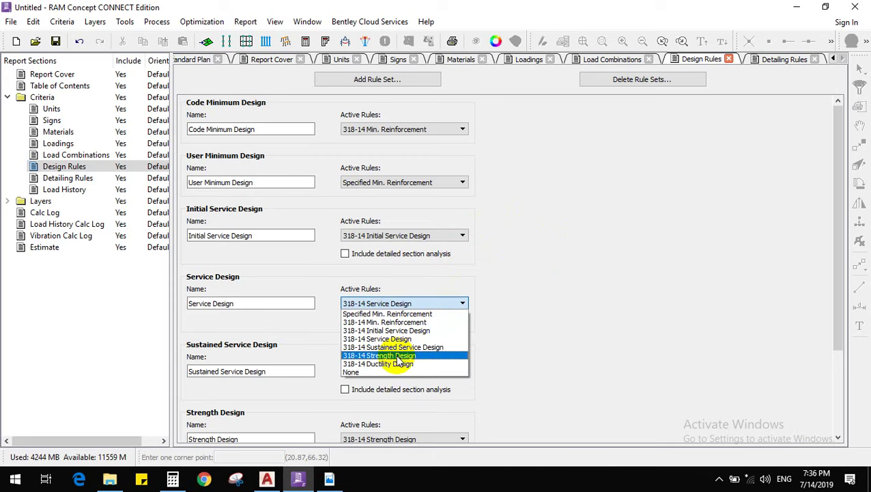
left_click(395, 347)
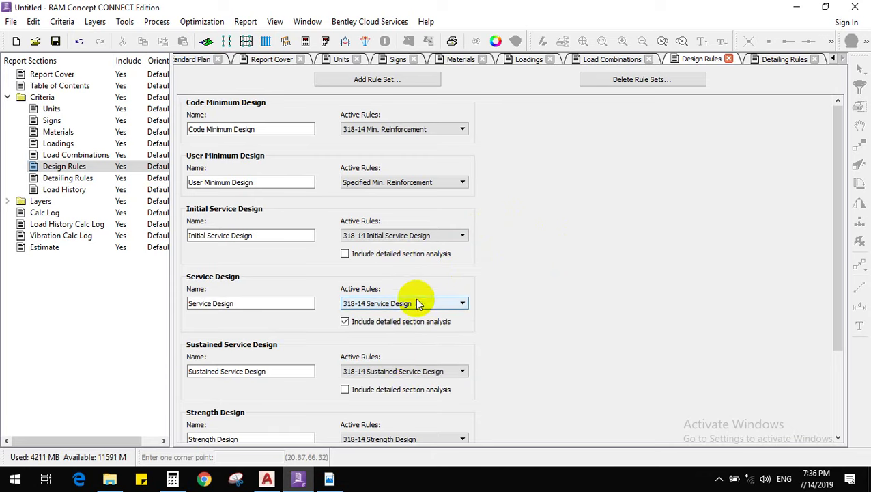
scroll(415, 301, "down", 1)
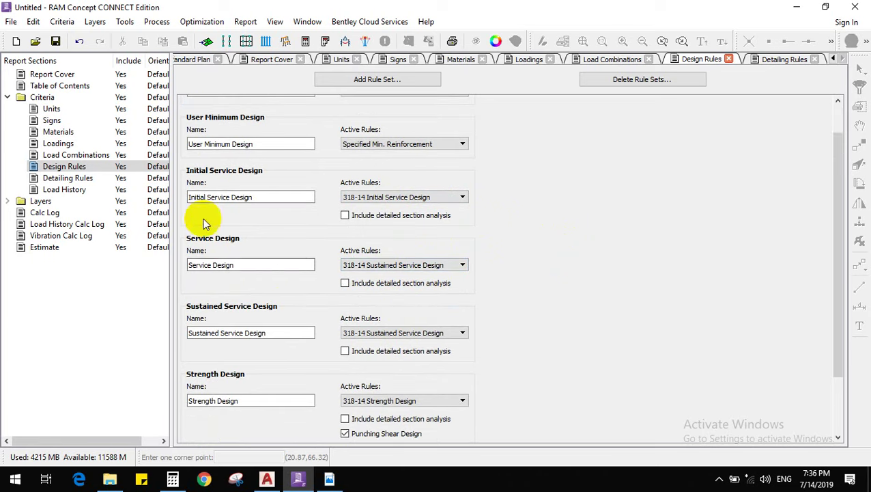
Examine the Detailing Rules and the Load History steps, and collapse the Criteria section of the report tree
left_click(63, 179)
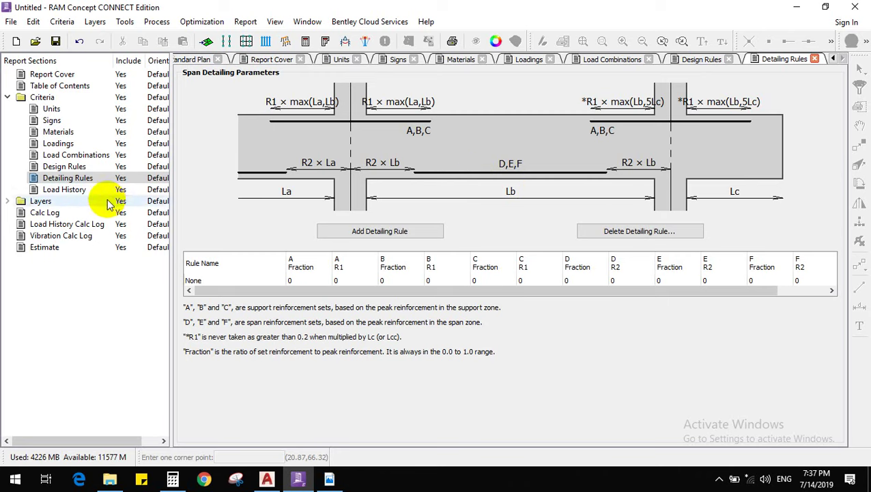
left_click(84, 190)
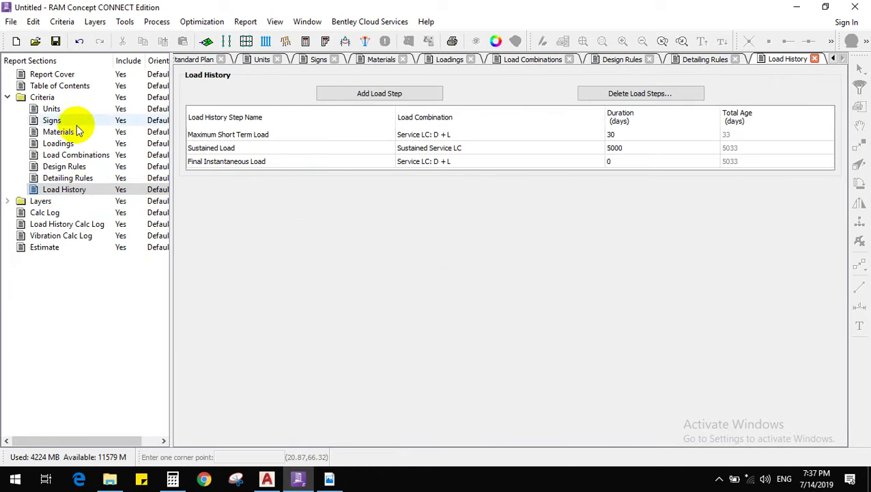
left_click(6, 98)
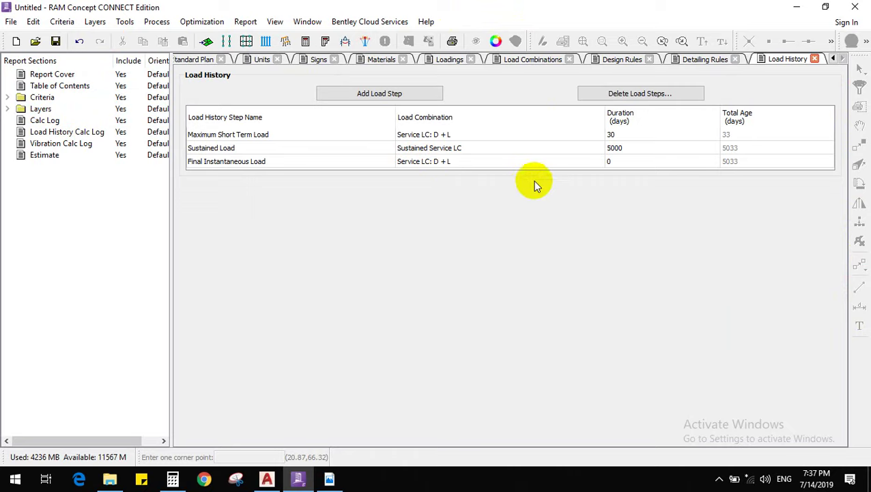
Restore the program window from full screen and move and resize it to cover nearly the whole desktop
left_click(825, 8)
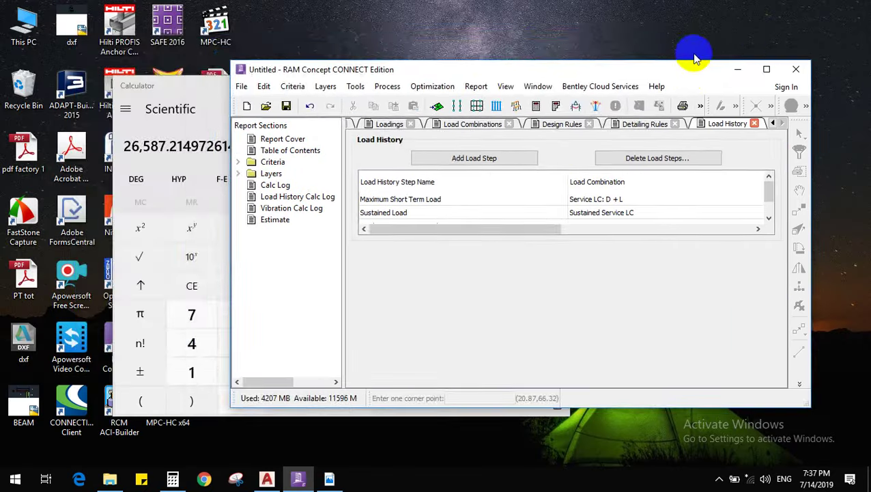
left_click_drag(686, 66, 537, 39)
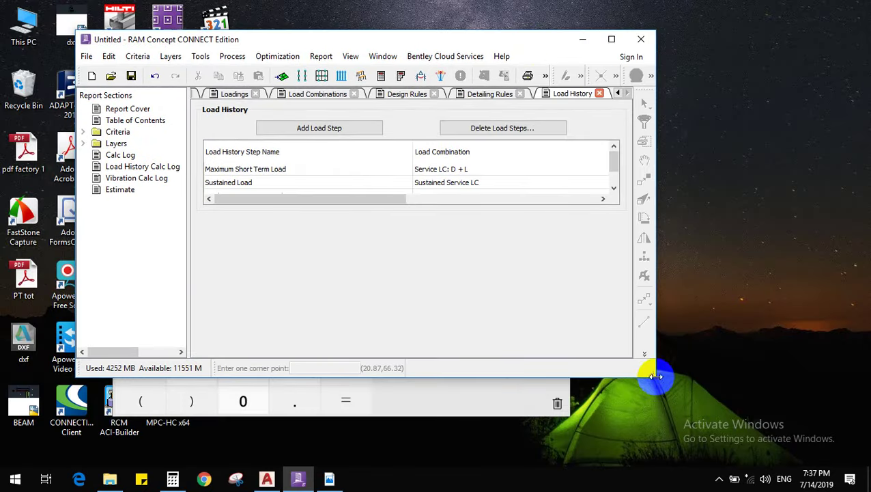
left_click_drag(656, 377, 852, 467)
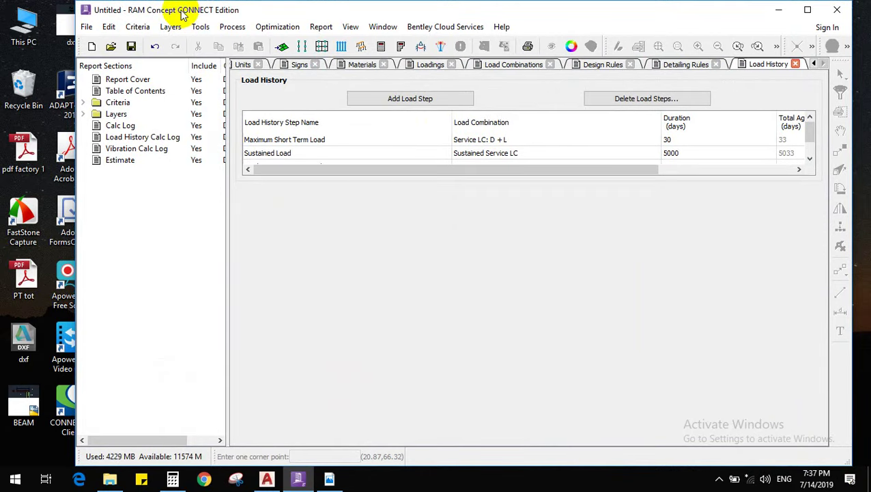
left_click_drag(174, 11, 97, 8)
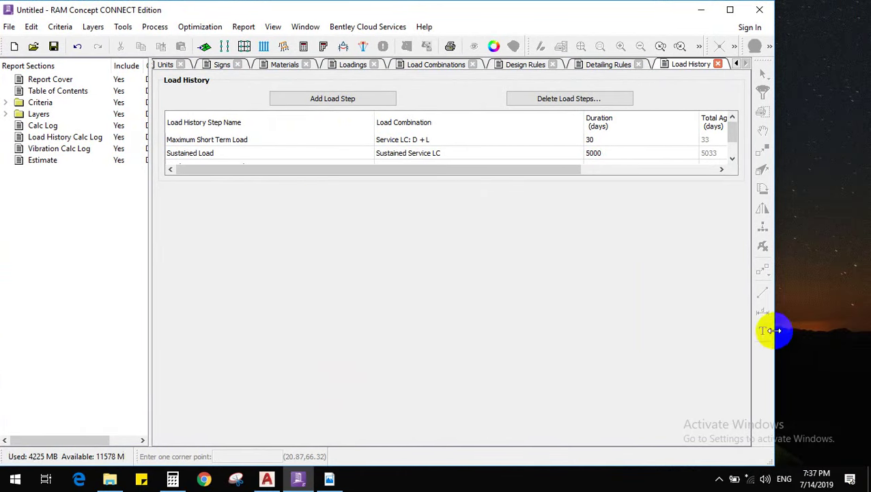
left_click_drag(774, 330, 853, 345)
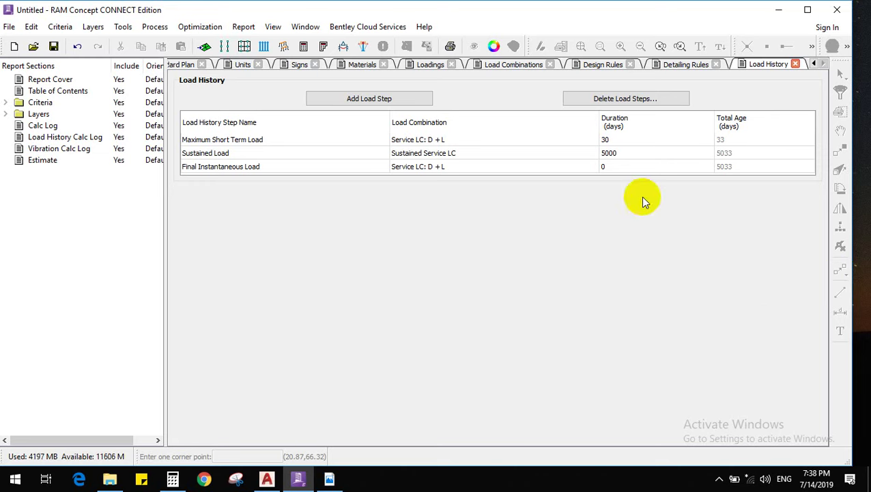
Open the Standard Plan of the Drawing Import layer and bring the imported slab drawing into view
left_click(81, 30)
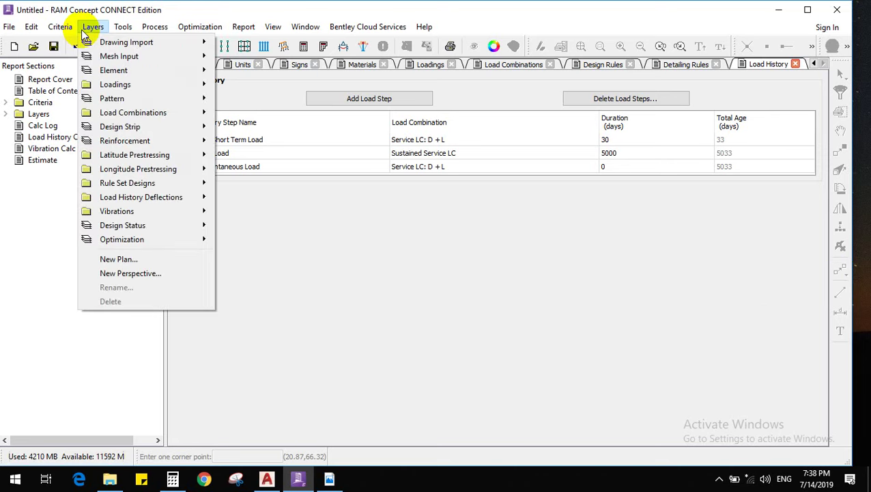
mouse_move(154, 43)
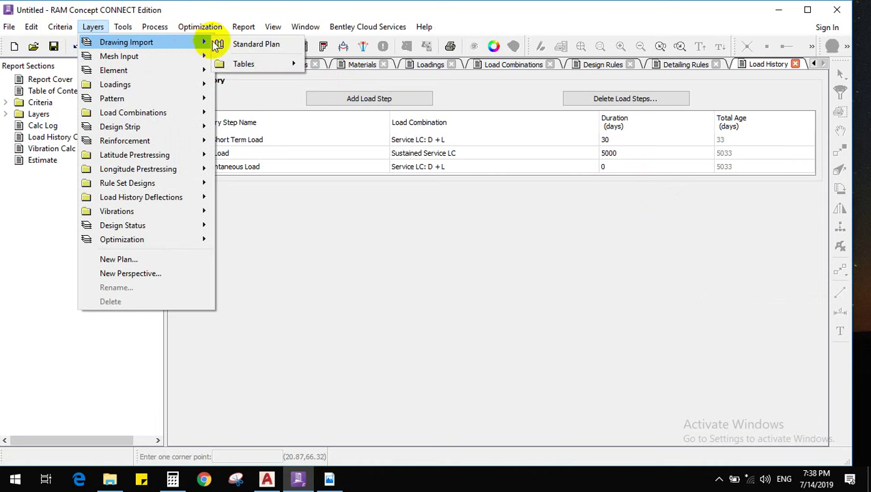
left_click(241, 44)
scroll(575, 304, "up", 3)
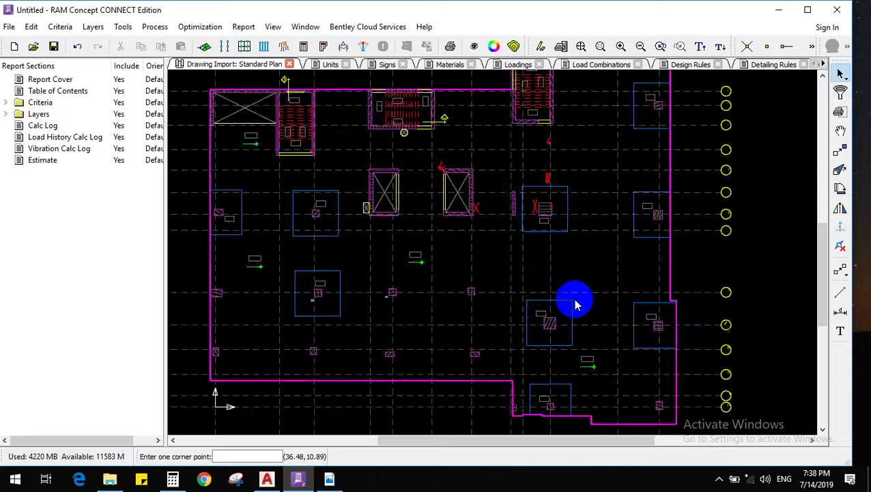
scroll(576, 301, "down", 6)
scroll(605, 272, "up", 3)
scroll(635, 236, "up", 2)
Try deleting a group of eight horizontal grid lines from the imported plan, undo the deletion and clear the selection
left_click(668, 181)
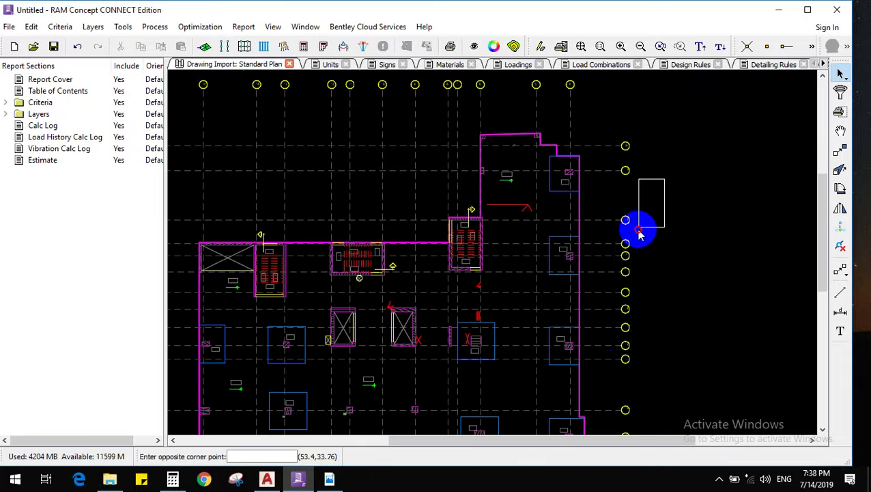
left_click(612, 350)
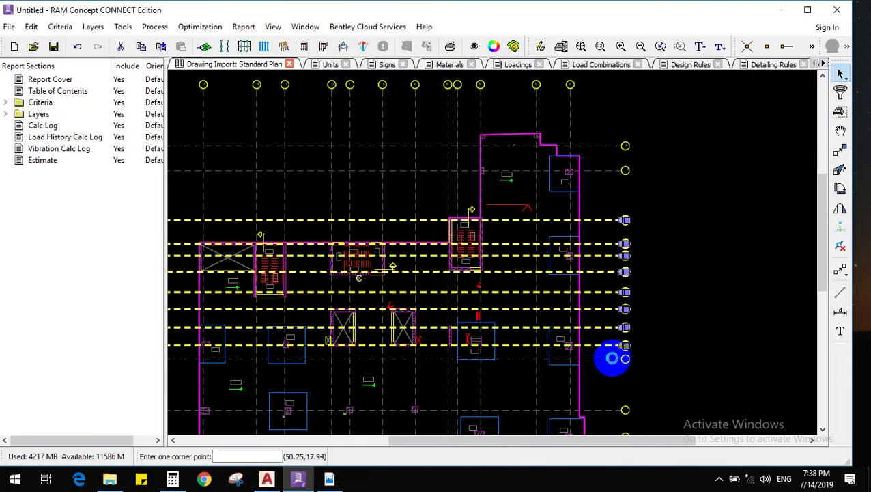
key("Delete")
key("ctrl+z")
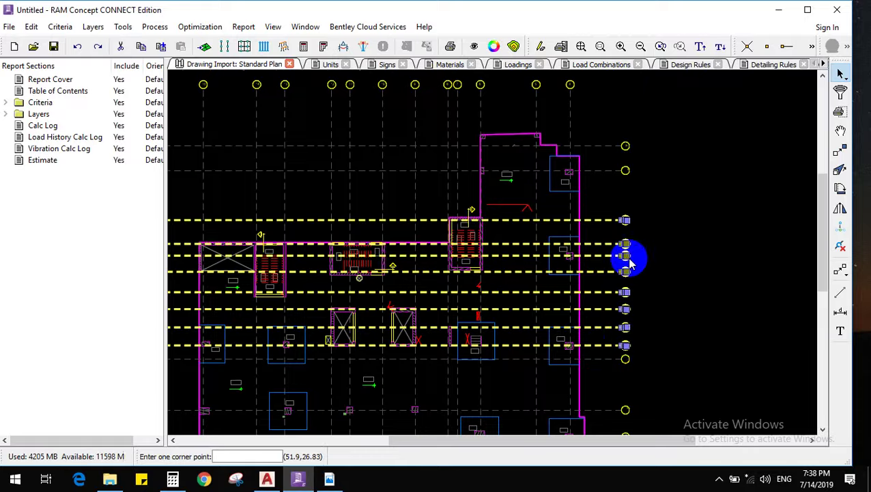
scroll(623, 175, "down", 2)
scroll(644, 187, "up", 4)
left_click(676, 213)
left_click(647, 227)
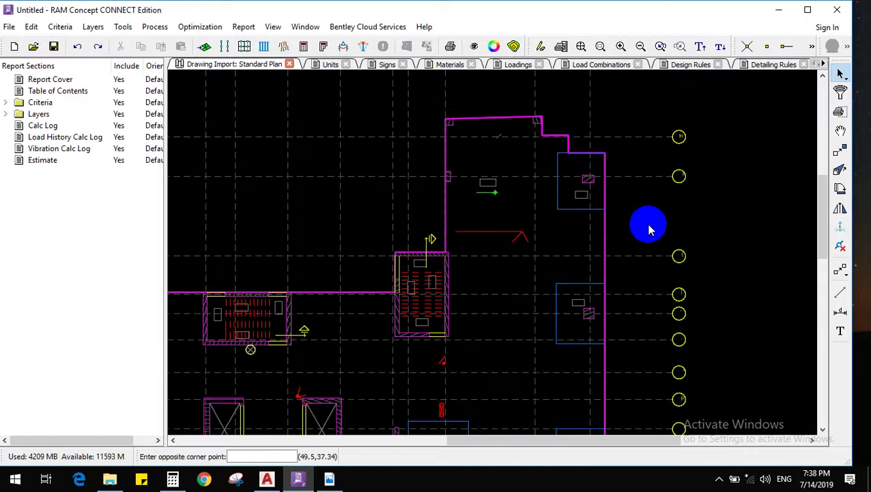
scroll(672, 236, "down", 4)
scroll(622, 418, "up", 3)
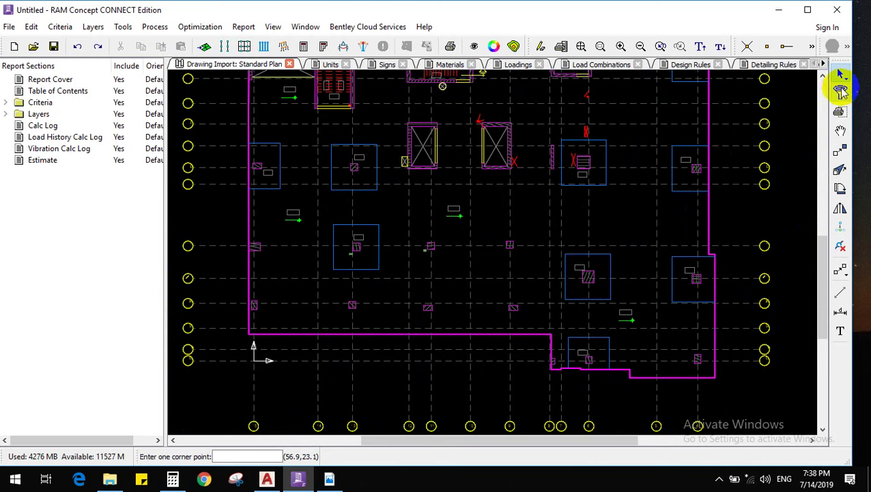
View the variants of the selection tool and open the Selection Filter with nothing selected, closing it without changes
left_click(844, 76)
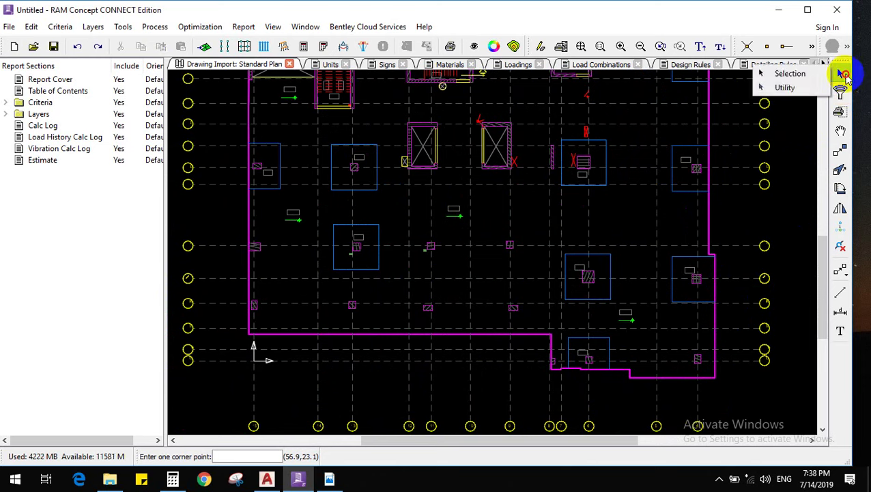
left_click(842, 77)
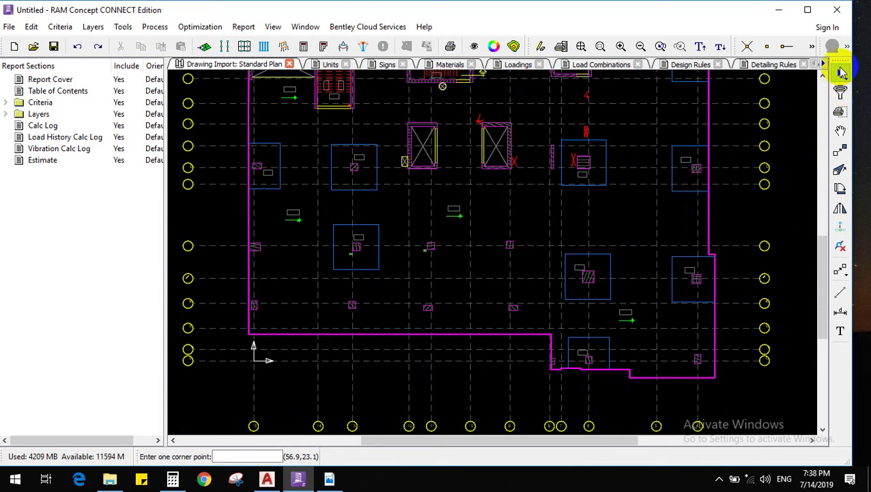
left_click(840, 93)
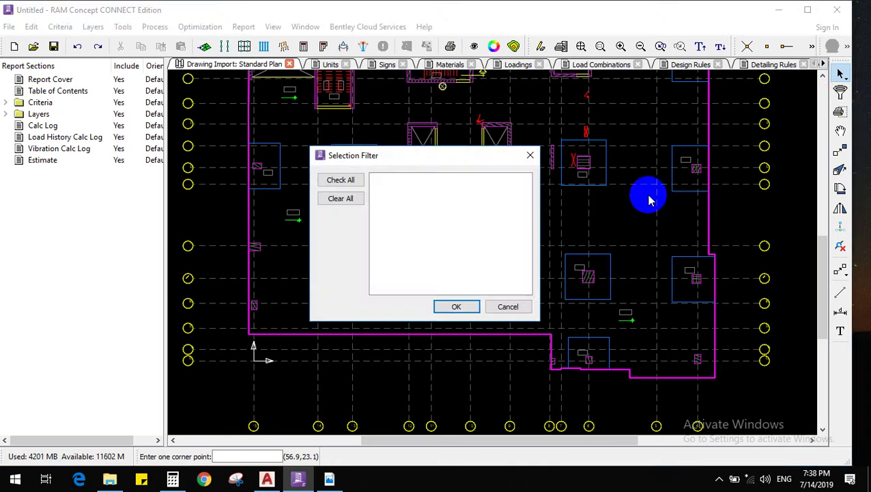
left_click(525, 156)
Select the entire imported plan with a selection window, and view the selected items' properties without changing them
scroll(519, 297, "down", 3)
scroll(519, 297, "down", 2)
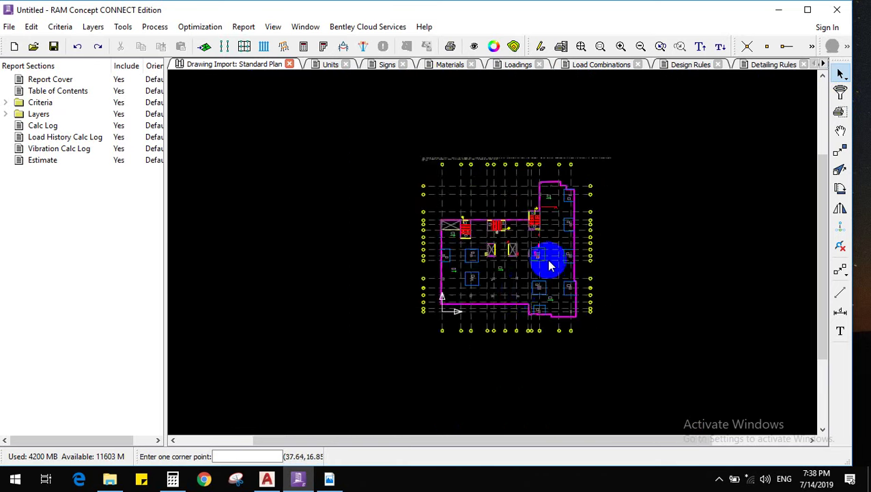
scroll(550, 263, "up", 1)
left_click(727, 116)
left_click(323, 386)
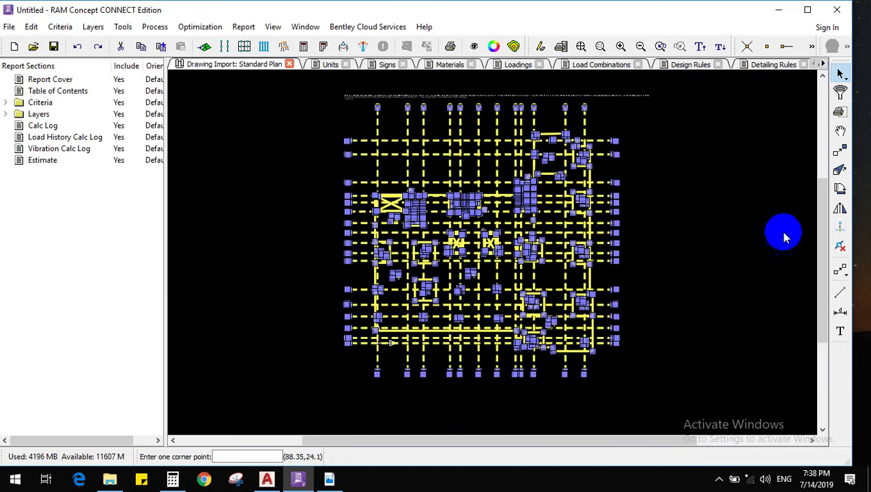
right_click(772, 146)
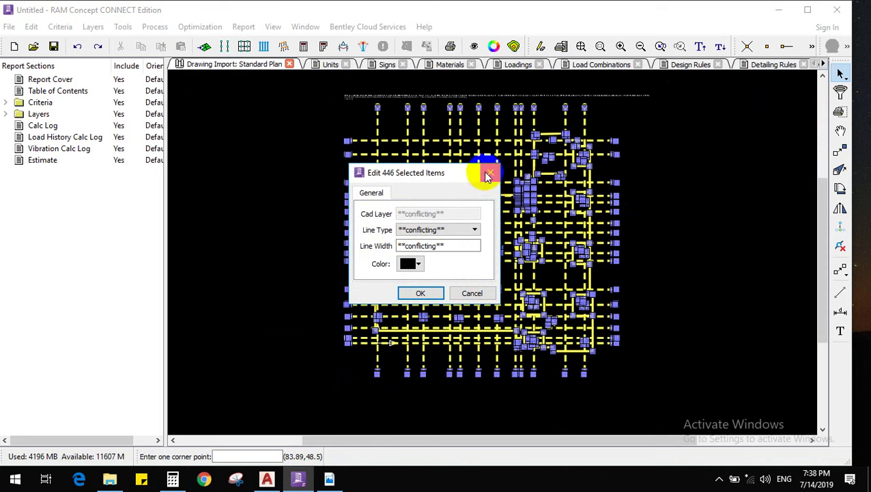
left_click(488, 176)
Filter the selection of the whole plan so that only DXF Line items stay selected
right_click(712, 132)
left_click(739, 161)
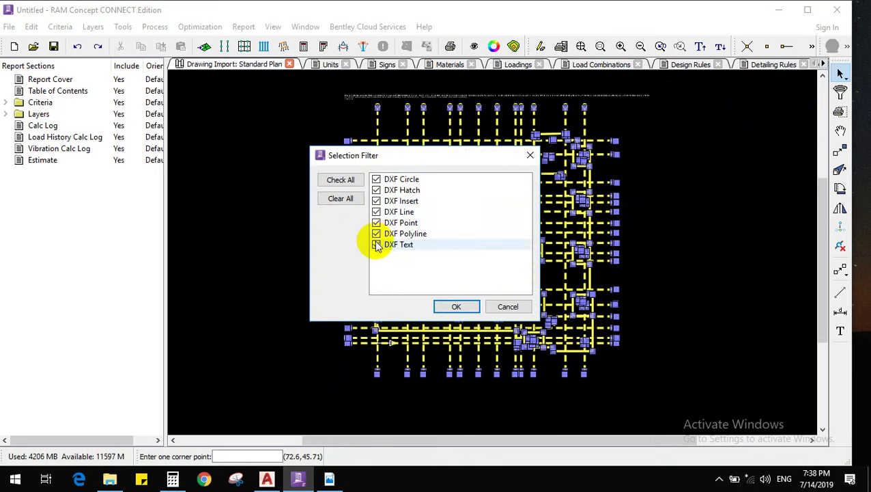
left_click(343, 201)
left_click(376, 211)
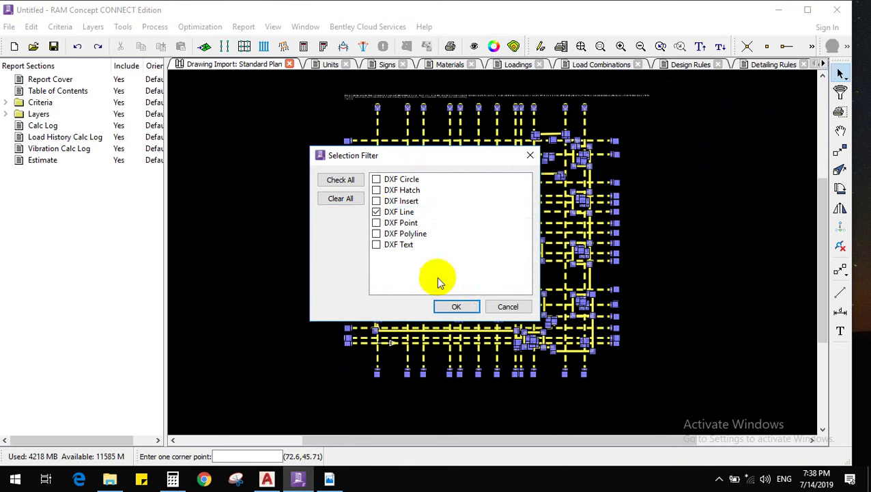
left_click(453, 307)
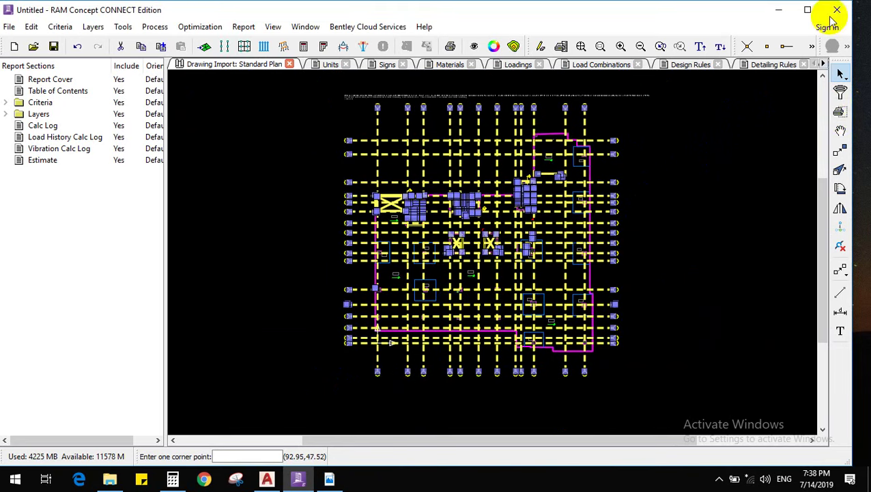
Try moving the selected DXF lines well away from the rest of the plan, and undo the move
left_click(840, 132)
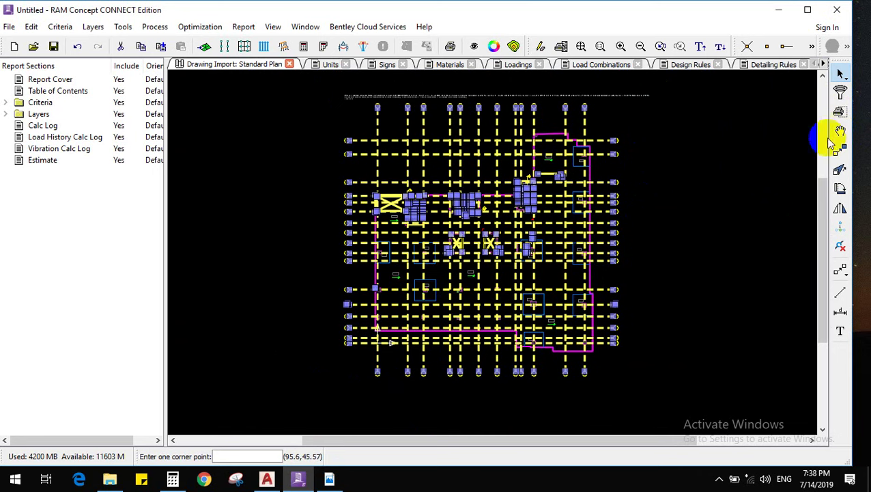
left_click(634, 221)
left_click(671, 186)
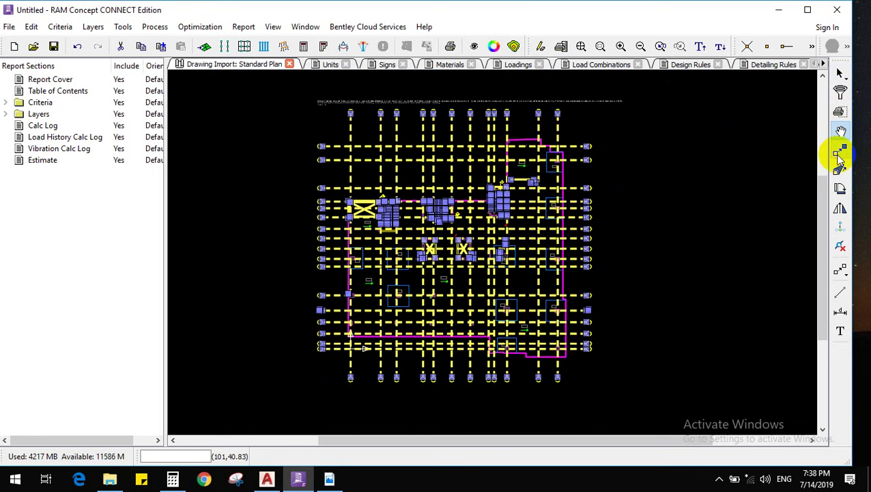
left_click(841, 150)
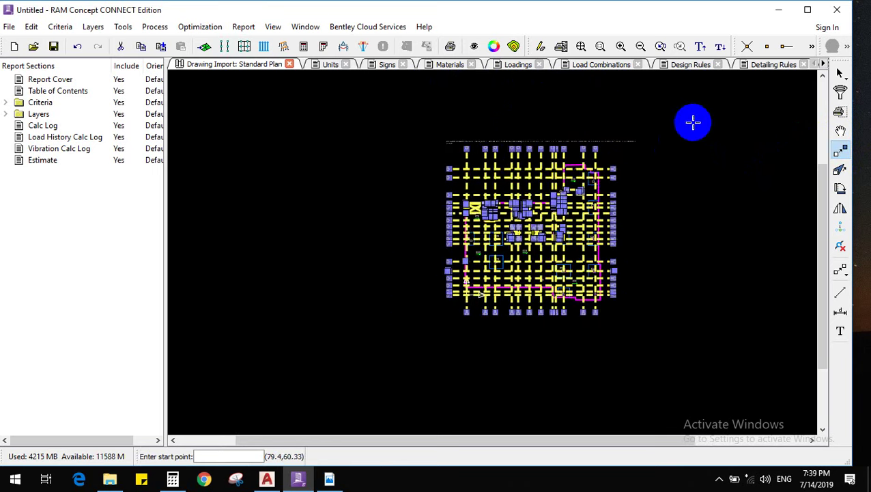
left_click(527, 253)
scroll(676, 198, "down", 2)
scroll(443, 352, "down", 2)
left_click(657, 208)
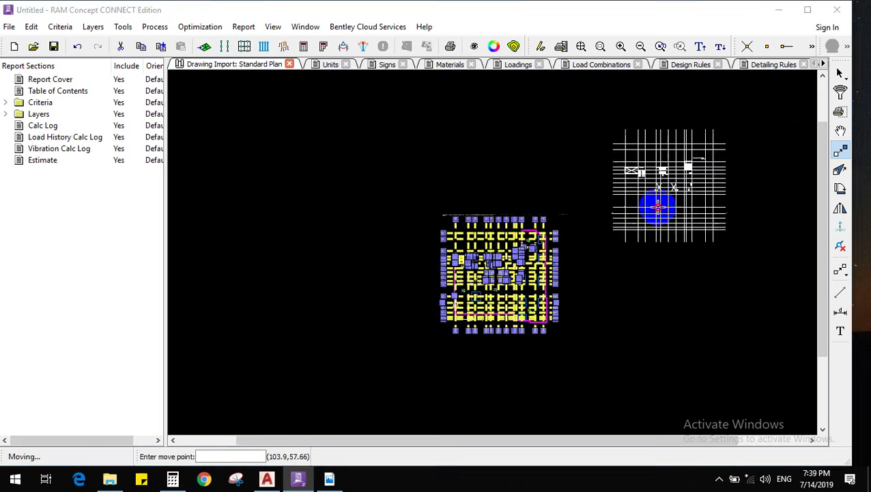
key("ctrl+z")
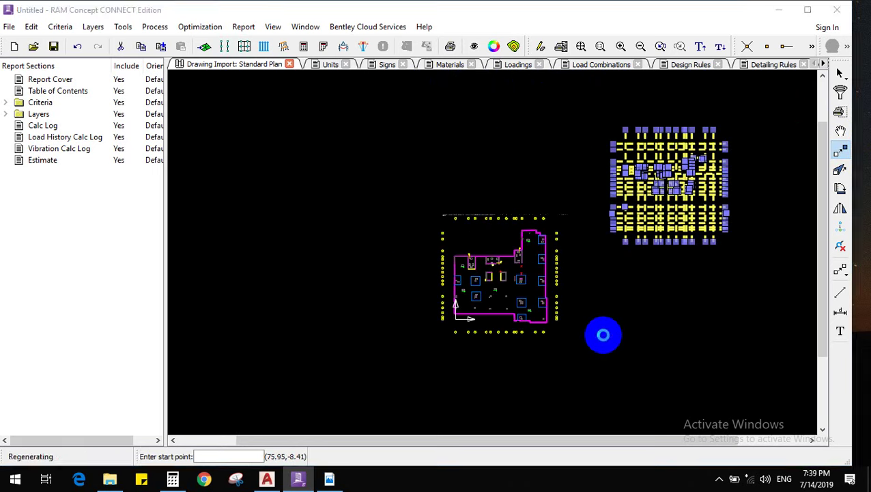
Select the entire plan with a selection window and move it to empty space above and to the right of the origin
scroll(726, 262, "up", 2)
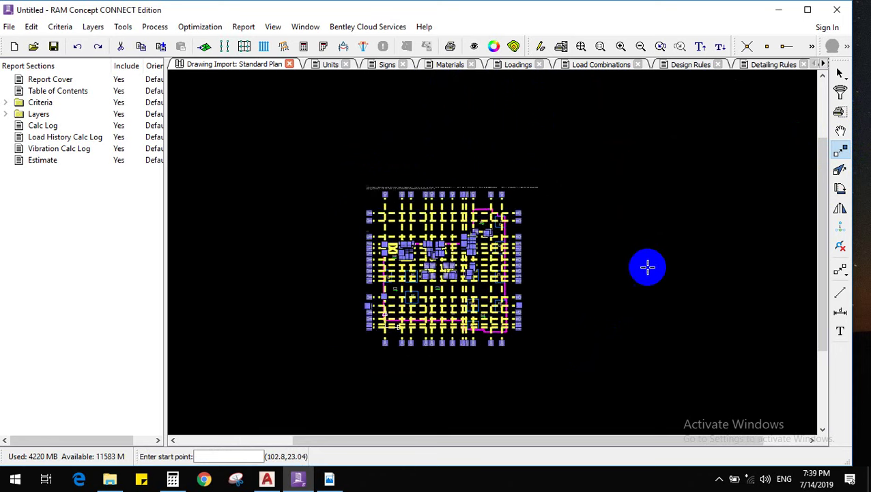
scroll(642, 263, "down", 2)
left_click(840, 73)
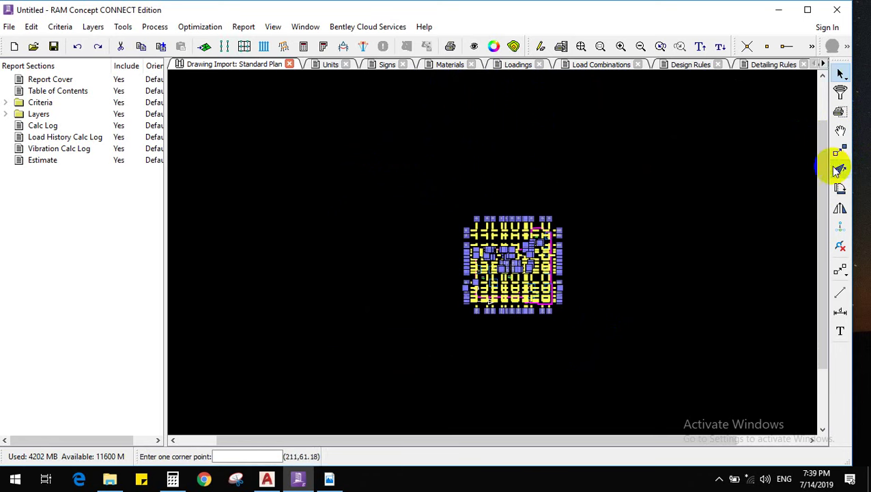
left_click(642, 141)
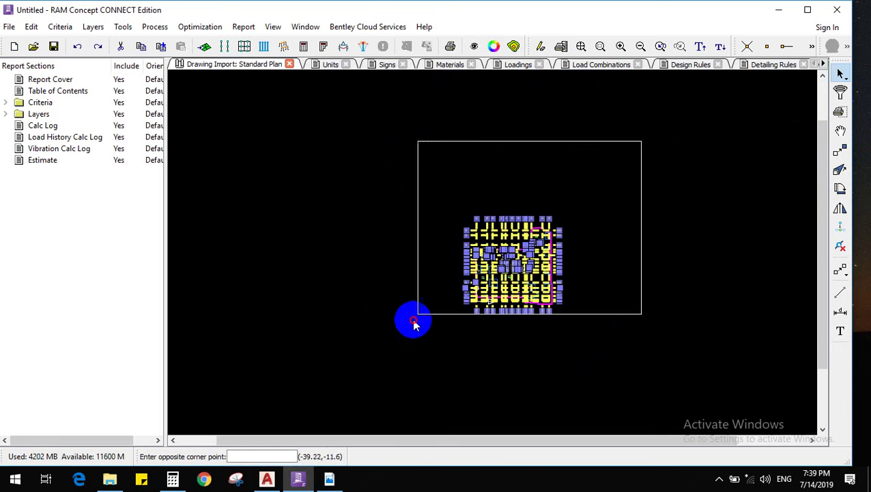
left_click(393, 386)
left_click(840, 150)
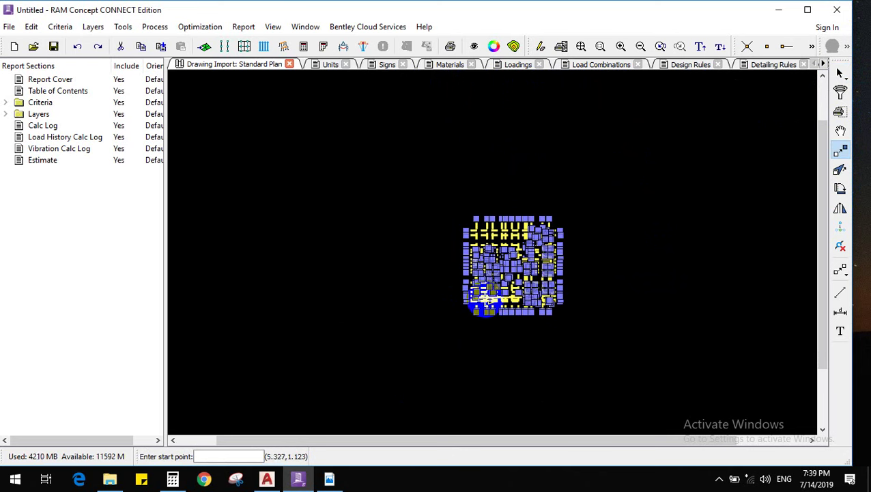
left_click(471, 300)
left_click(637, 211)
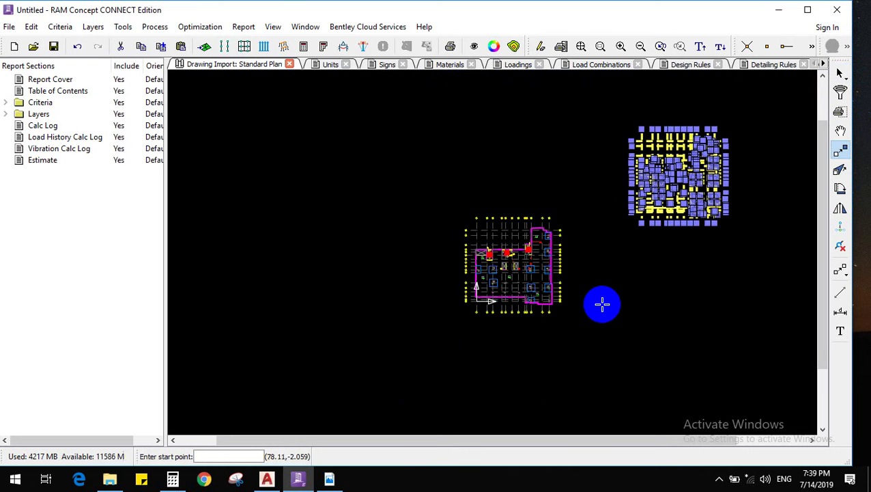
Compare the moved plan items with the plan at the origin, and cut the moved items from the drawing
scroll(510, 249, "up", 3)
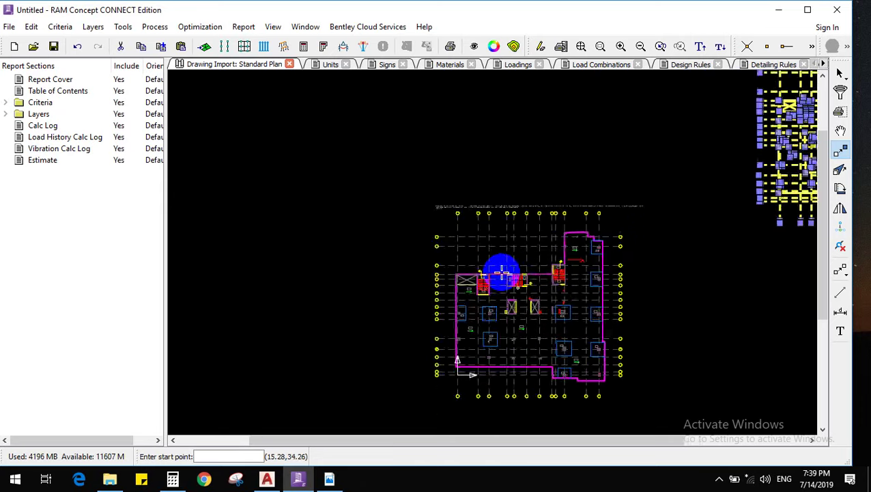
scroll(647, 194, "down", 4)
scroll(659, 243, "up", 3)
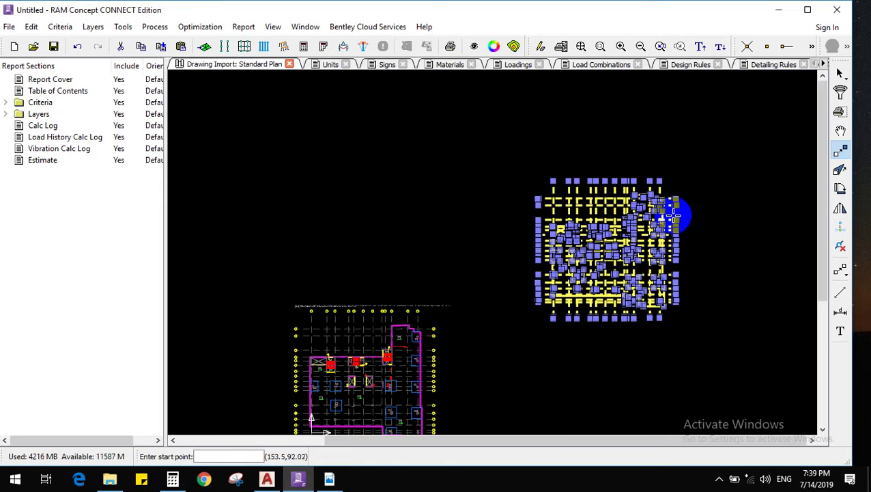
scroll(673, 214, "down", 3)
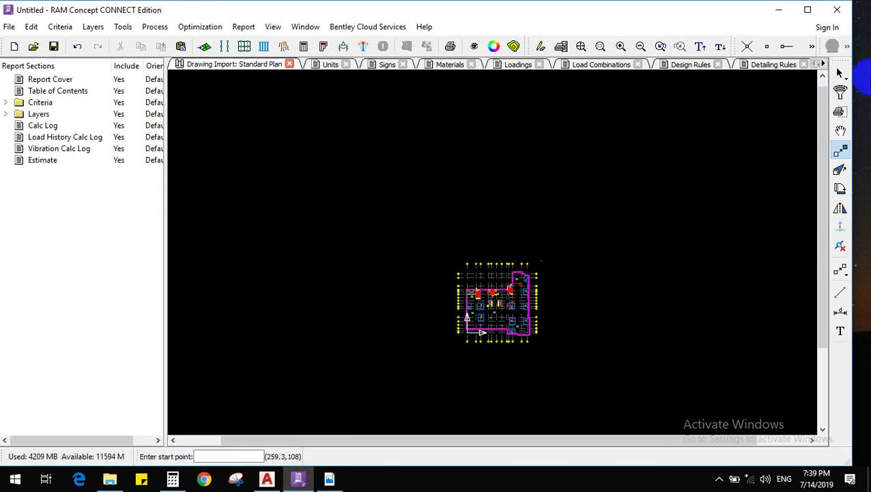
Select the whole plan at the origin, try moving it into the empty space above and to the right, and undo the move
left_click(839, 71)
left_click(614, 193)
left_click(345, 413)
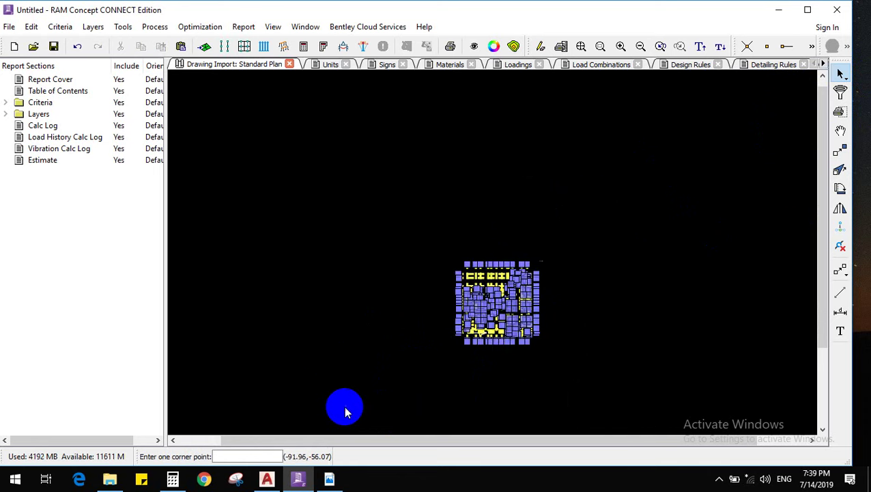
left_click(839, 150)
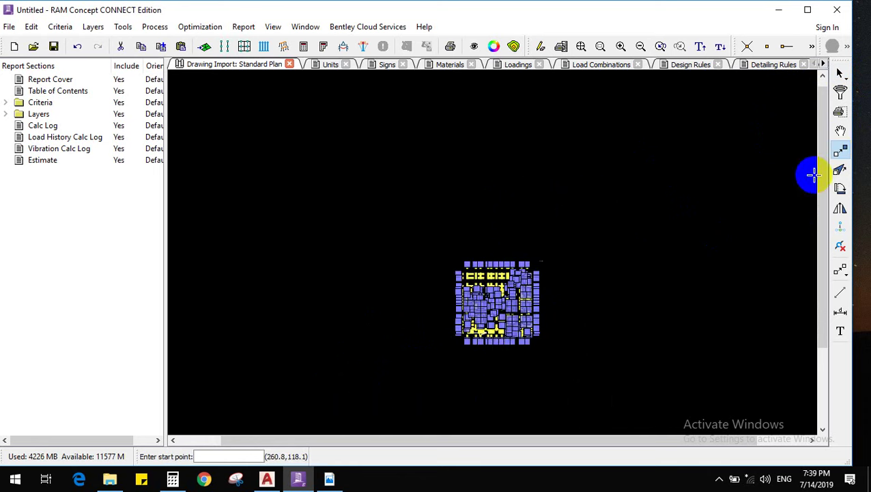
left_click(455, 328)
left_click(615, 224)
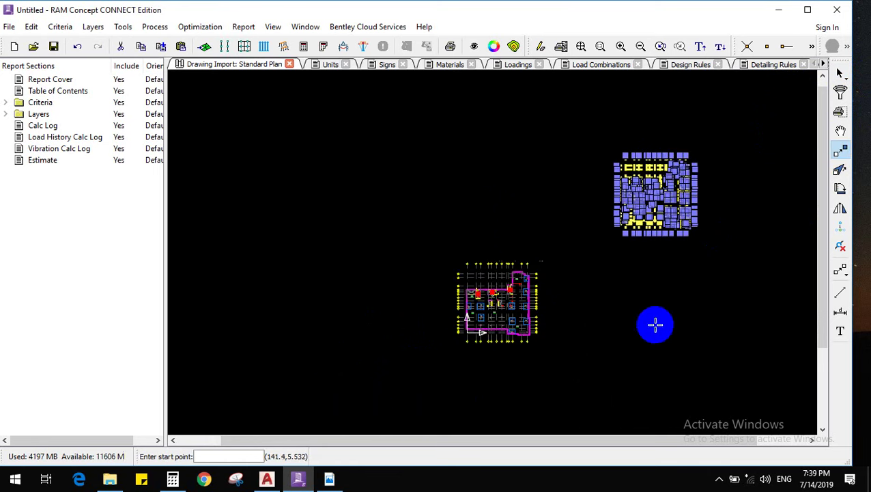
key("ctrl+z")
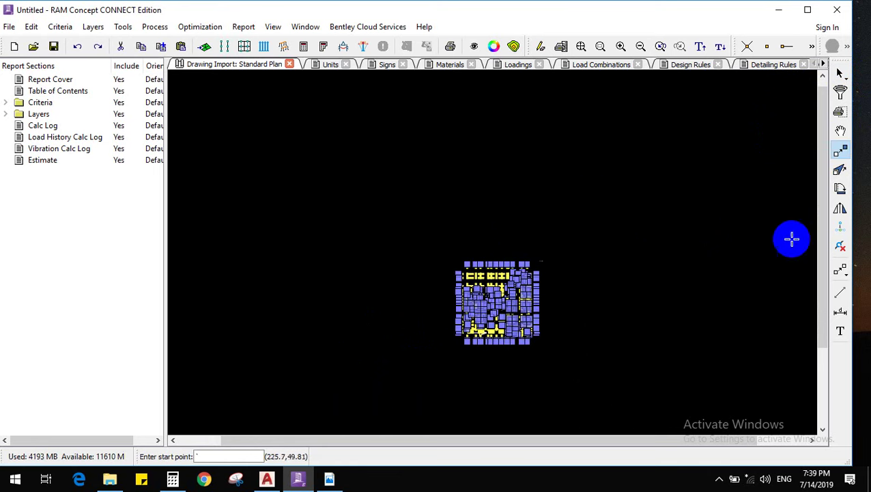
Start the Stretch tool on the selected plan items around a line endpoint at the slab's right-hand edge
scroll(609, 275, "up", 6)
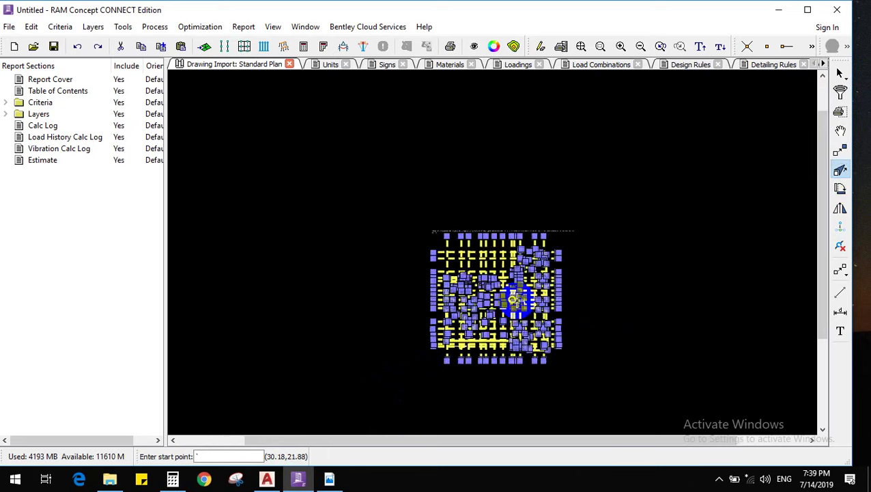
scroll(597, 179, "up", 2)
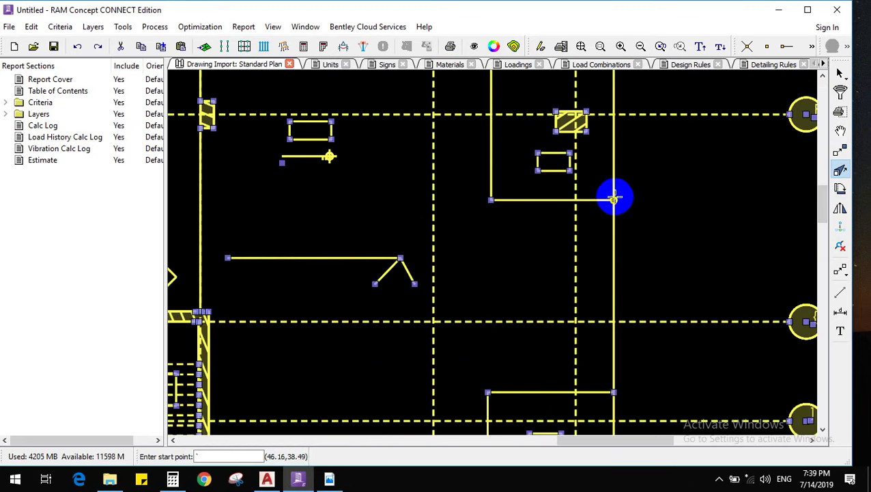
Try stretching the lower-right corner of the upper rectangular outline outward and down, and undo the change
left_click(615, 198)
left_click(671, 254)
left_click(672, 257)
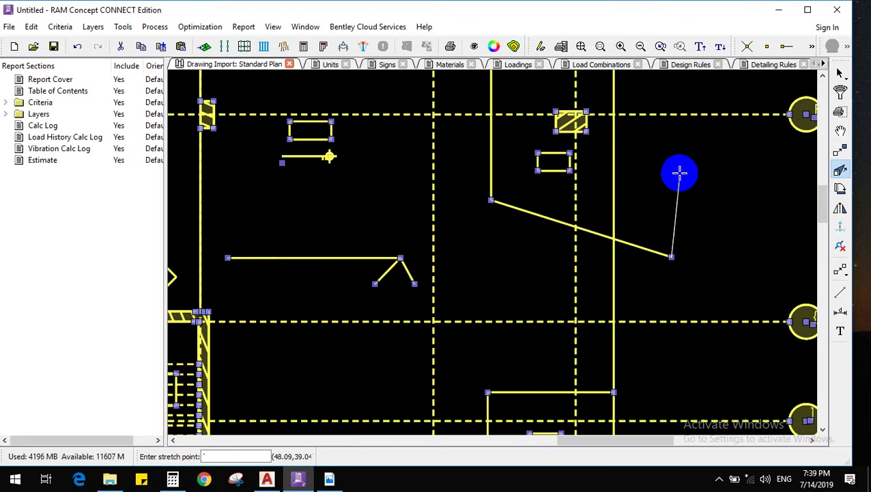
left_click(681, 165)
key("ctrl+z")
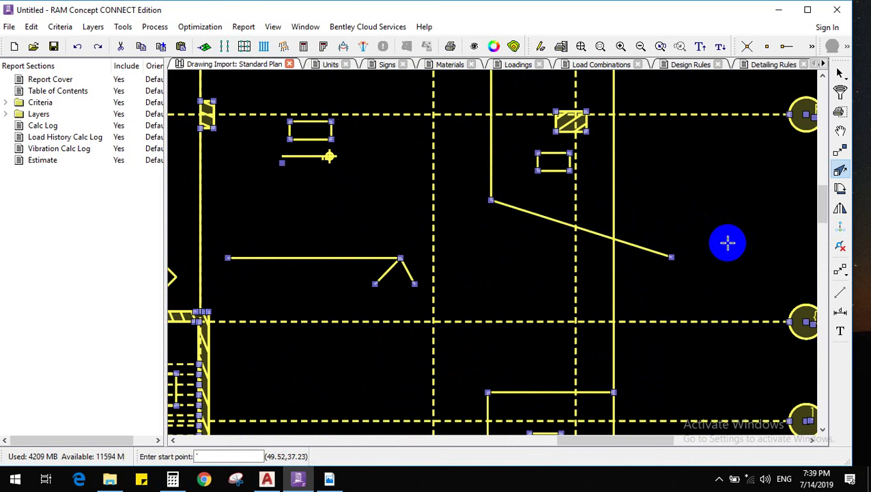
key("ctrl+z")
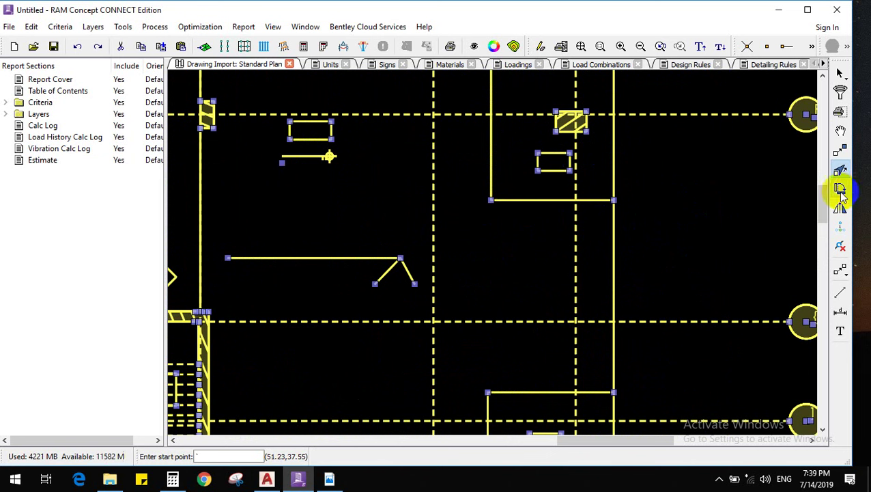
Try rotating the whole selected plan about a centre point picked to its right, and undo the rotation
left_click(840, 189)
scroll(666, 201, "down", 6)
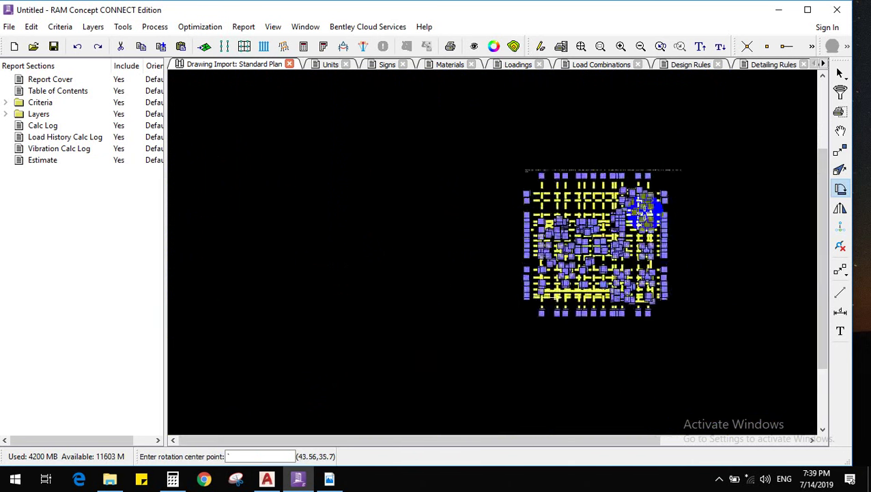
mouse_move(690, 271)
left_mouse_down()
mouse_move(679, 93)
mouse_move(783, 58)
left_mouse_up()
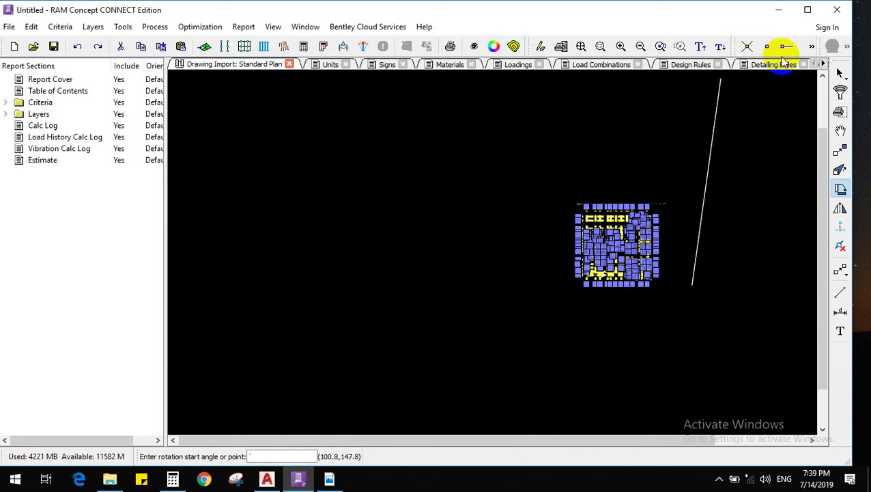
left_click(689, 134)
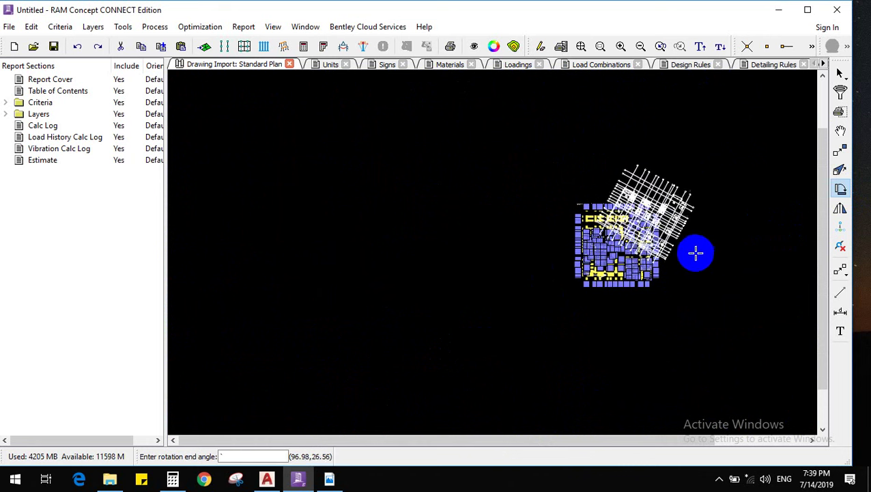
left_click(714, 335)
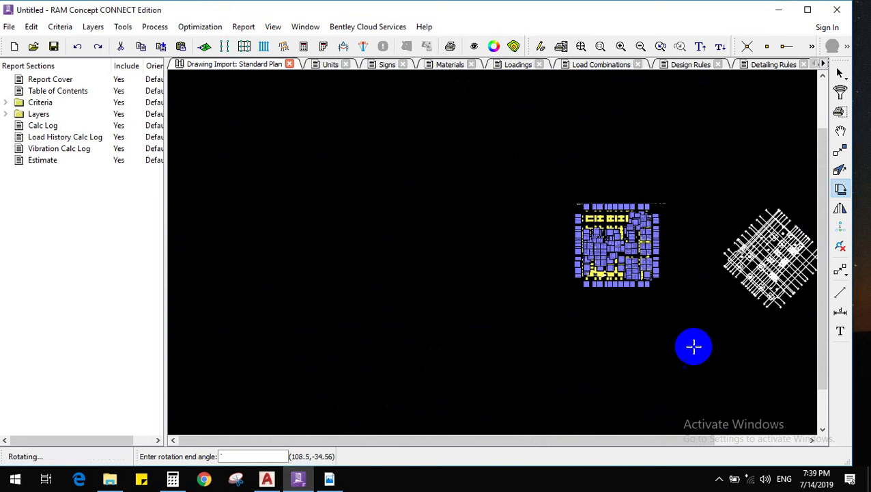
key("ctrl+z")
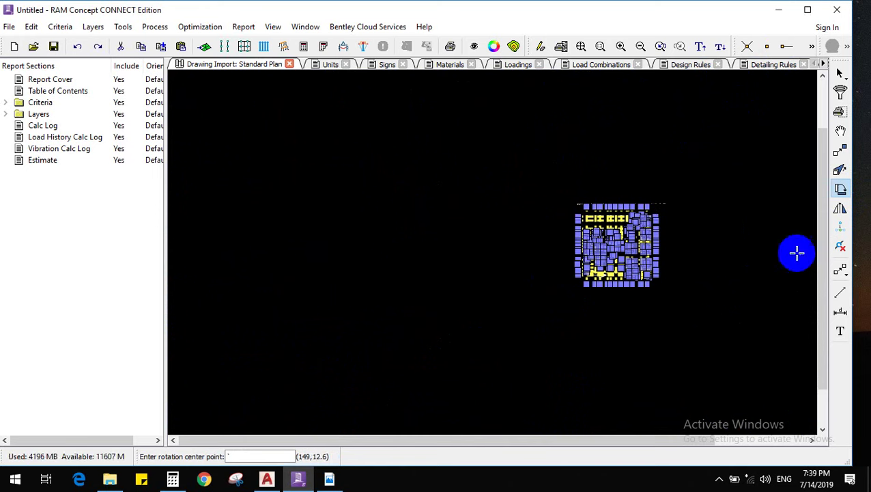
Try mirroring the whole plan across near-vertical lines picked just to its right, undoing each mirror
left_click(840, 210)
left_click(688, 332)
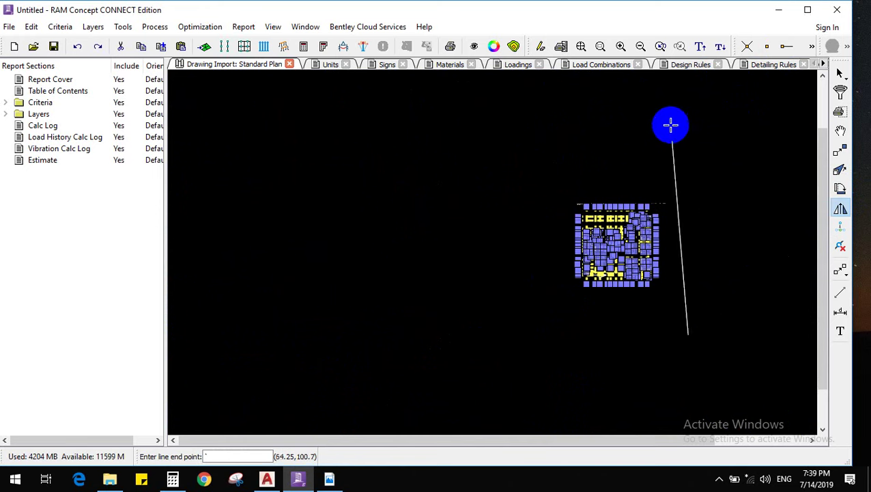
left_click(691, 124)
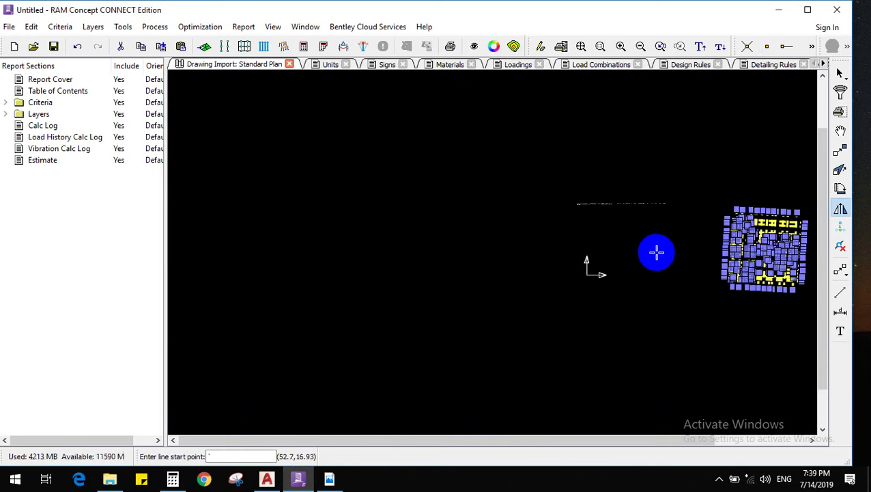
left_click(657, 253)
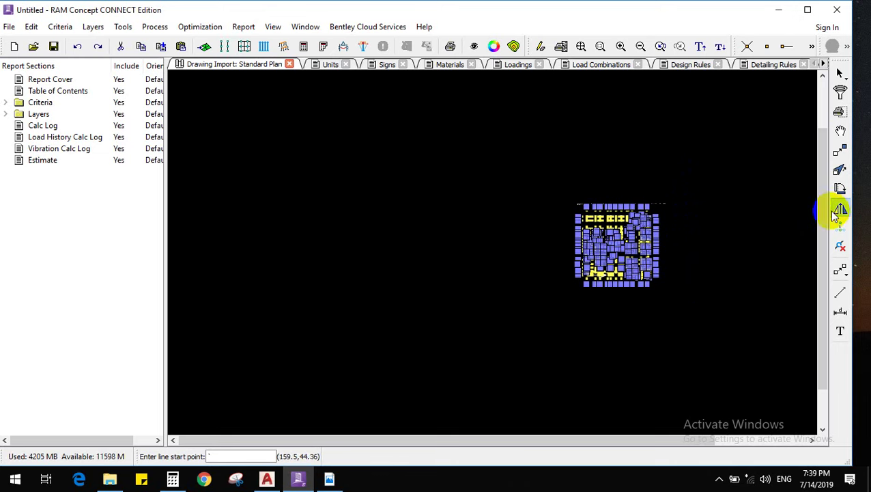
left_click(682, 141)
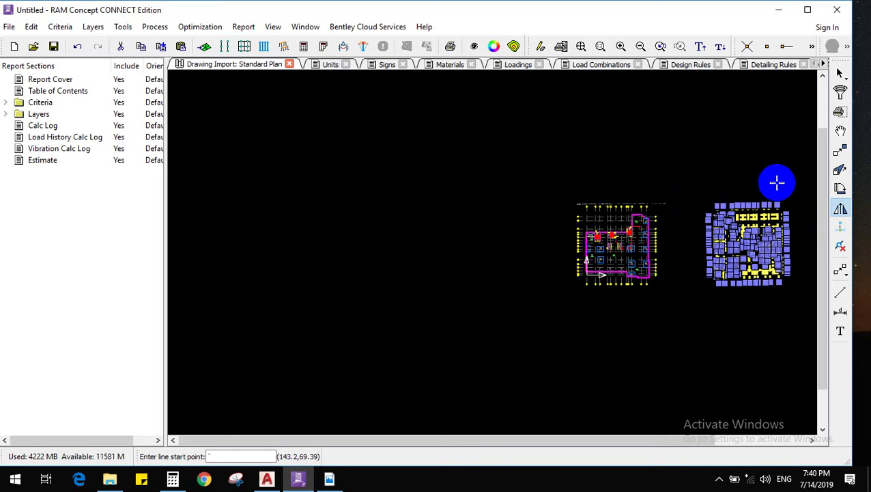
key("ctrl+z")
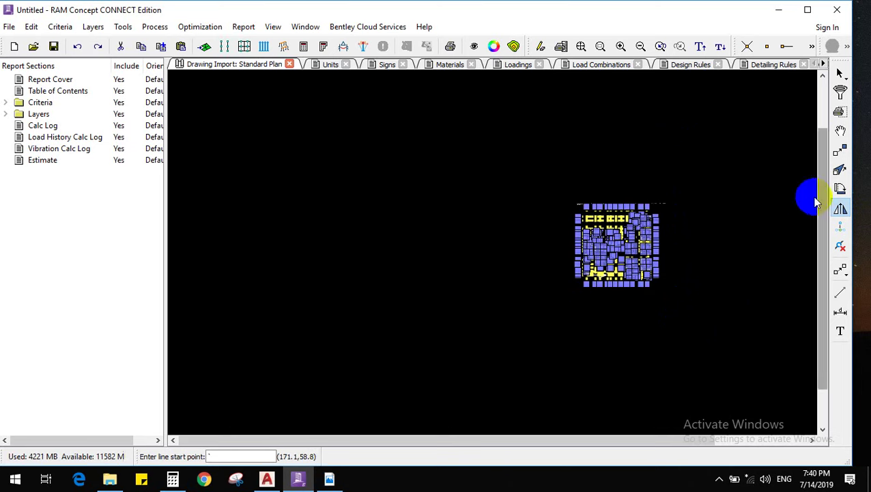
Add a new point on the upper edge of the square outline around the hatched column
left_click(841, 230)
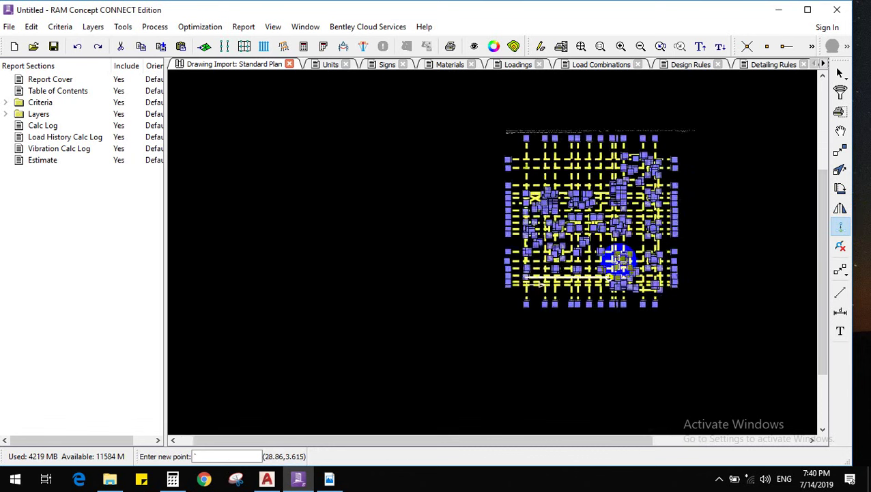
scroll(661, 252, "up", 5)
scroll(663, 241, "up", 5)
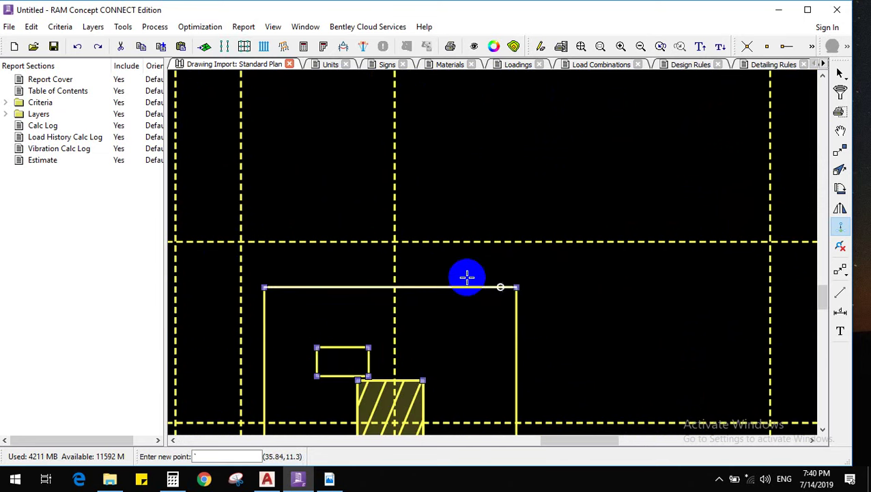
left_click(410, 315)
Try stretching the added points on the square outline's upper edge upward, and undo both stretches
left_click(845, 175)
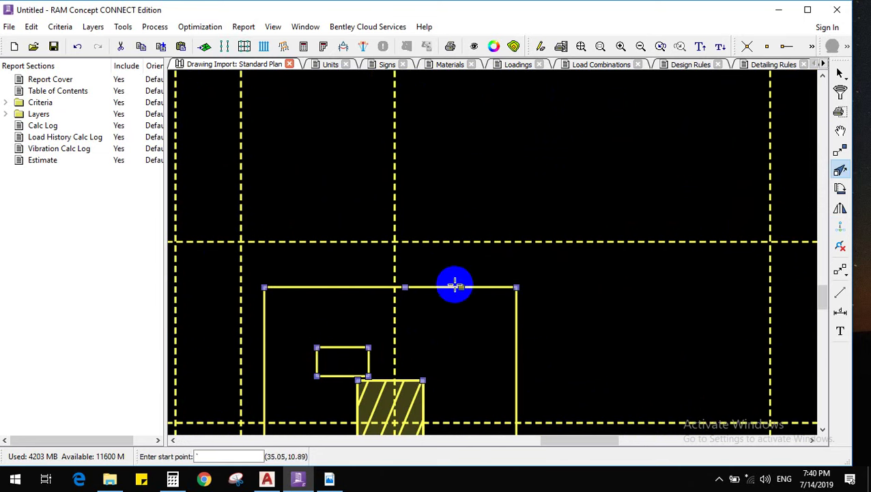
left_click(461, 286)
left_click(476, 222)
left_click(405, 287)
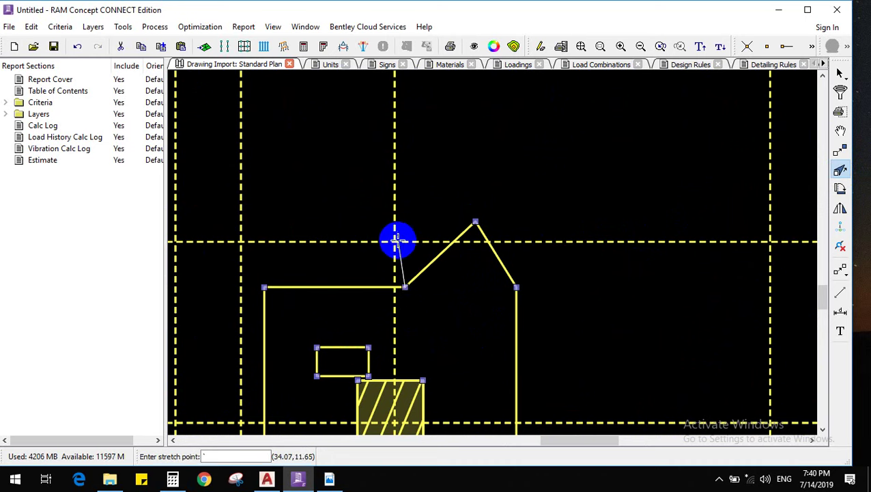
left_click(396, 240)
key("ctrl+z")
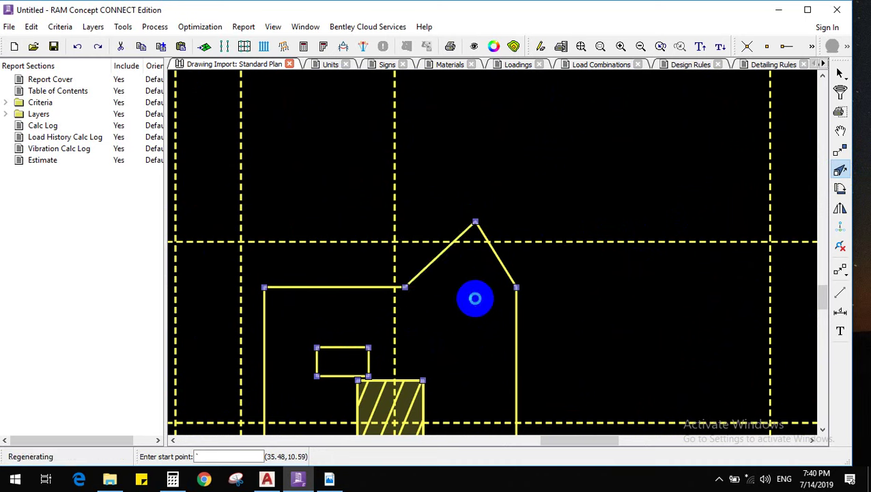
key("ctrl+z")
Delete the added points from the square outline's upper edge
left_click(842, 248)
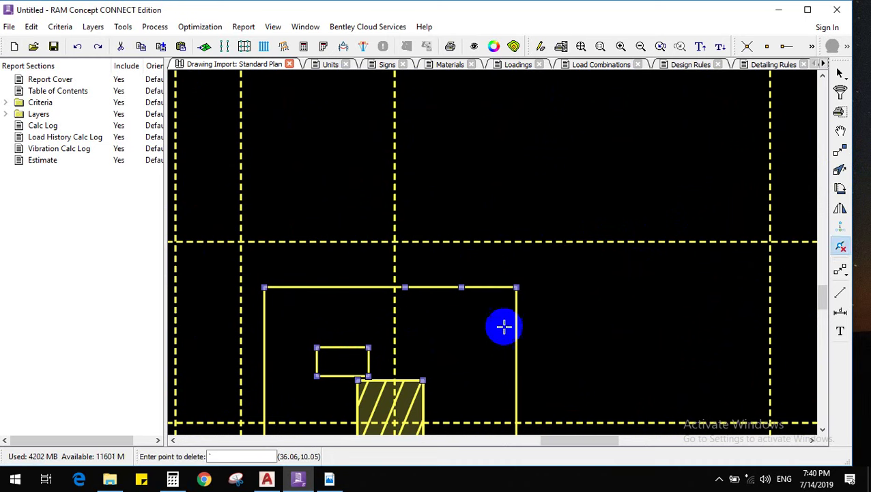
left_click(462, 287)
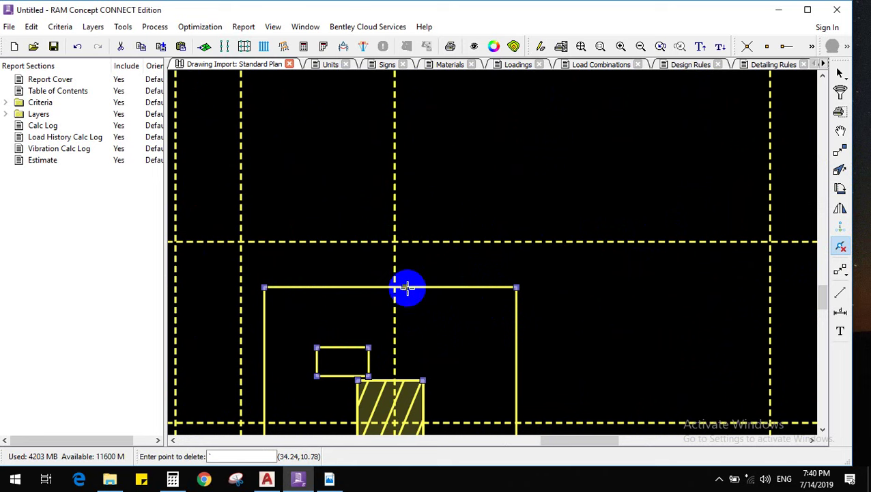
Draw three freehand lines near the square outline: two steep ones to its right and one nearly horizontal above
left_click(841, 294)
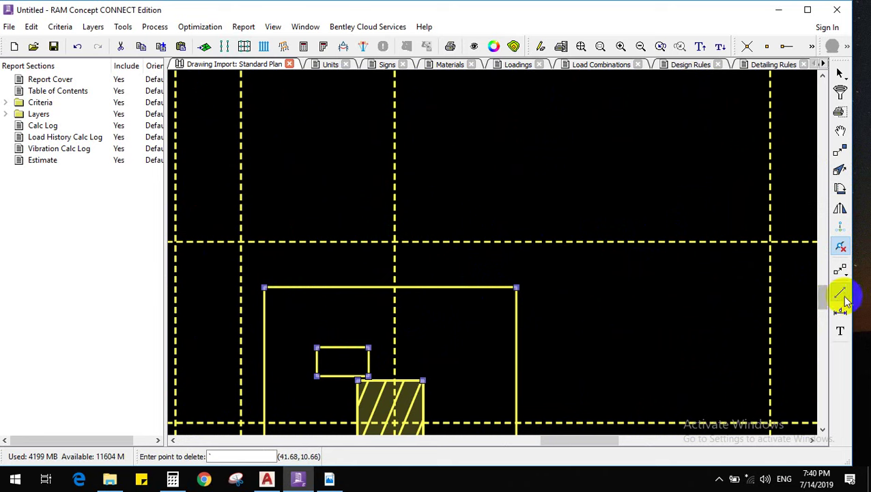
left_click(613, 141)
left_click(584, 352)
scroll(694, 200, "down", 1)
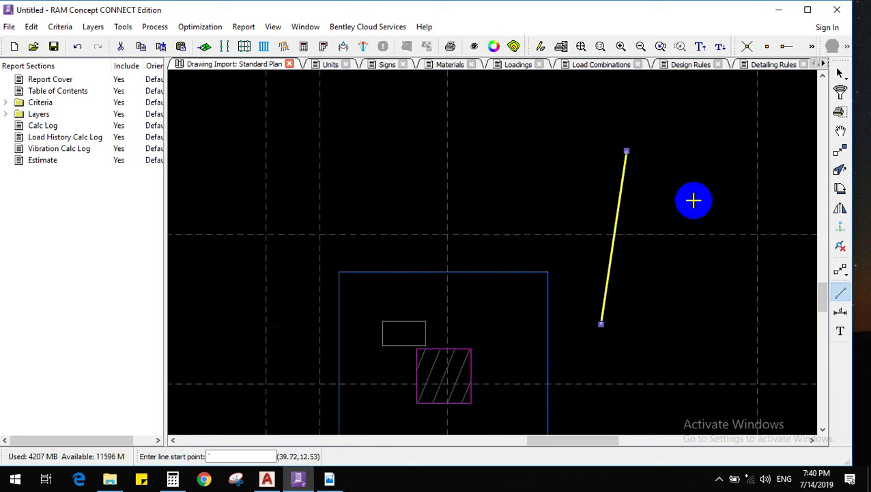
scroll(694, 200, "down", 1)
left_click(689, 175)
left_click(695, 286)
left_click(695, 124)
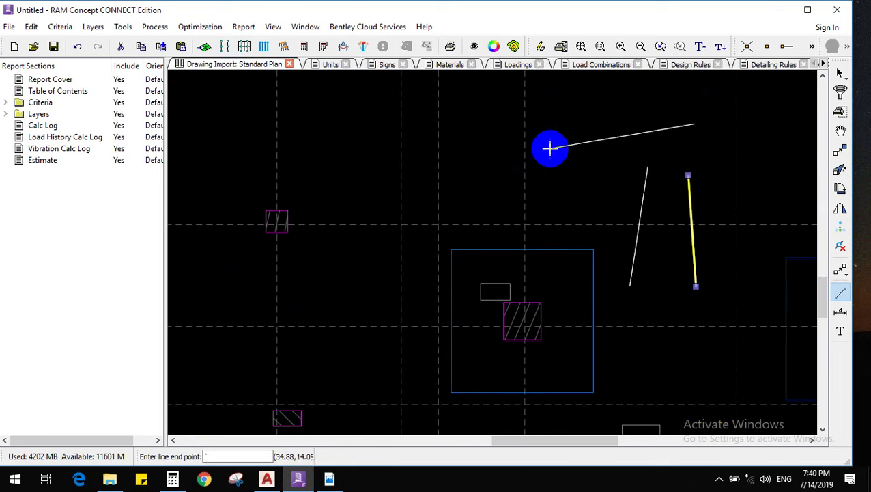
left_click(534, 139)
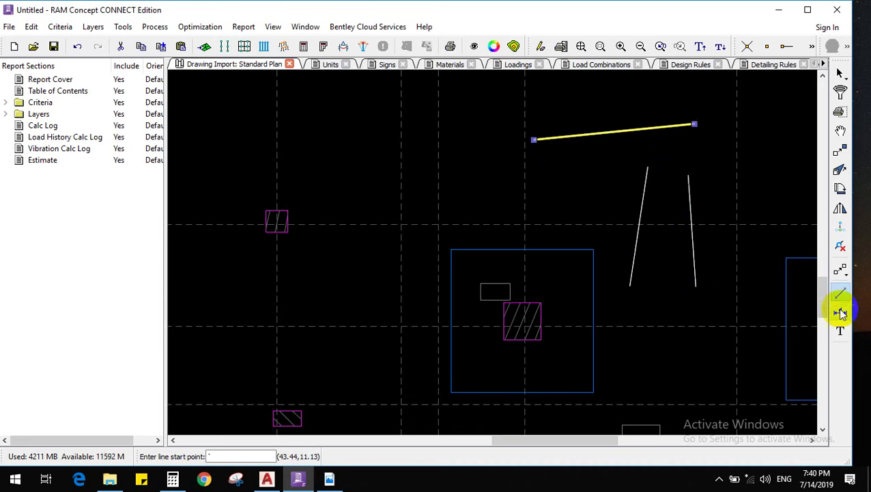
Draw a short line along the hatched column's upper edge and a diagonal line inside the square outline
left_click(541, 304)
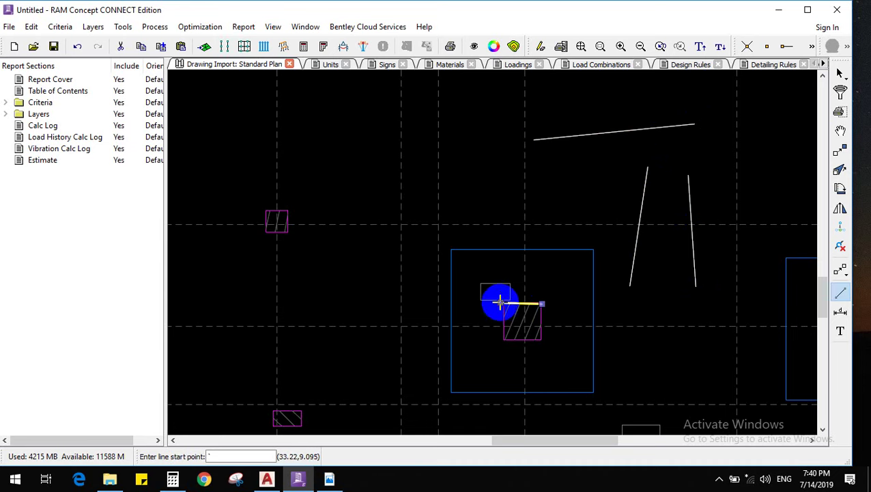
left_click(518, 257)
left_click(563, 287)
Place a slightly sloped dimension about 2.95 long above the square outline
left_click(840, 312)
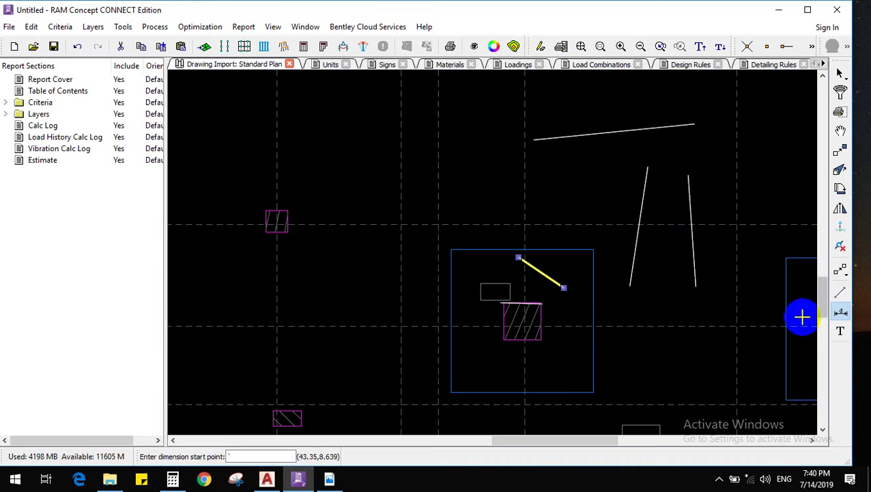
left_click(562, 312)
left_click(476, 322)
left_click(439, 185)
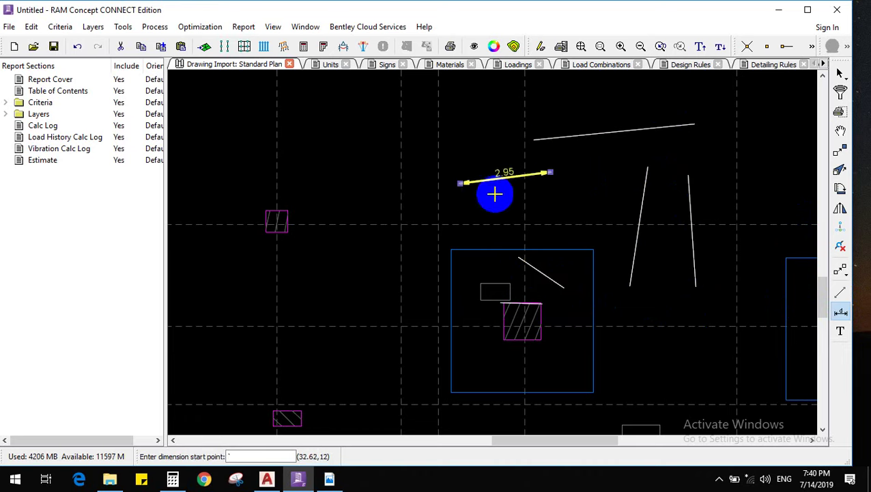
scroll(495, 195, "up", 3)
Place a text object just below the dimension
left_click(840, 332)
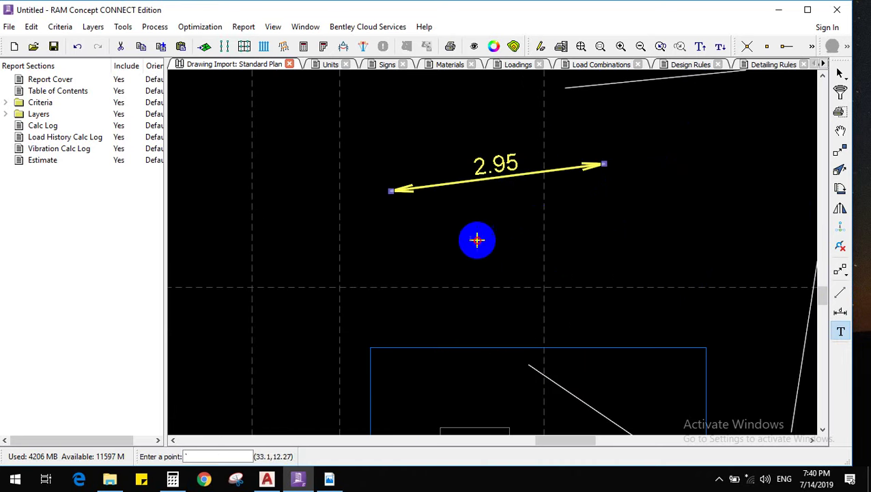
scroll(586, 254, "down", 2)
scroll(585, 255, "down", 2)
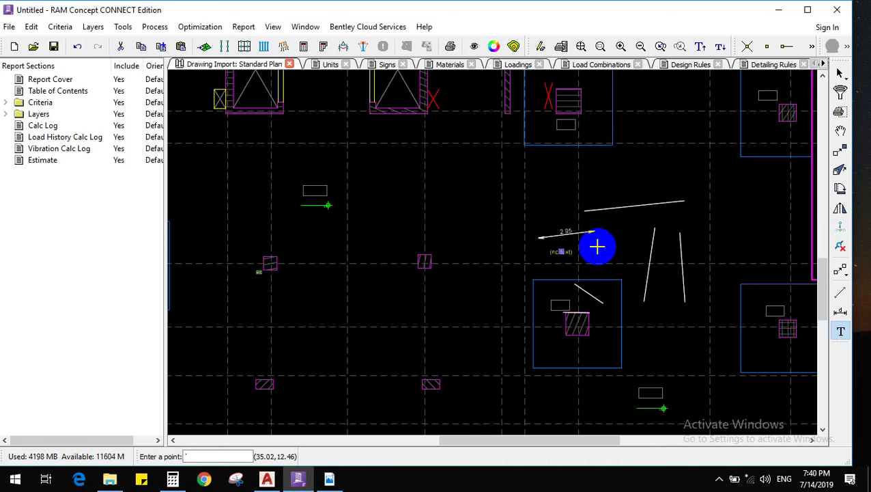
Undo the trial text, dimension and lines
key("ctrl+z")
key("ctrl+z")
key("ctrl+z")
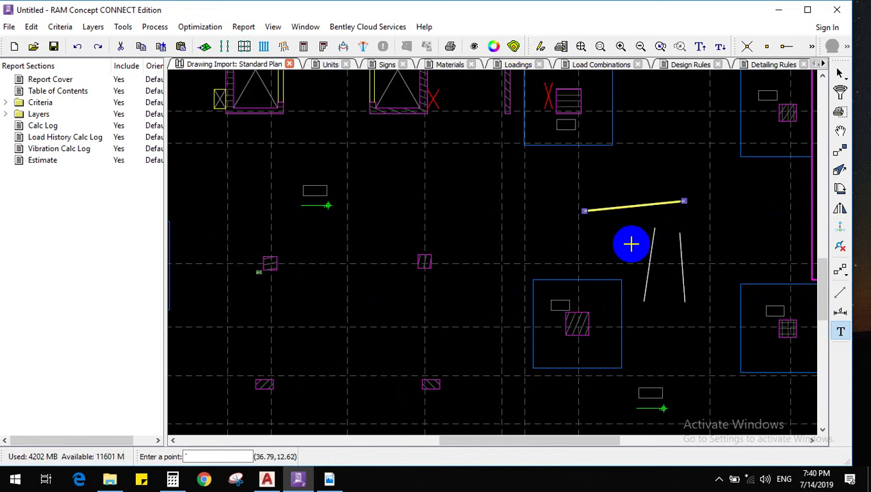
Select every object in the drawing import plan and switch back to the Selection tool
key("ctrl+a")
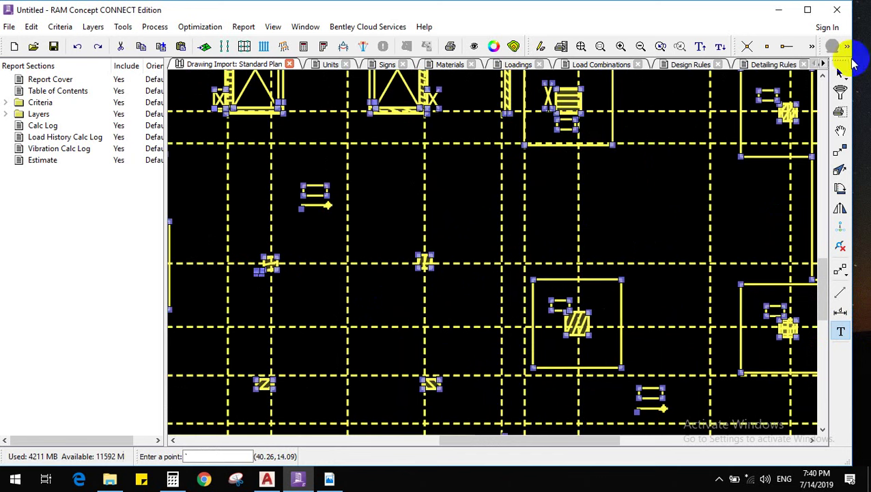
left_click(842, 71)
scroll(517, 307, "down", 5)
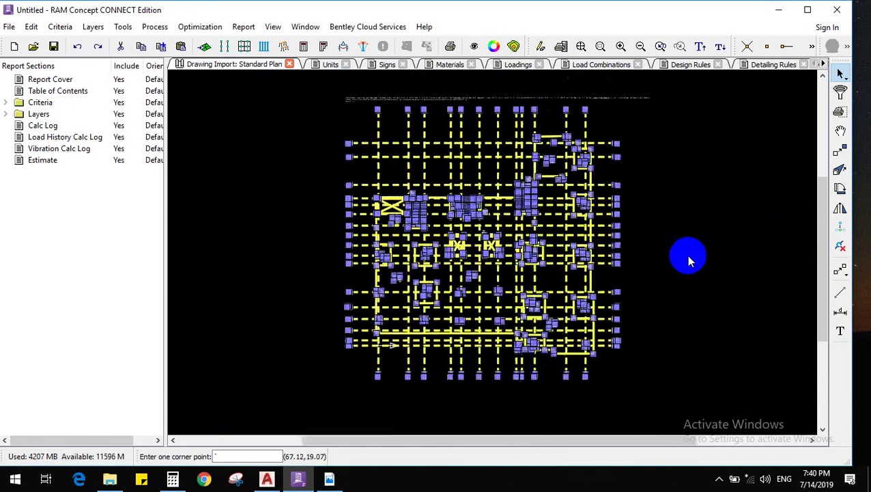
scroll(687, 255, "up", 1)
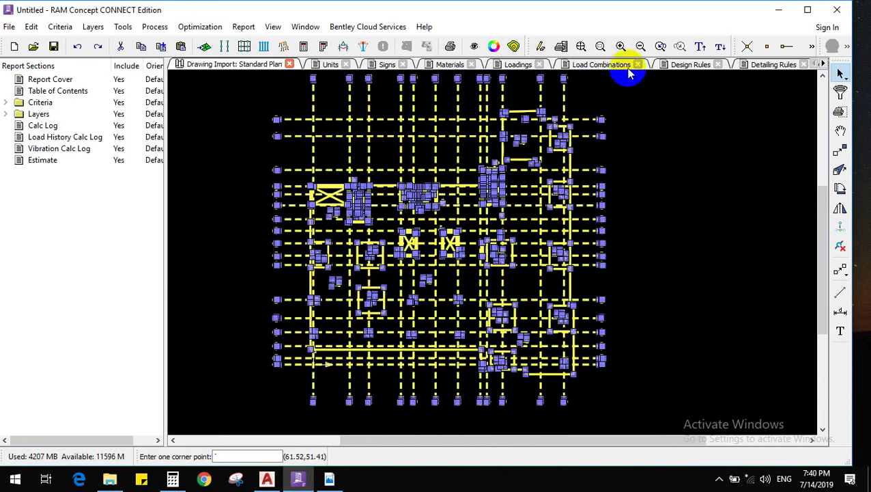
Hide the Action Tools toolbar
right_click(632, 26)
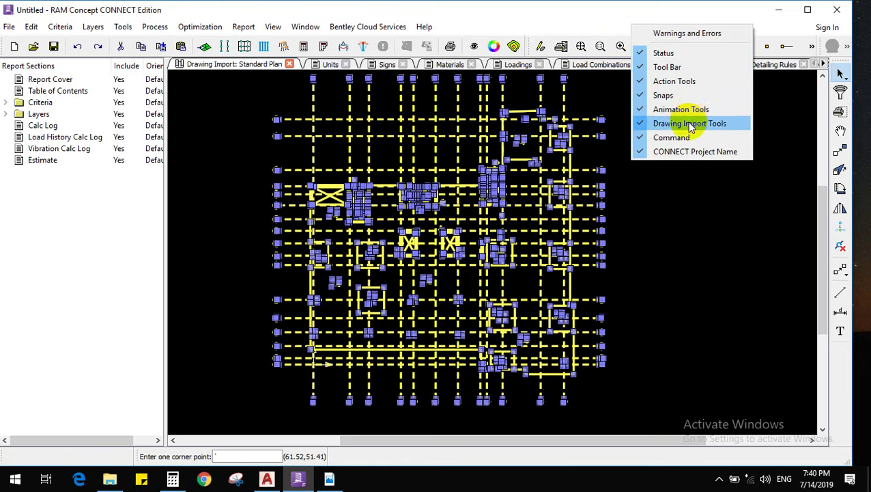
left_click(691, 82)
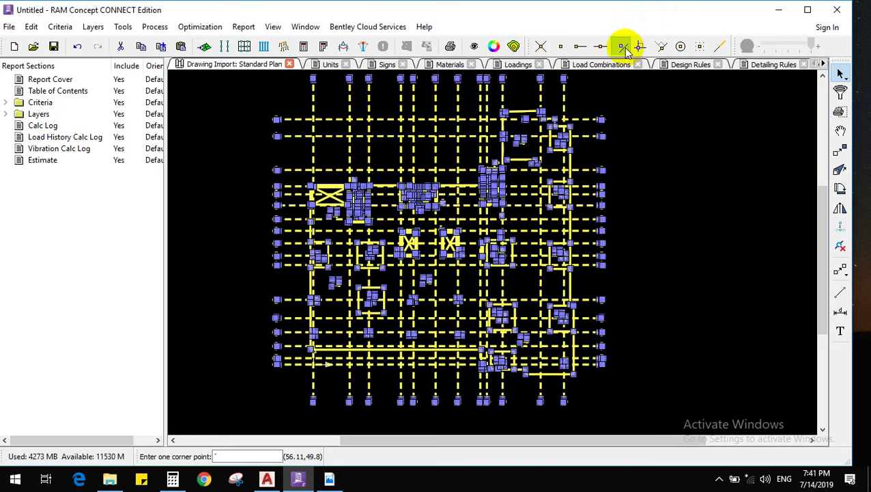
Try out several snap modes on the drawing import plan and switch them all off again
left_click(662, 47)
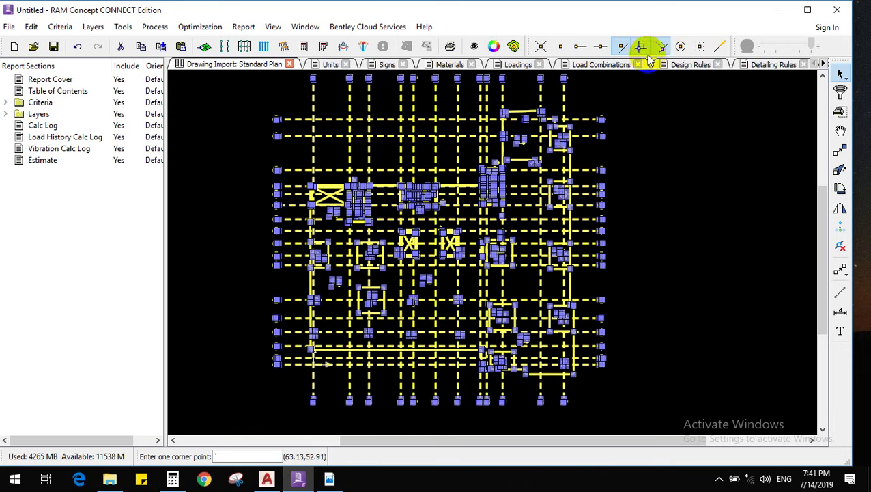
left_click(701, 46)
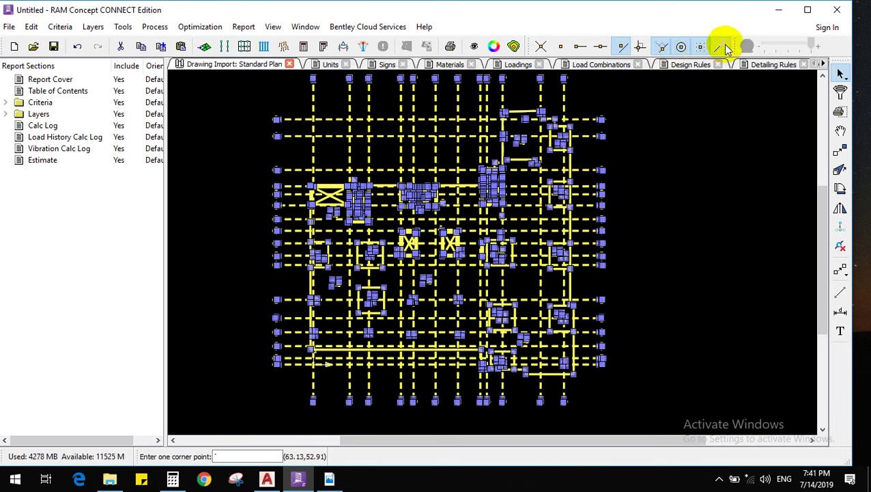
scroll(685, 104, "up", 5)
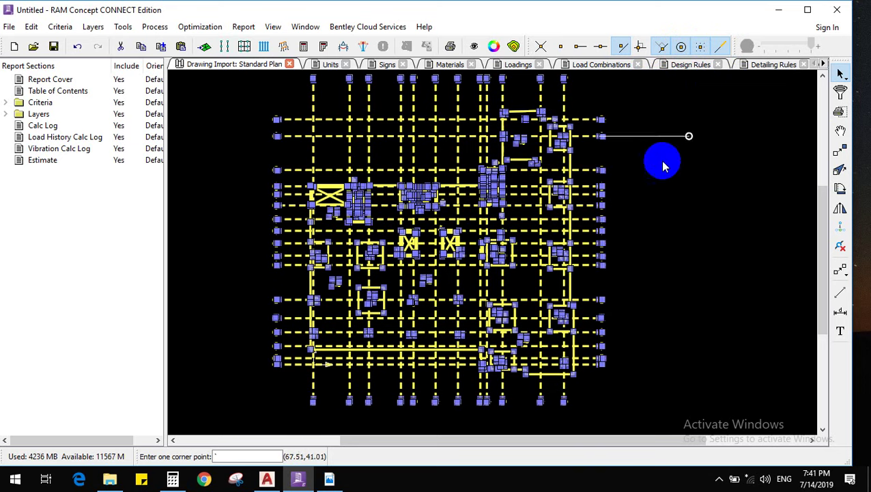
left_click(717, 46)
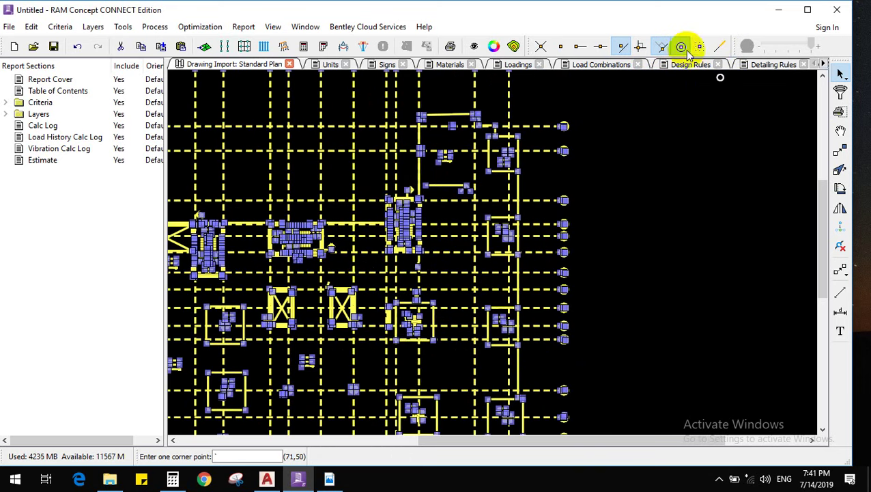
left_click(621, 46)
scroll(683, 226, "down", 5)
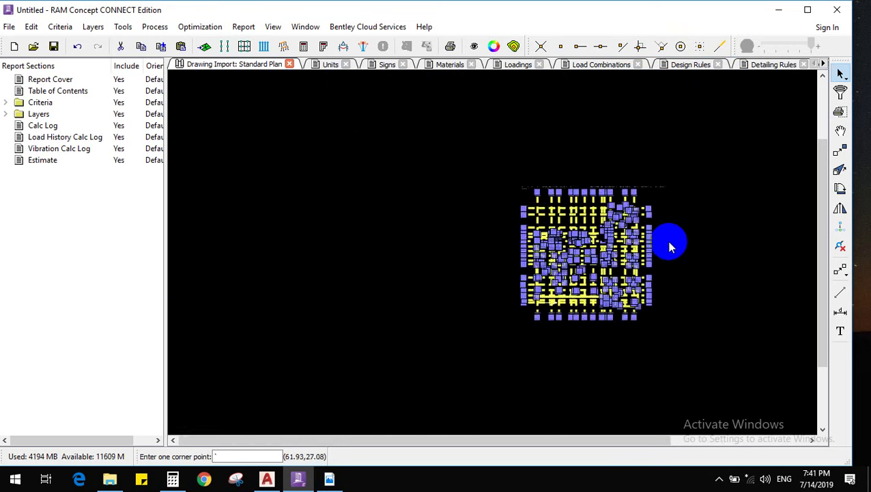
Clear the selection on the drawing import plan and open the Standard Plan of the Mesh Input layer
scroll(670, 245, "up", 4)
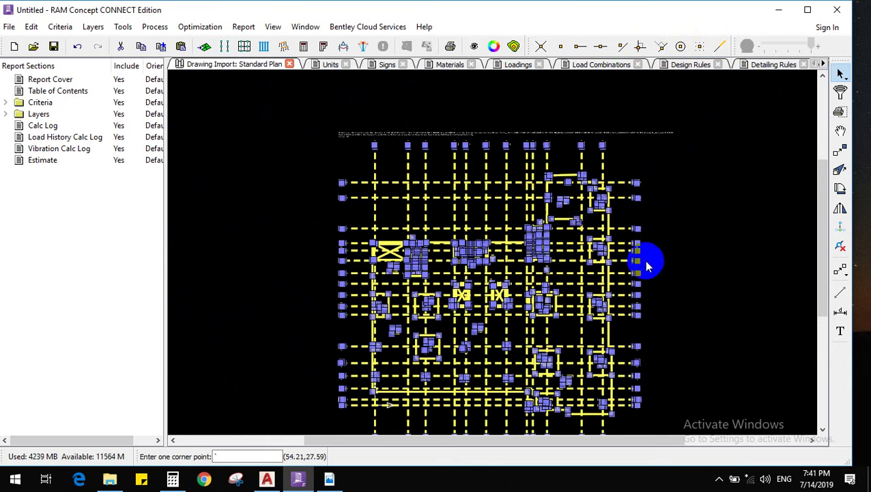
scroll(461, 286, "up", 5)
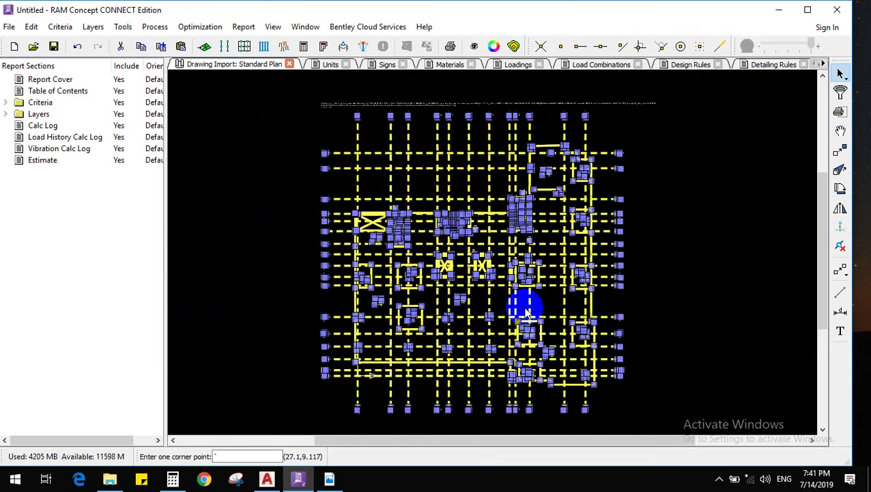
scroll(674, 277, "down", 2)
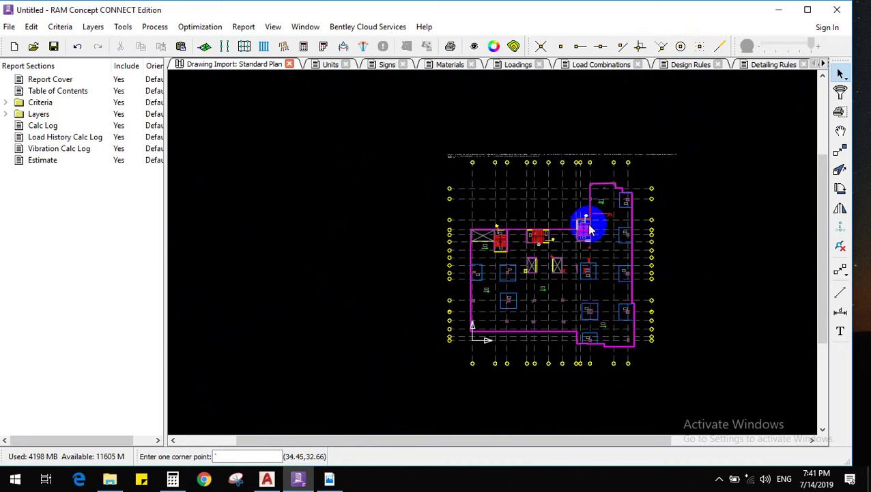
scroll(588, 226, "up", 1)
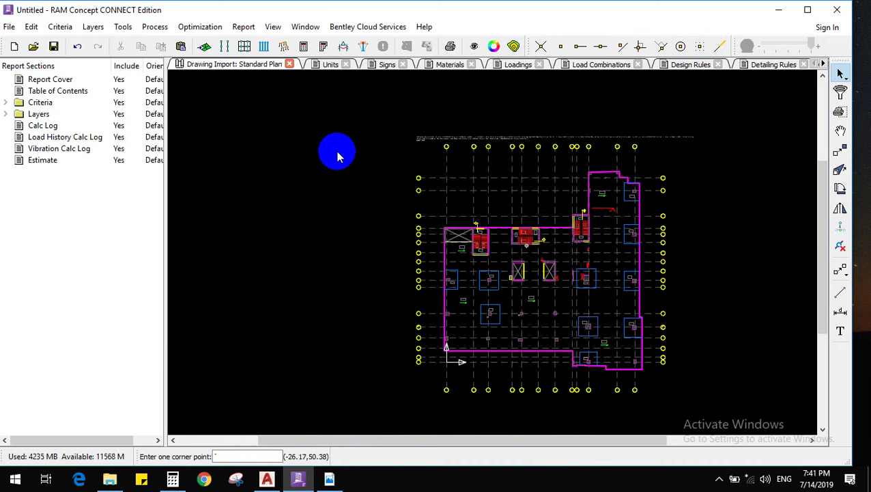
left_click(94, 26)
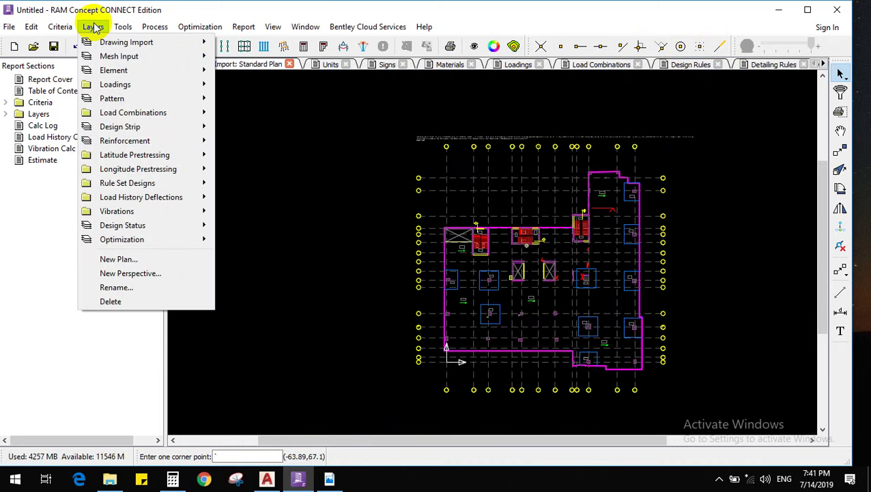
mouse_move(103, 42)
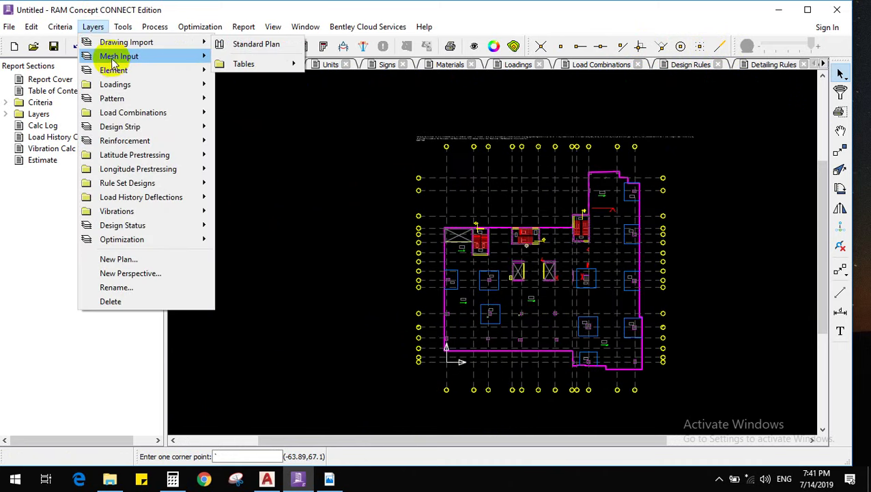
mouse_move(113, 64)
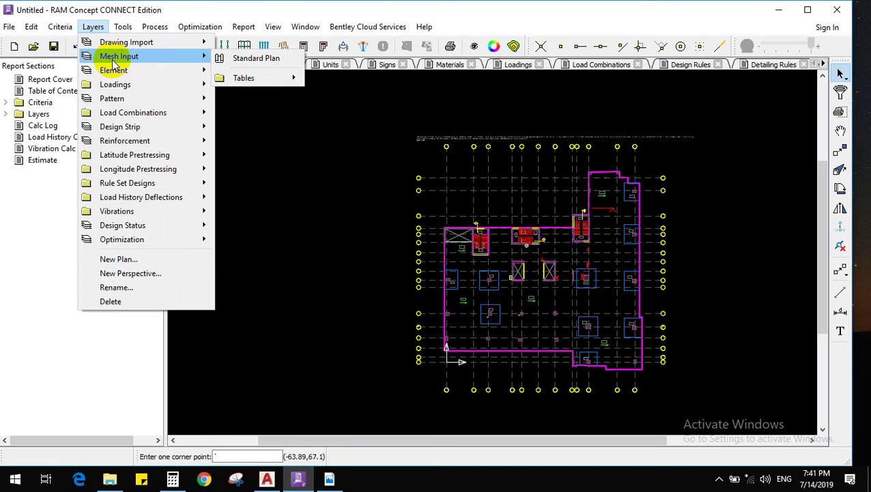
left_click(254, 60)
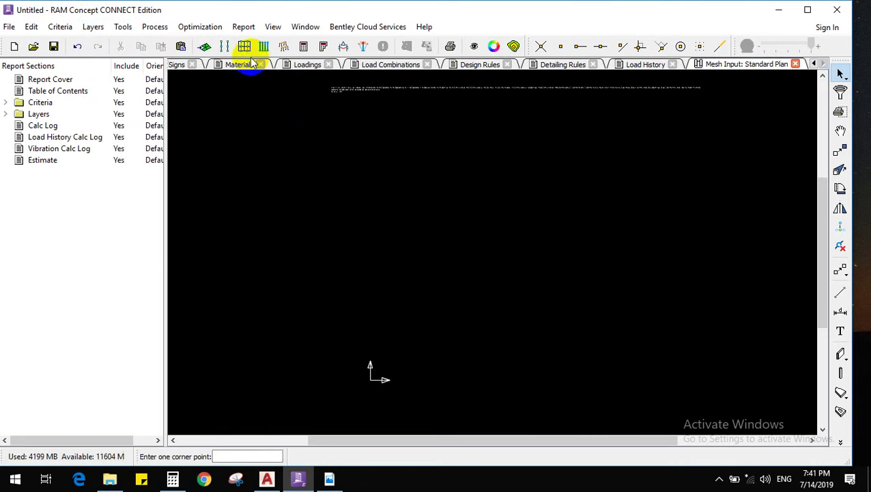
Make all imported CAD drawing layers visible on the Mesh Input standard plan
scroll(487, 263, "down", 3)
scroll(566, 284, "up", 2)
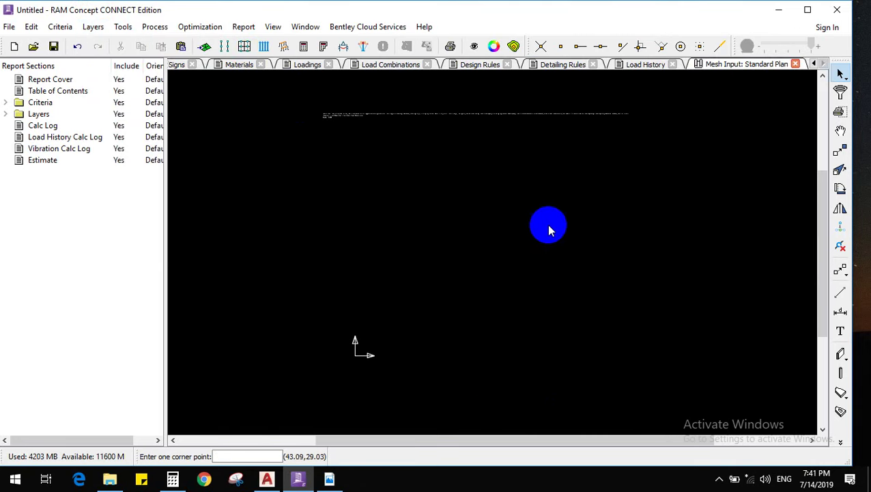
left_click(476, 47)
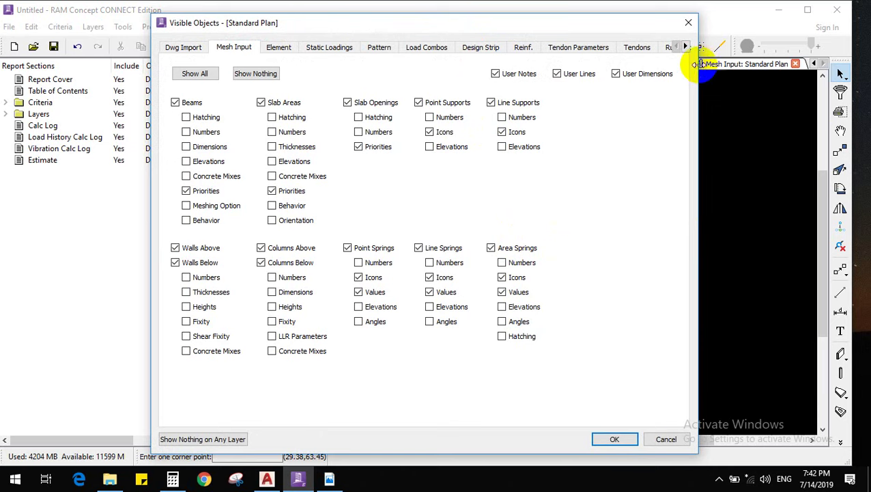
left_click(193, 52)
left_click(196, 74)
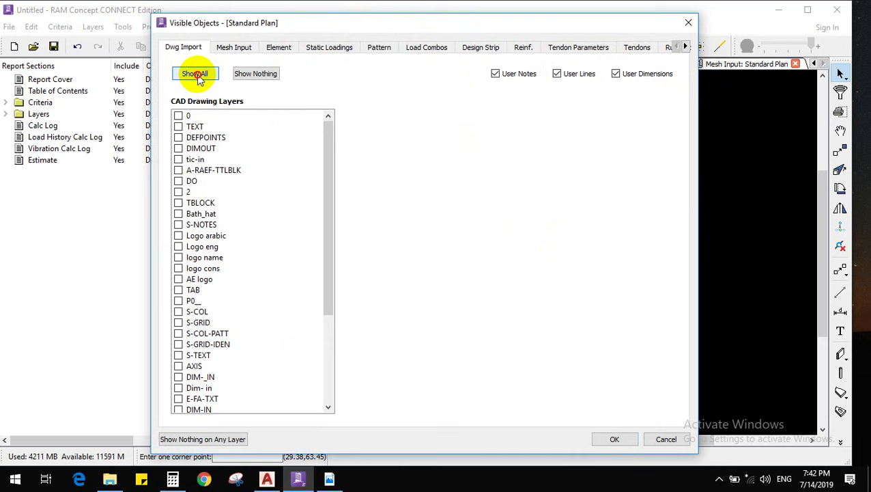
scroll(274, 222, "down", 5)
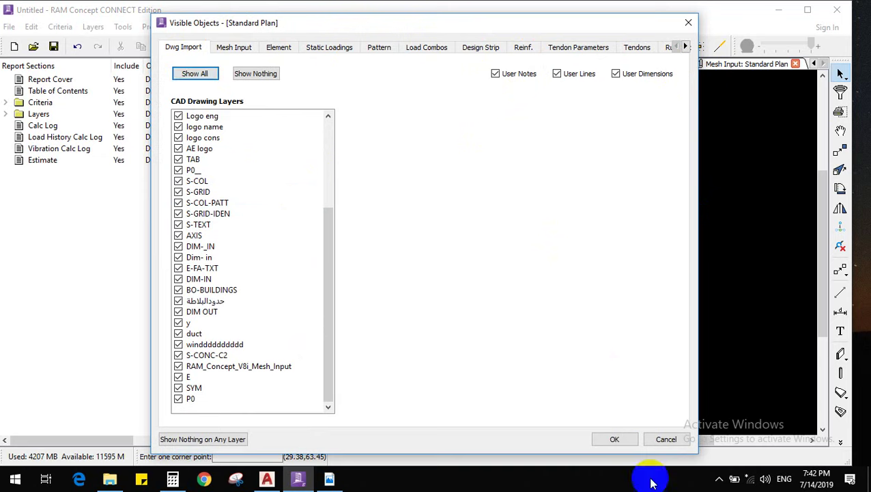
left_click(615, 439)
scroll(400, 153, "up", 2)
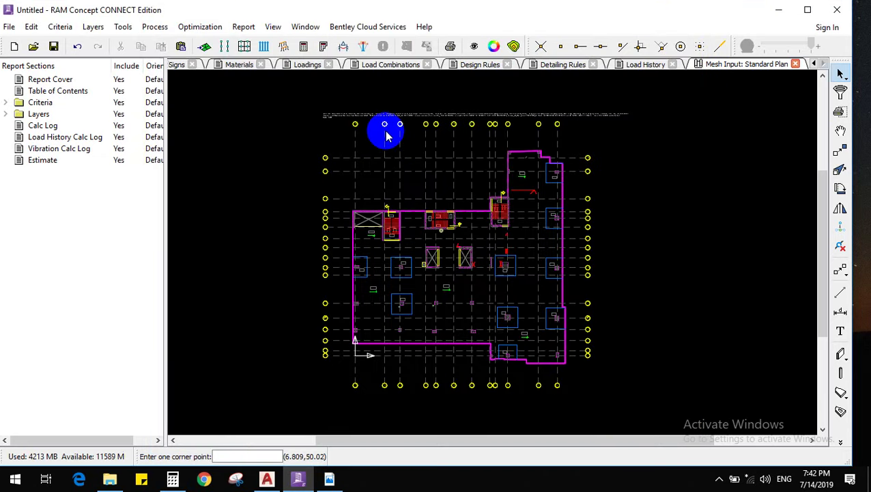
Review the wall tool variants for the Mesh Input plan and activate the plain Wall tool
scroll(412, 298, "up", 3)
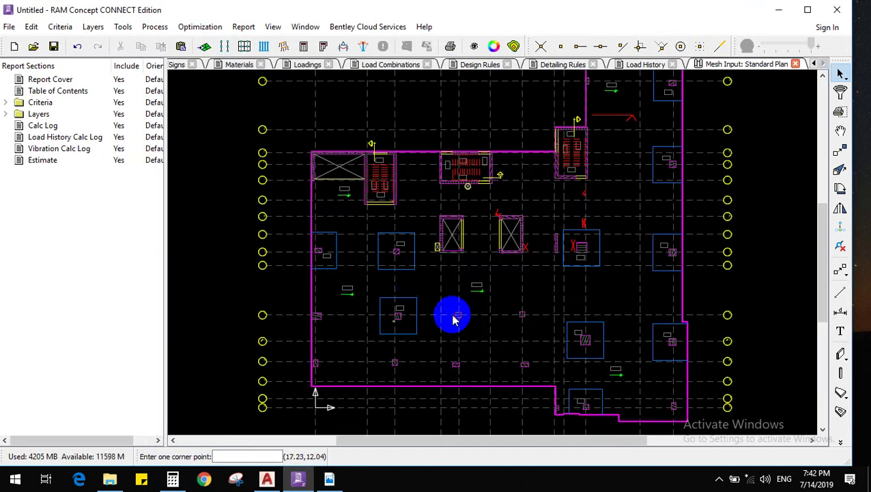
scroll(450, 313, "down", 3)
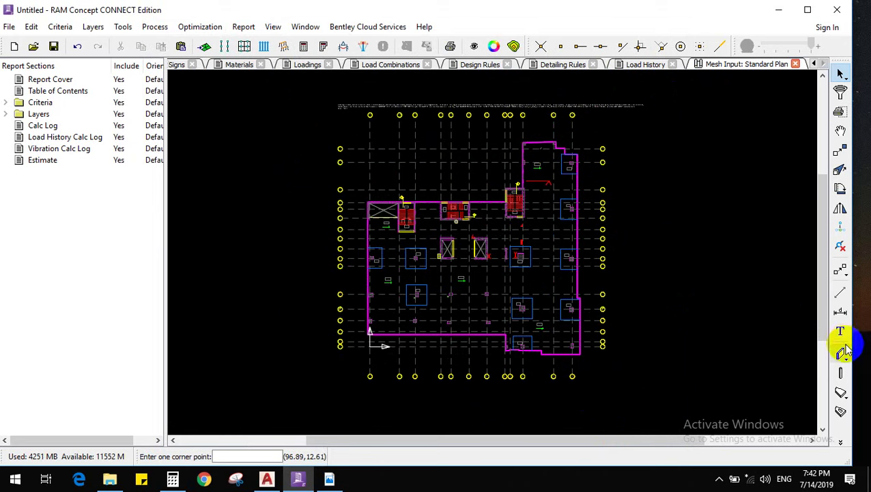
scroll(584, 285, "up", 1)
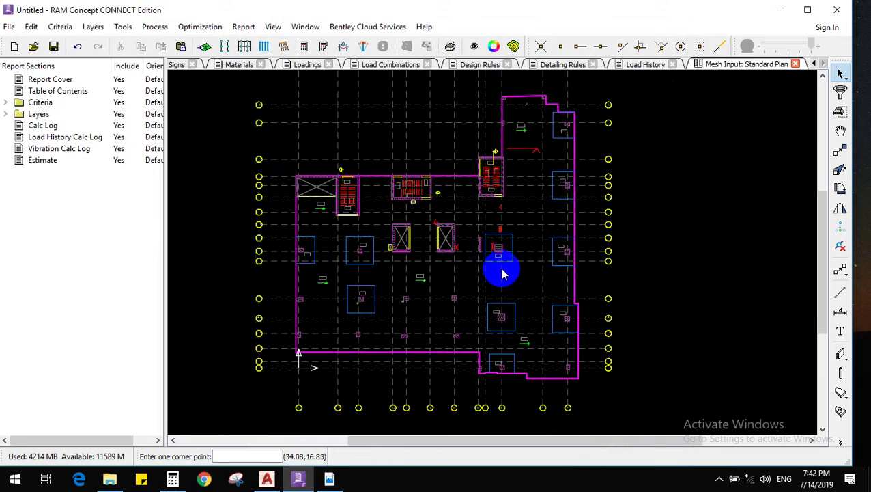
scroll(502, 273, "up", 1)
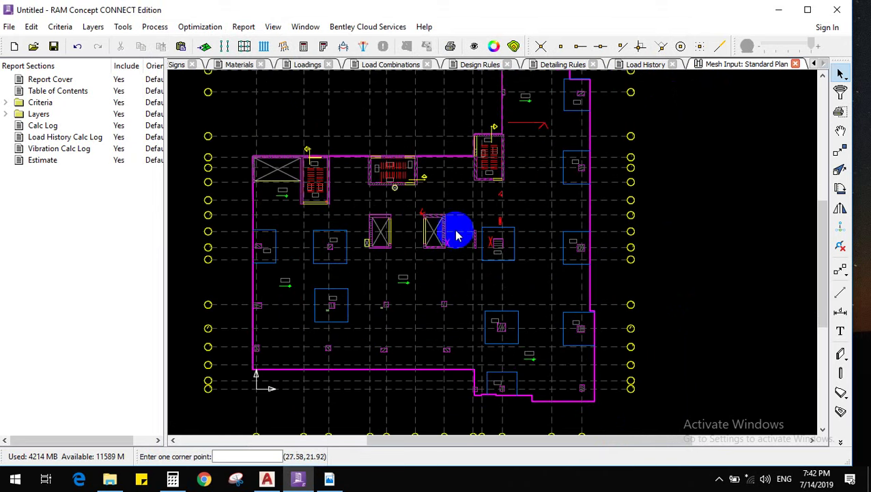
left_click(841, 441)
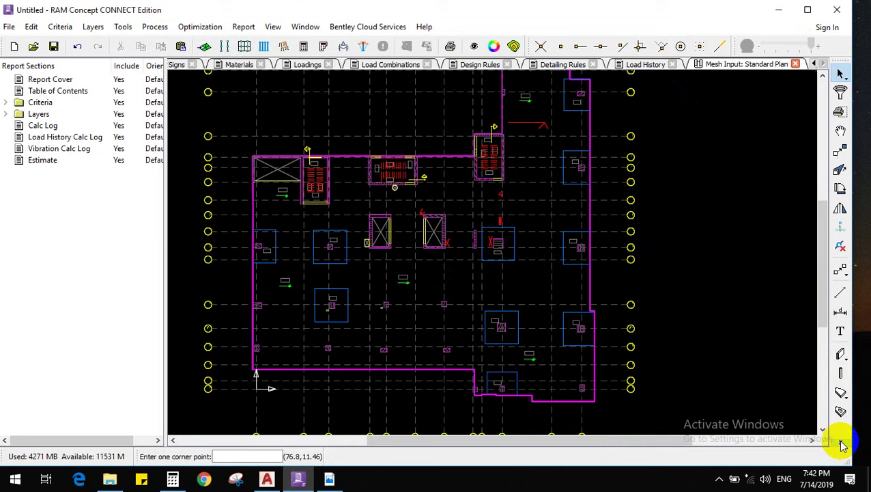
left_click(842, 374)
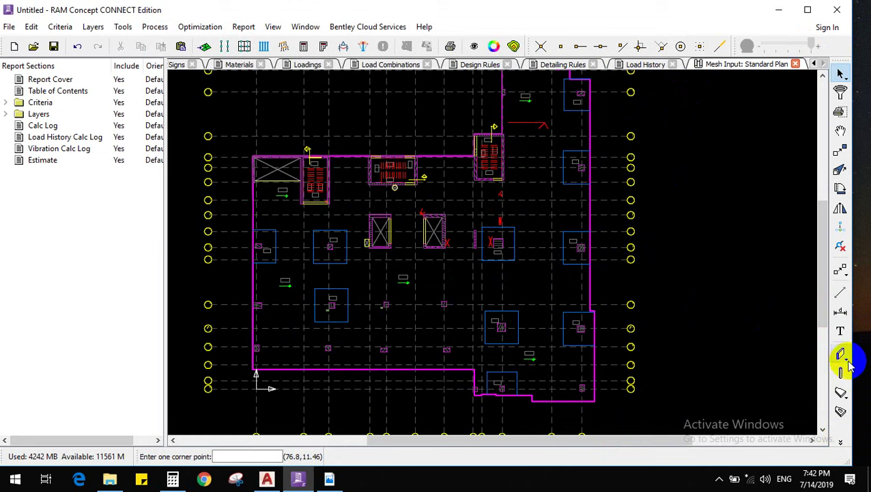
left_click(844, 355)
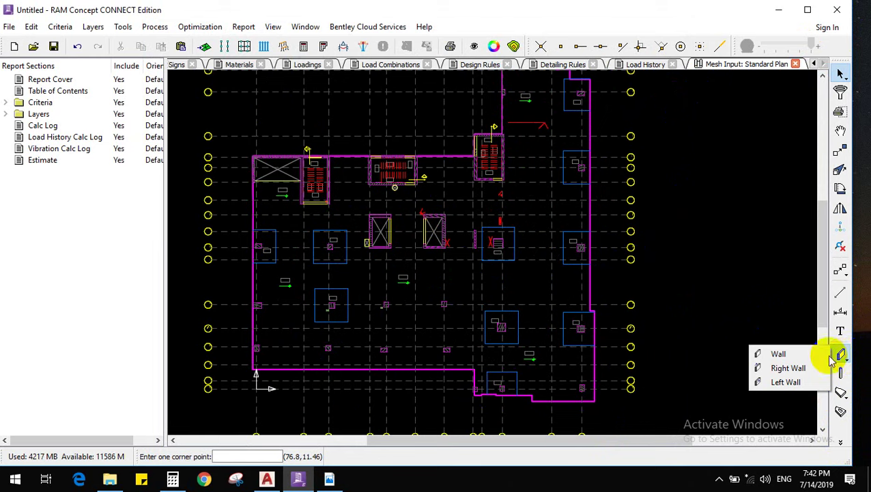
left_click(785, 386)
left_click(778, 354)
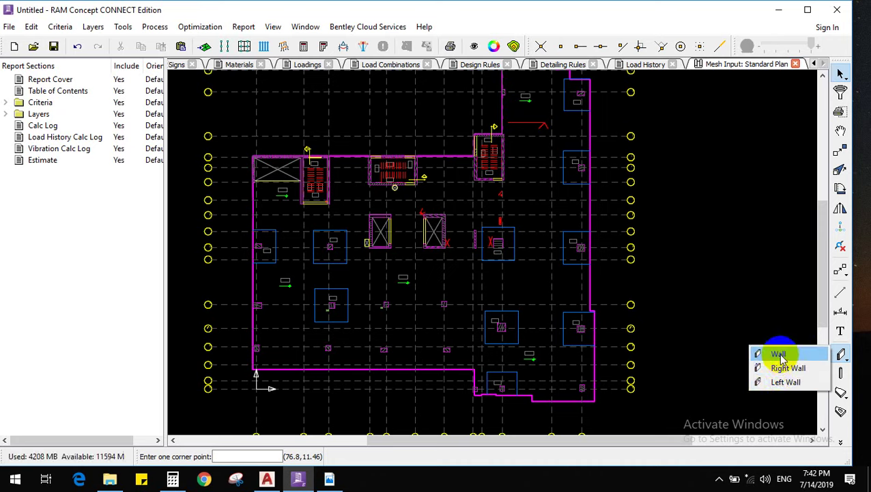
Enable midpoint snapping and start a wall at the middle of the lower end of the upper stair core's right-hand wall
scroll(521, 214, "up", 6)
scroll(558, 314, "up", 3)
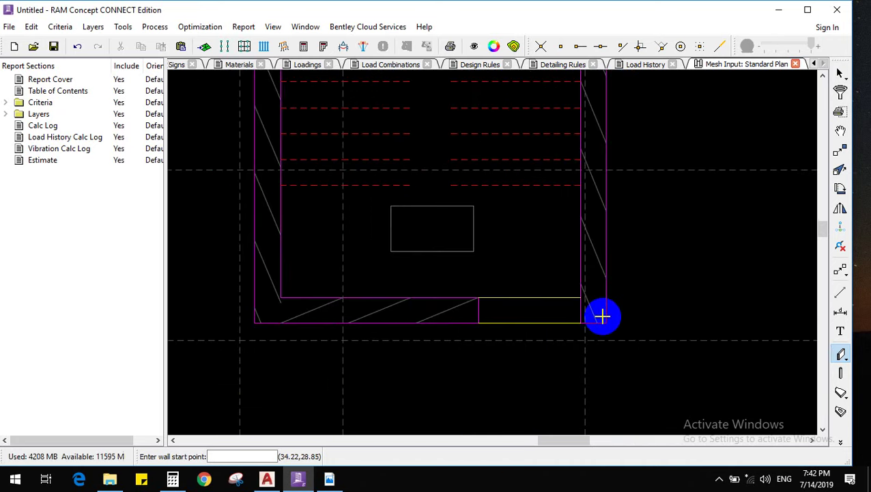
left_click(602, 50)
left_click(596, 325)
scroll(601, 342, "down", 3)
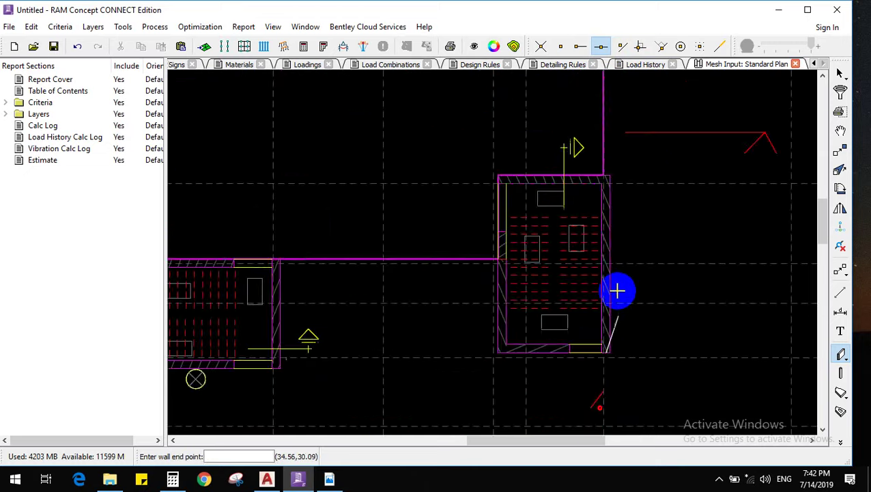
scroll(617, 291, "up", 4)
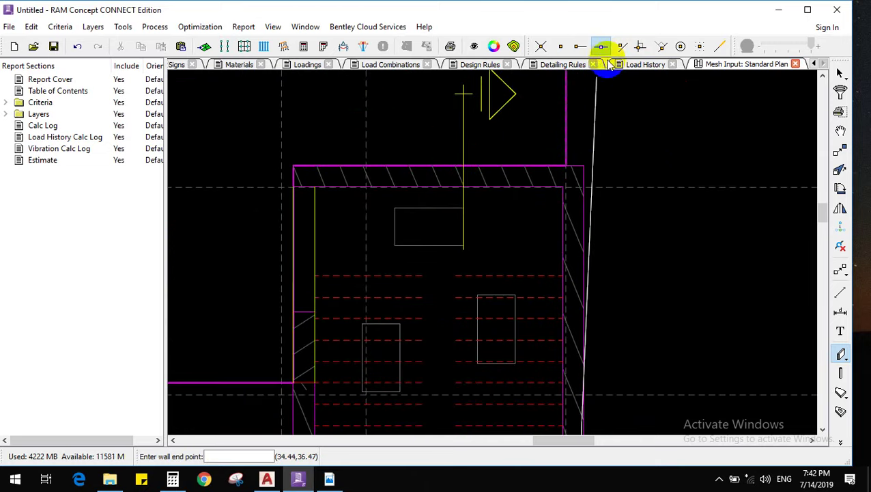
Enable orthogonal and intersection snapping and end the wall vertically at the upper edge of the stair core
left_click(641, 46)
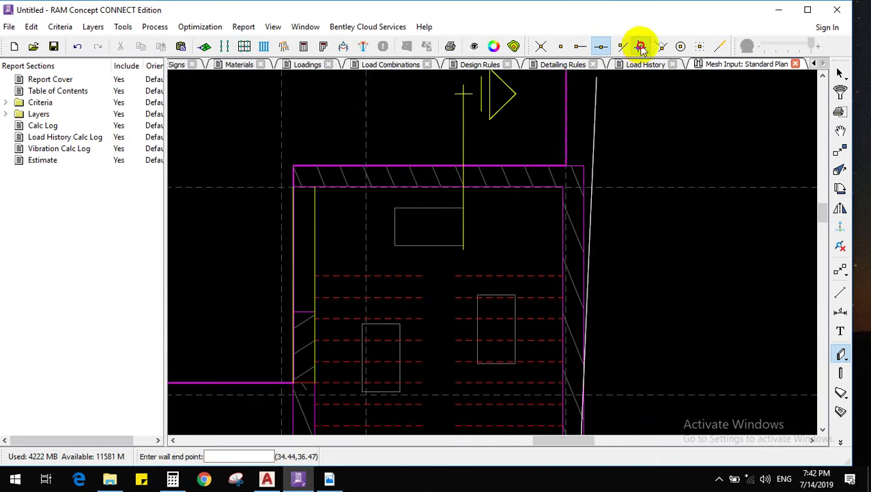
left_click(579, 156)
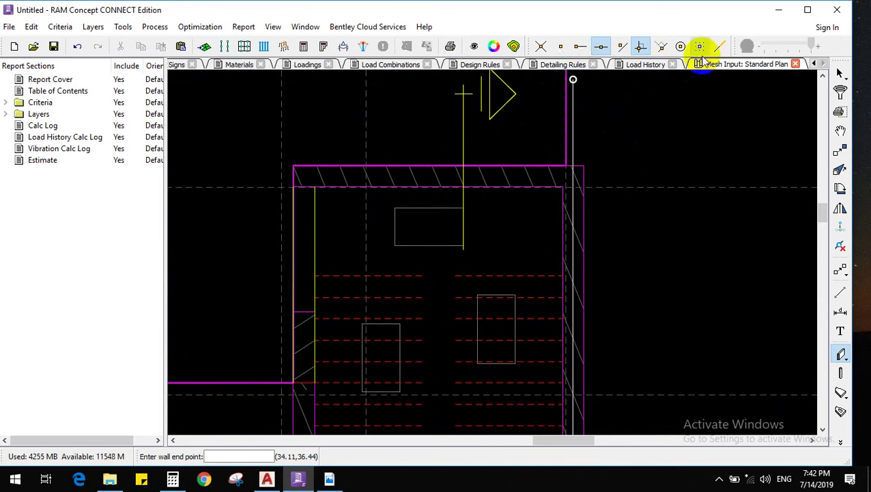
left_click(661, 42)
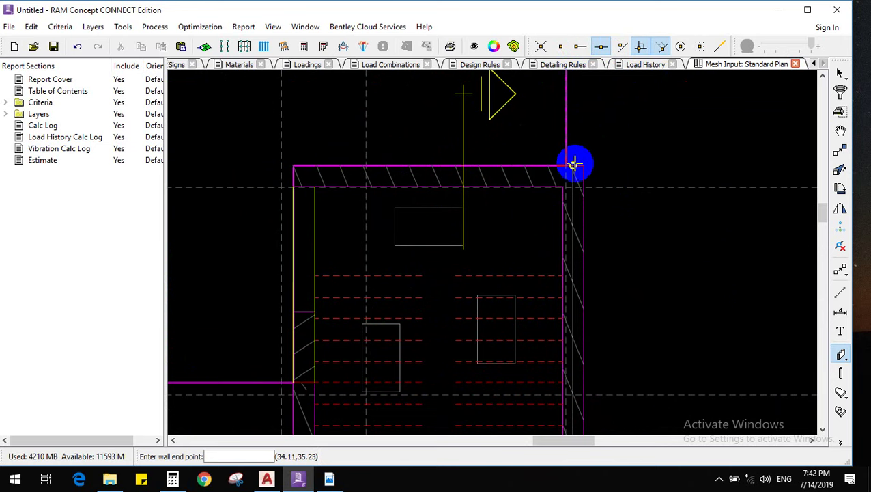
scroll(574, 164, "up", 5)
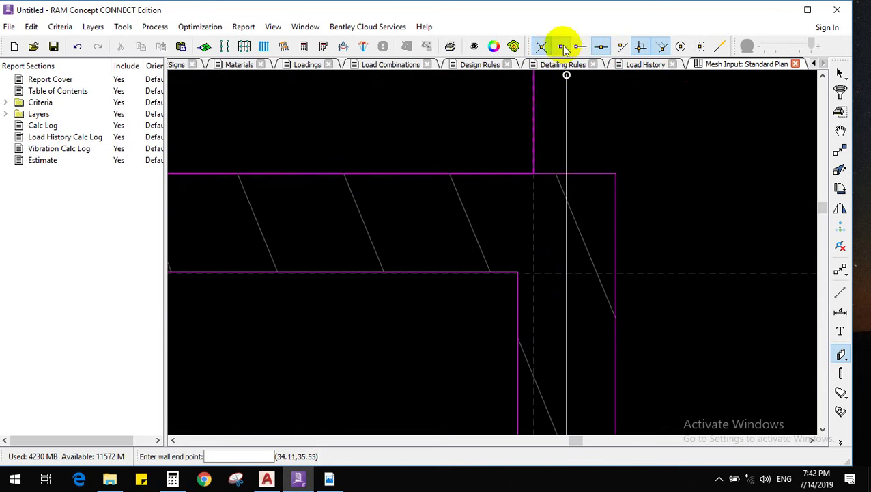
left_click(570, 174)
scroll(569, 173, "down", 2)
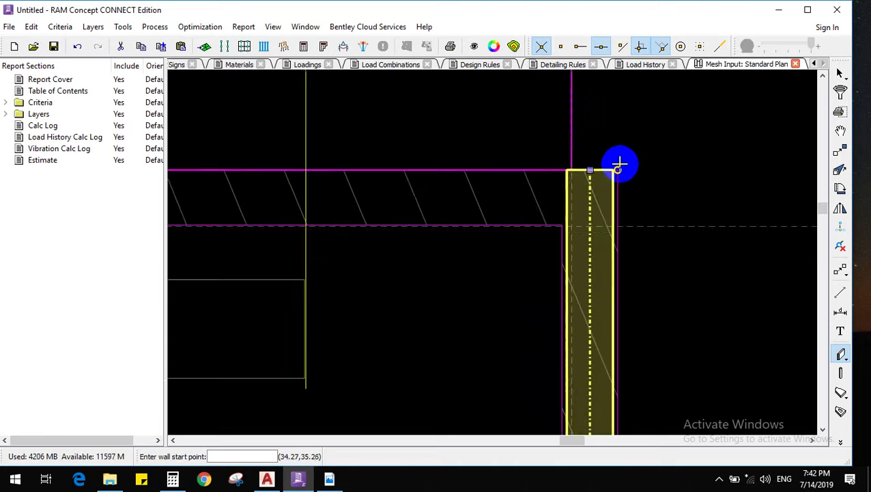
scroll(619, 167, "down", 3)
scroll(657, 210, "down", 1)
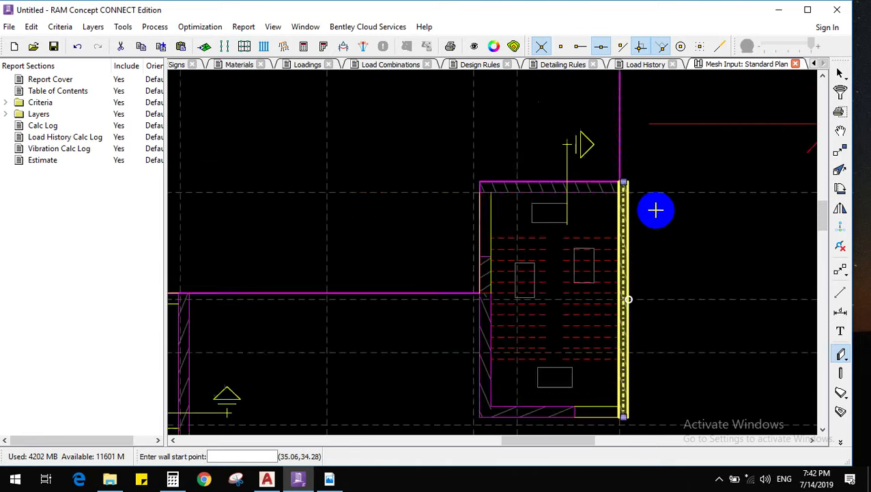
Delete the selected wall along the upper stair core's right-hand side
scroll(624, 369, "down", 2)
scroll(657, 245, "up", 6)
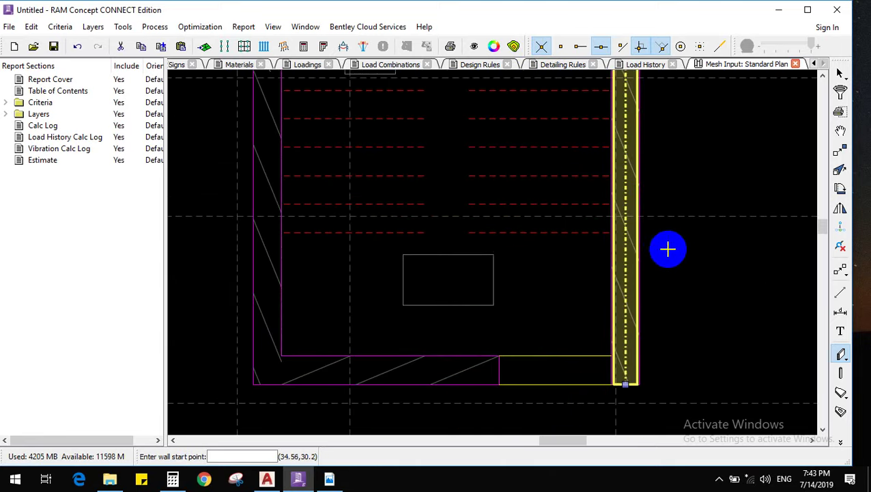
key("Delete")
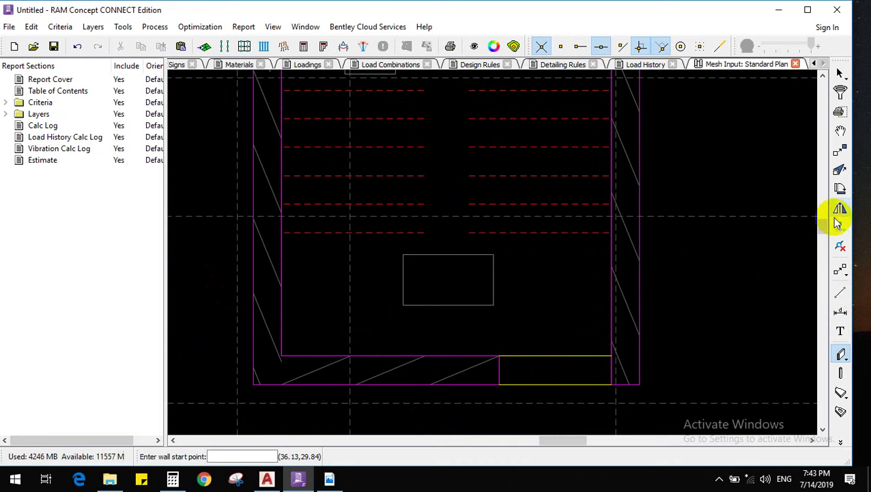
Try to draw a Right Wall from the lower to the upper outer corner of the stair core's right-hand side
left_click(843, 360)
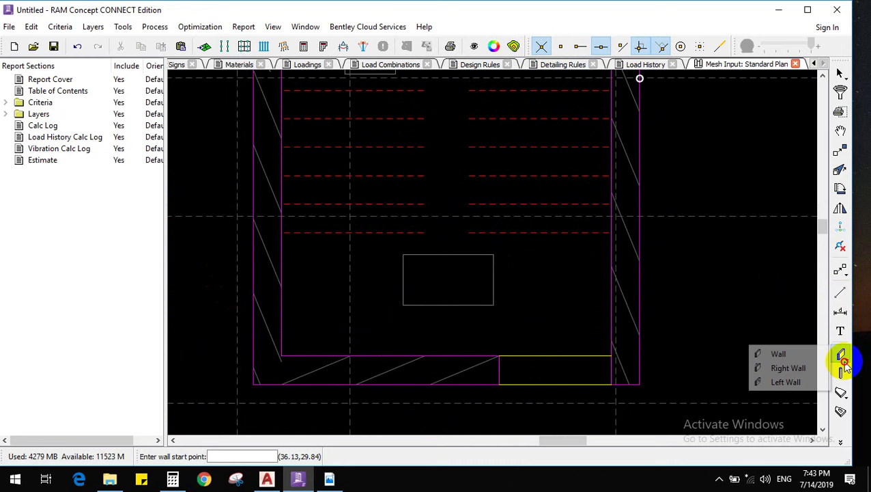
left_click(790, 368)
left_click(639, 384)
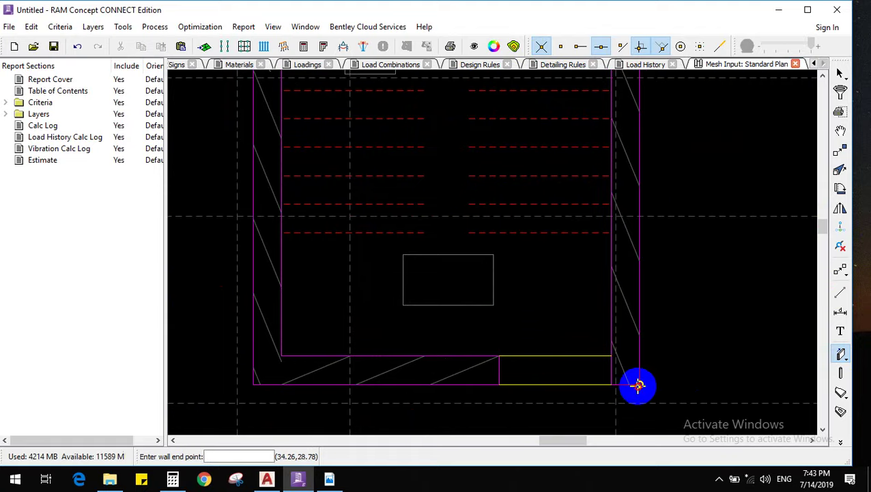
scroll(673, 214, "up", 2)
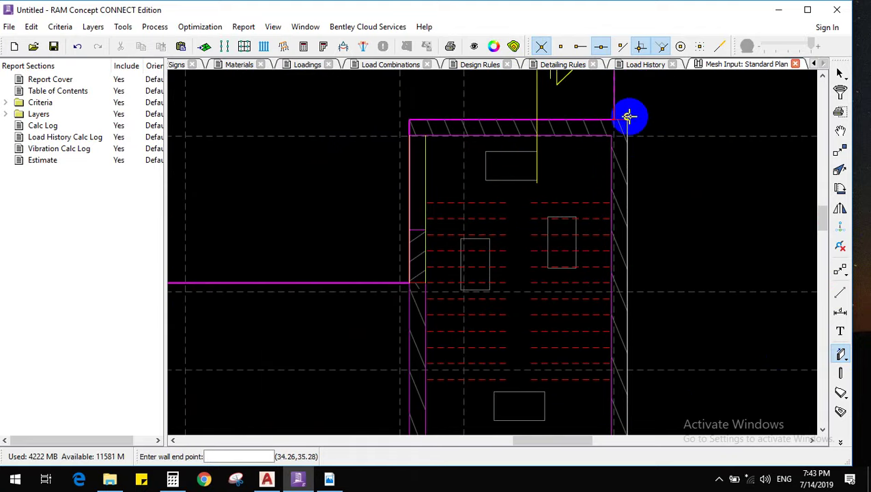
left_click(628, 120)
scroll(703, 185, "down", 2)
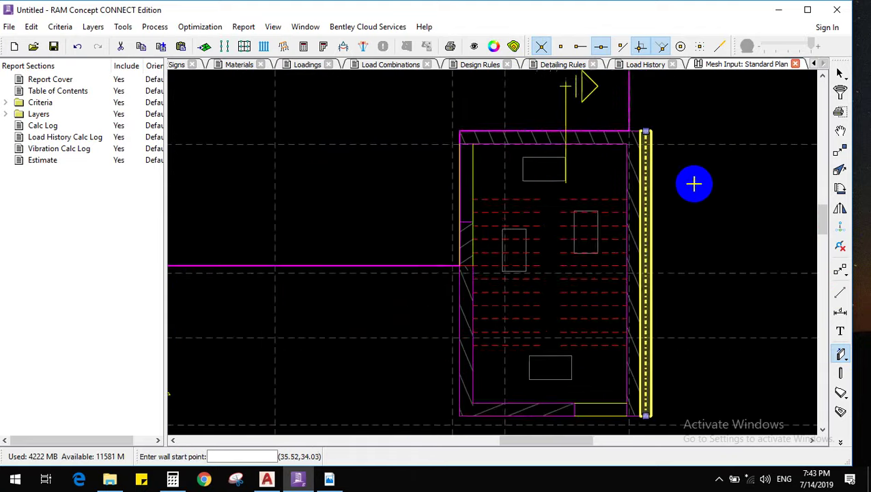
key("ctrl+z")
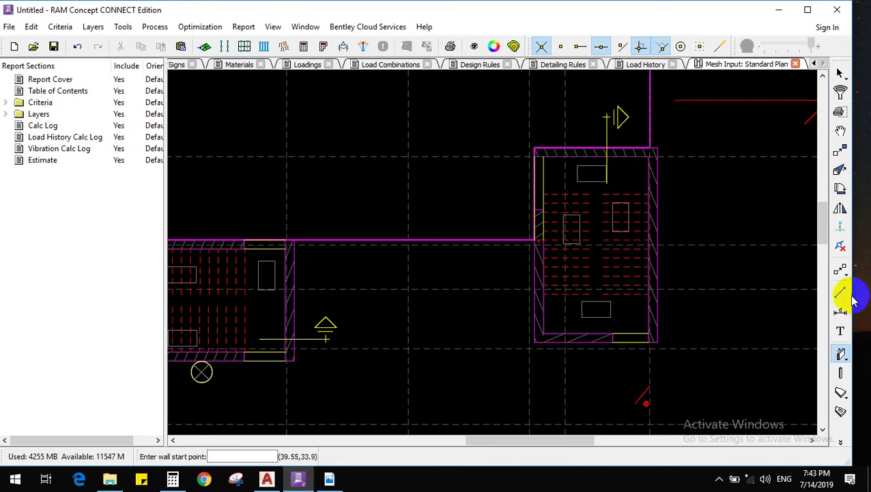
Set the default wall properties to a 40 fcu concrete mix, 3.5 m height and 0.3 m thickness
double_click(841, 355)
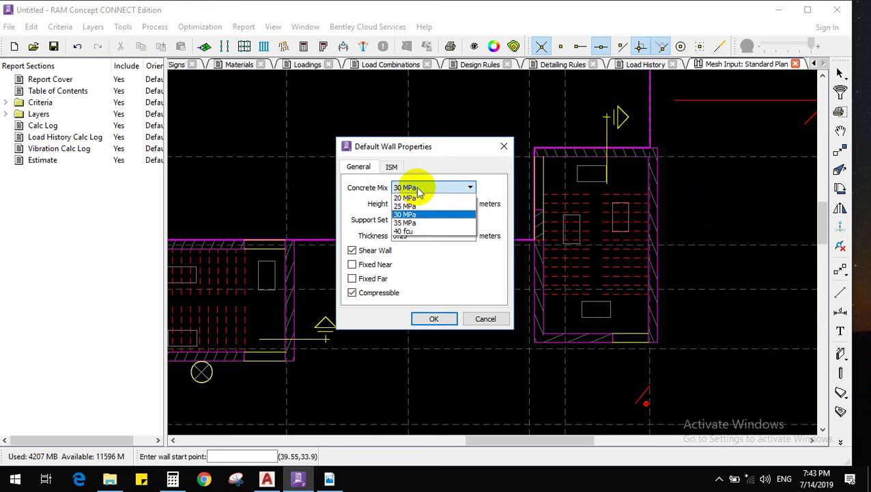
left_click(415, 236)
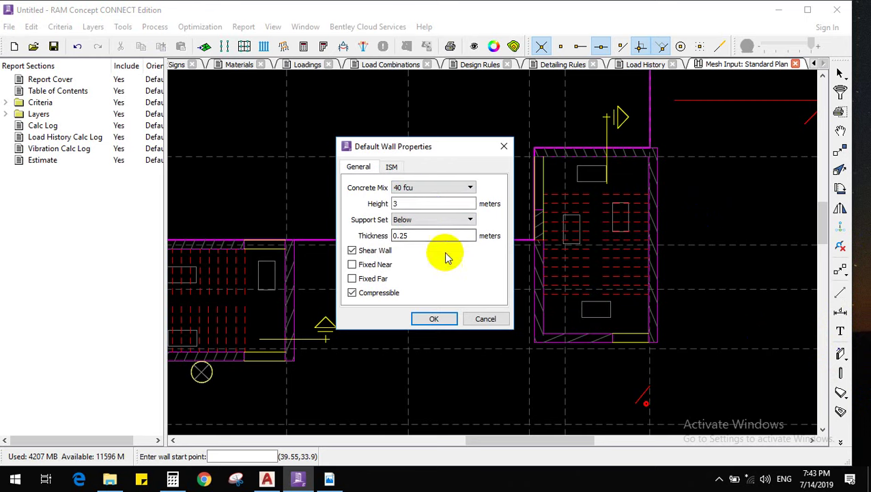
double_click(424, 205)
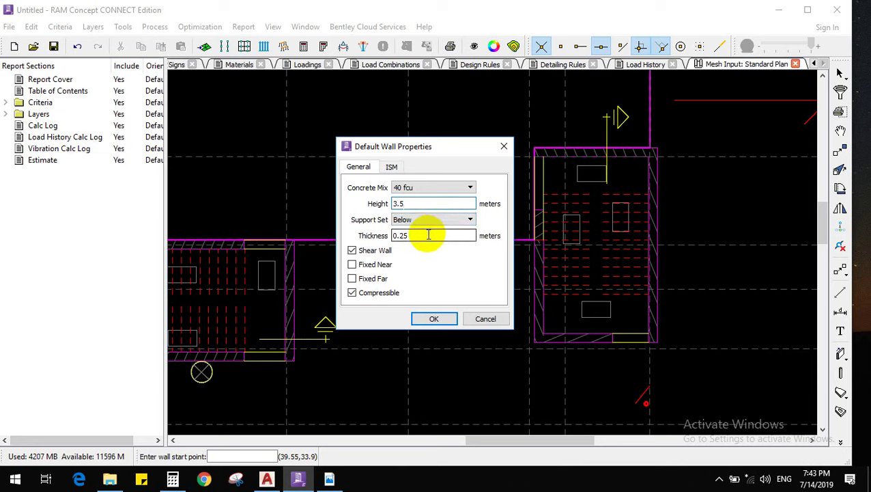
double_click(428, 235)
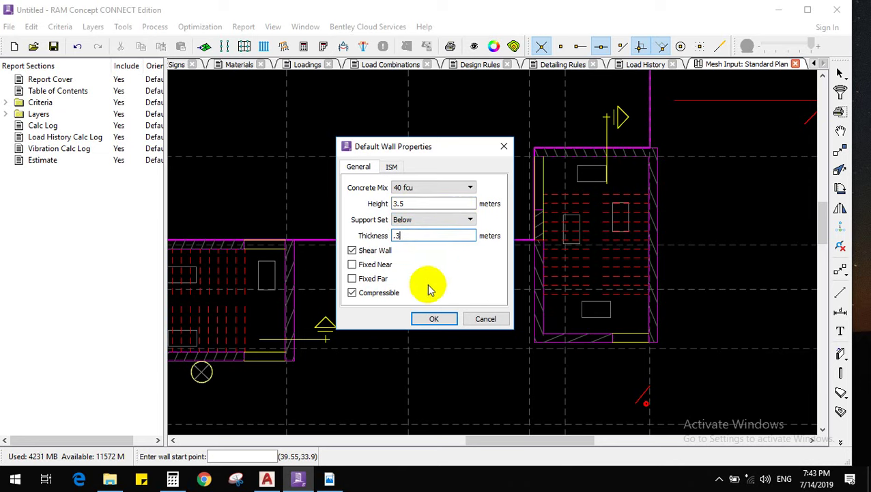
Enable Fixed Near and Fixed Far, keep the support set at Below, and apply the default wall properties
left_click(383, 268)
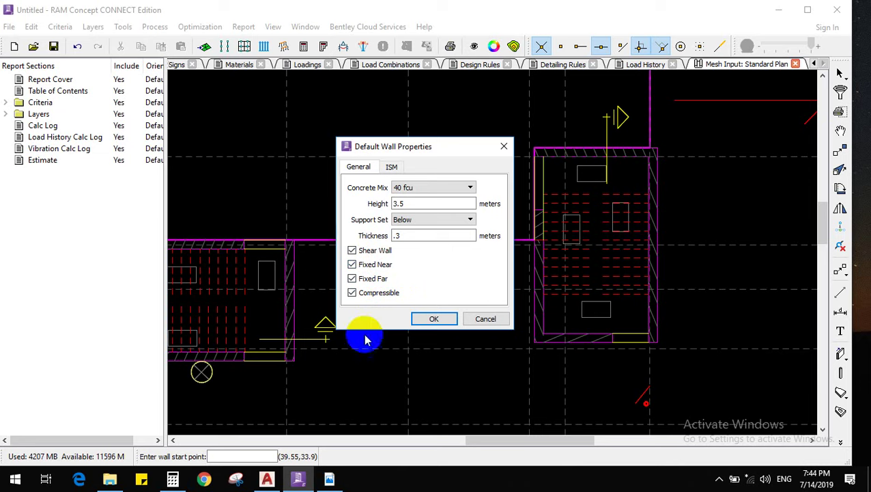
left_click(335, 383)
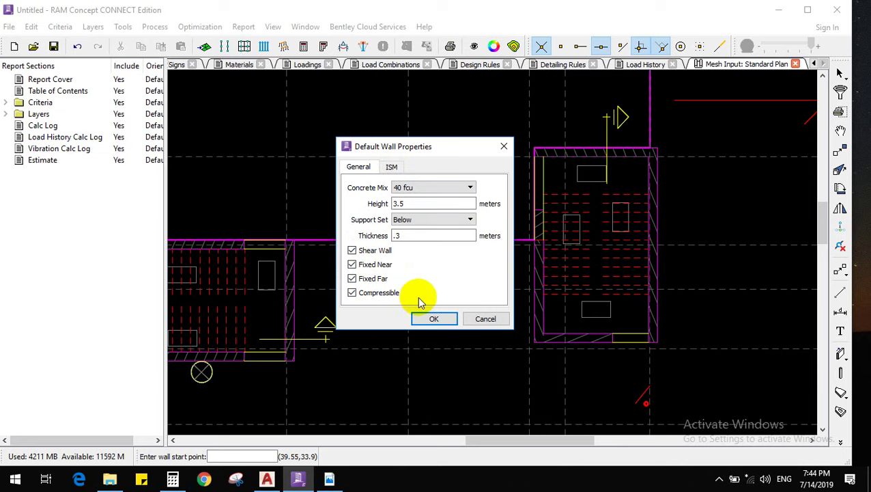
left_click(416, 222)
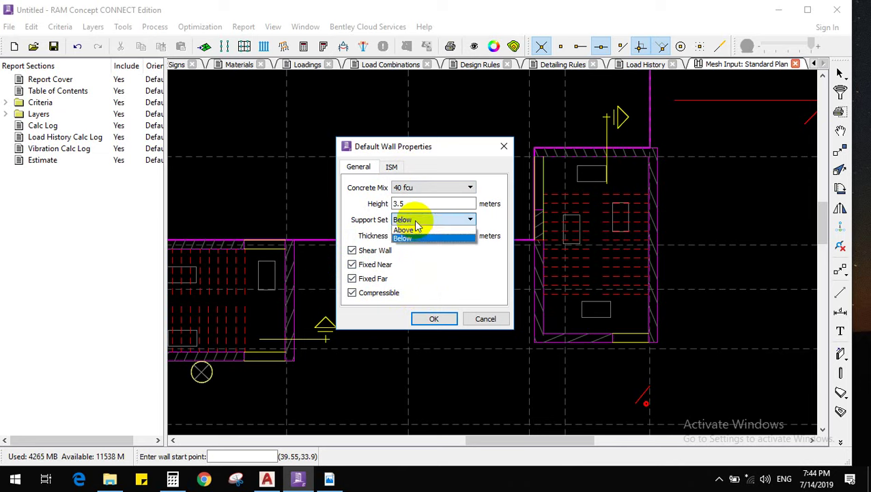
left_click(418, 222)
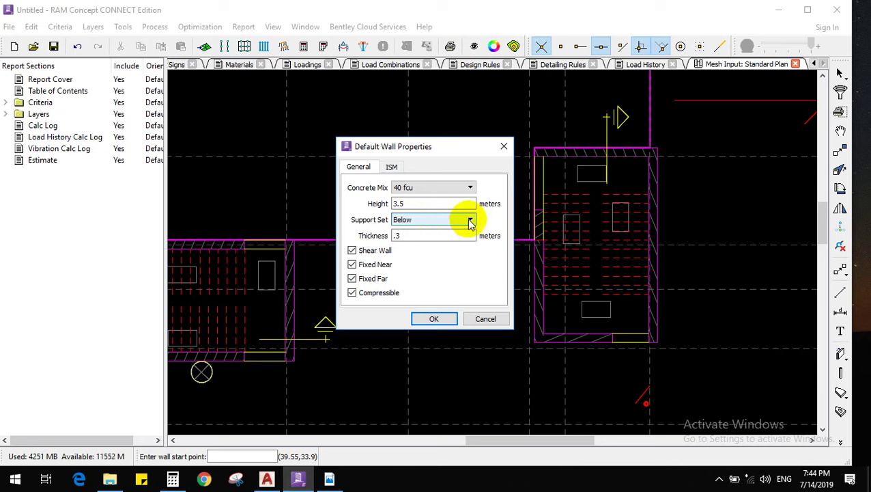
left_click(433, 203)
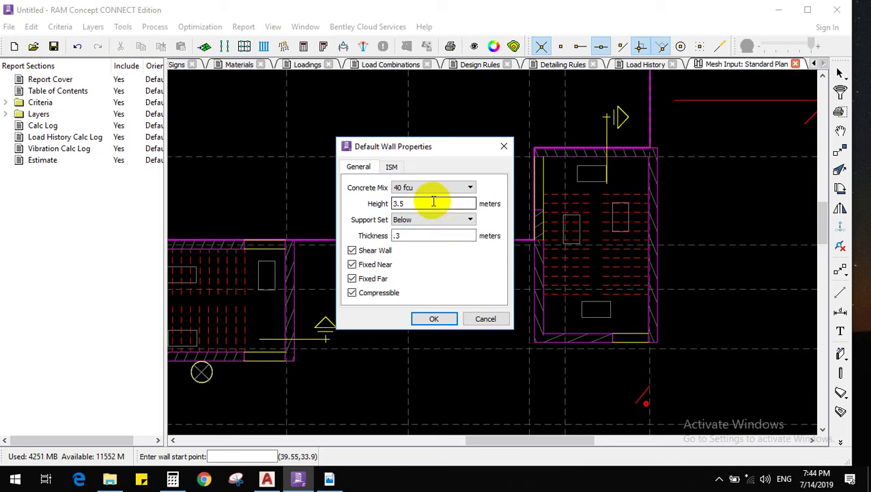
left_click(386, 168)
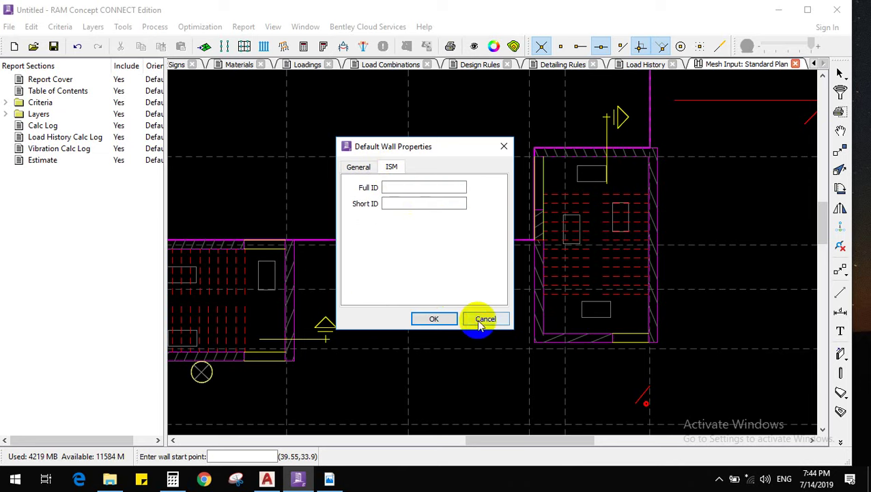
left_click(445, 321)
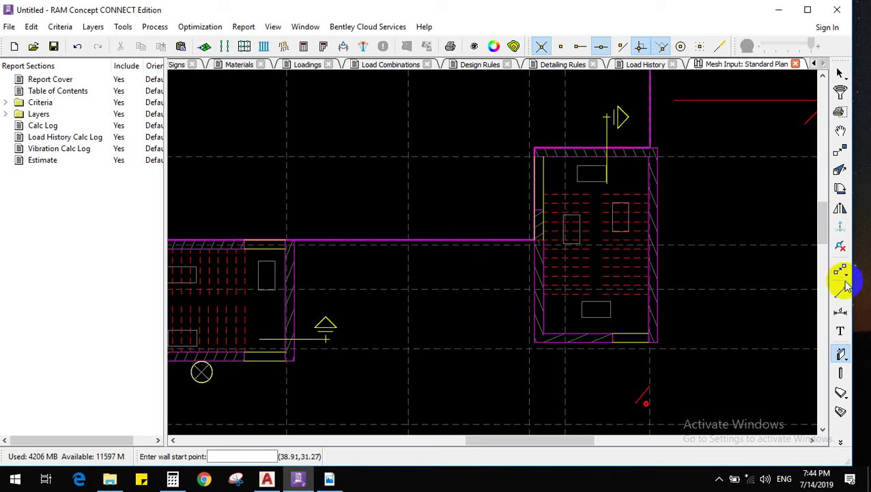
Draw a Right Wall from the lower end's midpoint of the core's right-hand wall vertically up to the core's upper edge
left_click(841, 353)
scroll(659, 349, "up", 2)
scroll(658, 349, "up", 1)
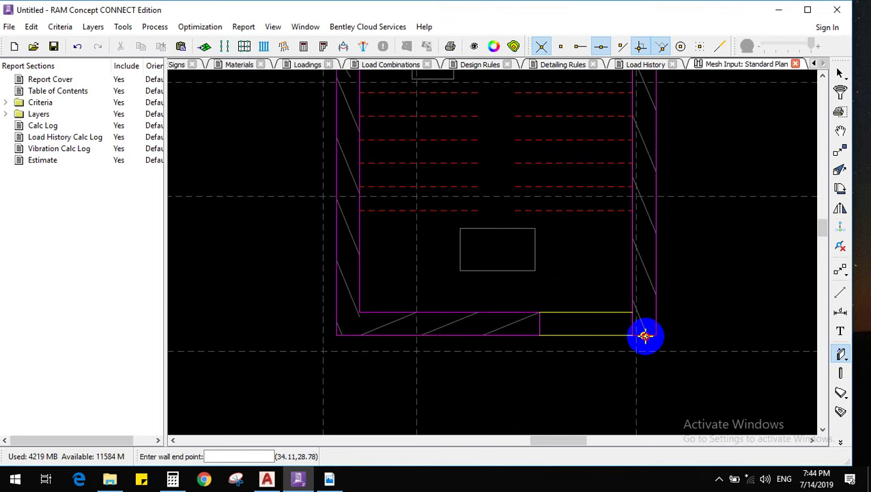
scroll(646, 335, "down", 2)
scroll(644, 179, "up", 2)
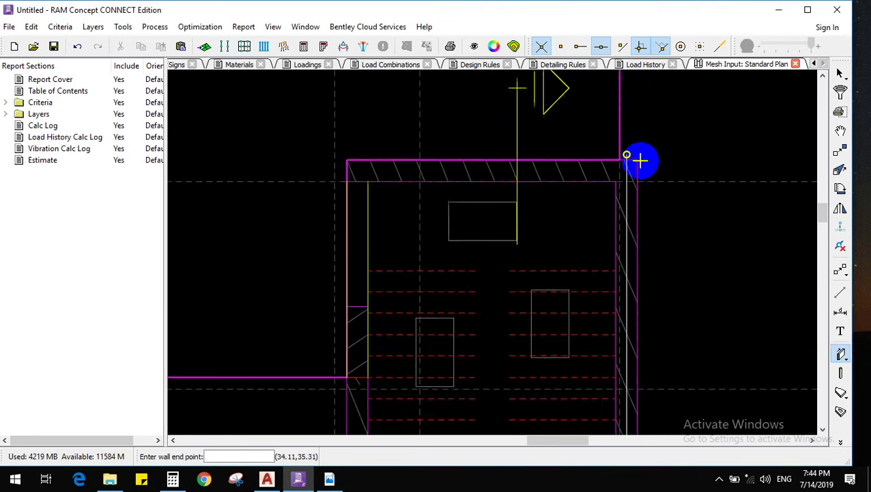
scroll(632, 159, "up", 1)
left_click(637, 161)
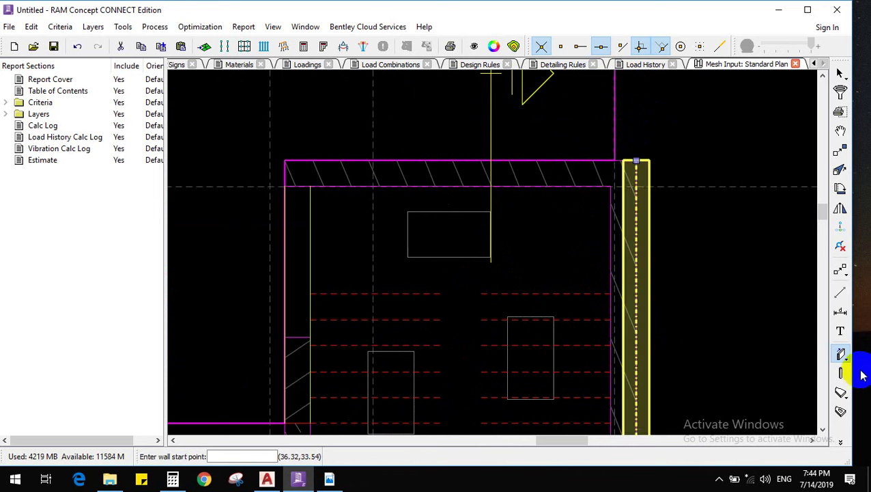
Inspect the selected wall's concrete mix, height, support set, thickness and fixity without changing them
left_click(840, 353)
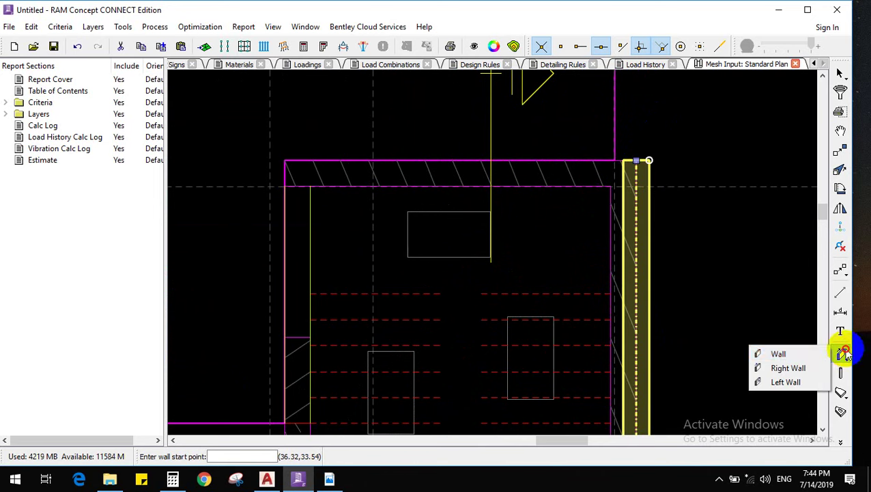
left_click(808, 349)
scroll(676, 209, "down", 3)
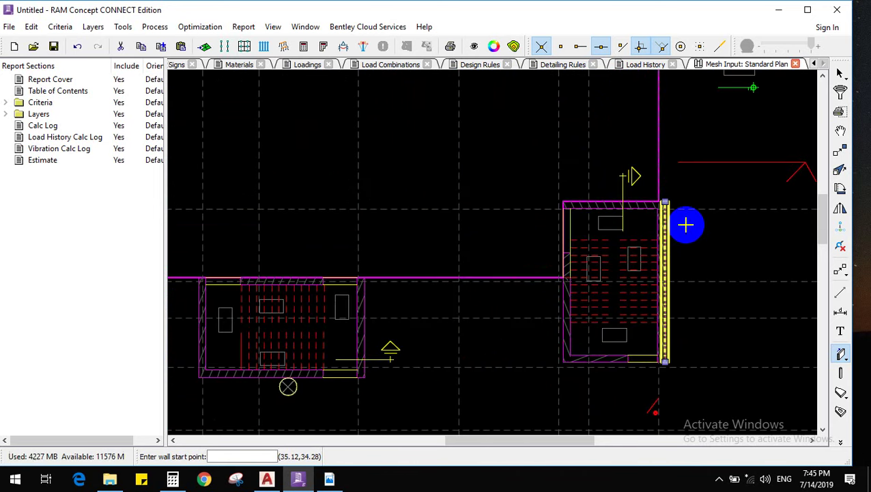
right_click(687, 227)
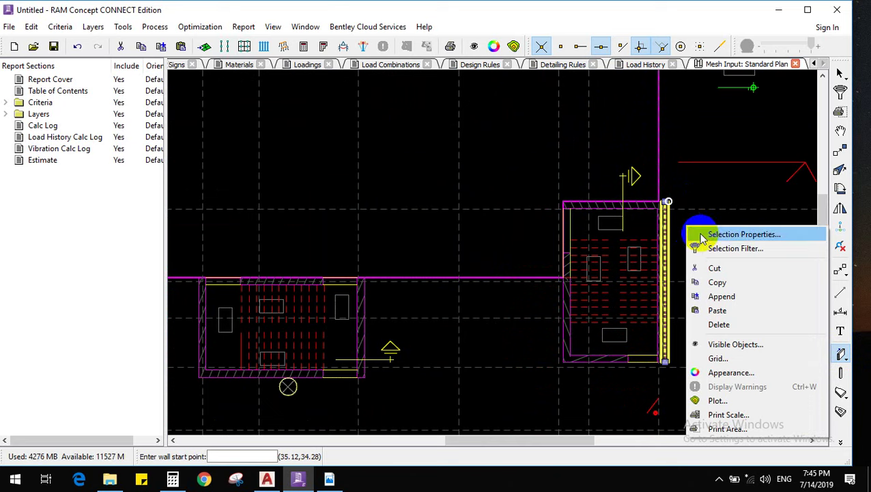
left_click(703, 237)
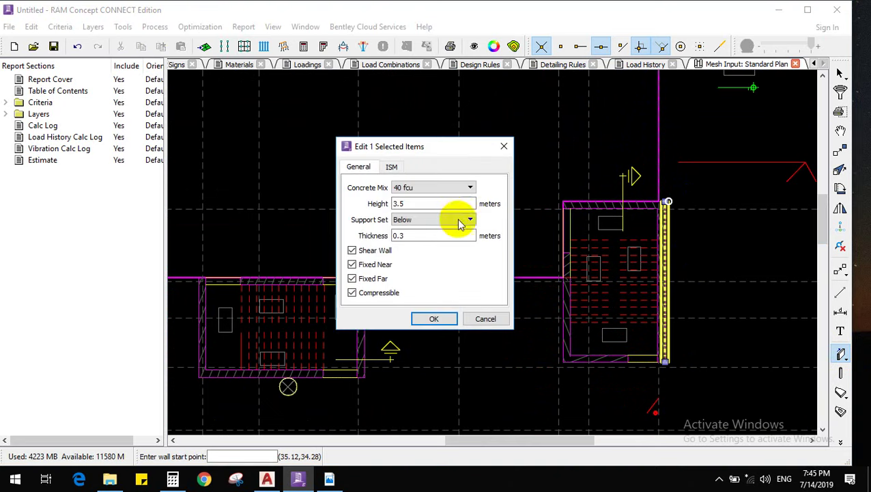
left_click(484, 318)
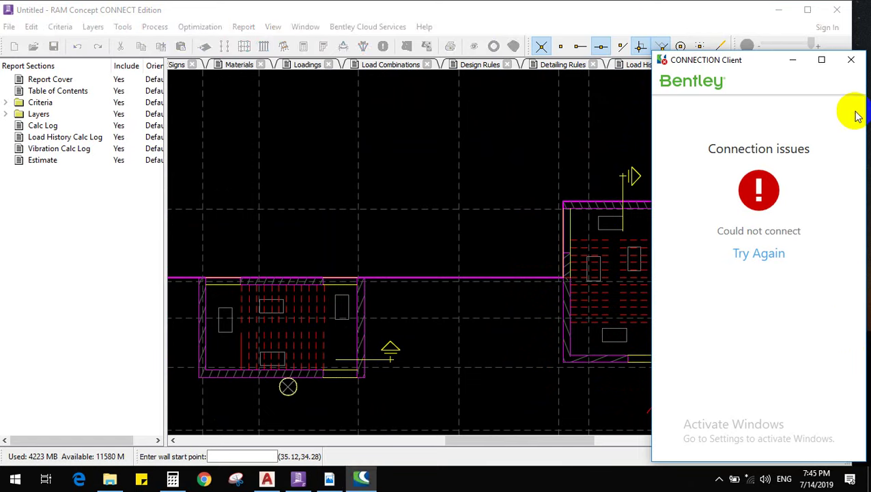
left_click(850, 59)
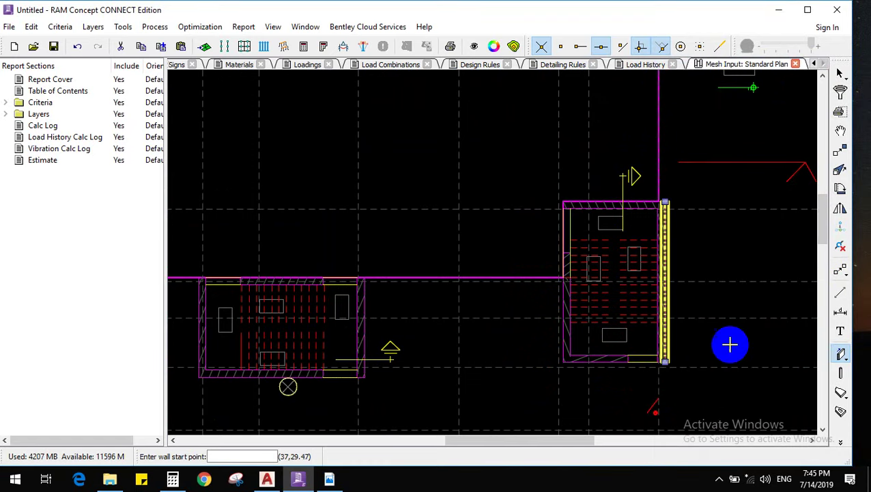
Move the selected wall from its lower outer corner onto the lower outer corner of the drawn right-hand core wall
scroll(655, 364, "up", 5)
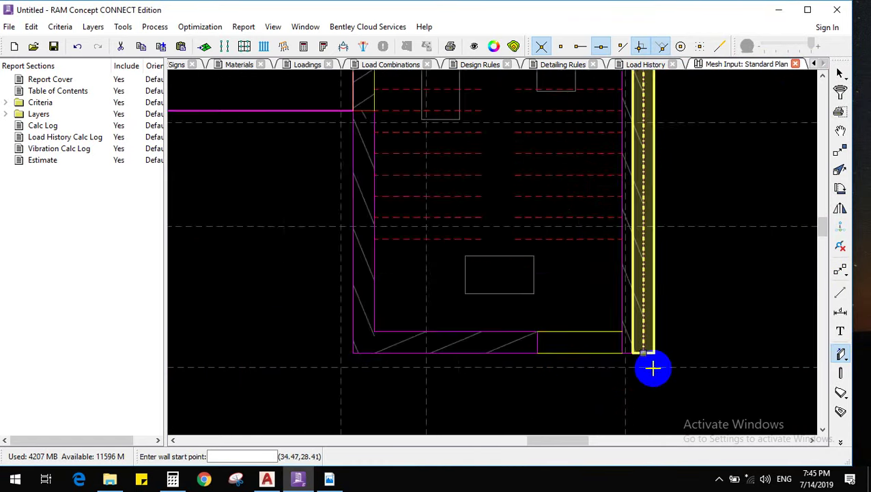
left_click(841, 151)
left_click(671, 333)
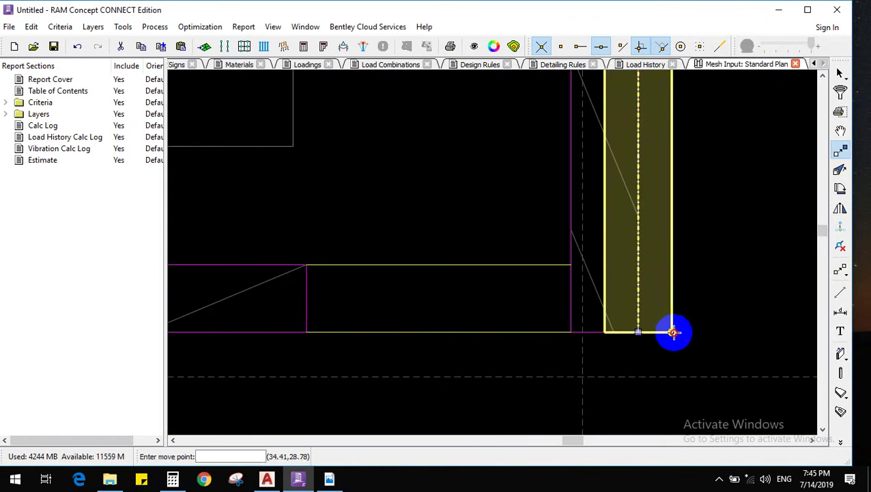
left_click(639, 332)
Draw a wall centred on the core's lower wall, from the opening's edge to the core's outer left-hand edge
left_click(842, 354)
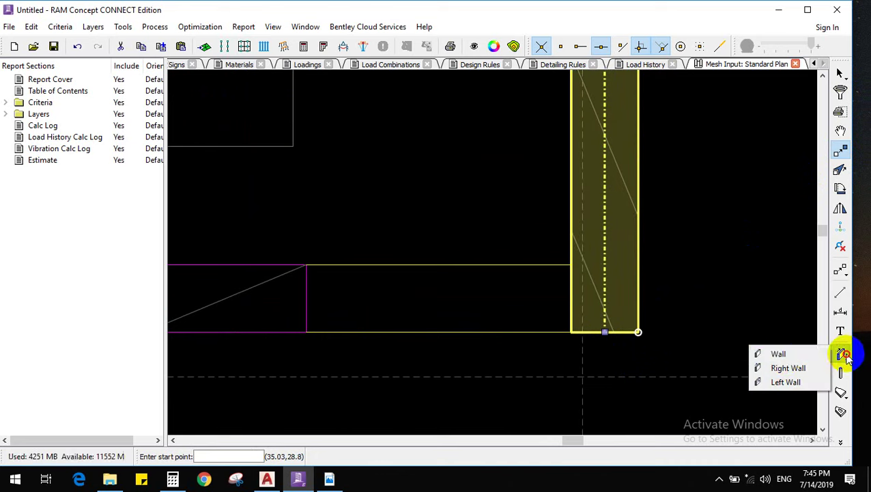
left_click(785, 382)
scroll(745, 418, "down", 3)
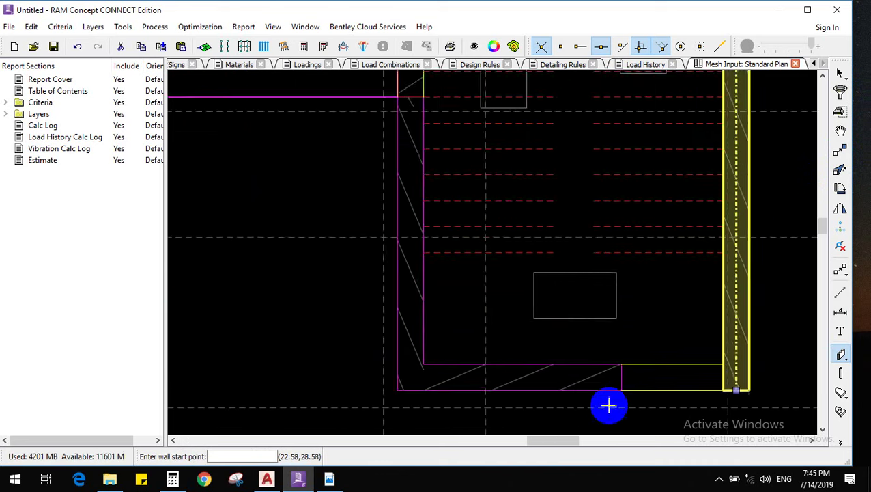
scroll(608, 406, "up", 1)
left_click(624, 374)
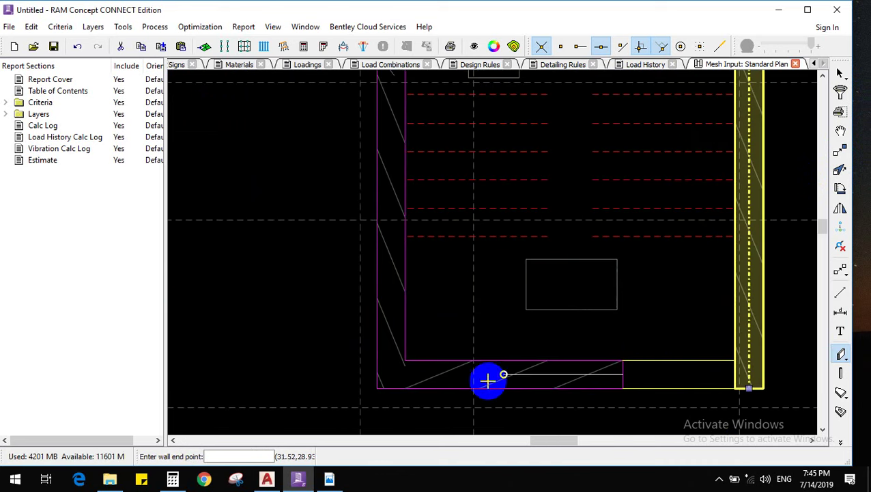
left_click(379, 372)
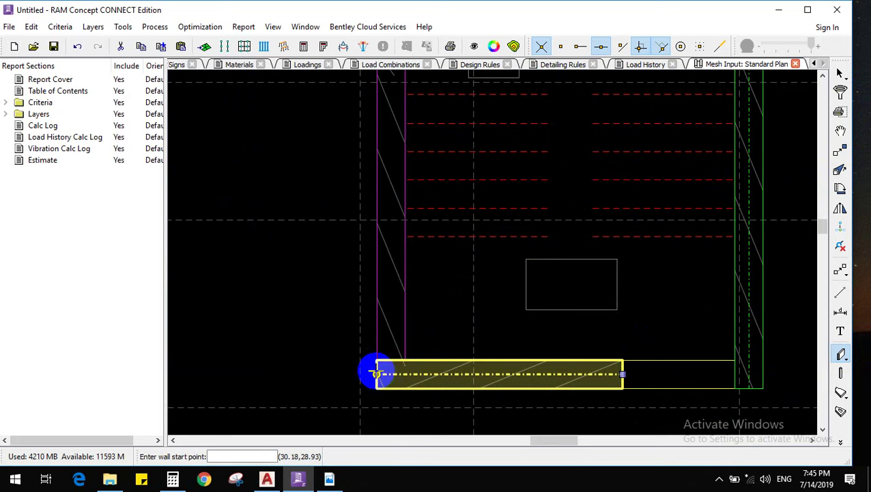
Draw a vertical wall along the outer edge of the core's left-hand side up to its upper corner
scroll(378, 372, "down", 3)
scroll(382, 122, "up", 3)
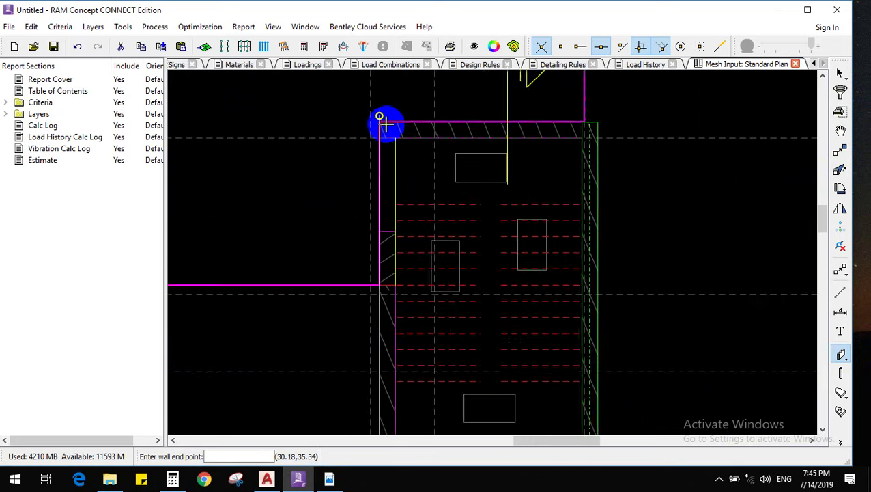
left_click(374, 117)
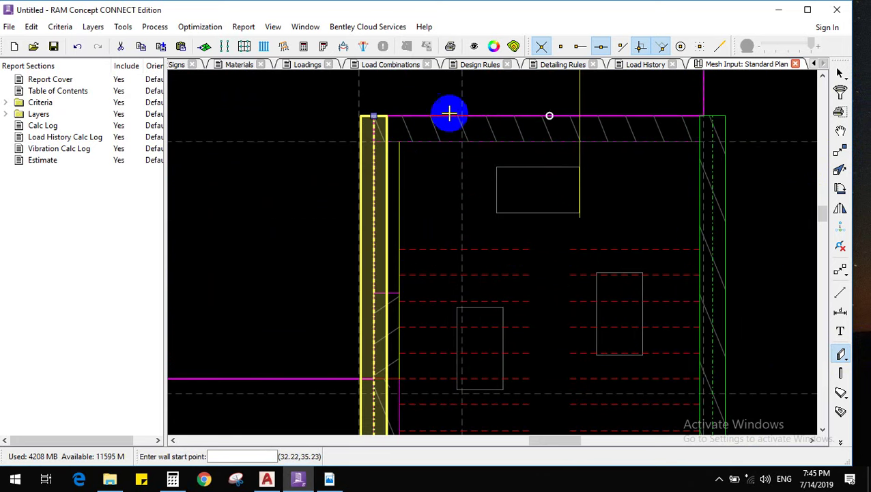
Move the stair core's left-hand wall from its upper outer corner onto the upper outer corner of the drawn wall
scroll(642, 229, "down", 1)
left_click(840, 149)
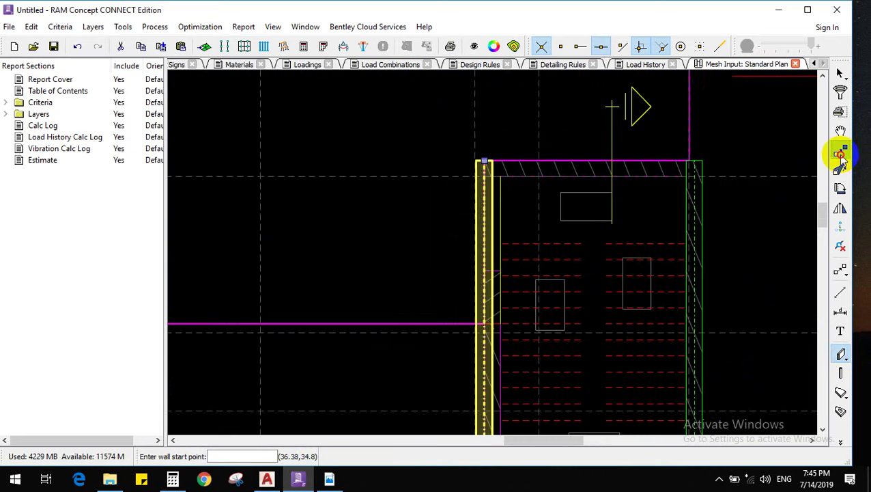
scroll(490, 142, "up", 3)
left_click(469, 186)
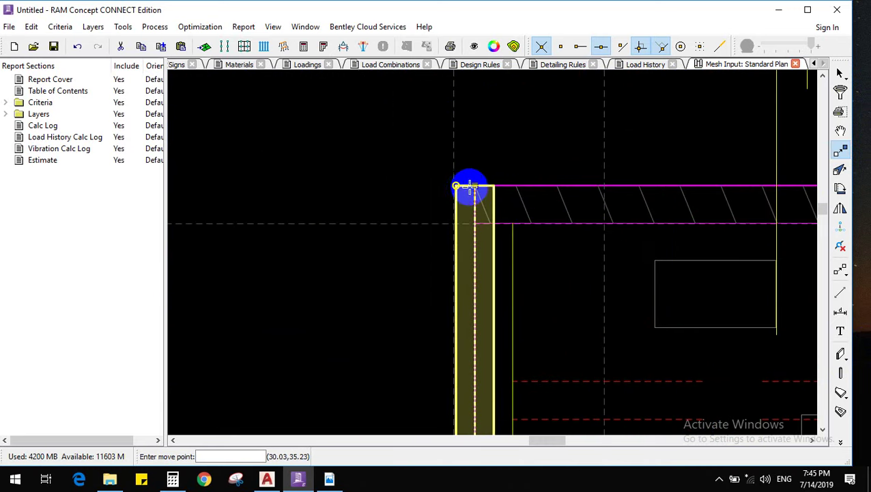
scroll(494, 156, "down", 1)
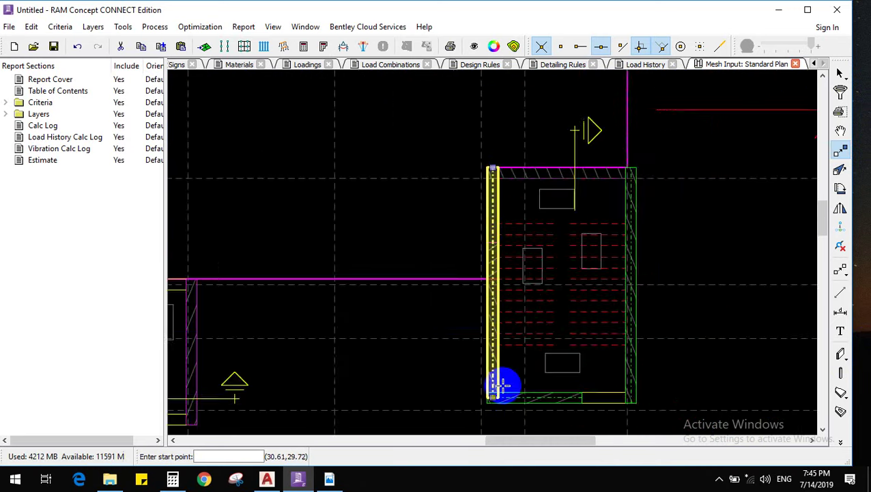
Stretch the left end of the core's lower wall to the centreline of the left-hand wall
scroll(492, 375, "up", 5)
scroll(466, 357, "down", 5)
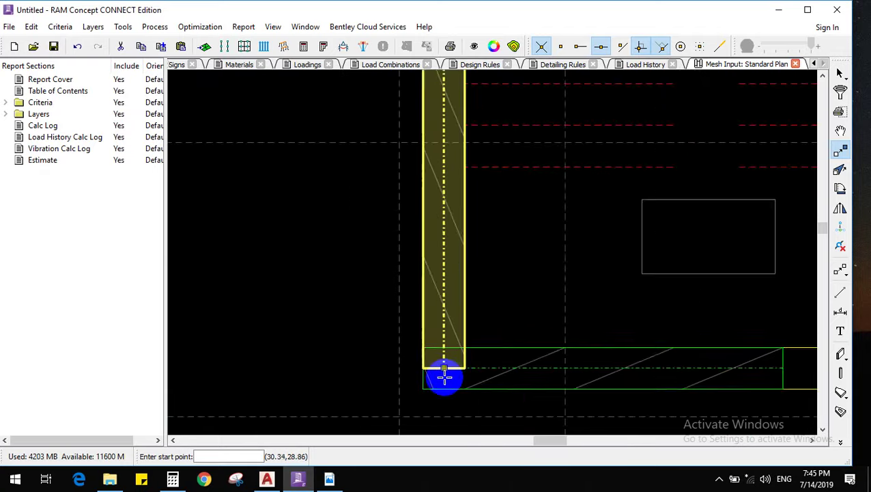
scroll(482, 355, "up", 1)
scroll(510, 380, "up", 1)
scroll(484, 380, "up", 3)
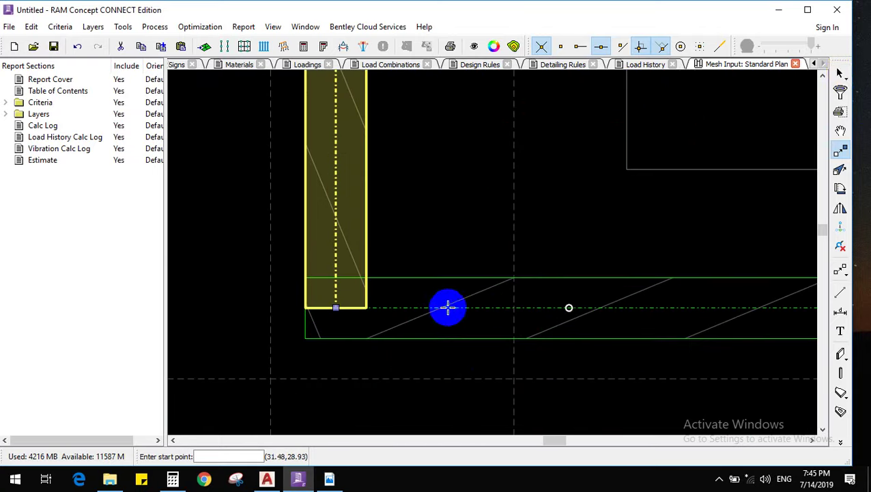
left_click(840, 73)
left_click(456, 307)
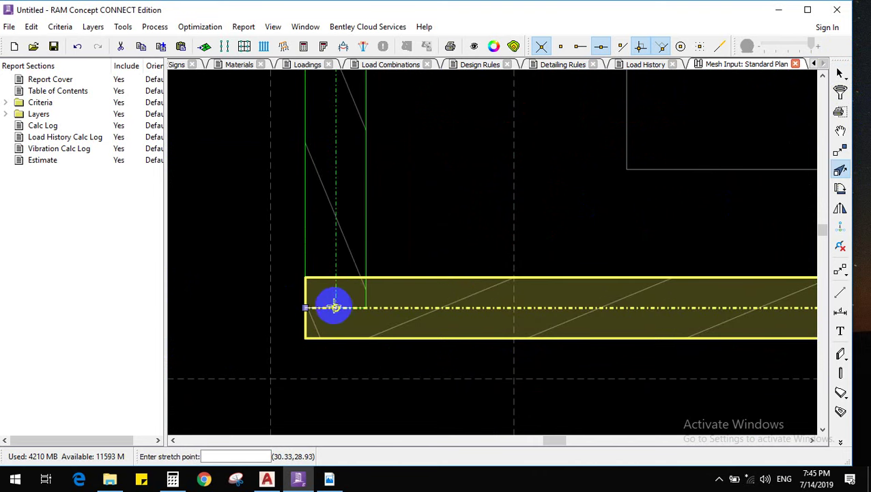
left_click(347, 374)
scroll(350, 379, "down", 4)
scroll(351, 382, "down", 2)
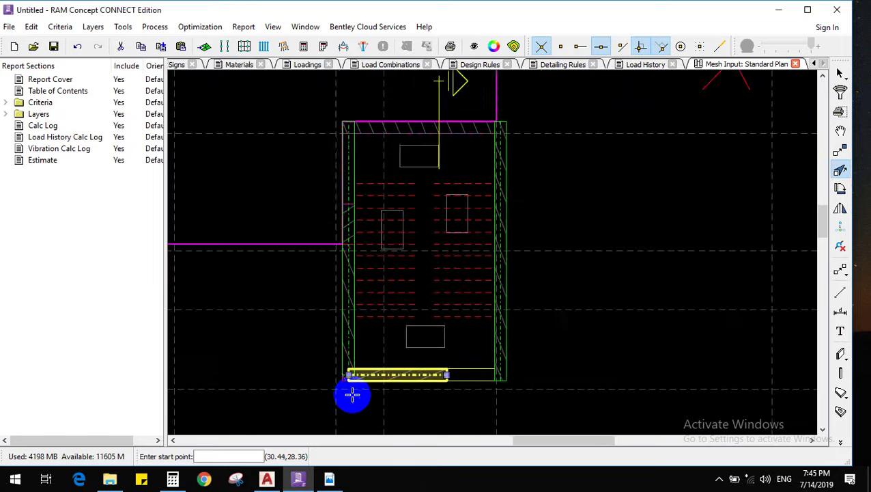
Draw a wall along the core's upper outer edge, from the left-hand wall's centreline to the right-hand wall's centreline
scroll(350, 261, "up", 5)
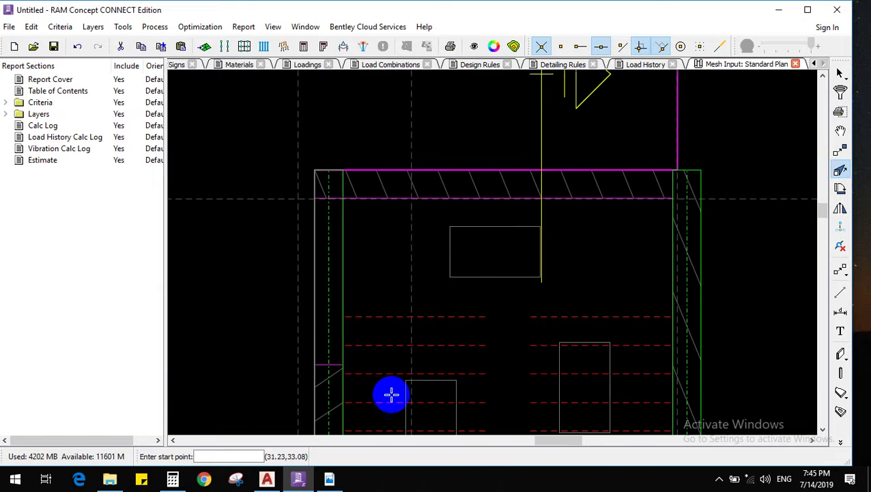
scroll(358, 263, "up", 3)
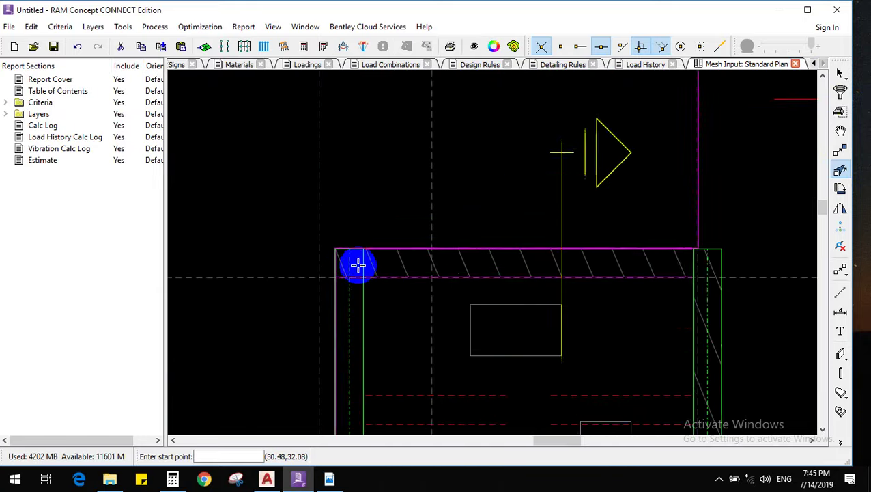
left_click(840, 354)
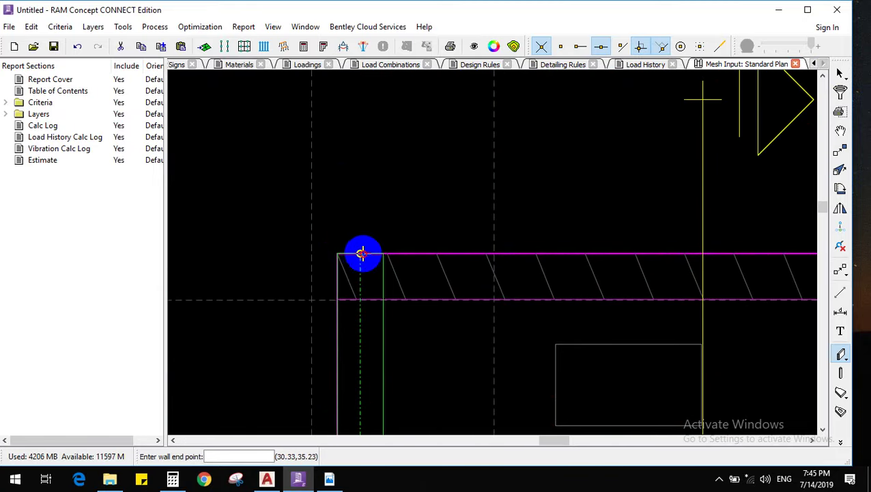
scroll(365, 254, "down", 3)
scroll(597, 260, "up", 2)
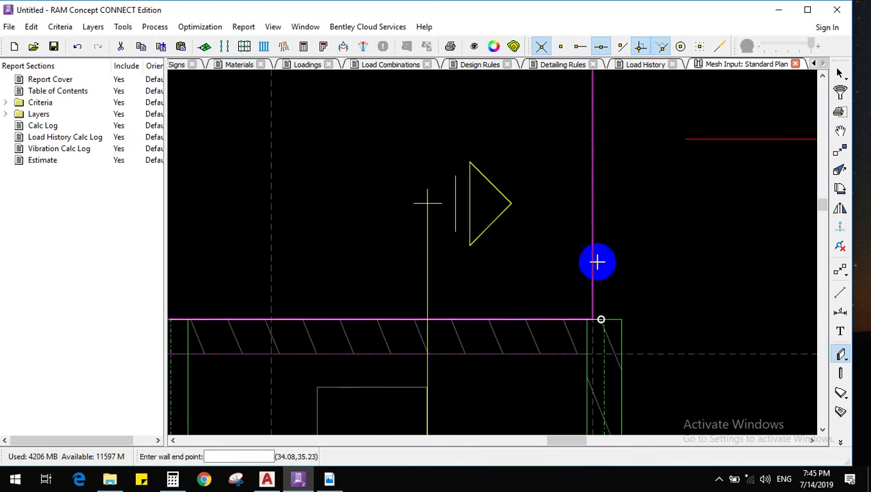
left_click(604, 319)
Move the new upper wall down by half its thickness so it sits on the drawn upper core wall
scroll(657, 236, "down", 1)
left_click(841, 150)
scroll(604, 295, "up", 3)
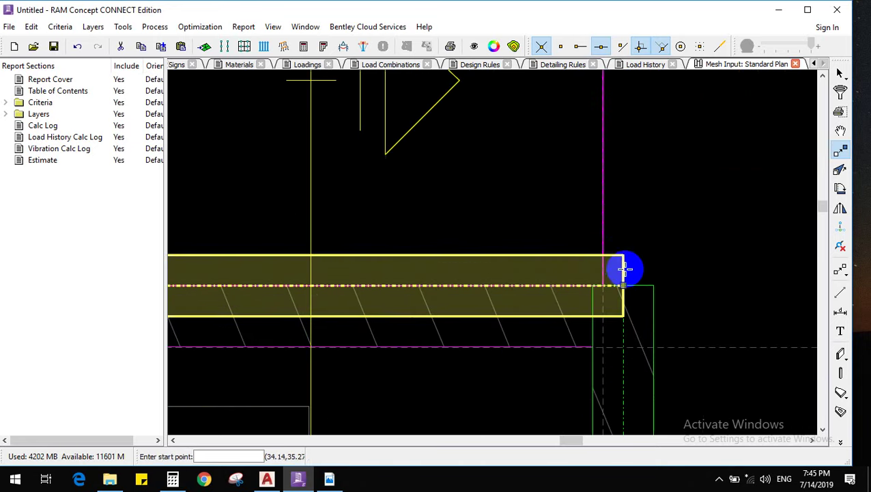
left_click(622, 286)
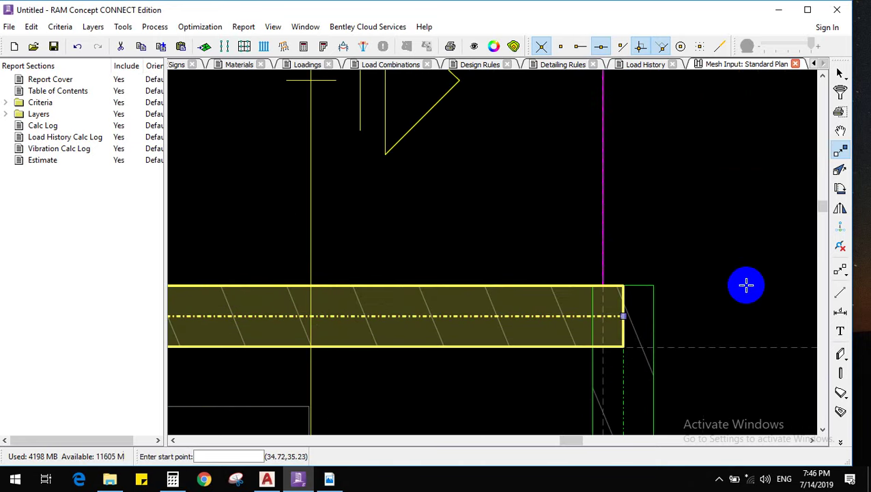
Stretch the upper end of the core's right-hand wall down to the upper wall's centreline
left_click(642, 326)
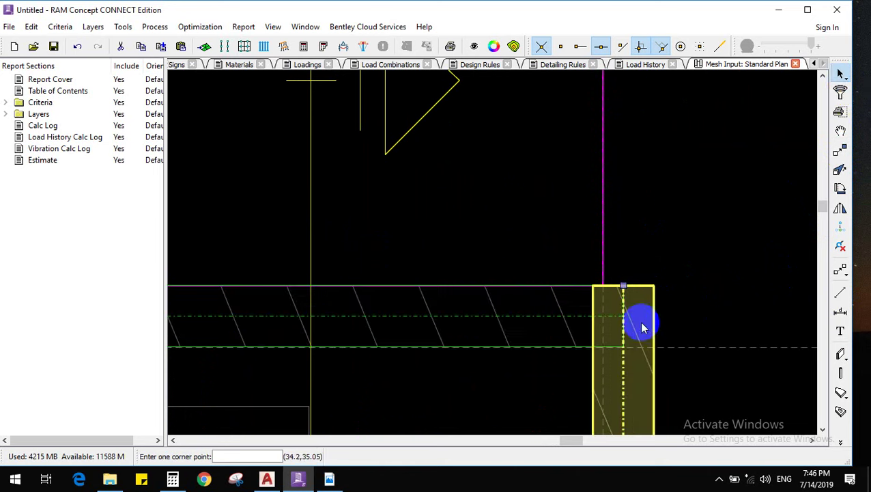
left_click(840, 172)
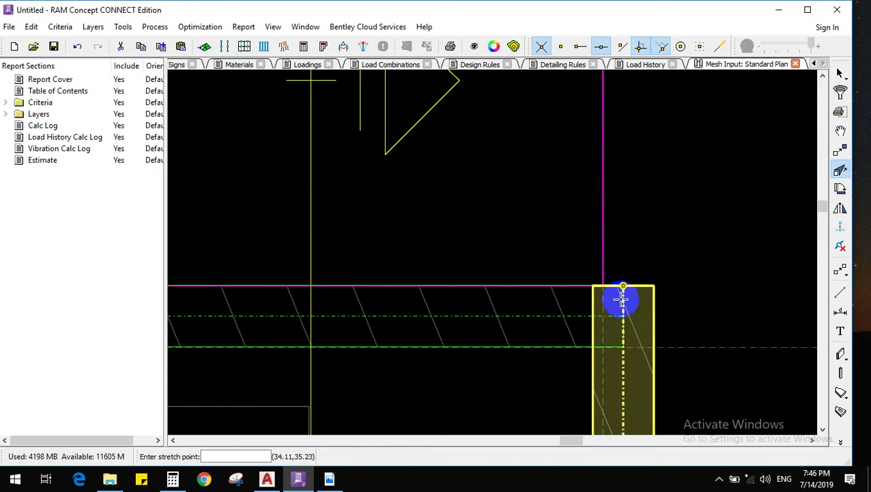
left_click(622, 314)
Stretch the upper end of the core's left-hand wall down to the upper wall's centreline
scroll(375, 318, "left", 5)
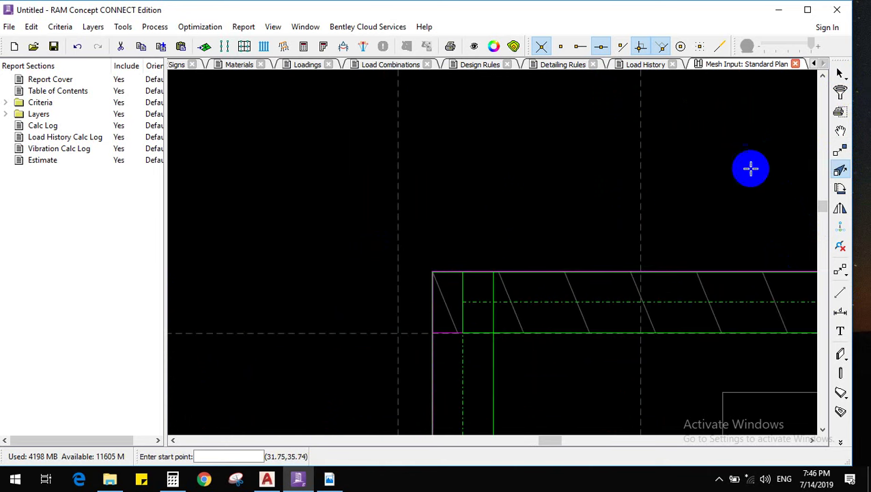
left_click(843, 70)
left_click(463, 374)
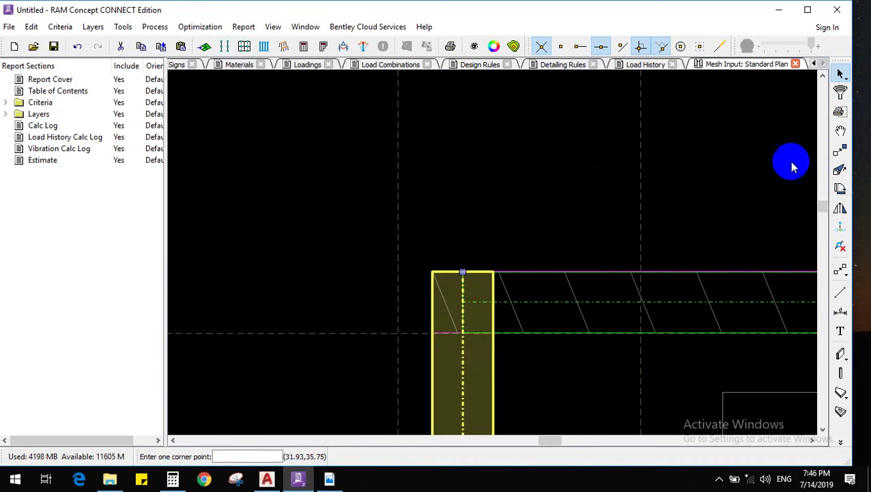
left_click(841, 169)
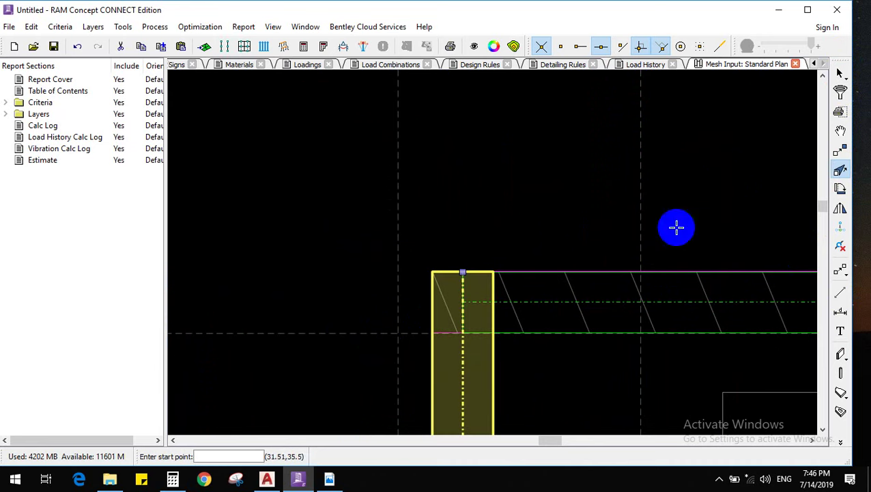
left_click(465, 300)
scroll(505, 284, "down", 5)
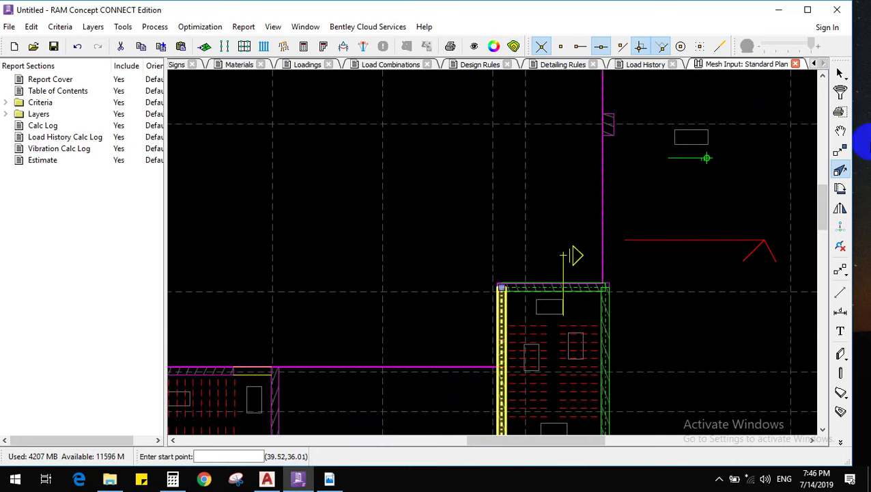
left_click(842, 72)
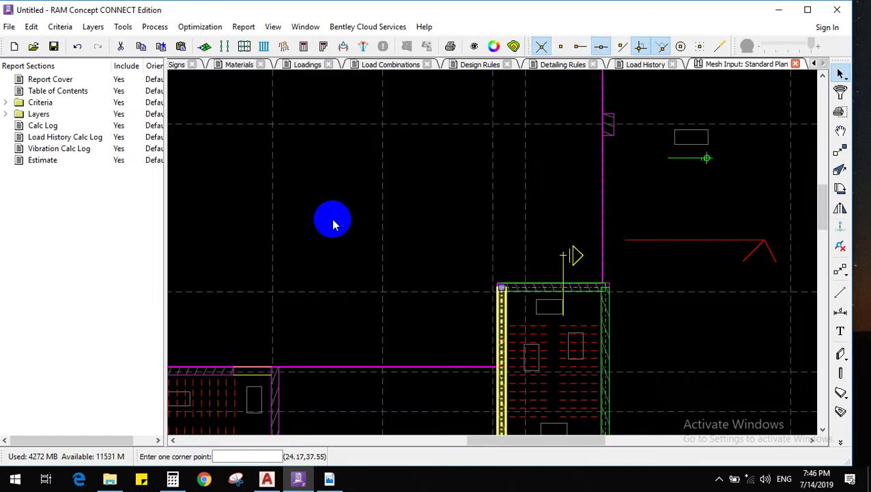
In the adjacent middle stair core, draw a wall centred on its lower wall, from the opening's edge to the outer left-hand edge
scroll(395, 189, "down", 3)
scroll(412, 253, "up", 5)
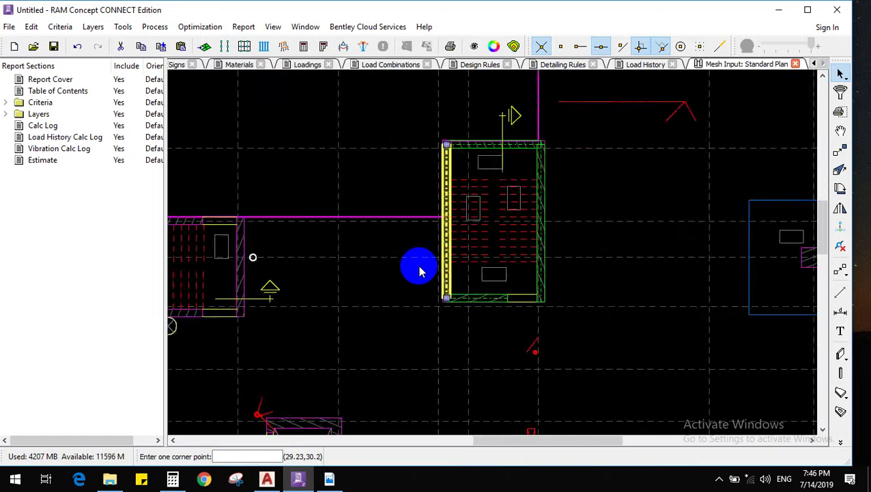
scroll(529, 224, "down", 5)
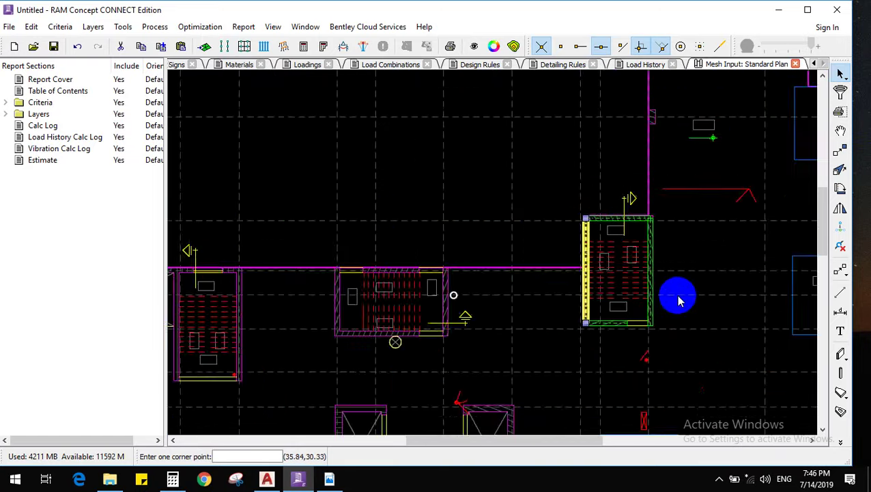
scroll(546, 321, "up", 5)
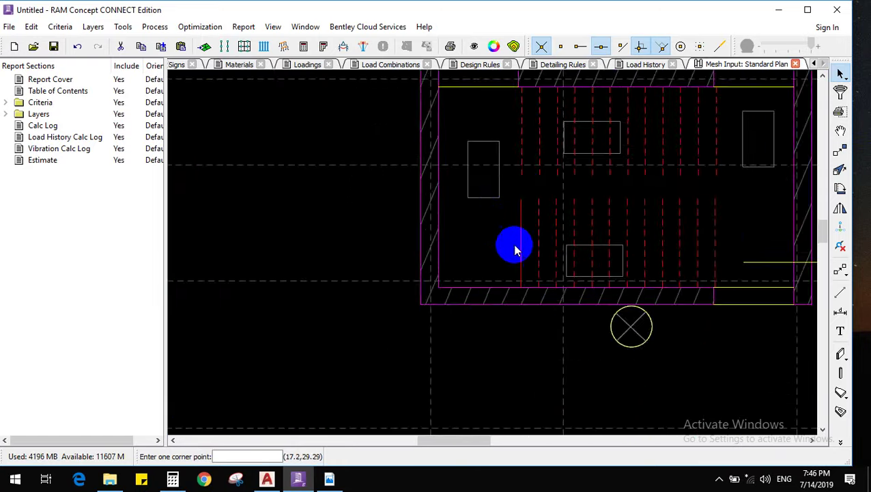
scroll(520, 317, "up", 4)
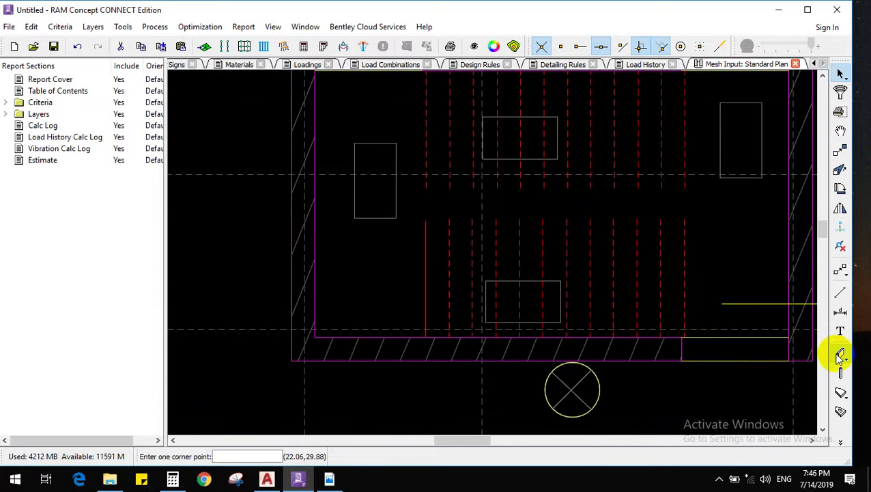
left_click(839, 351)
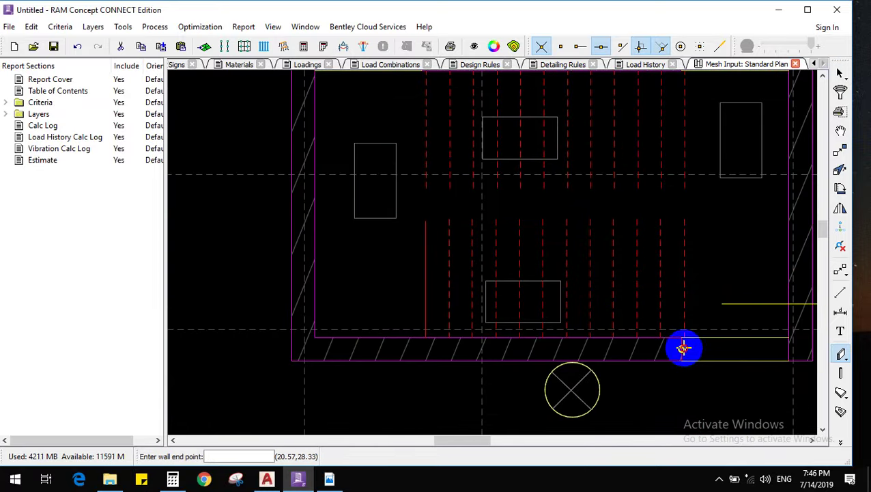
left_click(291, 348)
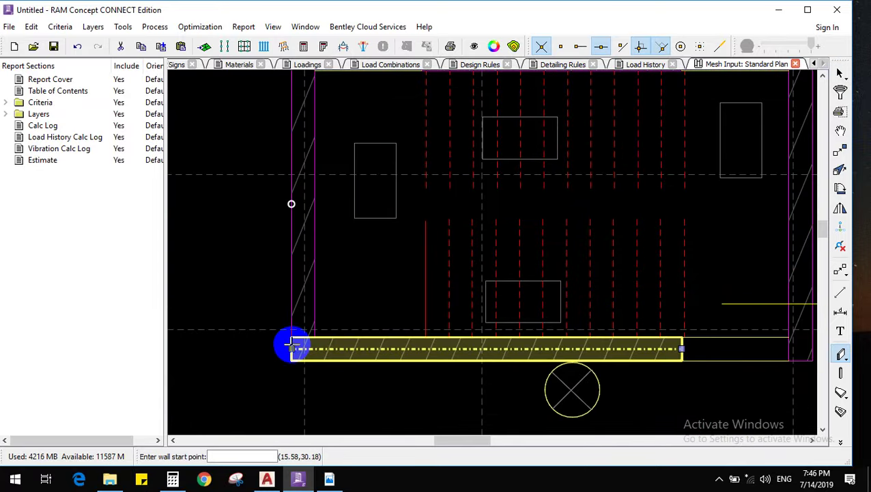
Draw a vertical wall along the middle core's outer left-hand edge, from the lower wall's end to the upper corner
scroll(291, 349, "down", 3)
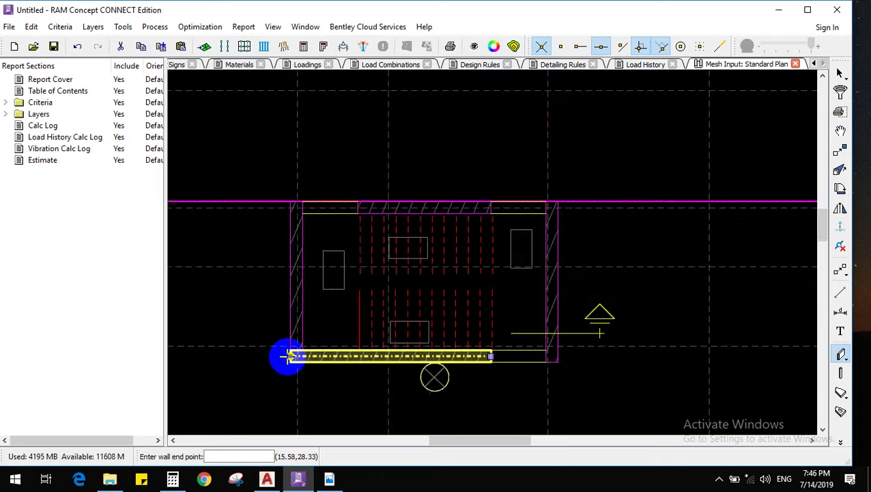
scroll(301, 214, "up", 4)
left_click(278, 177)
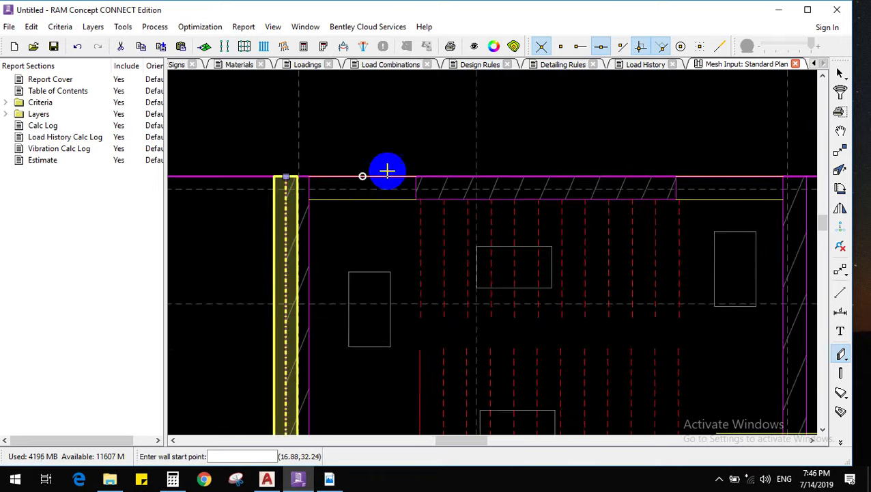
scroll(459, 245, "down", 3)
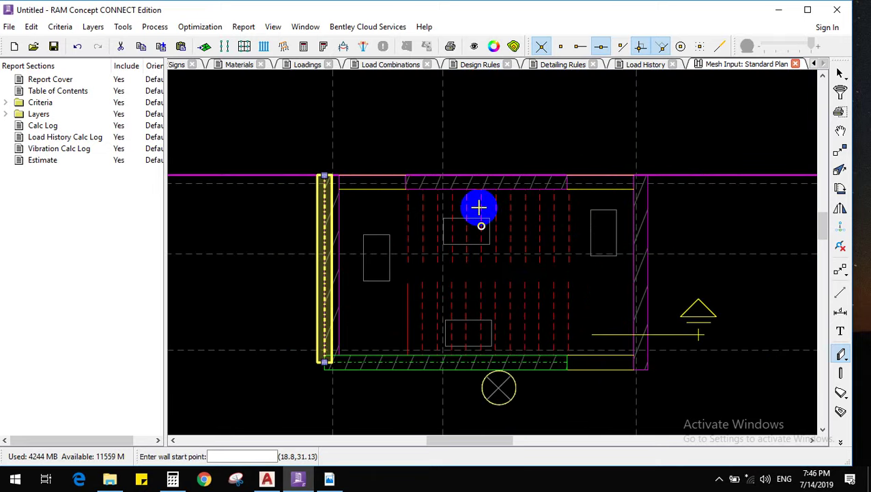
Move the middle core's left-hand wall from its upper inner corner onto the upper inner corner of the drawn wall
left_click(842, 147)
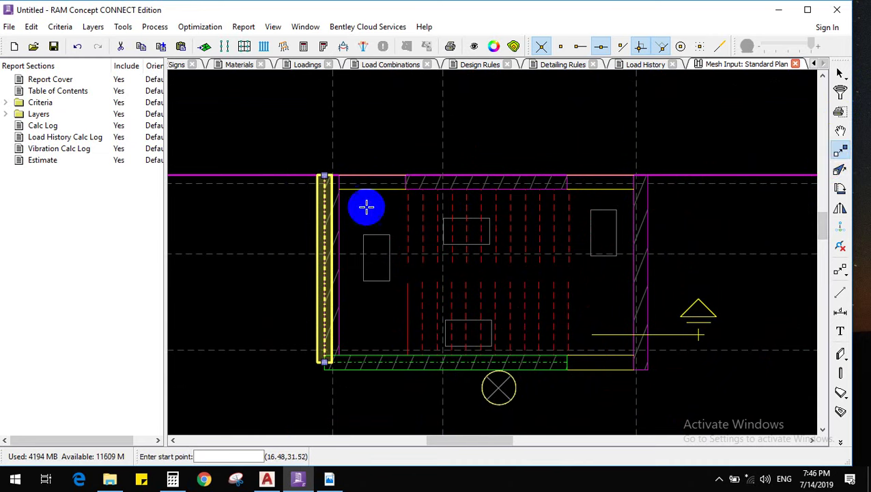
scroll(318, 180, "up", 3)
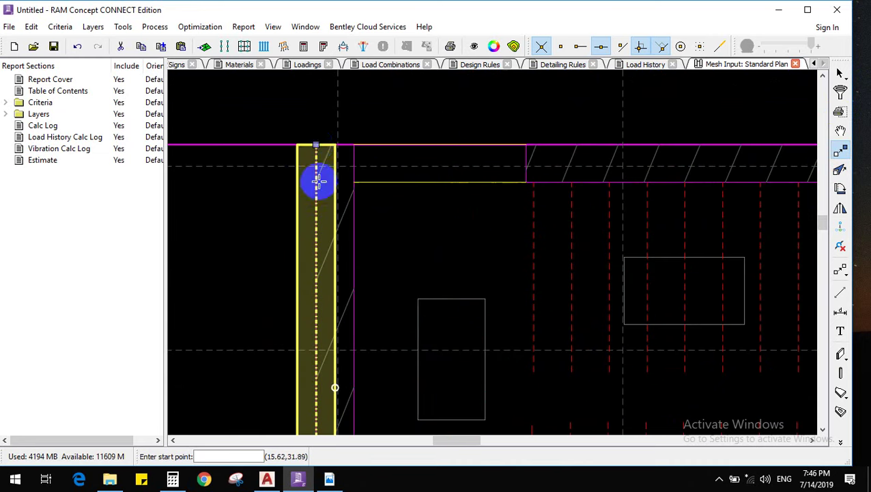
left_click(335, 144)
left_click(356, 145)
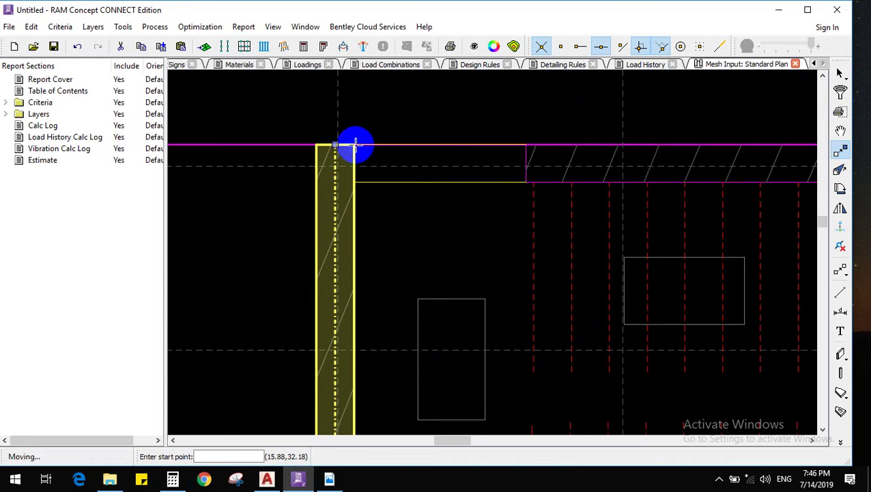
scroll(383, 195, "down", 5)
scroll(417, 206, "up", 4)
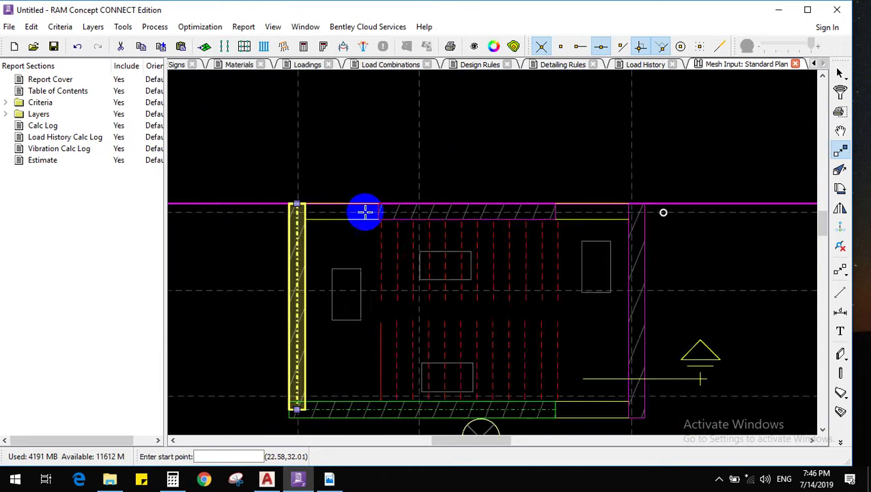
Draw a wall along the middle core's upper outer edge, from the left-hand wall's upper end to the outer right-hand corner
left_click(840, 352)
scroll(273, 200, "down", 2)
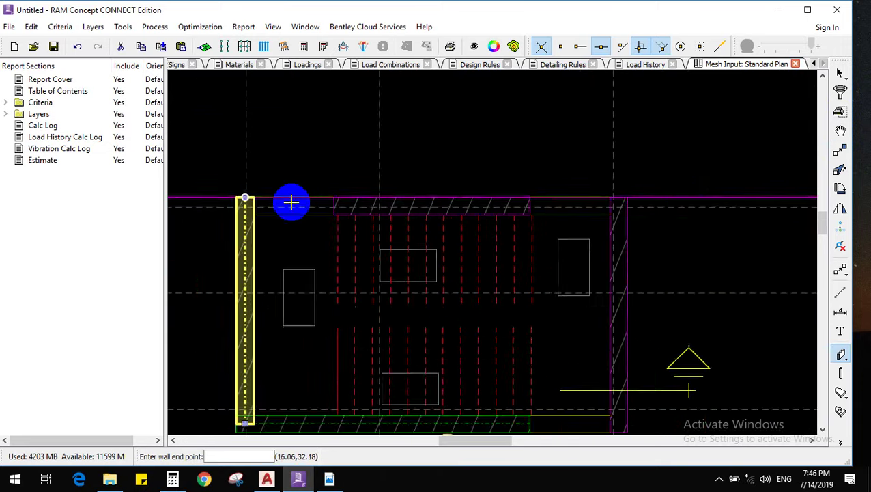
scroll(626, 213, "up", 2)
left_click(627, 205)
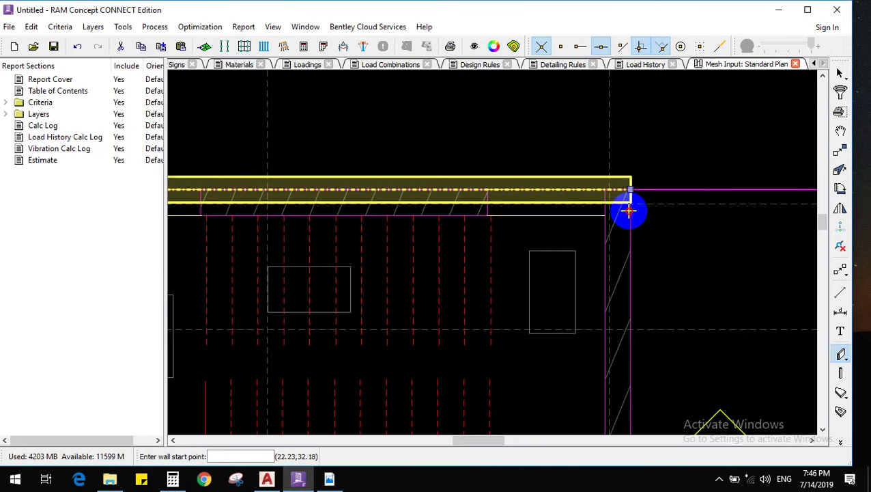
Move the middle stair core's upper wall inward by half its thickness, so its outer face lies on the core's upper outer edge
left_click(839, 151)
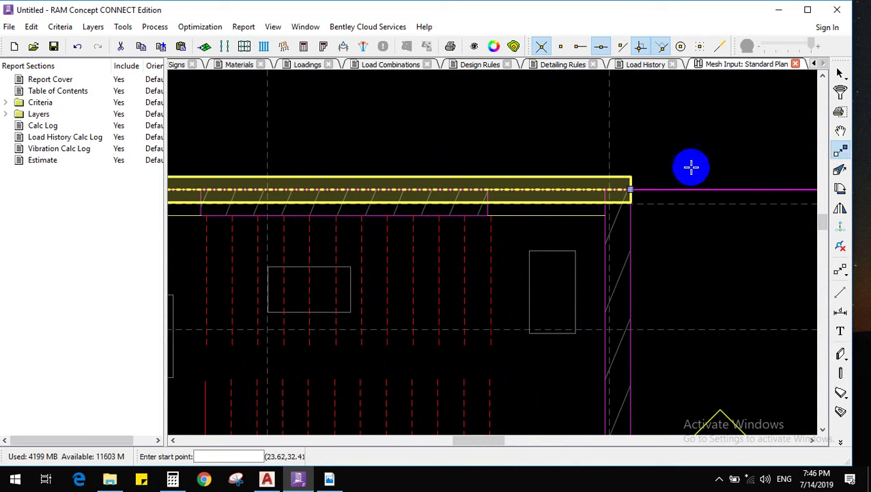
left_click(639, 201)
scroll(681, 240, "down", 3)
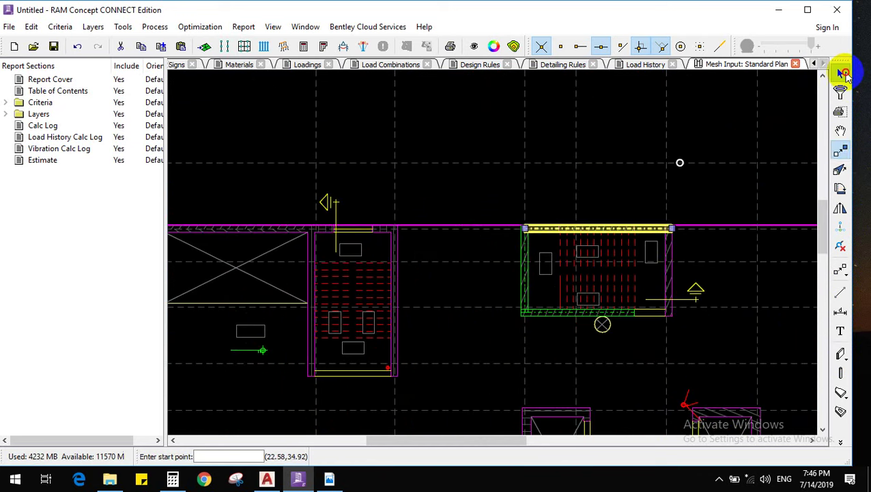
left_click(842, 73)
In the left-hand stair core, draw a wall centred on its right-hand wall, from the lower end to the upper outer edge
scroll(633, 177, "down", 2)
scroll(530, 247, "up", 3)
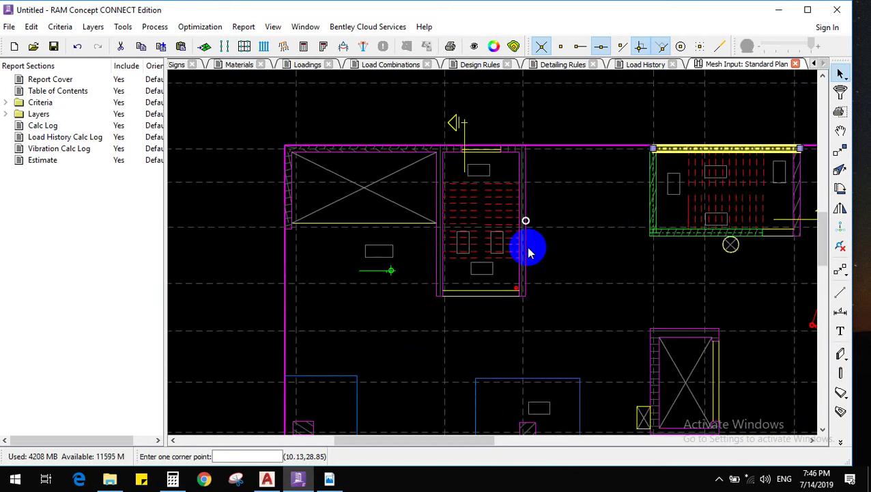
scroll(519, 254, "up", 3)
scroll(531, 363, "down", 2)
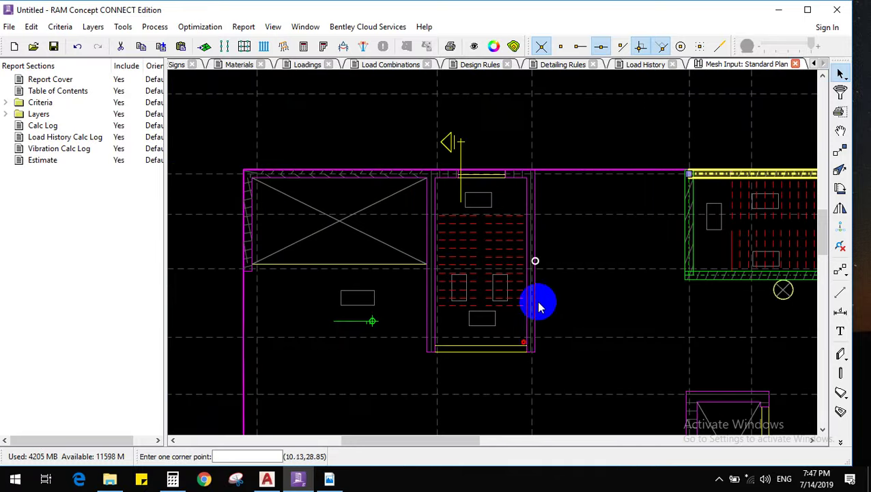
scroll(522, 287, "up", 3)
scroll(522, 290, "down", 3)
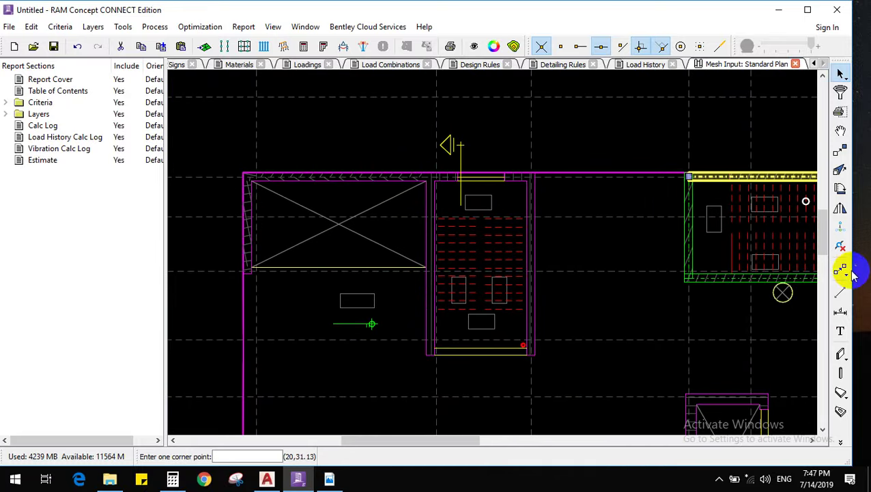
left_click(842, 352)
scroll(516, 362, "up", 3)
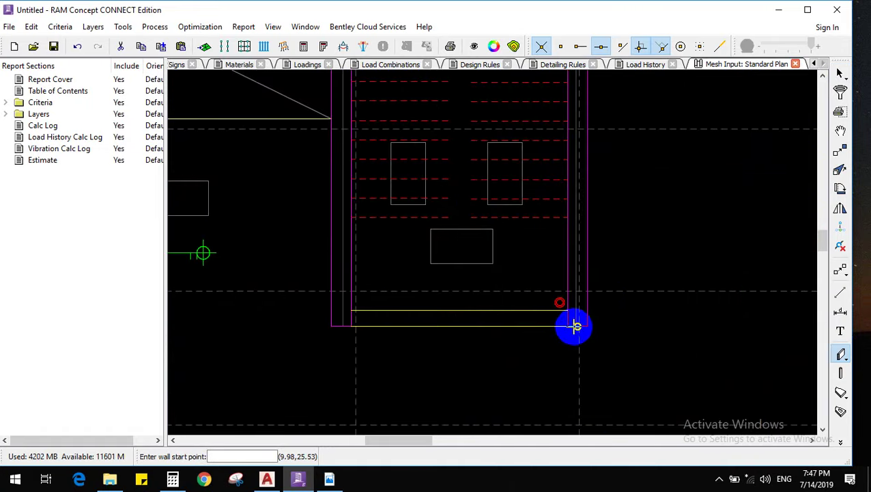
scroll(579, 340, "down", 3)
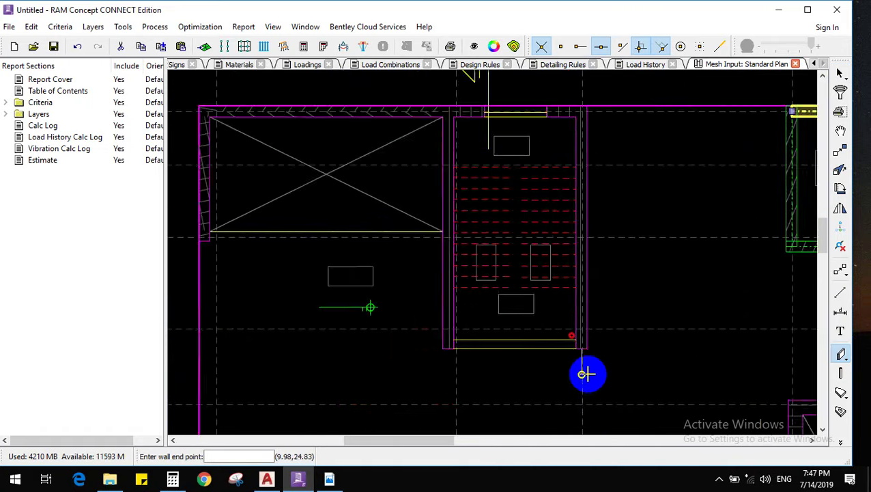
scroll(578, 171, "up", 4)
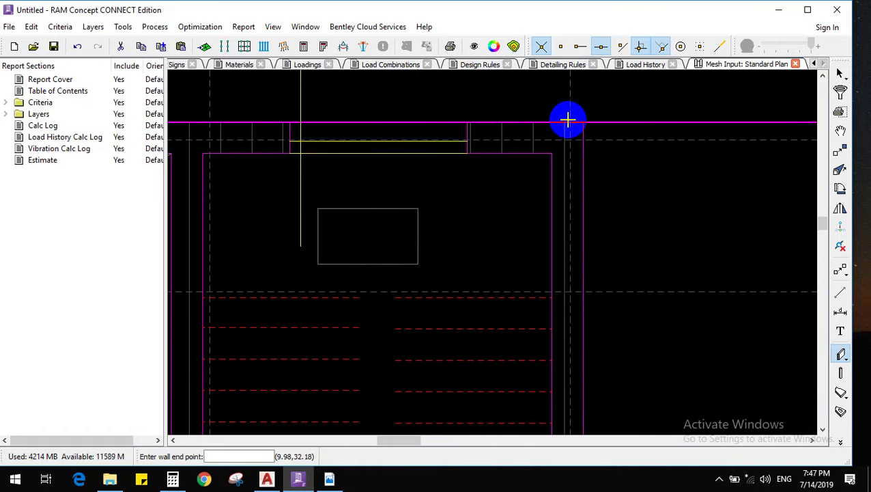
left_click(568, 120)
scroll(482, 144, "up", 1)
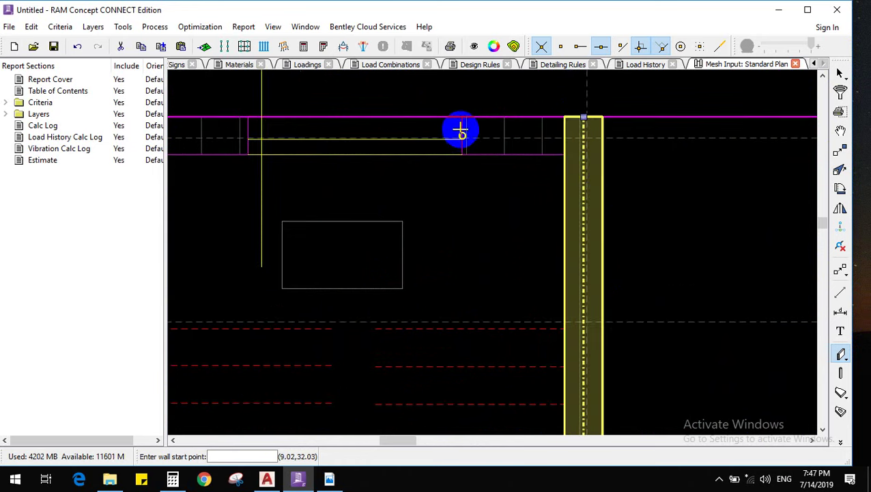
Draw centred walls along the left-hand core's upper wall, from the right-hand wall's centreline to the opening and from there to the outer left corner
left_click(584, 137)
scroll(628, 198, "down", 2)
scroll(478, 136, "up", 2)
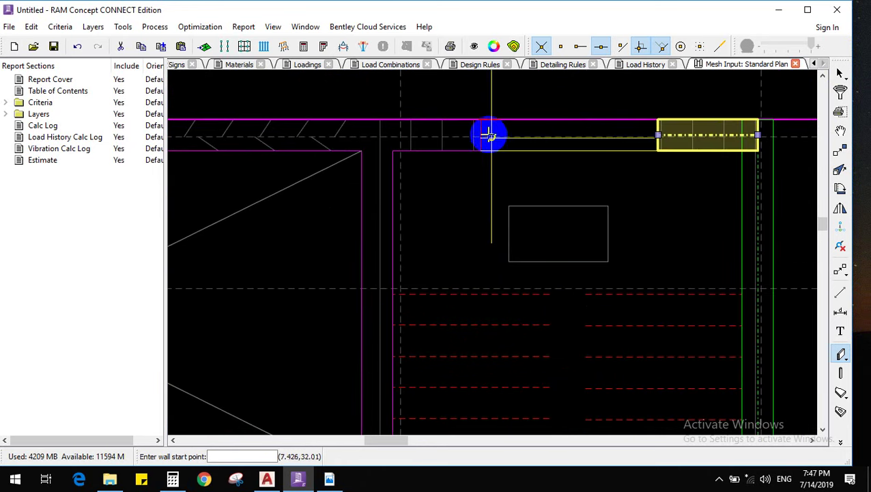
scroll(675, 198, "down", 2)
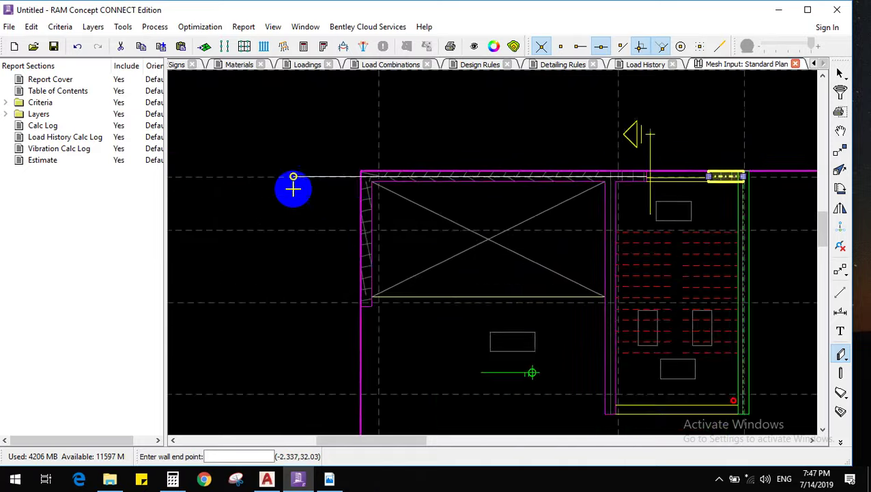
scroll(394, 170, "up", 2)
left_click(384, 164)
scroll(409, 336, "down", 2)
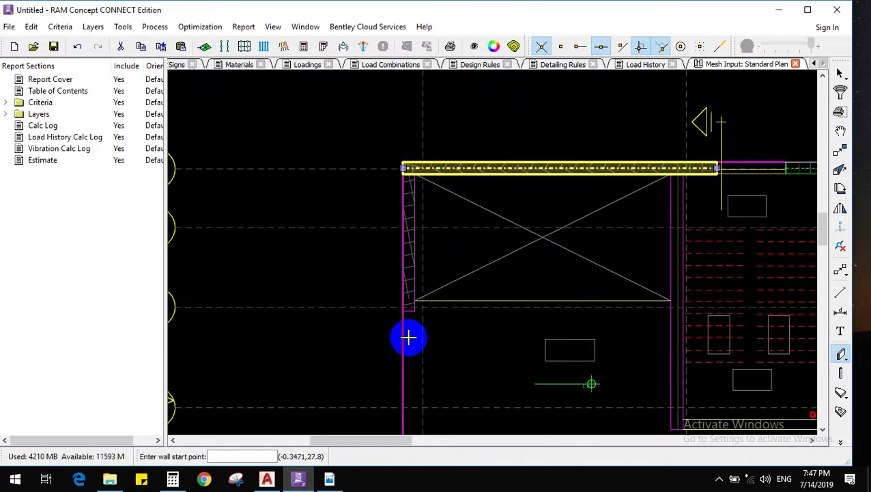
Draw a wall centred on the outer left-hand wall beside the crossed void, from its lower end up to the upper wall
scroll(401, 302, "up", 2)
scroll(405, 296, "down", 2)
scroll(423, 196, "up", 2)
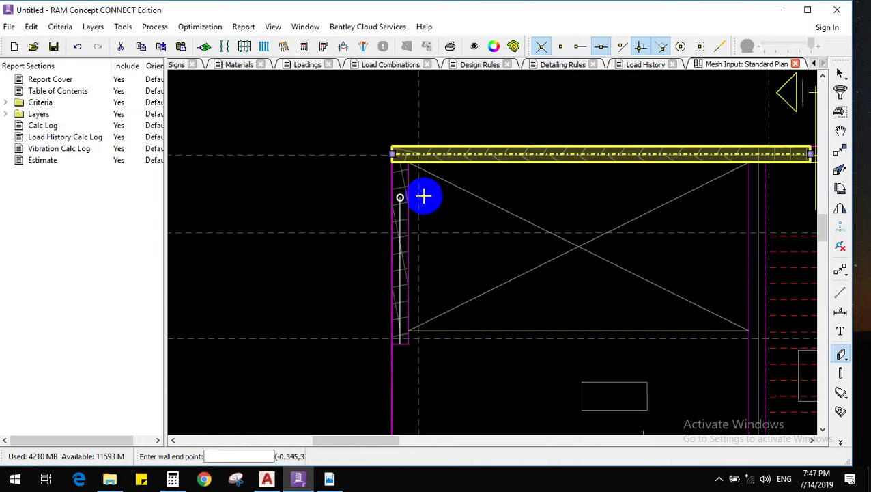
left_click(401, 145)
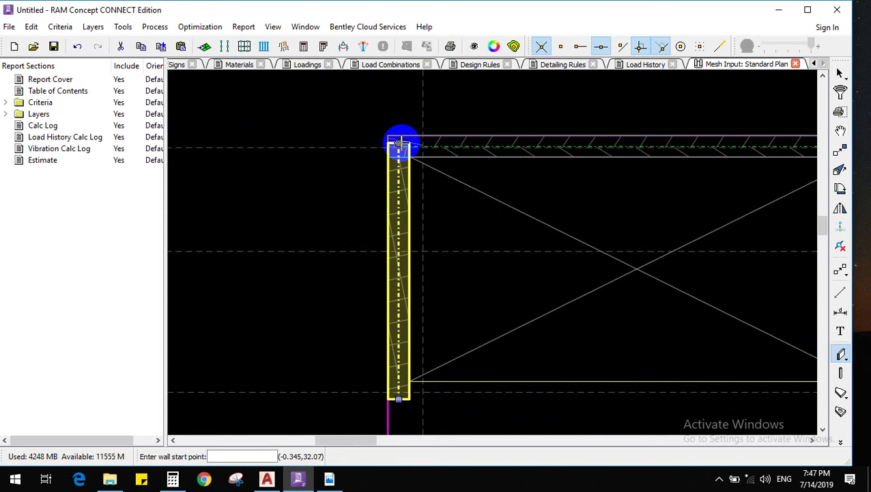
Stretch the outer left-hand wall's upper end to the centreline of the upper wall
scroll(400, 145, "up", 3)
left_click(841, 171)
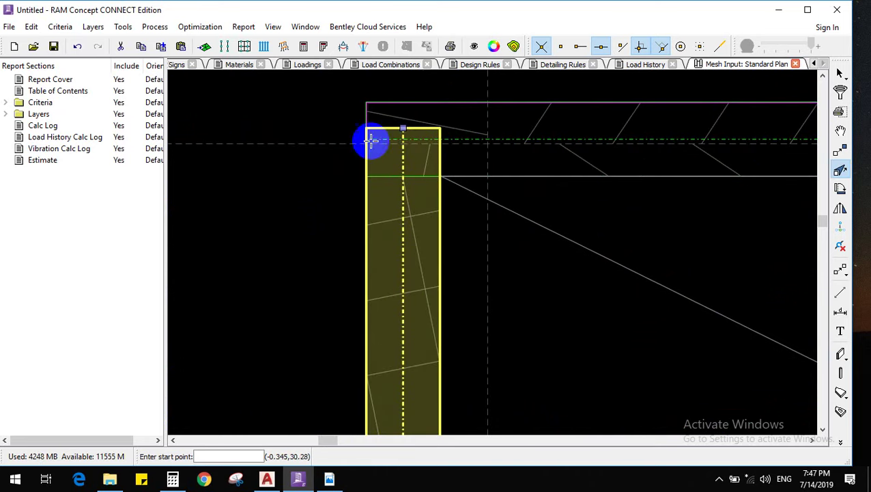
left_click(404, 138)
scroll(369, 214, "down", 3)
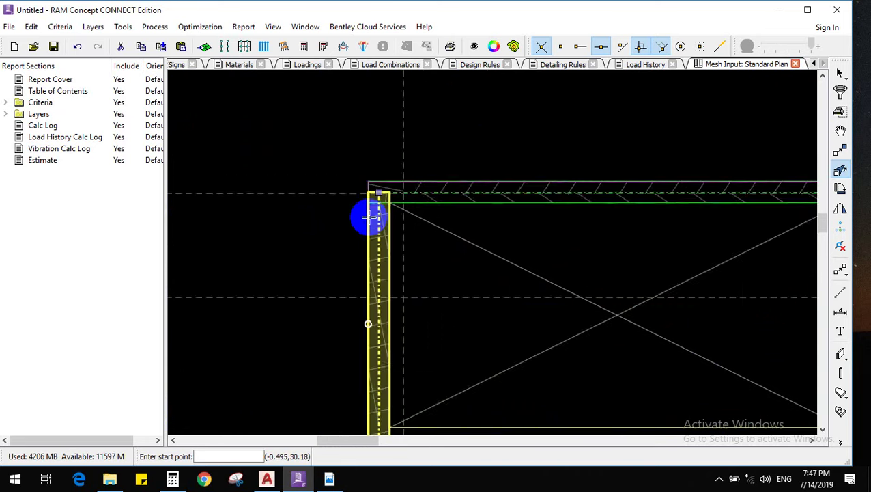
scroll(589, 356, "up", 4)
scroll(552, 177, "down", 2)
Draw a wall centred on the partition between the crossed void and the stairs, from its lower end to the upper wall's centreline
left_click(842, 374)
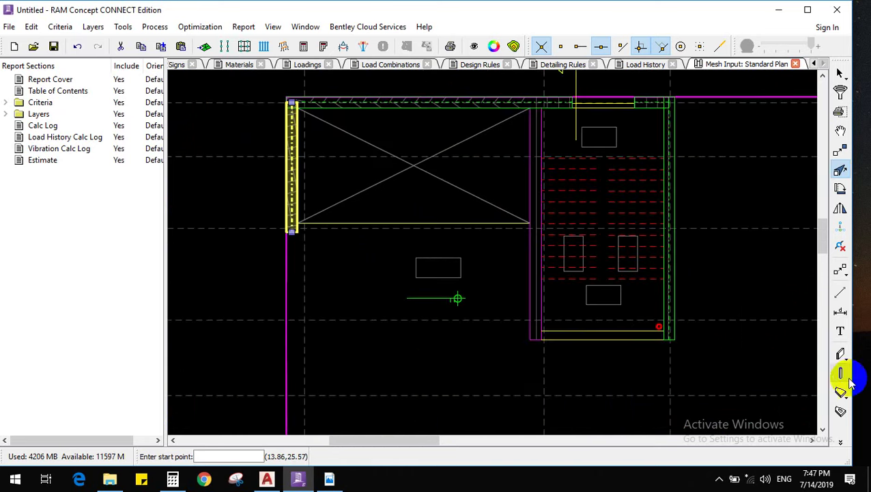
scroll(539, 341, "up", 3)
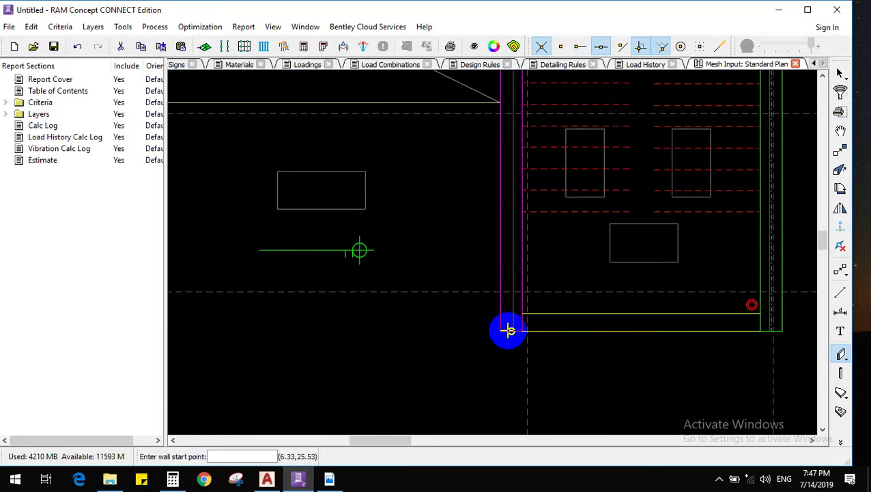
left_click(508, 330)
scroll(511, 369, "down", 3)
scroll(506, 232, "up", 4)
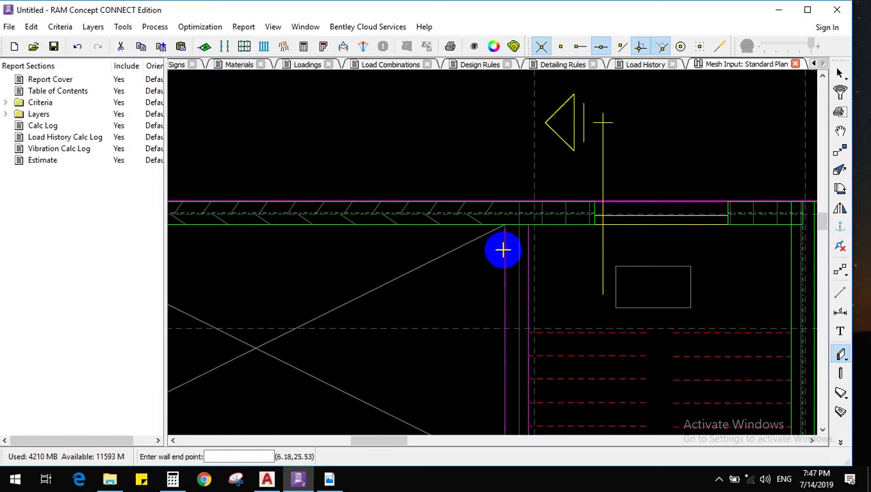
left_click(519, 215)
scroll(463, 234, "down", 4)
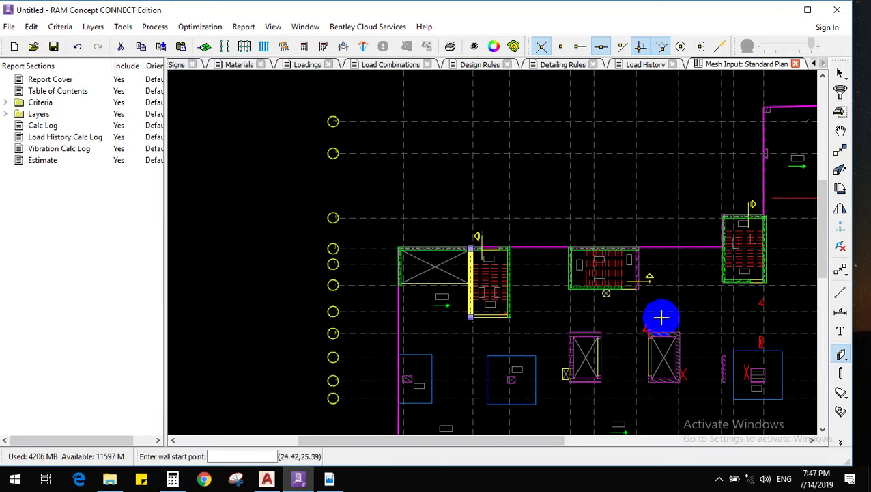
In the middle stair core, draw a wall centred on its right-hand wall, from the lower end to the upper wall's centreline
scroll(599, 292, "up", 7)
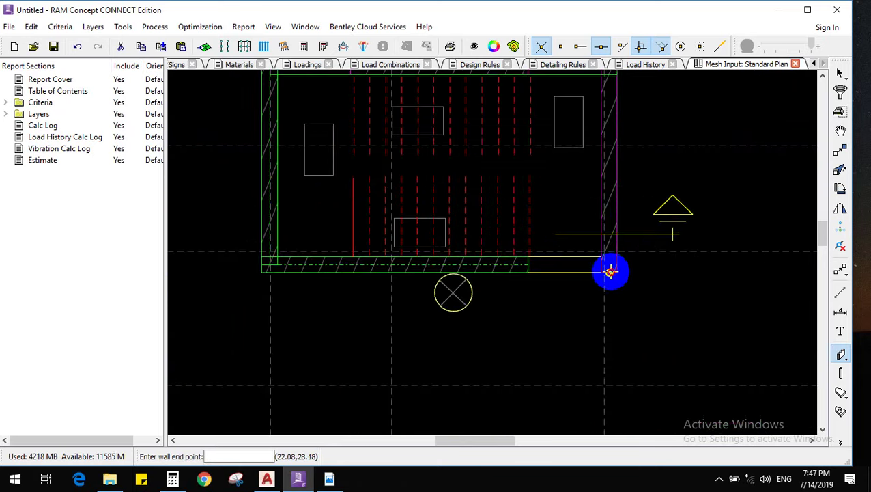
scroll(618, 254, "down", 2)
scroll(609, 195, "up", 3)
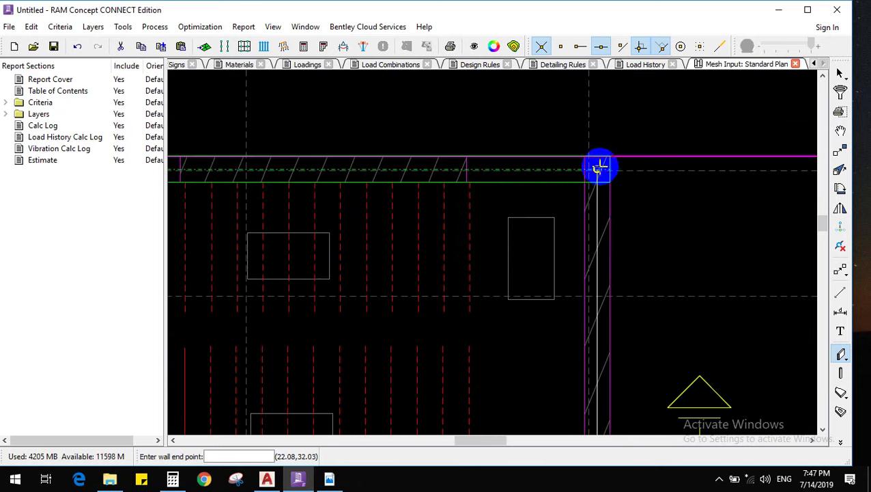
left_click(599, 168)
scroll(580, 273, "down", 4)
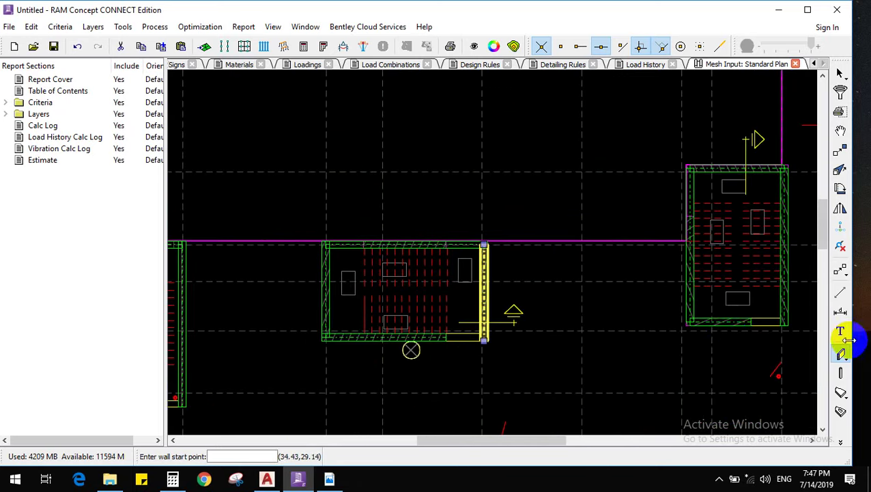
Draw a short vertical wall at the right-hand shaft's lower left corner, between the door opening and the lower outer edge
scroll(546, 284, "down", 4)
scroll(629, 292, "up", 2)
scroll(669, 179, "down", 1)
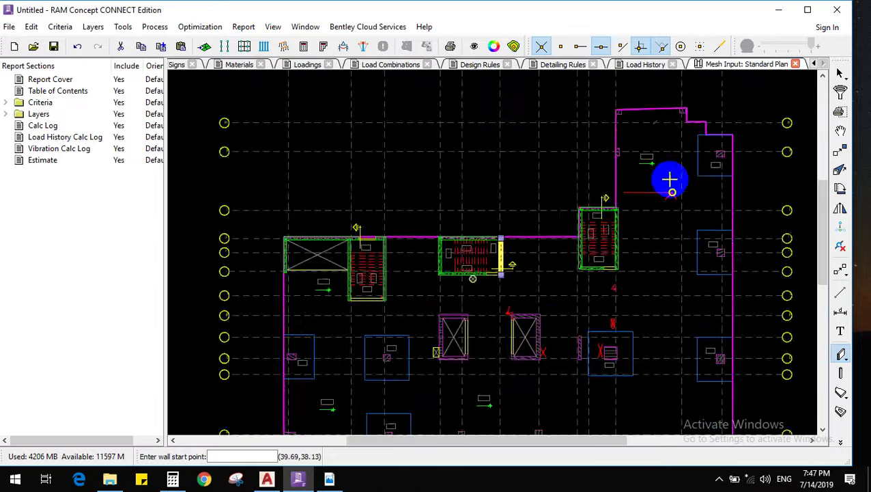
scroll(670, 180, "down", 2)
scroll(569, 301, "up", 6)
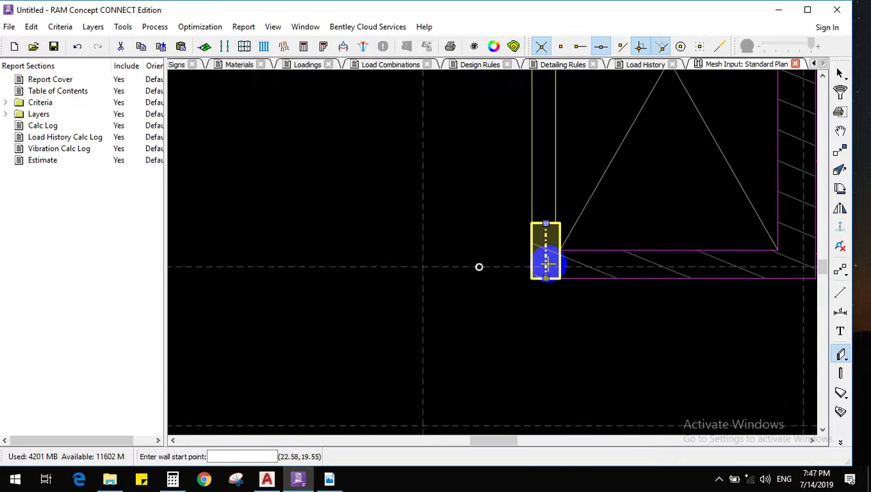
Draw a wall along the right-hand shaft's lower outer edge, from the short wall's lower end to the outer right-hand corner
scroll(704, 270, "down", 2)
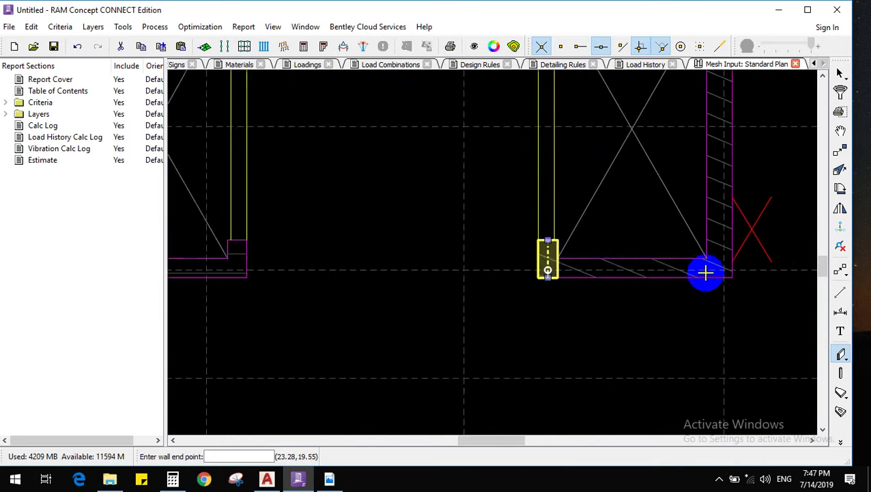
scroll(721, 270, "up", 1)
left_click(724, 276)
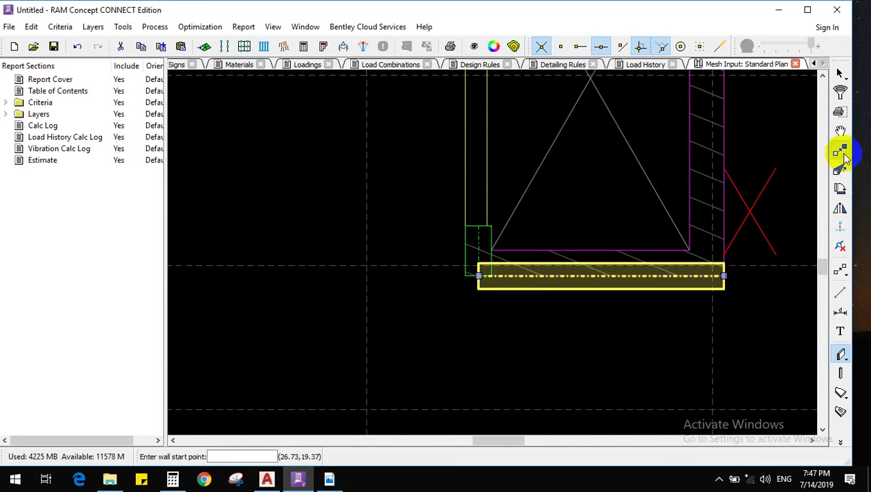
Move the right-hand shaft's lower wall up by half its thickness, so its outer face lies on the shaft's lower outer edge
left_click(486, 276)
left_click(479, 277)
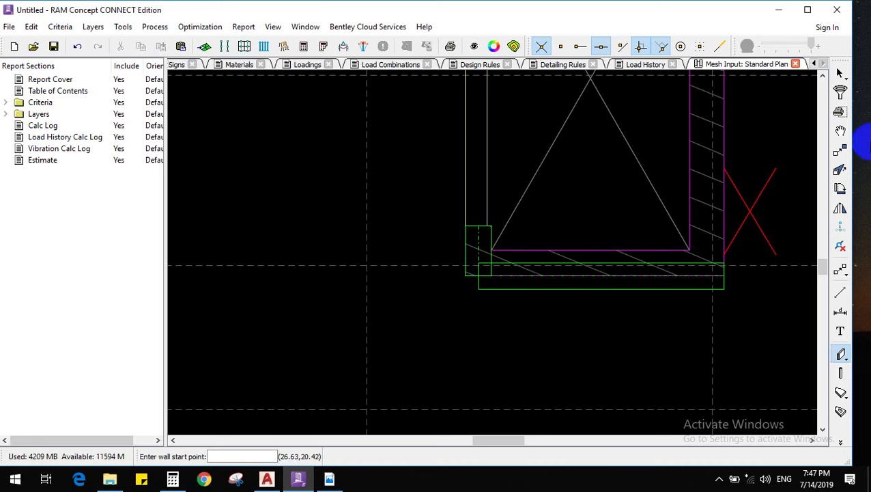
left_click(840, 80)
left_click(541, 274)
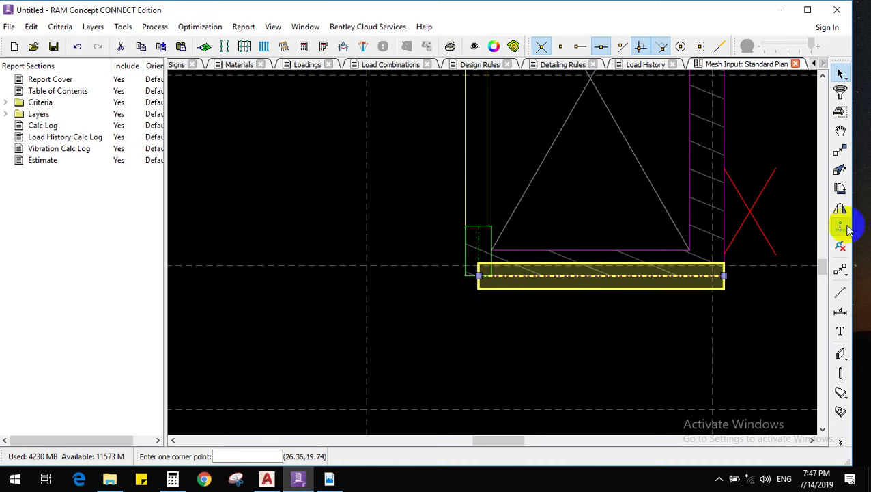
left_click(840, 152)
left_click(477, 275)
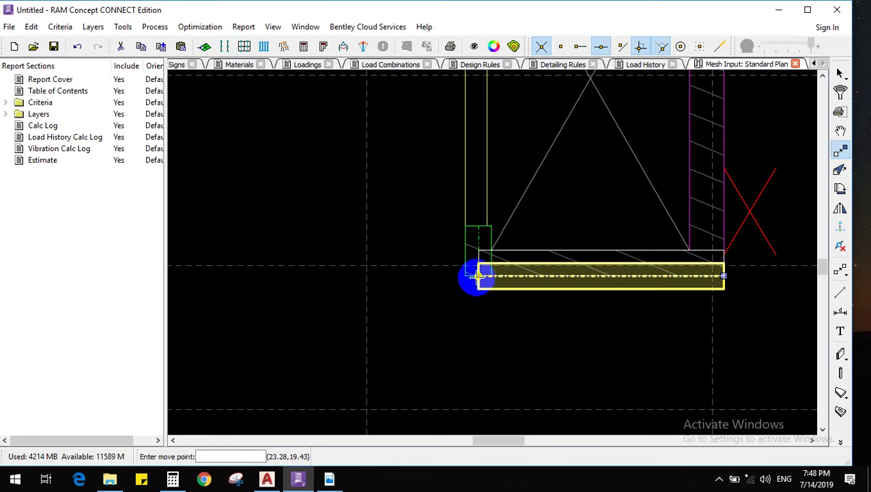
left_click(510, 284)
scroll(569, 349, "down", 2)
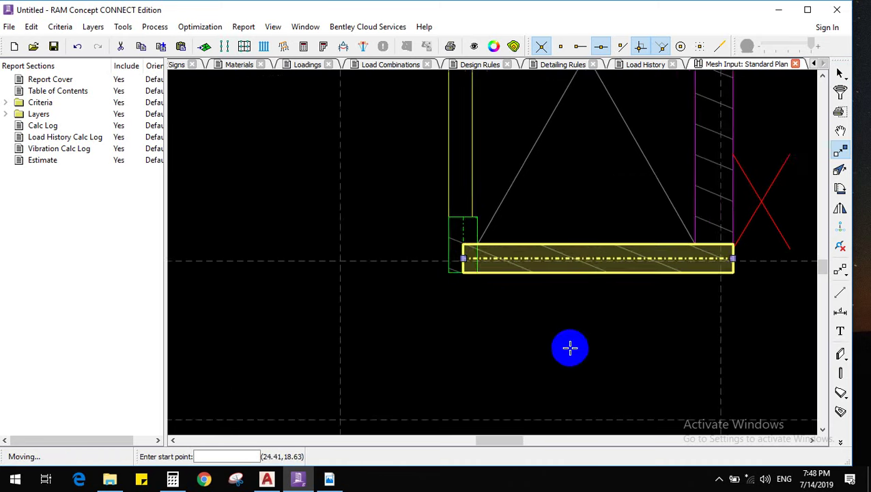
Draw a Left Wall along the right-hand shaft's outer right-hand edge, from the lower wall's end to the upper outer corner
left_click(842, 360)
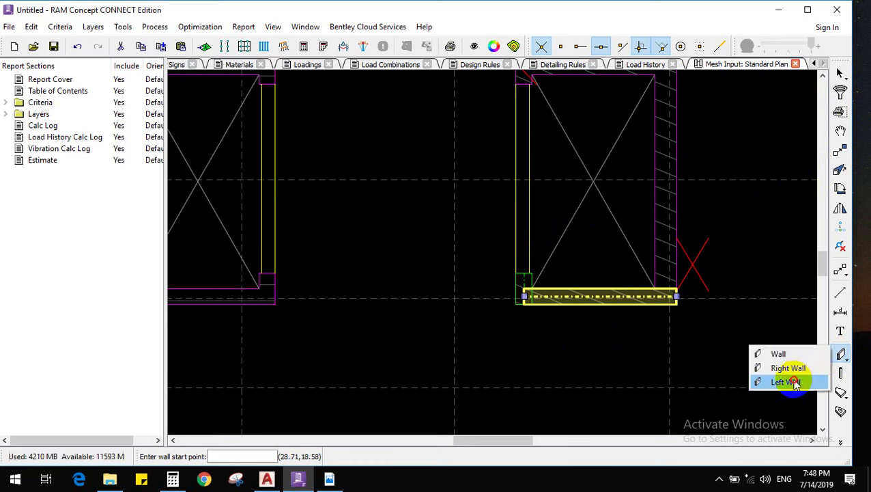
left_click(792, 381)
scroll(669, 294, "up", 1)
left_click(680, 293)
scroll(680, 287, "down", 2)
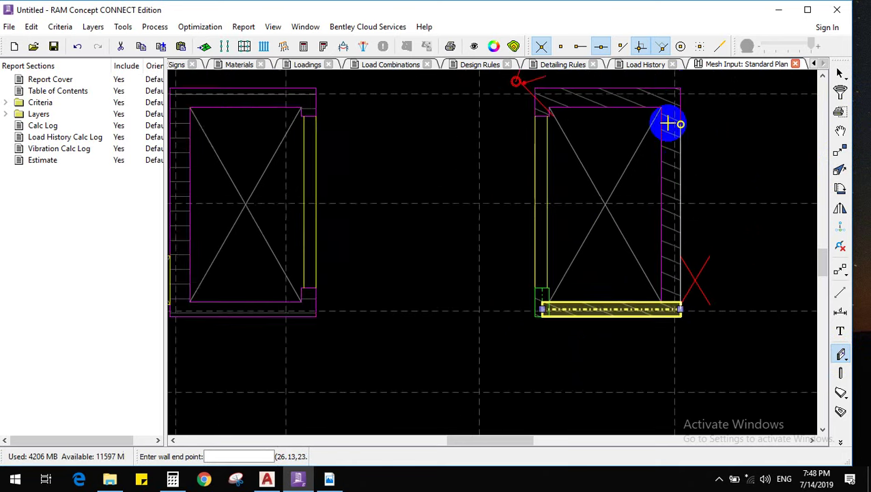
left_click(681, 82)
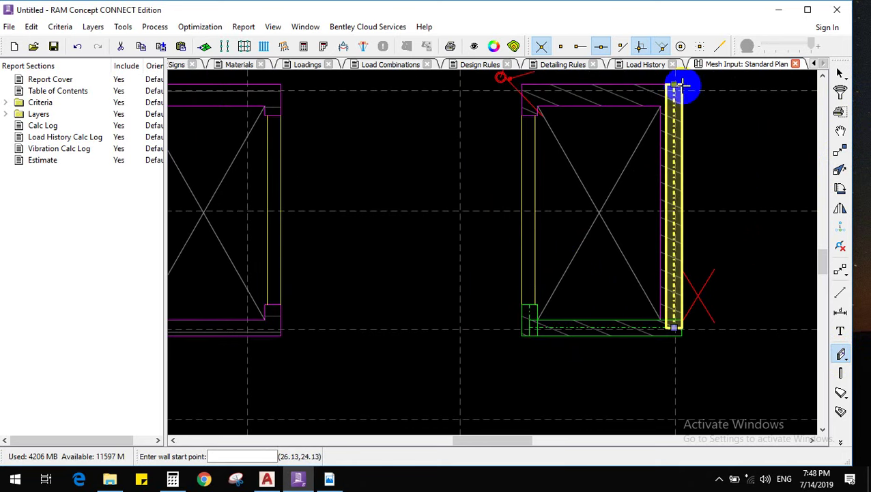
right_click(727, 150)
left_click(765, 170)
left_click(510, 306)
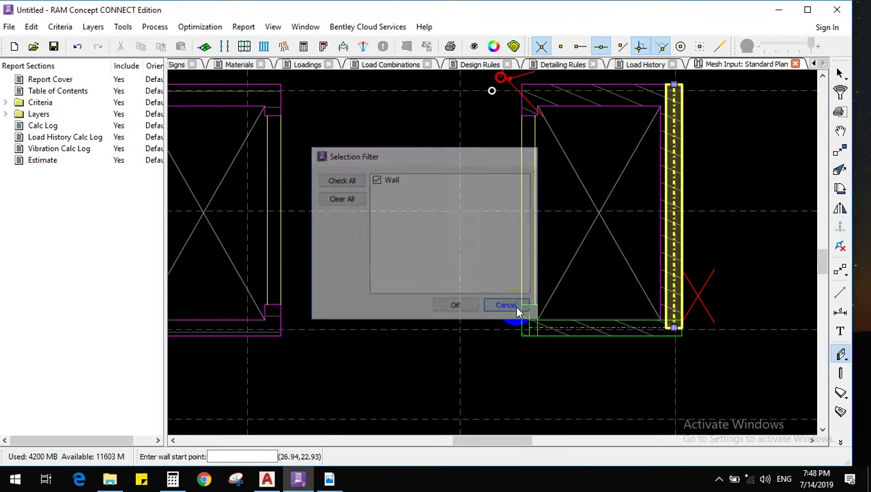
Set the thickness of the right-hand shaft's outer right wall to 0.4 m
right_click(760, 177)
left_click(772, 176)
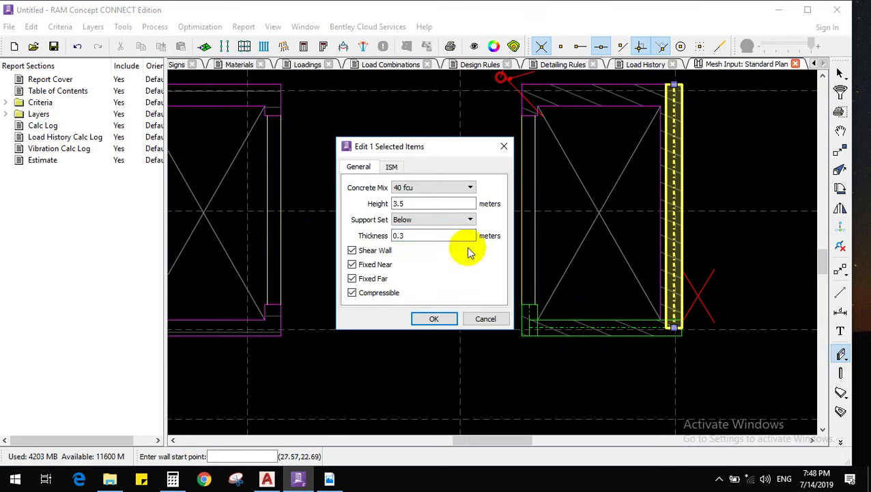
left_click_drag(466, 239, 363, 231)
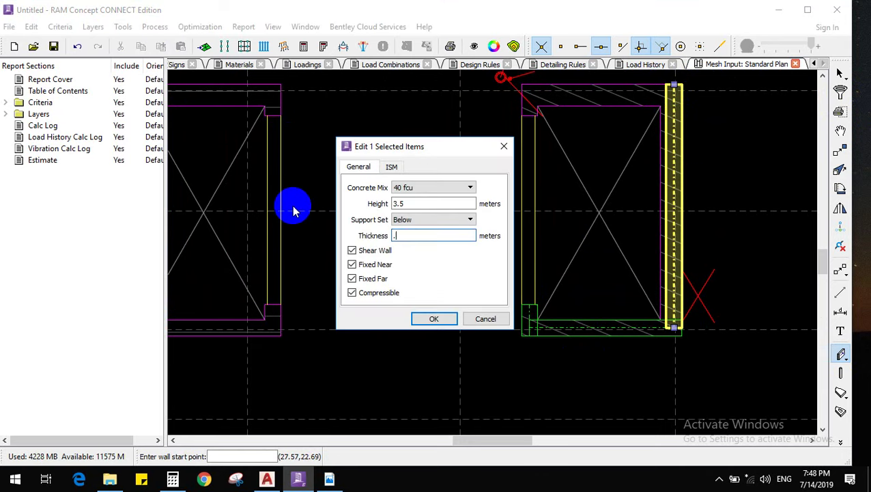
type(".4")
left_click(440, 319)
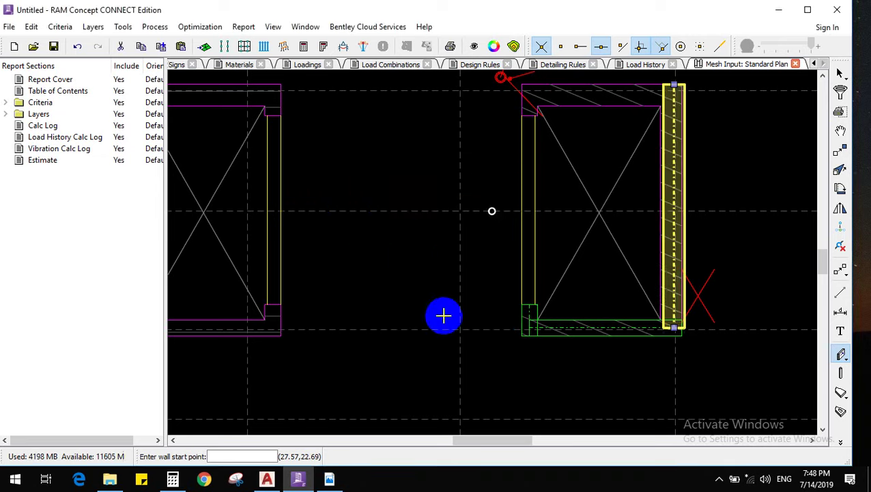
Move the right-hand shaft's outer wall sideways so its outer face lies on the drawn outer edge of the shaft
scroll(733, 225, "up", 2)
left_click(838, 151)
scroll(633, 411, "up", 2)
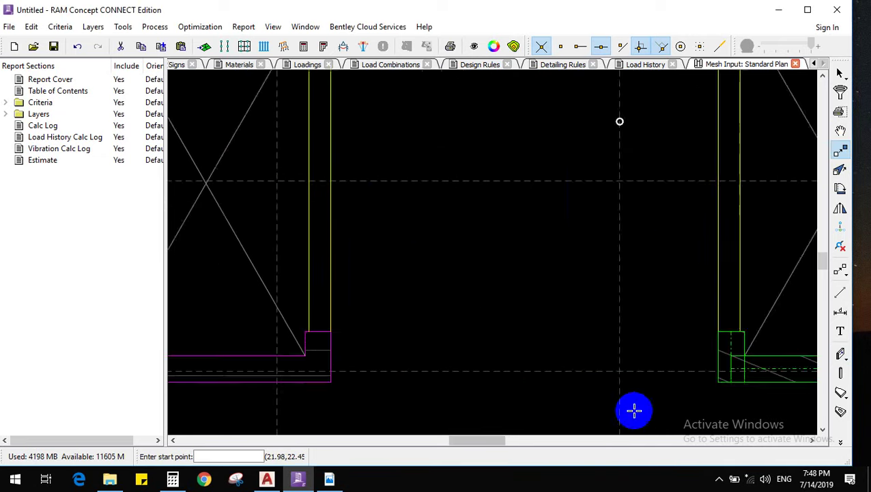
scroll(624, 344, "down", 3)
scroll(662, 369, "up", 3)
scroll(668, 366, "up", 2)
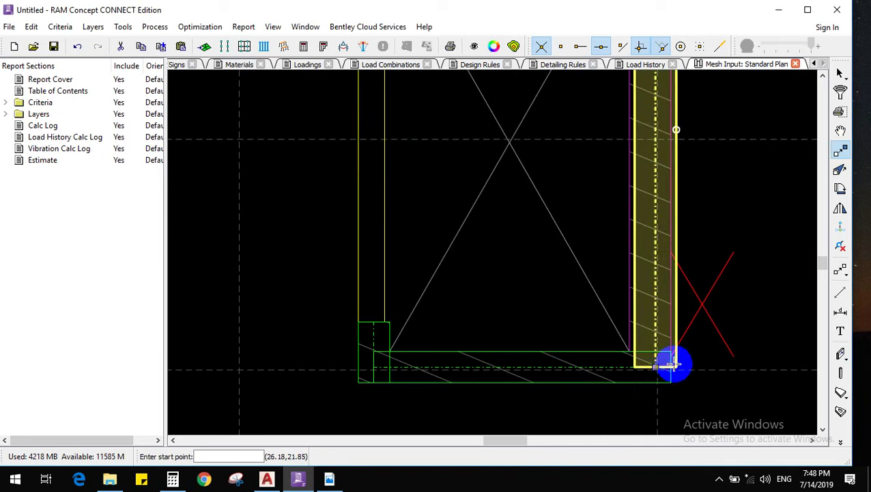
left_click(673, 366)
scroll(671, 362, "up", 1)
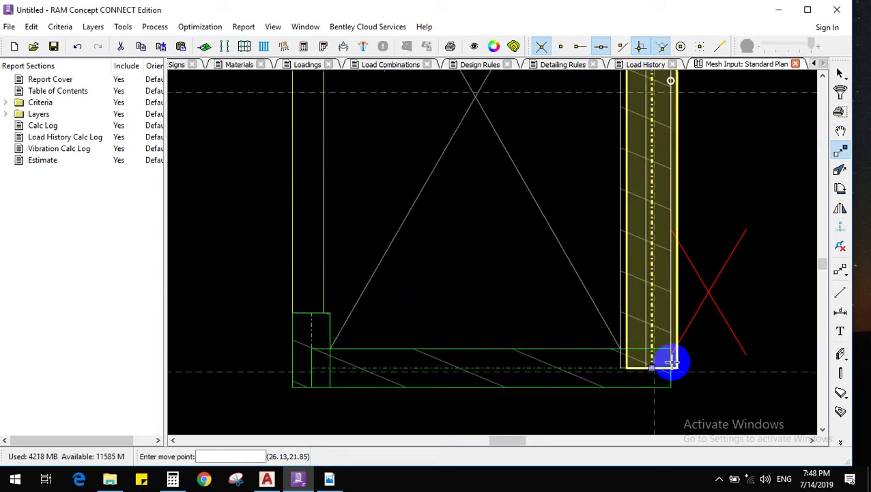
scroll(653, 369, "up", 2)
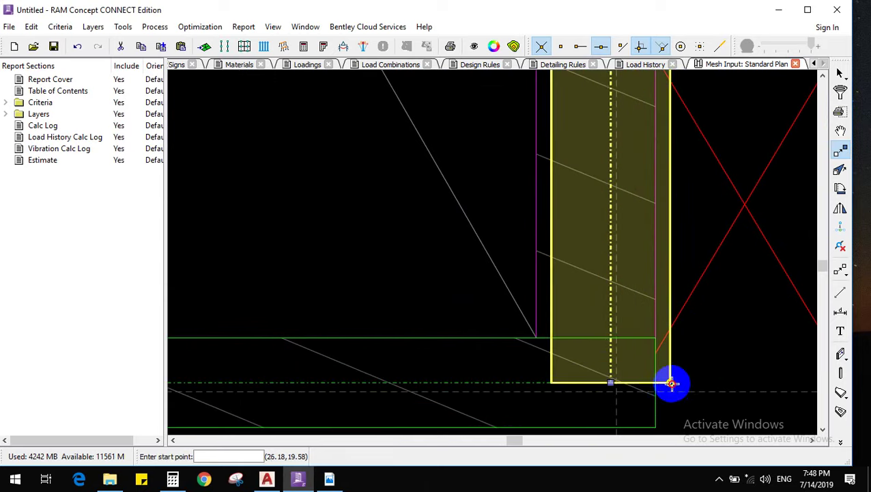
scroll(659, 384, "down", 5)
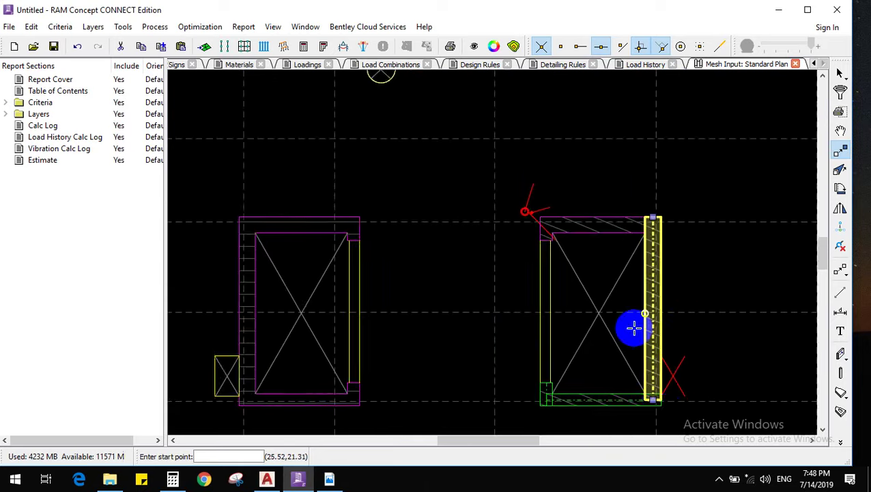
scroll(758, 252, "down", 1)
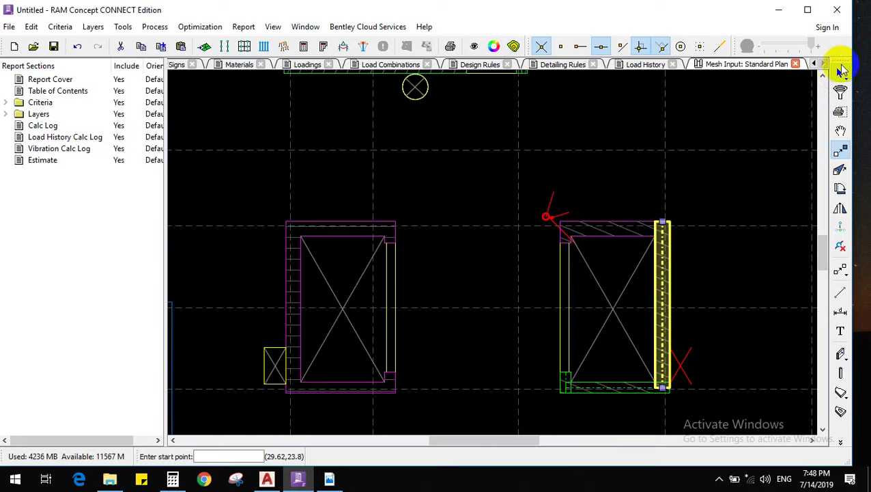
scroll(636, 331, "up", 3)
Mirror the right-hand shaft's lower wall and short corner wall about the shaft's horizontal mid-line to the upper side
left_click(840, 75)
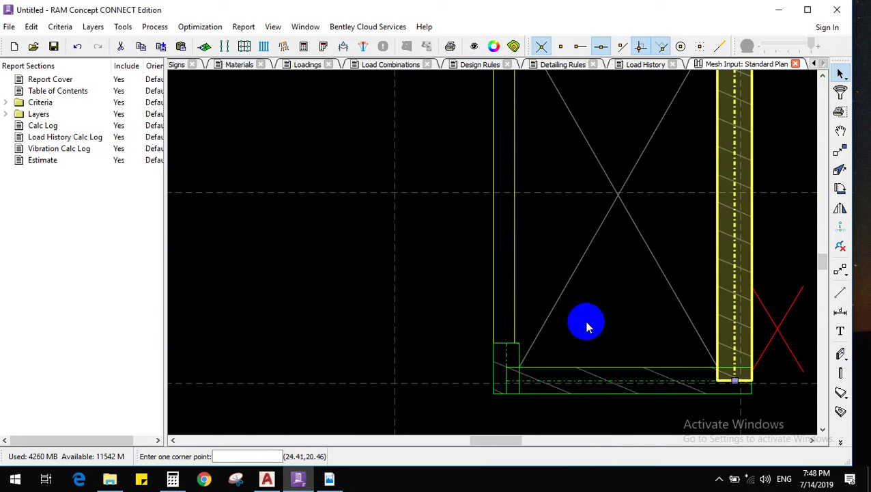
left_click_drag(579, 341, 550, 381)
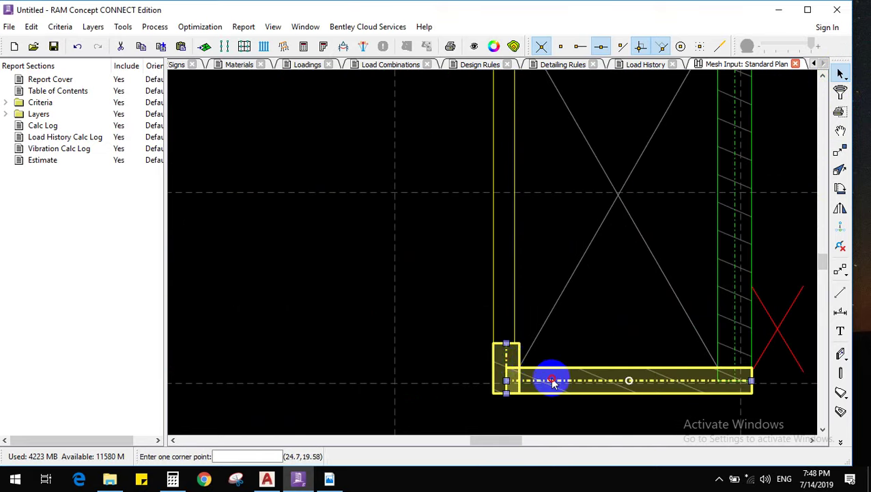
left_click(554, 381)
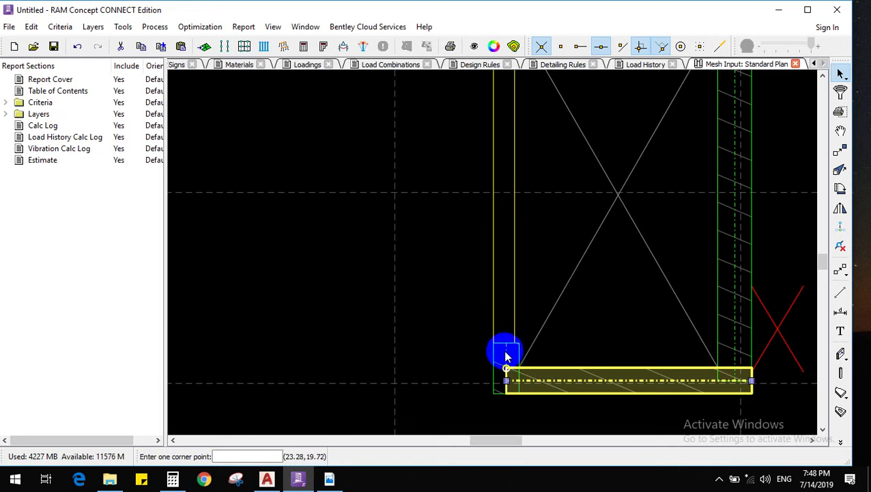
scroll(506, 386, "down", 3)
scroll(554, 331, "up", 1)
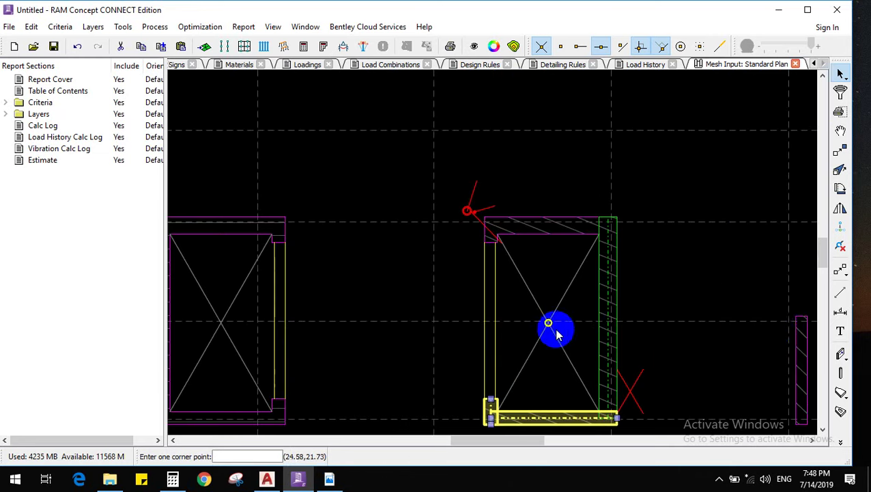
left_click(840, 210)
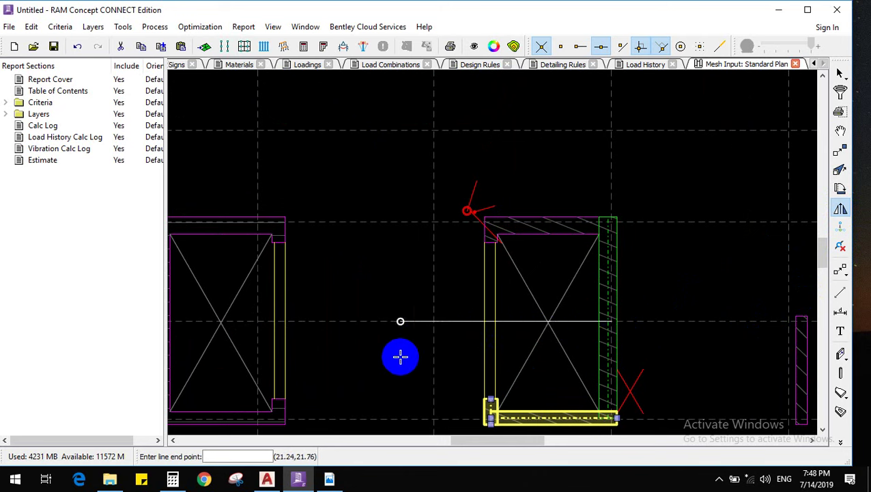
left_click(379, 359)
scroll(562, 244, "up", 4)
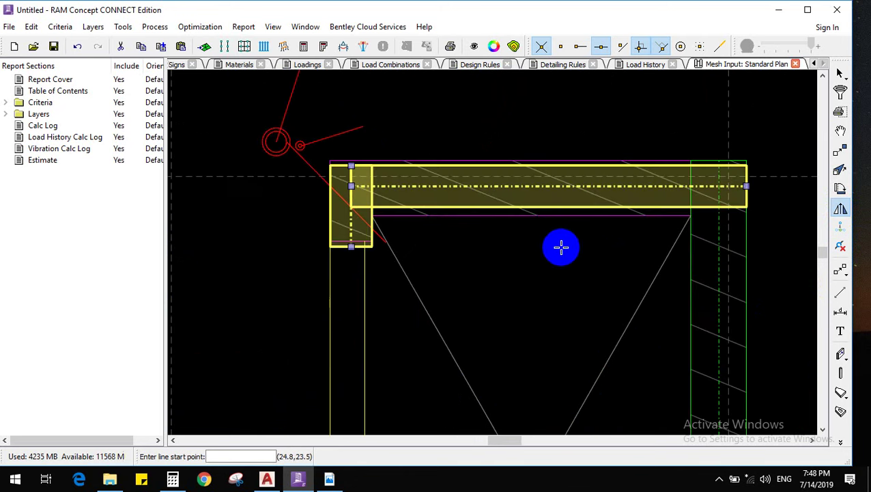
Set the thickness of the two mirrored upper walls to 0.4 m
right_click(531, 273)
left_click(531, 278)
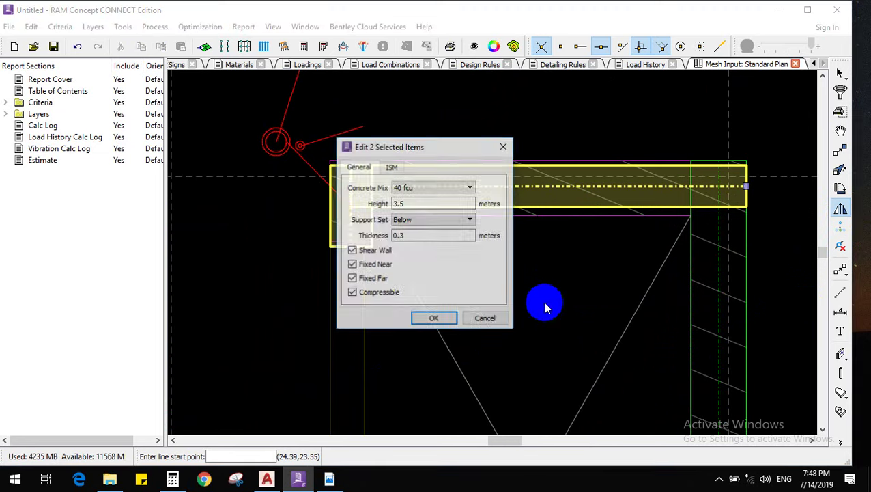
double_click(412, 236)
type(".4")
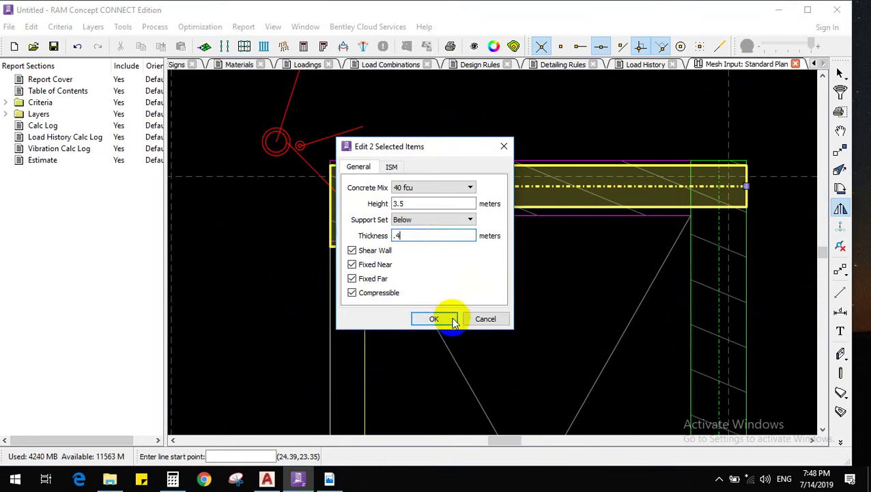
left_click(433, 318)
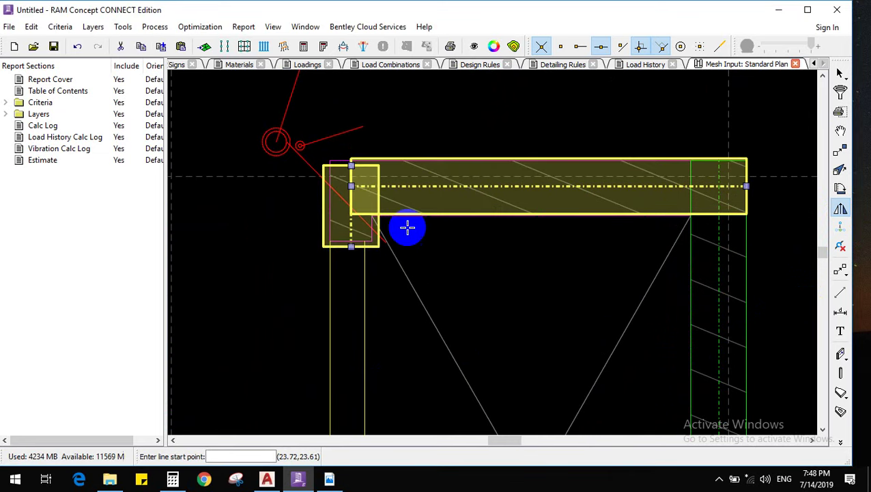
Move the two mirrored walls down so the upper wall's inner face lies on the shaft's drawn upper inner edge
scroll(416, 233, "up", 2)
left_click(841, 147)
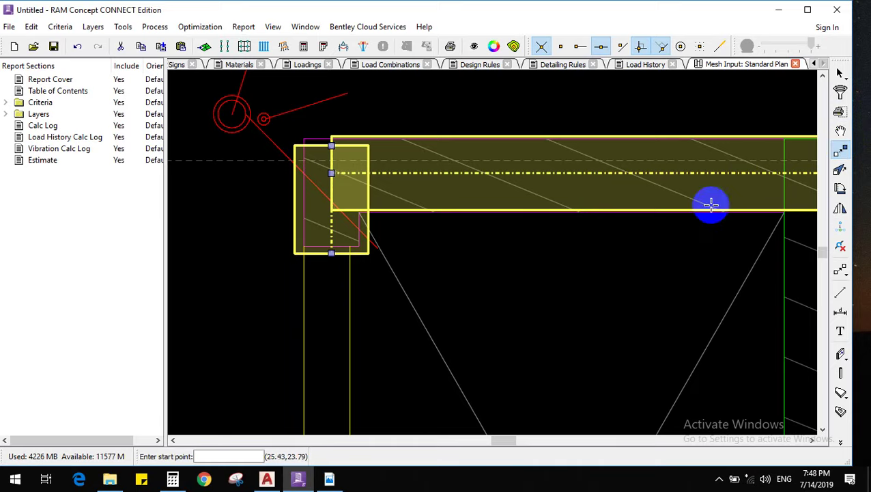
scroll(502, 214, "down", 2)
scroll(693, 202, "up", 4)
scroll(571, 239, "up", 2)
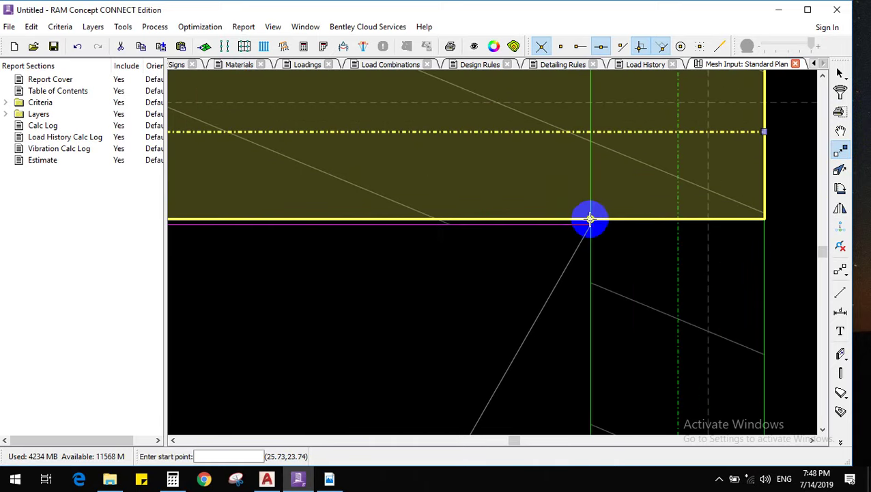
left_click(588, 222)
left_click(600, 232)
scroll(676, 284, "down", 6)
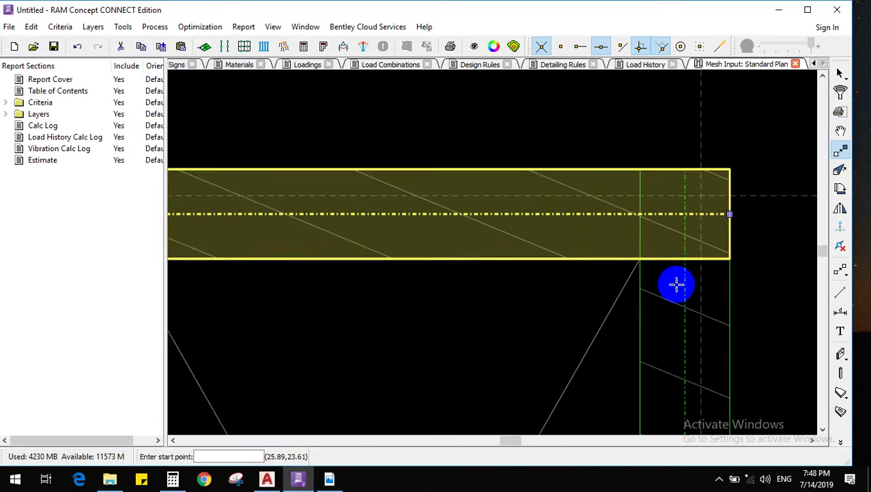
Set the thickness of the short wall at the right-hand shaft's upper left corner to 0.3 m
scroll(388, 298, "up", 4)
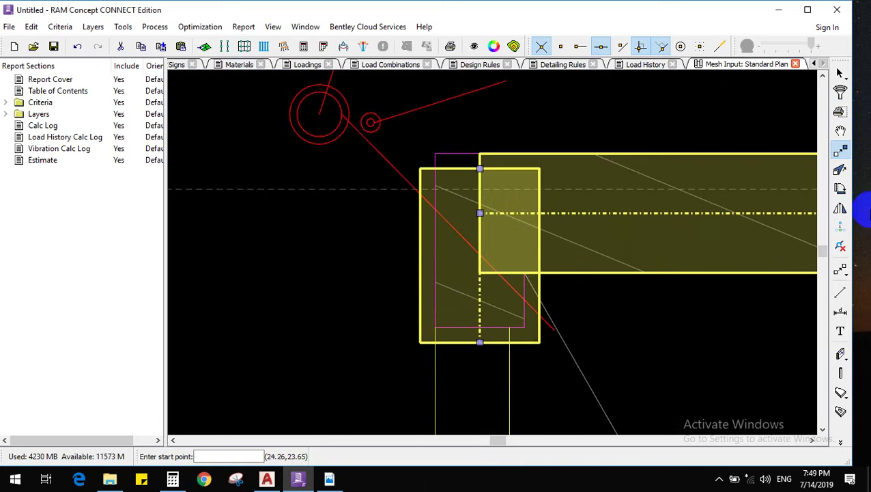
left_click(841, 73)
left_click(414, 263)
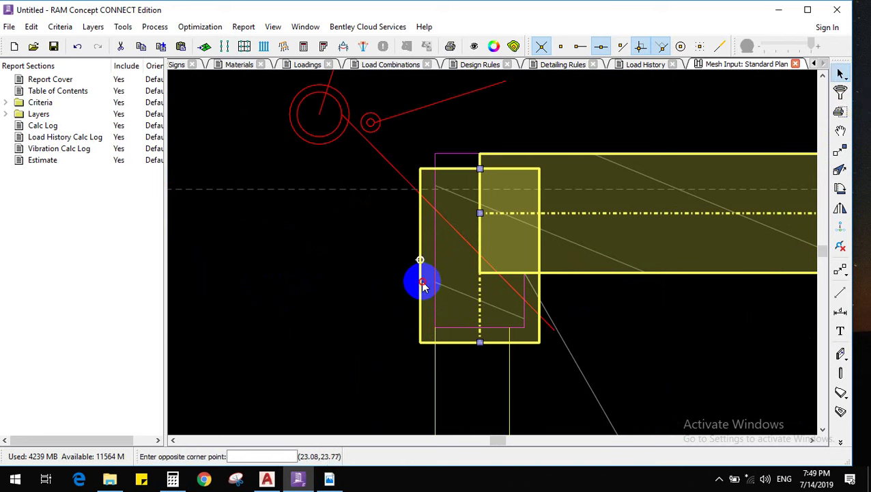
left_click(420, 277)
left_click(420, 290)
left_click(418, 295)
double_click(407, 280)
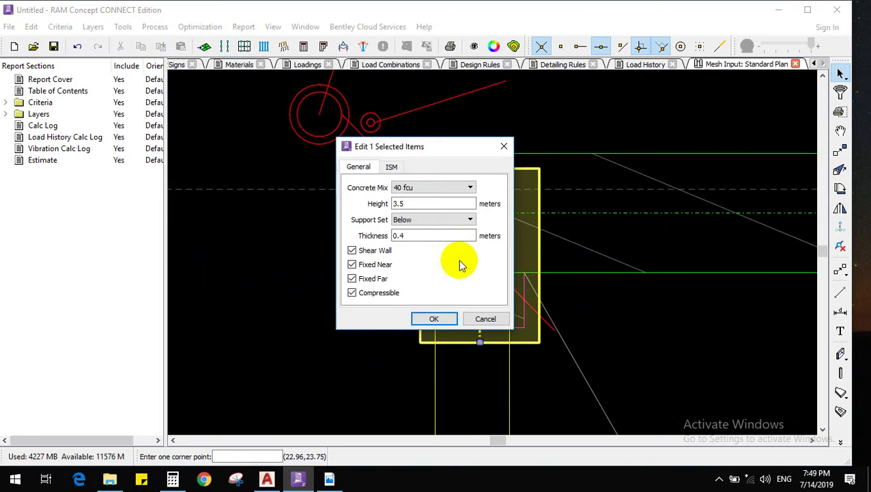
double_click(445, 235)
type(".3")
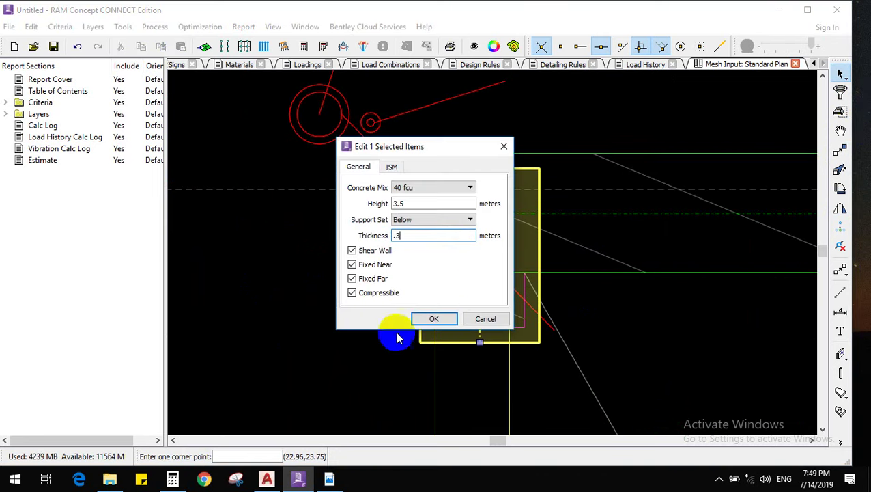
left_click(437, 318)
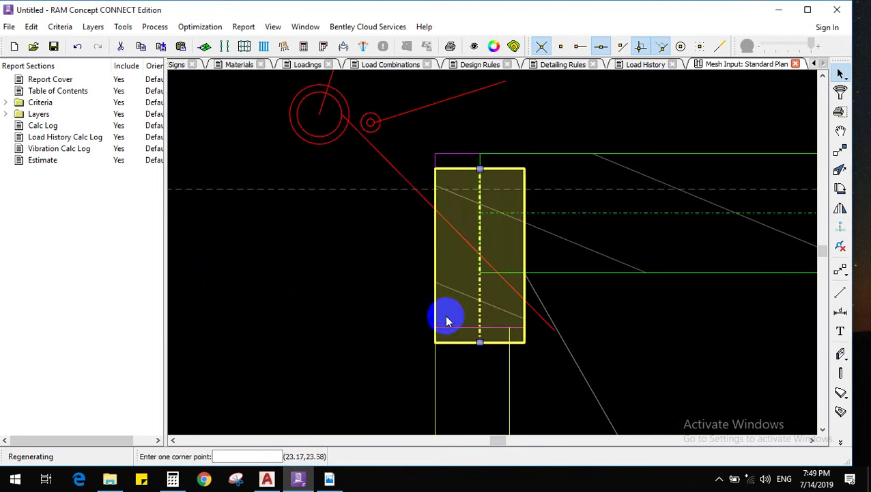
Move the short wall's upper end onto the upper wall's centreline and stretch its lower end to the door opening's edge
left_click(841, 150)
left_click_drag(480, 168, 488, 214)
left_click(840, 171)
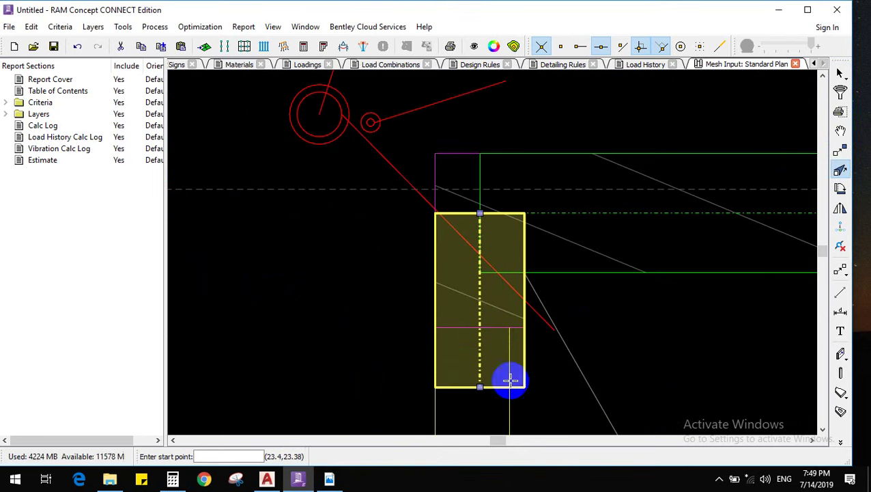
left_click_drag(480, 387, 482, 328)
scroll(763, 243, "down", 8)
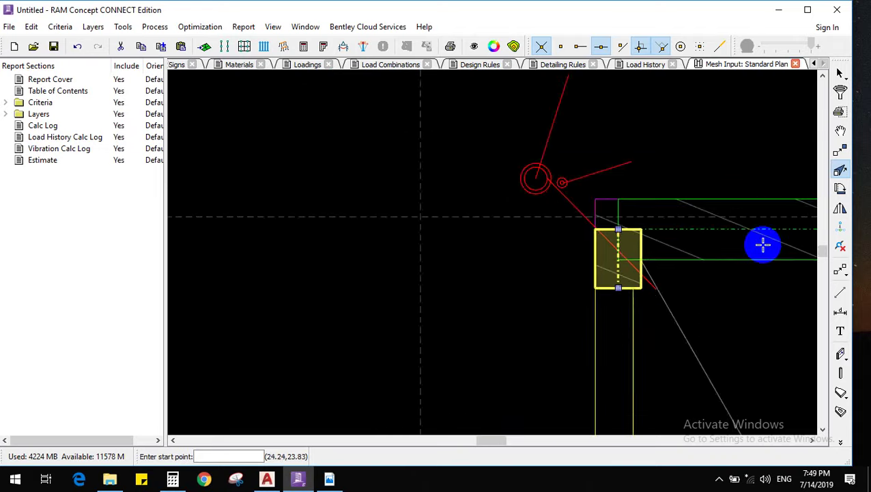
scroll(654, 239, "up", 5)
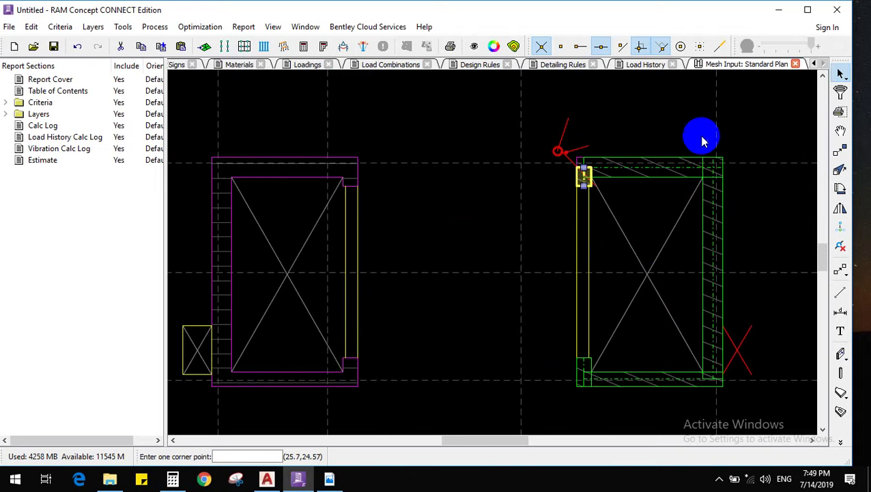
Draw a horizontal line between the facing door openings of the two shafts at their mid-height
left_click(839, 273)
left_click(841, 293)
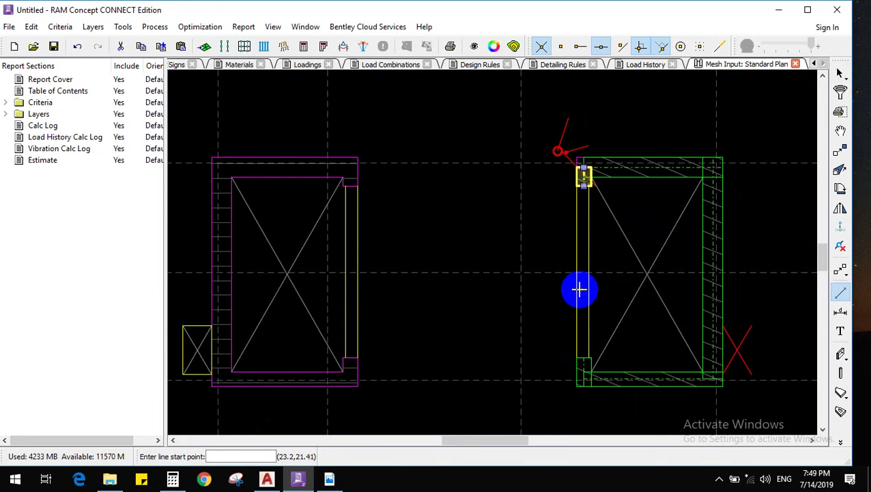
left_click(577, 273)
left_click(358, 273)
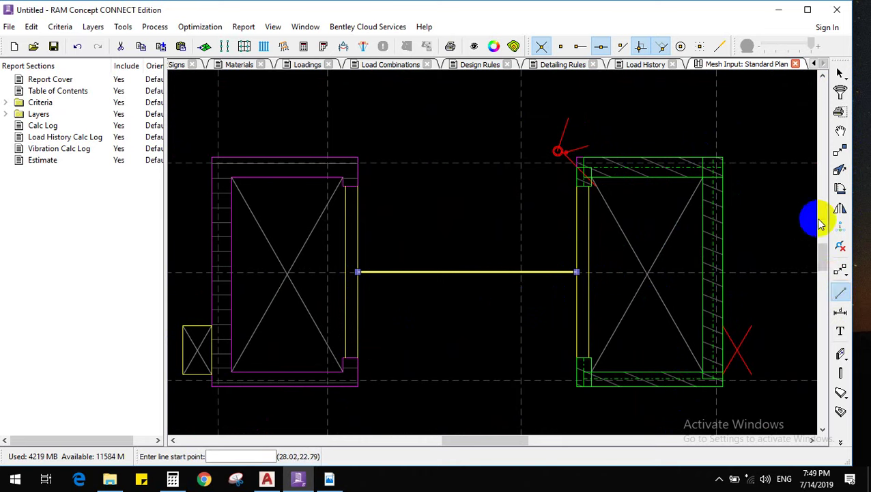
Mirror all the right-hand shaft's walls onto the left-hand shaft about a vertical axis through the connecting line's midpoint
scroll(694, 216, "down", 2)
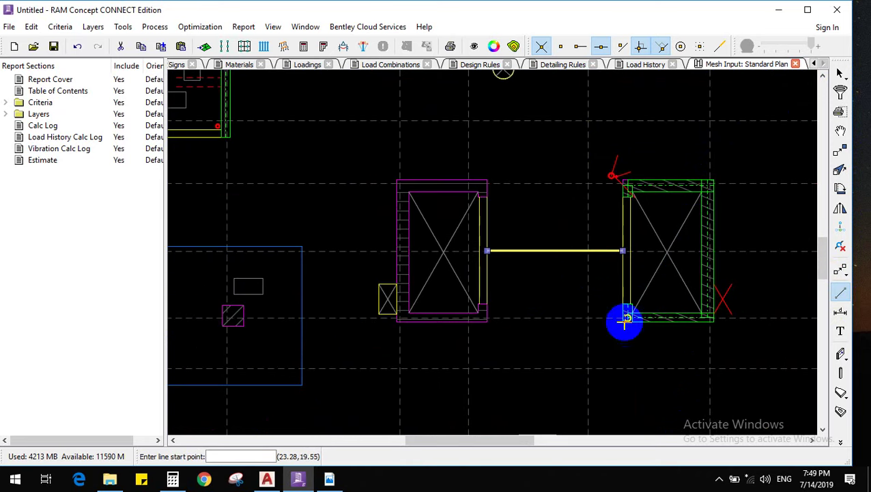
left_click(840, 73)
left_click(596, 356)
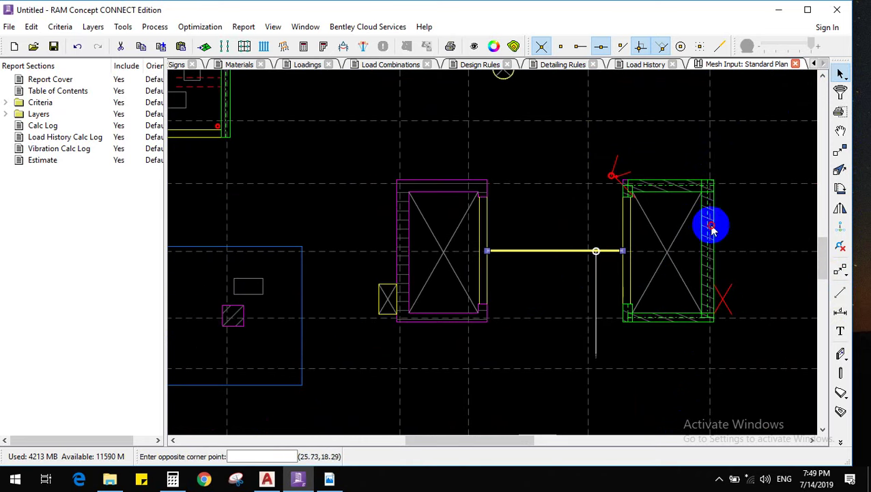
left_click(747, 142)
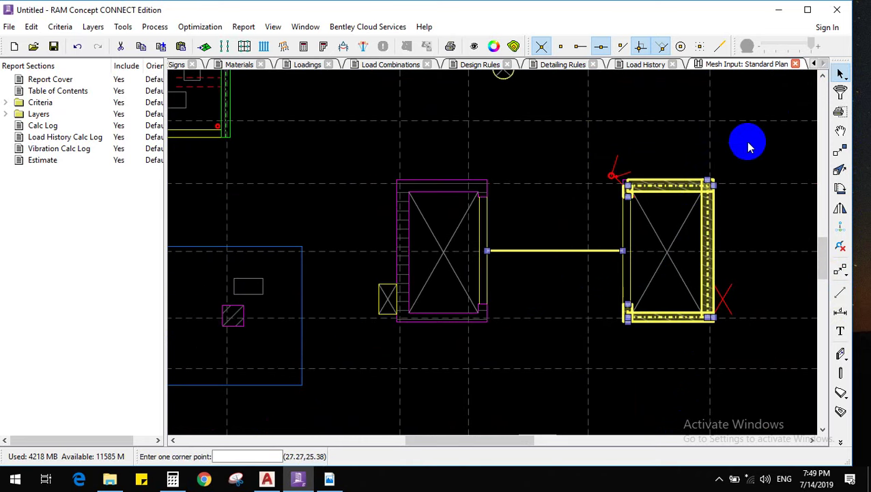
left_click(840, 209)
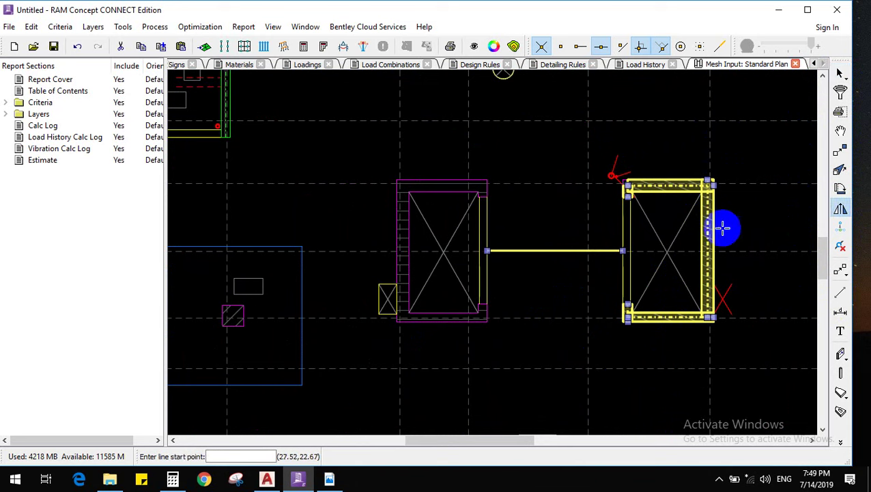
left_click(554, 251)
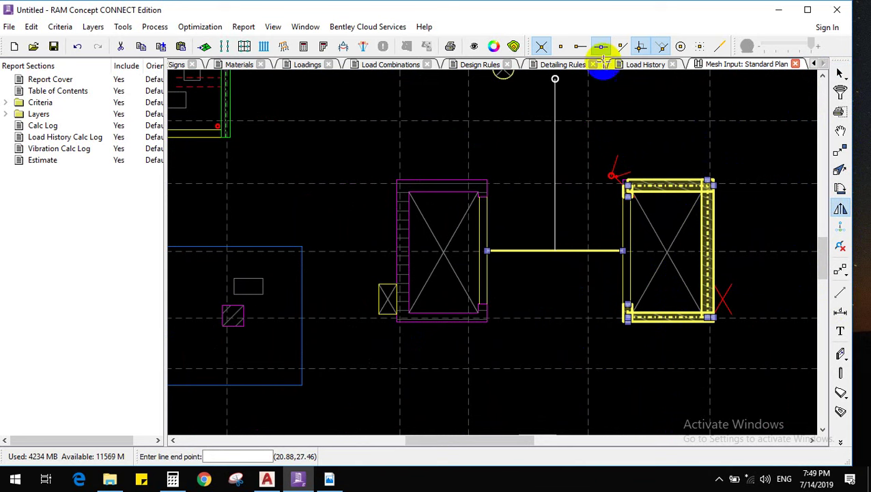
scroll(577, 368, "down", 1)
left_click(561, 195)
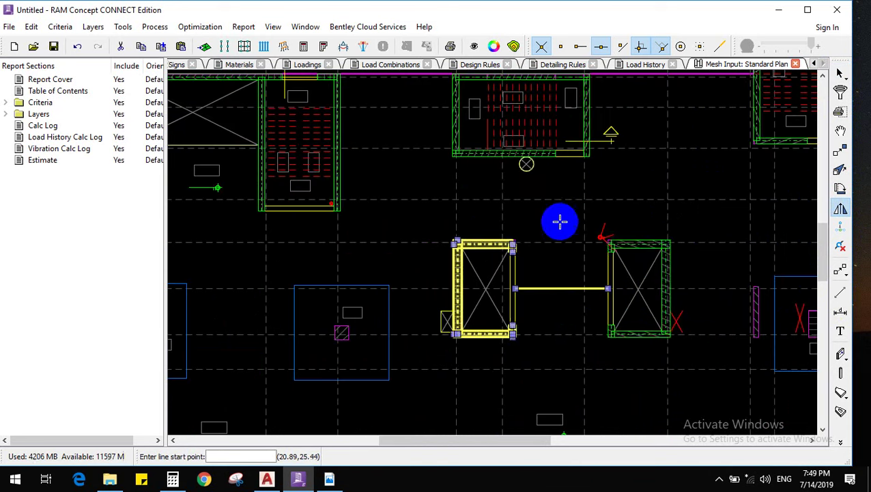
scroll(489, 228, "up", 1)
scroll(499, 227, "up", 2)
scroll(543, 205, "down", 5)
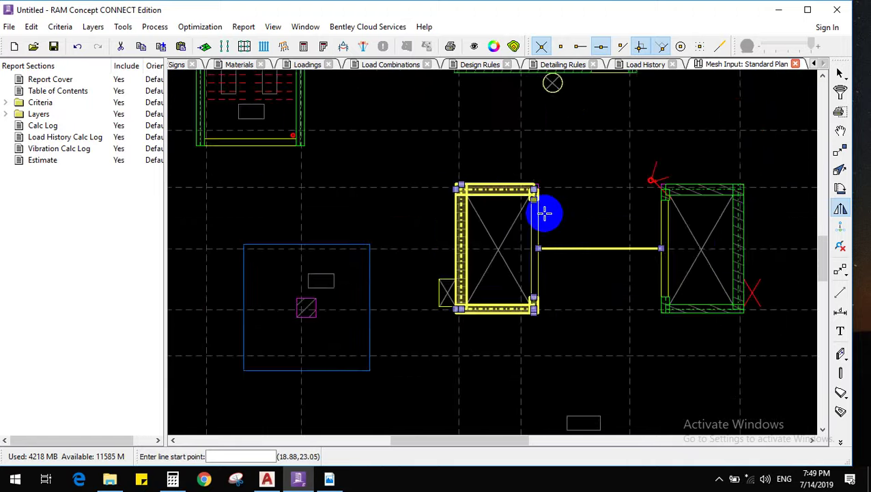
left_click(840, 74)
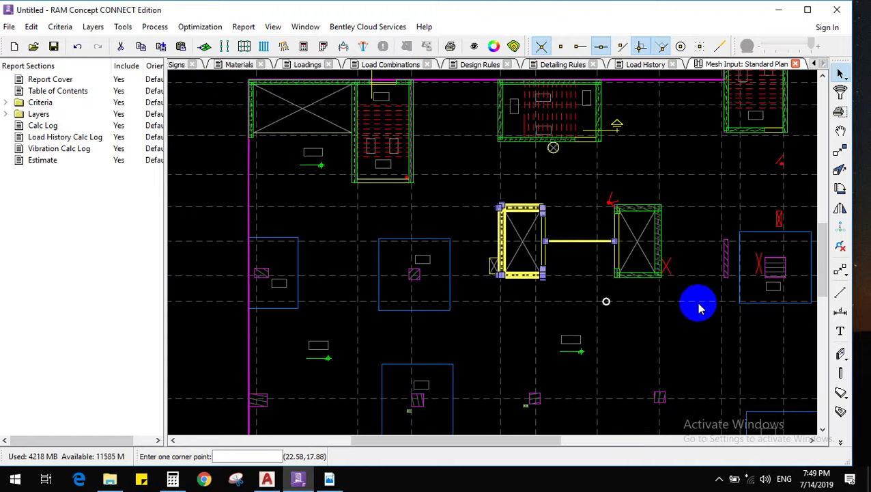
Draw a vertical wall over the full length of the drawn freestanding wall to the right of the right-hand shaft
scroll(694, 272, "up", 4)
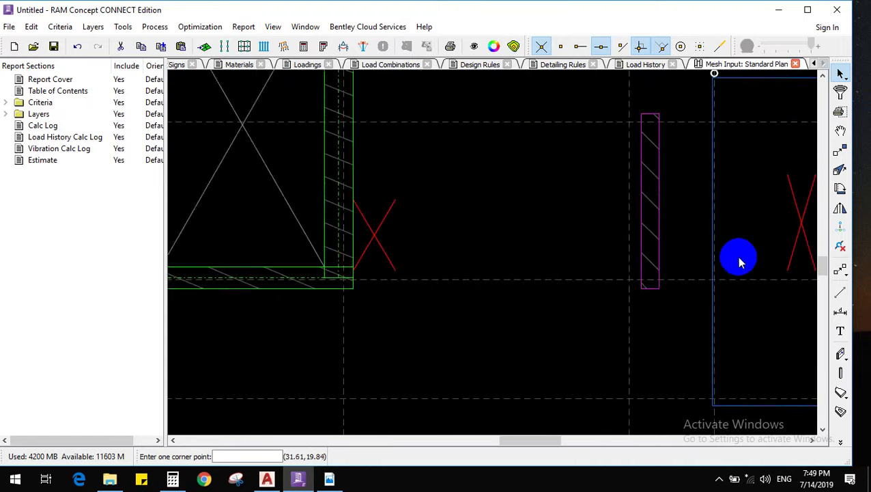
left_click(841, 354)
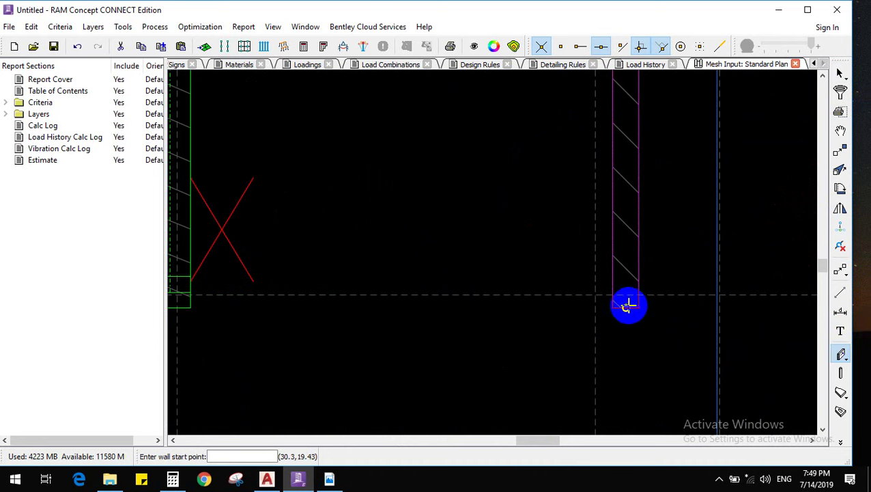
left_click(629, 305)
scroll(631, 327, "down", 1)
scroll(627, 169, "up", 1)
left_click(626, 146)
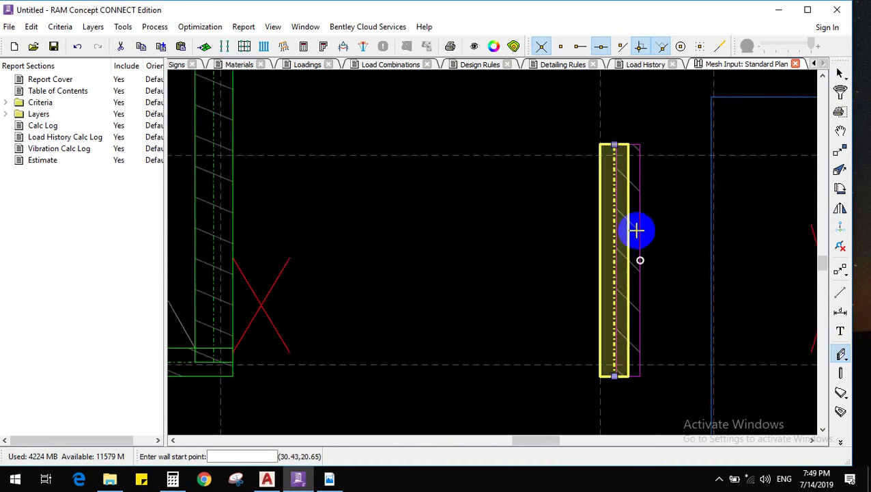
scroll(631, 358, "up", 2)
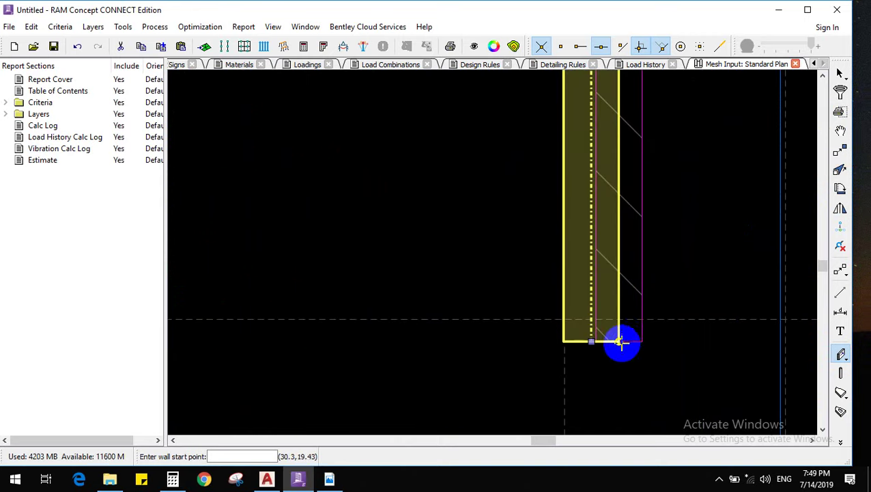
left_click(619, 341)
left_click(642, 344)
scroll(648, 380, "down", 1)
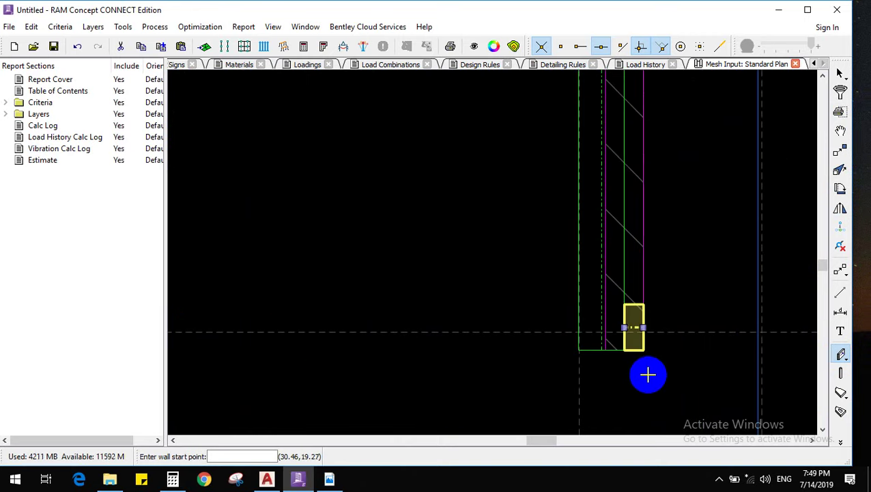
key("Delete")
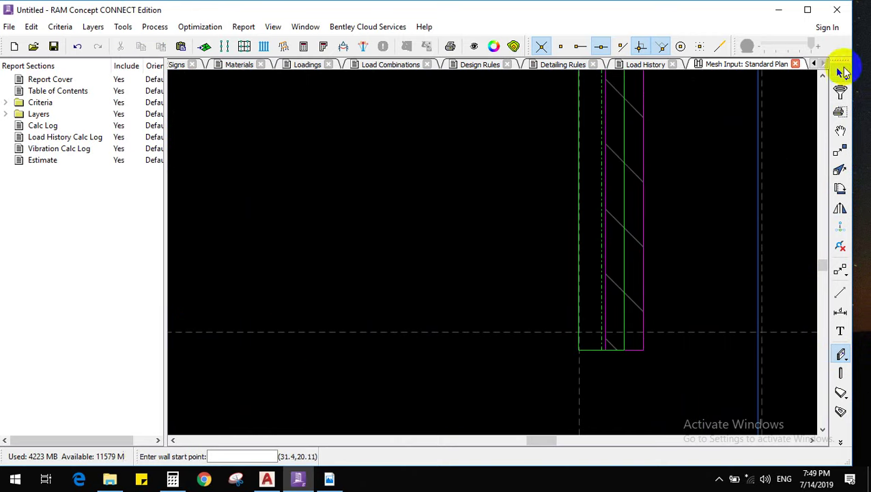
Move the freestanding wall right so its lower right corner lies on the drawn wall's lower right corner
left_click(842, 73)
left_click(594, 253)
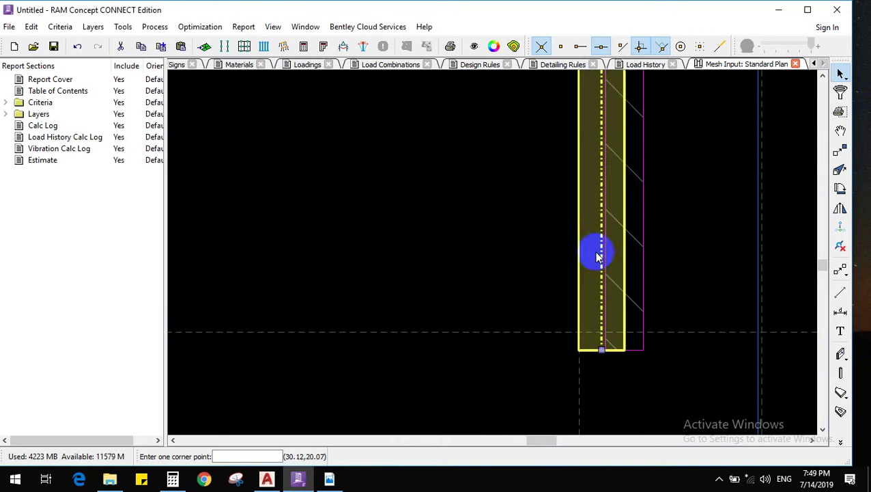
left_click(840, 152)
scroll(624, 370, "up", 1)
left_click(635, 343)
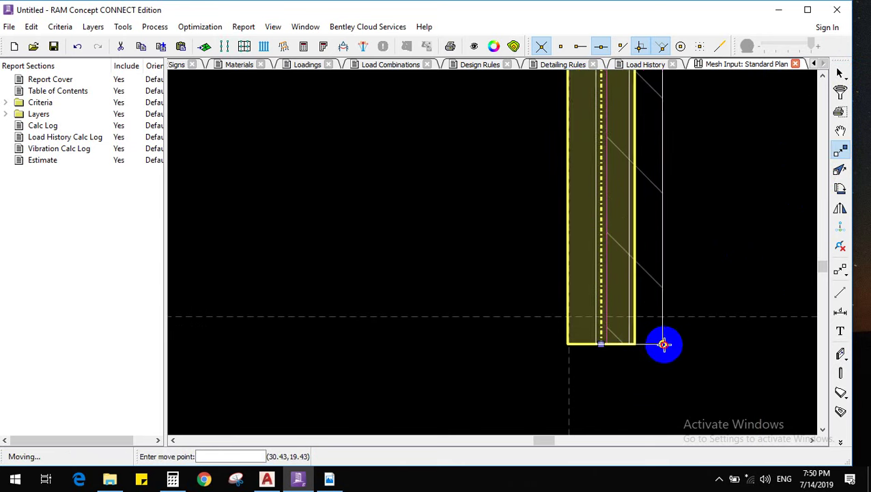
scroll(663, 344, "down", 1)
Set the freestanding wall's thickness to 0.25 m
double_click(695, 266)
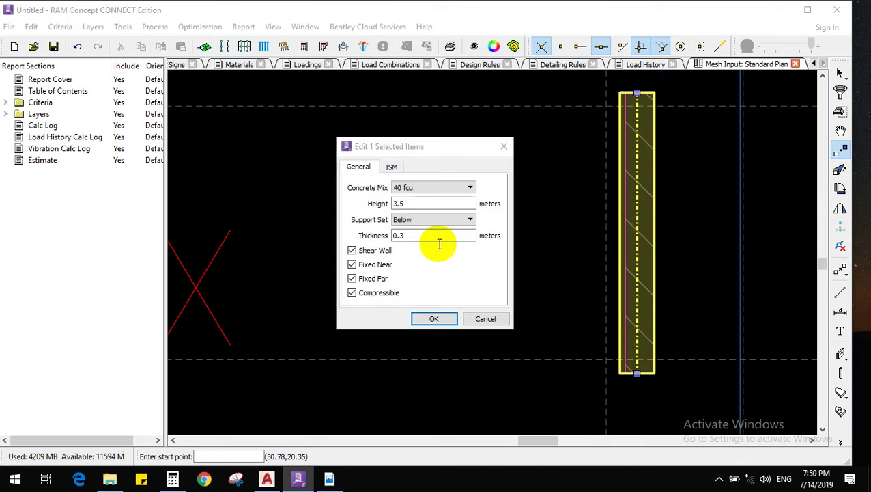
double_click(439, 236)
type(".25")
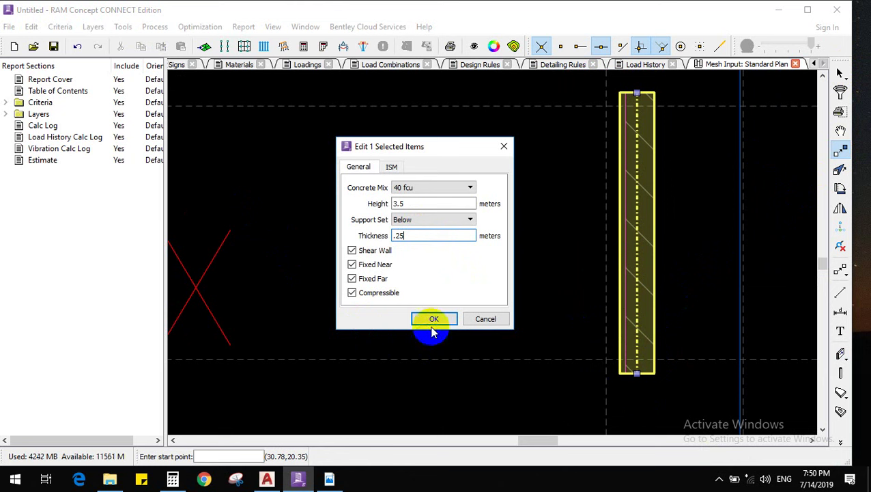
left_click(433, 319)
Shift the thinned freestanding wall right until its right face lies on the drawn wall's right edge
scroll(724, 360, "up", 1)
left_click(840, 153)
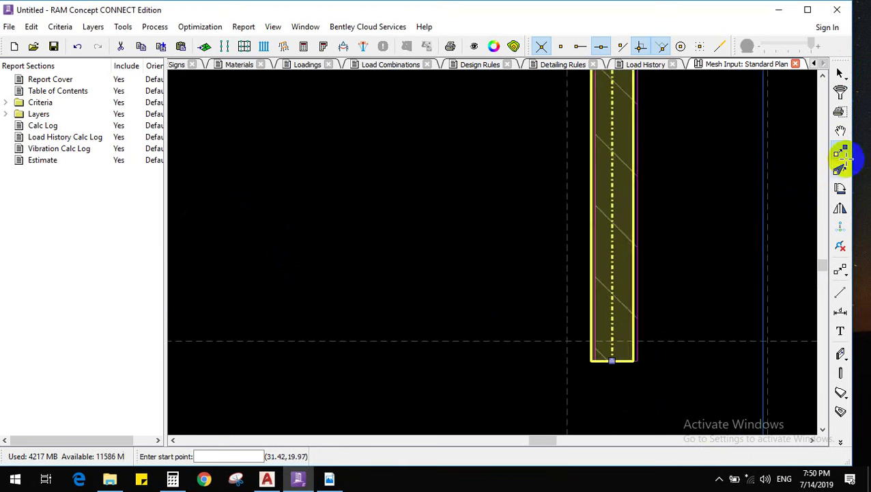
scroll(630, 369, "up", 1)
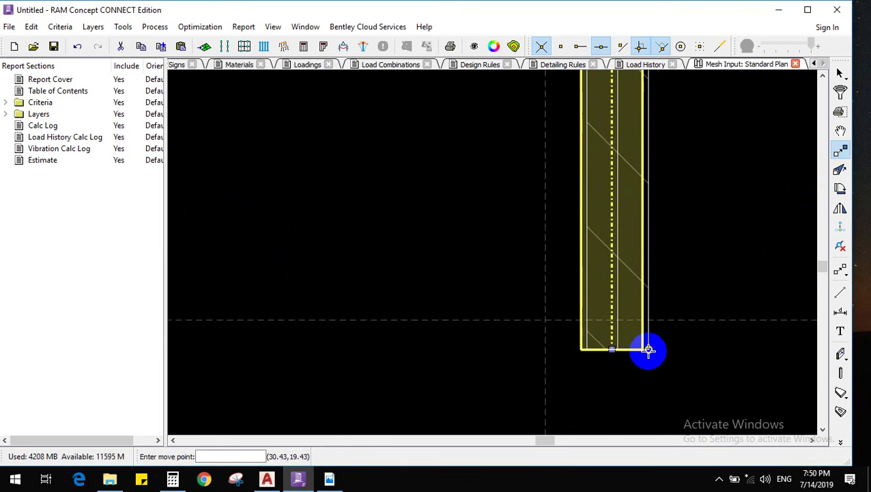
scroll(642, 403, "down", 5)
scroll(577, 280, "down", 3)
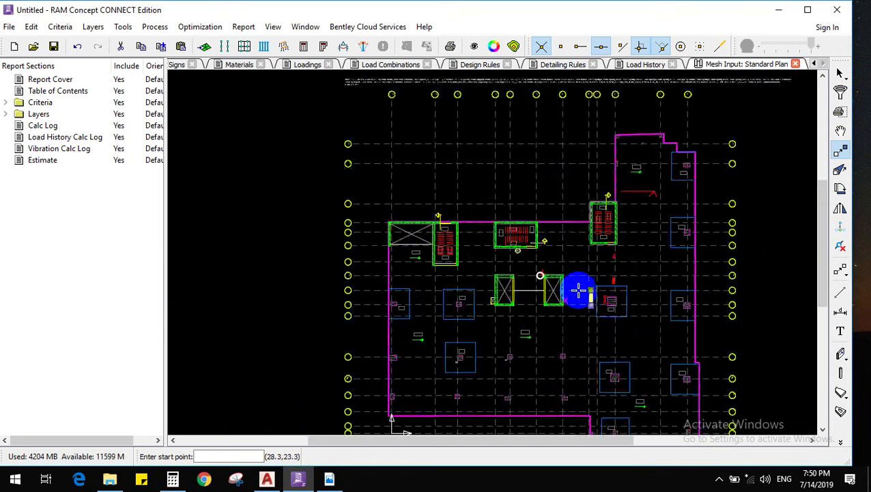
scroll(599, 355, "up", 2)
left_click(840, 73)
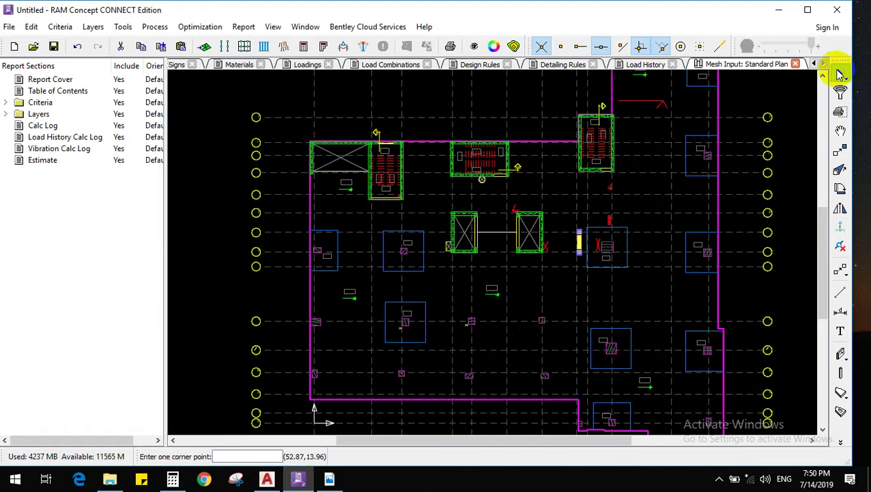
Set the default column's concrete mix to 40 fcu and its height to 3.5 m
scroll(648, 270, "down", 2)
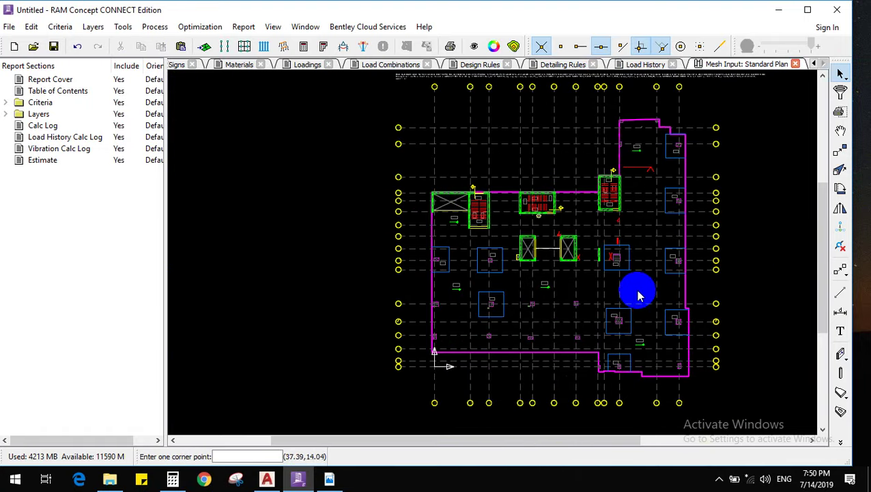
scroll(675, 208, "up", 2)
scroll(661, 218, "down", 2)
scroll(661, 217, "up", 3)
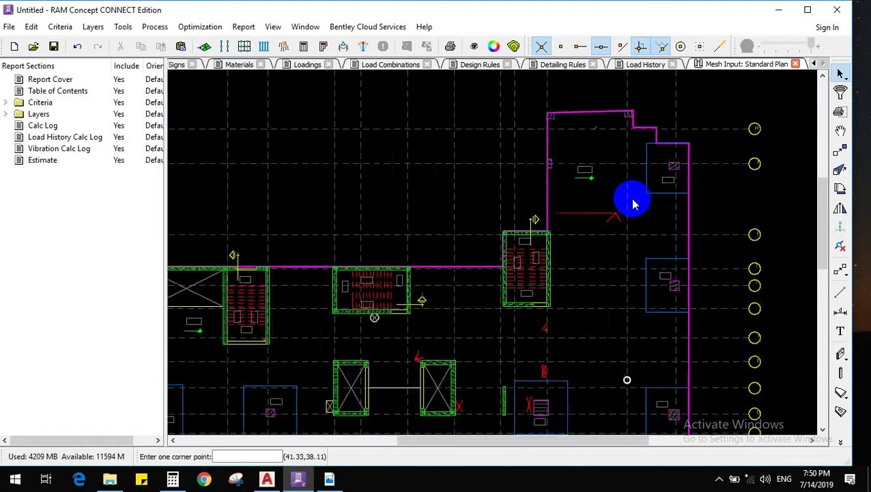
double_click(841, 372)
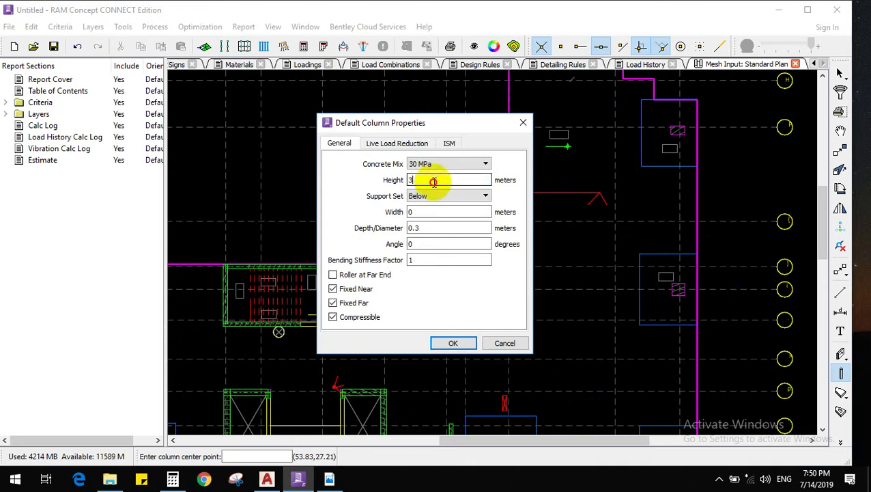
left_click(431, 179)
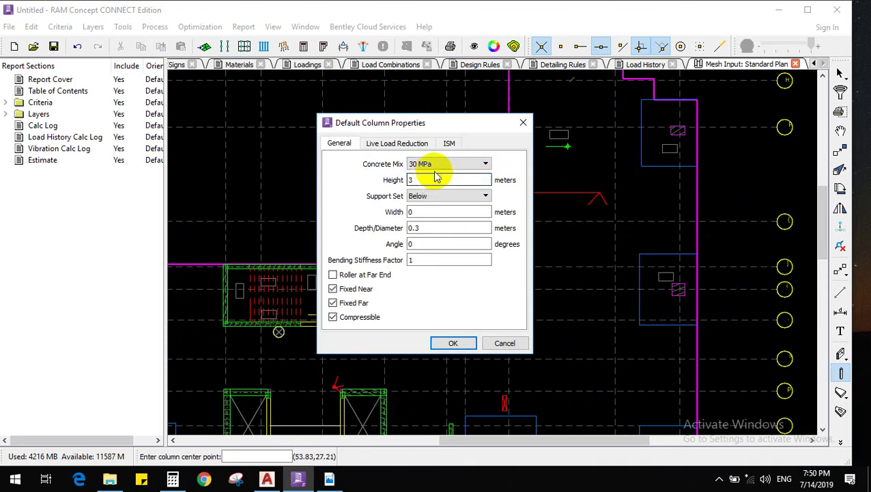
left_click(437, 165)
left_click(430, 208)
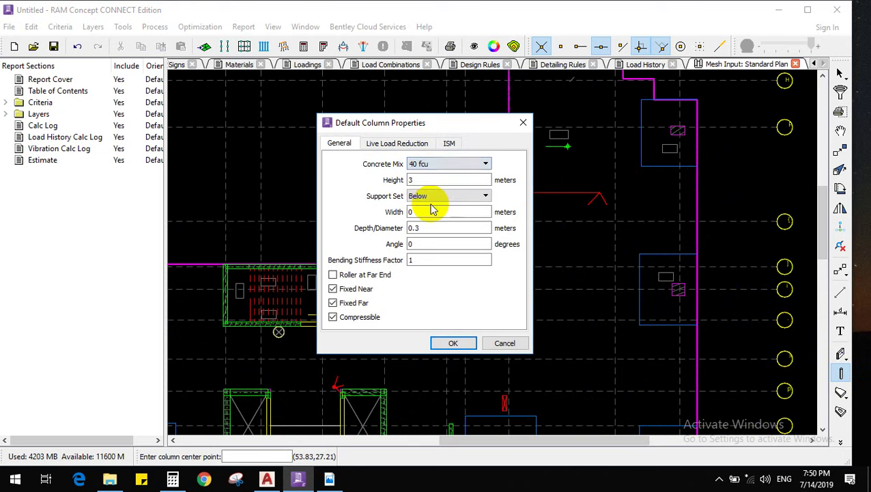
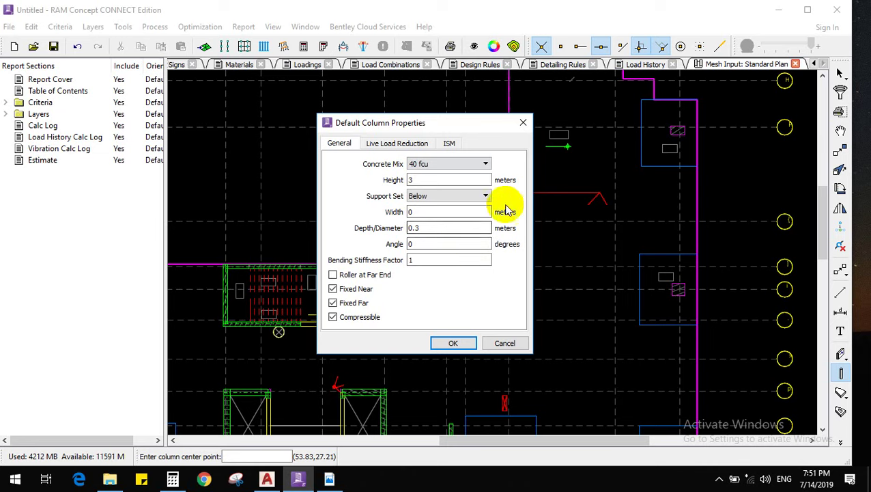
double_click(432, 180)
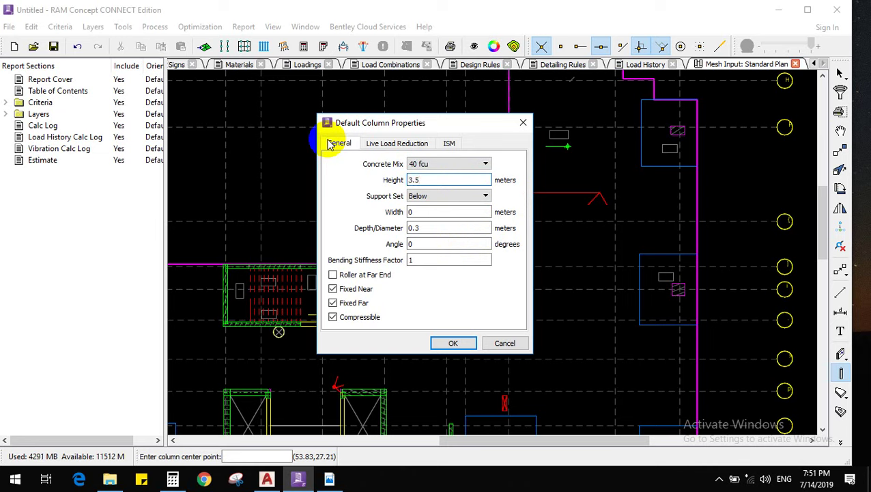
Set the default column's width to 0.4 m and its depth to 1.2 m, and apply the default properties
left_click(460, 213)
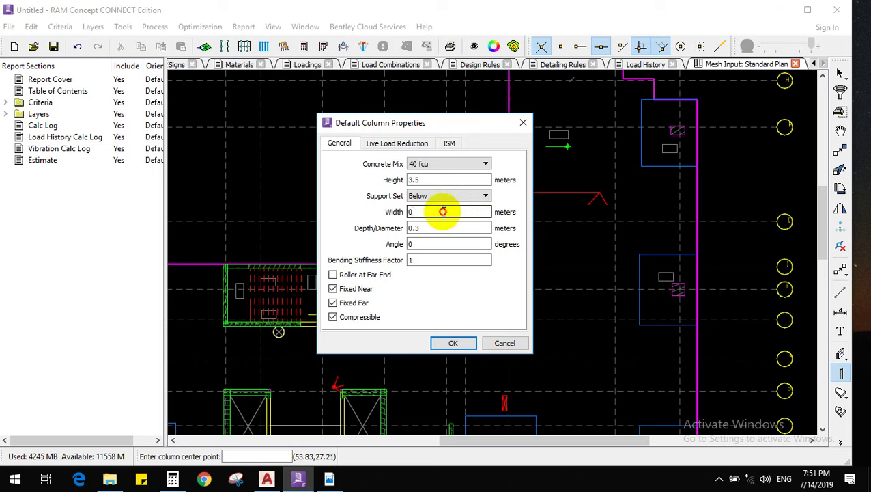
double_click(409, 212)
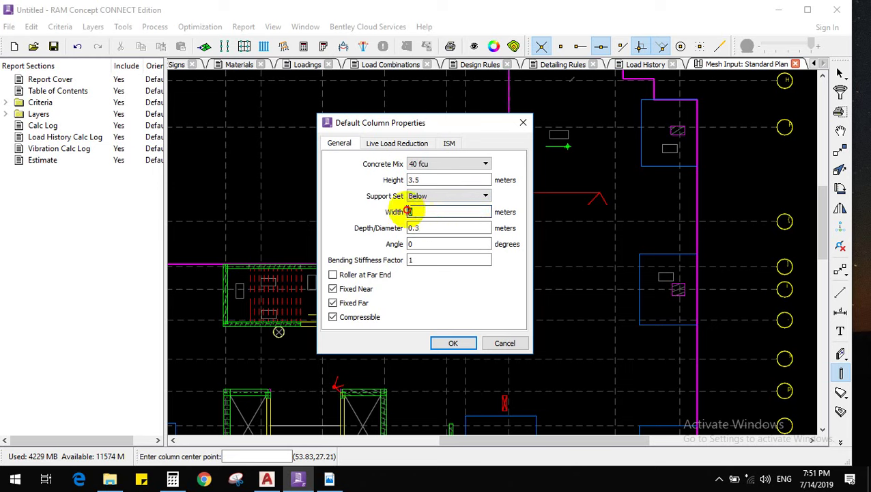
left_click(418, 229)
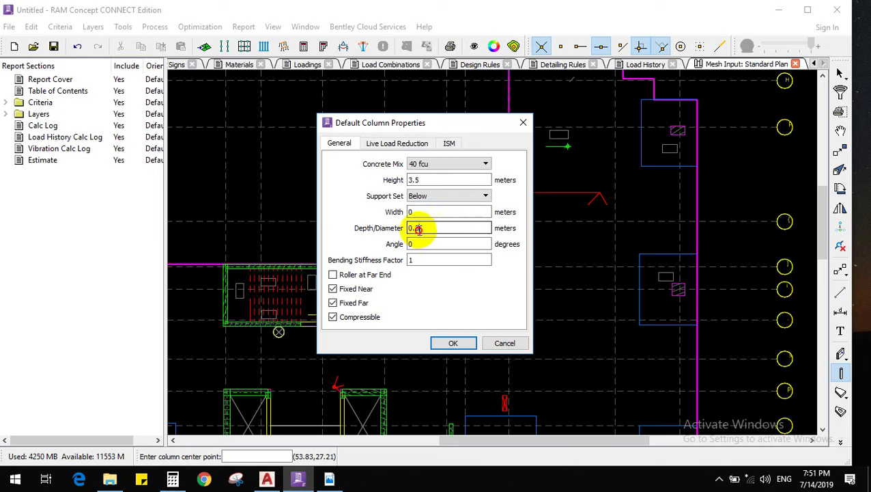
double_click(418, 229)
key("shift+Tab")
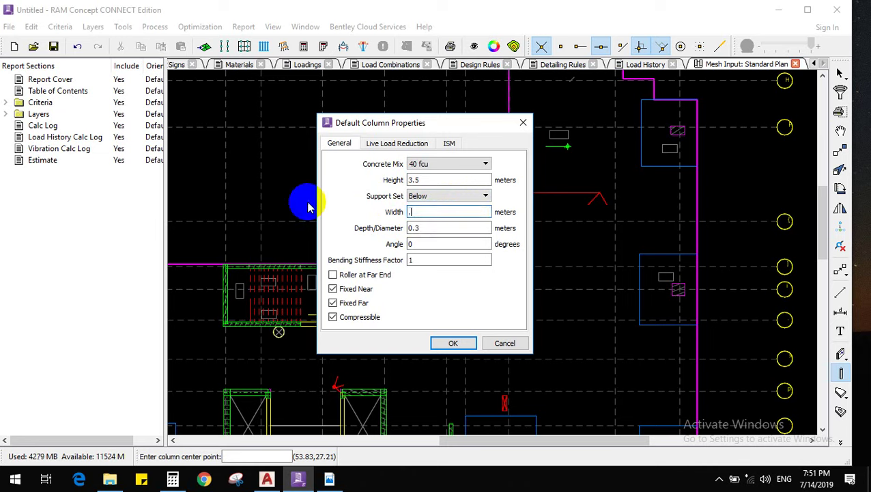
type(".4")
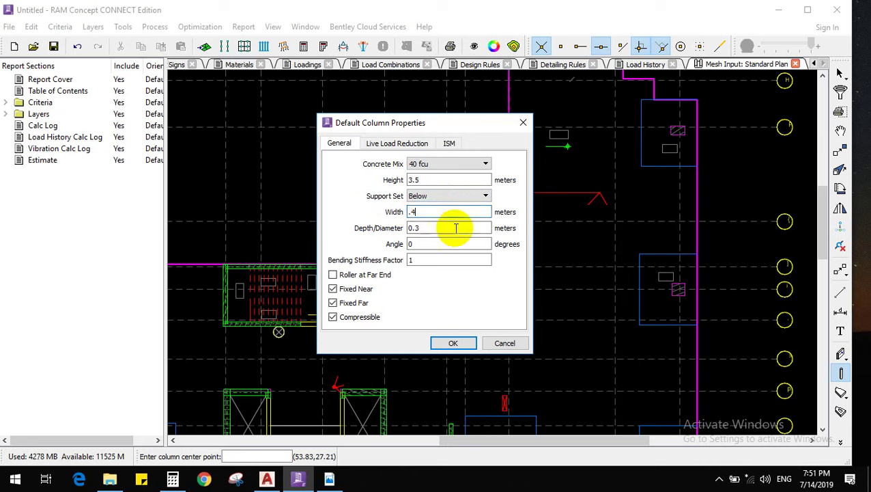
key("Tab")
type("1.2")
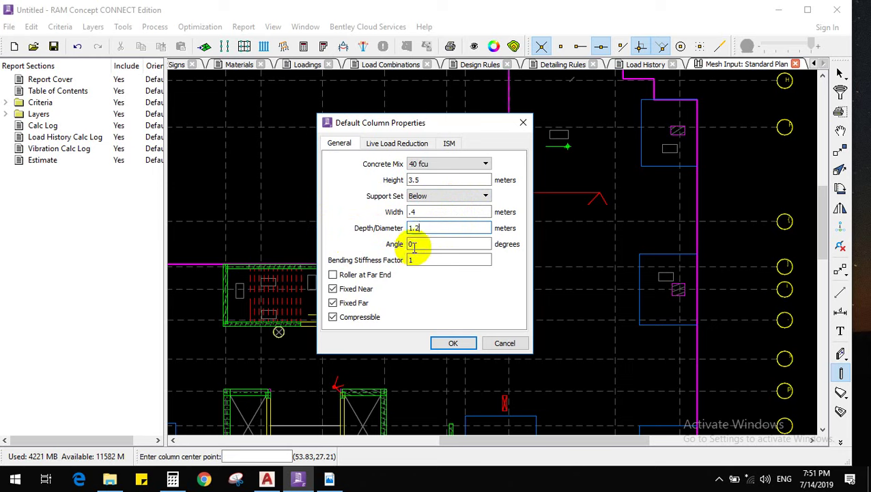
key("Tab")
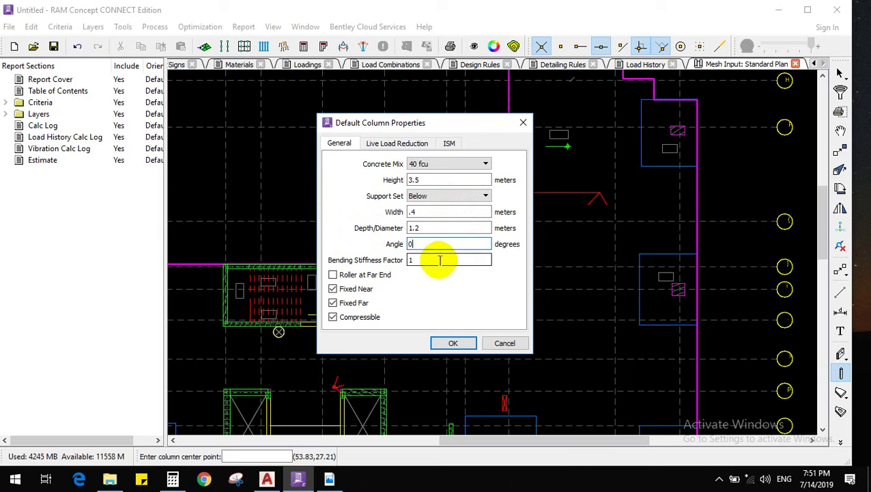
key("Tab")
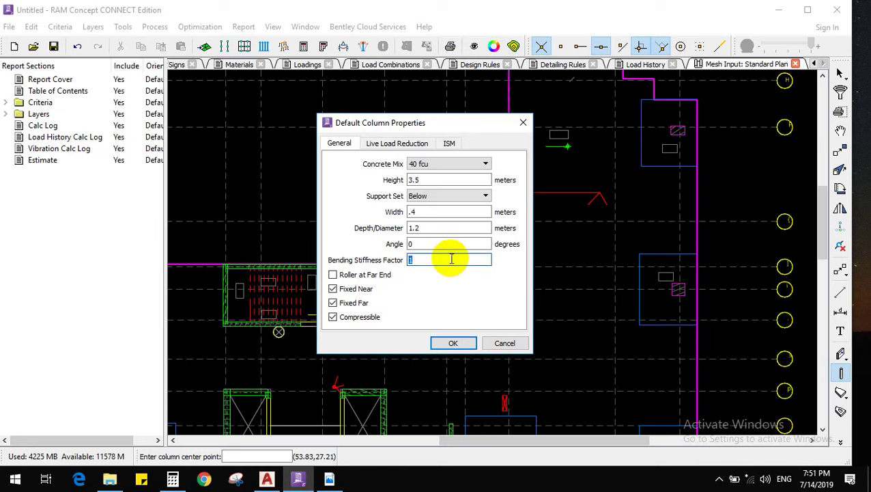
left_click(452, 259)
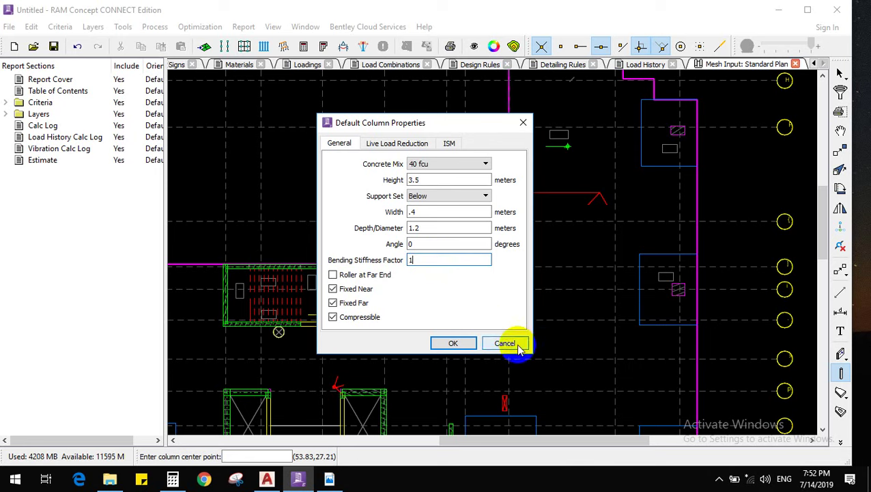
left_click(466, 343)
Return to the Mesh Input standard plan and review the default column's angle, bending stiffness factor and end fixity settings
scroll(676, 374, "up", 5)
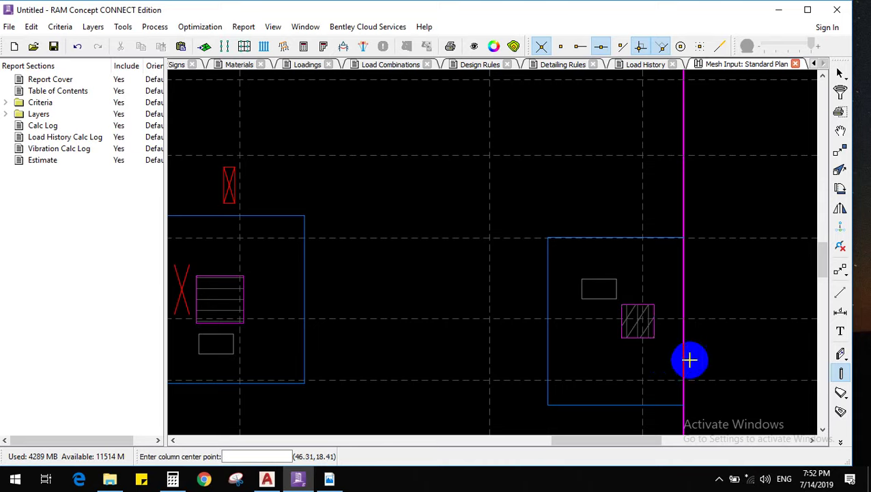
scroll(676, 362, "down", 3)
scroll(453, 138, "down", 2)
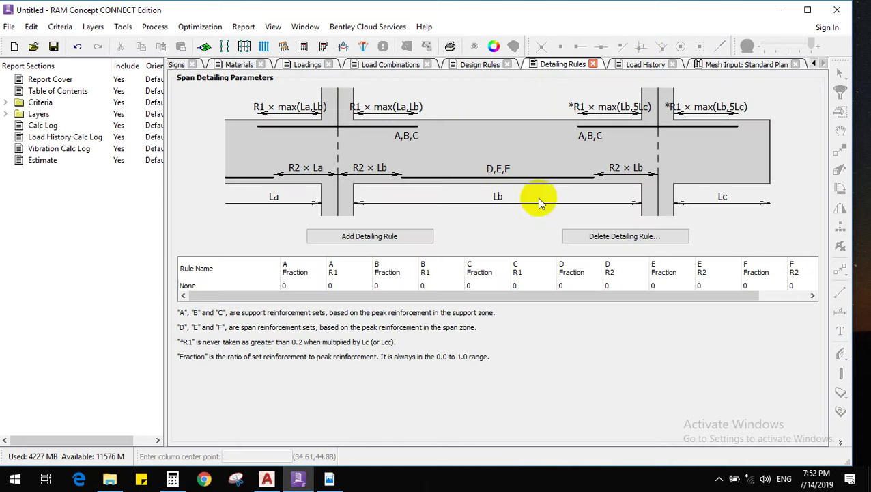
left_click(710, 61)
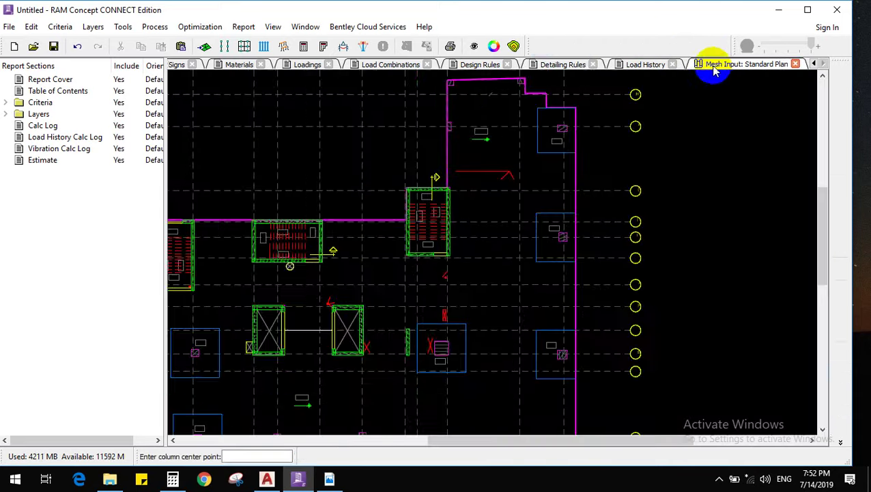
scroll(541, 213, "up", 2)
double_click(841, 372)
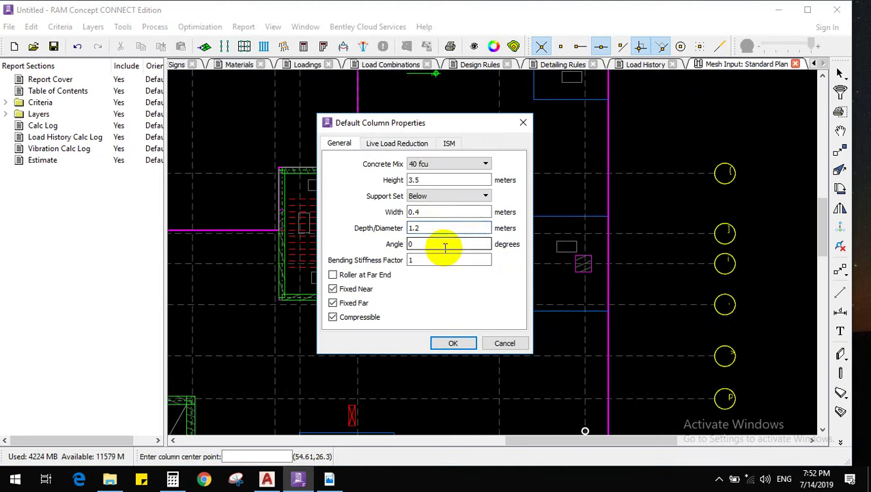
left_click(447, 246)
left_click(446, 259)
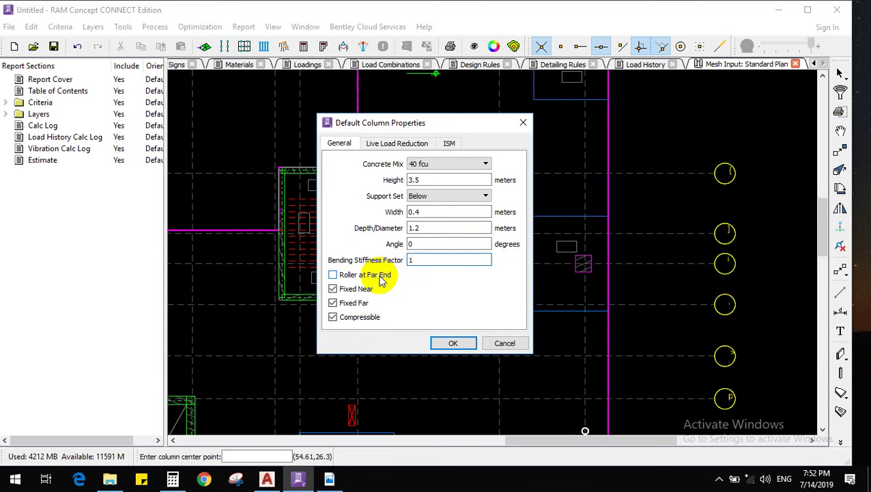
left_click(457, 343)
Enable center snapping and place a default column at the centre of the drawn square column in the drop panel beside the slab's right edge
scroll(577, 253, "up", 5)
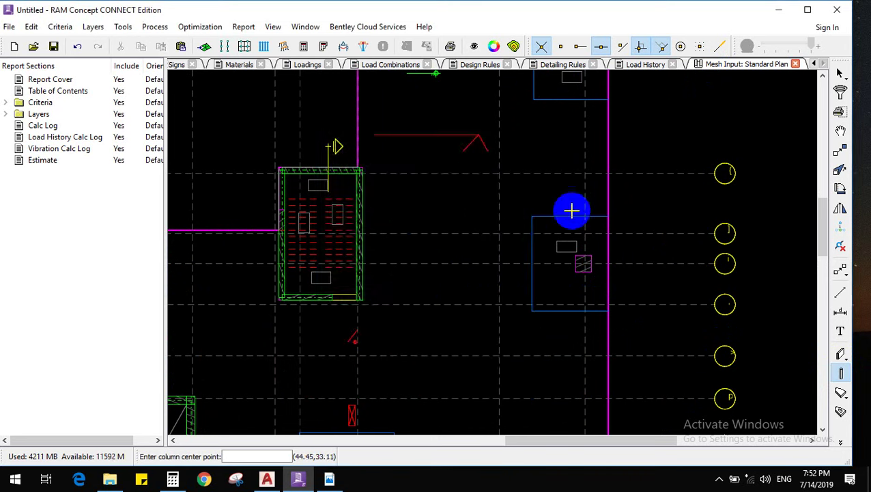
left_click(680, 47)
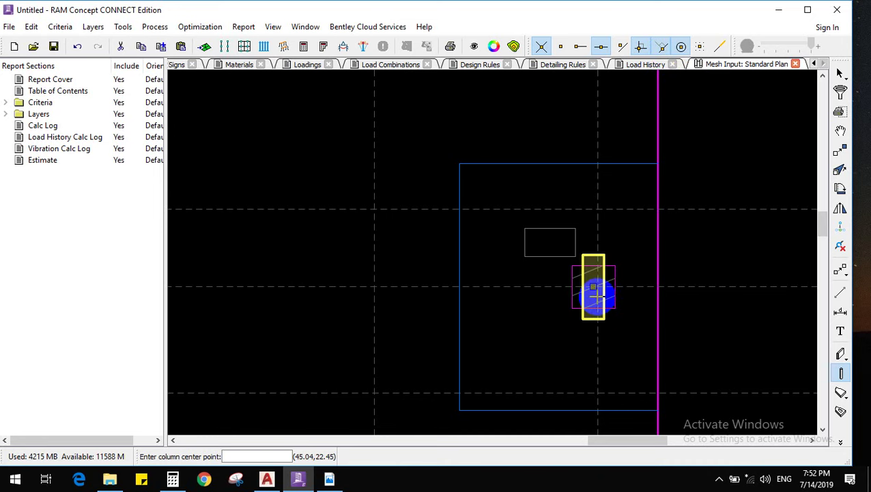
scroll(593, 287, "up", 1)
Set the placed column's depth and width to 1.5 m each
right_click(595, 256)
left_click(628, 226)
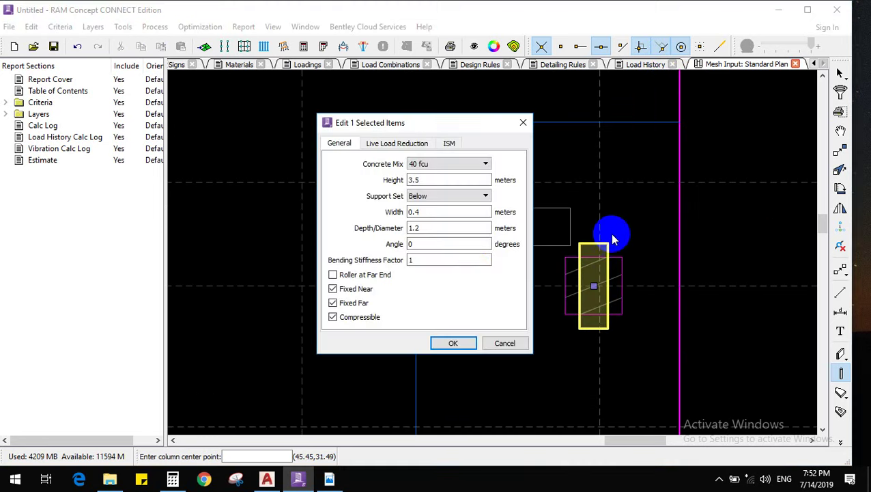
double_click(433, 231)
type("1.5")
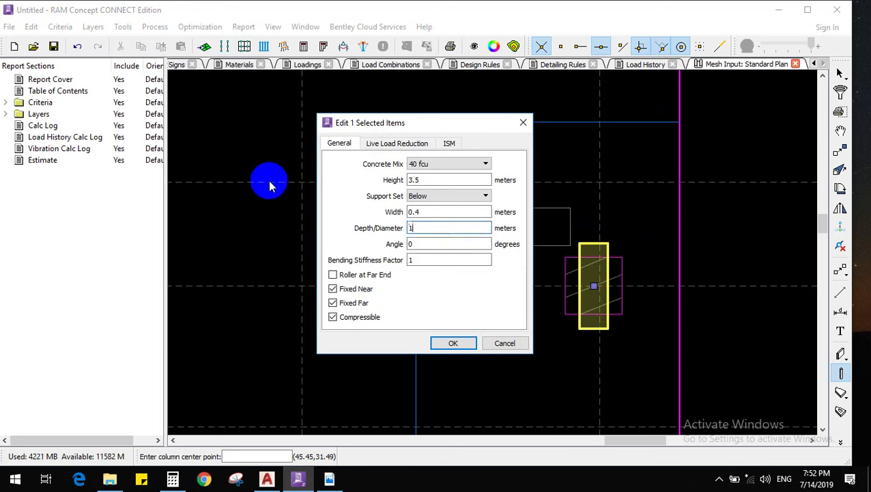
double_click(427, 211)
type("1.5")
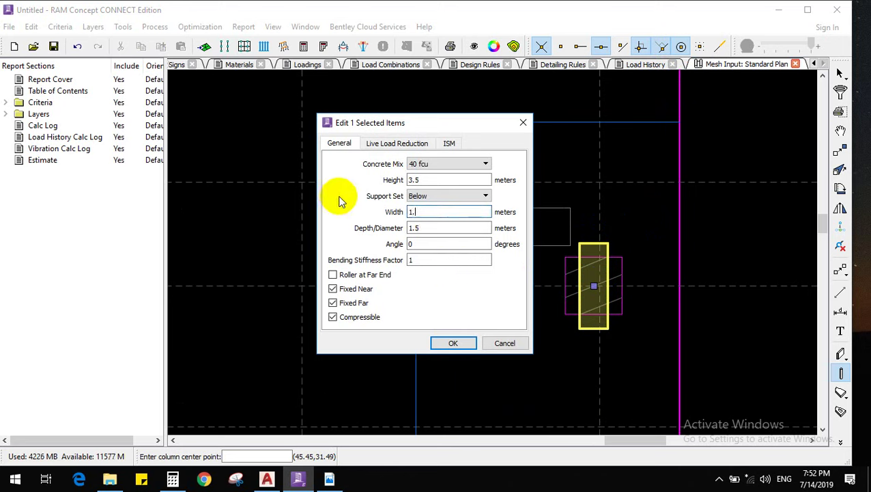
left_click(467, 343)
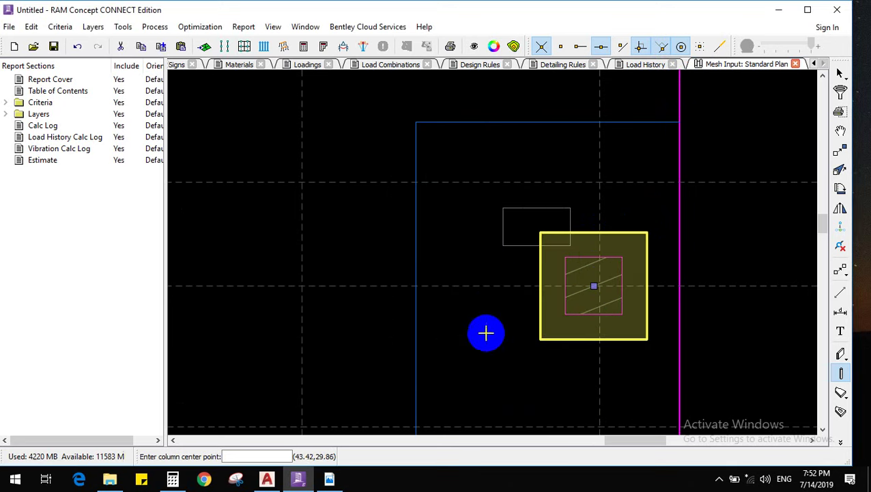
Reduce the placed column's depth and width to 1.1 m each
right_click(483, 311)
left_click(514, 96)
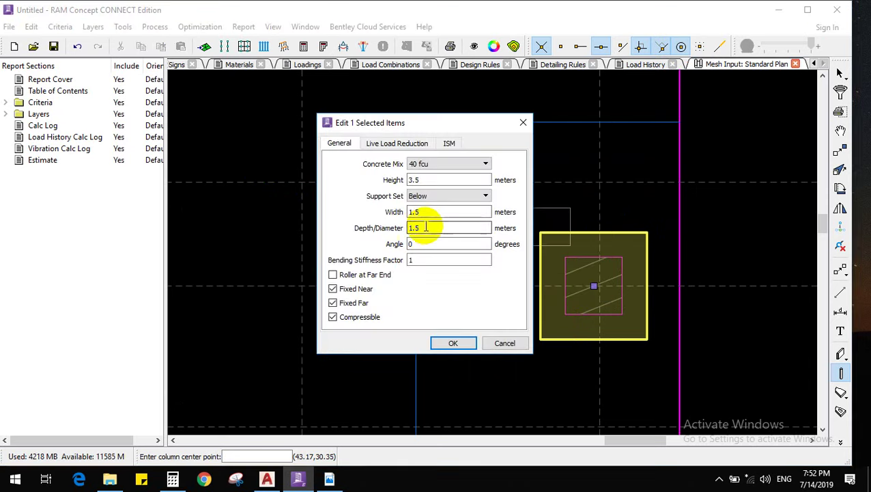
double_click(430, 227)
type("1.1")
double_click(437, 210)
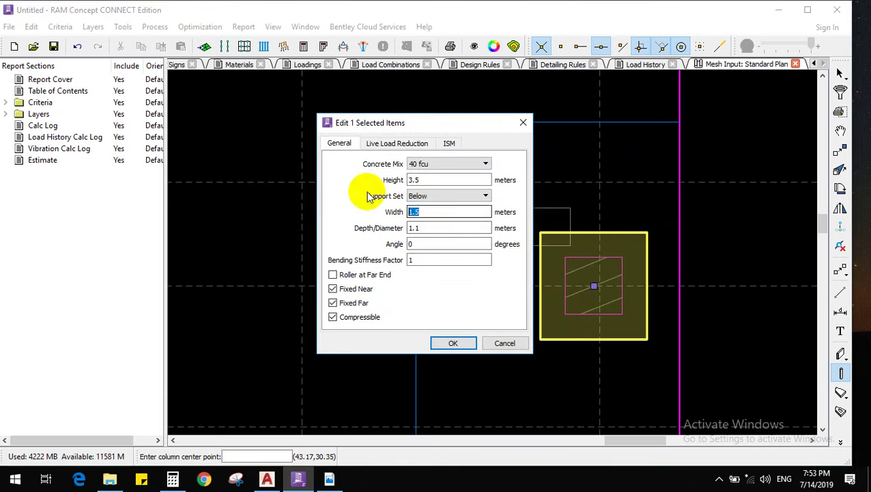
type("1.1")
left_click(453, 345)
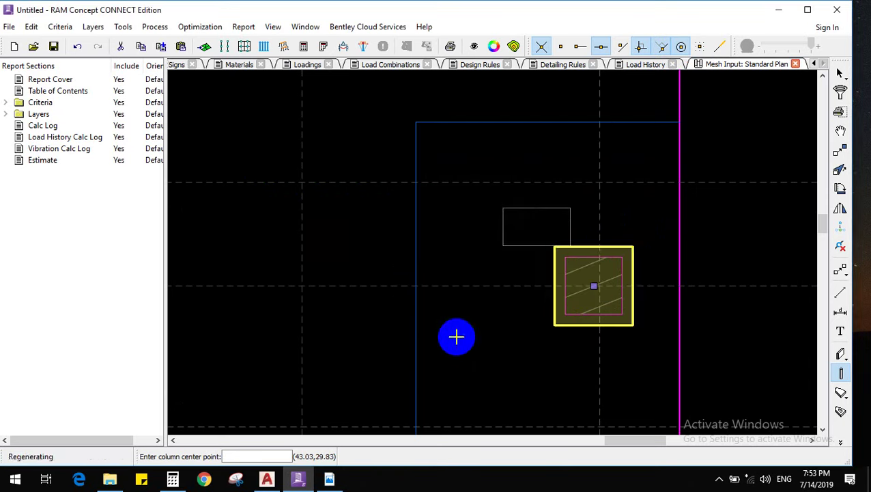
Set the placed column's depth and width to 0.8 m each to match the drawn column outline
right_click(504, 301)
left_click(536, 99)
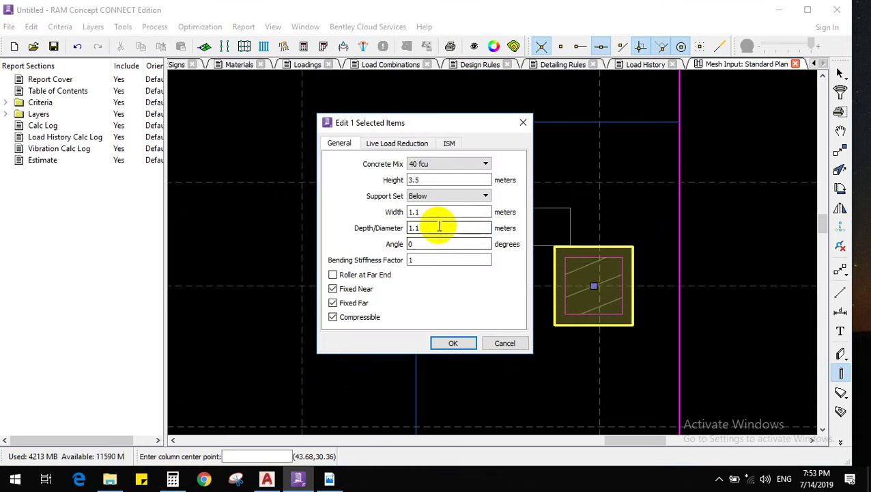
double_click(437, 228)
type(".8")
double_click(425, 211)
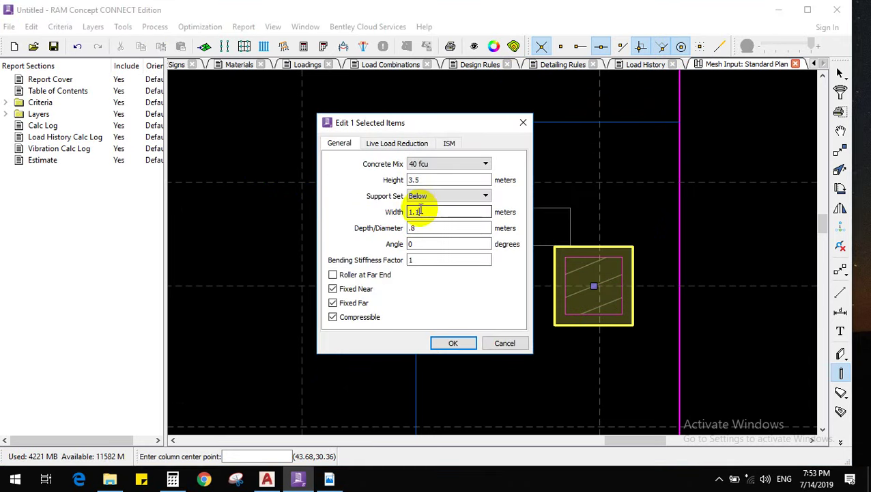
type(".8")
left_click(448, 343)
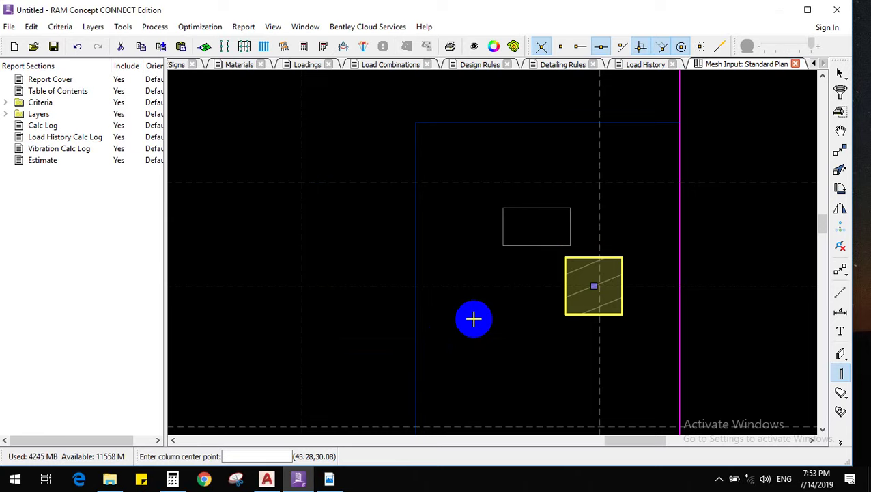
scroll(474, 319, "down", 2)
scroll(485, 307, "up", 1)
scroll(498, 314, "down", 3)
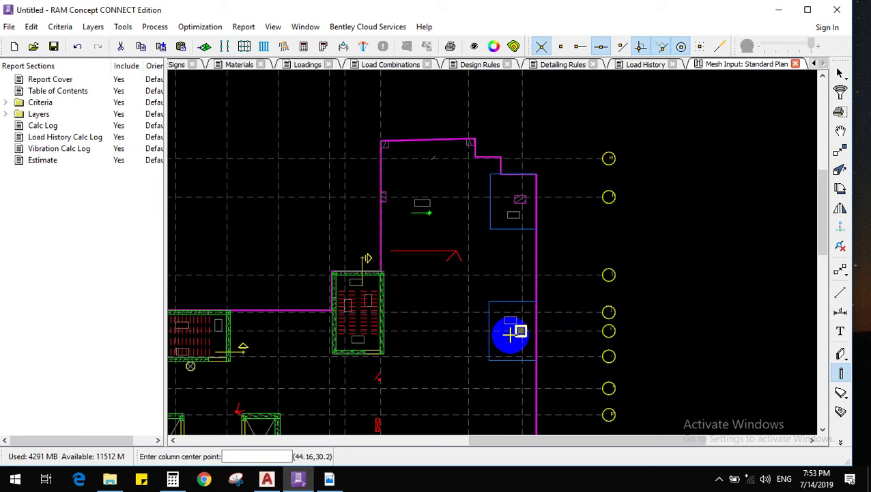
double_click(840, 372)
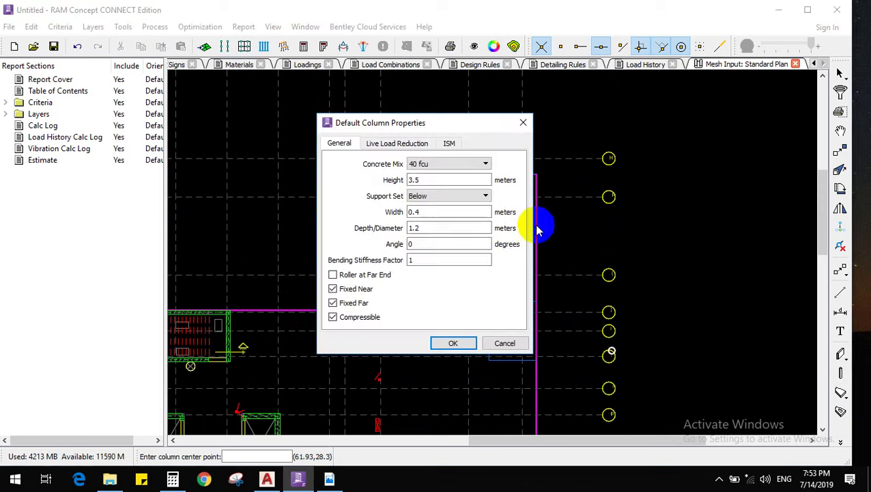
double_click(459, 212)
left_click(502, 344)
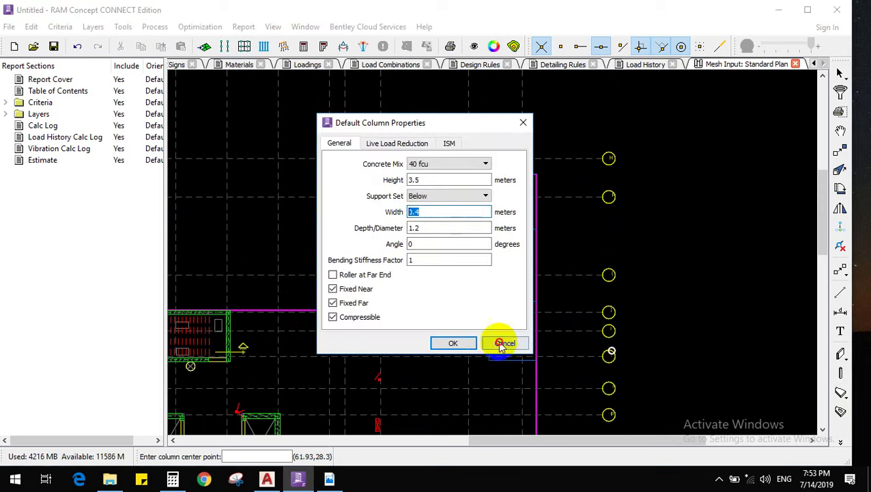
scroll(509, 335, "up", 2)
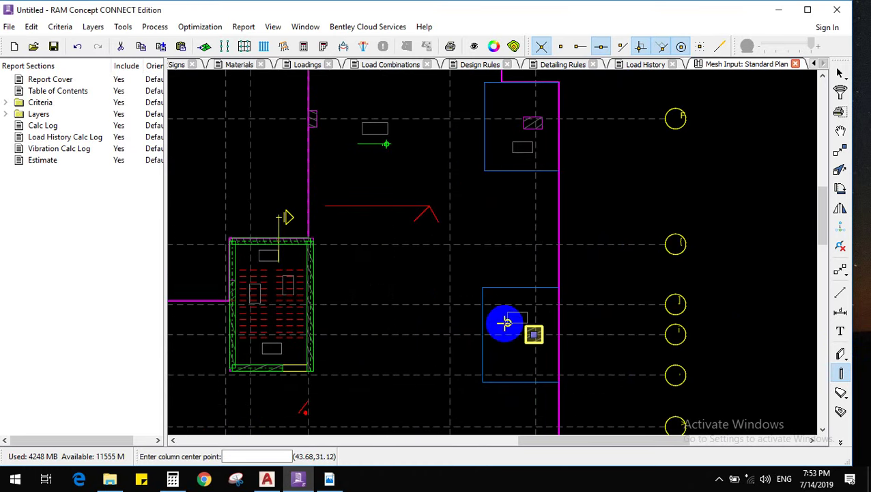
scroll(564, 241, "down", 2)
scroll(541, 310, "up", 4)
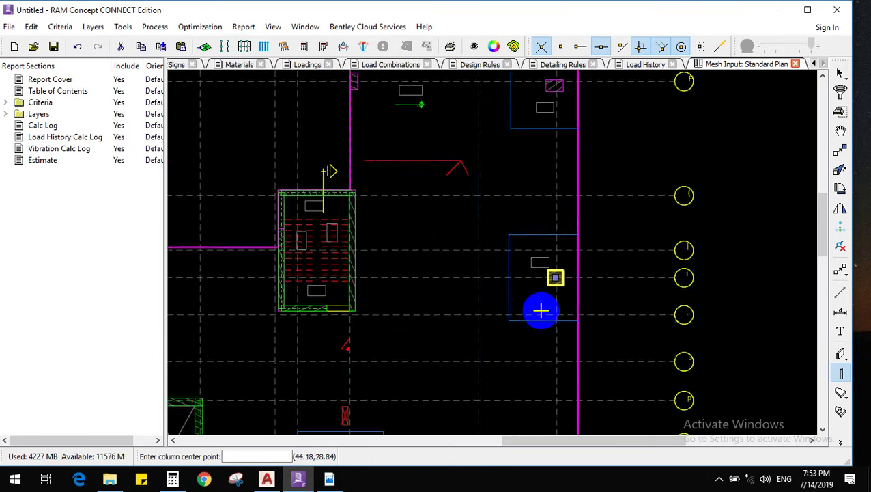
scroll(532, 321, "up", 1)
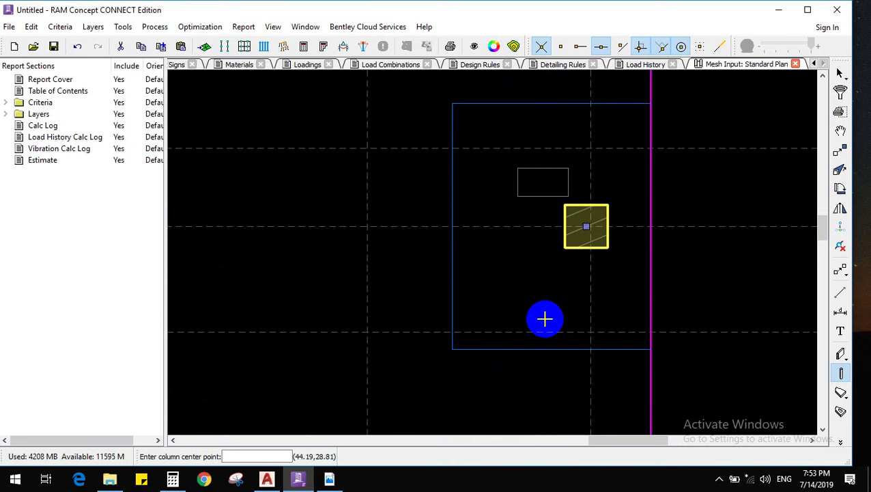
scroll(581, 361, "down", 2)
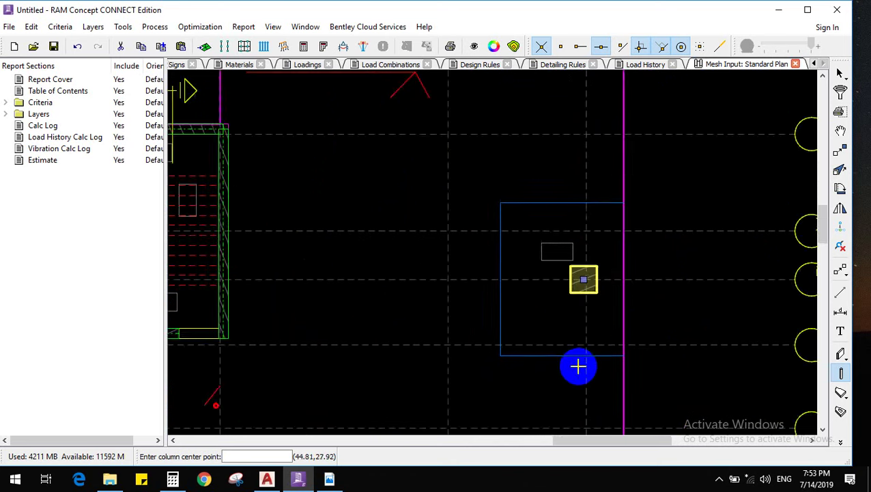
scroll(586, 295, "down", 1)
scroll(579, 288, "up", 2)
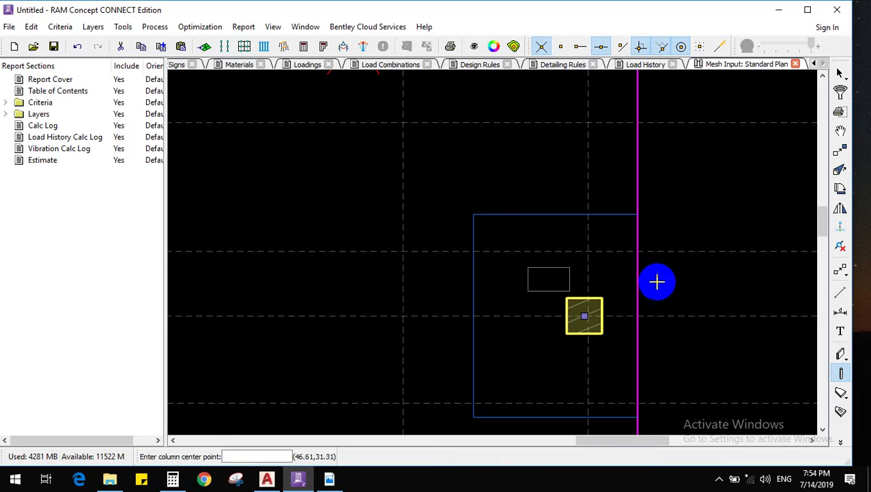
scroll(657, 282, "down", 2)
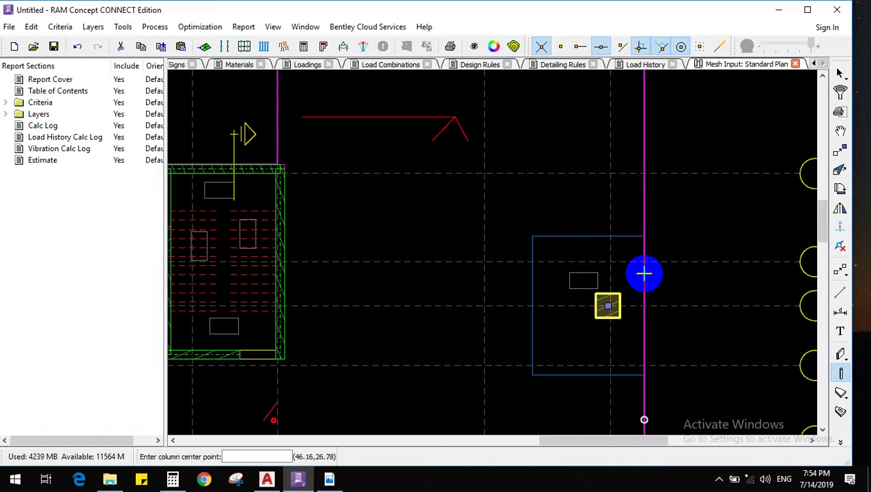
Set the default column's width to 0 and try placing a 1.2 m diameter round column outside the slab's right edge
scroll(642, 267, "down", 3)
scroll(654, 260, "up", 1)
scroll(655, 260, "up", 3)
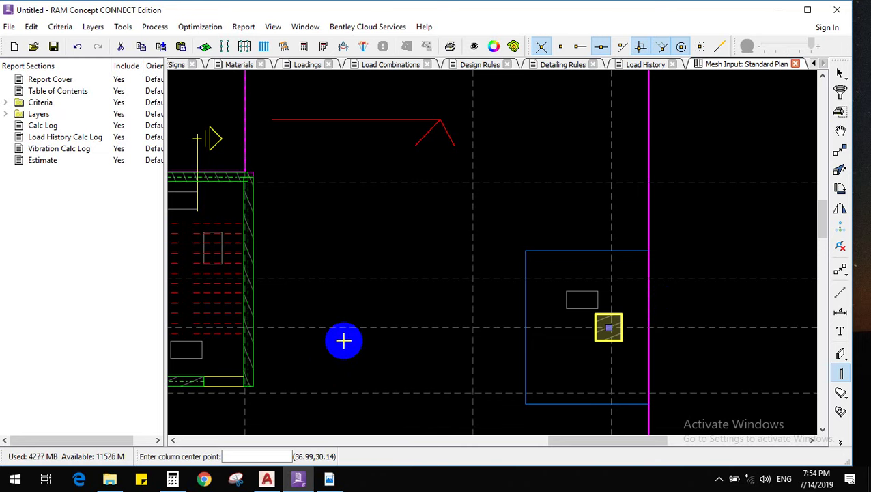
scroll(341, 341, "down", 2)
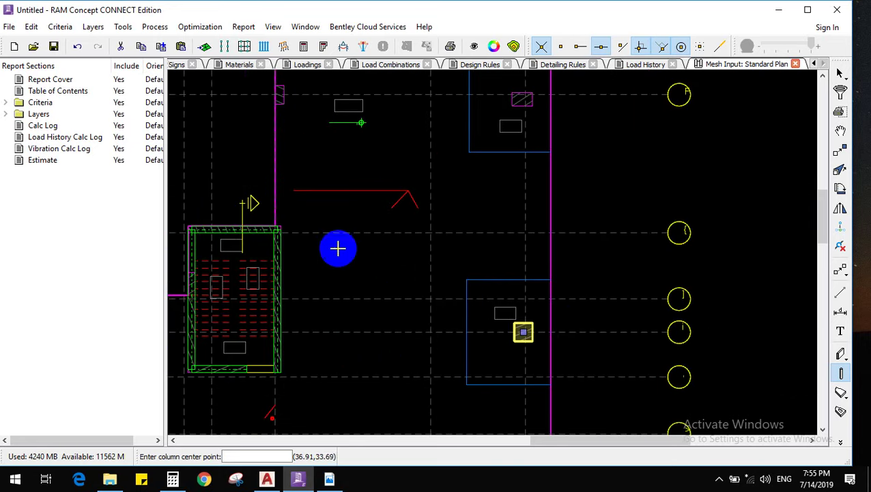
scroll(461, 280, "down", 3)
scroll(431, 305, "up", 1)
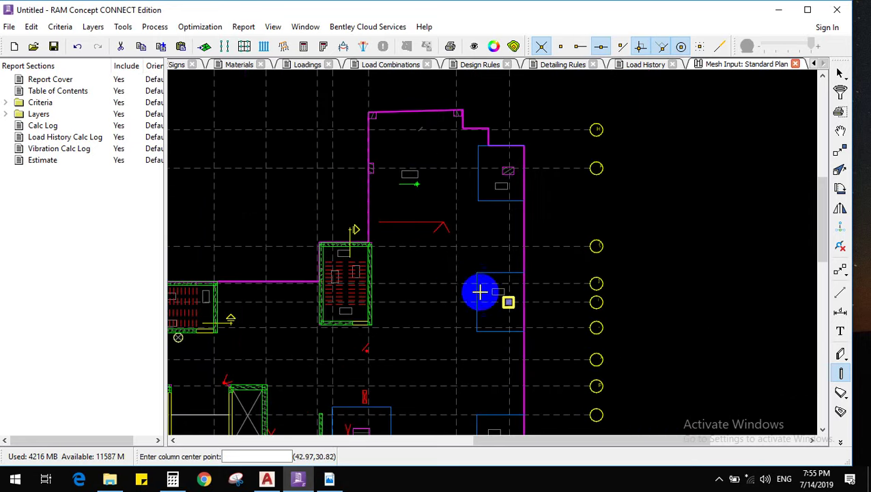
scroll(472, 196, "up", 2)
scroll(728, 198, "down", 1)
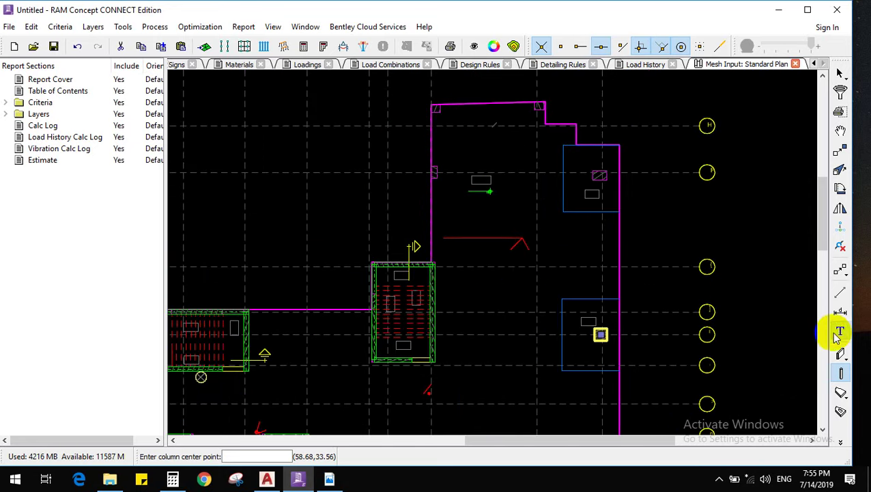
double_click(840, 371)
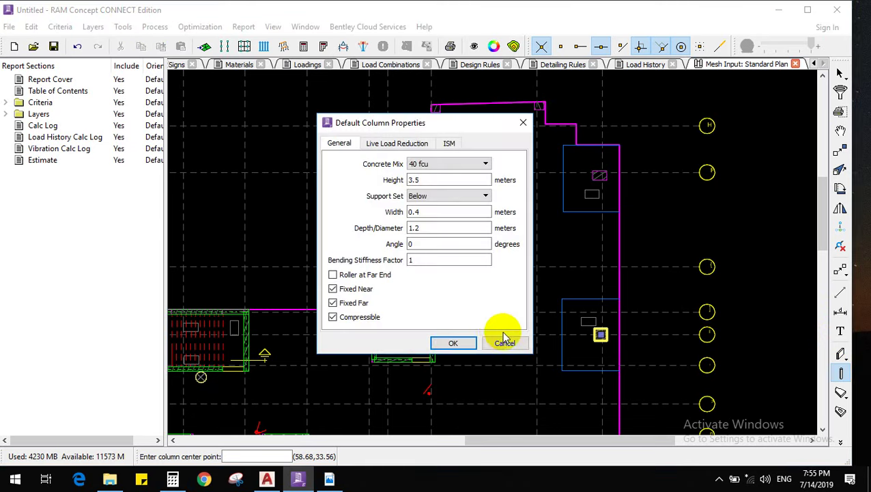
left_click_drag(444, 214, 312, 189)
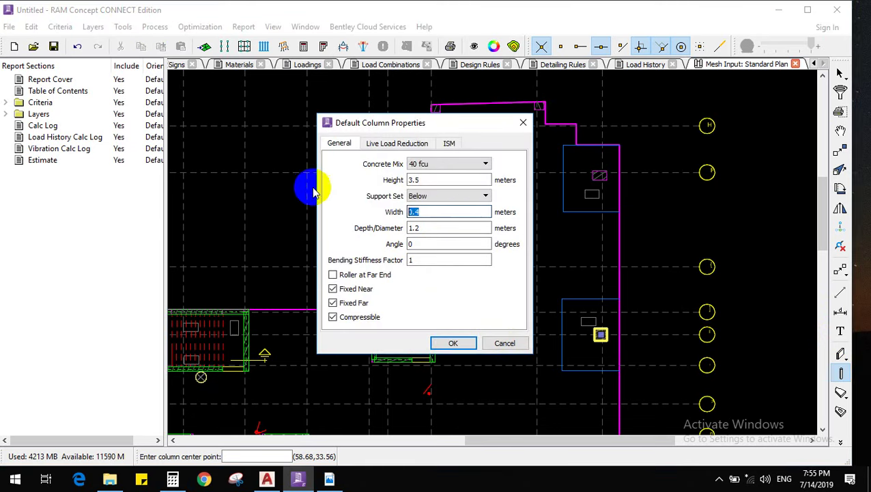
type("0")
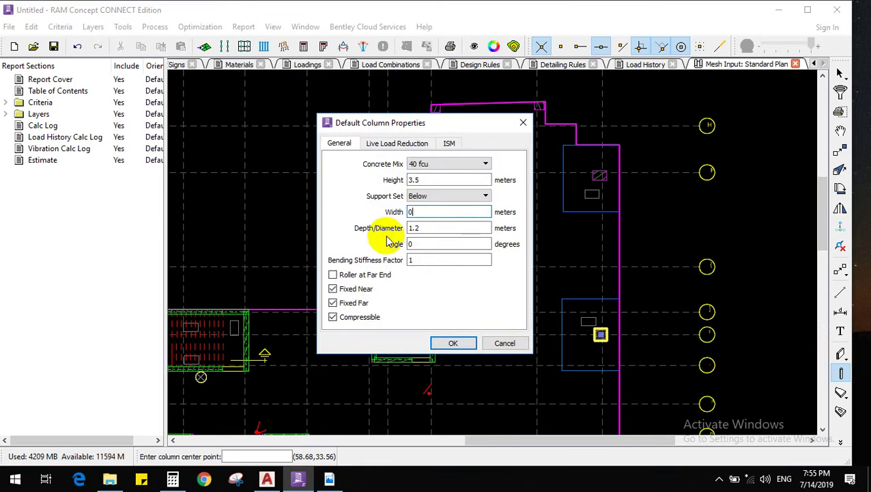
left_click(452, 342)
scroll(609, 276, "up", 2)
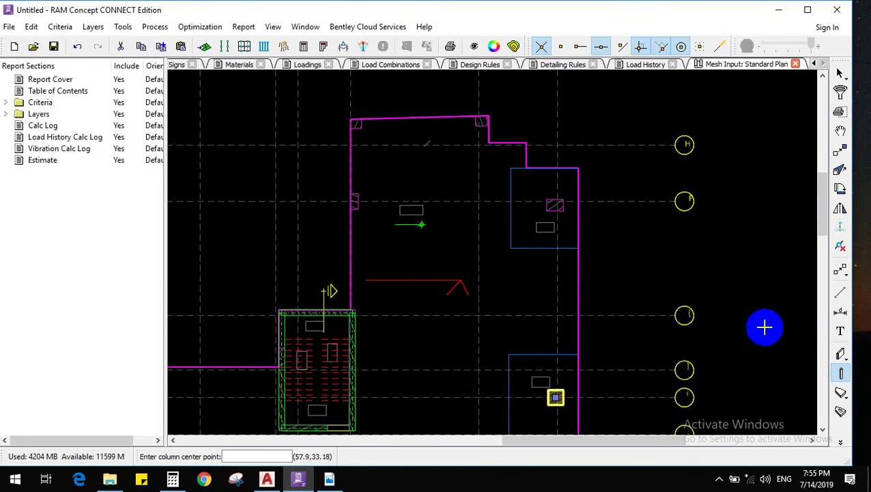
scroll(656, 273, "up", 4)
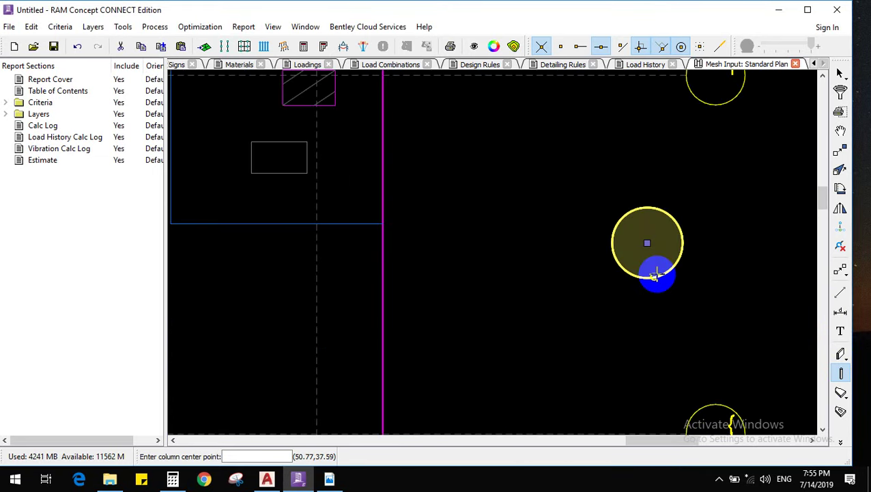
scroll(683, 273, "down", 4)
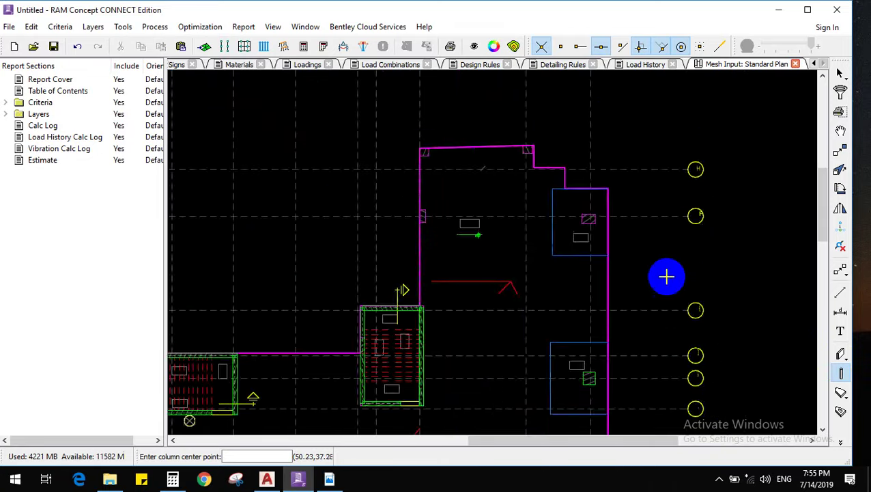
Turn off the extra snap modes and copy the 0.8 m column to the centre of the drawn column in the next drop panel down the right edge
scroll(605, 394, "up", 3)
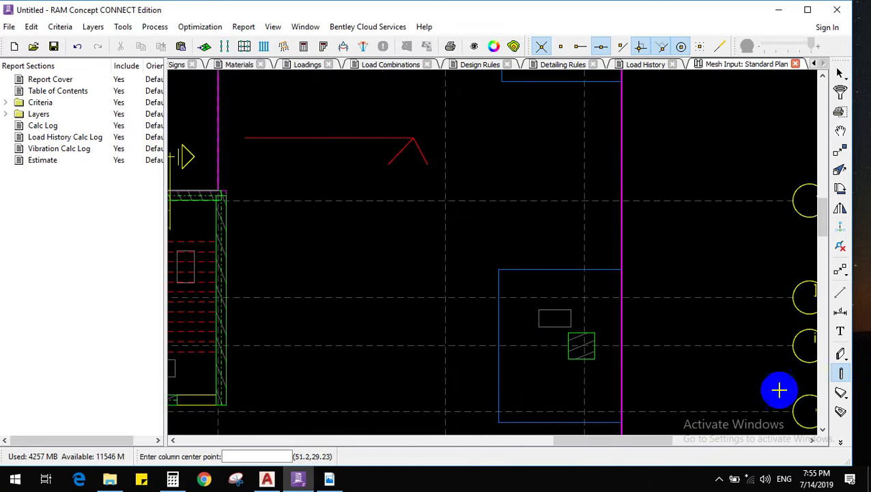
left_click(841, 76)
scroll(584, 311, "up", 2)
left_click(577, 351)
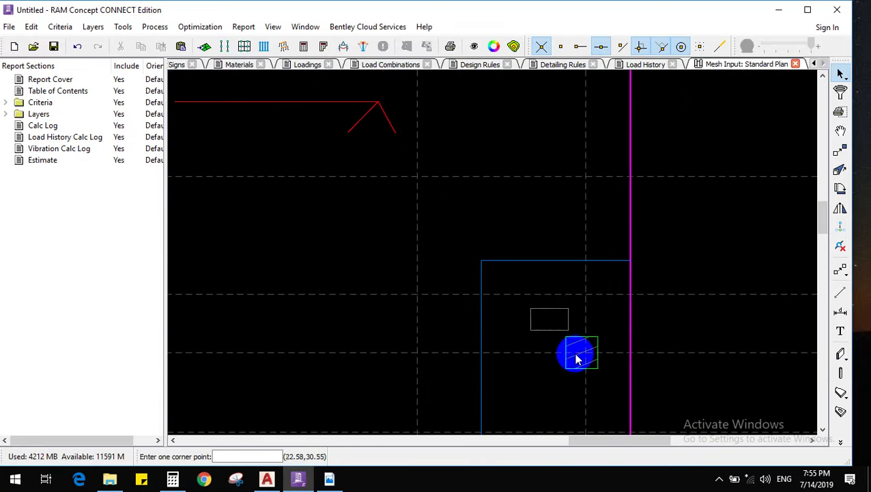
left_click(583, 360)
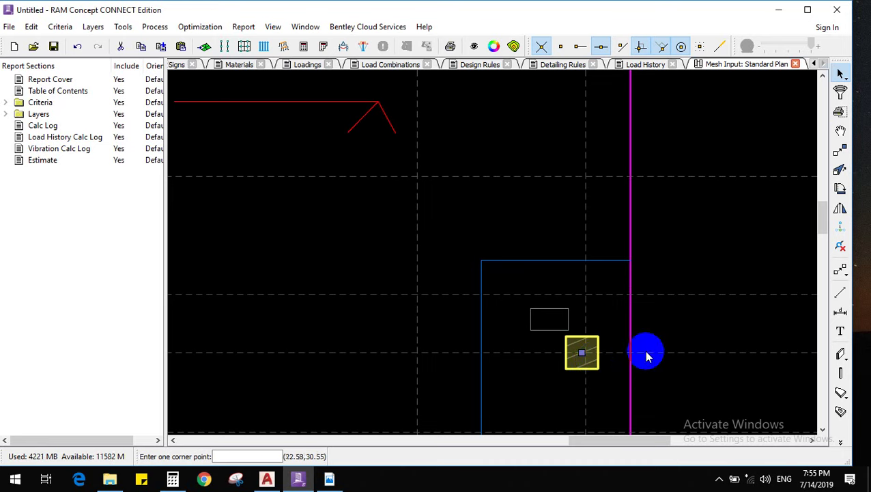
left_click(840, 151)
left_click(581, 352)
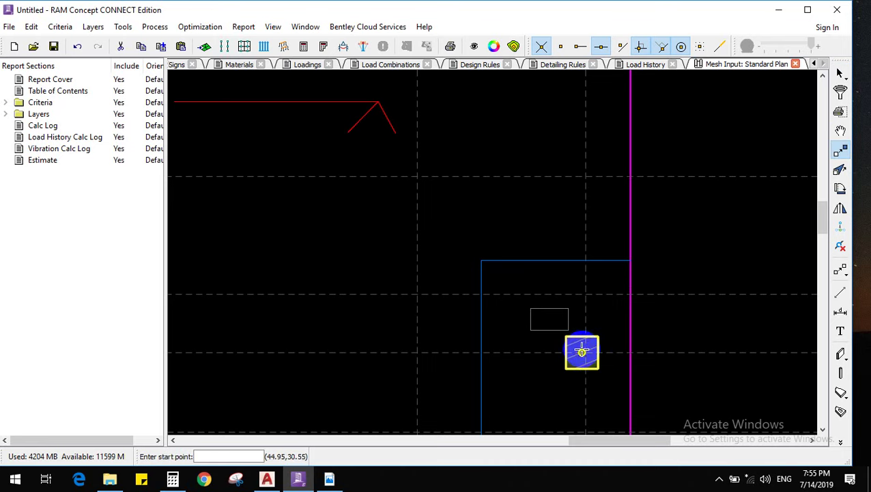
scroll(580, 386, "down", 2)
scroll(558, 310, "down", 2)
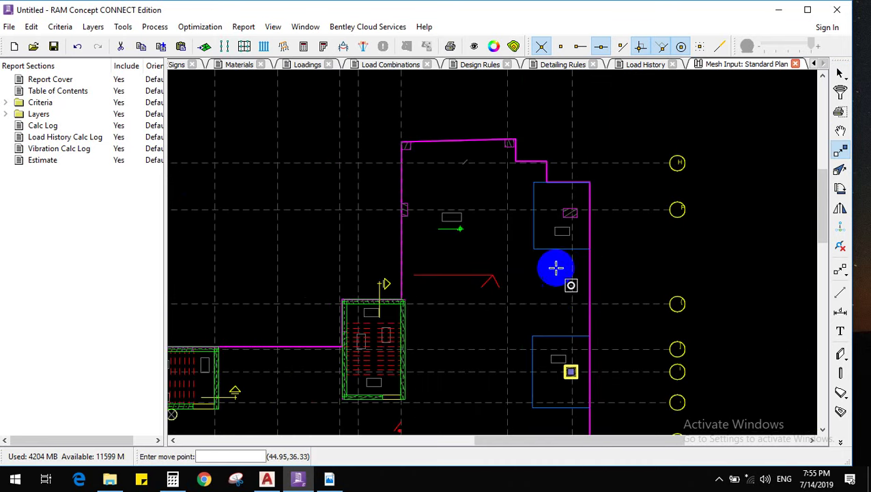
scroll(502, 150, "up", 4)
left_click(680, 46)
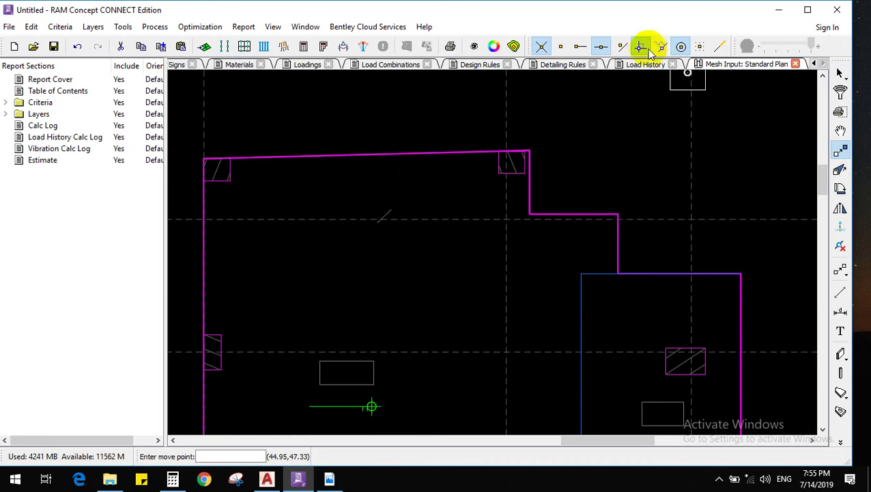
scroll(515, 157, "up", 3)
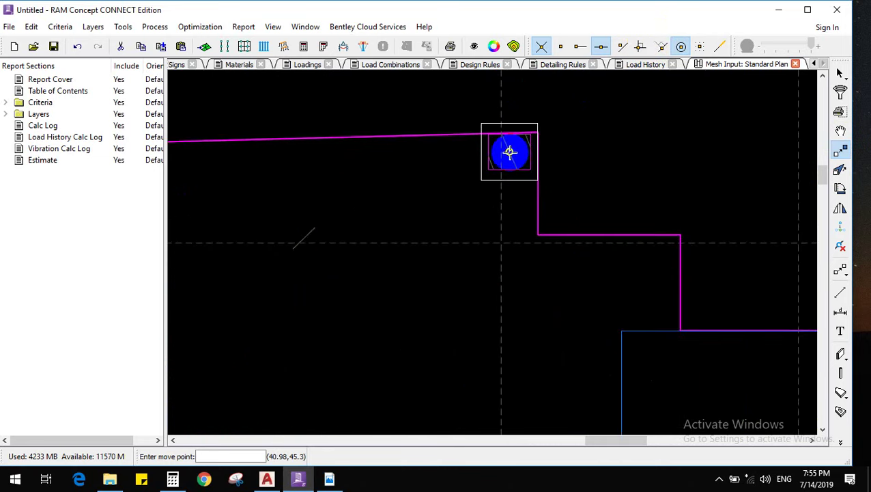
scroll(626, 145, "down", 3)
scroll(677, 142, "down", 3)
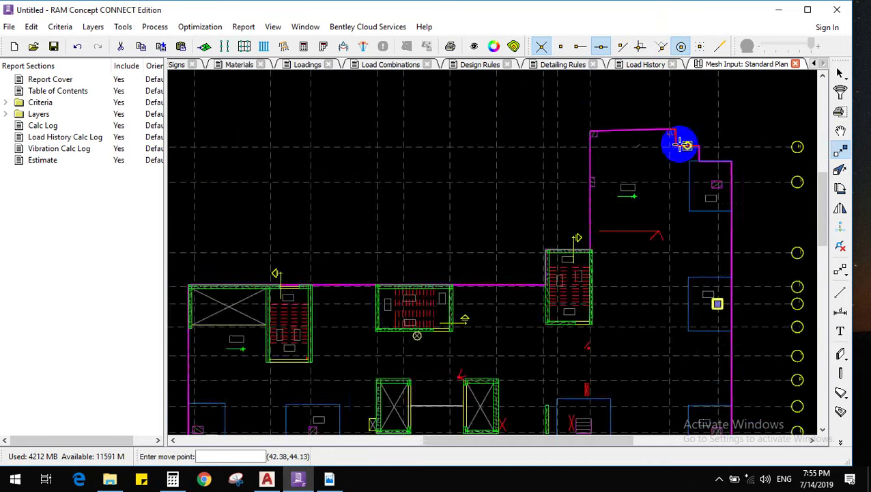
scroll(690, 351, "up", 4)
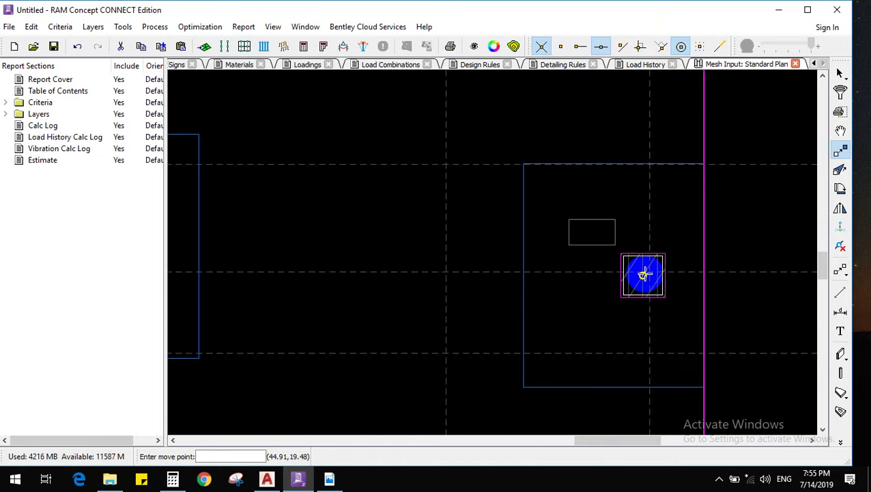
left_click(642, 275)
Copy the column again to the centre of the drawn column in the drop panel by the slab edge's small jog
scroll(626, 236, "down", 3)
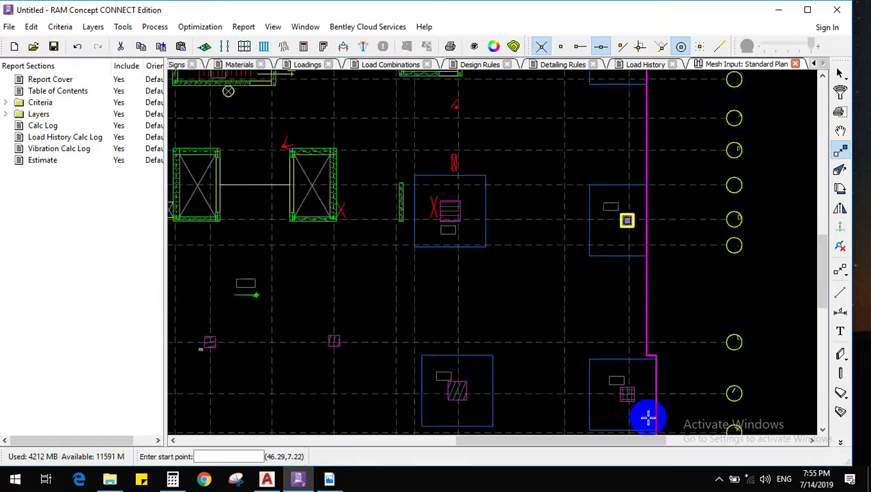
scroll(603, 383, "up", 3)
scroll(601, 371, "down", 3)
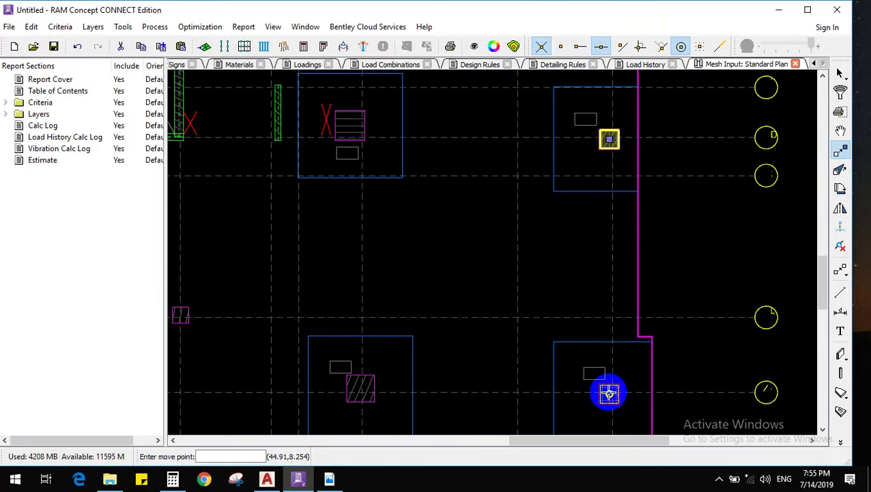
left_click(609, 393)
Select the two copied right-edge columns together and set their depth and width to 0.9 m each
left_click(841, 74)
left_click(613, 141)
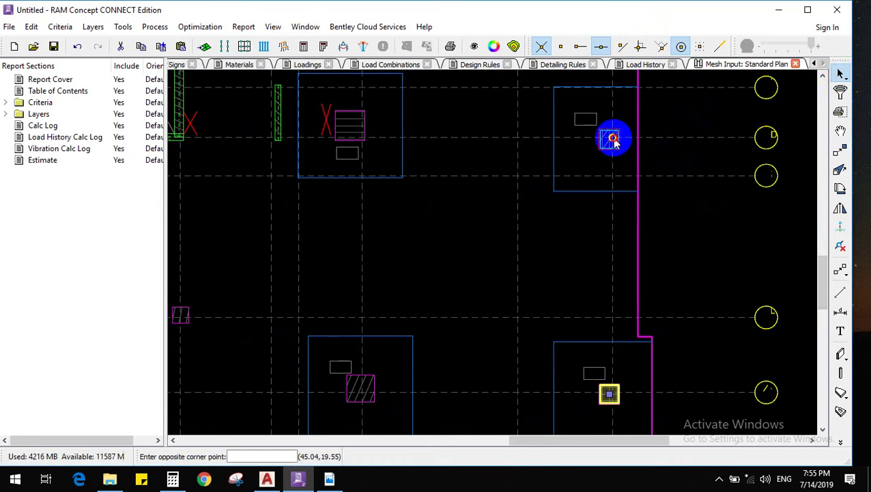
left_click(574, 269)
right_click(576, 271)
left_click(601, 274)
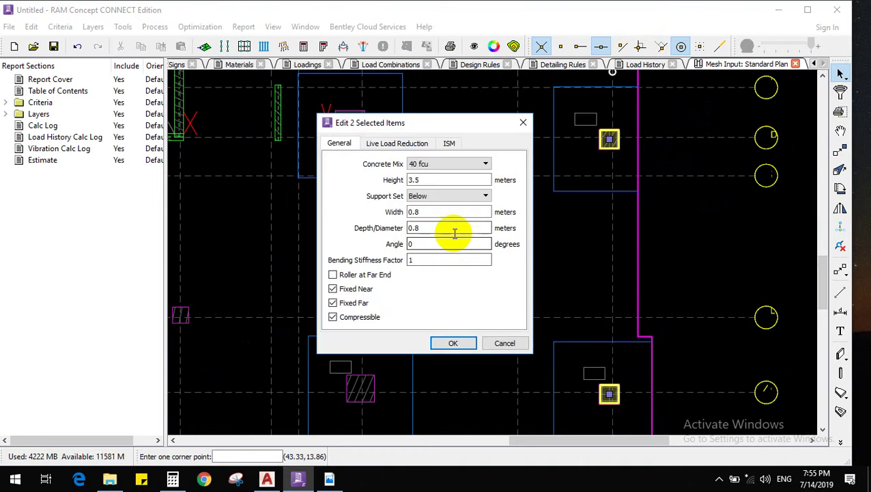
double_click(455, 233)
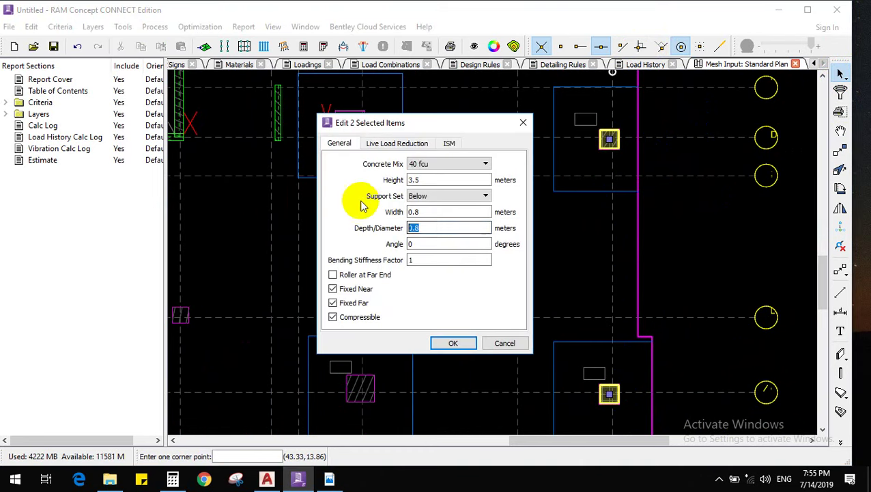
double_click(416, 211)
type(".9")
left_click(465, 356)
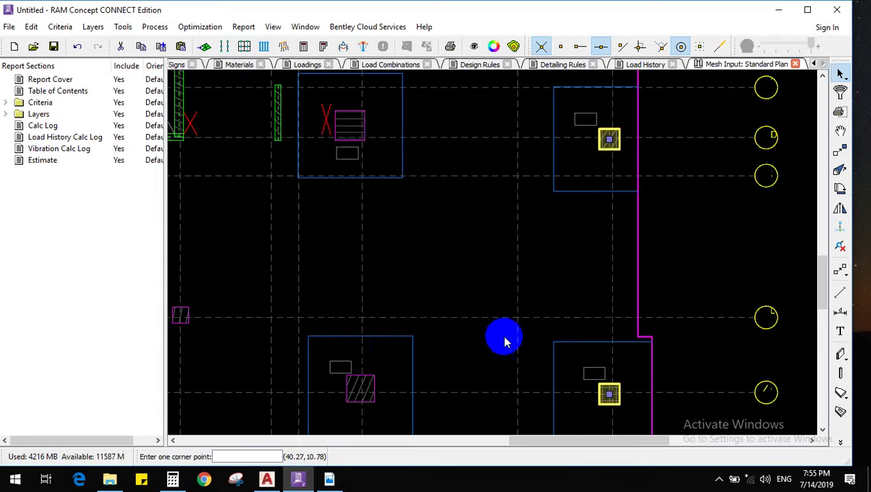
Set the default column's depth and width to 1.4 m and place one at the drawn column's centre in the lower interior drop panel
scroll(525, 326, "down", 1)
scroll(456, 351, "up", 5)
scroll(486, 347, "down", 2)
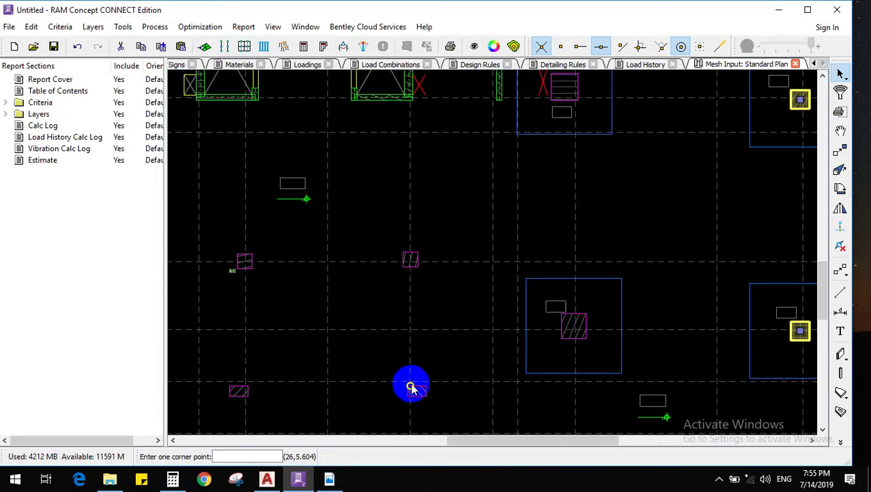
scroll(607, 306, "up", 2)
left_click(840, 371)
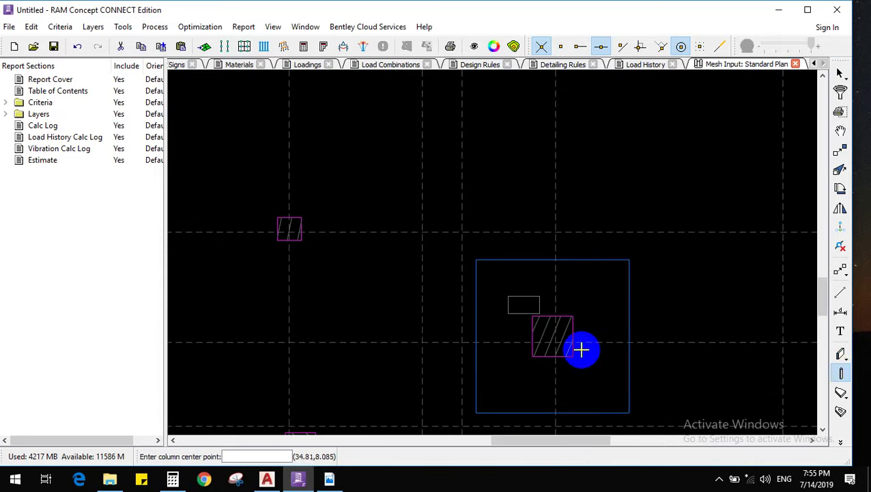
double_click(840, 372)
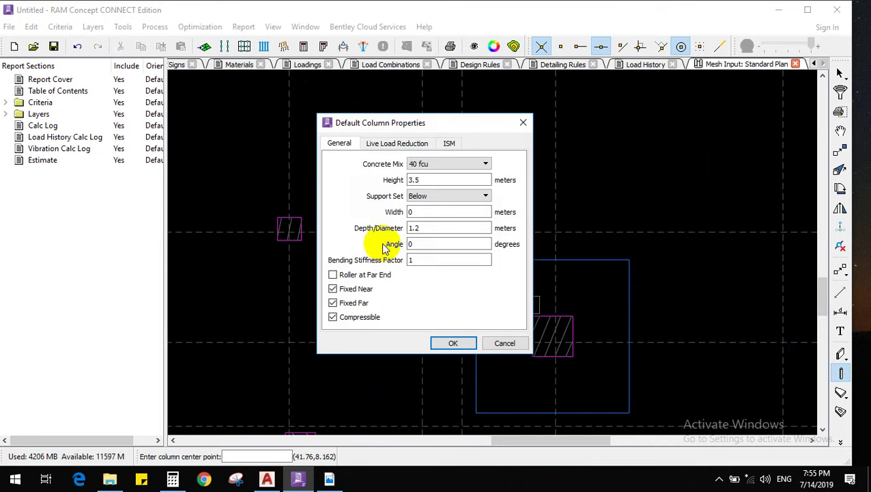
double_click(433, 228)
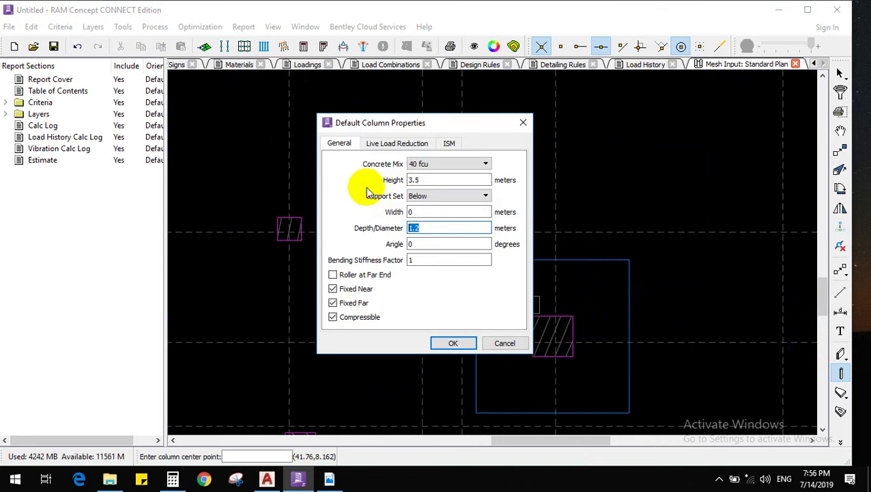
type("1.4")
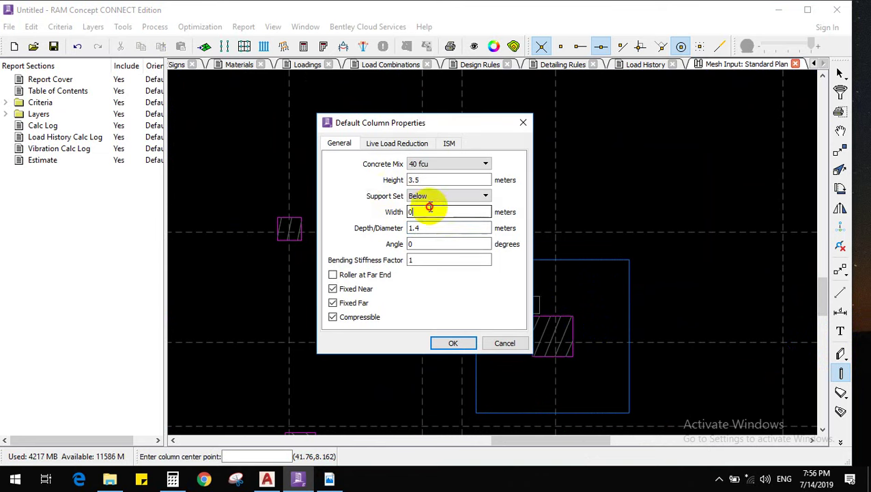
type("1.4")
left_click(459, 343)
left_click(554, 334)
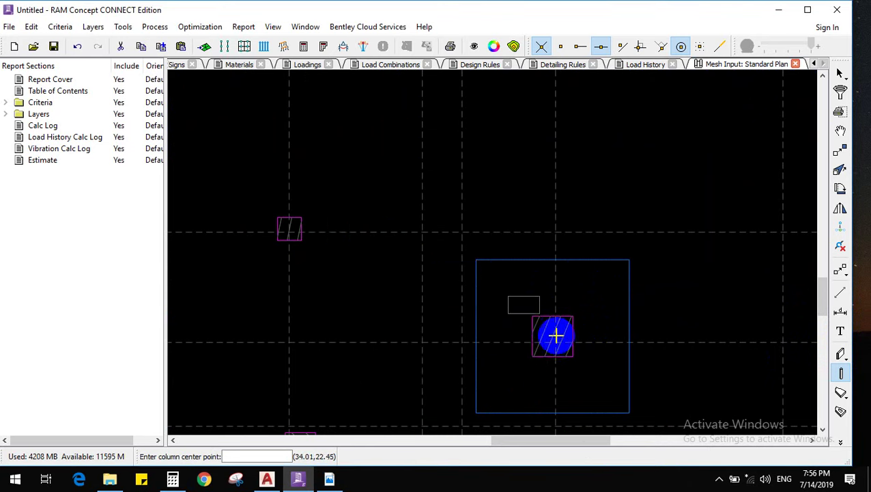
Set the interior drop panel column's width and depth to 1.3 m each to match its drawn outline
scroll(611, 316, "up", 1)
right_click(611, 315)
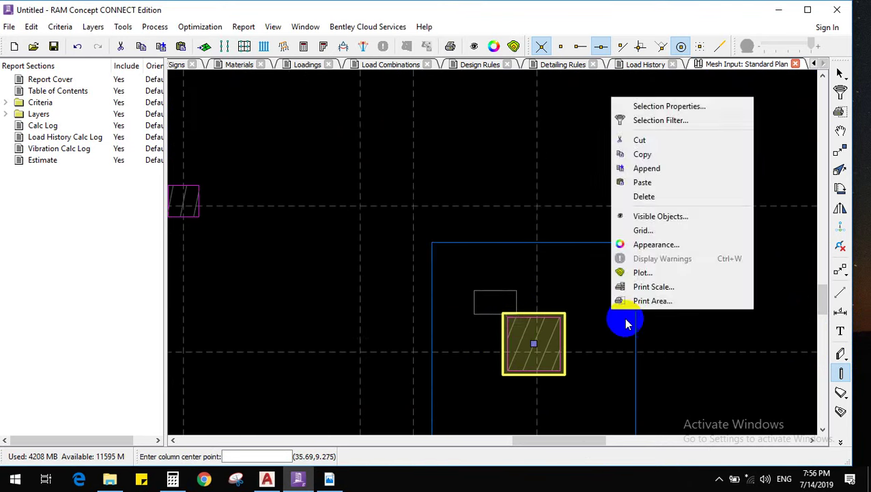
left_click(645, 105)
double_click(420, 211)
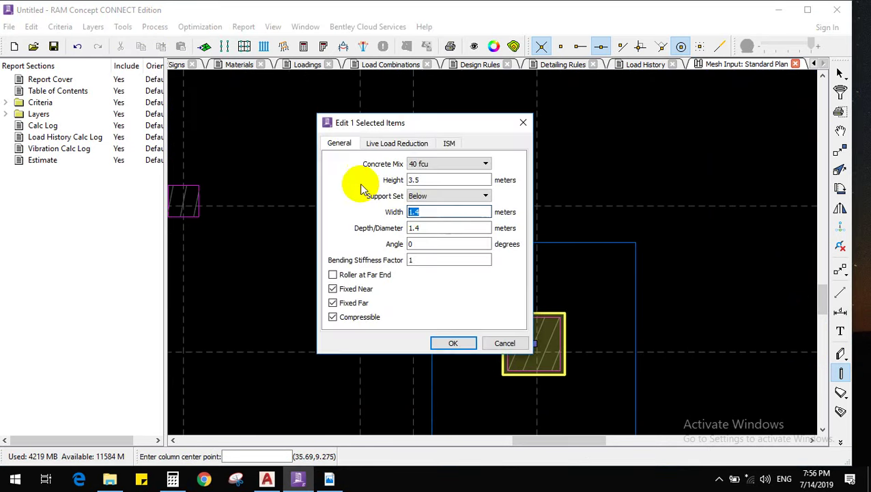
type("1.1")
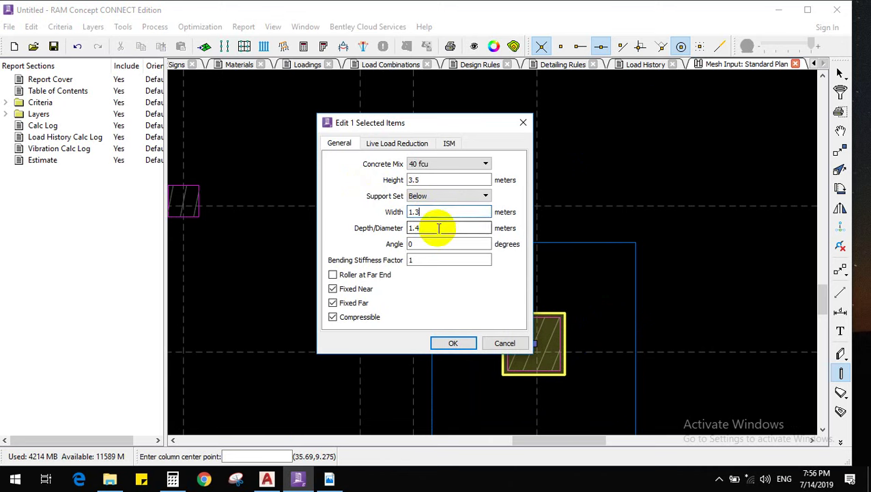
type("1.3")
left_click(454, 343)
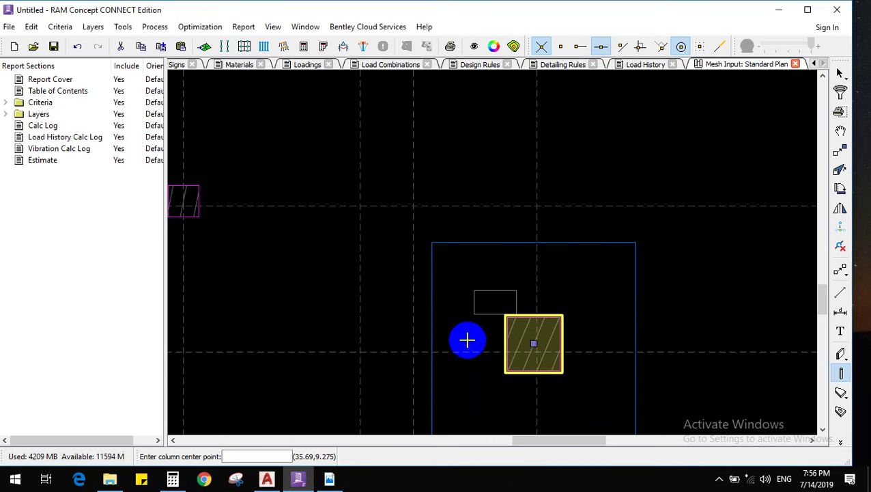
Set the lower interior drop panel column's width and depth to 1.2 m each to match its drawn outline
right_click(567, 308)
left_click(610, 99)
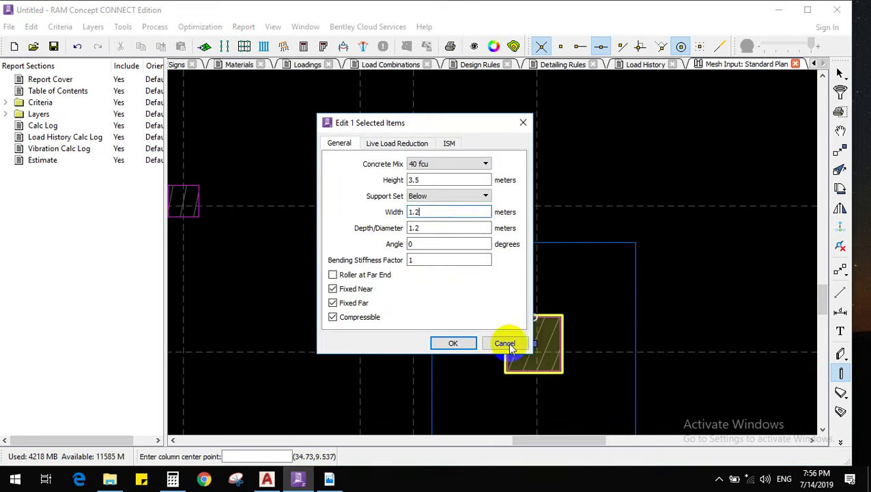
left_click(453, 343)
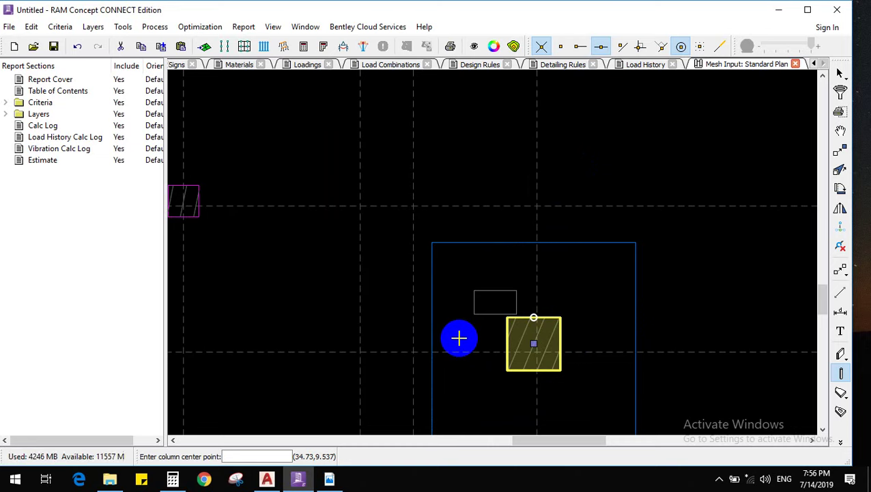
Look over the right side of the plan to check the placed columns and the drop panels still without one
scroll(533, 344, "down", 3)
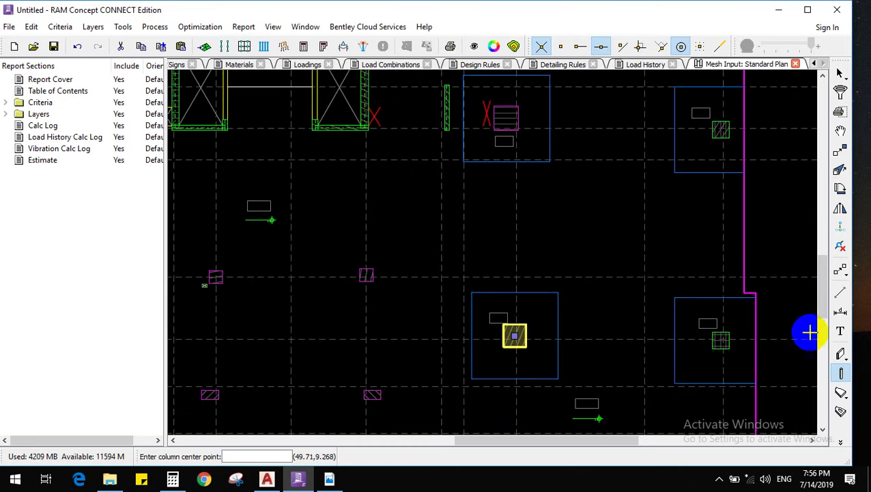
scroll(645, 311, "down", 2)
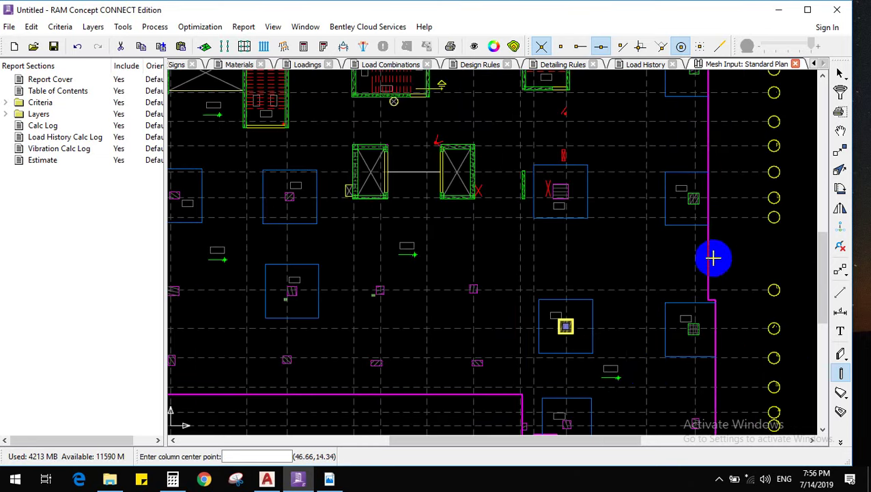
scroll(657, 237, "up", 5)
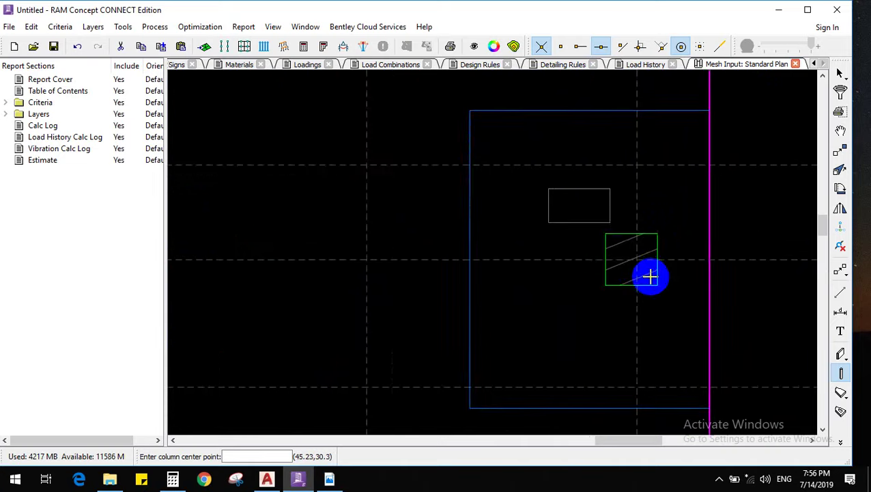
scroll(659, 282, "down", 5)
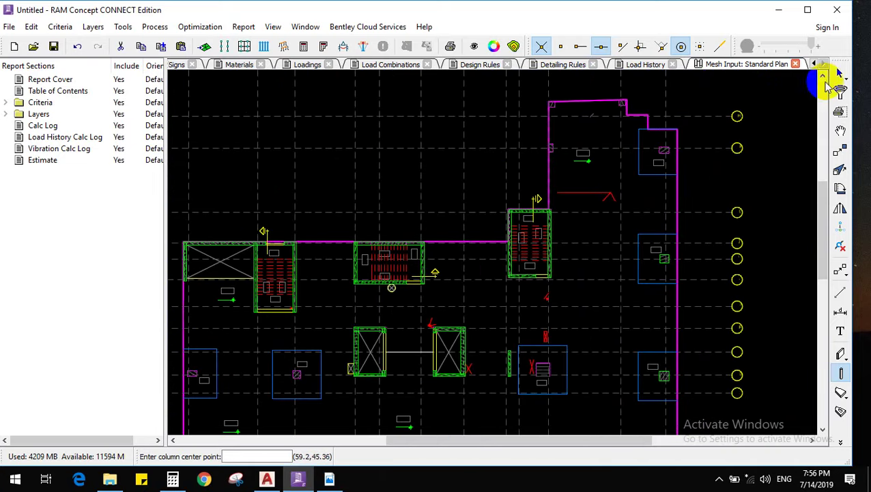
left_click(839, 76)
scroll(652, 397, "up", 3)
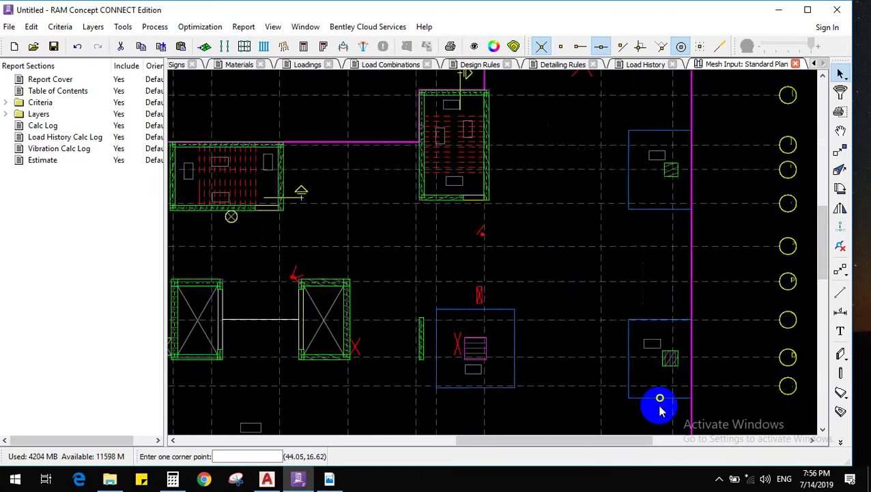
scroll(667, 287, "down", 4)
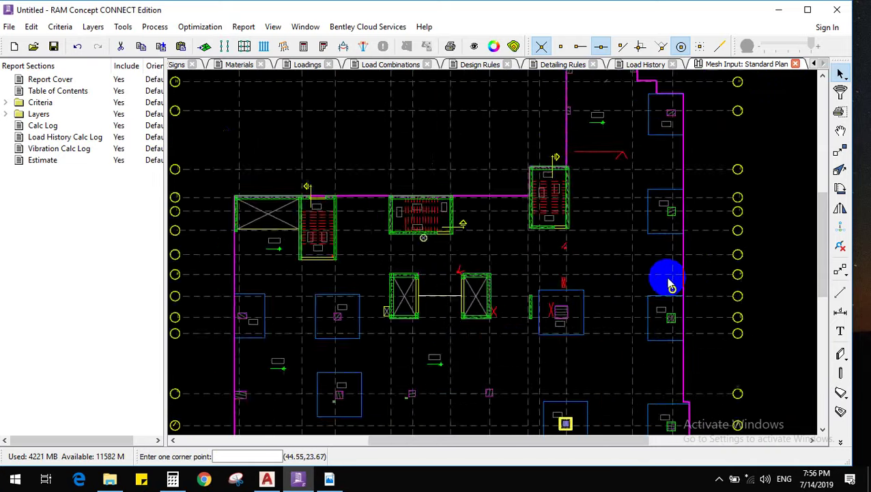
scroll(597, 360, "up", 5)
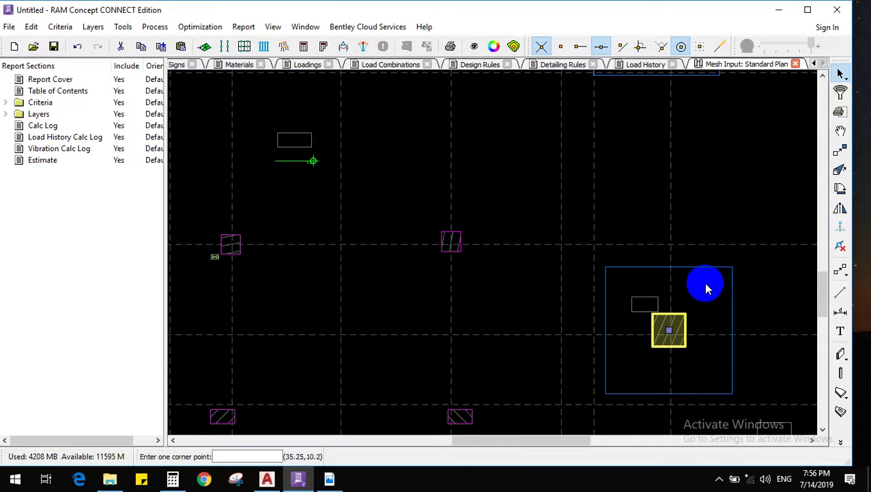
scroll(704, 286, "down", 3)
scroll(661, 298, "down", 3)
scroll(694, 307, "up", 4)
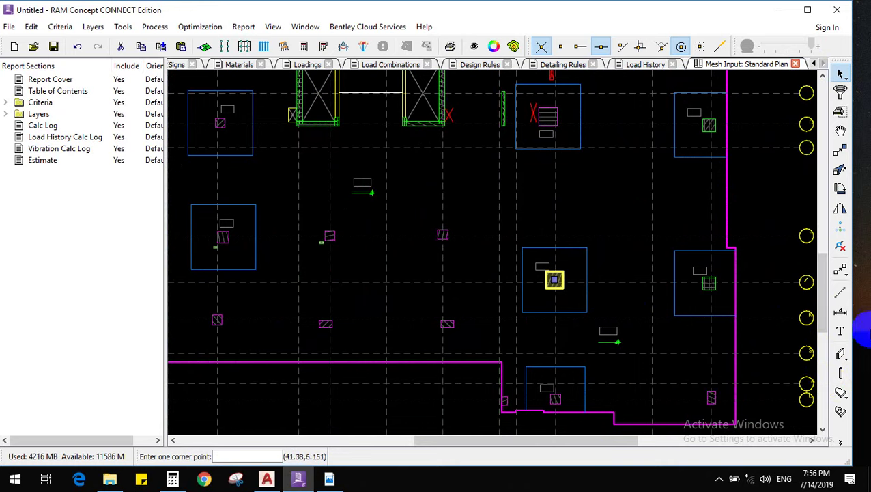
scroll(548, 247, "down", 3)
scroll(561, 362, "up", 6)
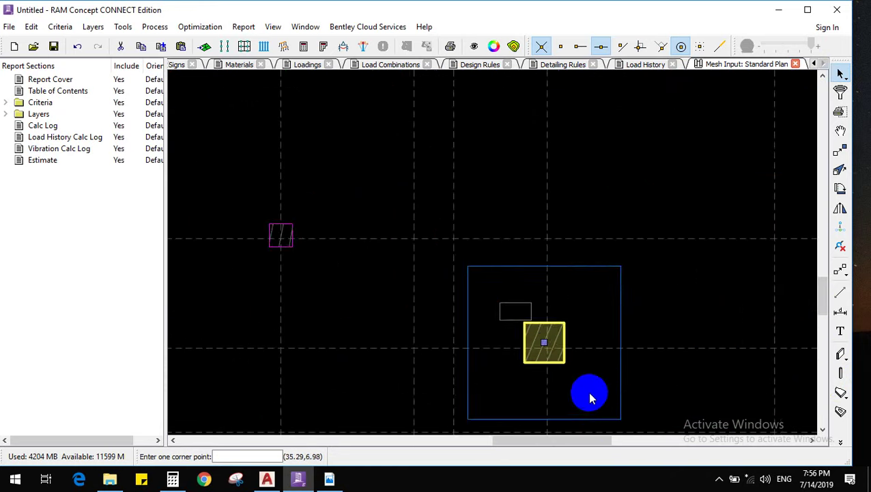
scroll(605, 375, "down", 1)
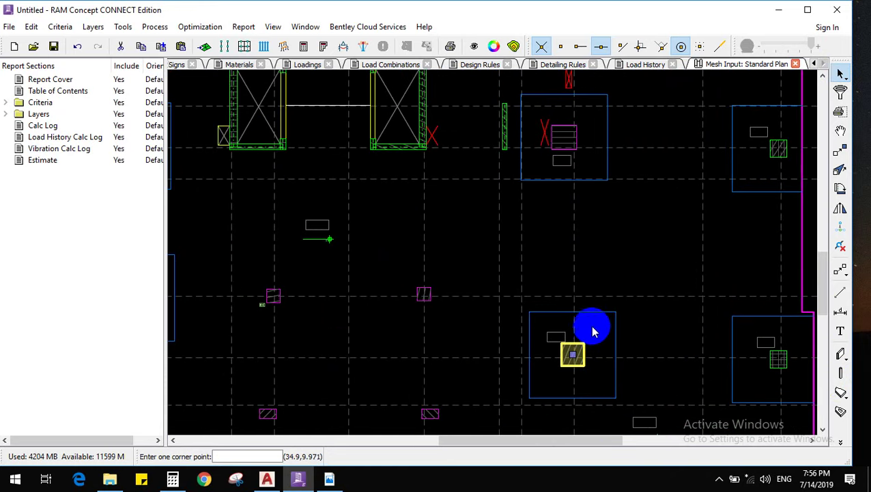
Place a column at the drawn column's centre in the interior drop panel beside the freestanding wall, and set its depth and width to 1.3 m
left_click(842, 371)
scroll(571, 99, "up", 2)
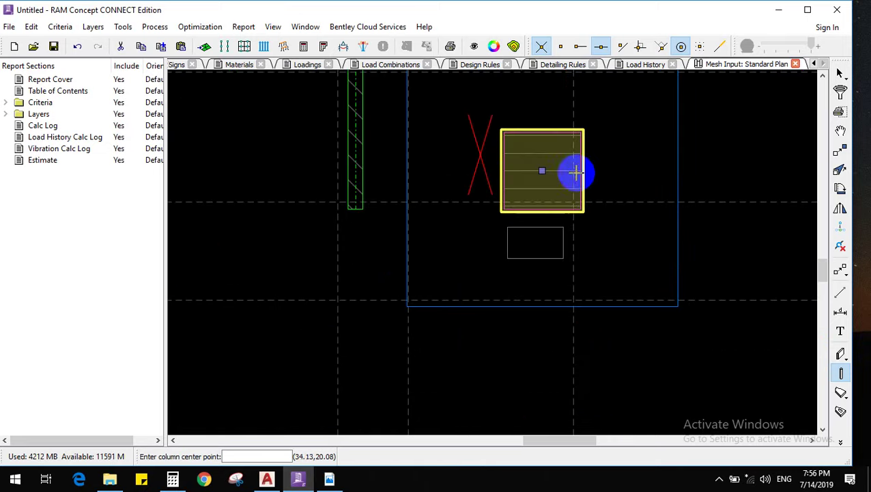
double_click(574, 183)
left_click(415, 230)
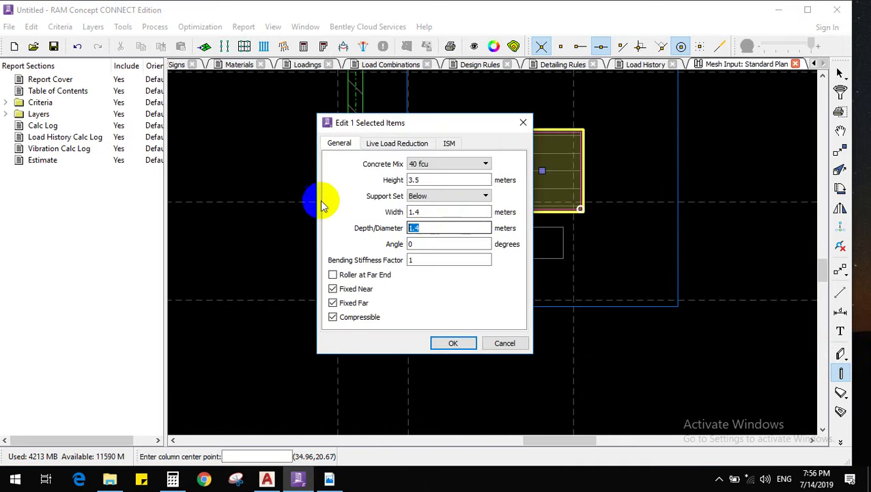
type("1.3")
double_click(448, 213)
type("1.3")
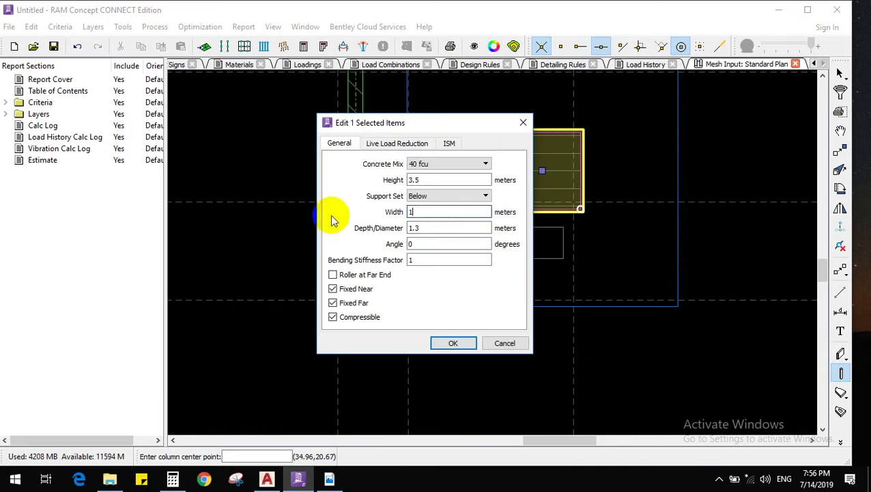
left_click(467, 344)
Place a column at the drawn column's centre in the uppermost right-edge drop panel and set its width to 0.3 m and depth to 1 m
scroll(608, 279, "down", 5)
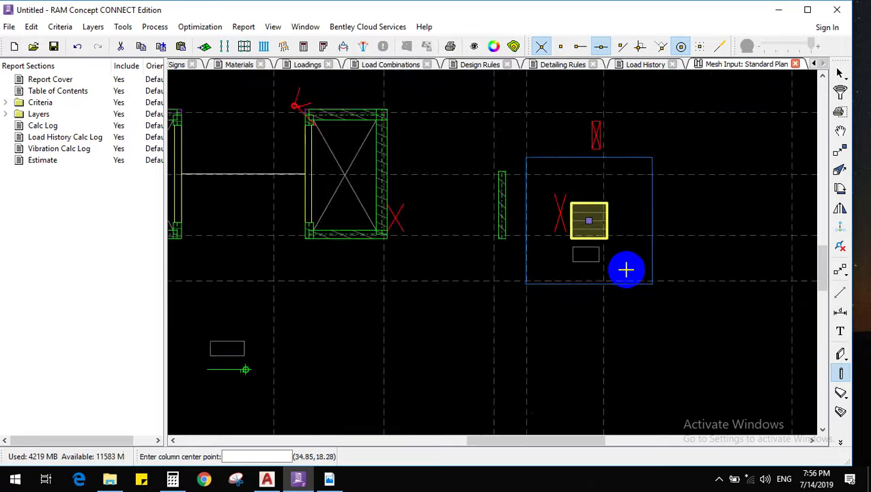
scroll(362, 287, "up", 2)
scroll(406, 258, "down", 2)
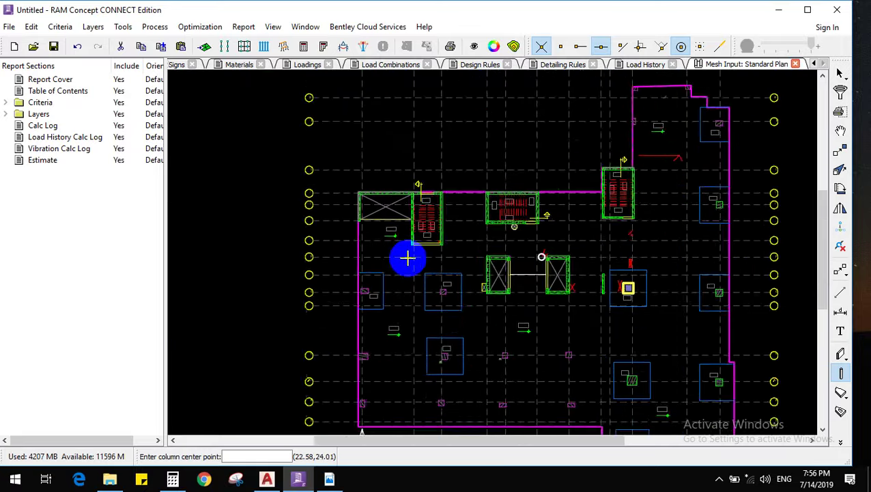
scroll(513, 321, "down", 1)
scroll(694, 184, "up", 5)
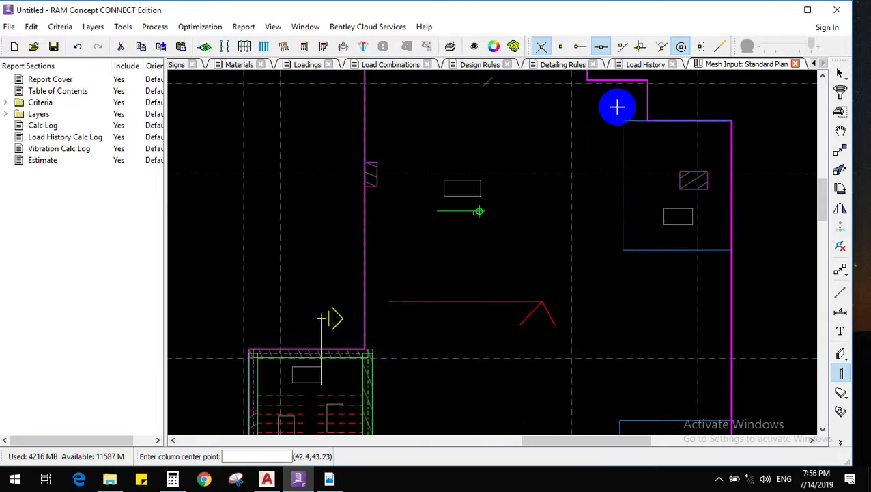
scroll(633, 208, "up", 1)
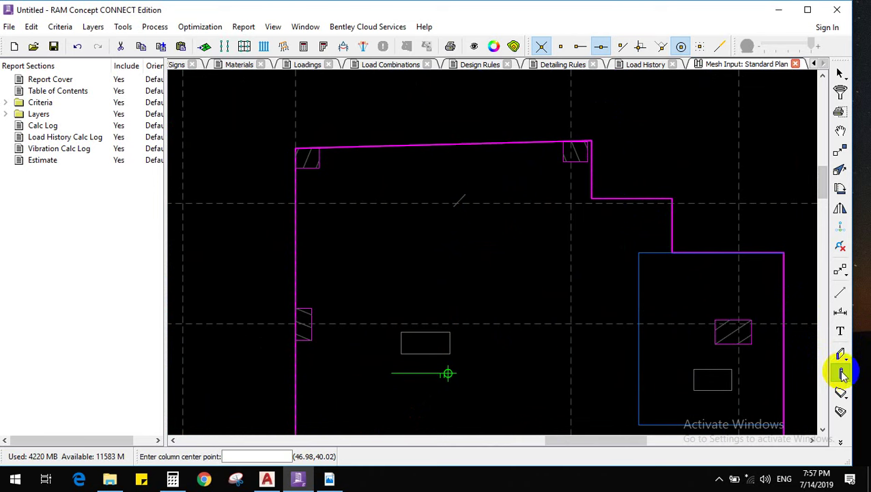
left_click(733, 331)
right_click(698, 279)
left_click(738, 287)
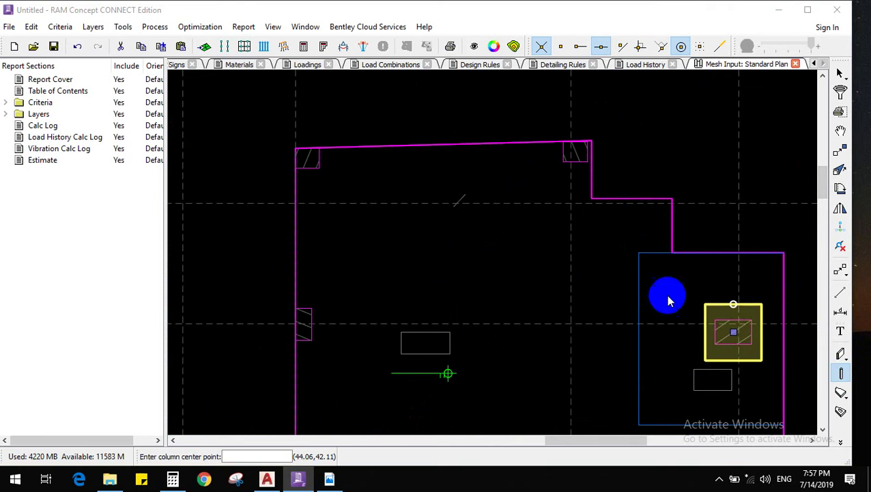
type(".3")
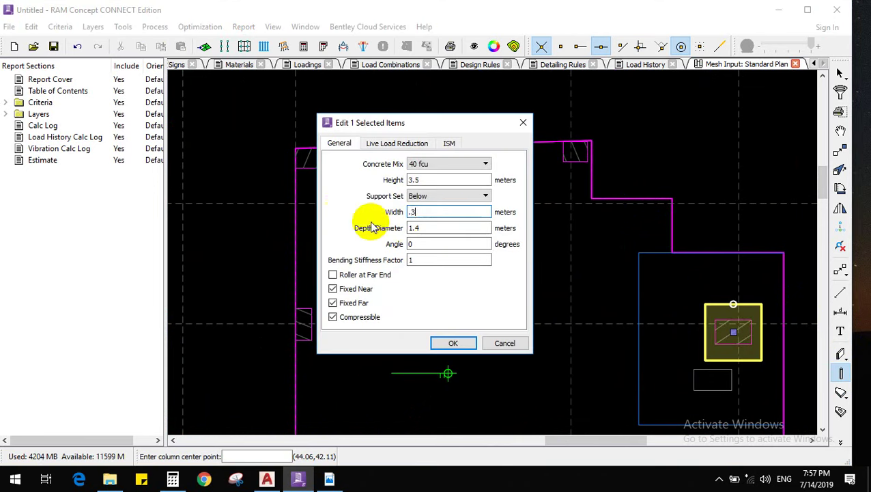
type("1")
left_click(453, 343)
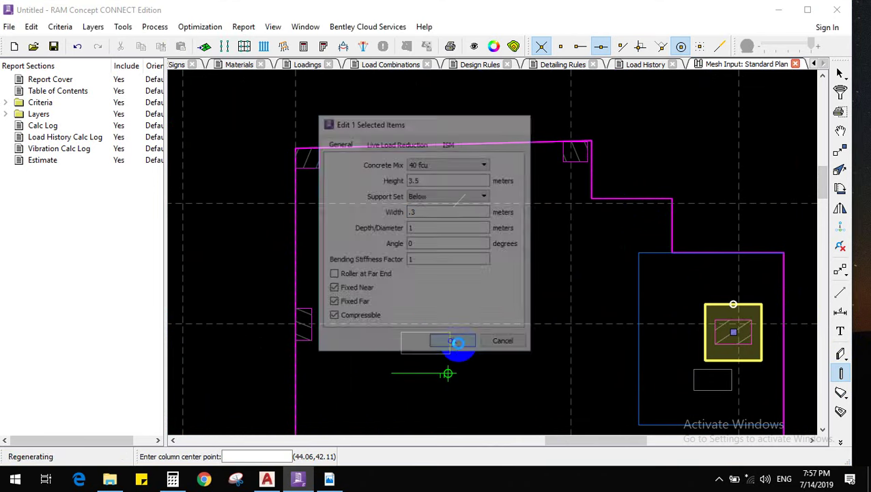
Set the uppermost right-edge column's angle to 90 degrees, its width to 0.8 m and its depth to 0.4 m
right_click(653, 290)
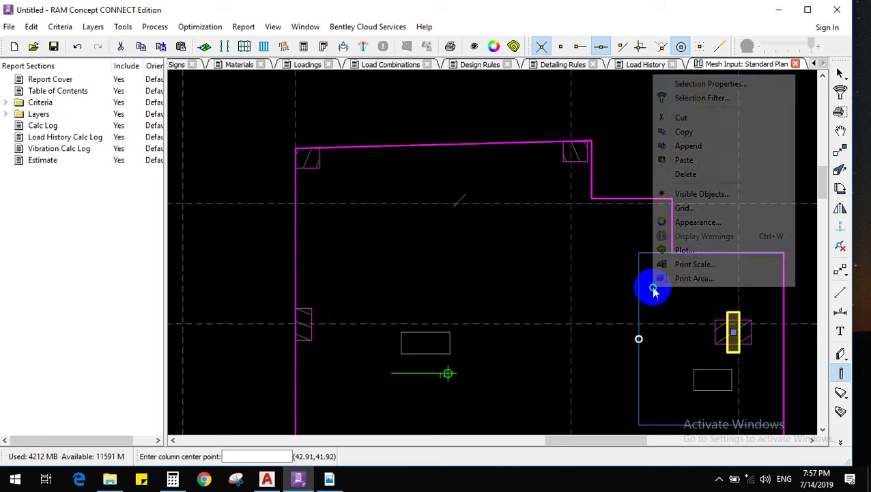
left_click(692, 83)
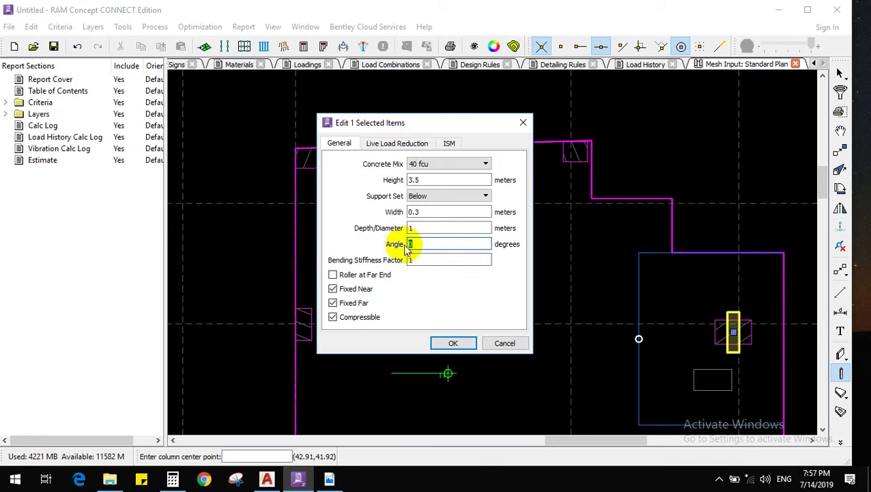
left_click_drag(432, 213, 276, 166)
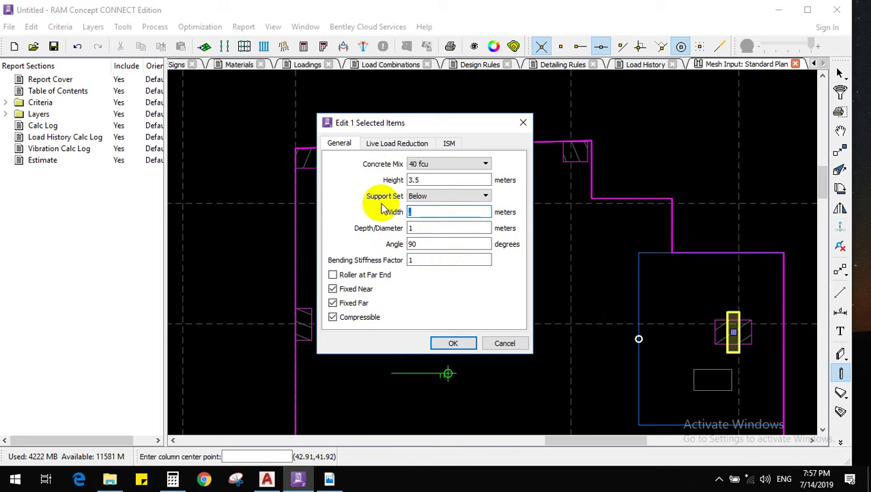
type(".8")
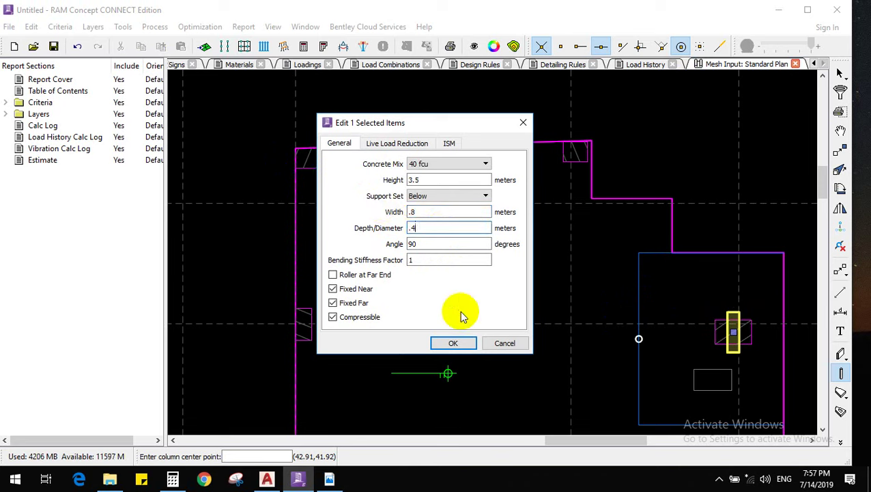
left_click(467, 341)
right_click(639, 314)
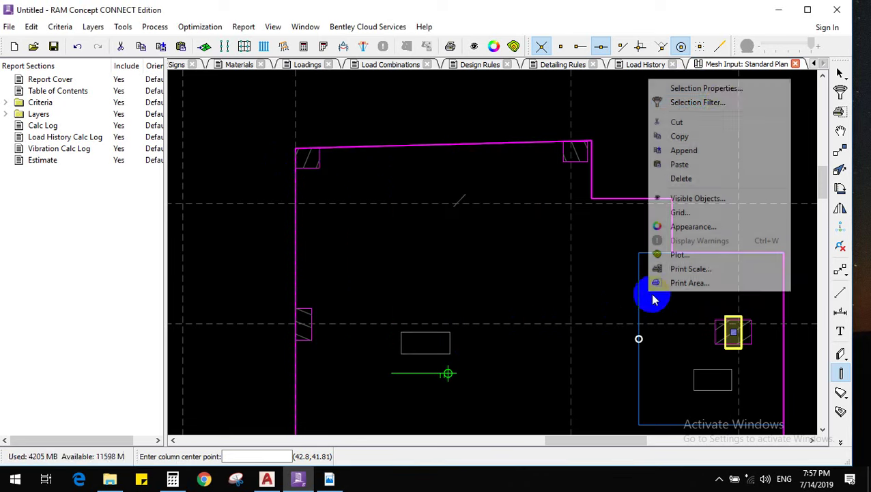
left_click(704, 86)
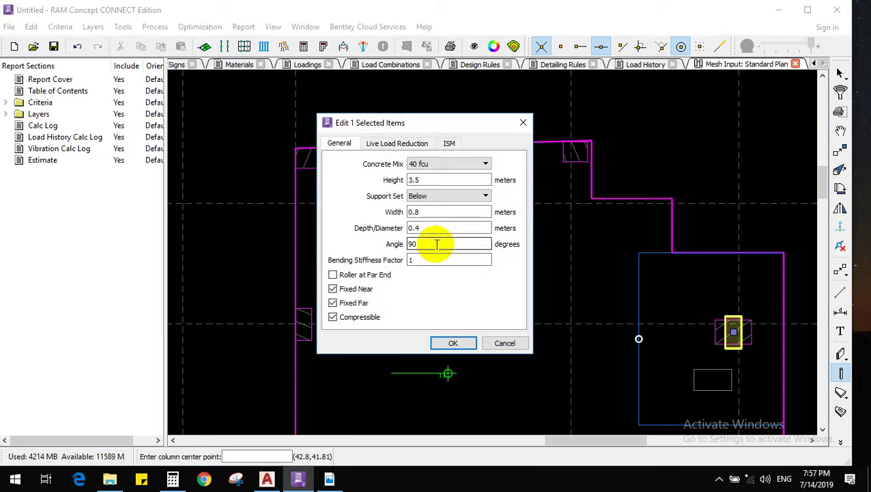
left_click(452, 344)
Set the uppermost right-edge column's width to 0.6 m and adjust its depth until it matches the drawn outline's length
scroll(729, 307, "up", 2)
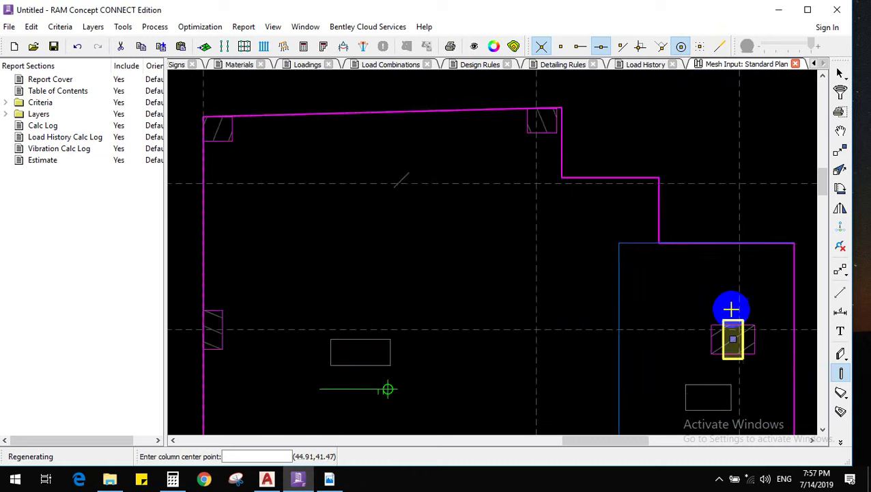
right_click(629, 278)
left_click(676, 286)
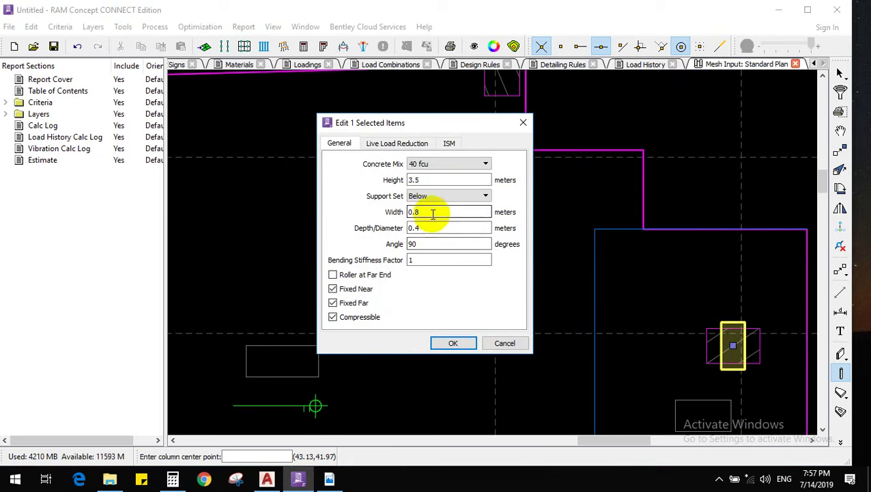
type(".6")
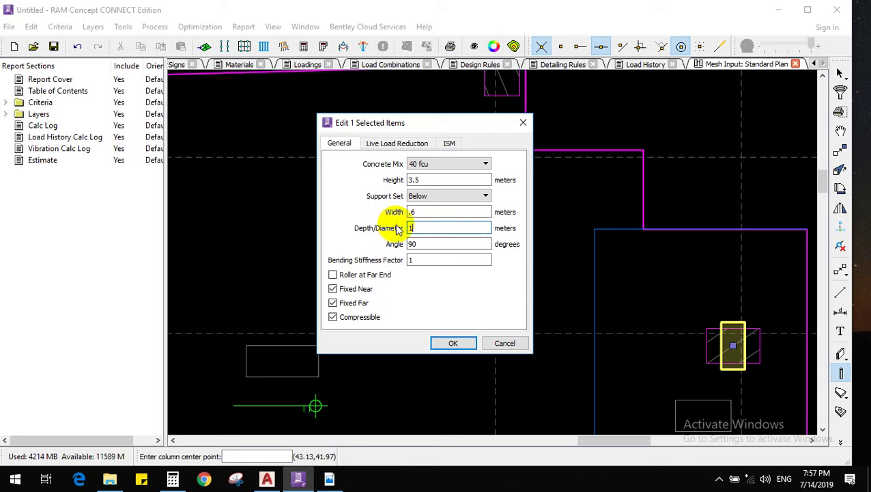
type("1.5")
left_click(457, 344)
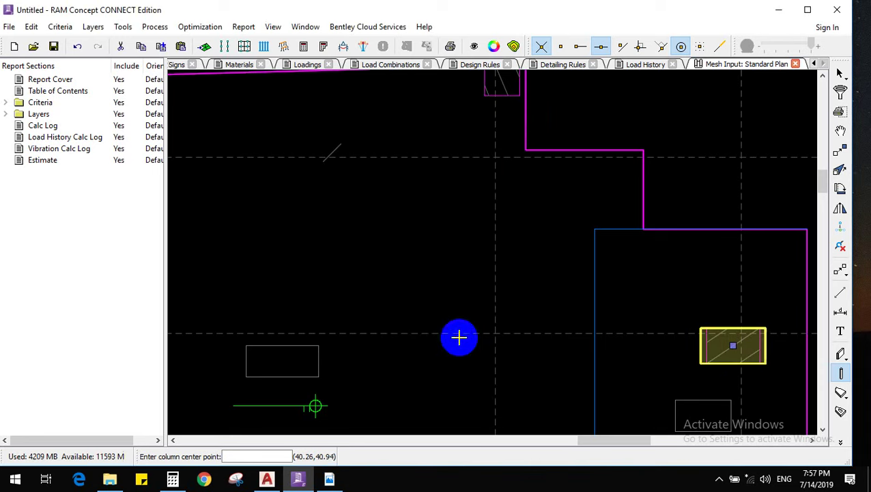
right_click(680, 284)
left_click(702, 80)
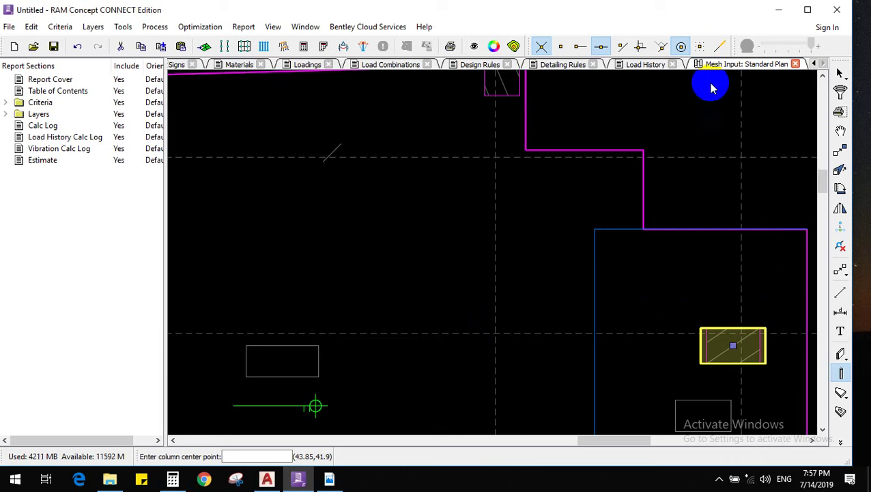
left_click_drag(438, 228, 289, 229)
type(".")
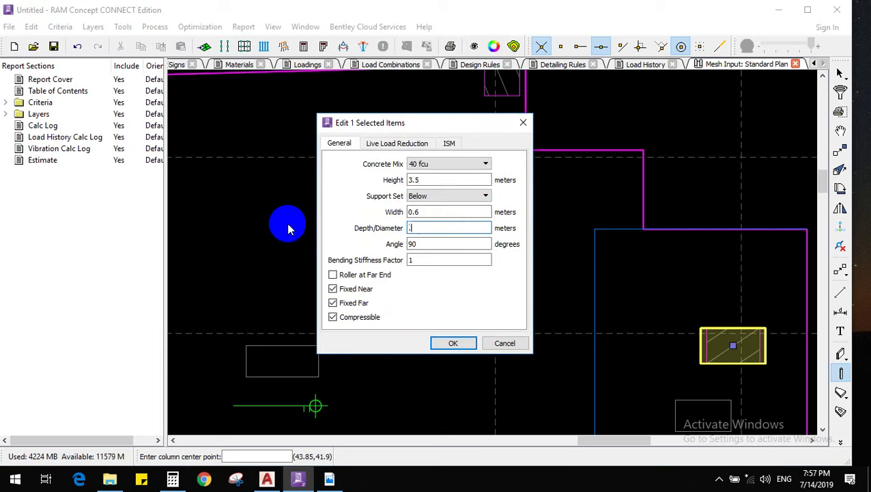
type("8")
left_click(453, 343)
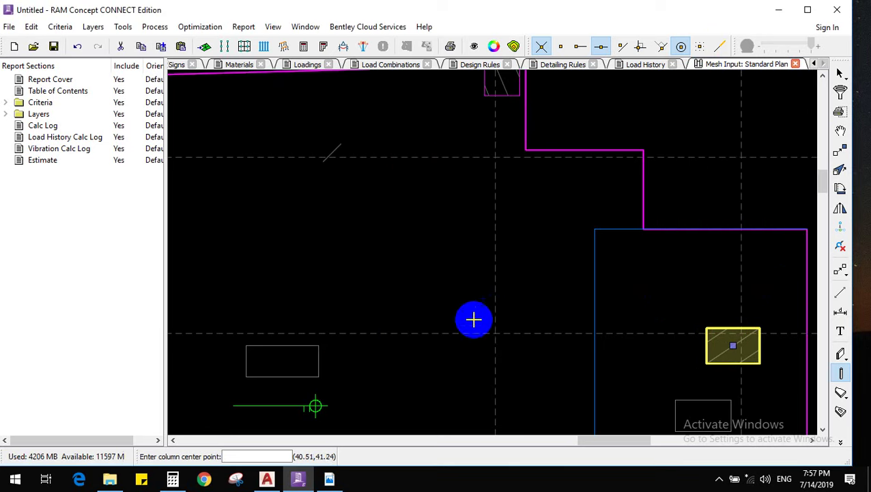
Place a column at the drawn column's centre at the slab's upper corner near grid 5, and set its width and depth to 0.6 m
scroll(594, 327, "down", 3)
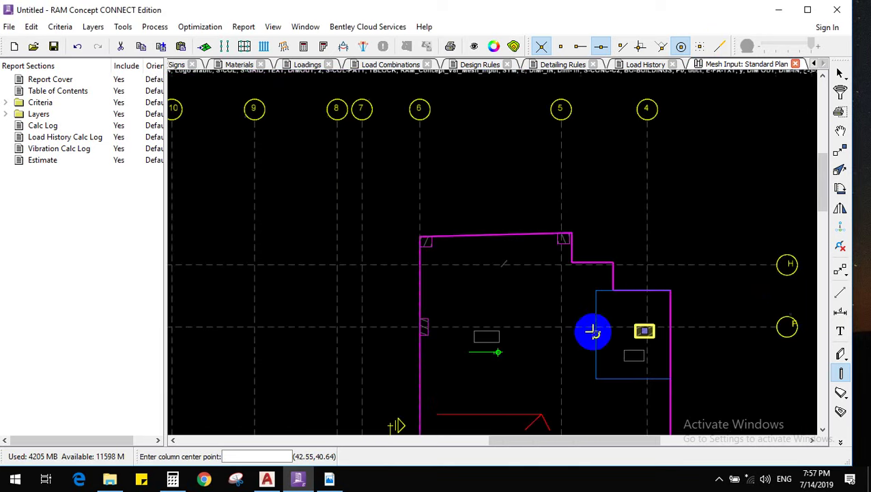
scroll(540, 328, "up", 2)
scroll(594, 217, "up", 2)
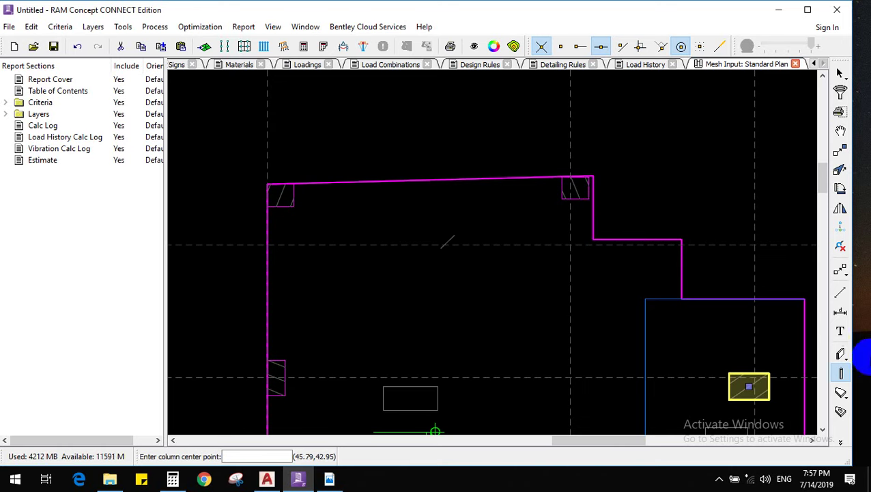
scroll(576, 190, "up", 1)
left_click(575, 186)
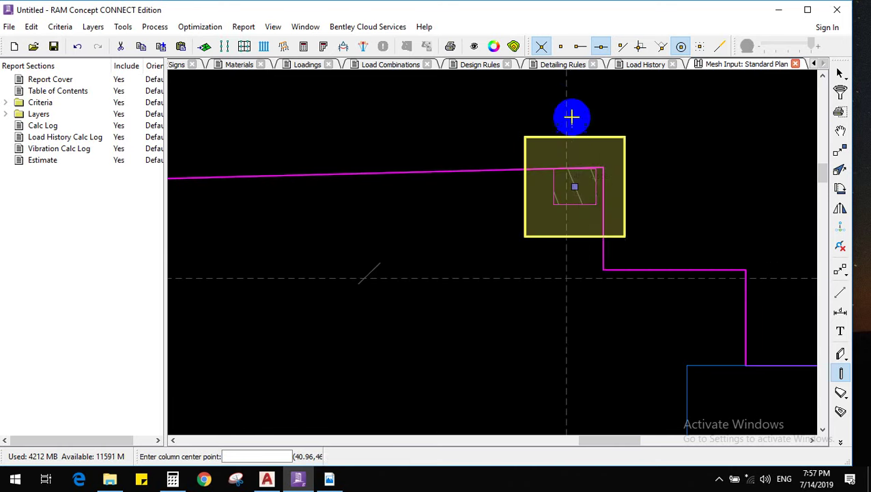
right_click(572, 117)
left_click(581, 111)
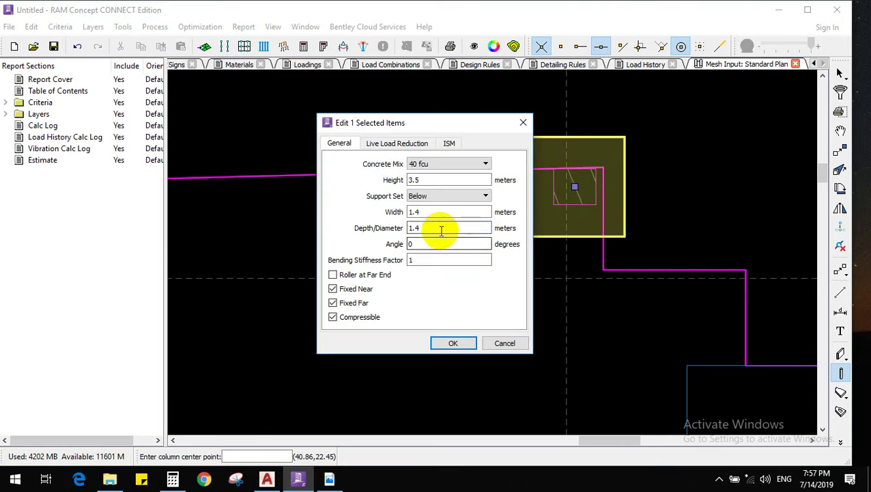
left_click_drag(441, 231, 360, 228)
type(".6")
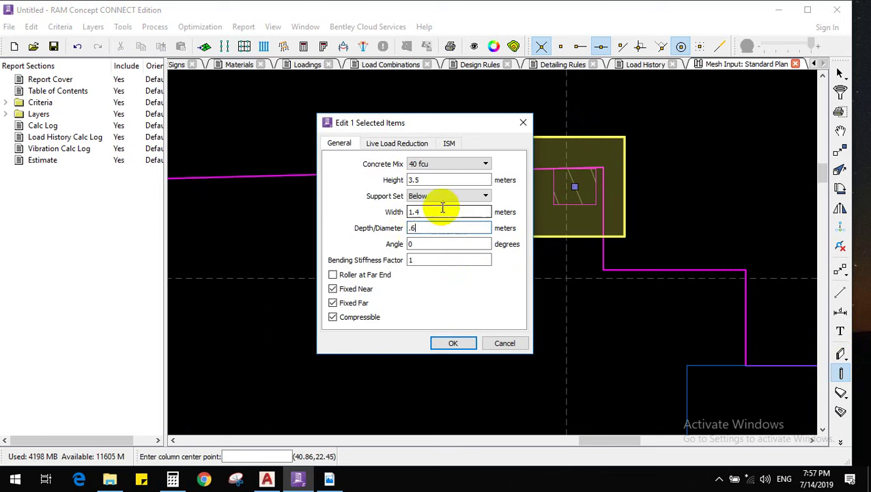
left_click(454, 342)
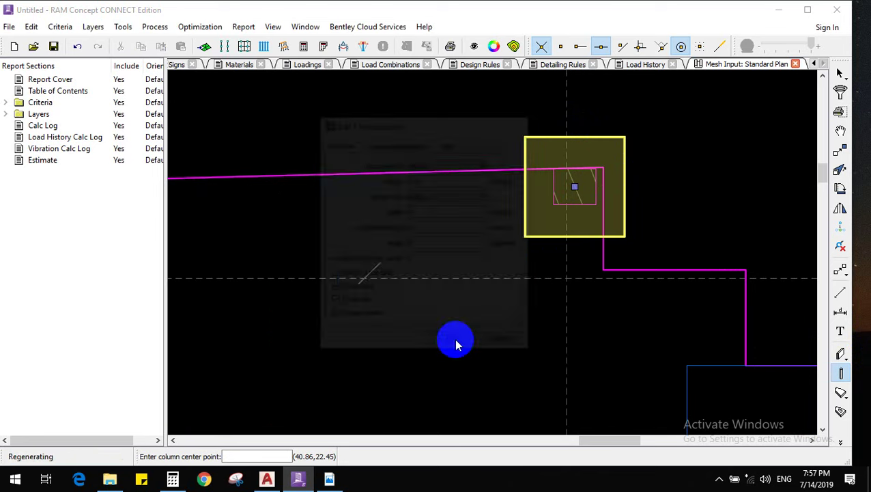
Set the depth of the upper corner column near grid 5 to 0.5 m to match its drawn outline
scroll(693, 157, "up", 2)
scroll(539, 150, "up", 1)
right_click(523, 133)
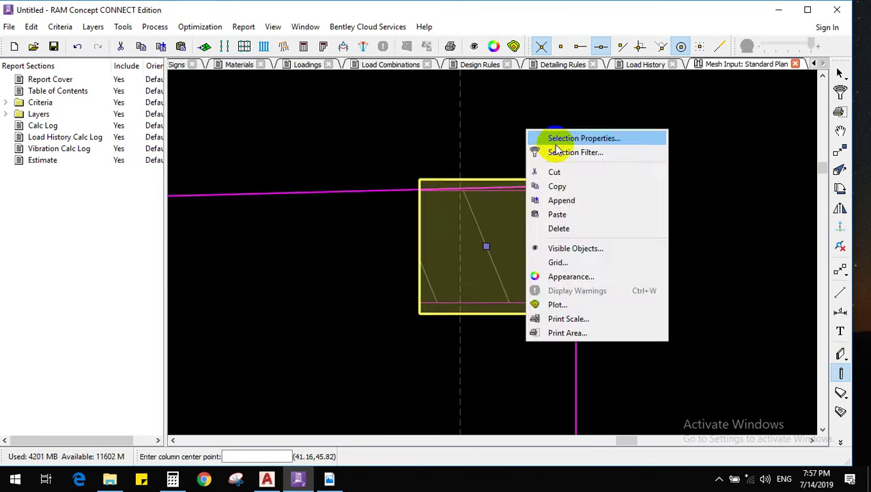
left_click(558, 151)
left_click(508, 306)
double_click(518, 191)
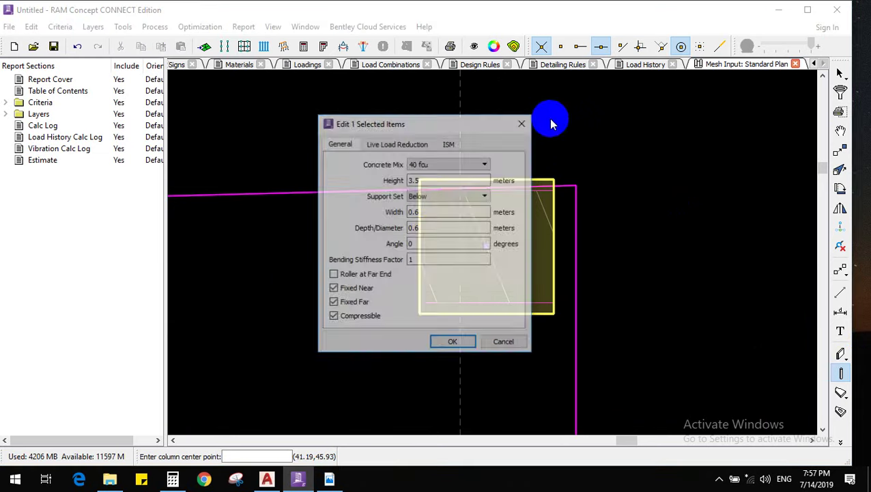
left_click_drag(430, 230, 264, 214)
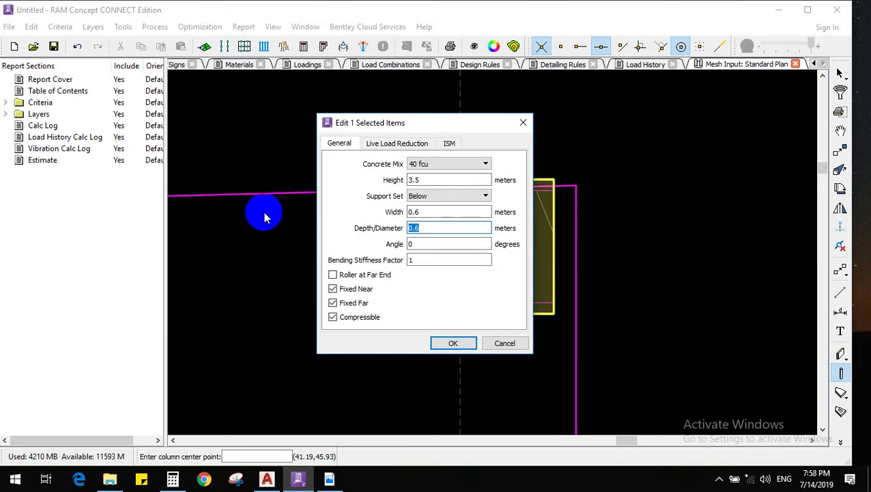
type(".5")
left_click(454, 342)
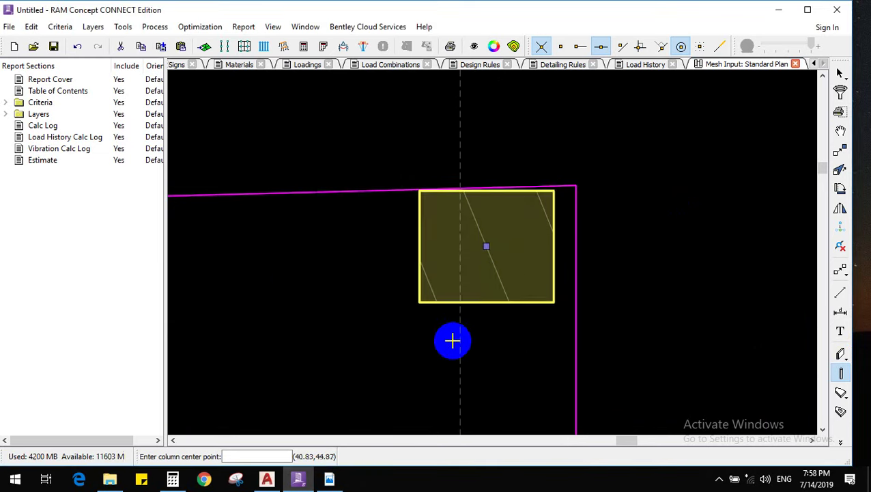
Copy the column near grid 5 by its centre to the drawn column's centre at the slab's upper corner on grid 6
scroll(633, 294, "down", 4)
scroll(615, 282, "down", 5)
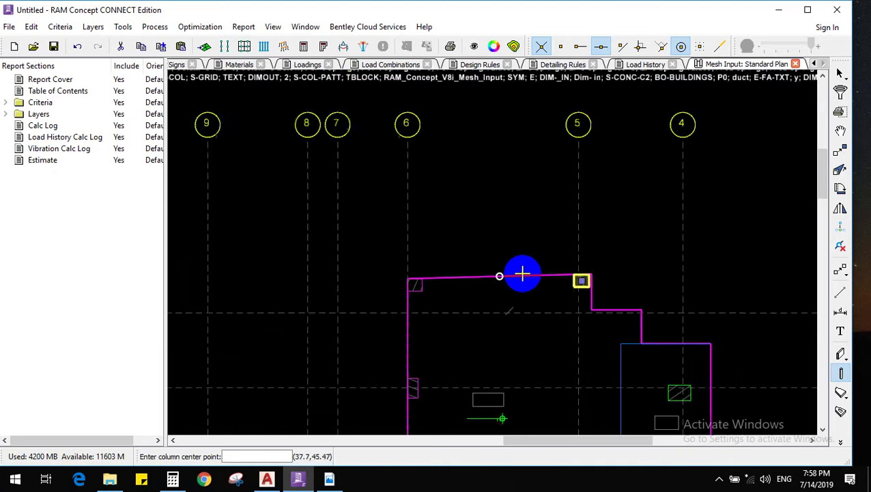
scroll(431, 305, "up", 4)
scroll(667, 270, "down", 1)
scroll(668, 270, "up", 1)
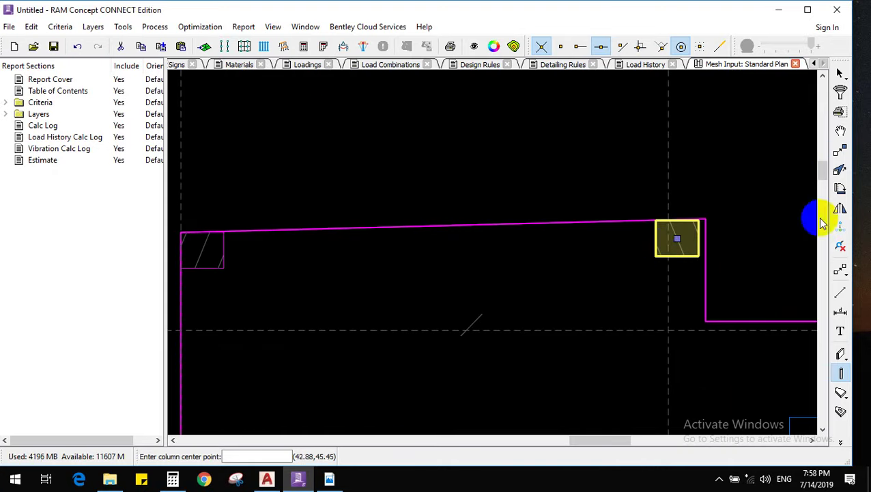
left_click(841, 150)
left_click(677, 237)
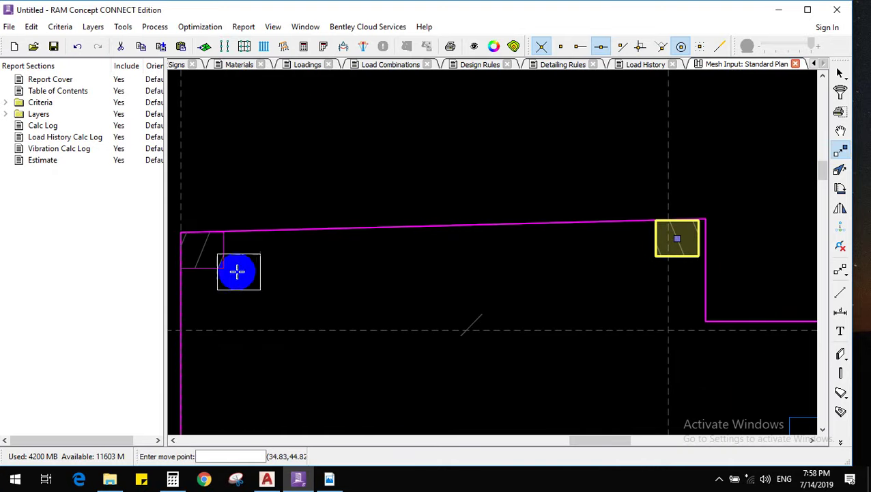
left_click(202, 249)
scroll(715, 248, "down", 2)
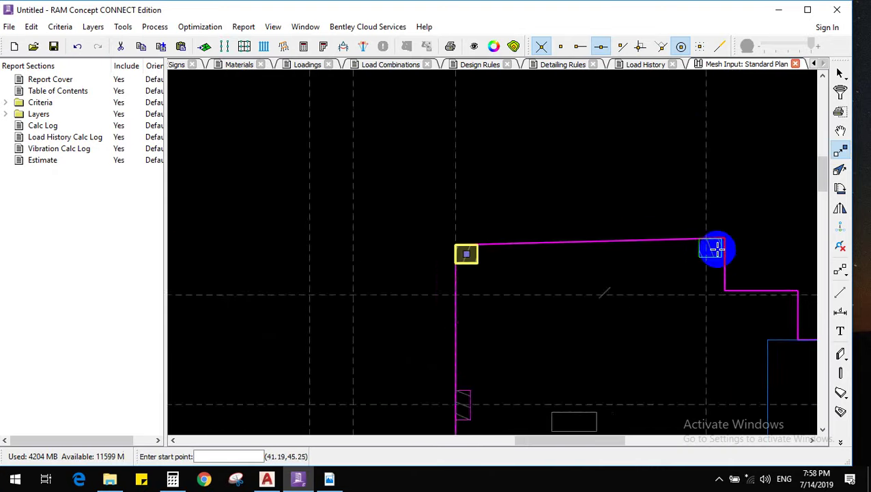
Copy the corner column on grid 6 to the centre of the next drawn column down the same slab edge
scroll(553, 294, "down", 1)
scroll(509, 153, "up", 3)
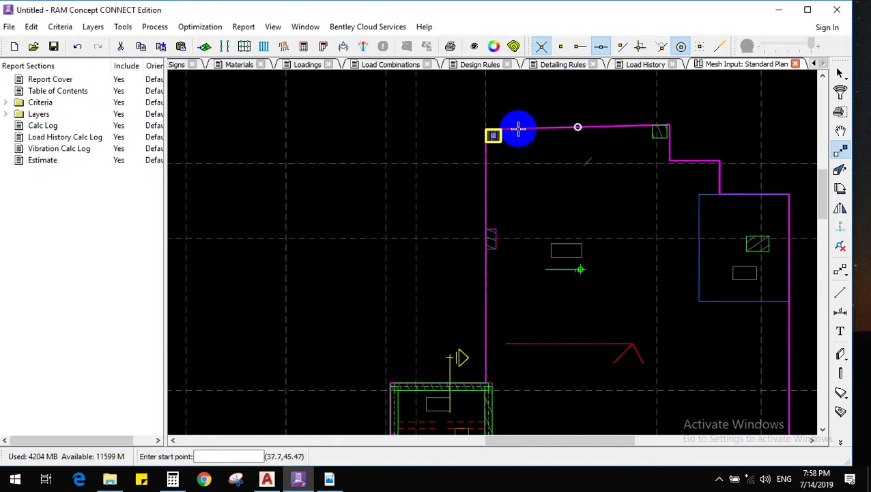
left_click(471, 157)
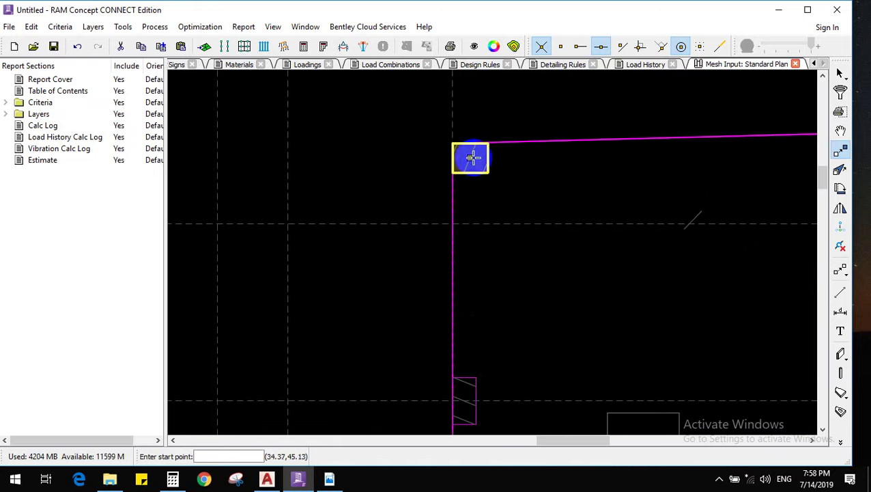
scroll(479, 312, "down", 2)
scroll(480, 321, "up", 2)
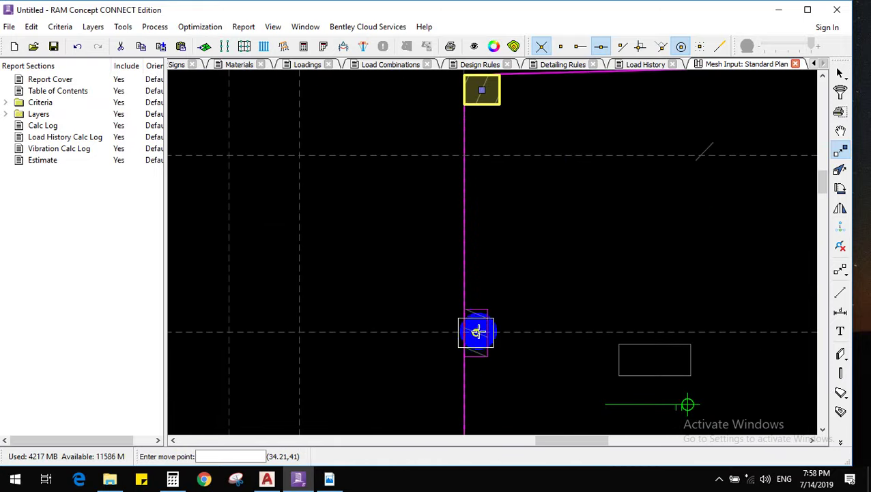
left_click(476, 333)
Set the copied grid 6 edge column's depth to 0.8 m and its width to 0.4 m
right_click(552, 267)
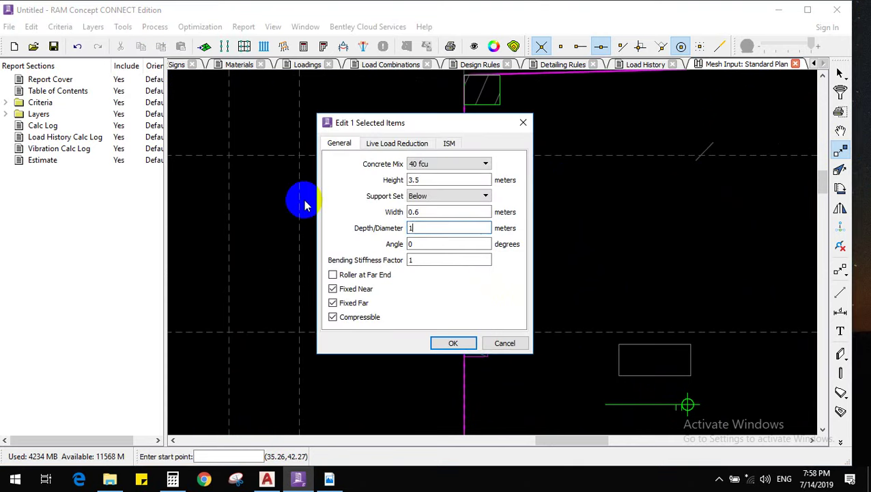
left_click(444, 224)
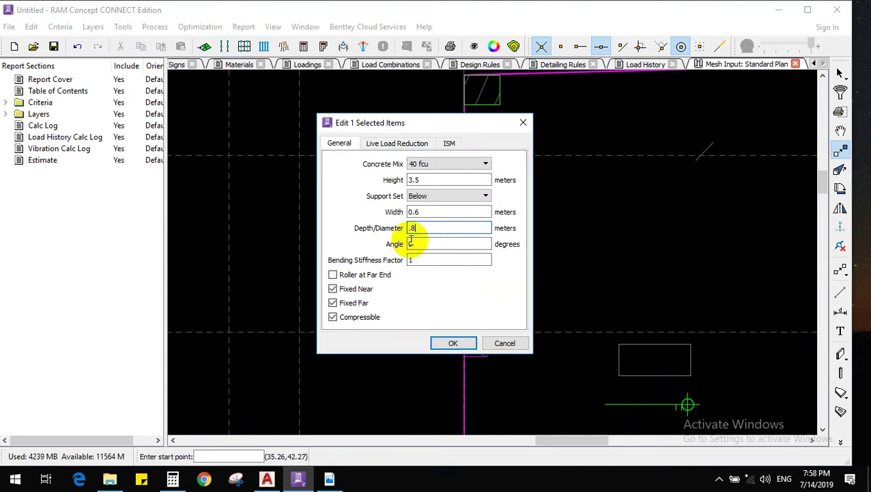
type(".4")
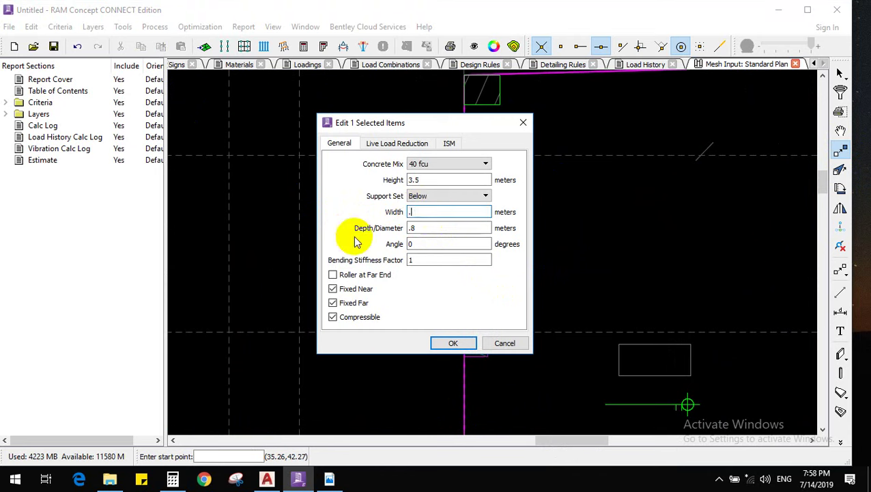
left_click(453, 344)
scroll(490, 343, "up", 2)
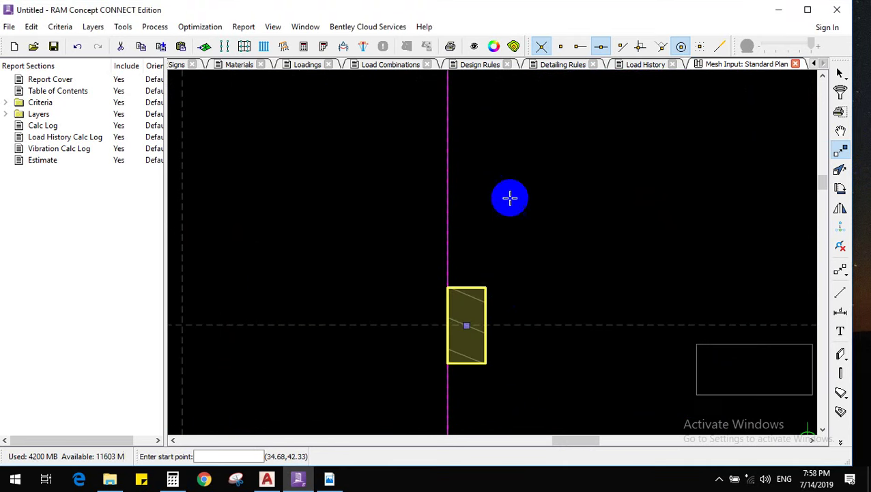
Examine the whole plan and the slab's lower end for drawn columns that still have no modelled column
scroll(505, 205, "down", 6)
scroll(574, 323, "down", 3)
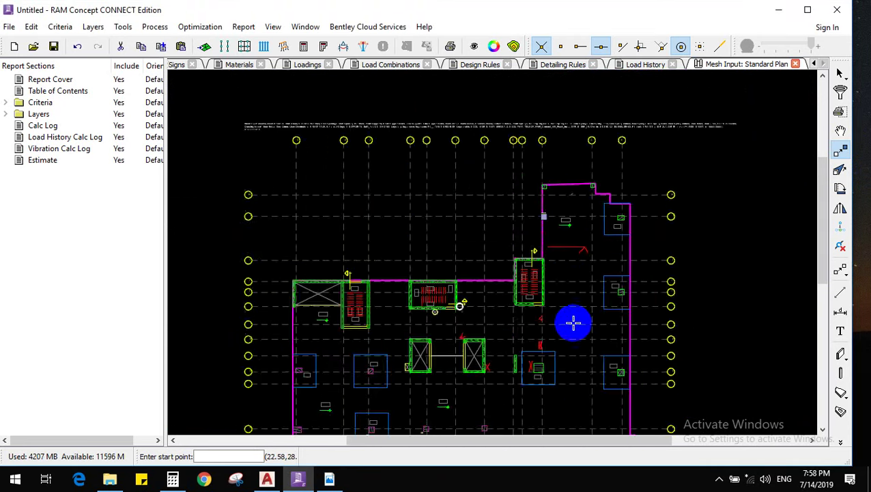
scroll(543, 364, "up", 2)
scroll(568, 293, "down", 2)
scroll(572, 422, "up", 2)
scroll(562, 185, "down", 2)
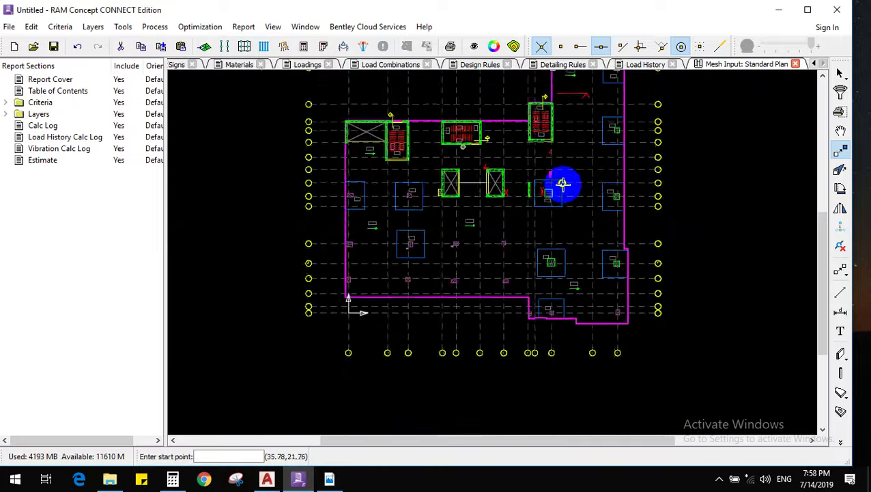
scroll(622, 317, "up", 4)
scroll(572, 348, "down", 2)
scroll(490, 367, "up", 2)
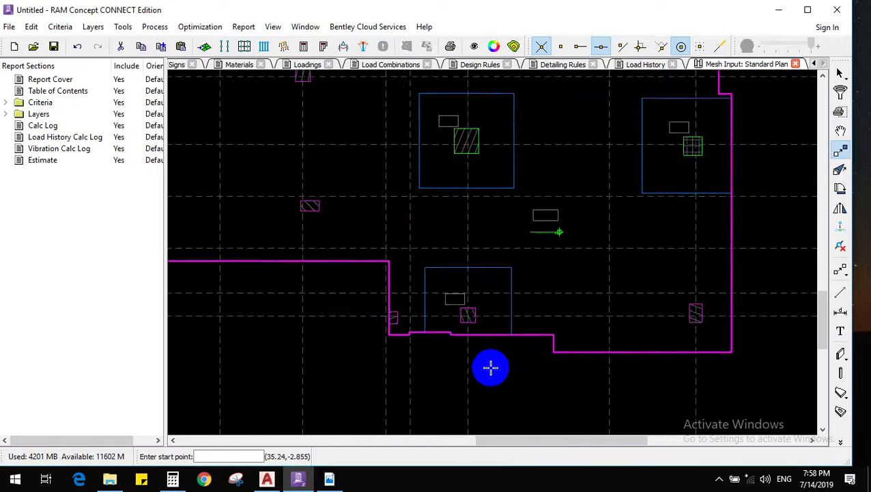
Copy the upper corner column near grid 5 to the drawn column's centre in the drop panel at the slab's lower edge
scroll(509, 367, "down", 3)
scroll(557, 212, "down", 2)
scroll(557, 212, "up", 8)
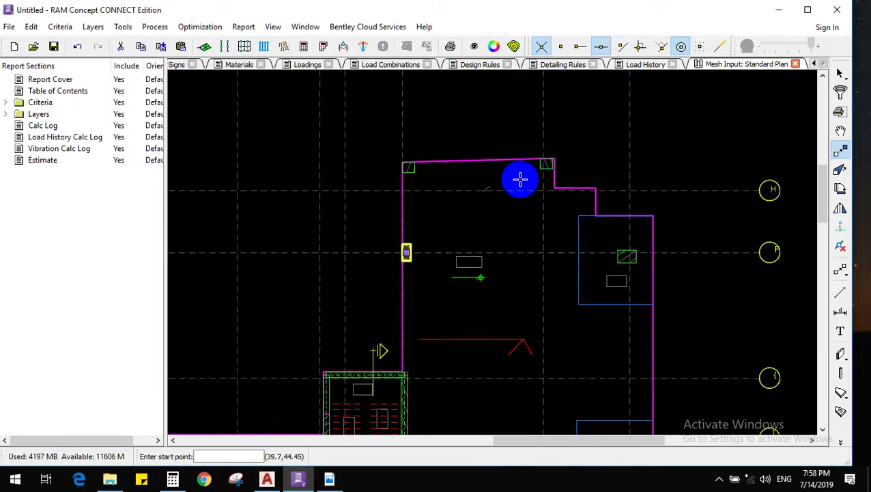
left_click(840, 73)
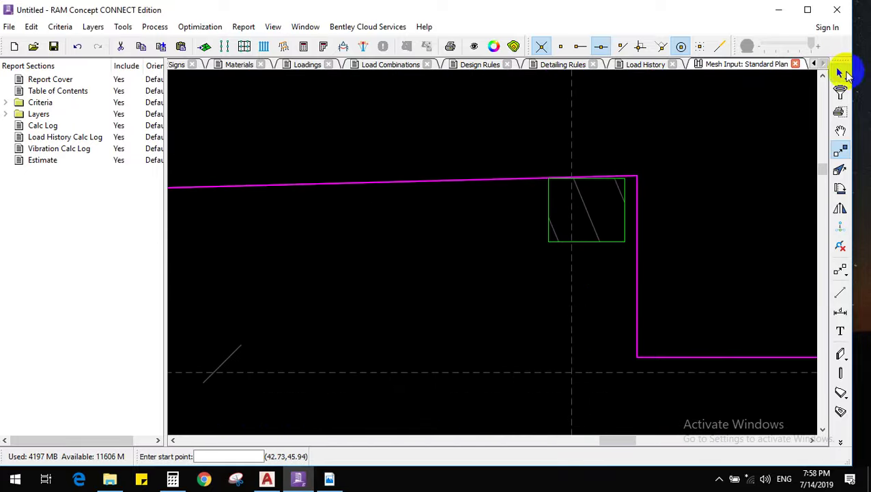
left_click(605, 226)
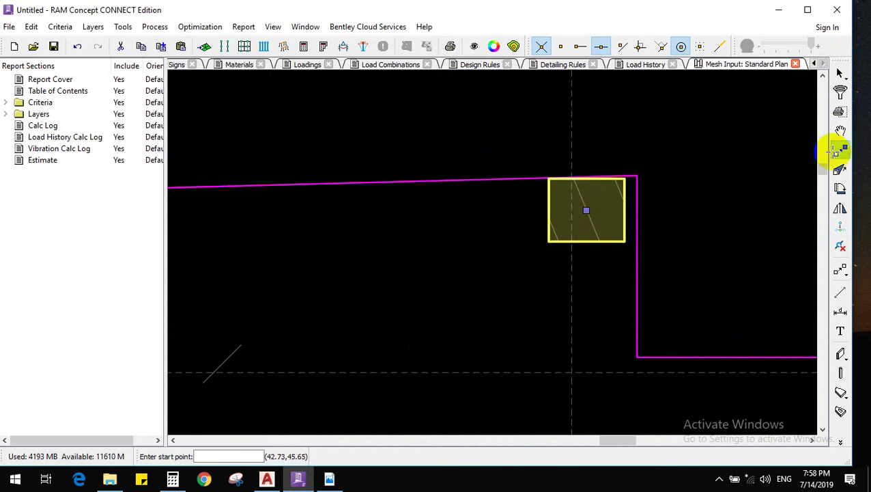
left_click(595, 212)
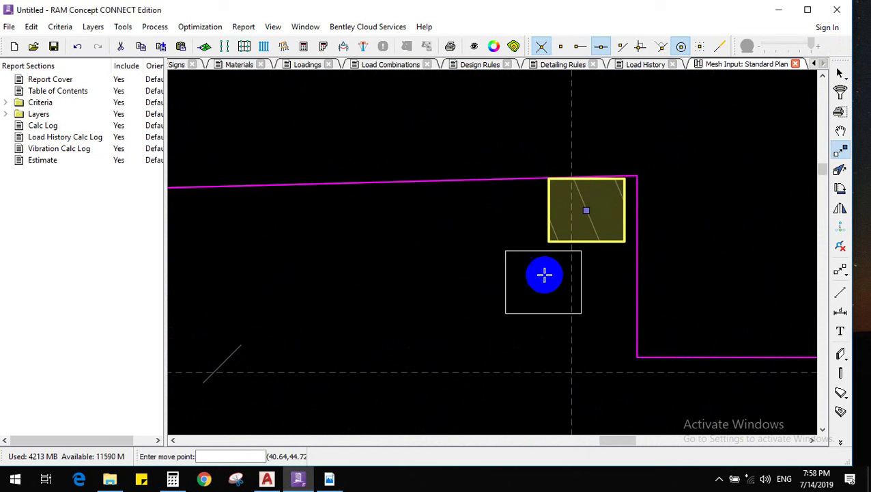
scroll(574, 197, "down", 6)
scroll(543, 284, "down", 2)
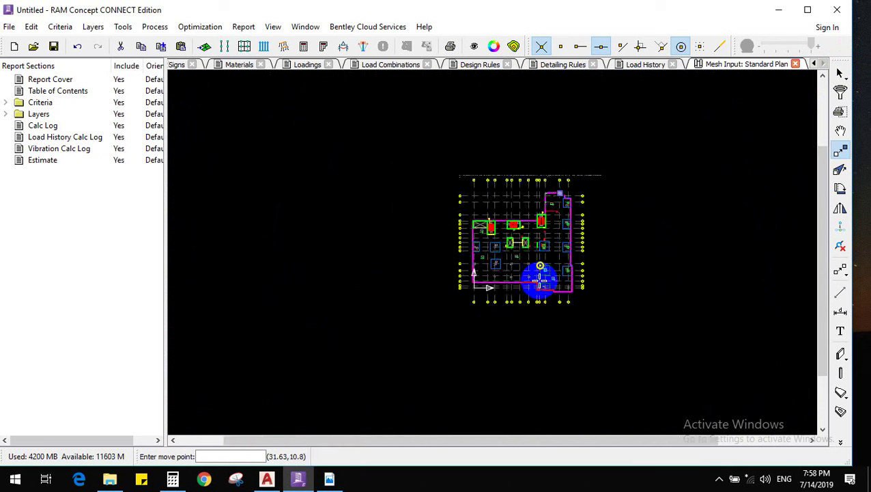
scroll(541, 287, "up", 10)
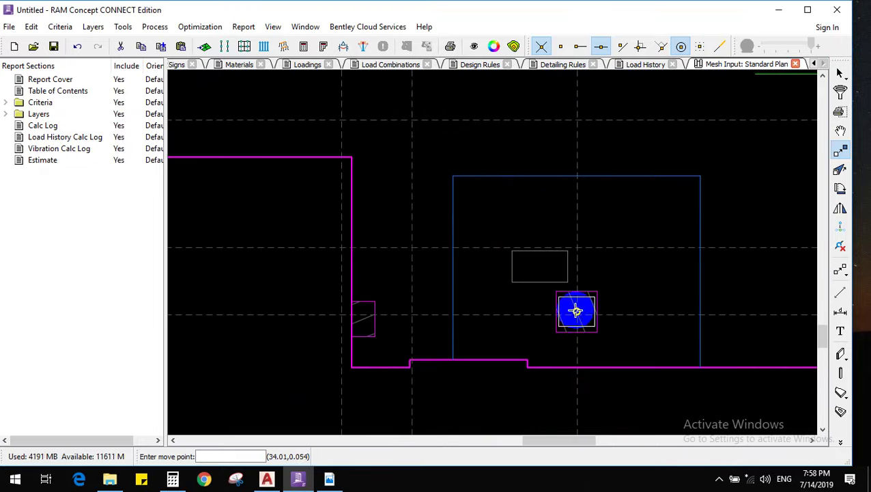
Set the lower-edge drop panel column's depth to 0.6 m and its width to 0.7 m
right_click(650, 247)
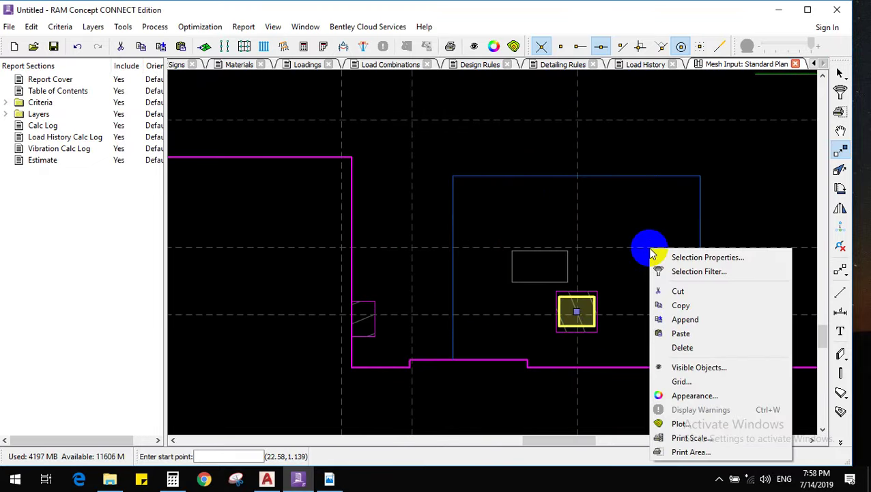
left_click(664, 256)
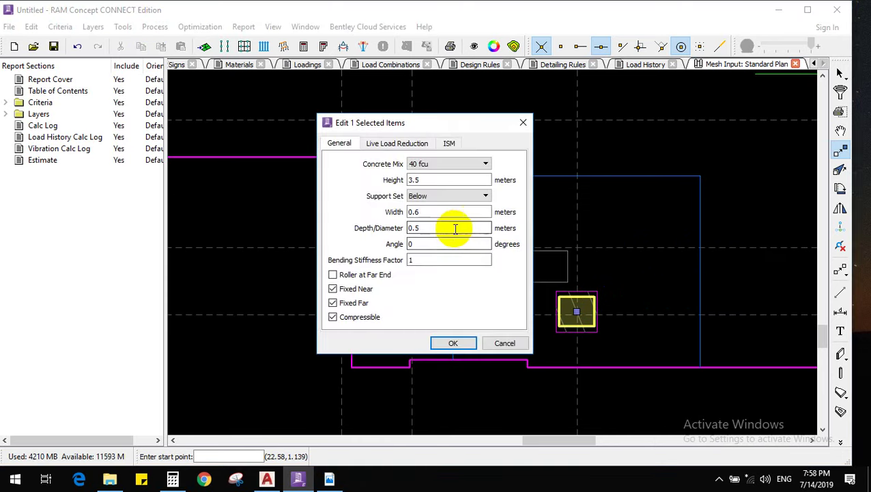
left_click_drag(455, 230, 380, 227)
type(".6")
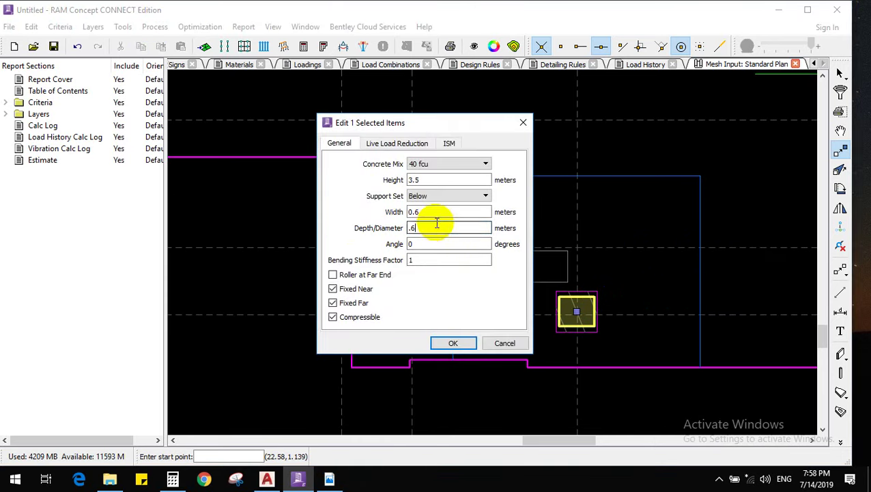
left_click(456, 344)
Set the lower-edge drop panel column's depth to 0.7 m
right_click(617, 248)
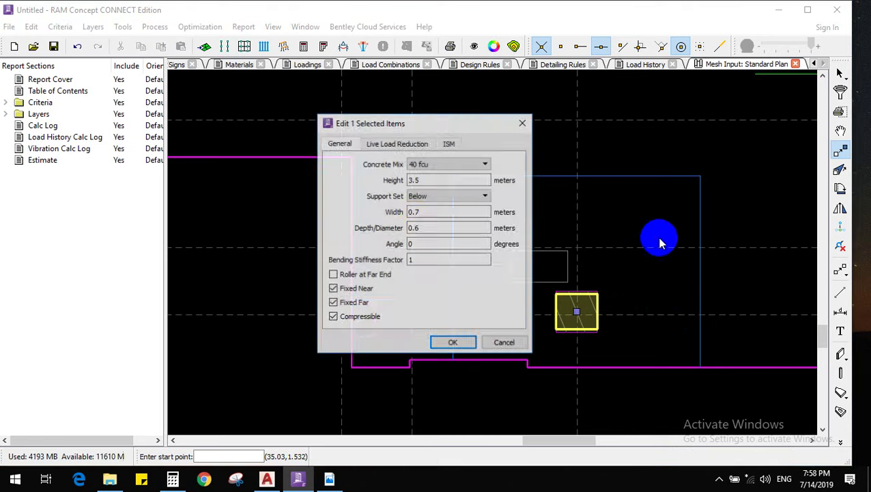
double_click(428, 227)
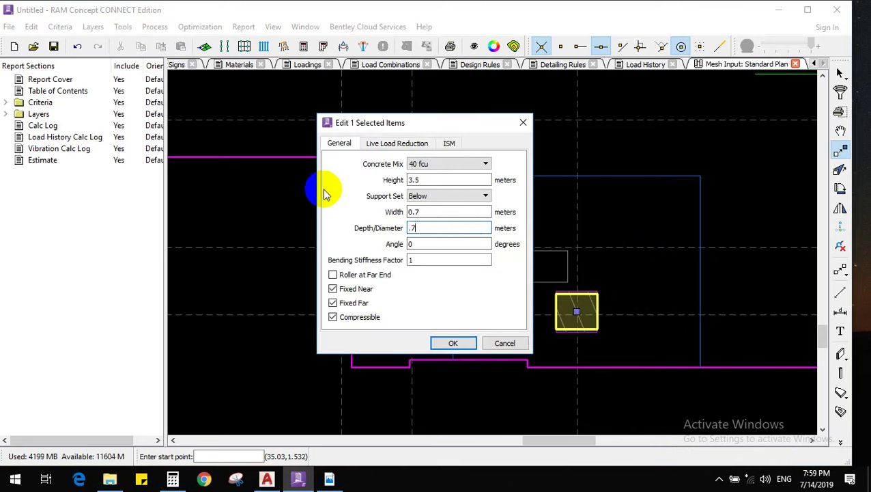
key("Return")
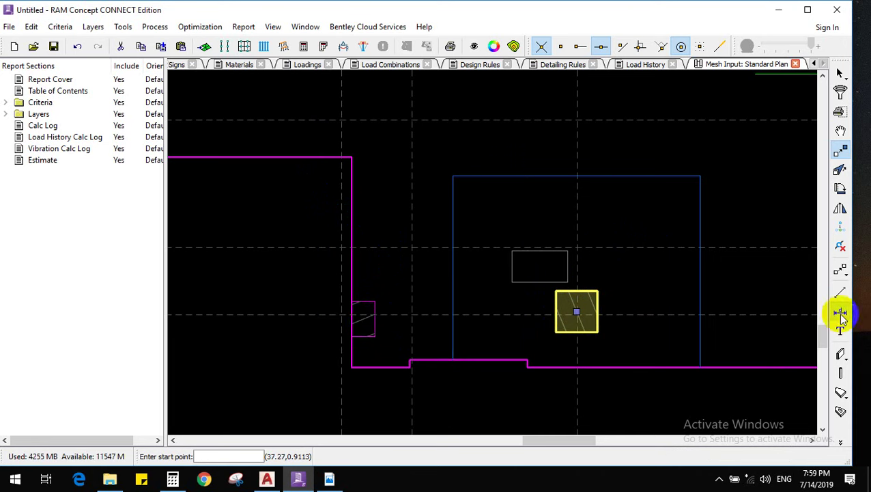
Place a column on the drawn slab-edge column beside the lower-edge drop panel, with width 0.6 m and depth 0.5 m
left_click(841, 372)
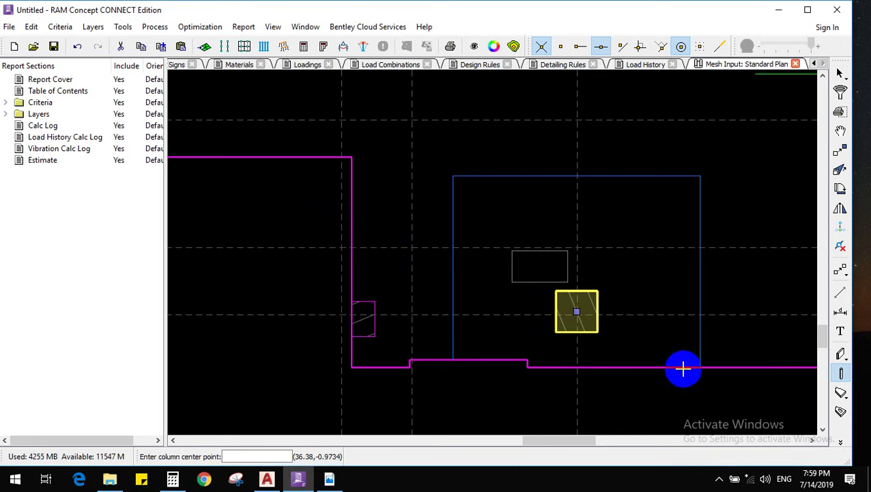
left_click(363, 320)
right_click(404, 243)
left_click(411, 247)
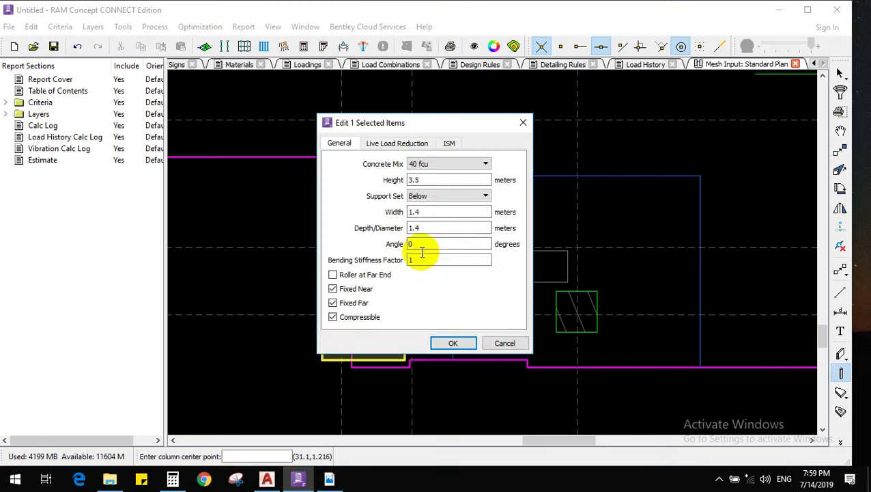
double_click(442, 216)
type(".6")
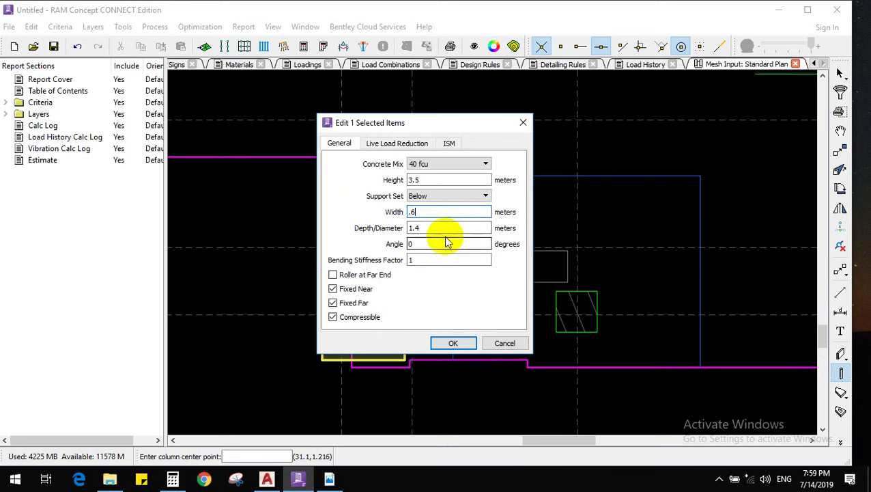
double_click(414, 230)
type(".5")
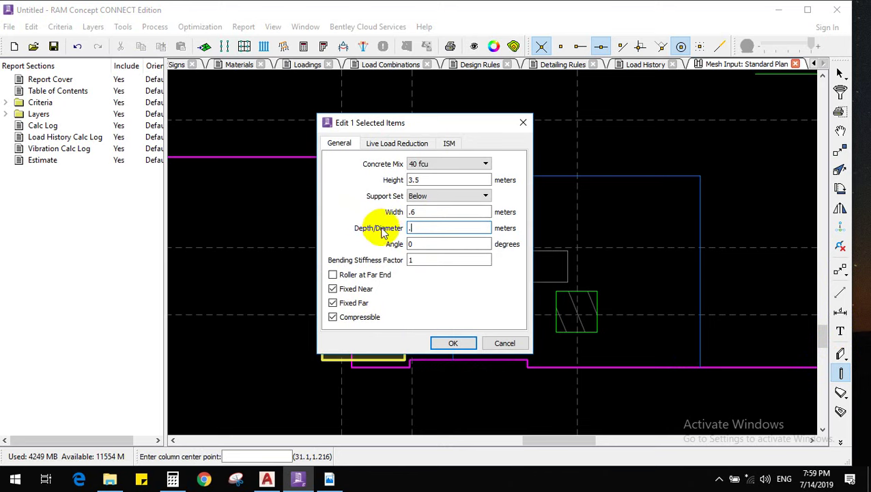
left_click(459, 344)
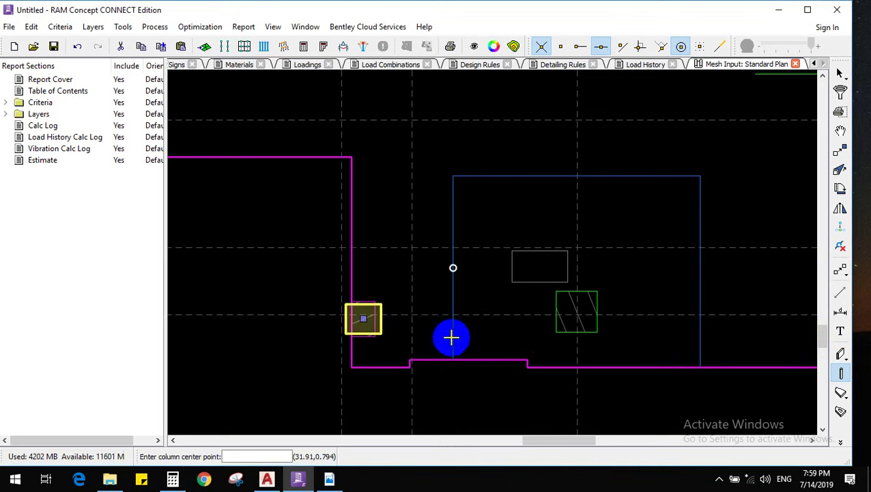
Rotate the new slab-edge column by setting its angle to 90 degrees
right_click(417, 283)
left_click(483, 80)
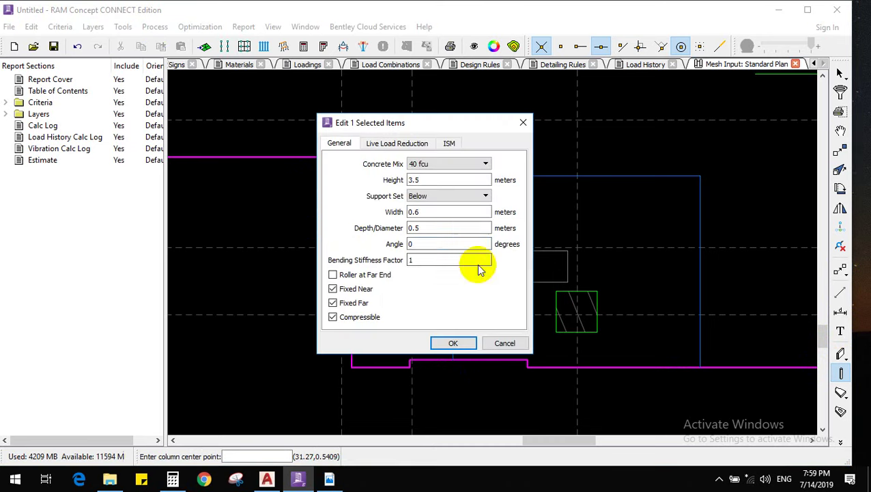
double_click(451, 244)
type("90")
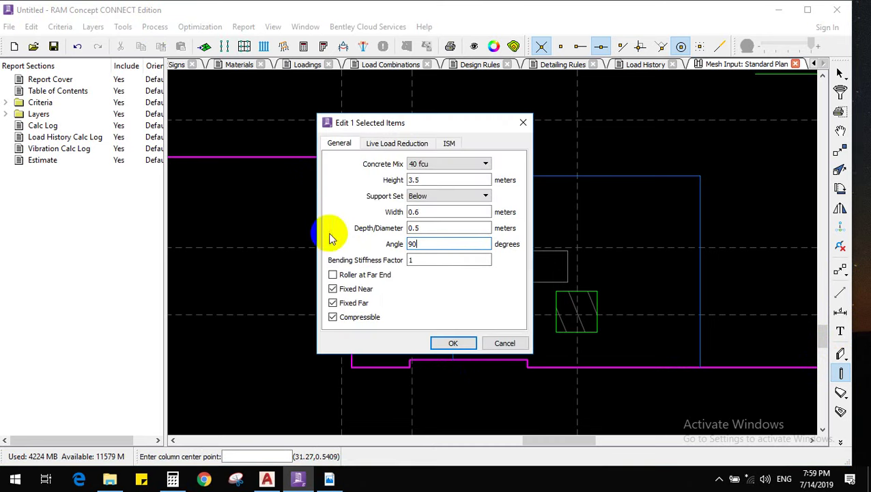
left_click(453, 343)
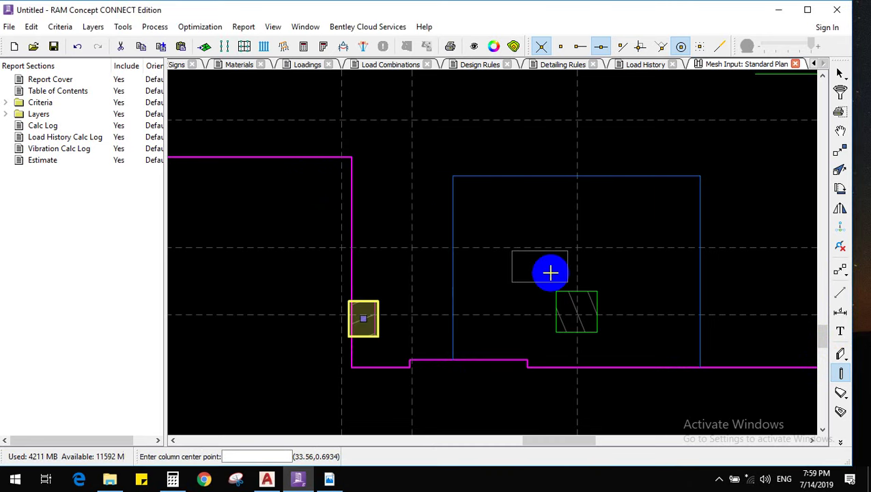
Set the rotated slab-edge column's width to 0.5 m
scroll(372, 276, "up", 2)
right_click(399, 266)
left_click(421, 290)
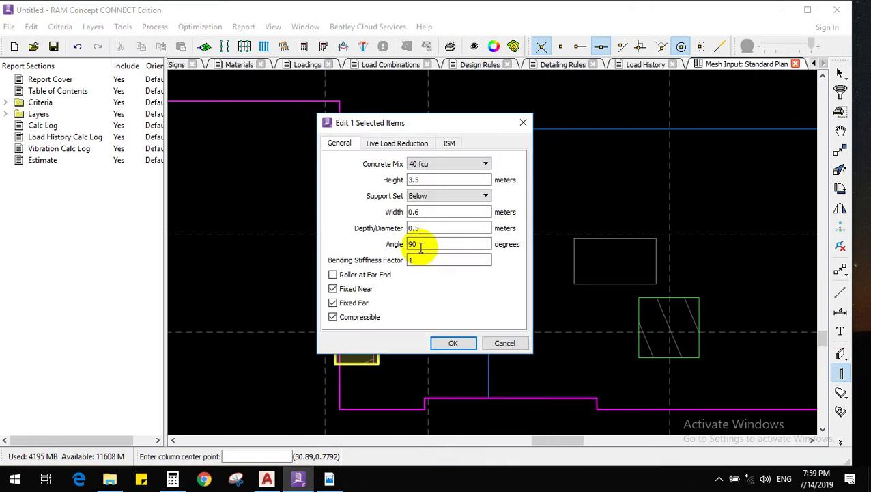
double_click(420, 212)
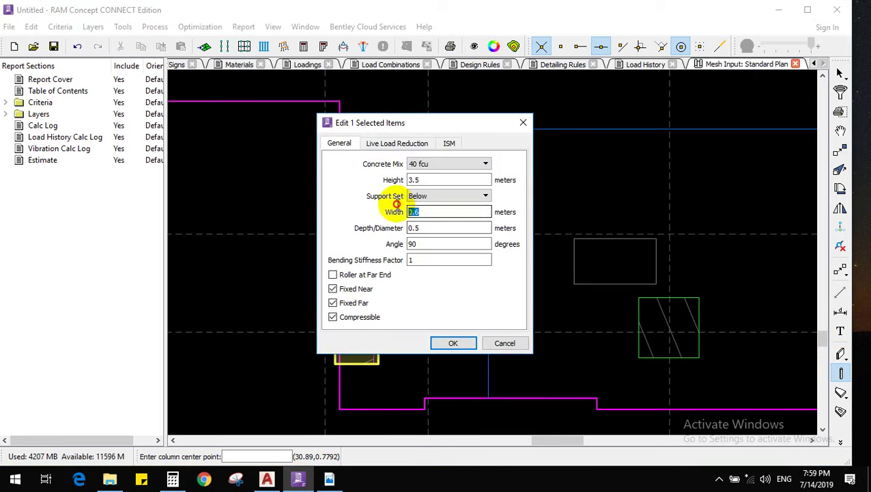
type("0.5")
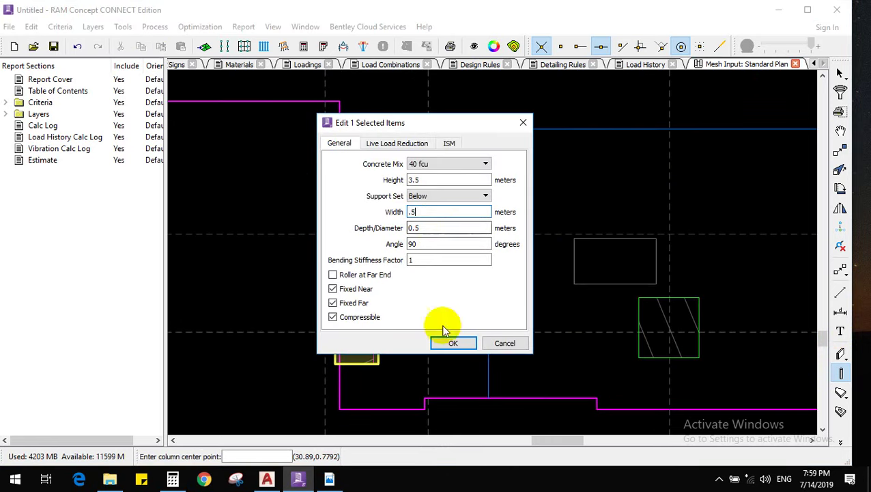
left_click(456, 343)
Set the rotated slab-edge column's width to 0.6 m and its depth to 0.4 m
left_click(434, 309)
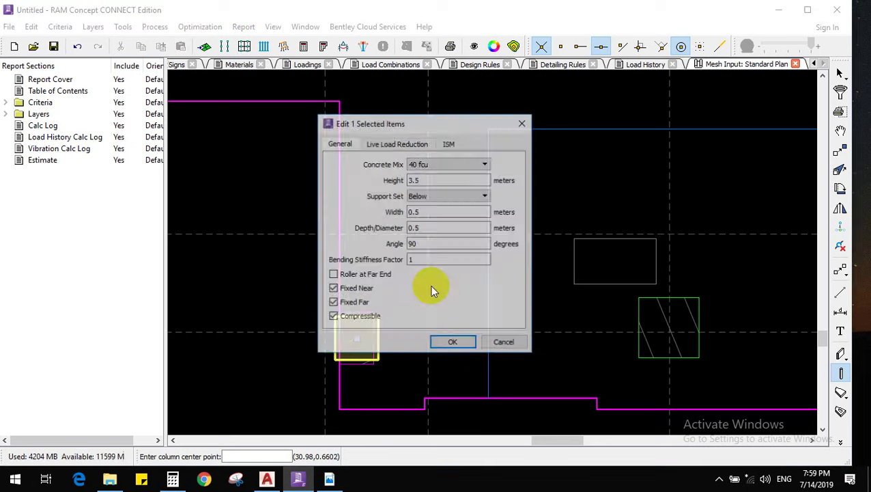
key("Tab")
key("Tab")
key("Tab")
type(".6")
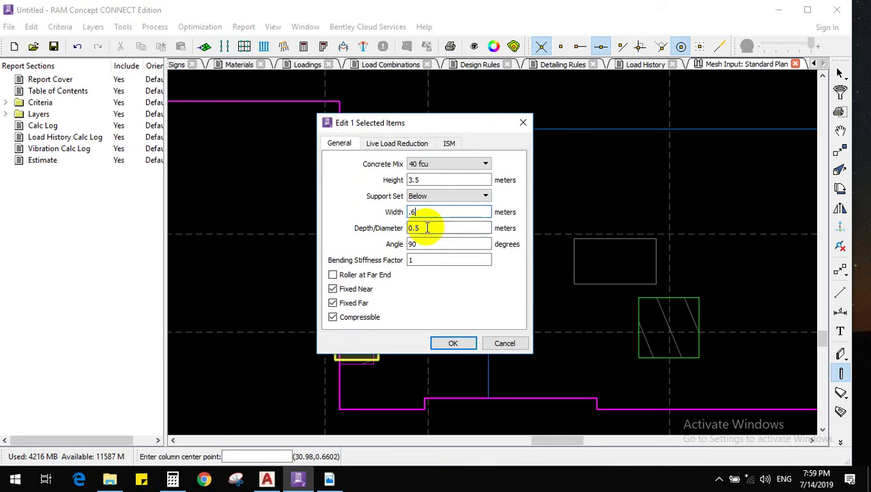
key("Tab")
type(".4")
left_click(458, 344)
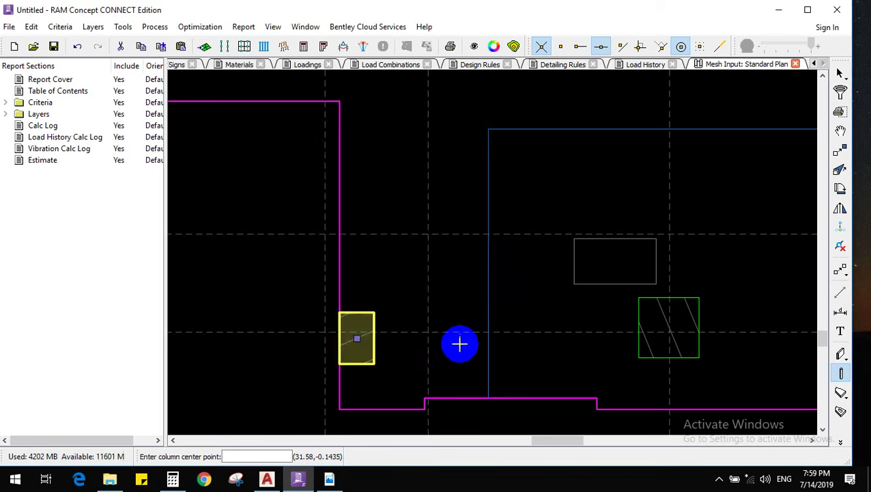
Examine the whole plan to check the modelled columns against the drawn outlines, and leave column placement
scroll(416, 368, "down", 5)
scroll(576, 364, "down", 2)
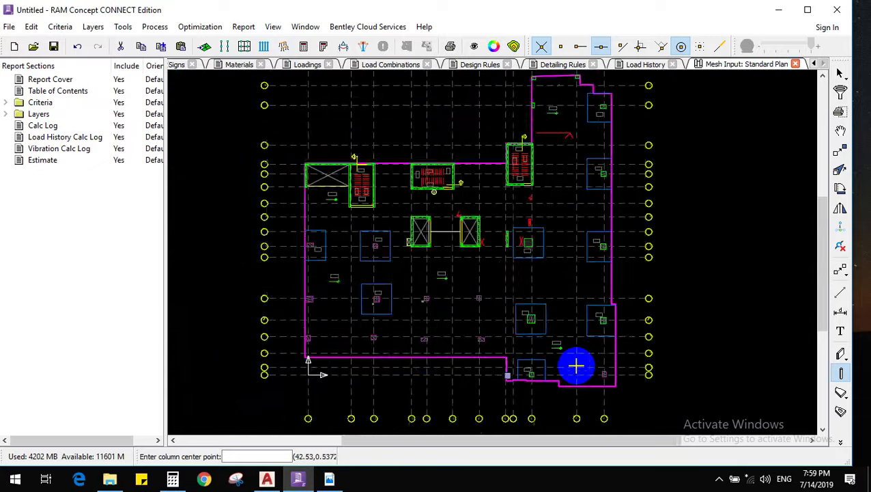
scroll(330, 351, "up", 4)
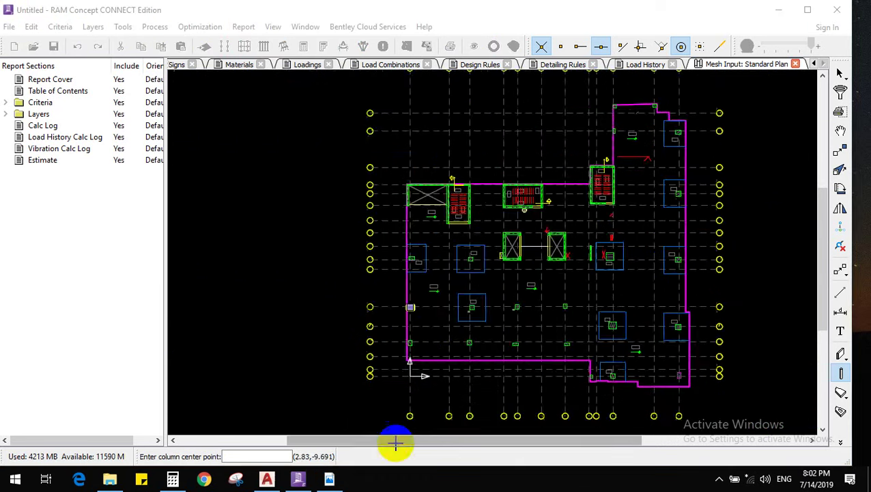
scroll(459, 292, "down", 2)
scroll(580, 255, "up", 4)
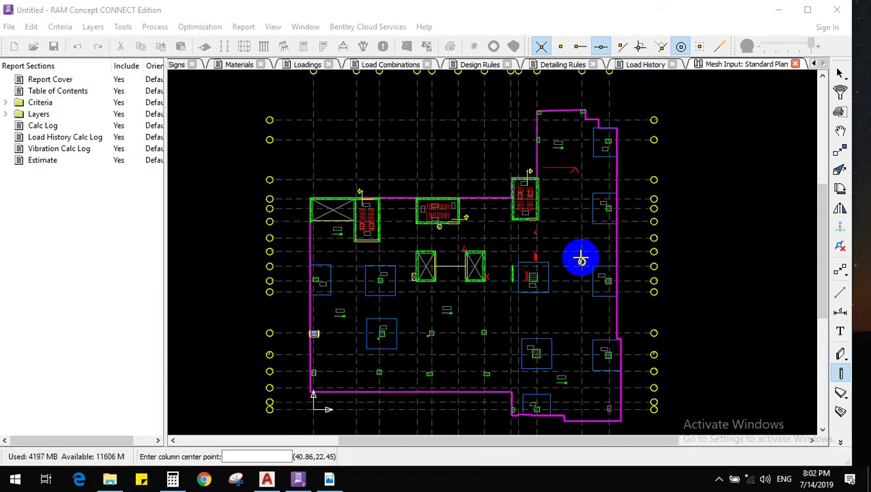
scroll(581, 258, "down", 3)
left_click(841, 74)
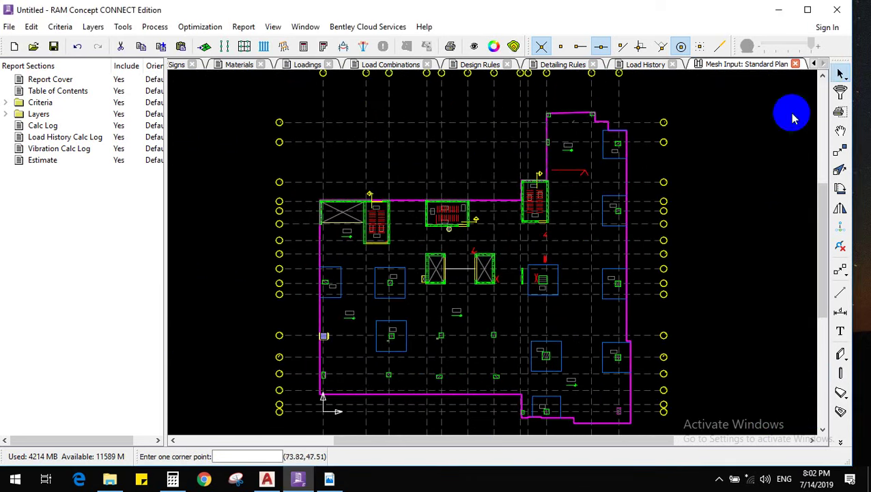
scroll(585, 175, "up", 3)
scroll(540, 226, "down", 3)
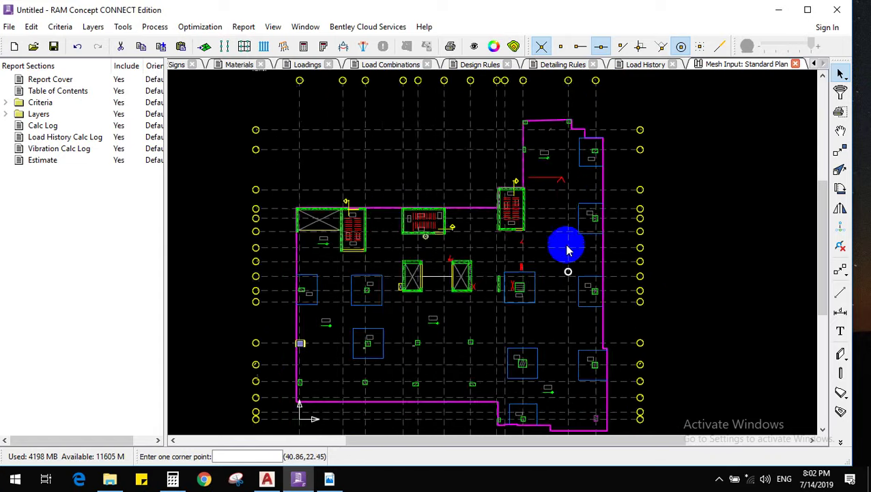
scroll(566, 245, "up", 2)
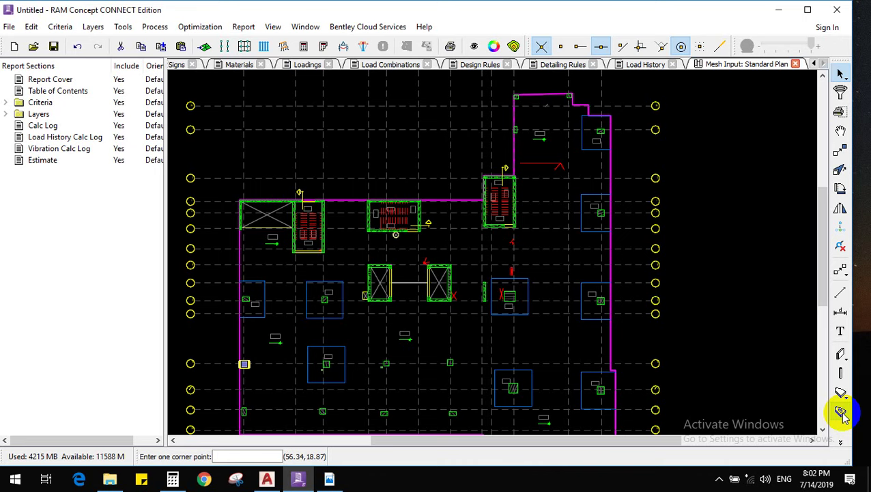
Open the default slab opening properties
double_click(842, 412)
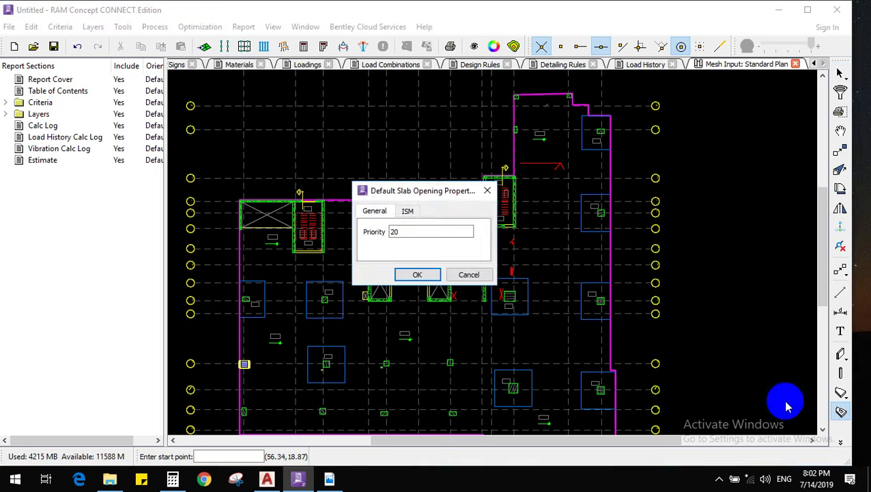
Review the priority in the default slab opening properties and accept the dialog
left_click(465, 279)
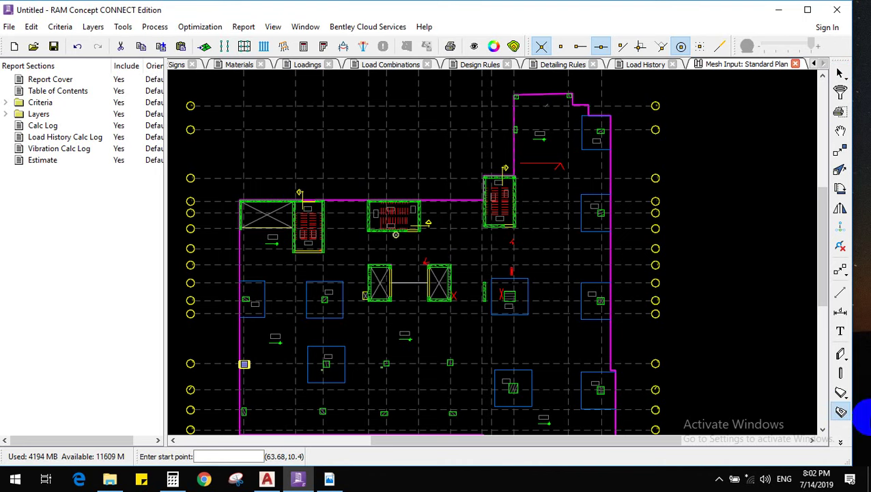
double_click(844, 413)
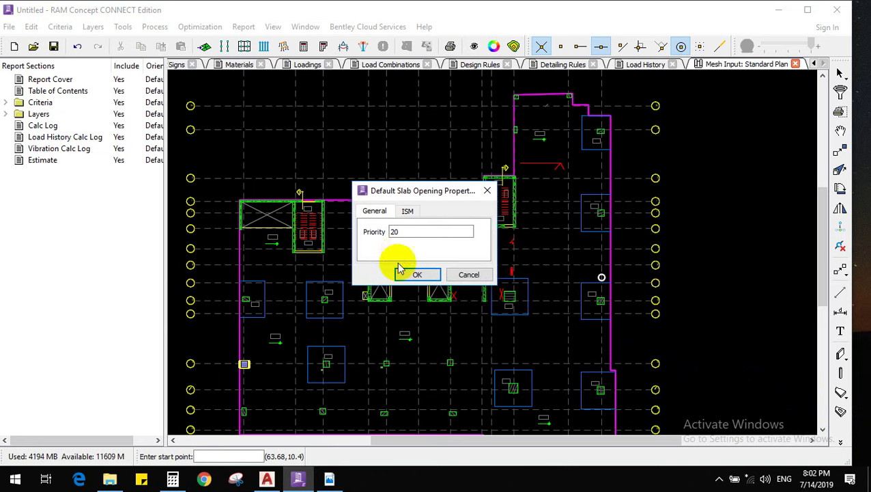
left_click(419, 274)
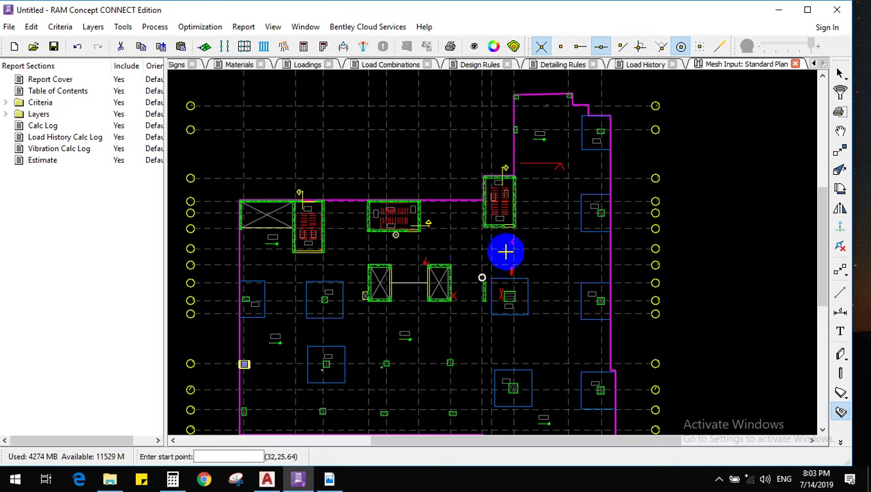
Set the default slab area properties to concrete mix 40 fcu and thickness 300 mm
double_click(841, 392)
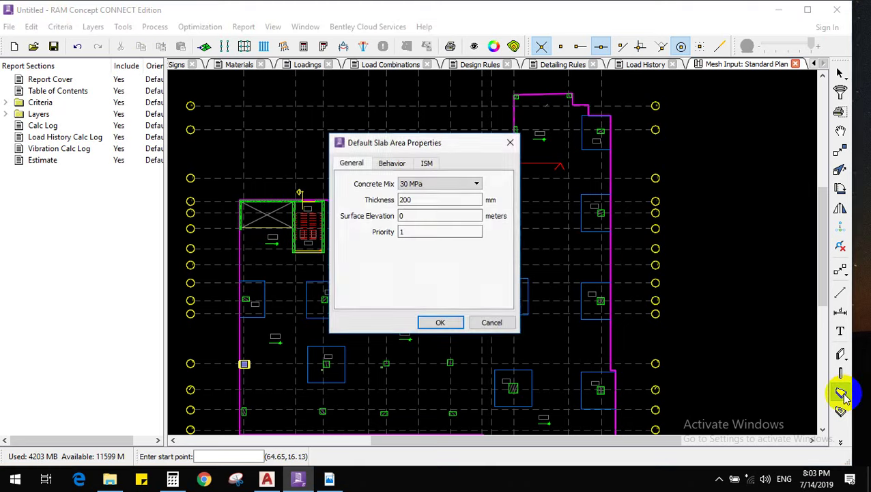
left_click(451, 188)
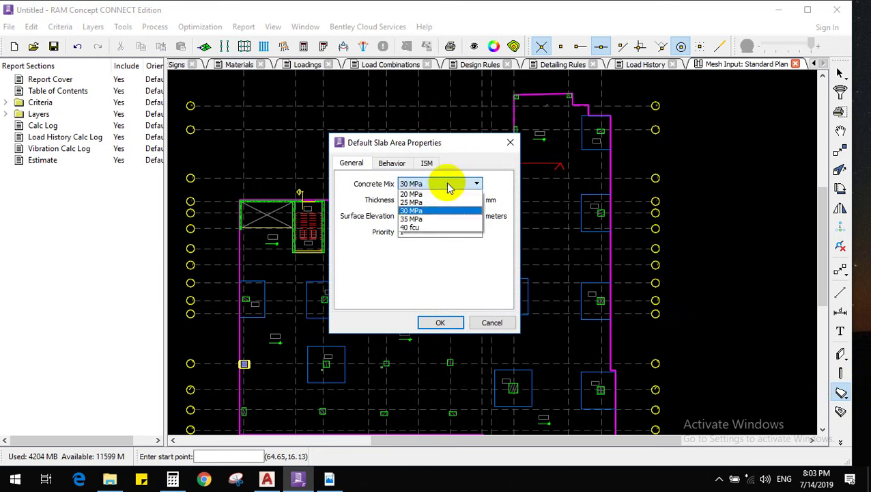
left_click(437, 228)
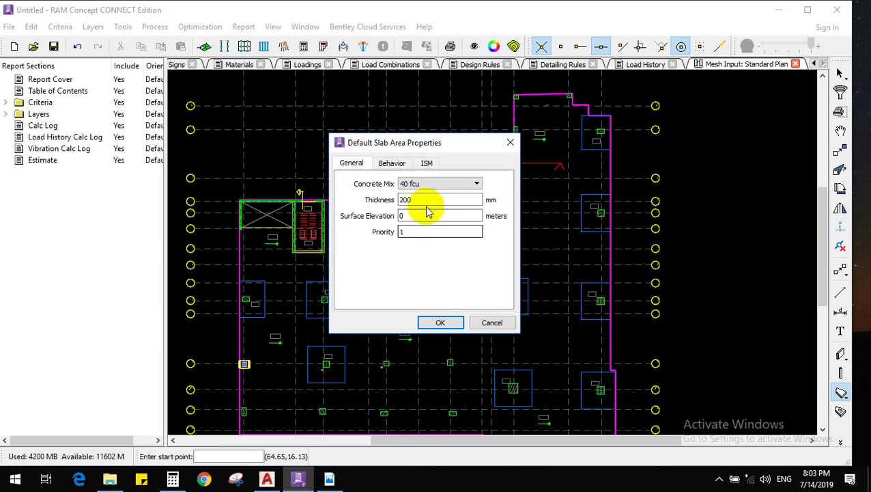
double_click(424, 199)
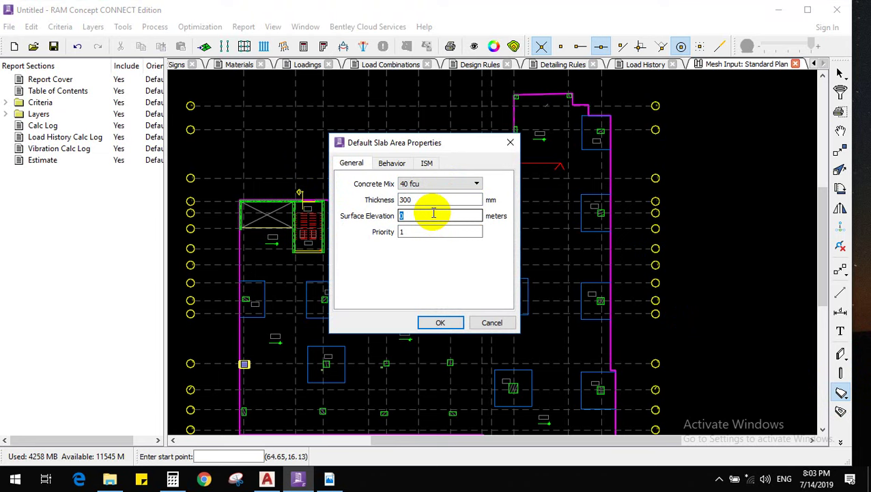
double_click(402, 233)
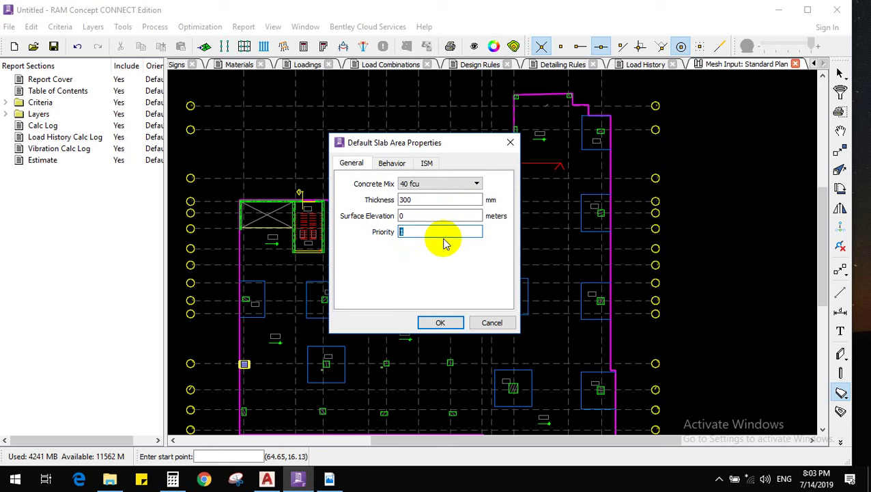
left_click(437, 322)
Start a slab area at the plan's lower-right corner (46.78, -1.741) and trace up to the jog in the right edge
scroll(509, 181, "down", 2)
scroll(566, 352, "up", 5)
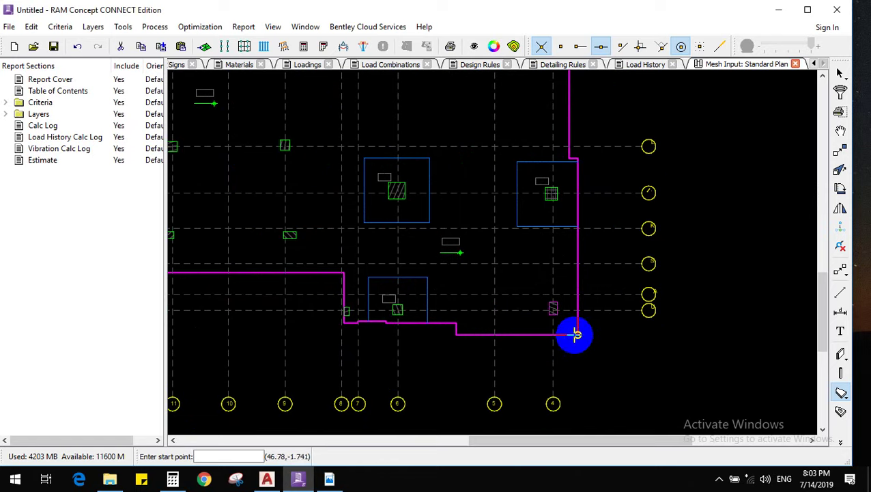
scroll(578, 259, "down", 3)
scroll(574, 298, "up", 5)
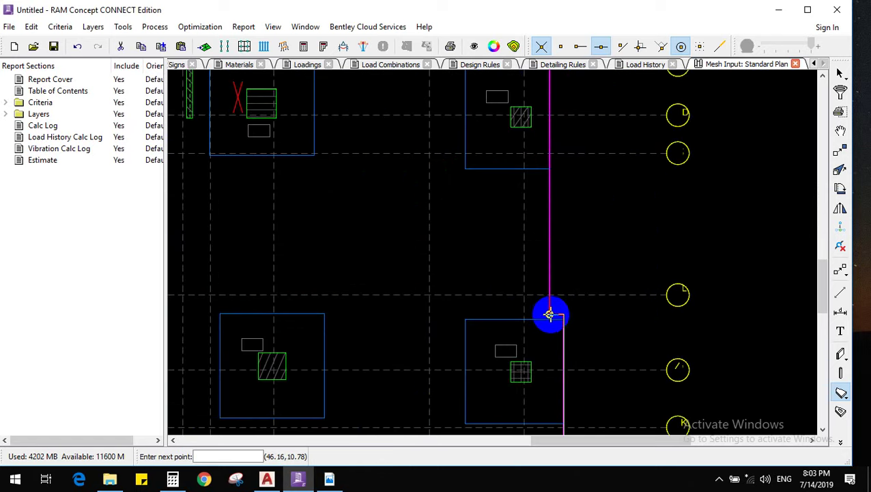
left_click(551, 314)
Continue the slab outline up the right edge and through the stepped upper-right corner of the plan
scroll(532, 382, "down", 1)
scroll(532, 382, "down", 2)
scroll(543, 184, "up", 5)
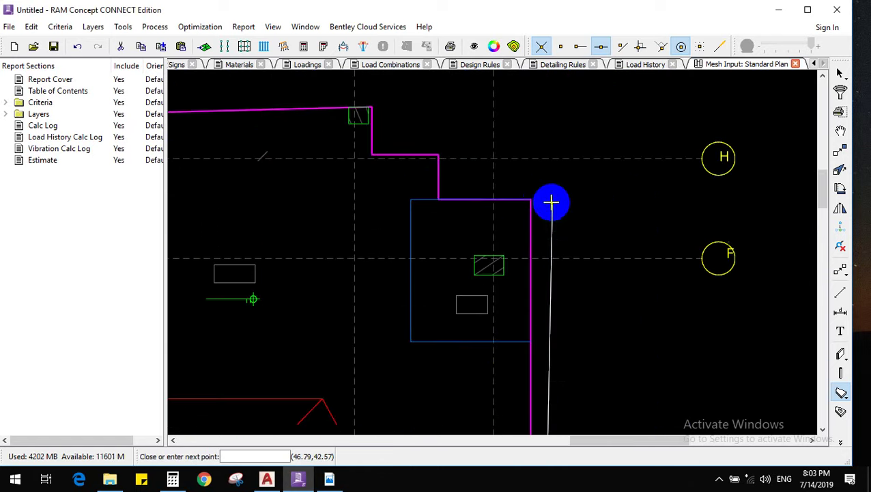
left_click(532, 198)
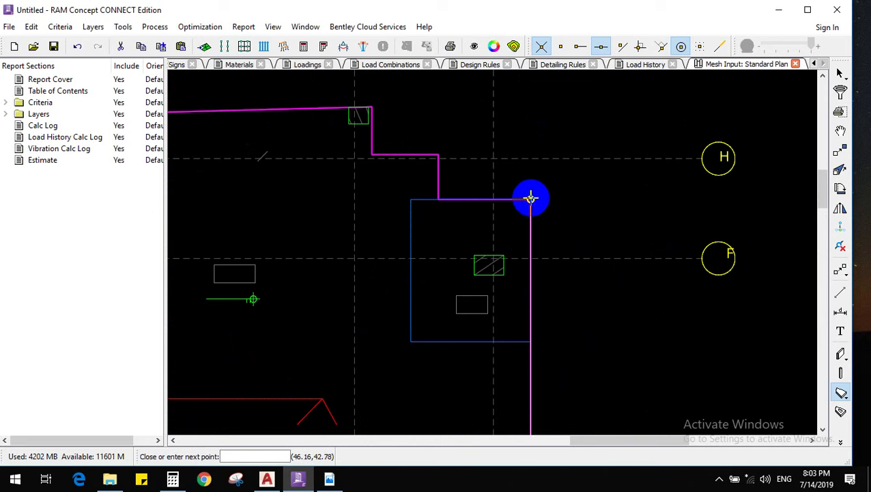
left_click(438, 198)
left_click(437, 154)
left_click(375, 154)
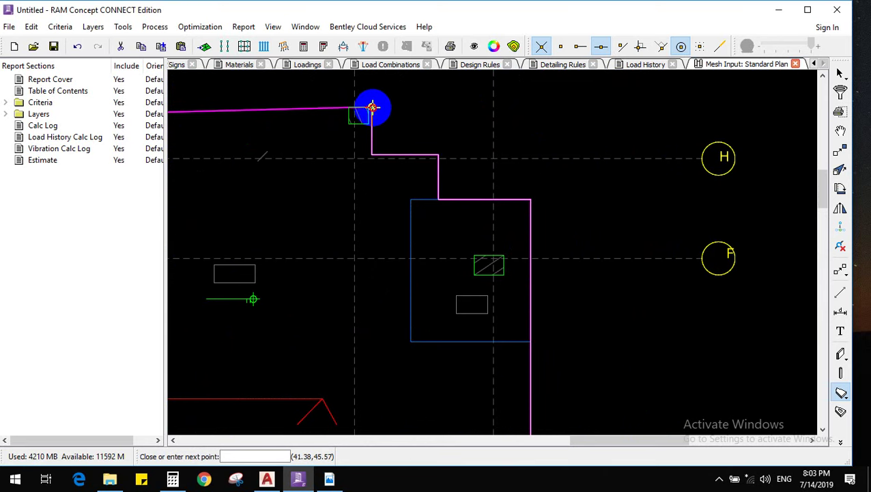
Extend the slab outline along the sloping top edge, down to the upper-right stair core, and around its outer left corner
scroll(575, 148, "down", 3)
scroll(431, 150, "up", 5)
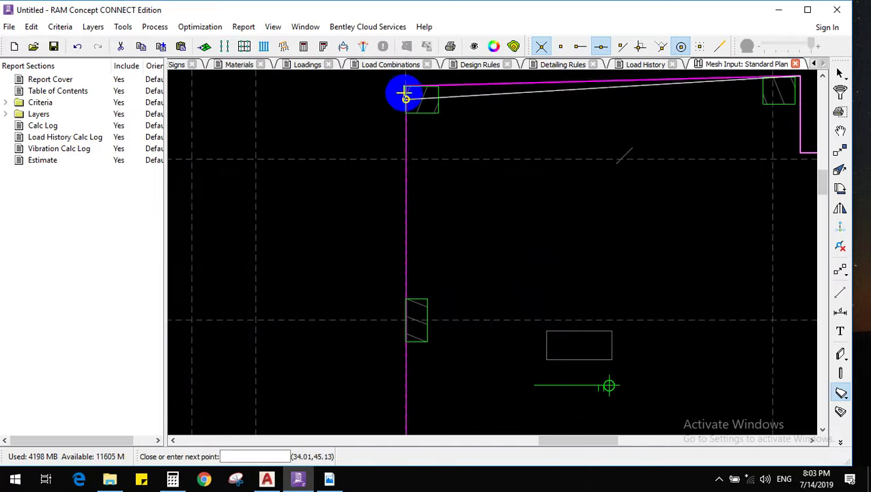
scroll(405, 85, "down", 3)
scroll(381, 255, "up", 5)
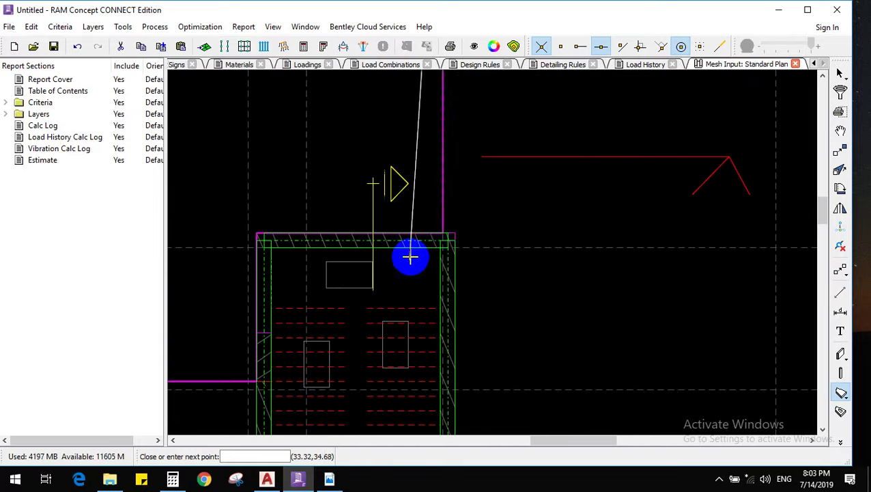
left_click(258, 233)
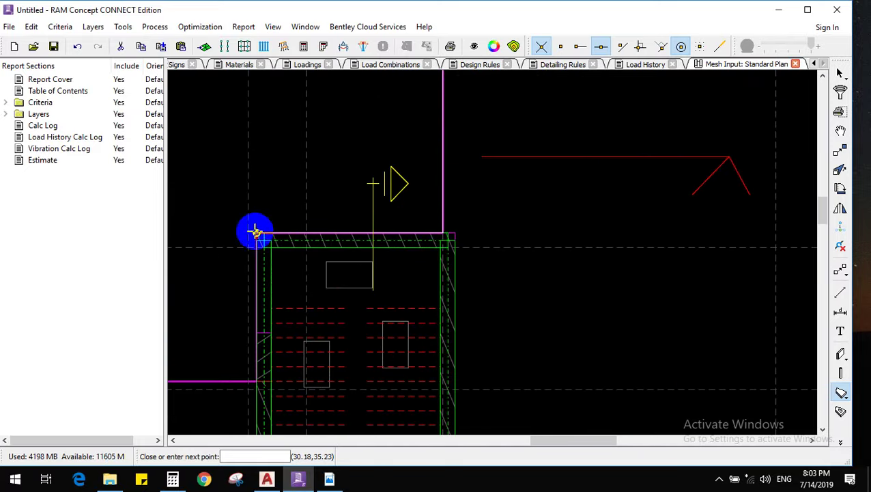
scroll(324, 219, "down", 1)
scroll(280, 314, "down", 1)
scroll(301, 311, "up", 3)
left_click(301, 311)
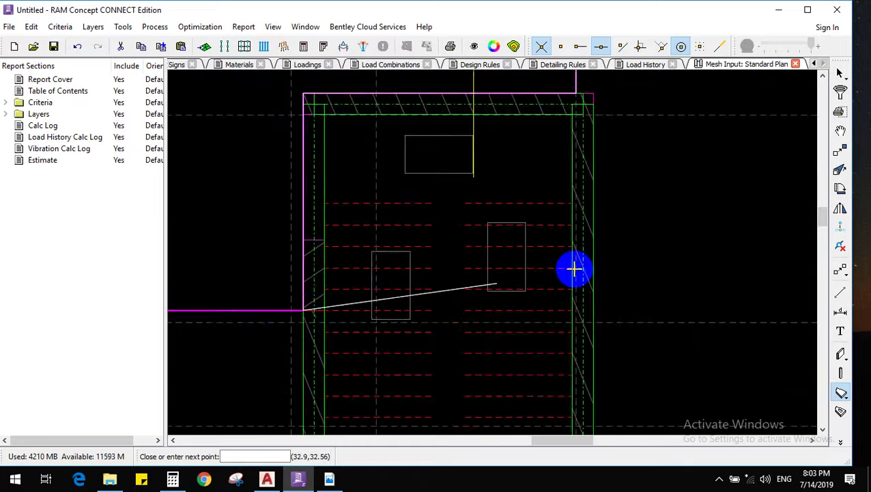
Extend the slab outline along the long upper edge to the plan's upper-left corner, then down to its lower-left corner
scroll(706, 221, "down", 5)
scroll(607, 253, "down", 2)
scroll(319, 241, "up", 6)
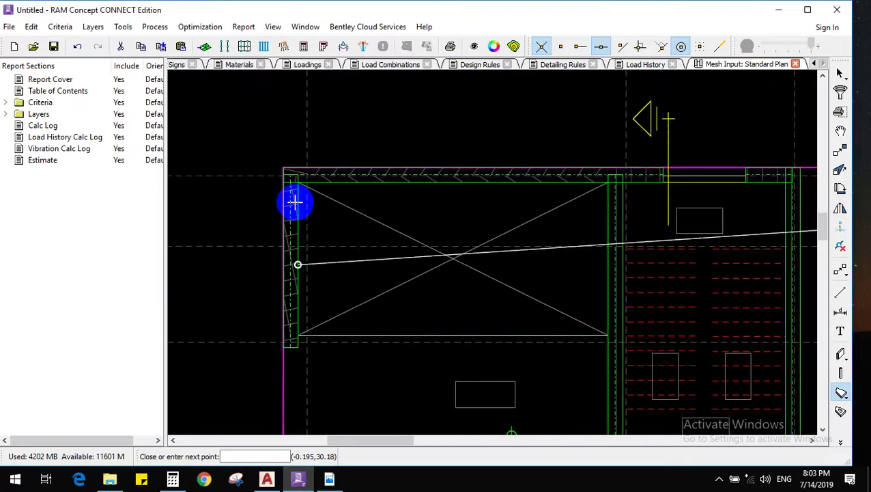
left_click(286, 164)
scroll(342, 181, "down", 5)
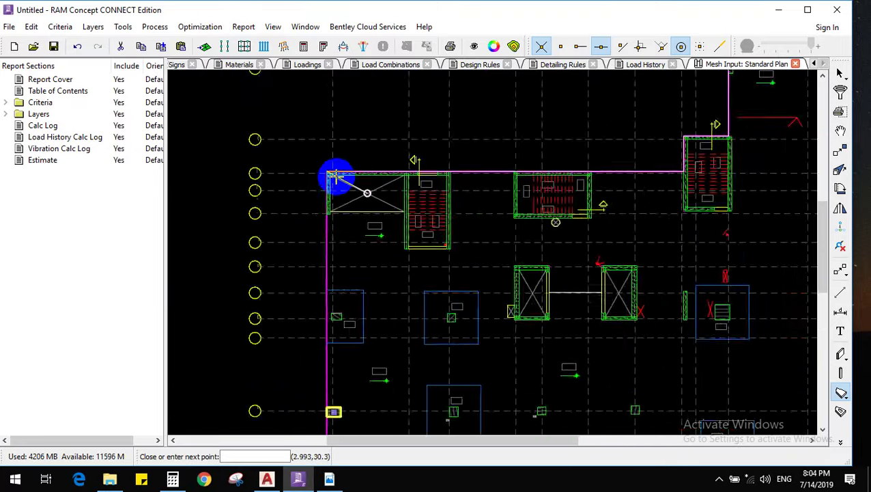
scroll(335, 362, "up", 3)
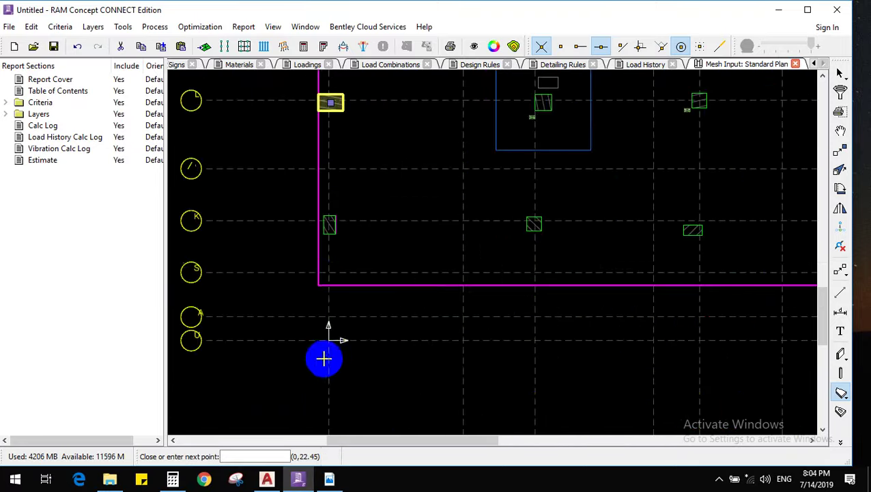
left_click(317, 286)
Trace the slab outline along the bottom edge and down the offset to the start of the small recess
scroll(239, 267, "down", 2)
scroll(328, 273, "down", 2)
scroll(408, 313, "up", 5)
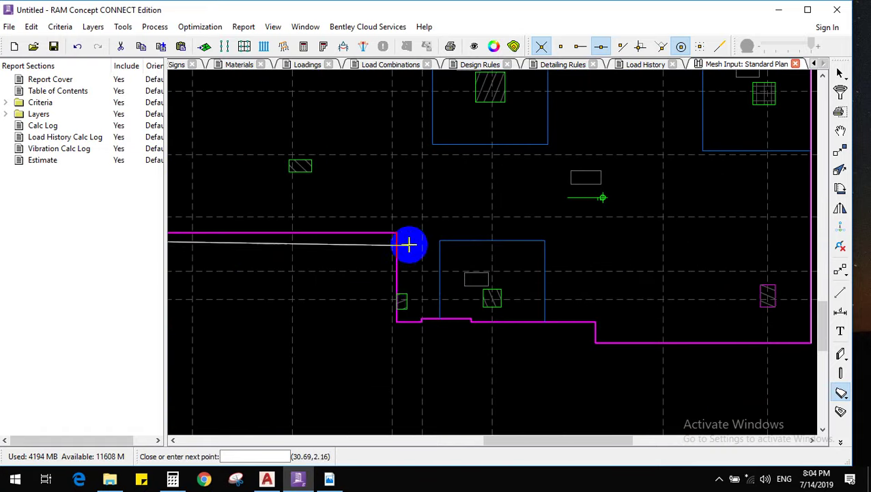
left_click(397, 233)
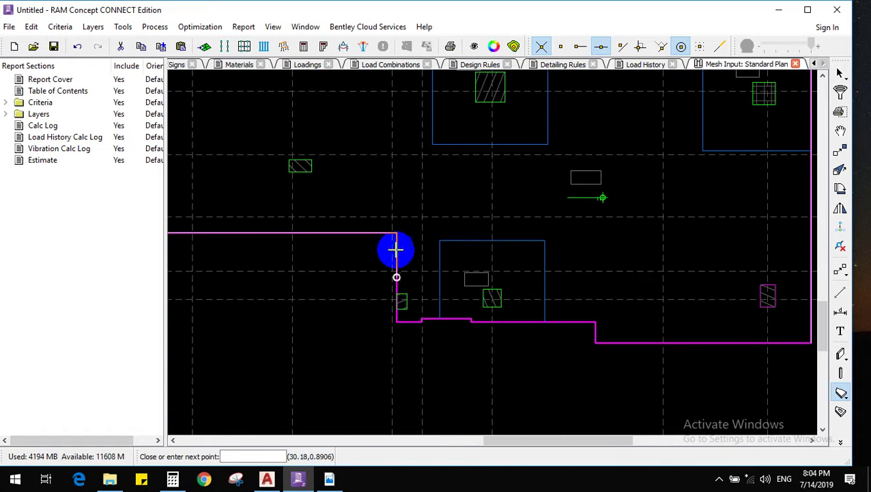
left_click(416, 322)
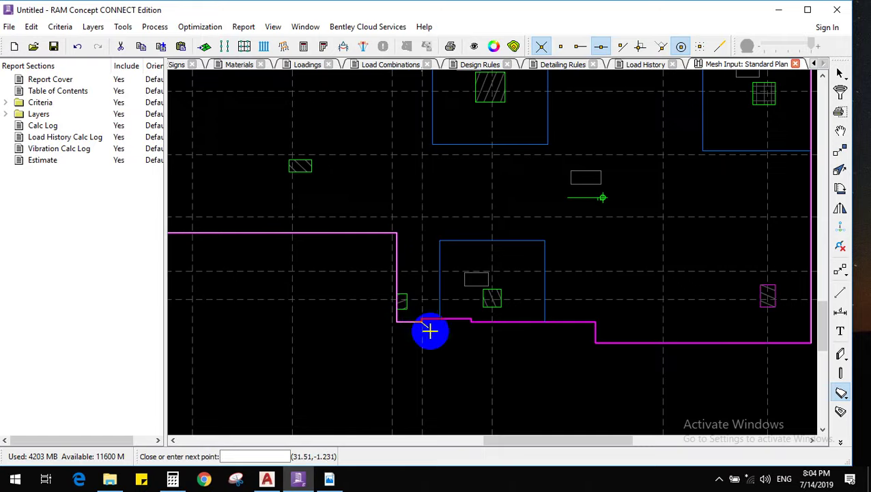
Trace the slab outline up into the shallow recess in the bottom edge and across to its far corner
scroll(430, 330, "up", 3)
scroll(424, 328, "up", 3)
scroll(307, 303, "down", 2)
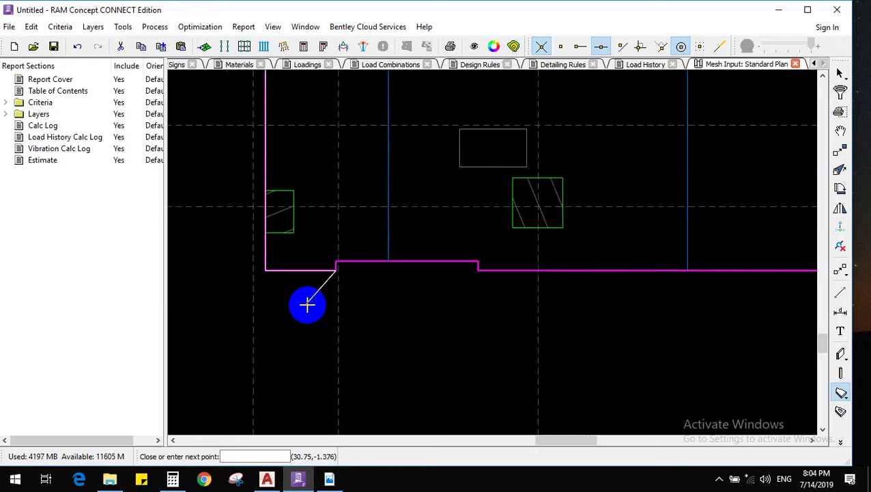
scroll(341, 286, "up", 1)
scroll(317, 289, "down", 2)
scroll(311, 265, "up", 3)
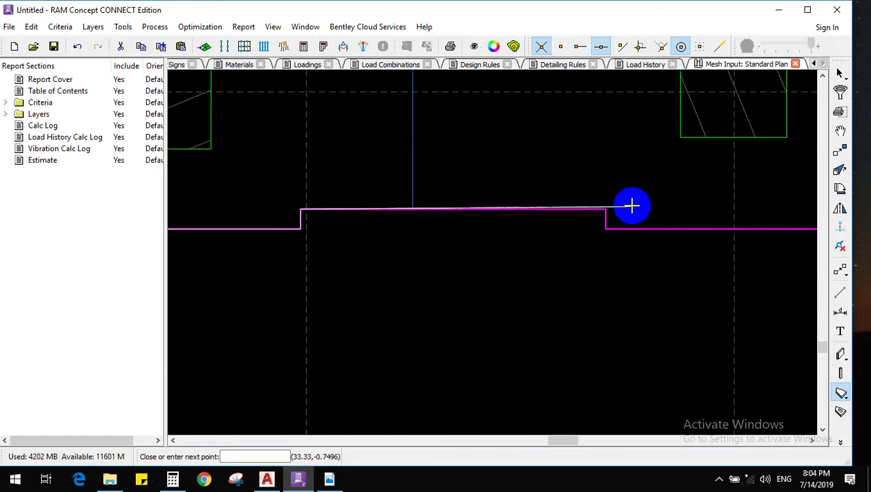
left_click(605, 208)
Trace the remaining bottom edge and its last step, close the slab outline at its starting corner, and deselect the slab
scroll(424, 307, "down", 2)
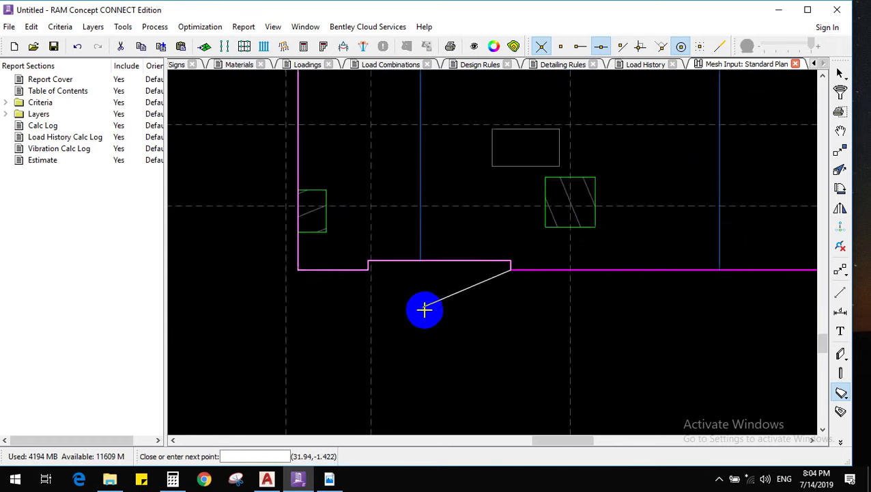
scroll(573, 307, "down", 1)
scroll(728, 308, "up", 1)
left_click(591, 276)
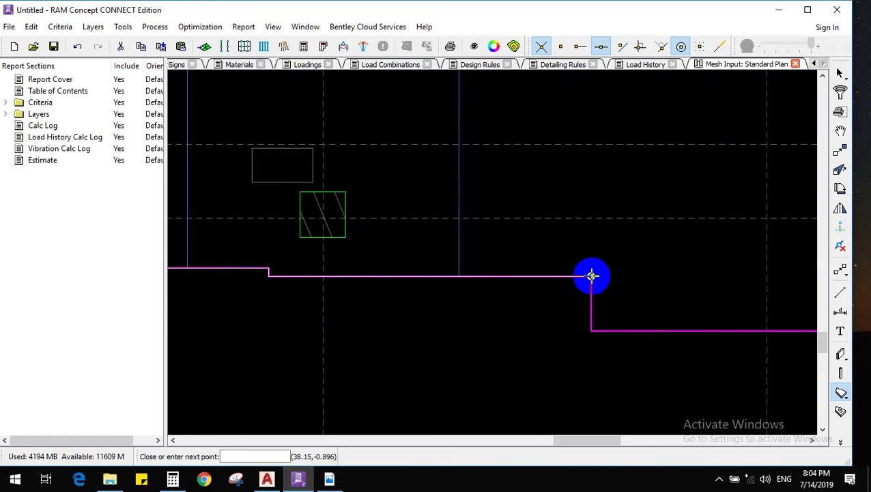
left_click(591, 330)
scroll(424, 274, "down", 2)
scroll(638, 282, "up", 3)
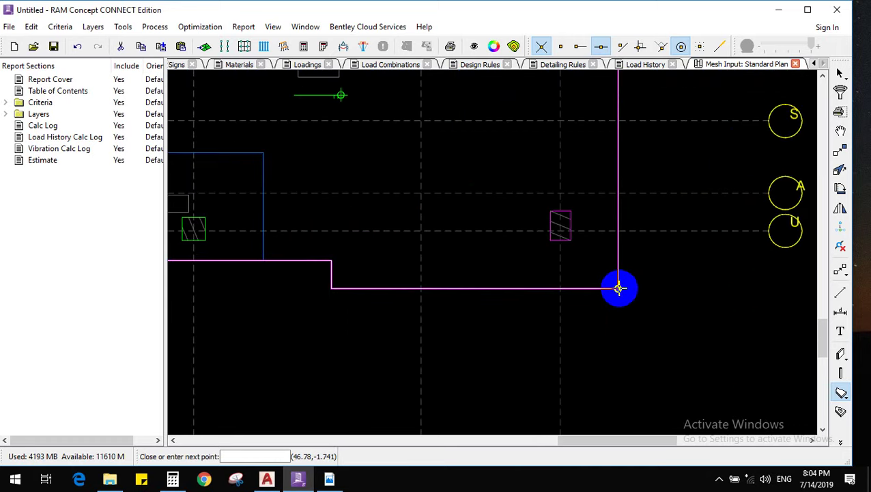
left_click(618, 288)
scroll(642, 328, "down", 3)
left_click(840, 74)
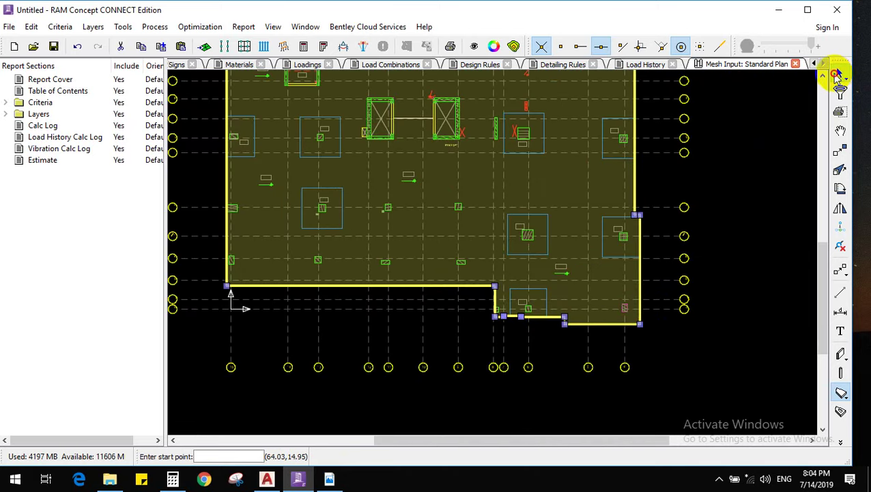
left_click(678, 378)
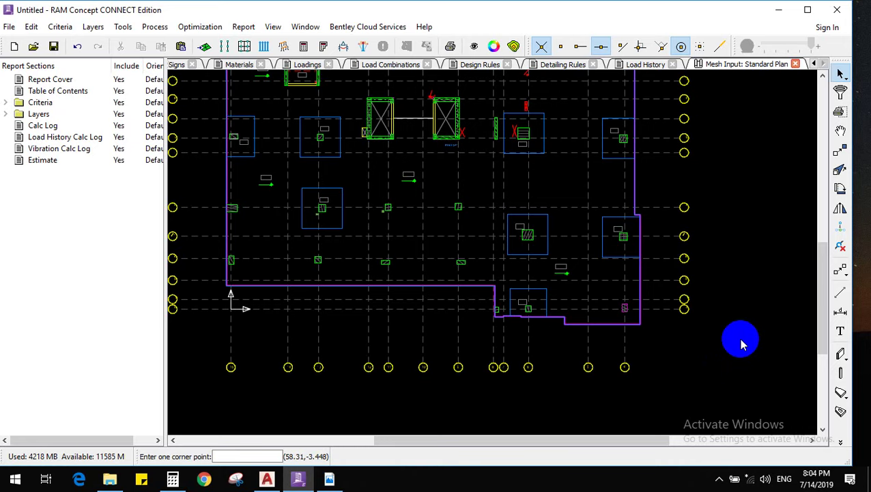
Inspect the slab boundary along the plan's right and left edges, including the edge column inside the blue drop panel outline
scroll(653, 237, "up", 5)
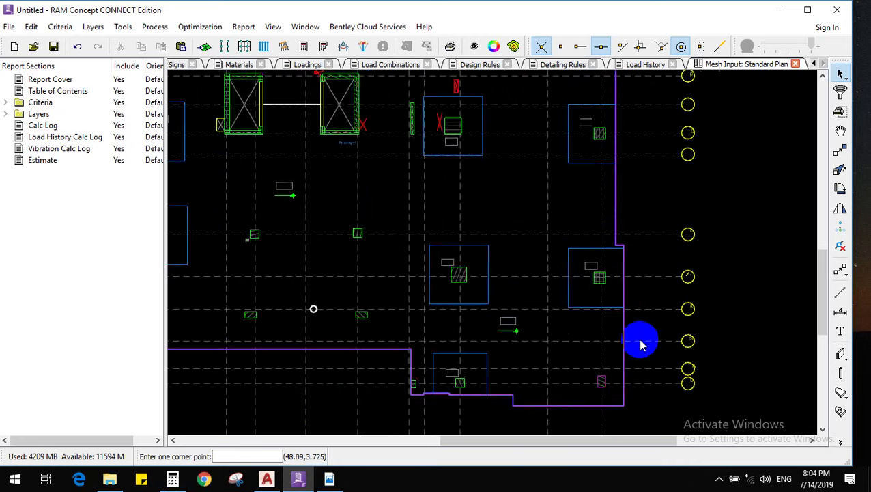
scroll(611, 290, "down", 5)
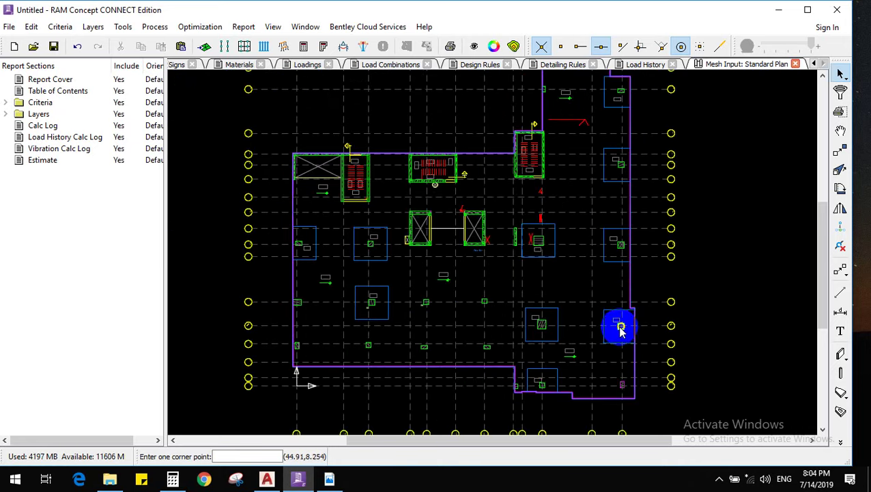
scroll(531, 292, "down", 2)
scroll(368, 288, "up", 6)
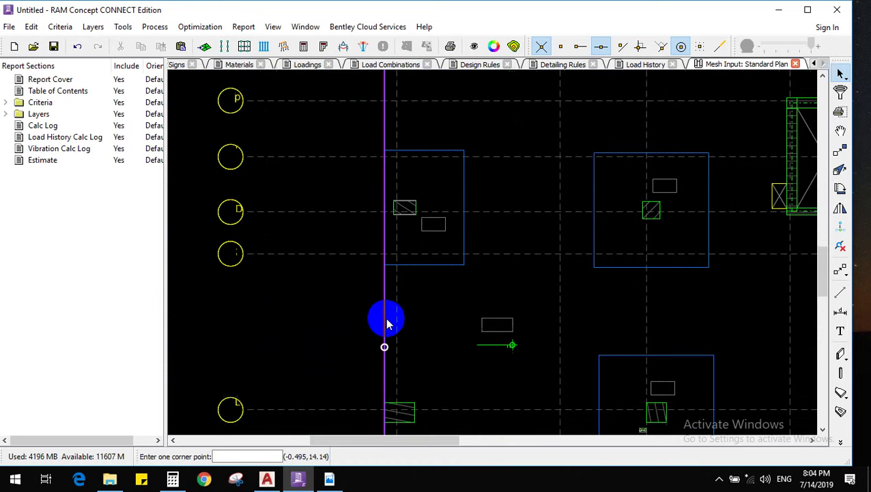
scroll(409, 225, "up", 2)
scroll(418, 230, "down", 3)
scroll(420, 295, "up", 1)
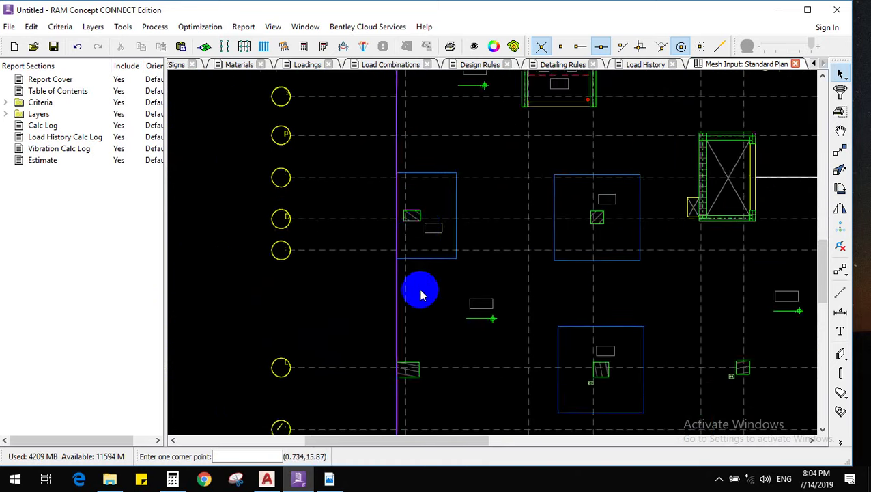
scroll(430, 192, "up", 1)
scroll(414, 197, "up", 1)
scroll(402, 212, "up", 3)
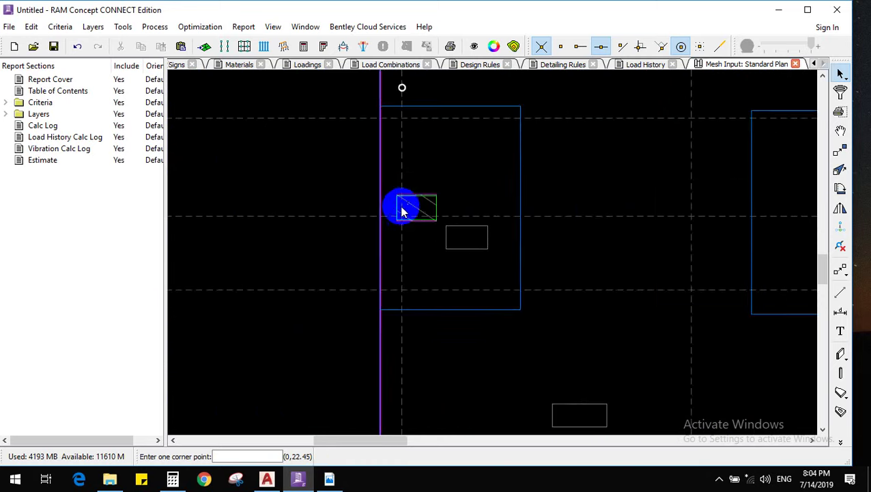
Set the width of the column inside the drop panel on the plan's left edge to 0.6 m
scroll(402, 211, "up", 2)
scroll(385, 216, "up", 2)
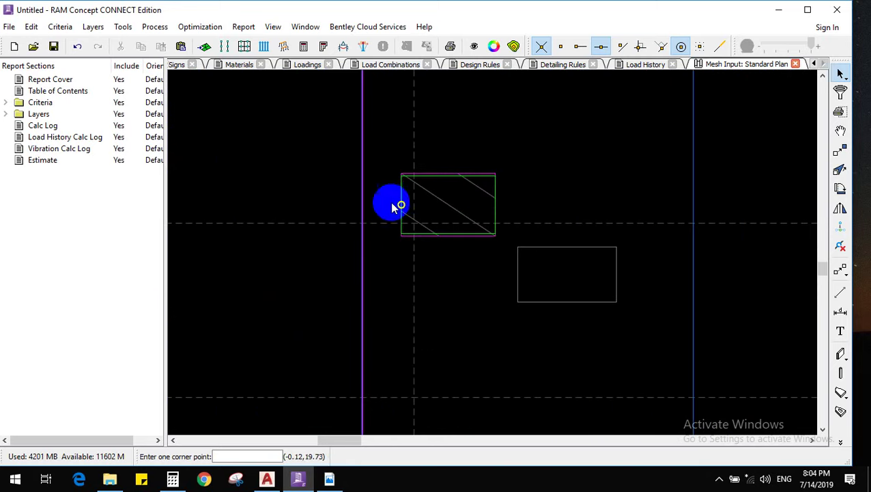
scroll(445, 194, "down", 3)
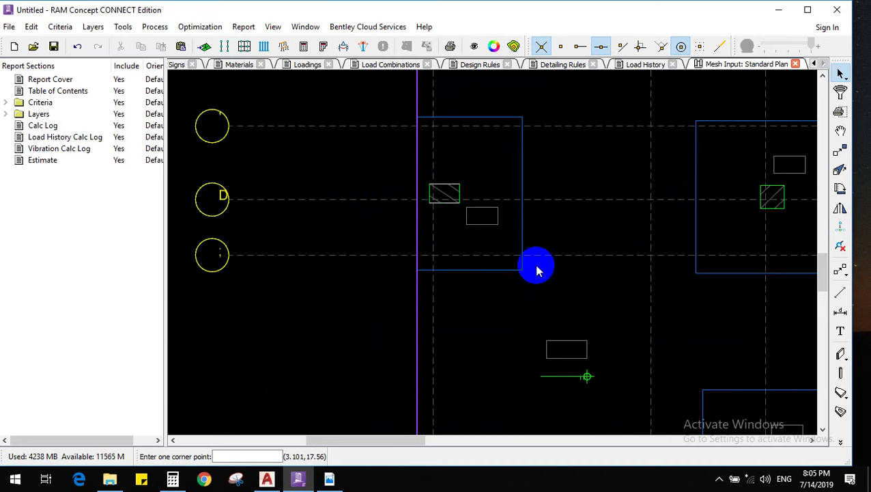
scroll(536, 235, "up", 4)
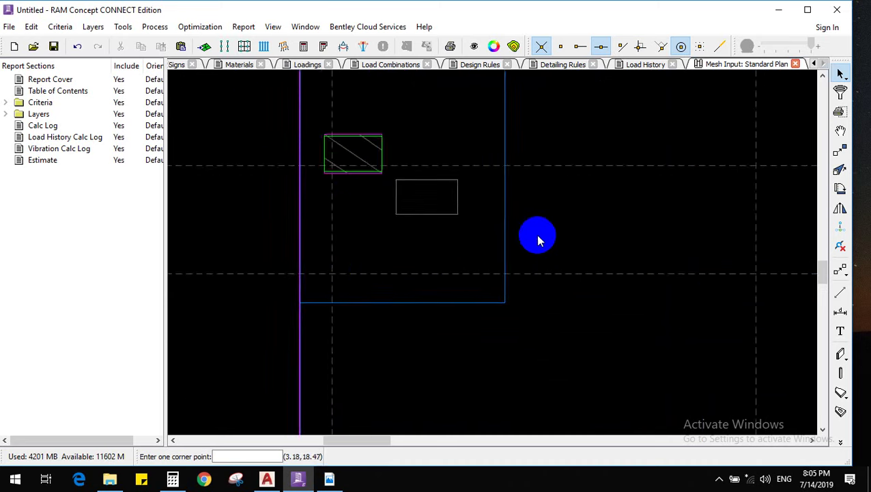
scroll(376, 214, "down", 2)
left_click(396, 224)
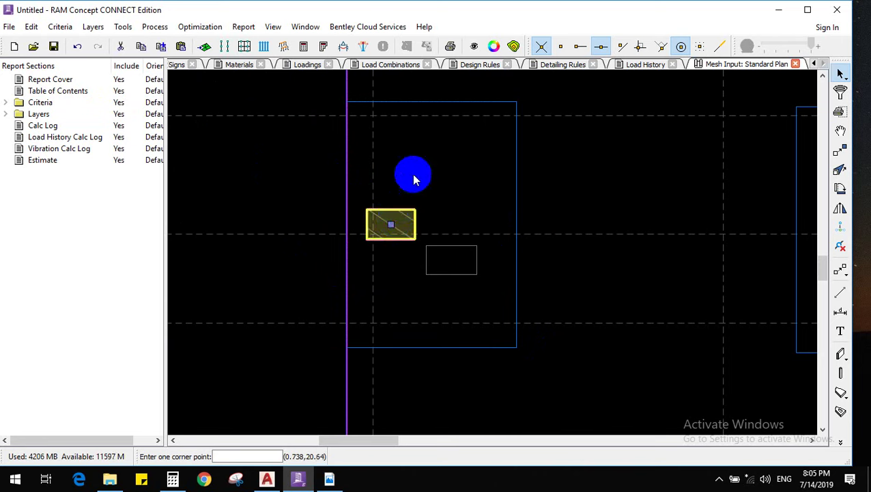
right_click(413, 175)
left_click(444, 179)
left_click(430, 212)
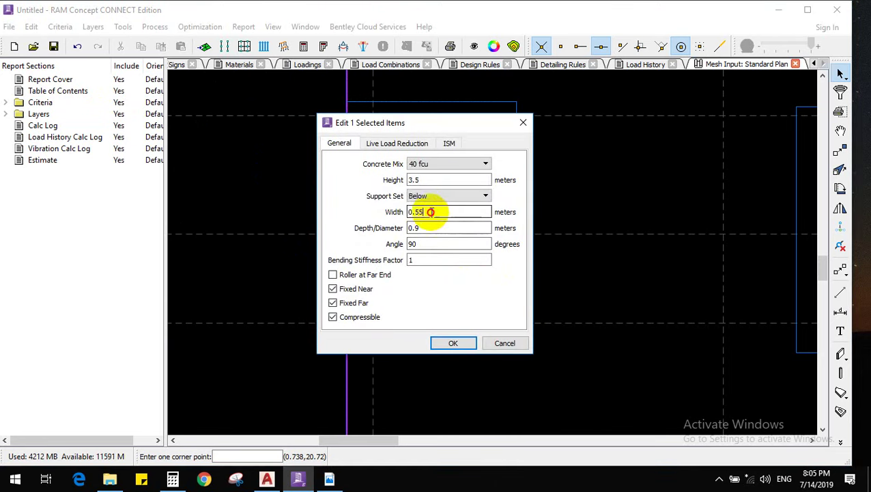
type("6")
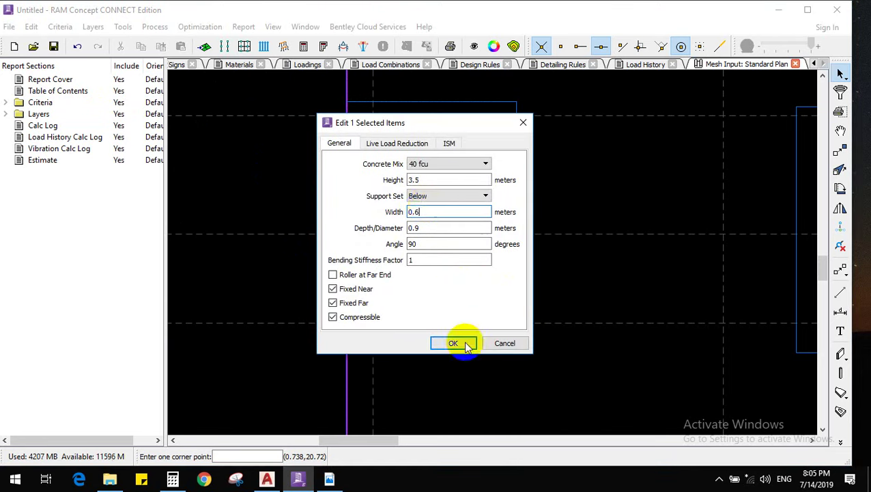
left_click(453, 343)
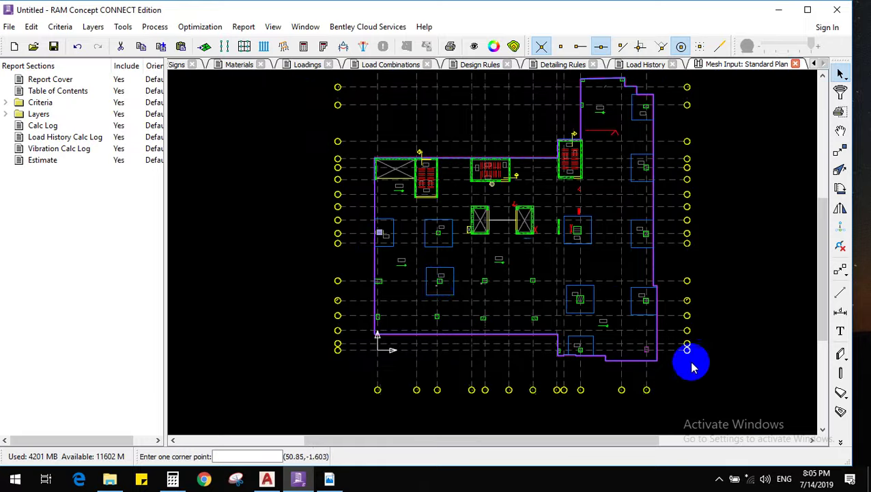
Place a column at the centre of the hatched column outline near the slab's lower right corner
scroll(609, 347, "up", 10)
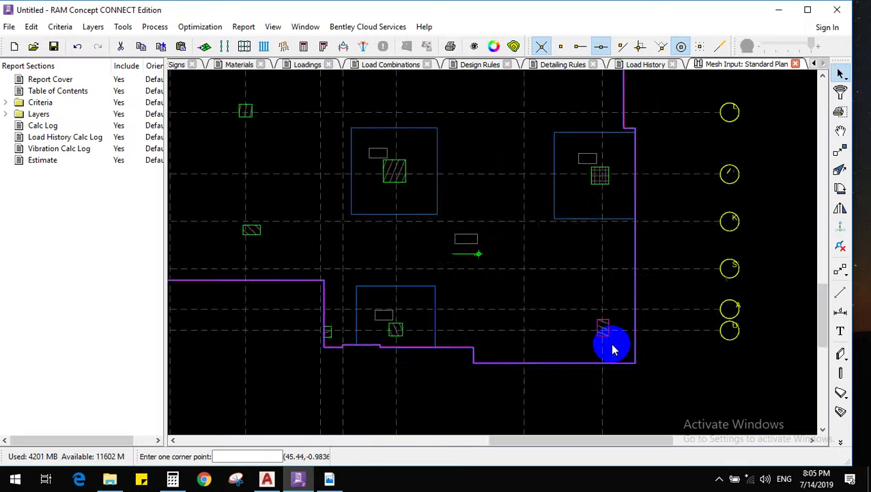
left_click(841, 373)
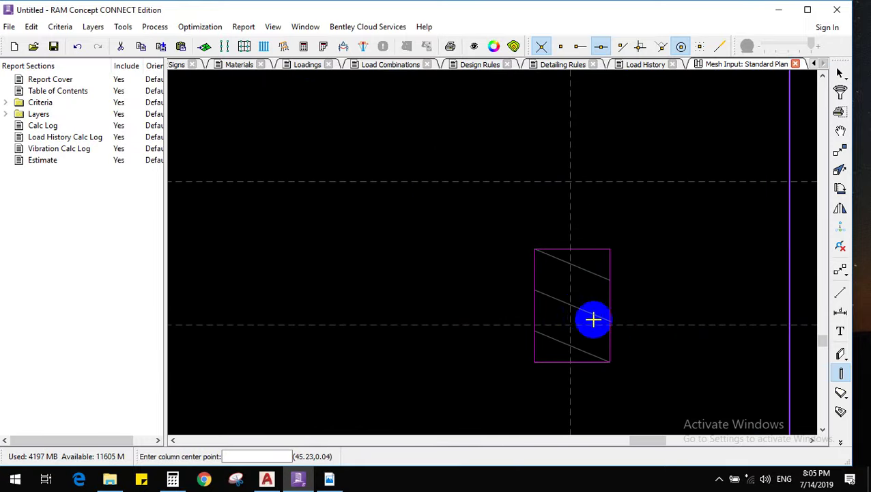
left_click(573, 306)
Set the new corner column's depth to 0.9 m and its width to 0.6 m
right_click(732, 197)
left_click(785, 202)
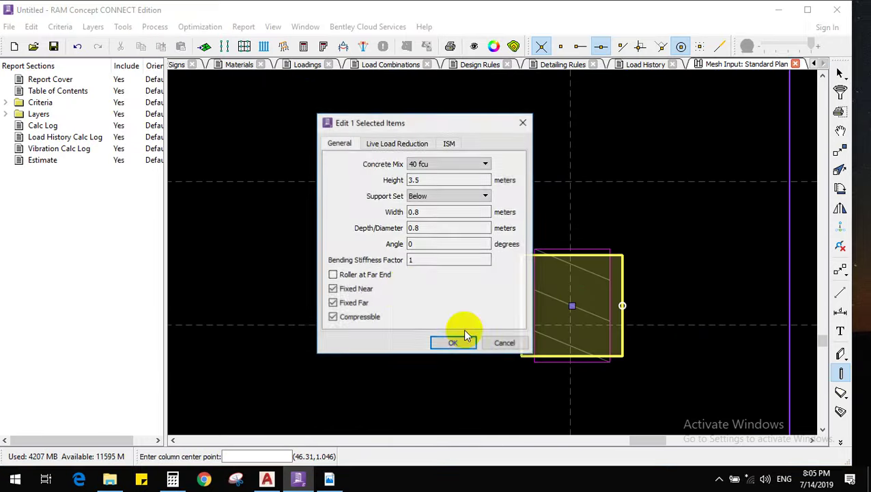
double_click(428, 227)
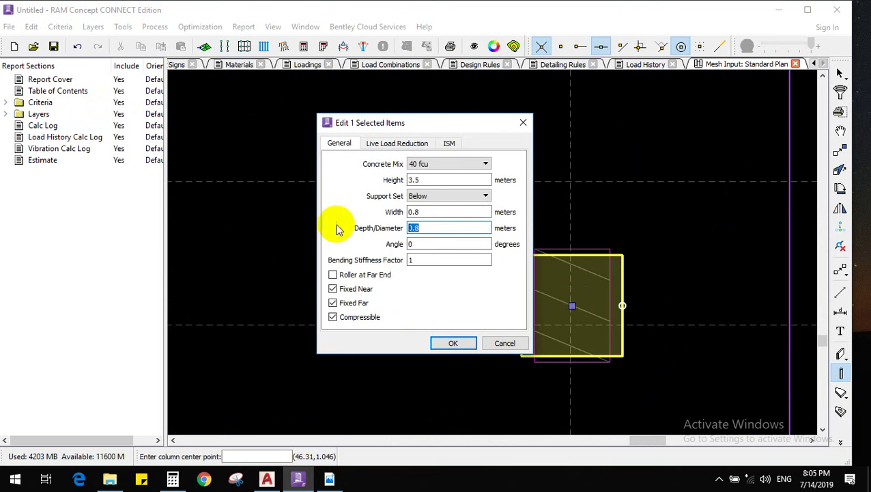
type(".9")
double_click(440, 213)
type(".6")
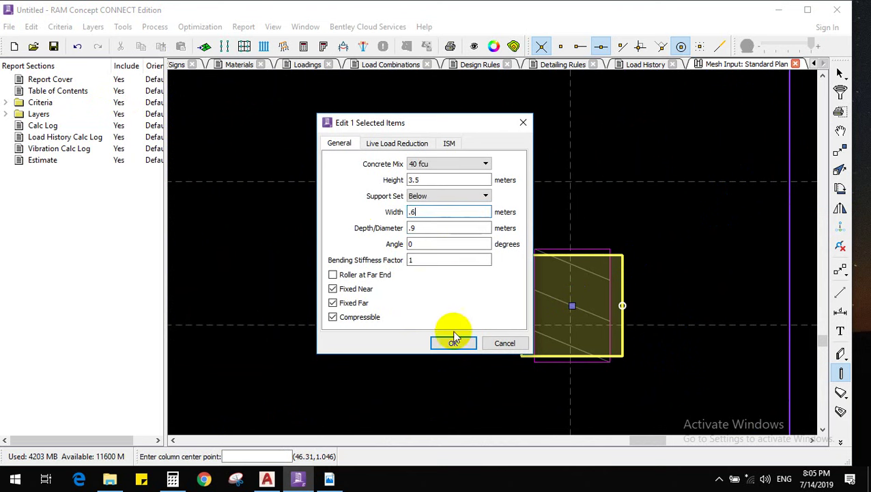
left_click(449, 342)
scroll(682, 352, "down", 5)
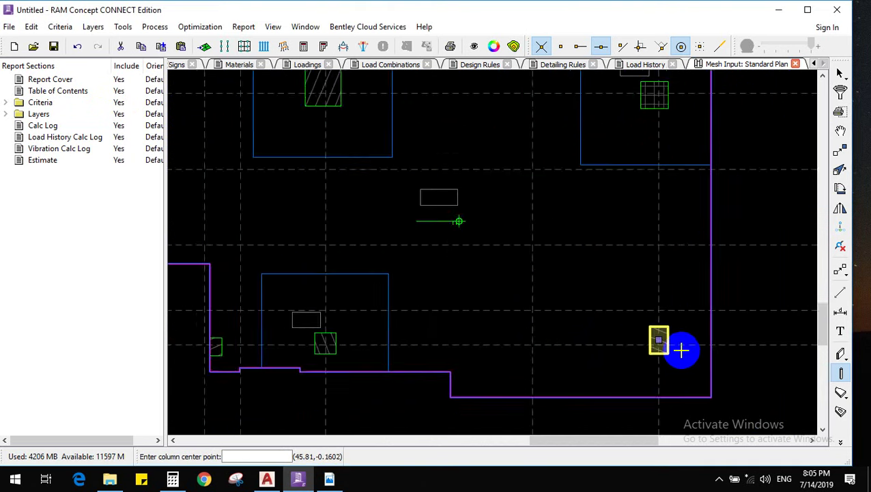
Select the main floor slab area and review its concrete mix, thickness, surface elevation and priority
left_click(840, 73)
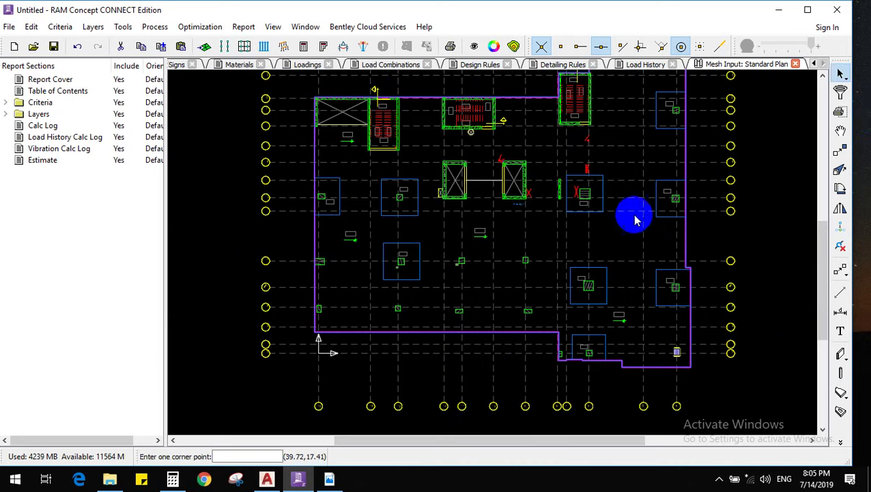
scroll(559, 234, "up", 2)
left_click(517, 245)
right_click(521, 246)
left_click(536, 249)
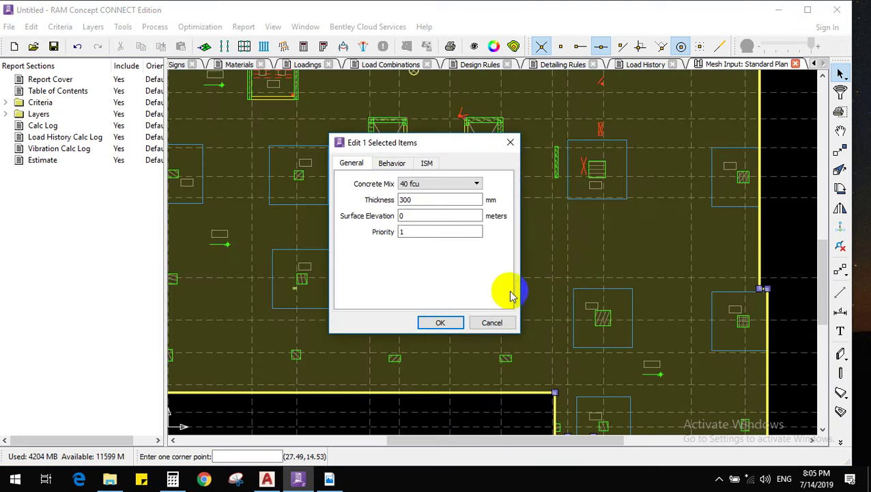
left_click(437, 320)
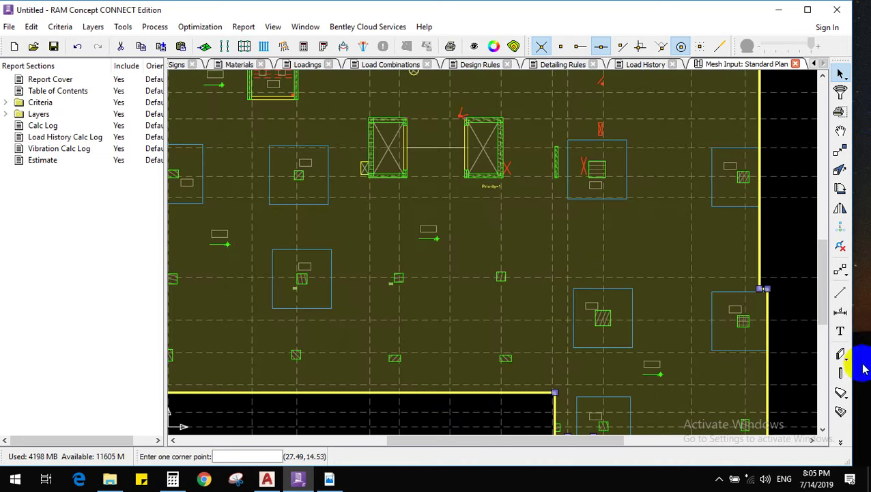
Draw a slab area over the blue drop panel outline around the large hatched column in the plan's lower right part
left_click(840, 392)
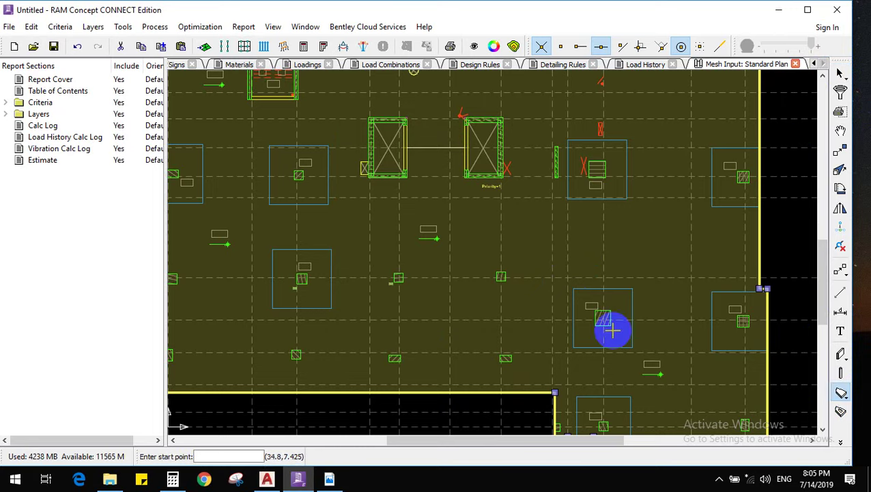
scroll(612, 327, "up", 2)
left_click(646, 273)
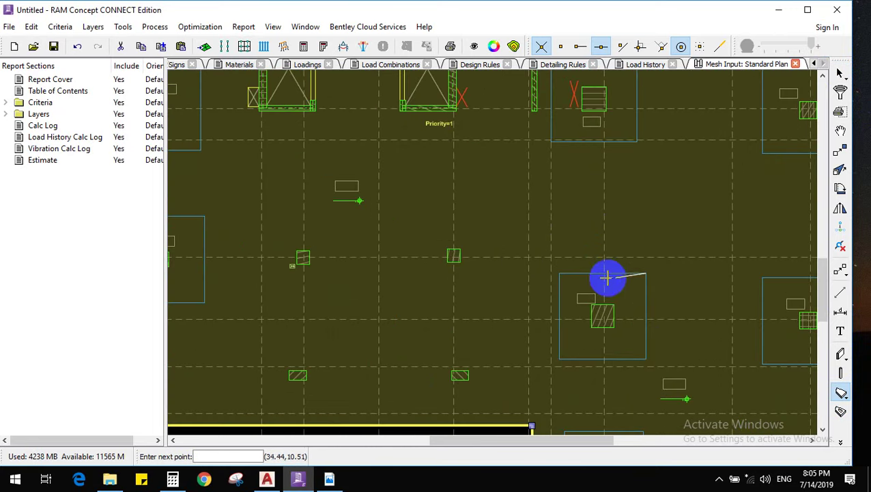
left_click(560, 273)
left_click(559, 358)
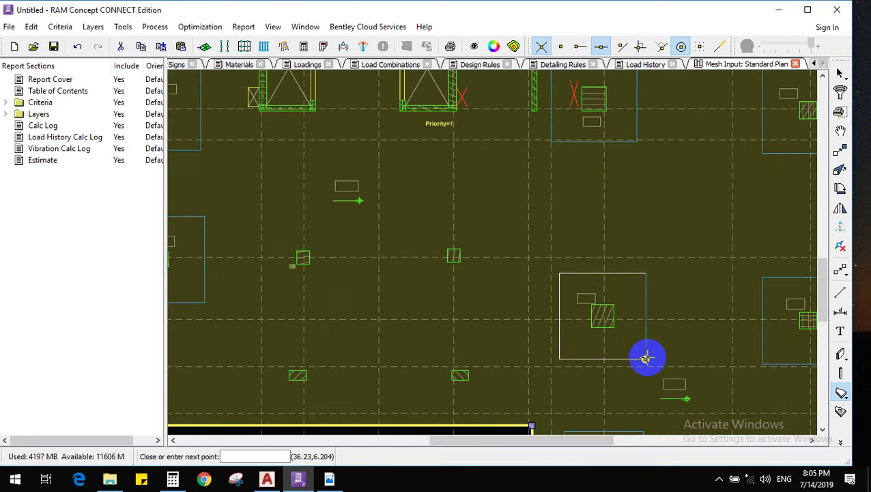
left_click(646, 316)
left_click(646, 273)
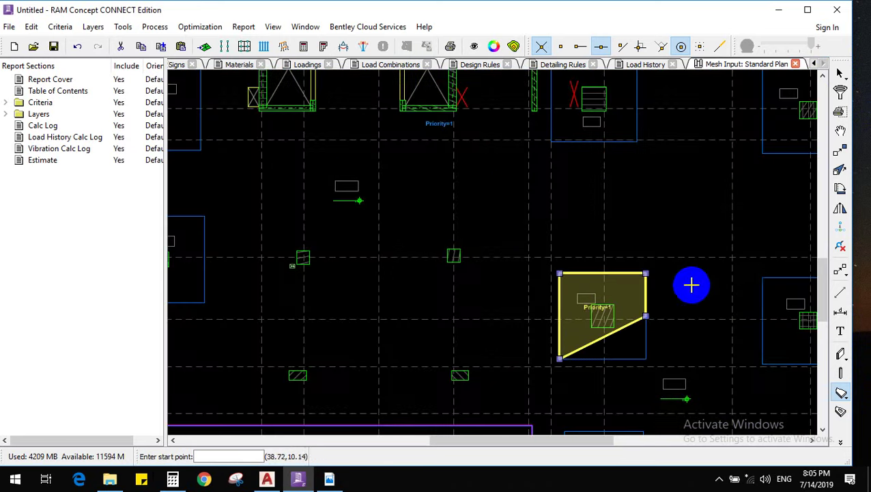
Stretch the misplaced vertex of the drop panel area to the outline's lower right corner and deselect the area
left_click(840, 169)
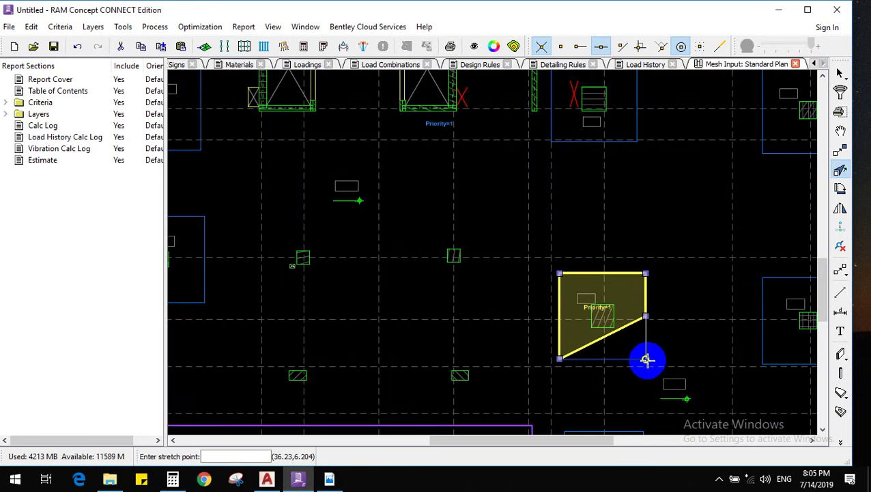
scroll(649, 355, "down", 5)
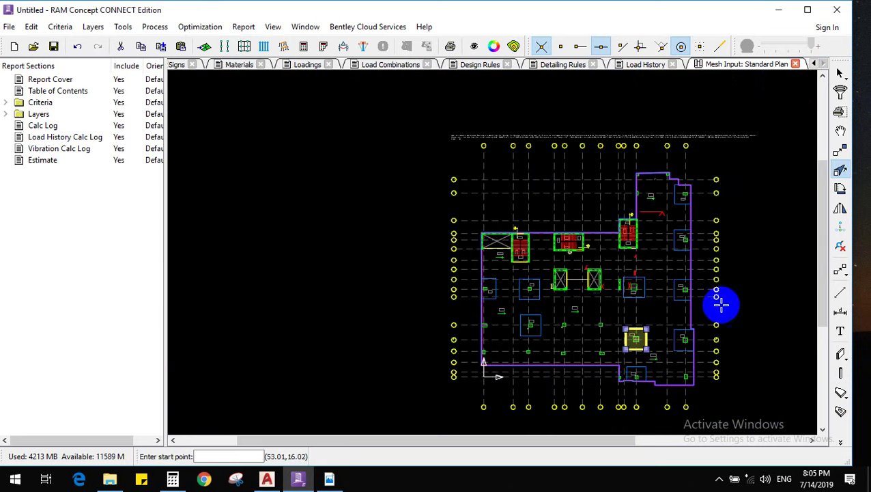
left_click(840, 73)
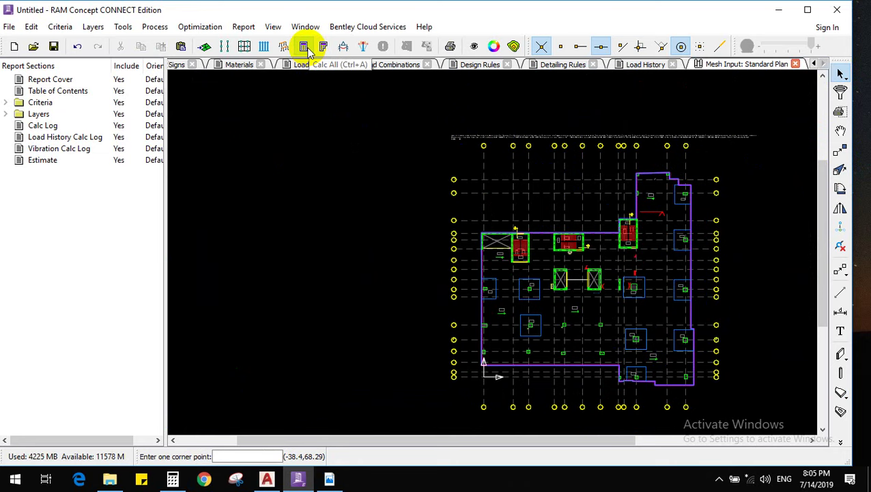
Generate the finite element mesh for the slab and continue past the analysis warnings
left_click(205, 48)
left_click(438, 238)
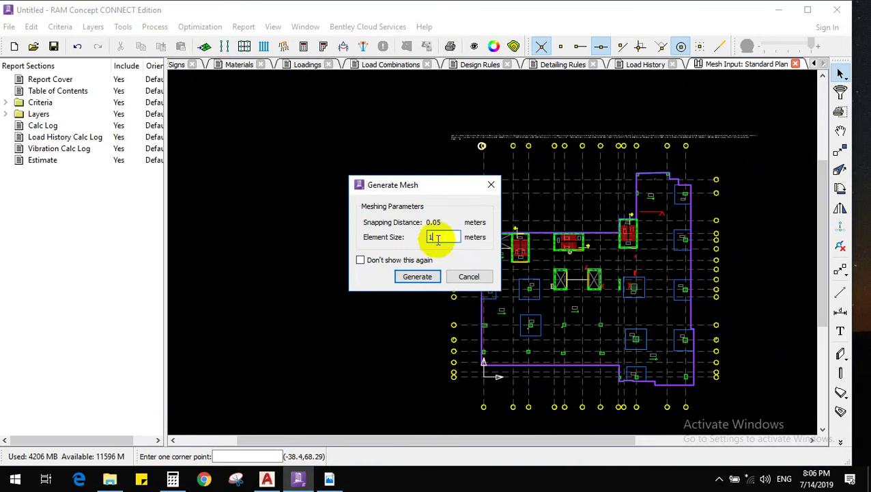
double_click(444, 239)
left_click(422, 280)
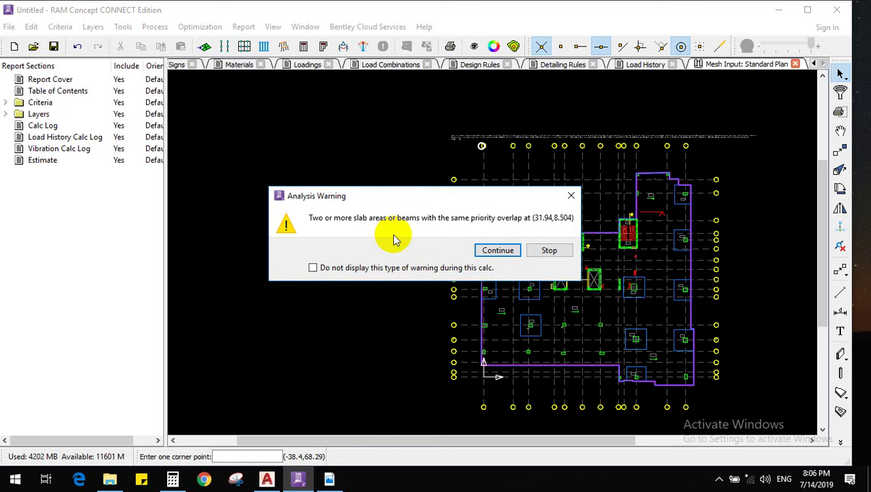
left_click(498, 252)
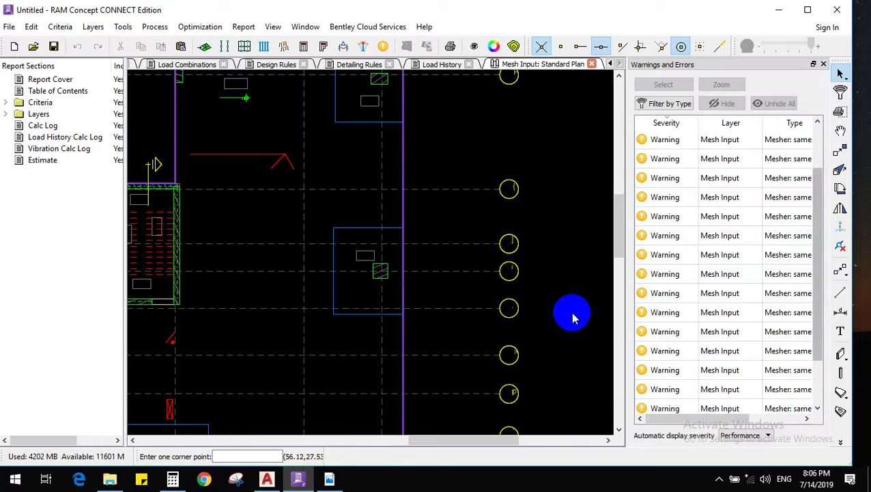
Set the priority of the drop panel slab area to 5
scroll(569, 314, "down", 5)
scroll(564, 383, "up", 6)
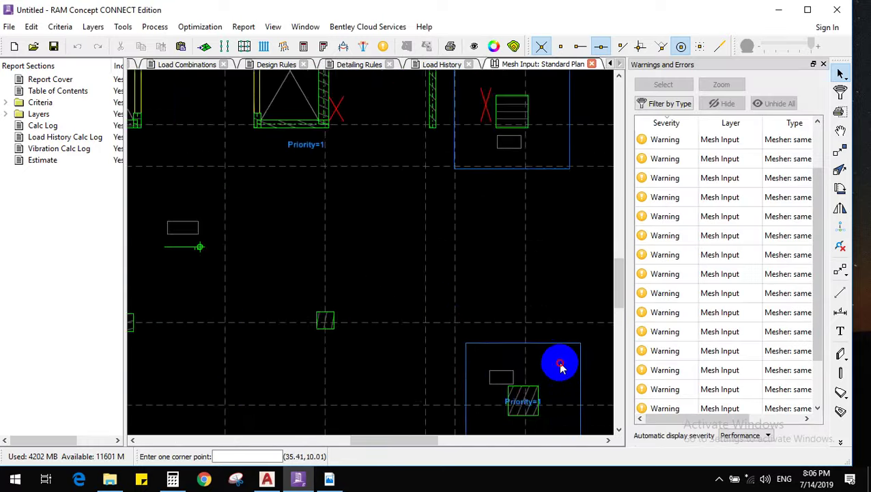
left_click(558, 363)
scroll(478, 293, "down", 2)
scroll(491, 300, "up", 1)
right_click(513, 315)
left_click(564, 323)
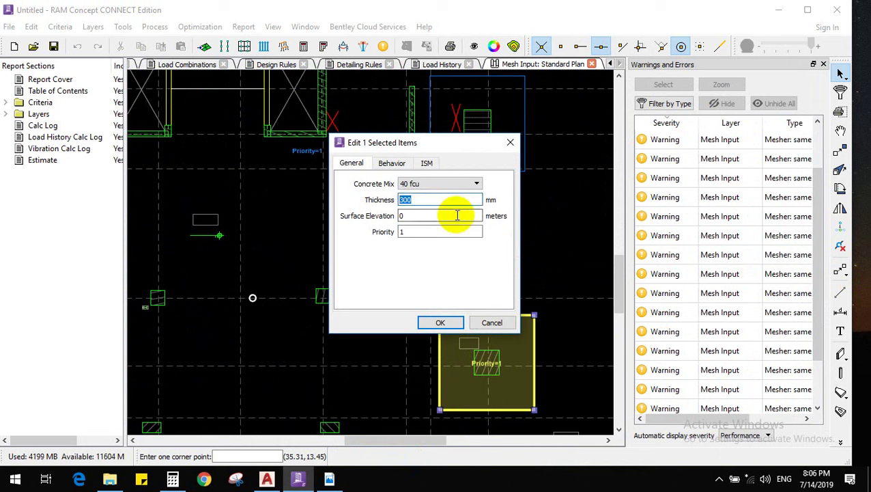
key("Tab")
key("Tab")
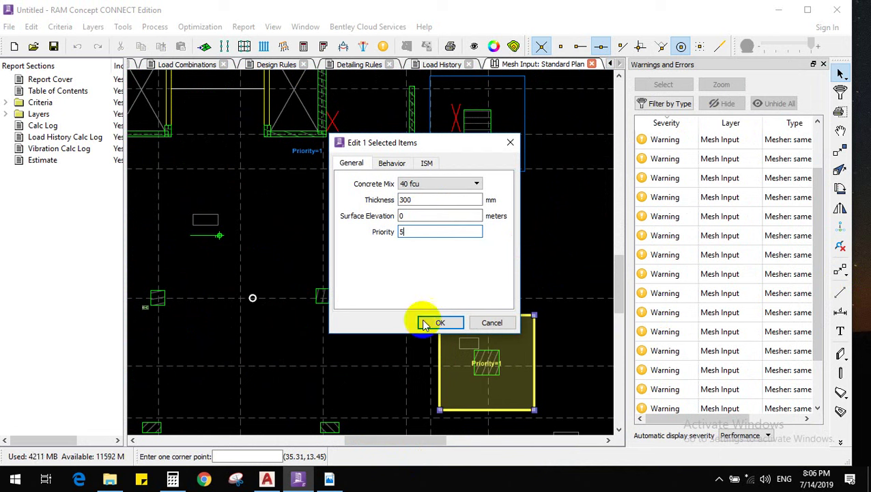
left_click(436, 323)
Regenerate the finite element mesh with the drop panel's updated priority
scroll(450, 294, "down", 6)
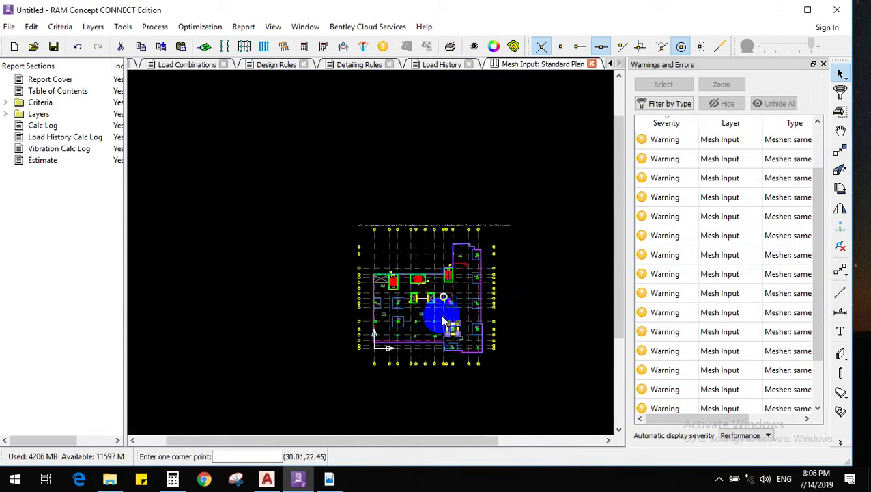
left_click(205, 51)
left_click(423, 276)
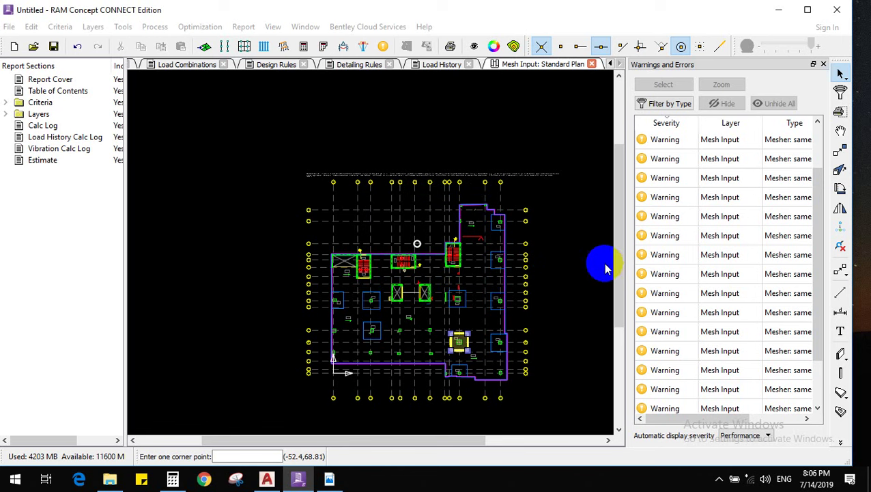
scroll(564, 286, "down", 2)
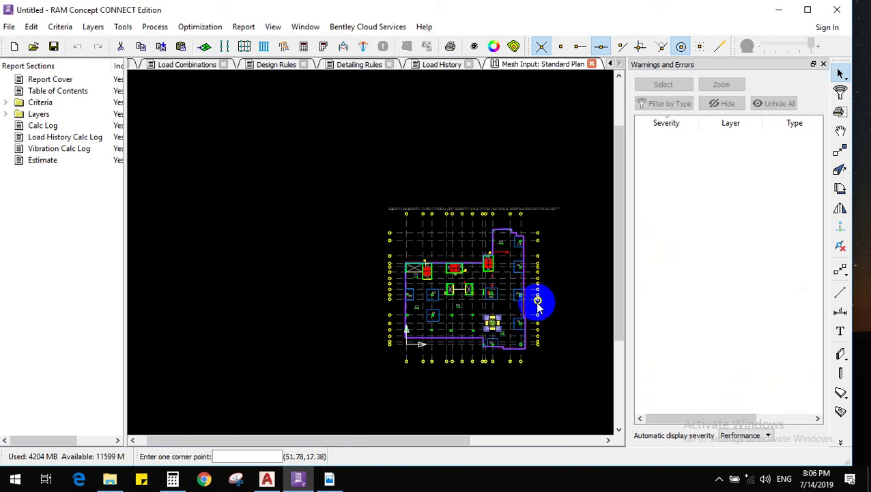
Set the thickness of the drop panel slab area to 450 mm
scroll(463, 361, "up", 6)
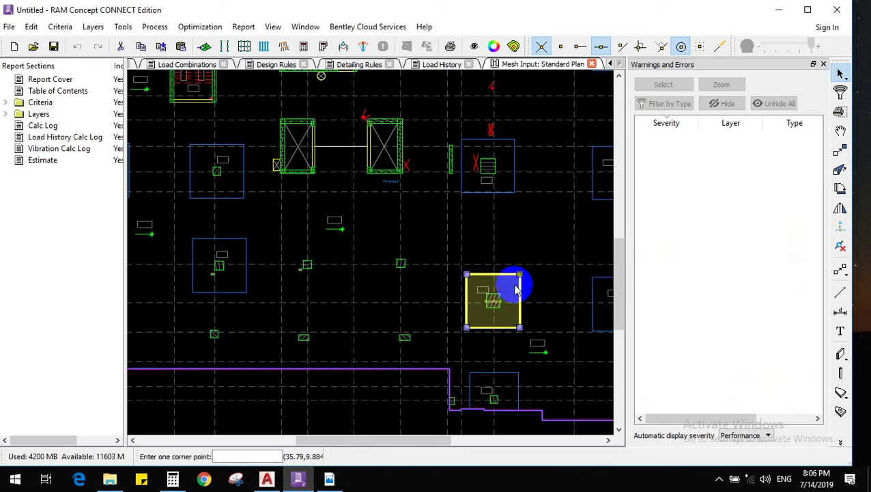
right_click(512, 285)
left_click(555, 82)
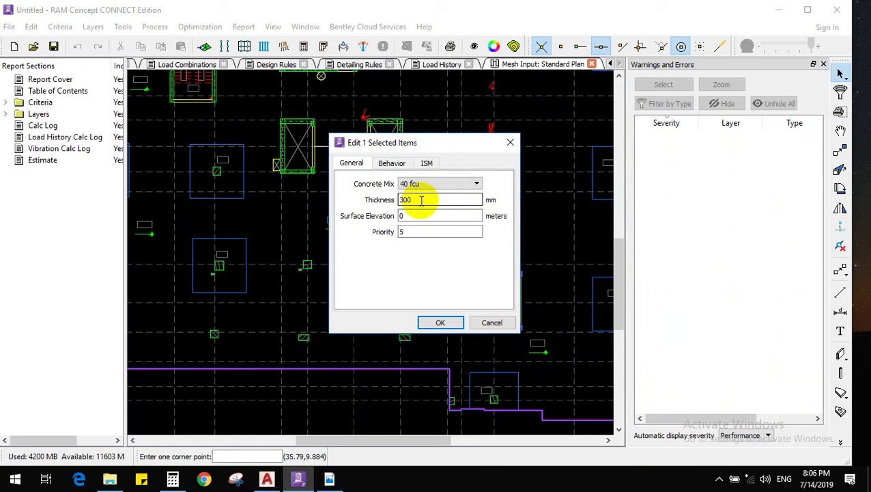
type("180")
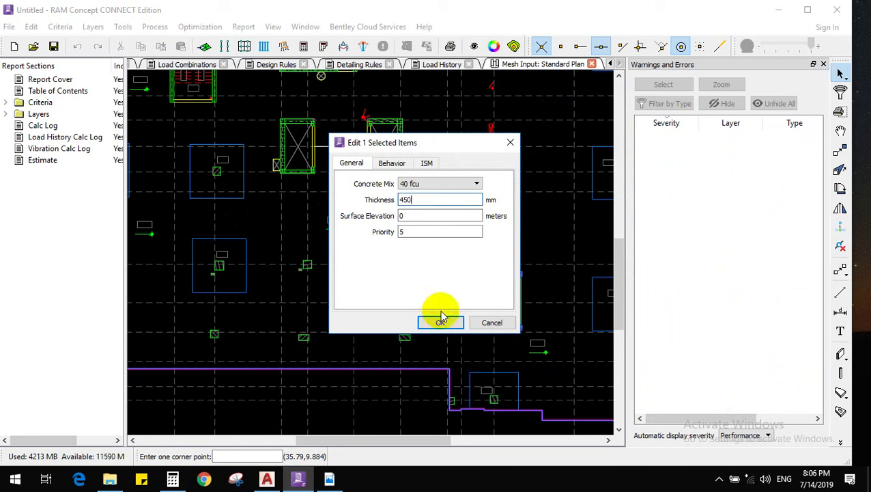
left_click(440, 323)
Regenerate the finite element mesh with the drop panel's new thickness
left_click(204, 45)
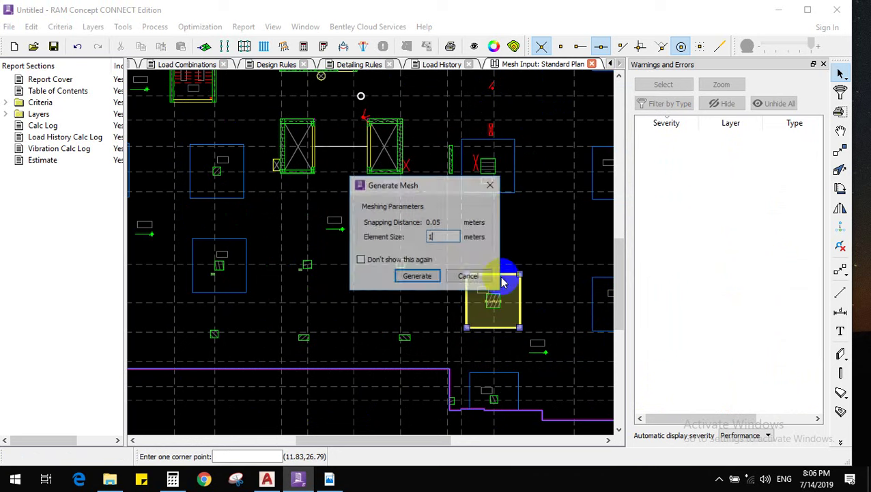
left_click(416, 278)
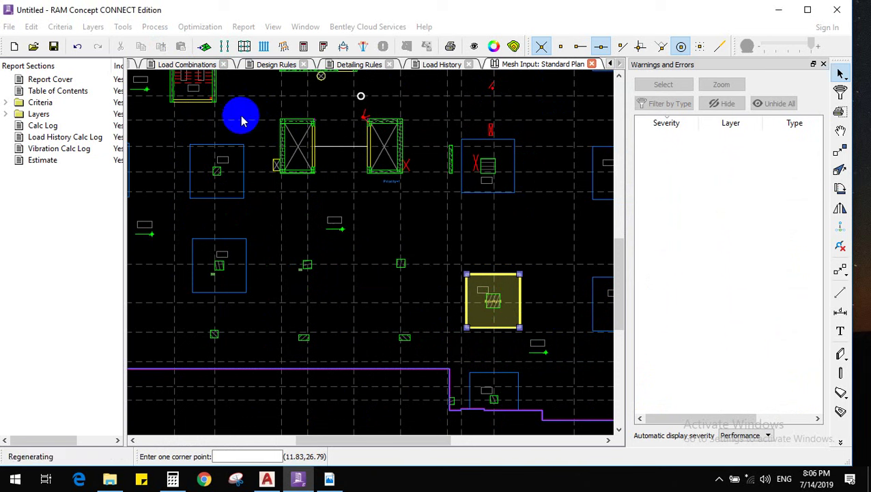
scroll(457, 287, "down", 4)
scroll(447, 286, "up", 3)
scroll(443, 285, "up", 1)
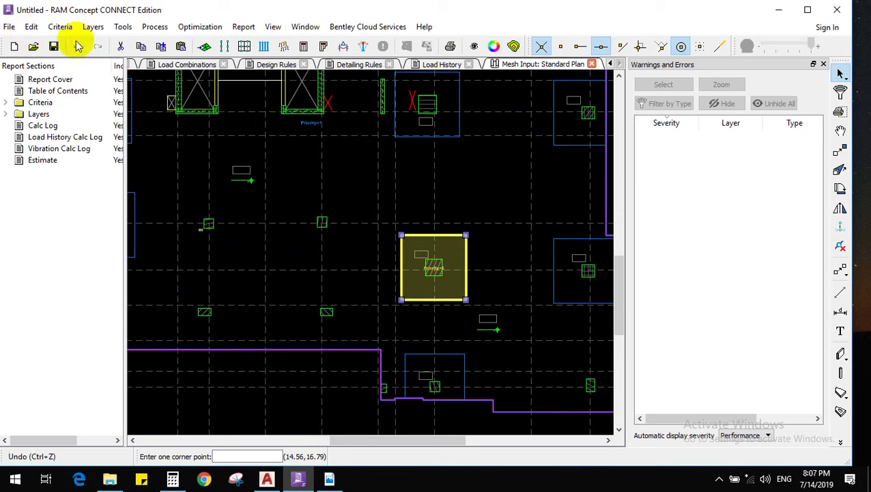
Open the Element layer's Structure Summary Perspective and rotate the model to show the underside of the slab
left_click(96, 30)
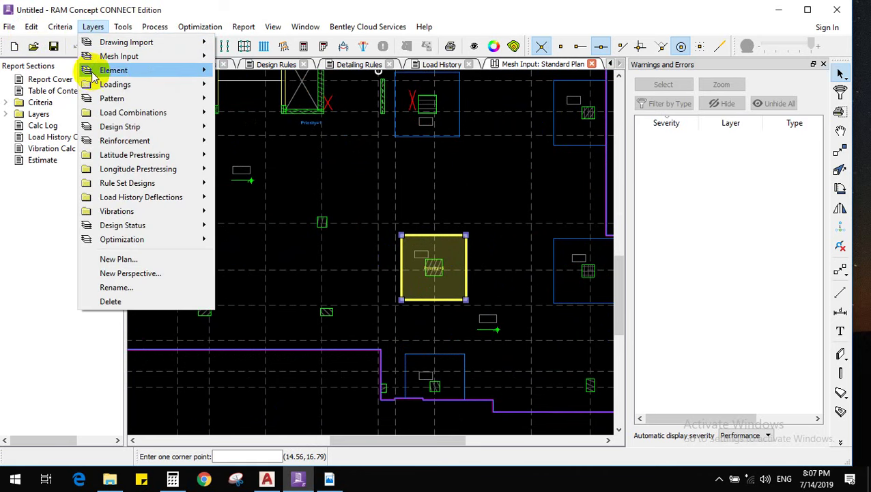
mouse_move(89, 71)
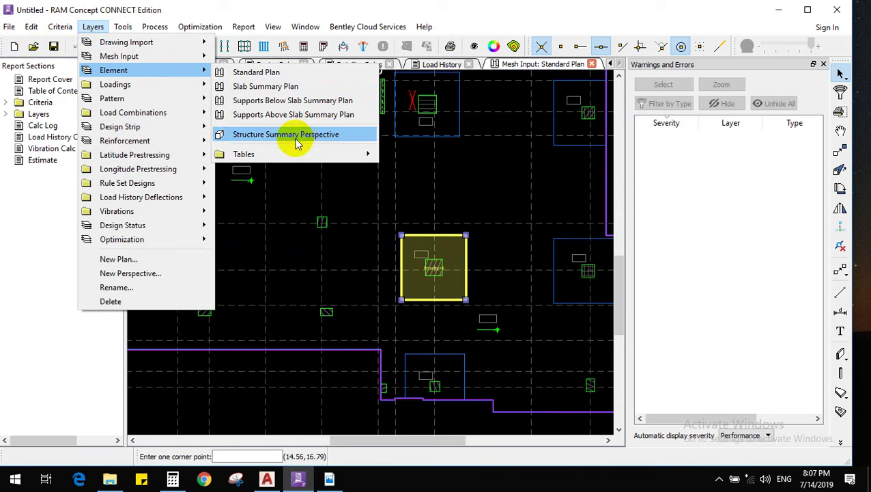
left_click(234, 137)
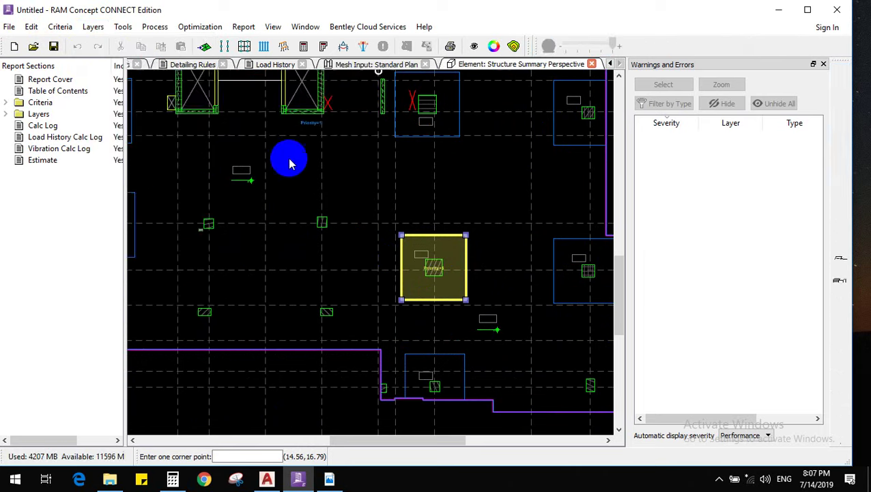
left_click_drag(361, 415, 381, 351)
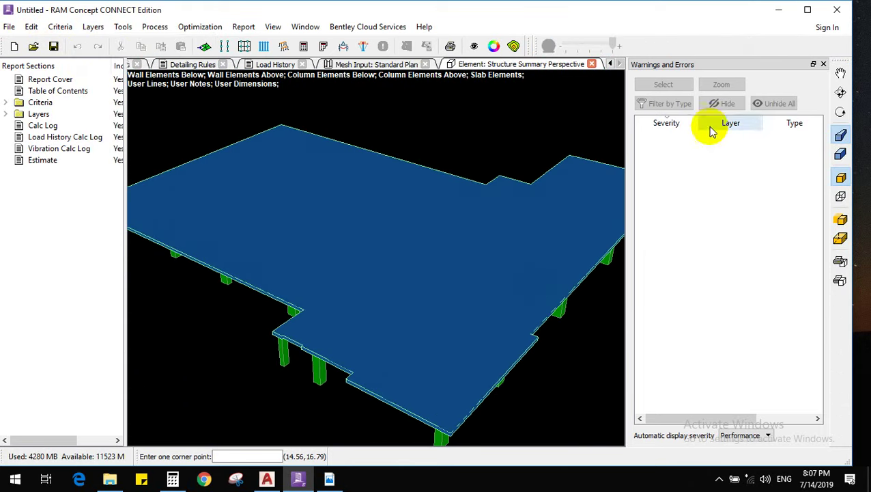
left_click_drag(235, 375, 273, 399)
left_click(841, 90)
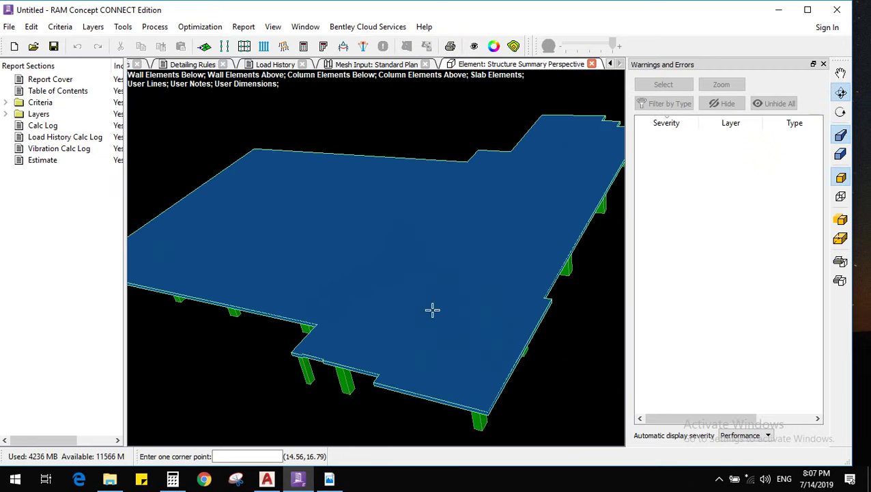
left_click_drag(432, 310, 399, 225)
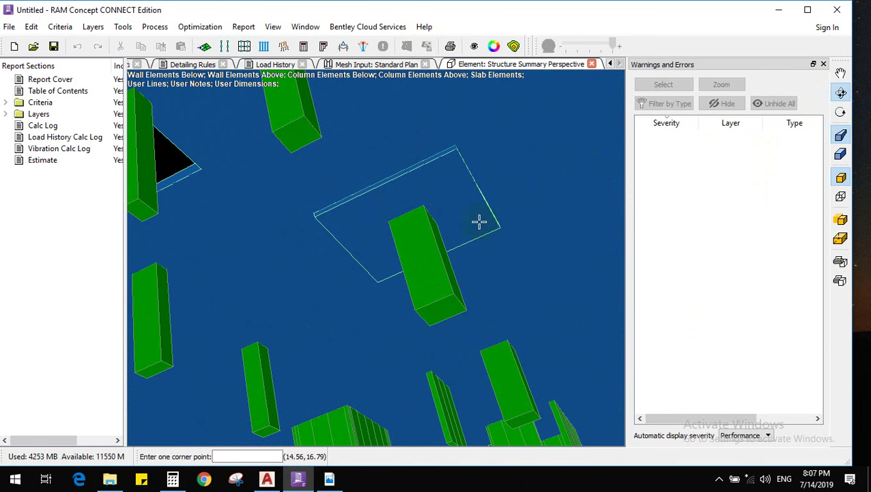
Examine from below how the drop panel projects under the slab around its column
left_click_drag(486, 206, 496, 119)
left_click(512, 45)
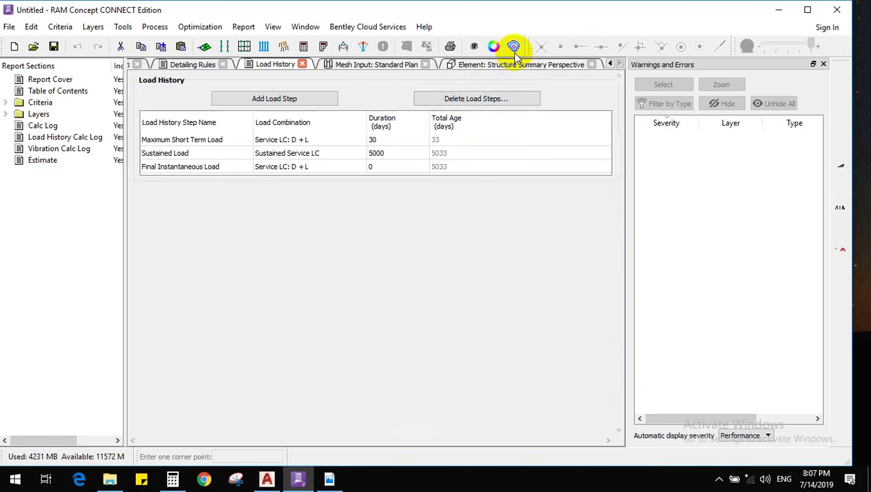
left_click(460, 64)
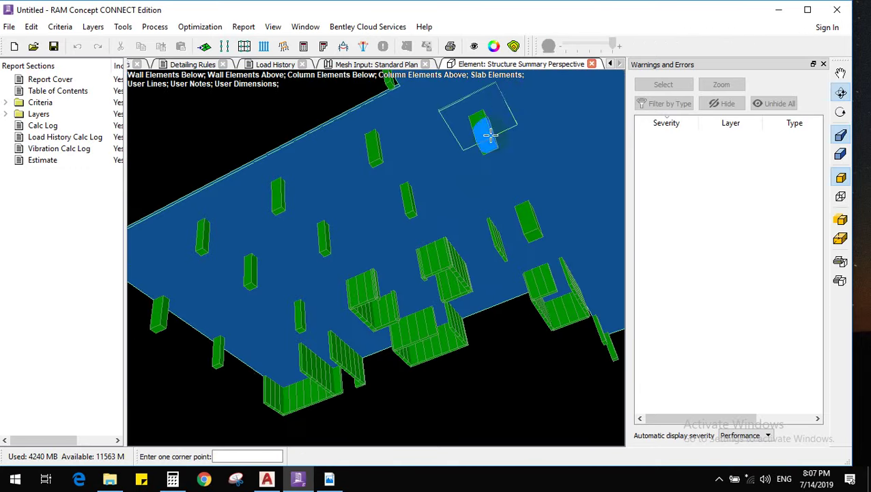
scroll(512, 93, "up", 5)
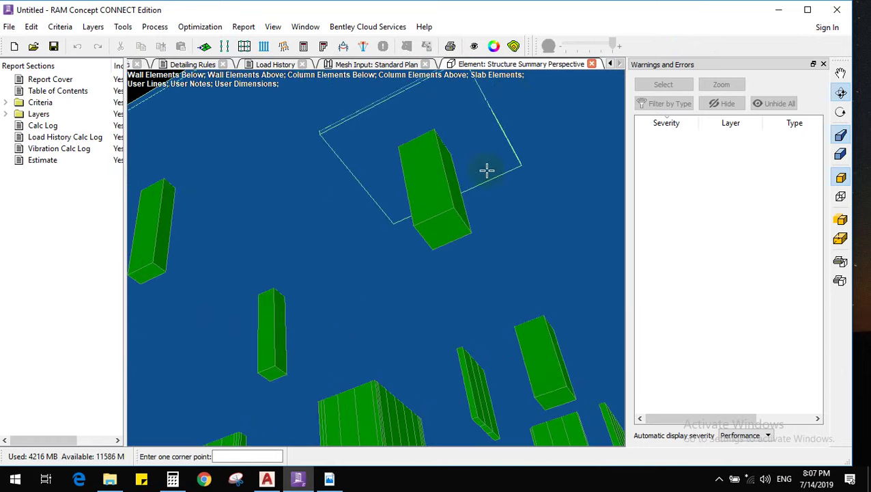
left_click_drag(536, 158, 533, 229)
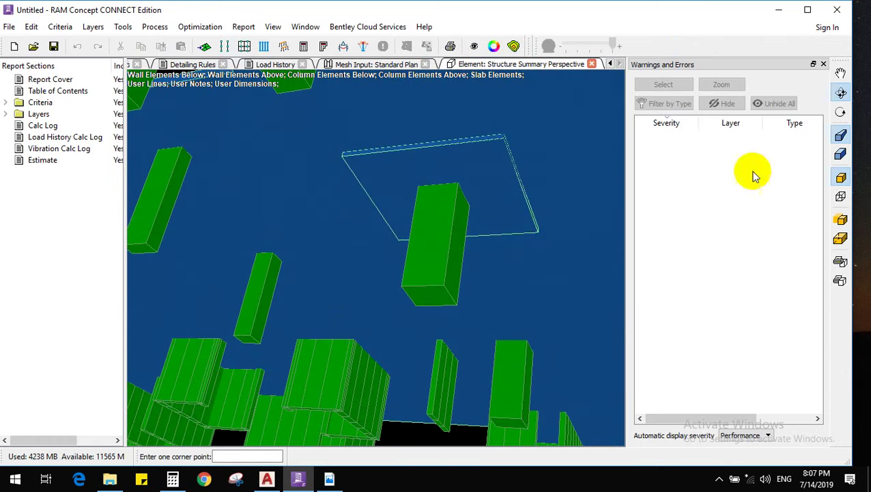
left_click(841, 75)
left_click_drag(410, 194, 436, 260)
scroll(438, 268, "down", 3)
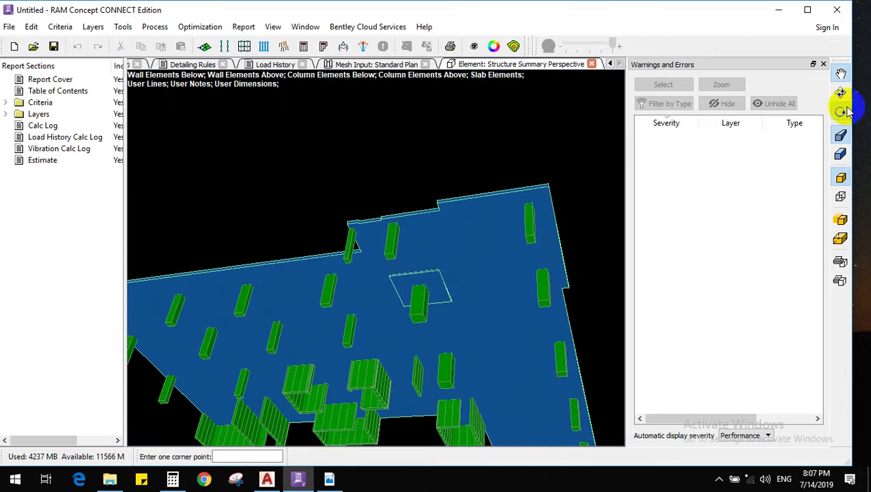
left_click(841, 75)
left_click_drag(408, 181, 420, 115)
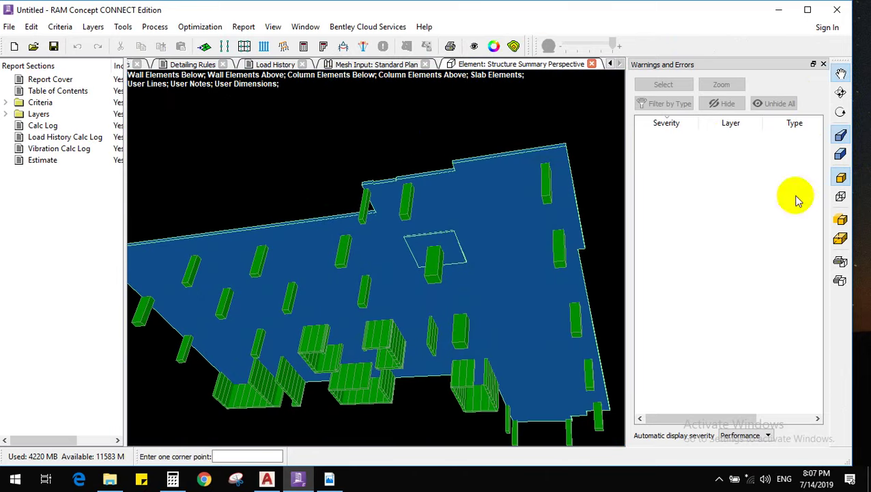
left_click_drag(509, 160, 443, 153)
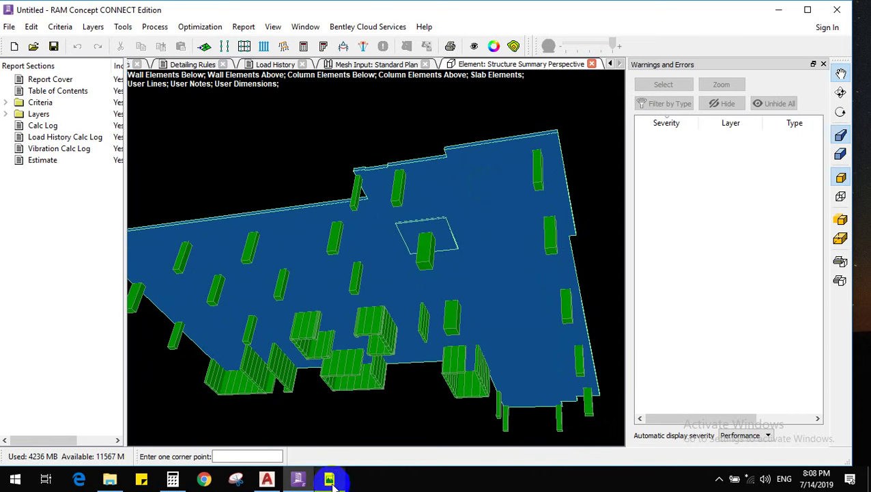
Return to the Mesh Input Standard Plan and set the drop panel area's priority to 1
left_click(377, 64)
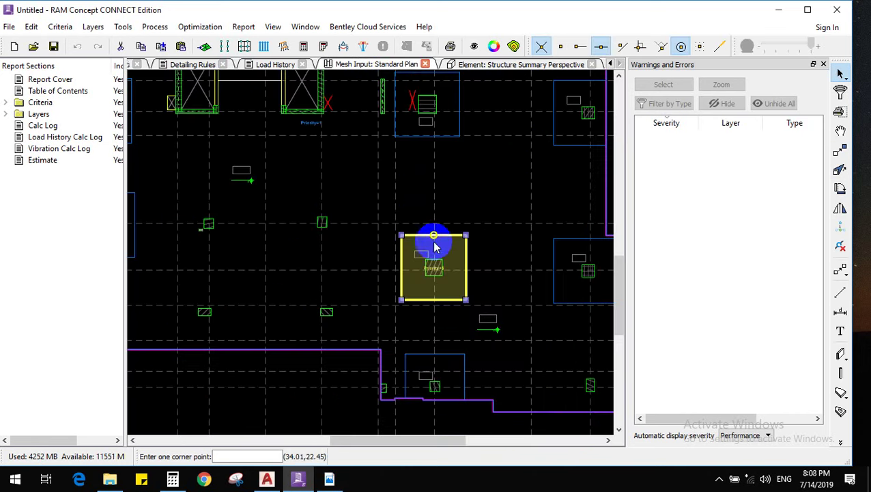
left_click(443, 263)
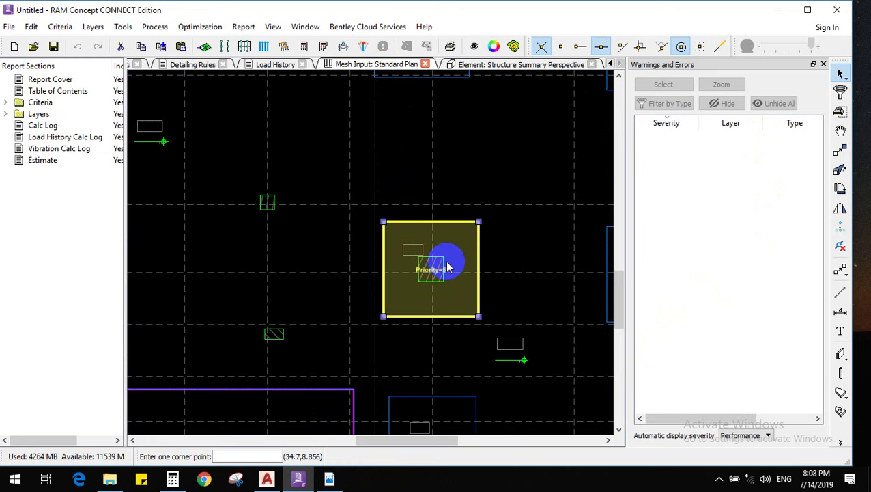
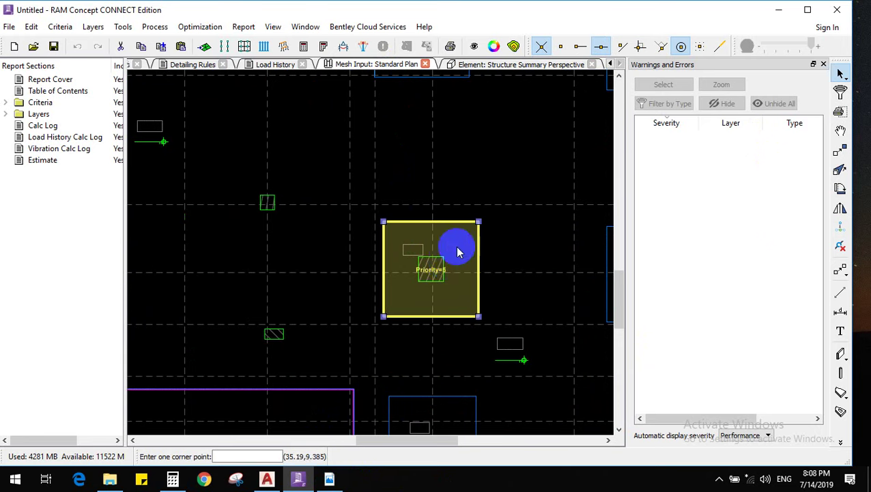
right_click(456, 247)
left_click(463, 244)
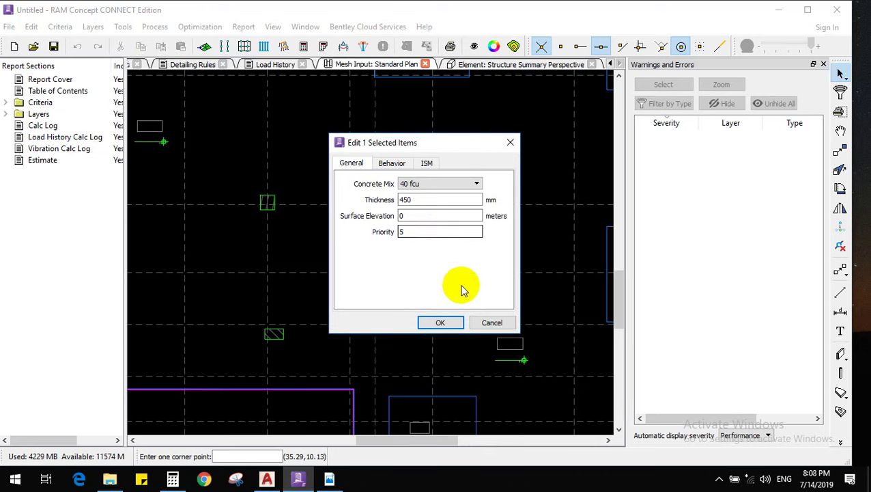
left_click(459, 327)
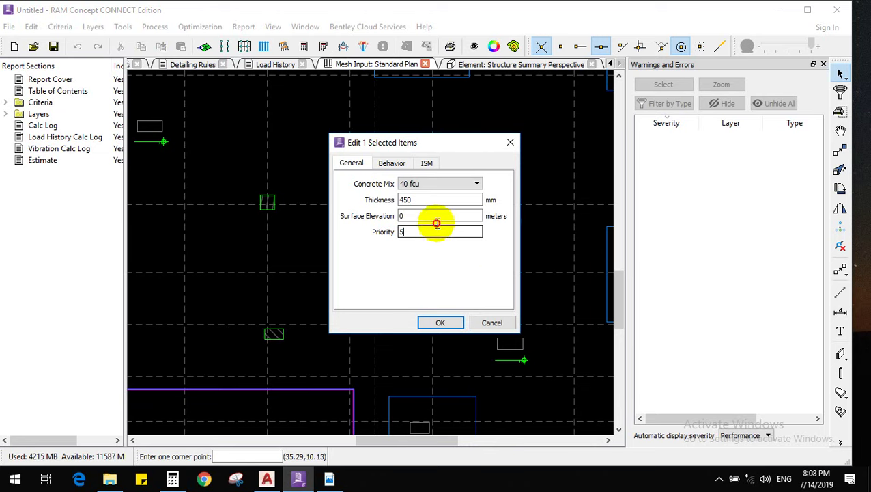
left_click(440, 322)
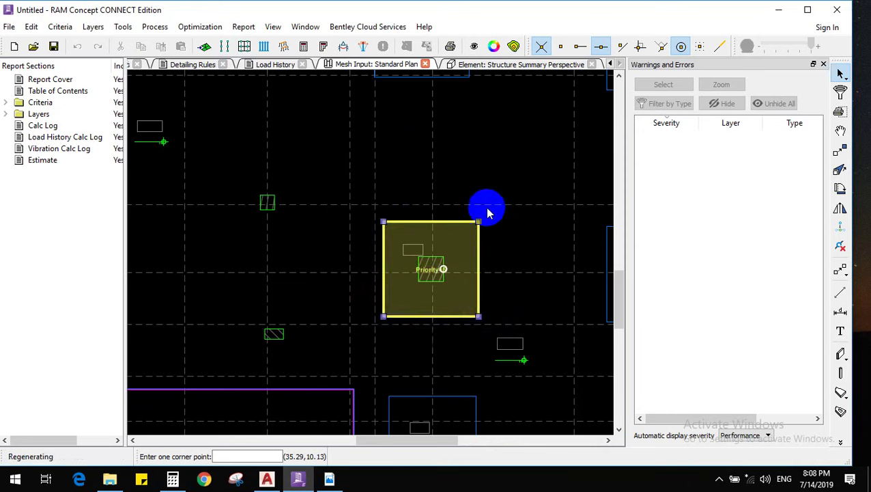
Set the priority of the main 300 mm slab area to 5
left_click(504, 159)
right_click(505, 161)
left_click(532, 167)
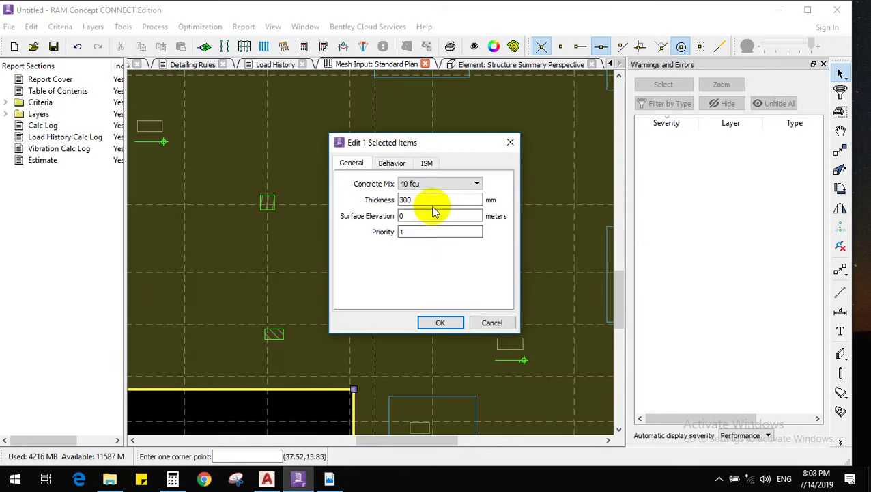
double_click(426, 232)
type("5")
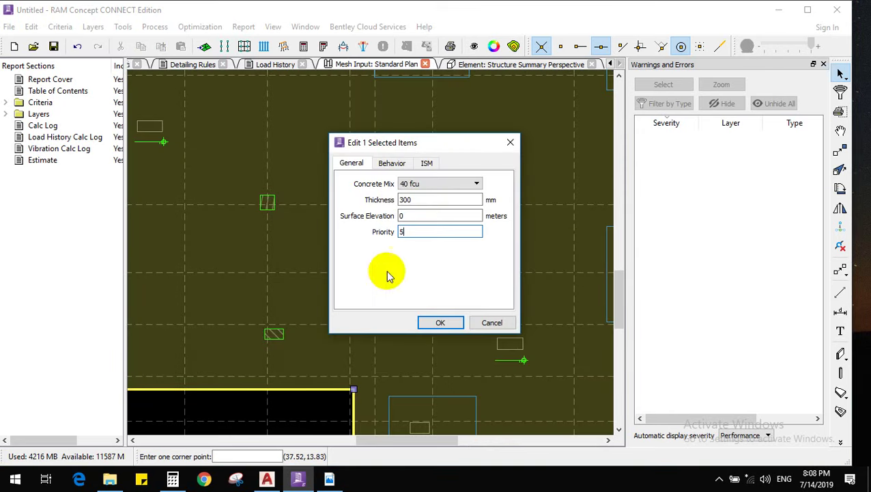
left_click(441, 322)
Regenerate the mesh with the swapped priorities and check the drop panel's location in the Structure Summary Perspective
left_click(204, 46)
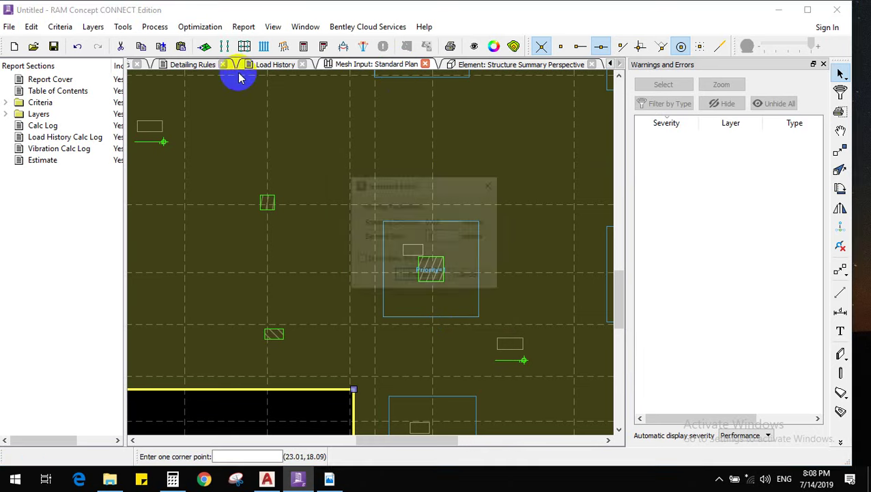
left_click(411, 276)
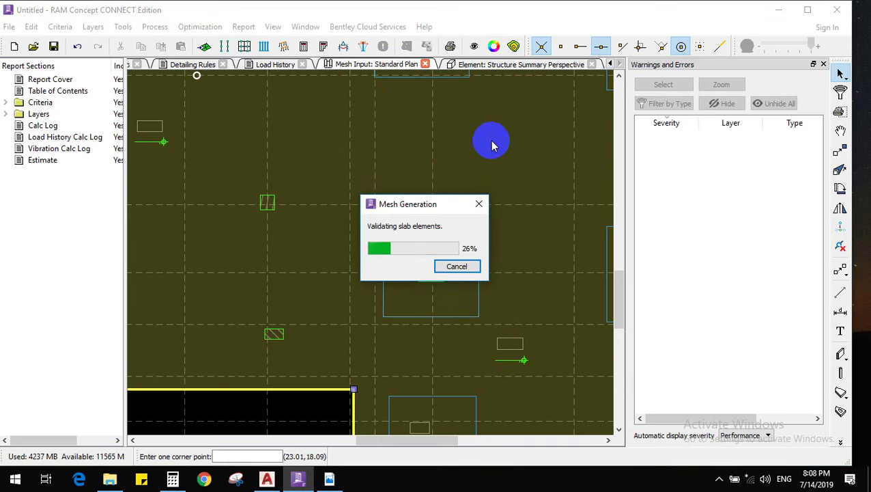
left_click(486, 65)
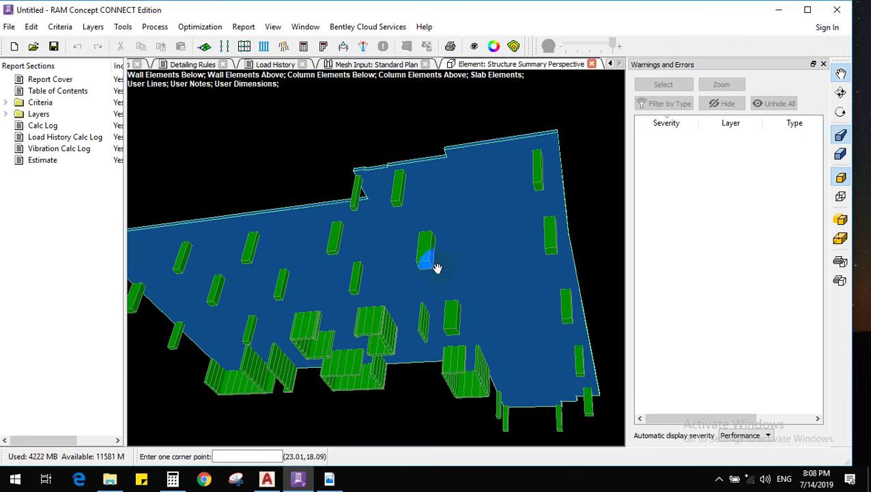
scroll(437, 268, "up", 5)
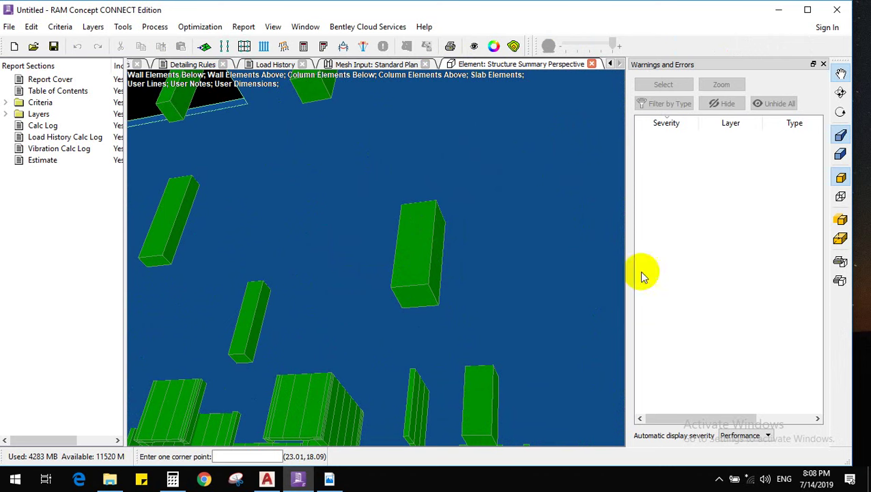
Return to the Mesh Input Standard Plan and compare the drop panel area with the main slab area
left_click(376, 65)
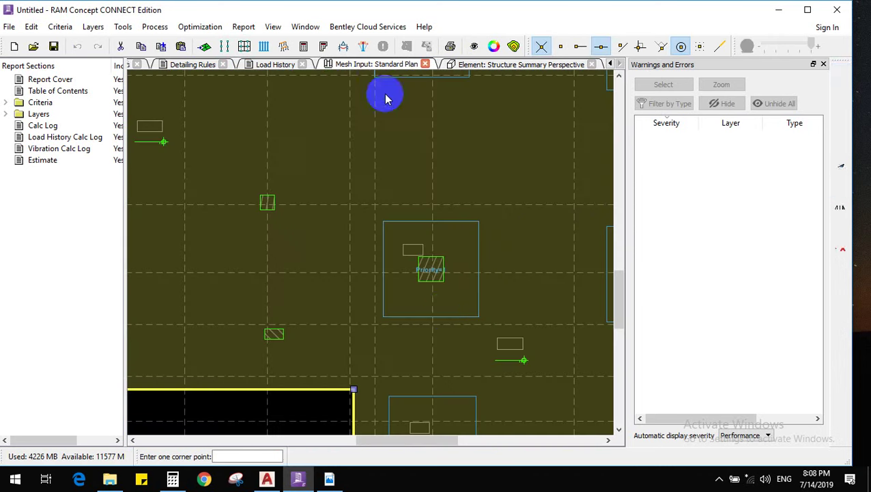
left_click(462, 265)
left_click(462, 265)
scroll(462, 265, "down", 4)
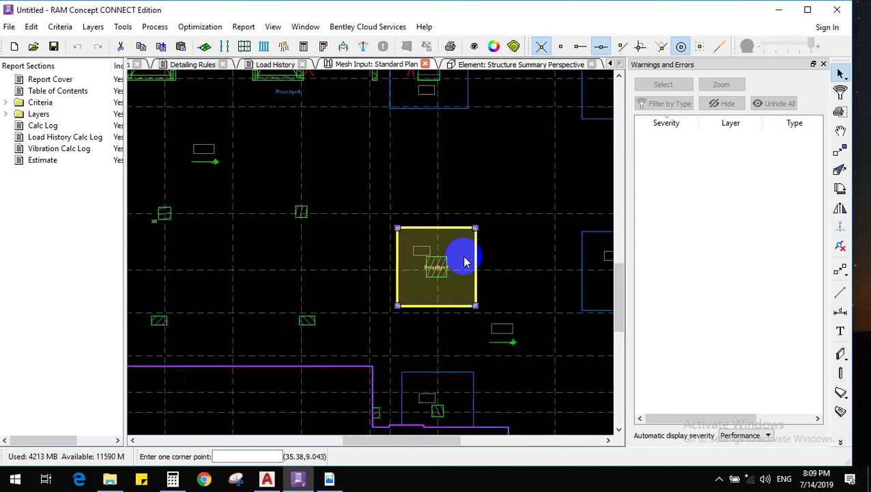
scroll(459, 265, "up", 2)
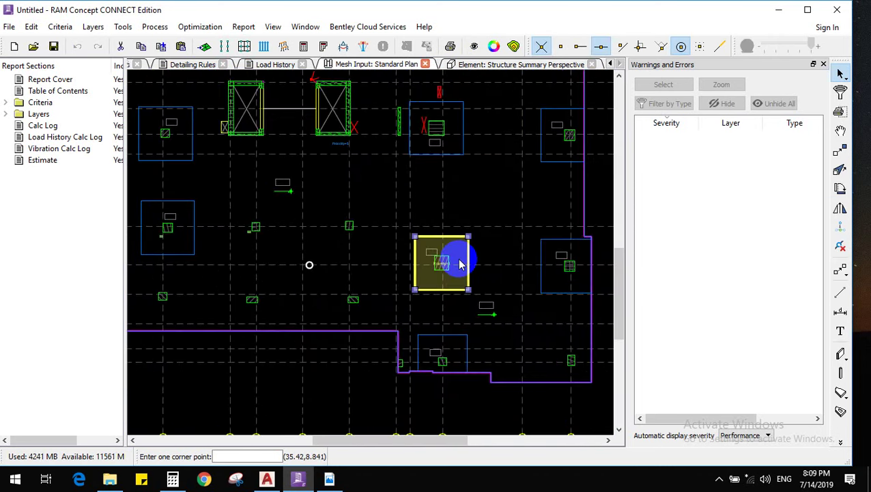
scroll(460, 265, "down", 2)
scroll(389, 243, "up", 6)
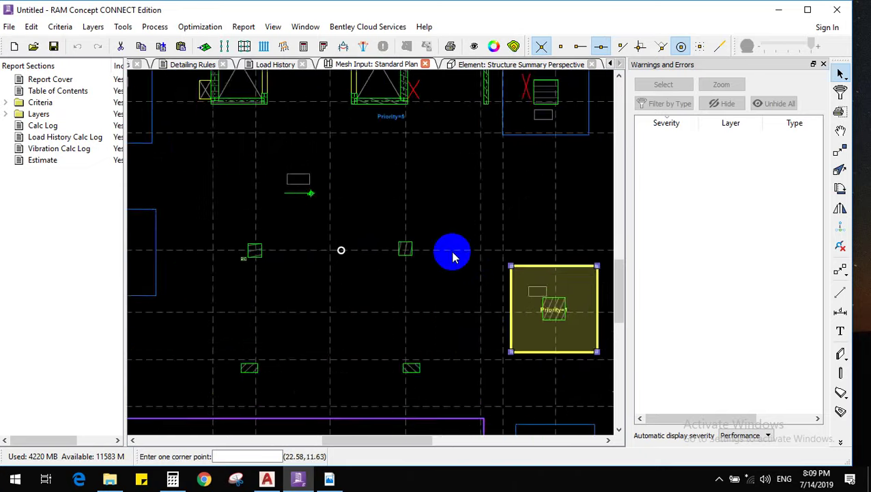
scroll(390, 246, "down", 3)
scroll(459, 258, "down", 2)
scroll(486, 259, "up", 3)
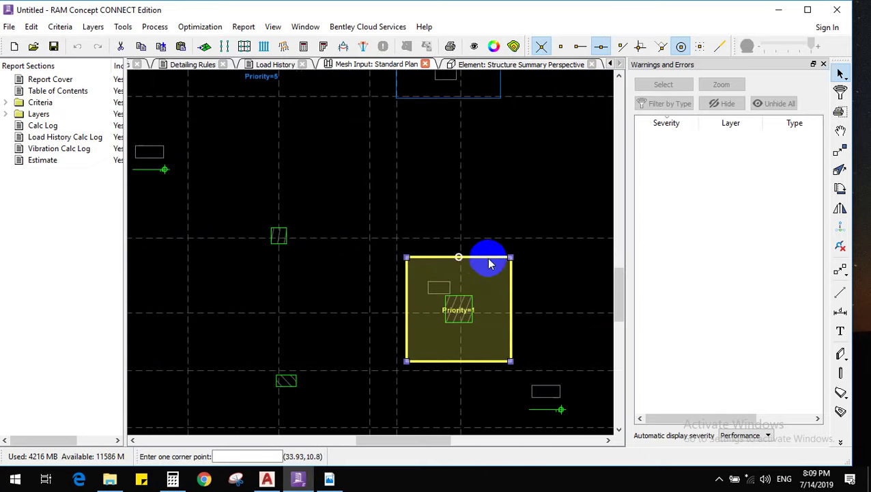
scroll(551, 323, "down", 2)
scroll(509, 321, "up", 2)
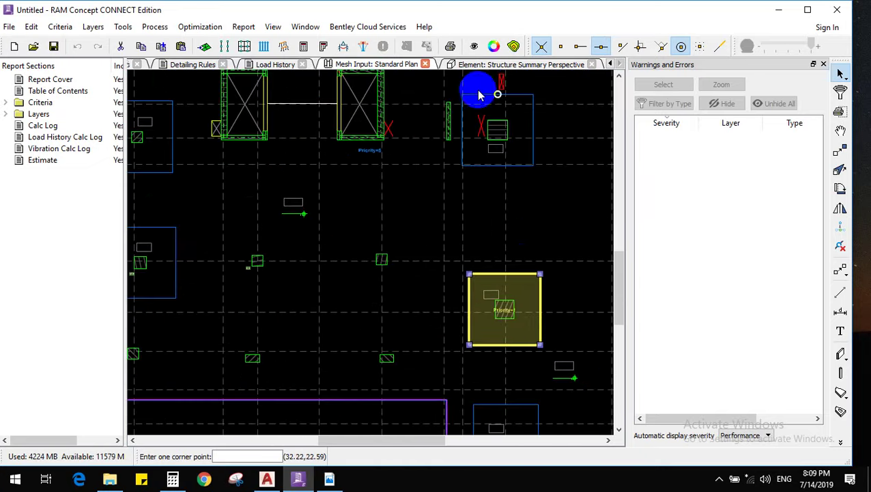
scroll(541, 275, "up", 1)
left_click(552, 227)
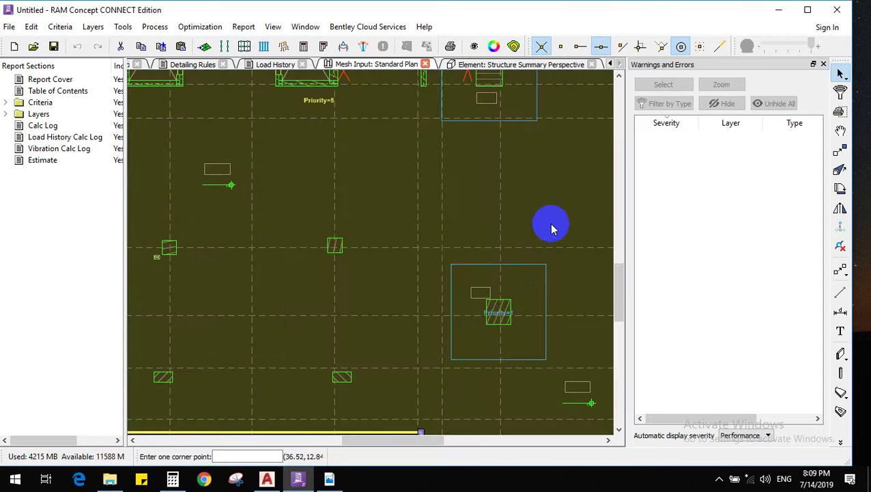
scroll(428, 340, "down", 3)
left_click(381, 398)
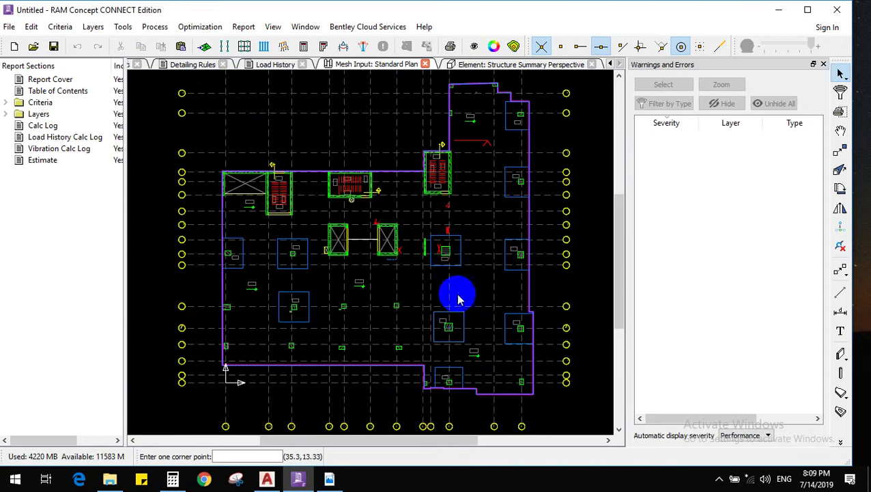
Set the screen colour of Slab objects to yellow in the default appearance scheme
left_click(494, 47)
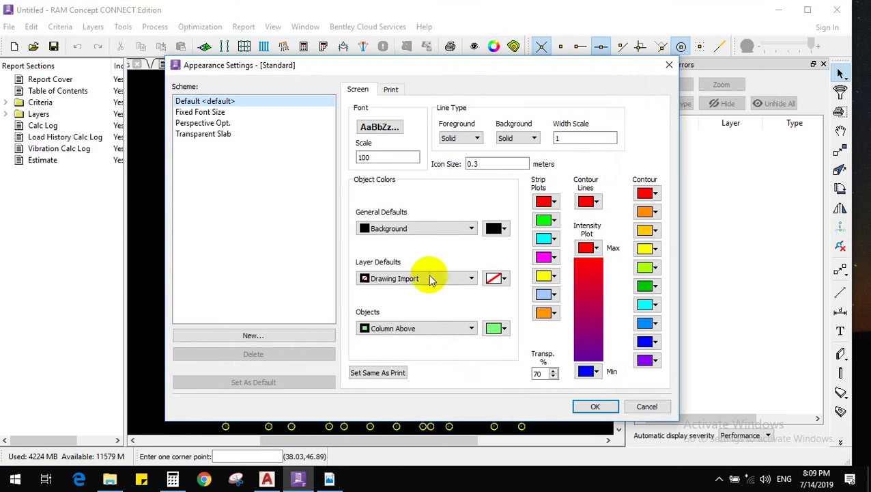
left_click(418, 328)
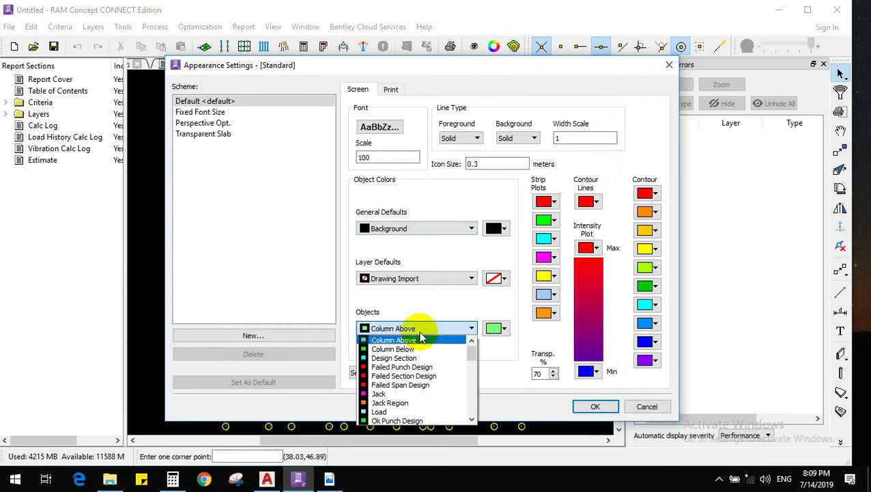
scroll(416, 389, "down", 2)
scroll(418, 386, "down", 6)
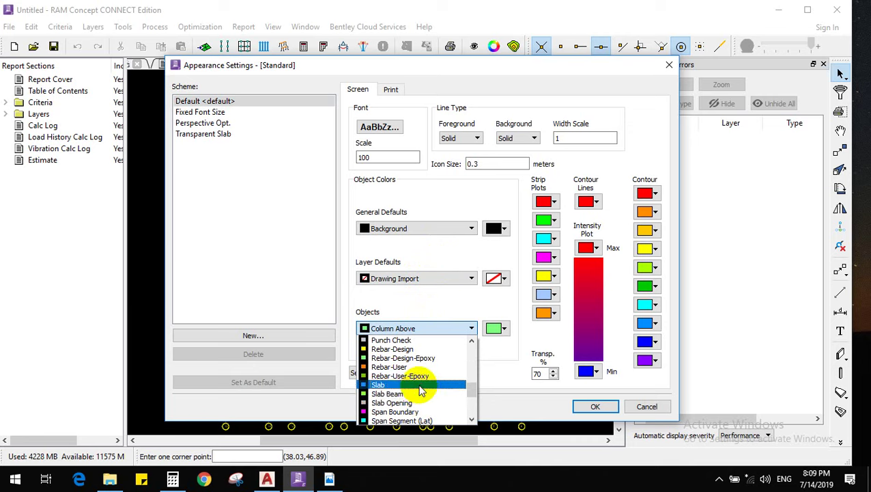
left_click(422, 386)
left_click(503, 329)
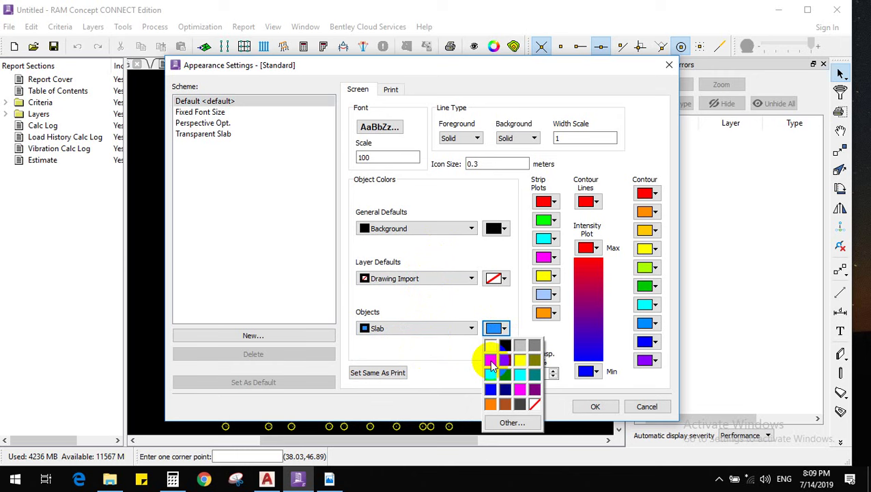
left_click(493, 361)
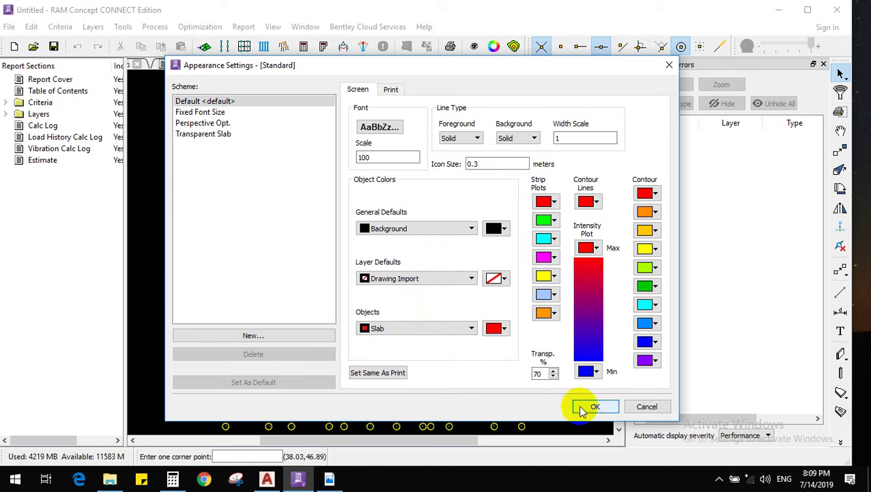
left_click(505, 330)
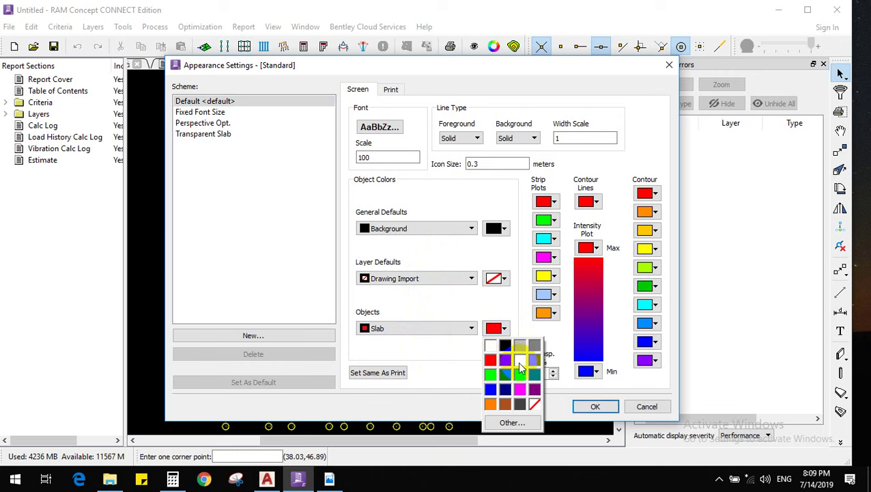
left_click(520, 360)
left_click(593, 408)
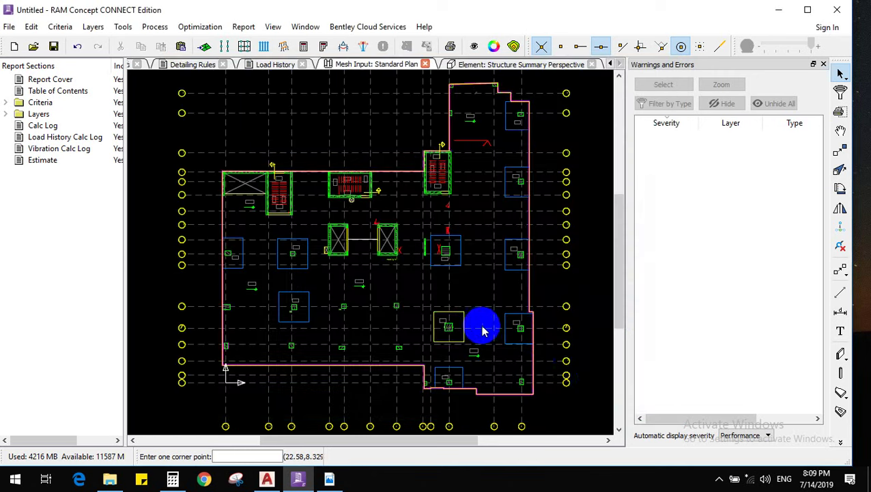
Copy the priority 1 drop panel from its column centre to the next column north, beside the short wall
scroll(471, 333, "up", 4)
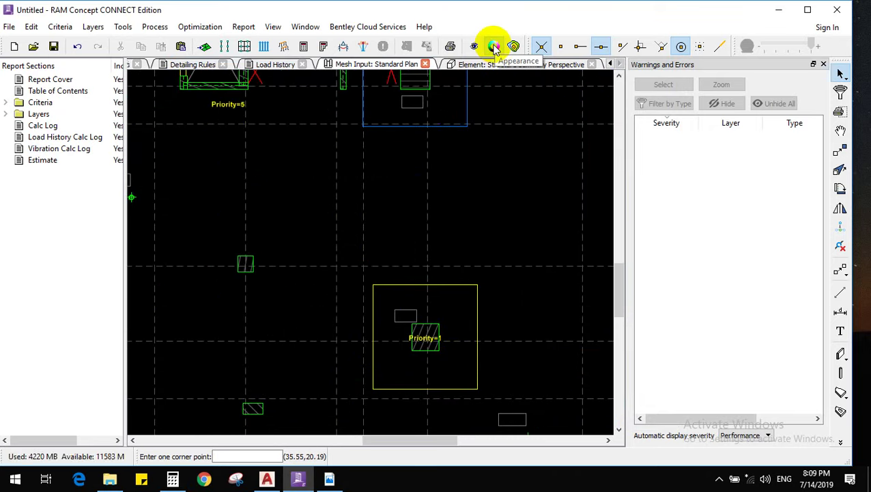
scroll(409, 234, "down", 6)
scroll(487, 179, "up", 5)
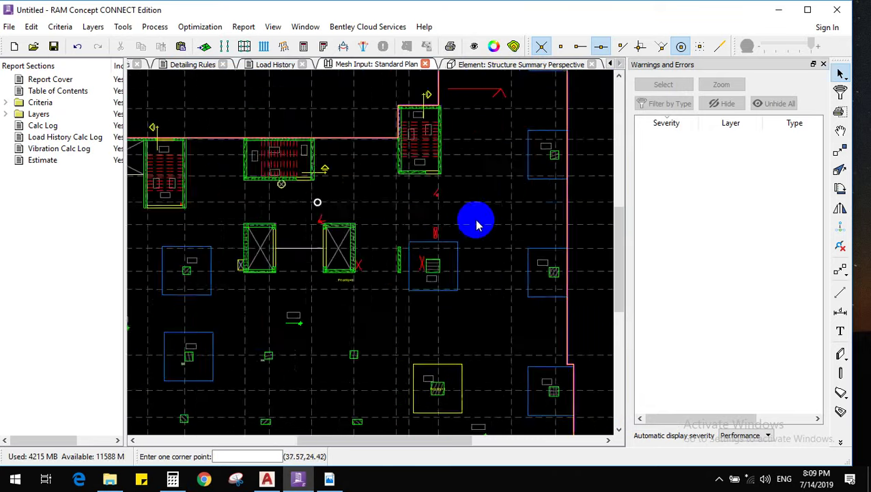
left_click(455, 370)
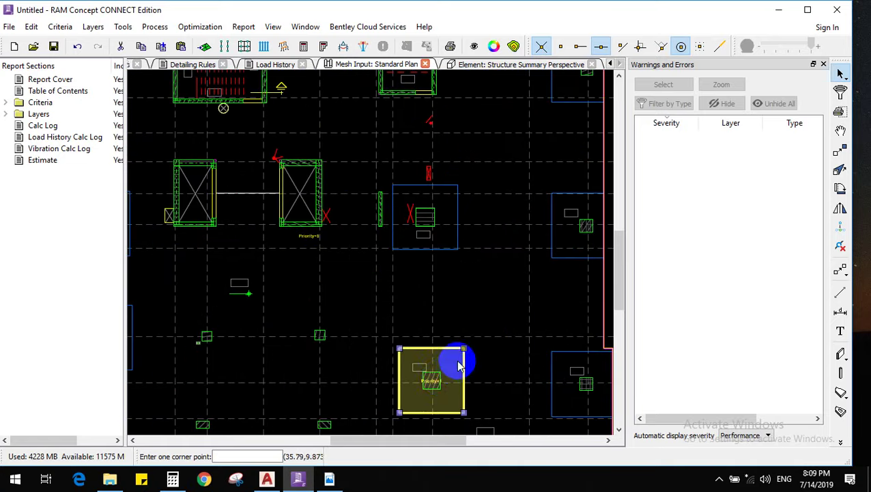
left_click(841, 149)
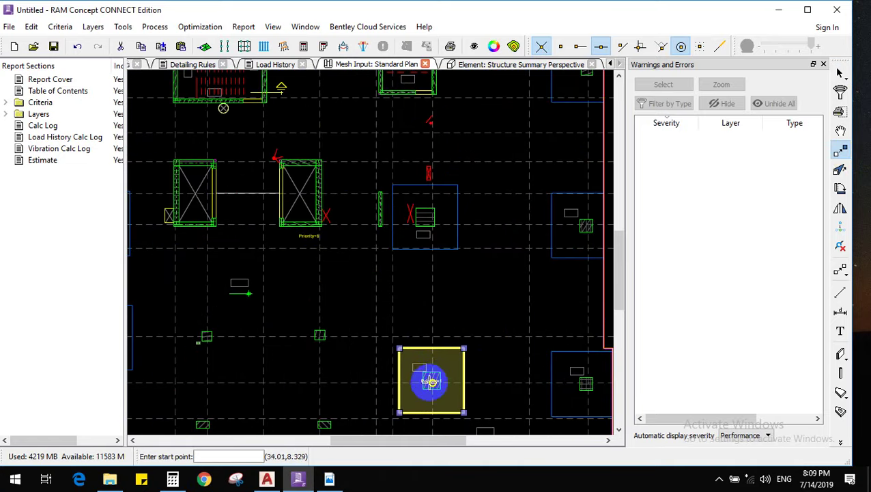
left_click(431, 380)
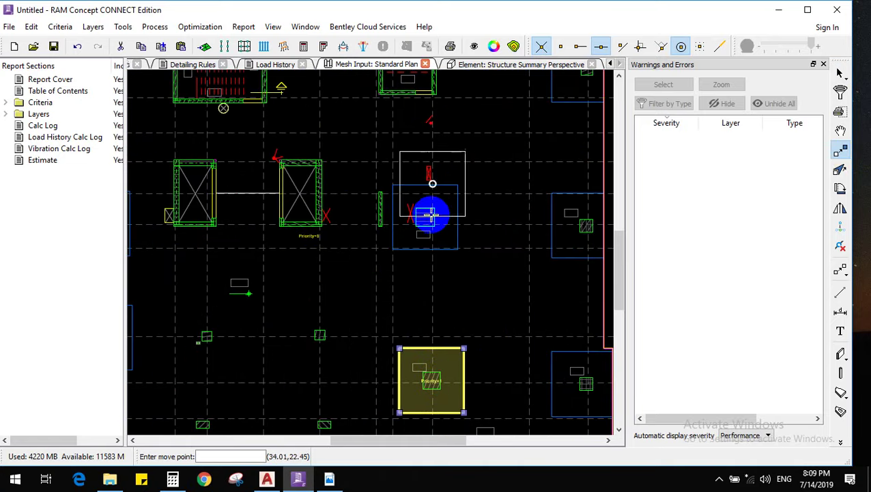
left_click(425, 216)
left_click(425, 216)
scroll(425, 216, "down", 4)
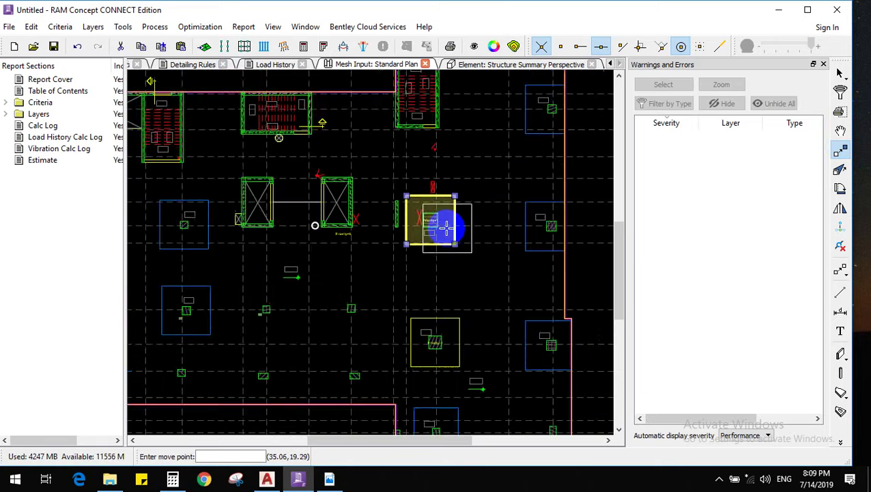
Copy the drop panel to the two western interior columns that have blue drop panel outlines on the drawing
scroll(312, 292, "up", 4)
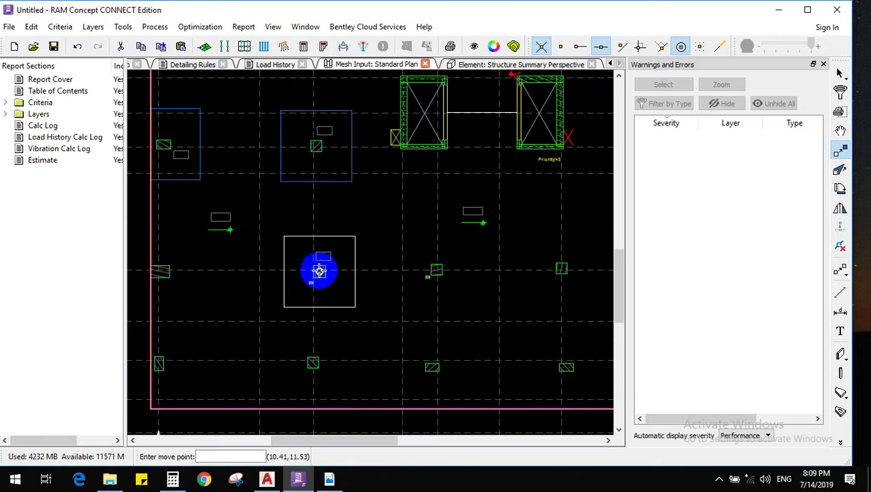
left_click(317, 269)
left_click(317, 269)
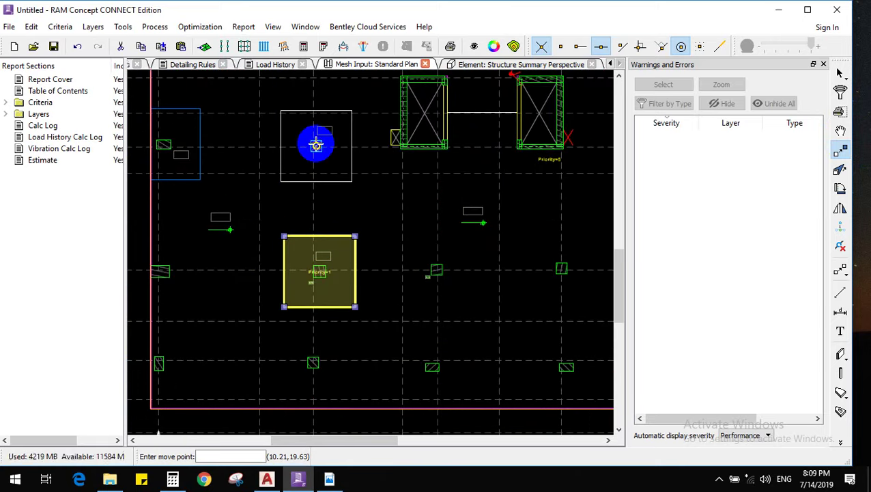
left_click(318, 145)
left_click(315, 144)
scroll(477, 282, "down", 2)
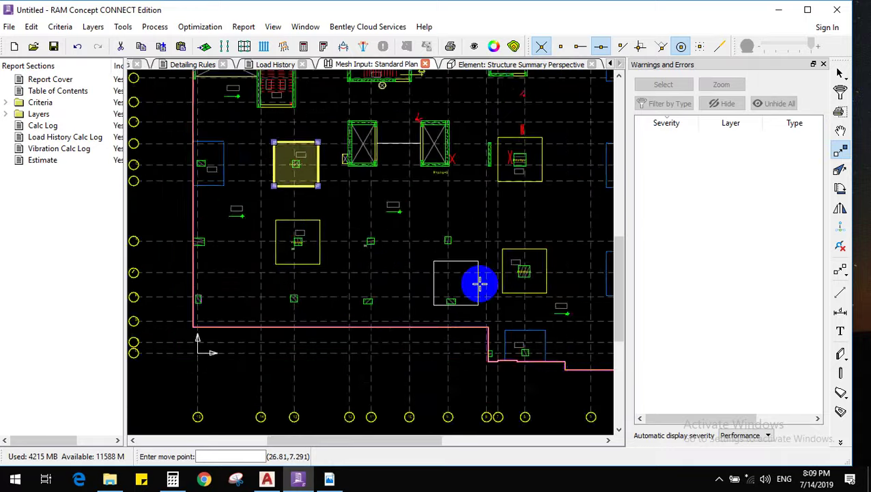
Copy the drop panel to the column at the slab's east edge, just below the step in the outline
scroll(344, 311, "up", 1)
scroll(598, 295, "down", 2)
scroll(547, 294, "up", 3)
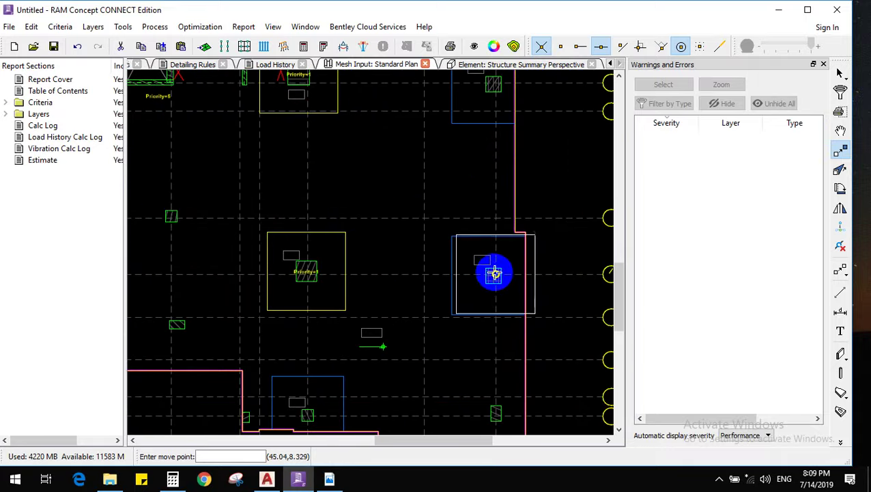
left_click(492, 275)
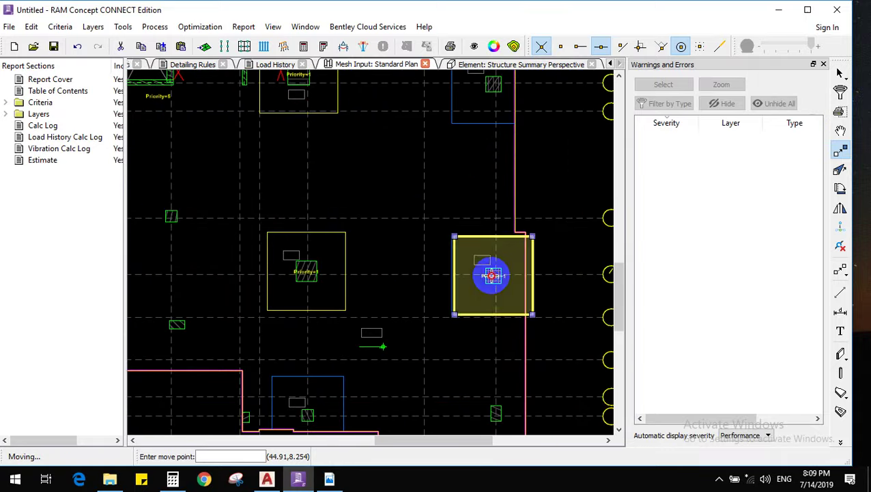
Move the east-edge drop panel so its upper-left corner coincides with the corner of the blue drawing outline
scroll(502, 291, "up", 3)
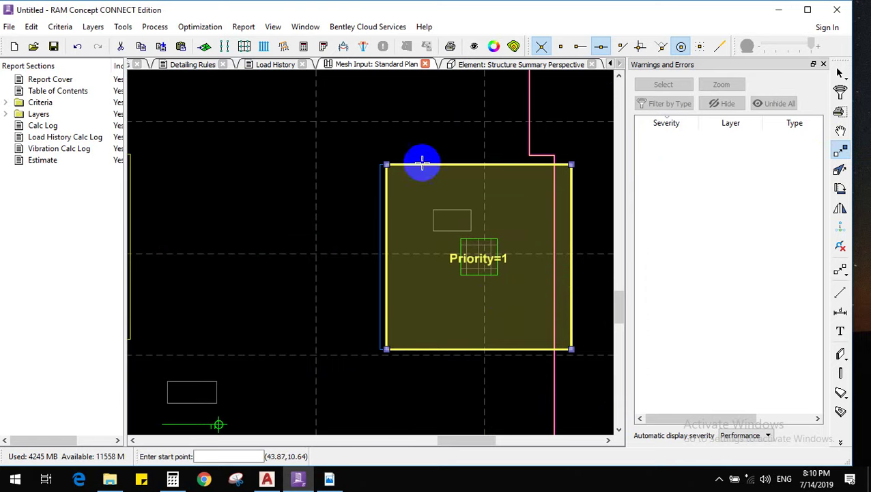
scroll(417, 163, "up", 3)
left_click(382, 155)
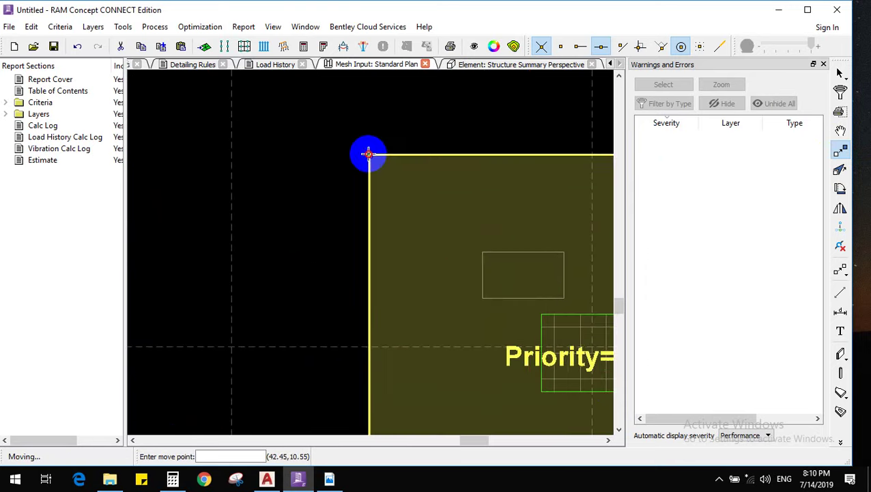
left_click(372, 156)
scroll(369, 205, "down", 4)
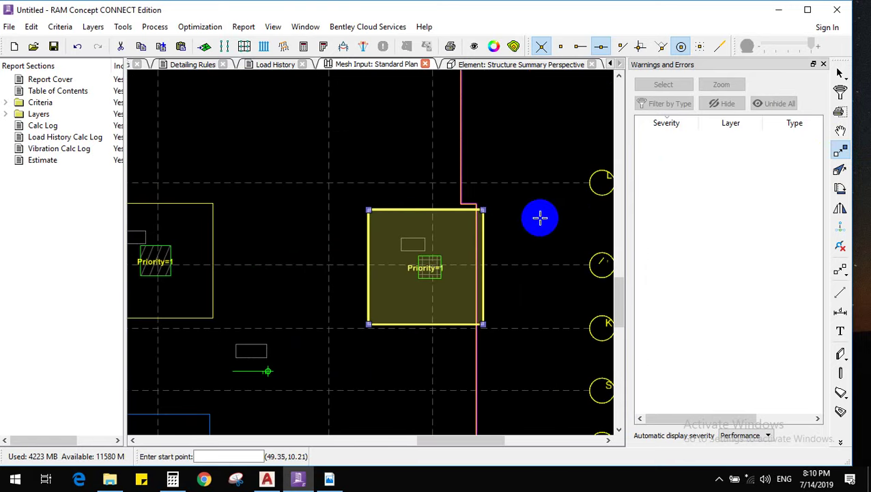
Stretch the two outer corners of the east-edge drop panel back onto the slab edge
left_click(840, 169)
scroll(464, 236, "up", 3)
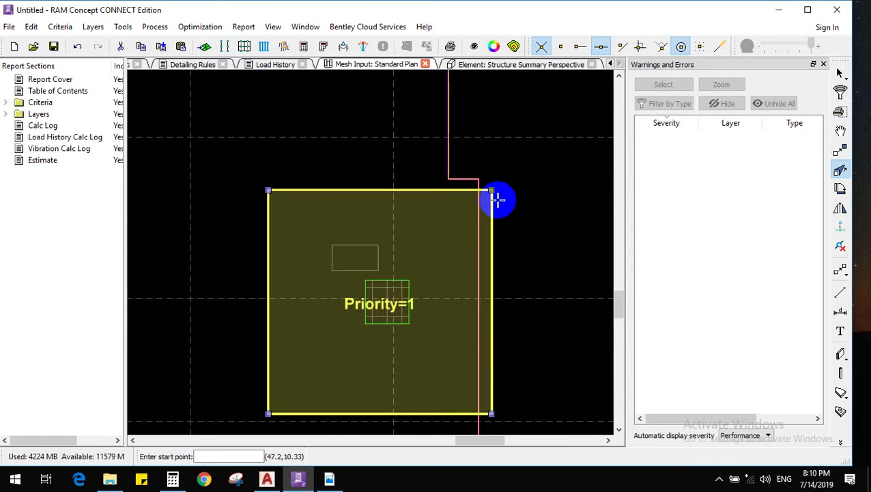
left_click(478, 190)
scroll(496, 262, "down", 2)
scroll(491, 335, "up", 2)
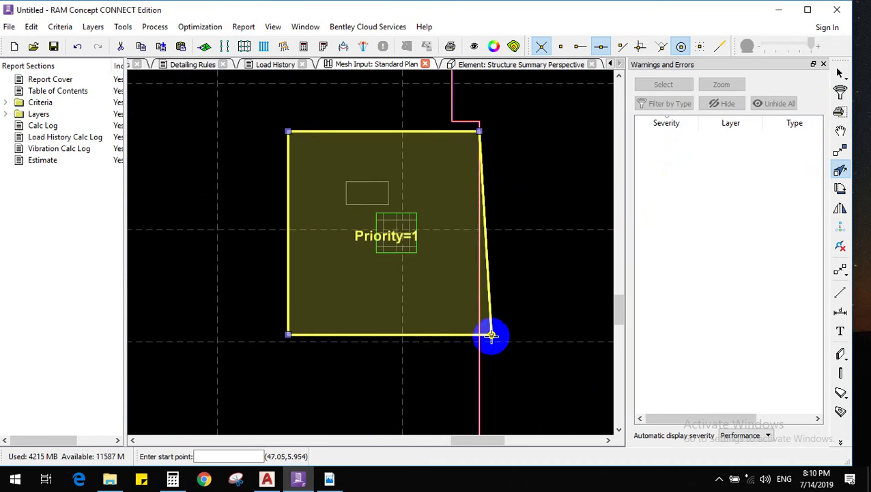
left_click(483, 335)
scroll(492, 355, "down", 4)
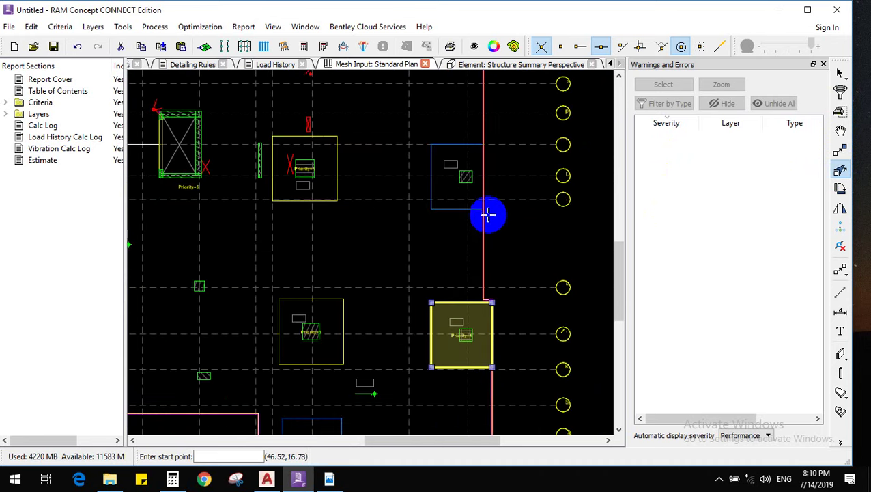
Copy the east-edge drop panel to the two marked columns north of it along the slab's east edge
scroll(514, 346, "down", 2)
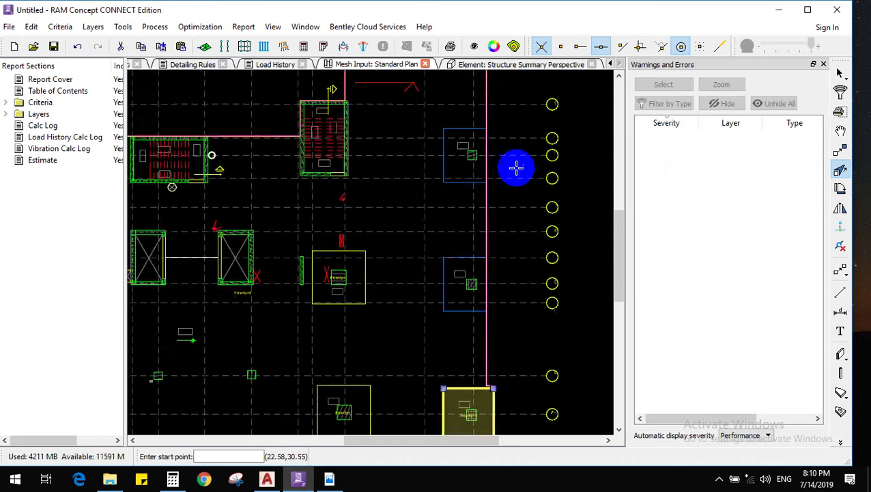
scroll(461, 288, "up", 3)
scroll(532, 169, "down", 3)
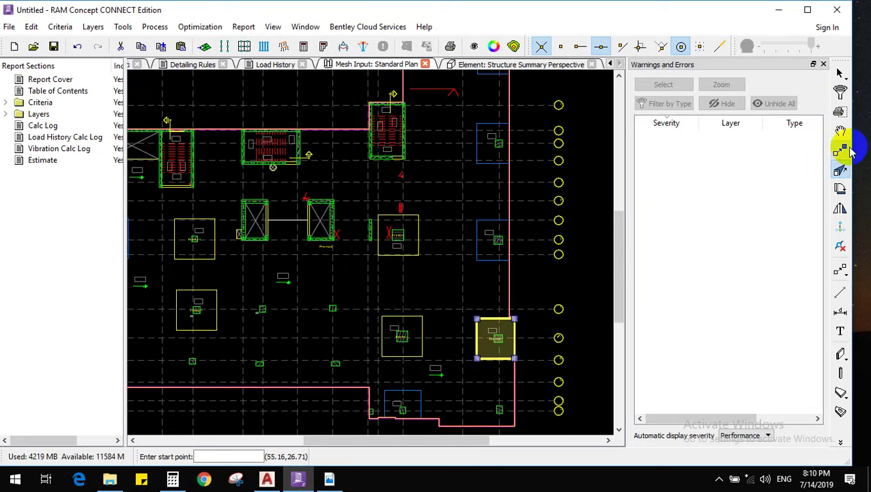
scroll(502, 336, "up", 2)
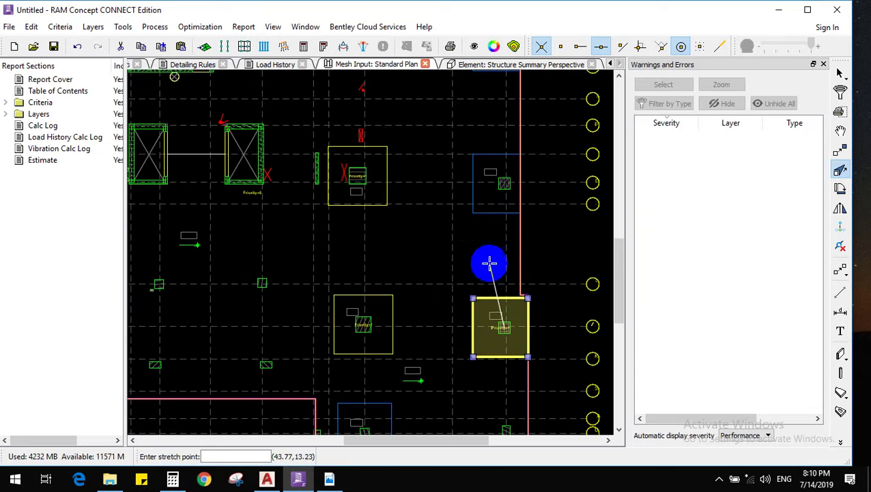
left_click(842, 151)
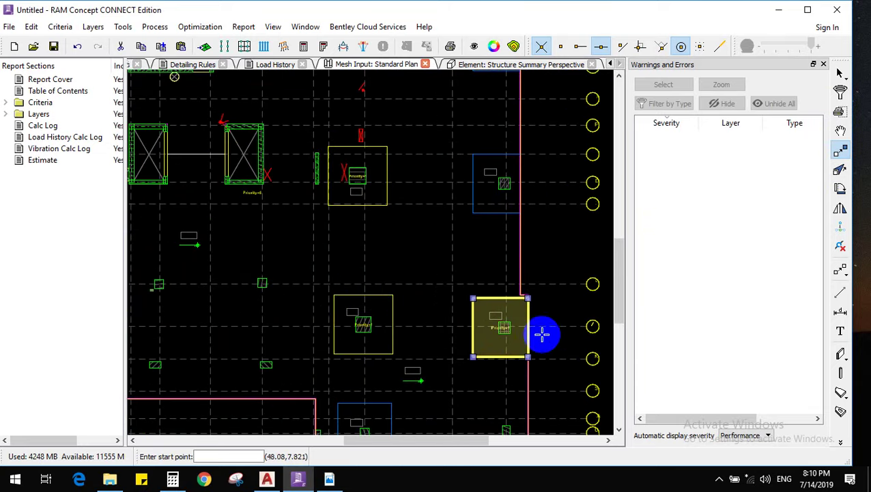
left_click(503, 183)
scroll(511, 164, "up", 2)
scroll(512, 163, "up", 2)
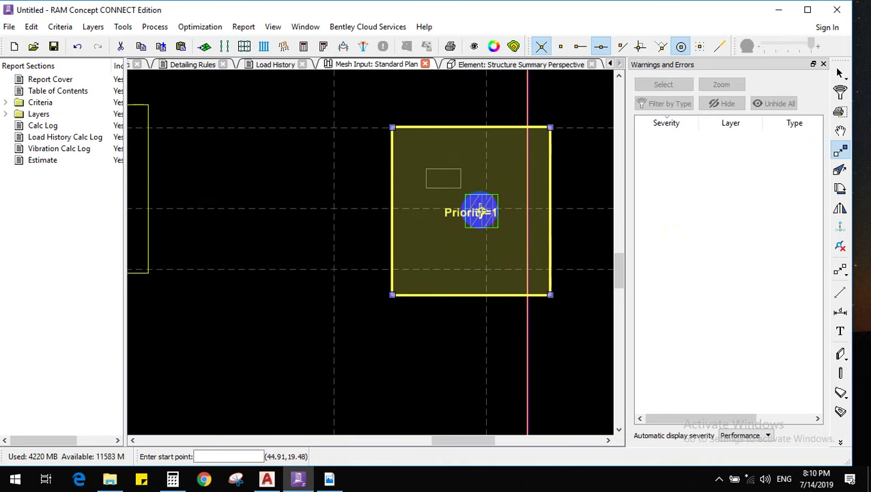
scroll(477, 356, "down", 2)
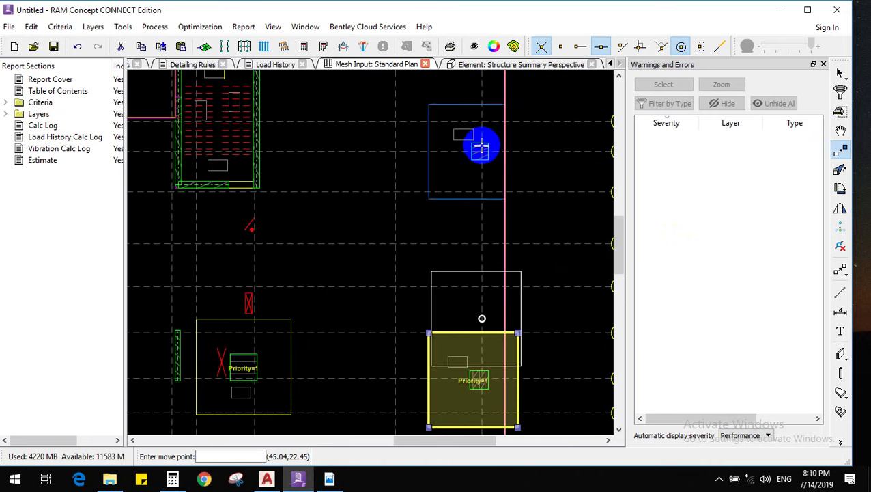
left_click(480, 151)
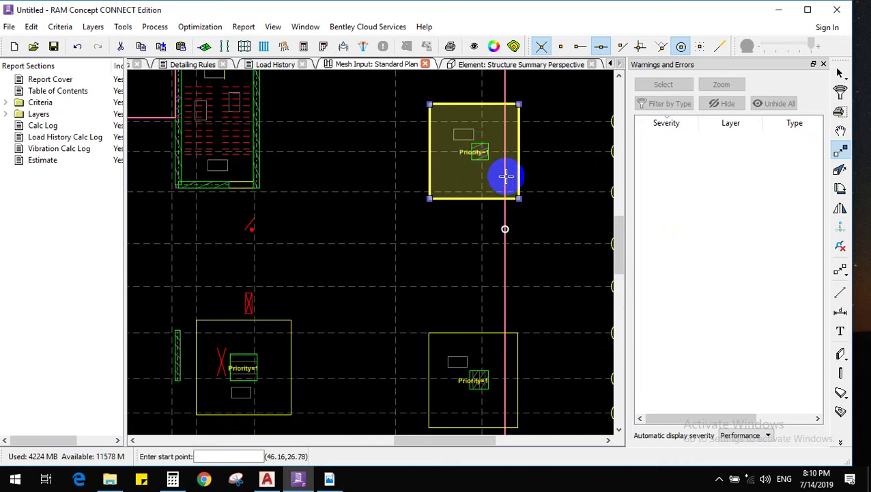
Stretch the two inner corners of the northern copied drop panel onto the corners of its blue drawing outline
scroll(390, 135, "up", 3)
left_click(840, 169)
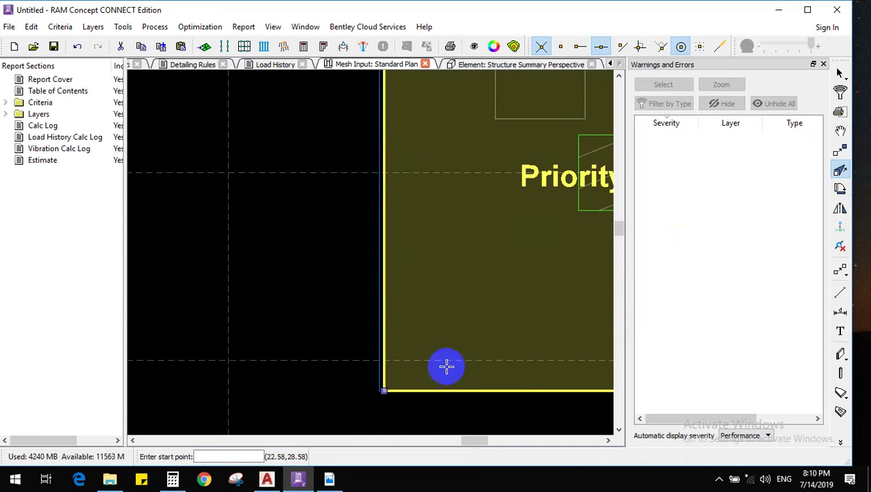
left_click(379, 390)
scroll(392, 311, "down", 2)
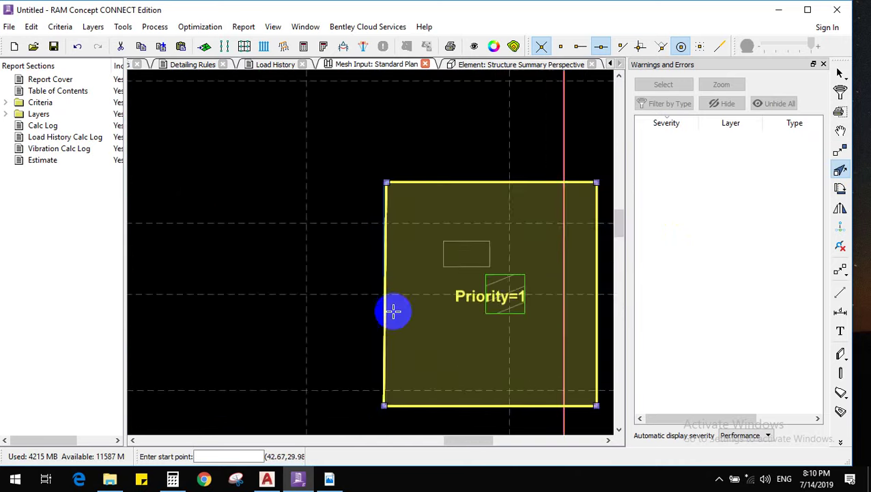
scroll(386, 182, "up", 2)
left_click(382, 181)
scroll(358, 224, "down", 2)
Stretch the two outer corners of the same drop panel back onto the slab's east edge
scroll(517, 202, "up", 1)
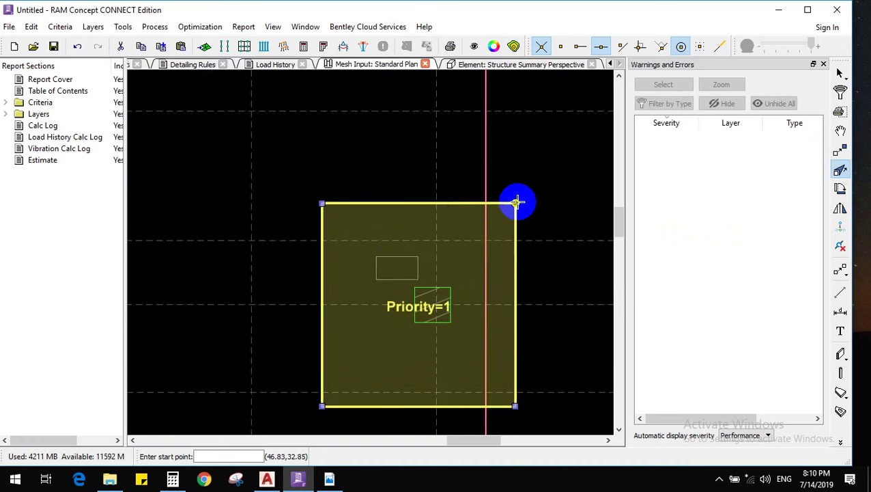
left_click(485, 203)
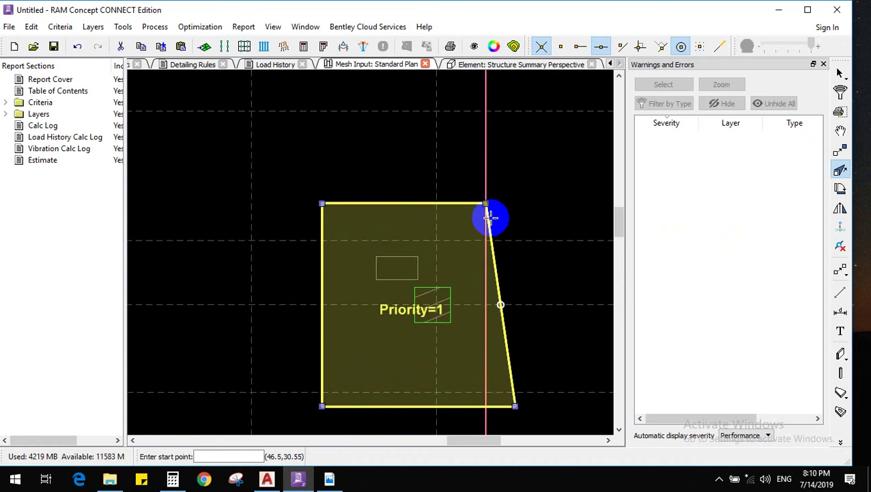
scroll(498, 252, "down", 1)
left_click(487, 380)
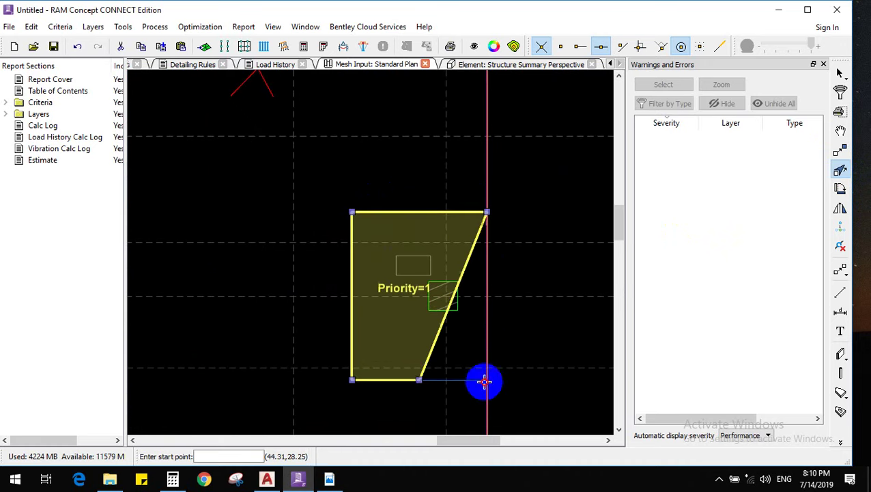
left_click(419, 380)
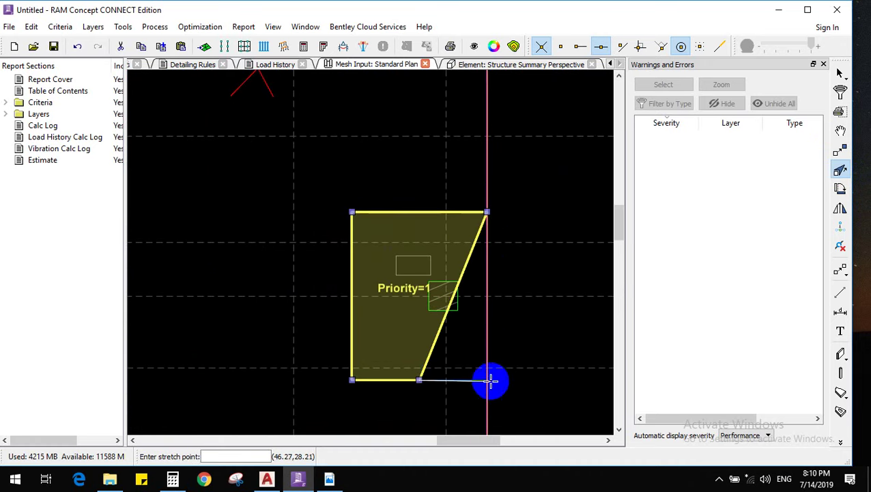
left_click(490, 380)
scroll(521, 228, "down", 3)
Stretch the two outer corners of the other copied drop panel, directly to the south, back onto the slab's east edge
scroll(501, 315, "up", 2)
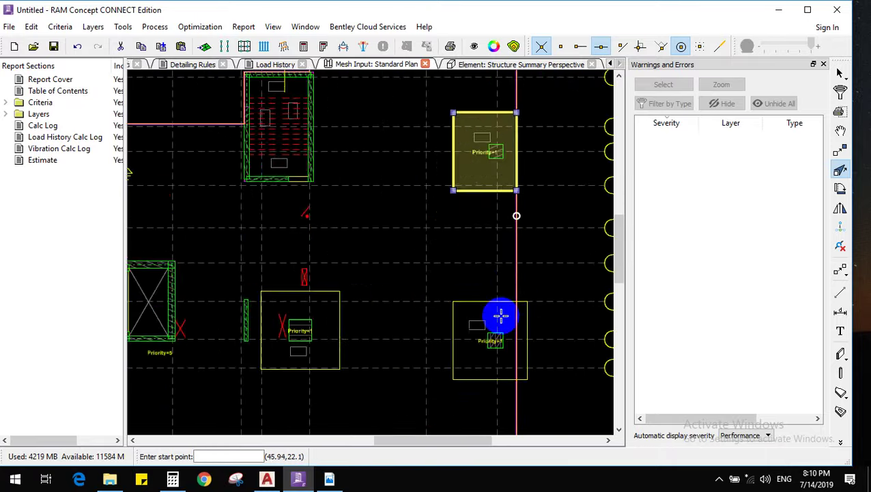
scroll(500, 315, "up", 2)
left_click(841, 74)
left_click(525, 270)
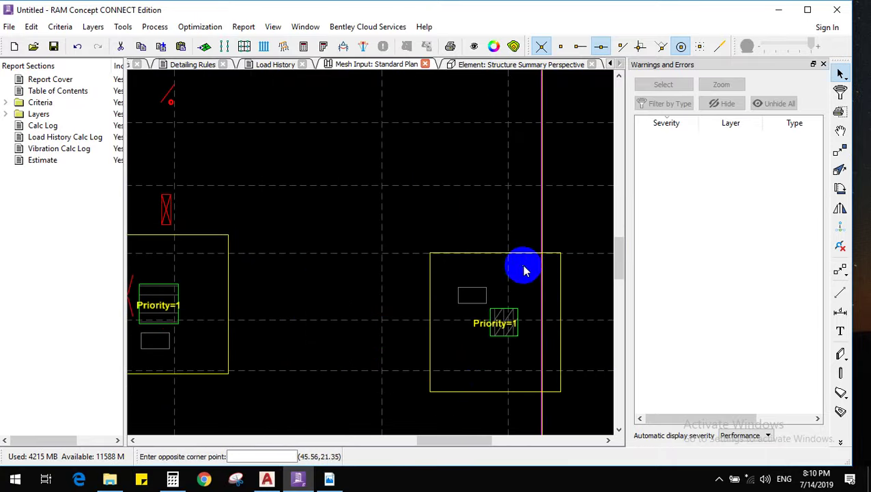
left_click(840, 170)
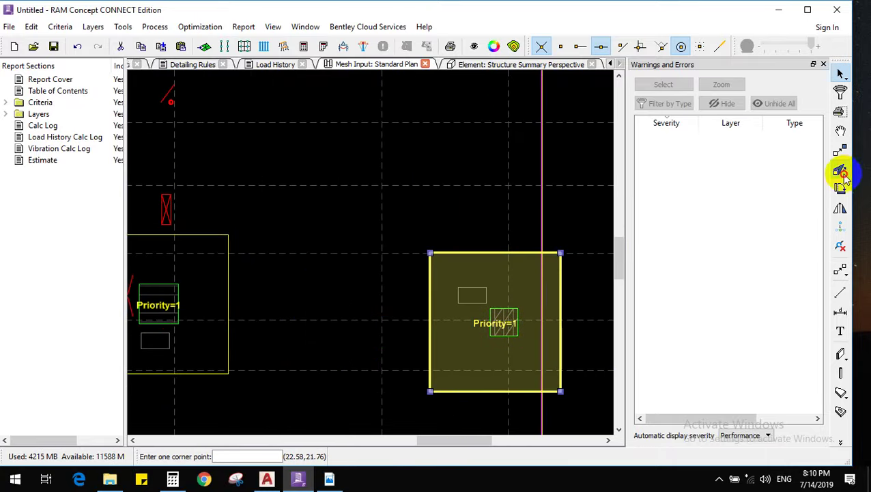
left_click(543, 391)
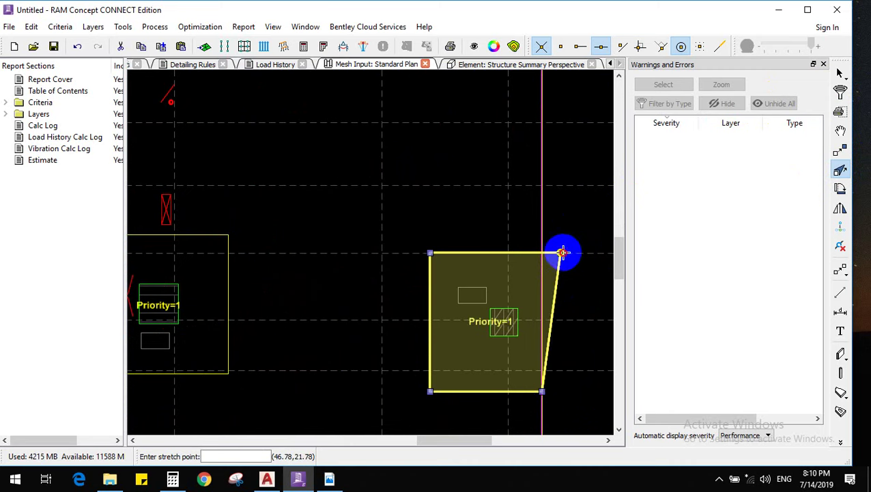
left_click(541, 252)
scroll(540, 252, "down", 3)
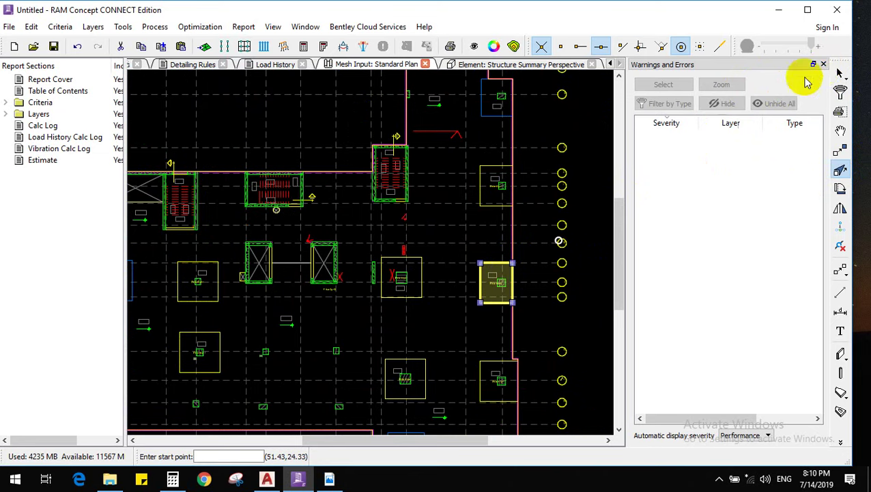
Close the Warnings and Errors pane to give the plan more room
left_click(824, 64)
scroll(640, 156, "down", 2)
scroll(669, 237, "up", 3)
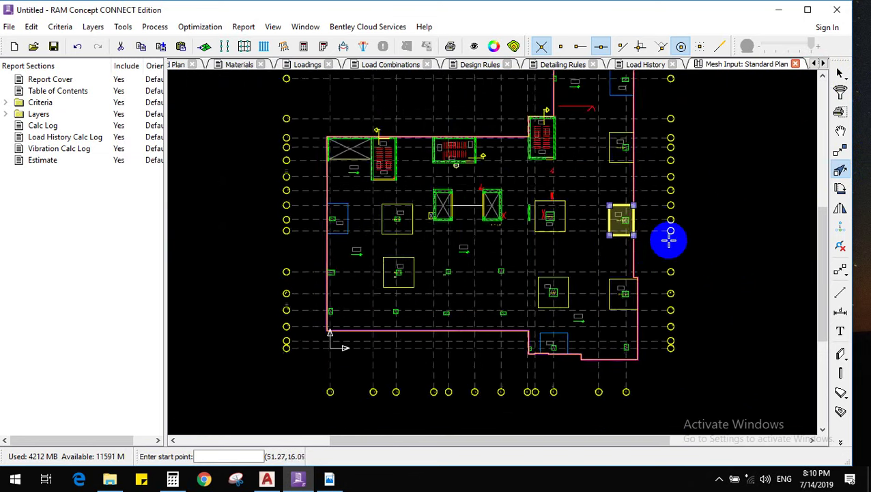
Draw a drop panel around the south-edge column, following the blue outline and the small jog in the slab edge
scroll(628, 270, "up", 3)
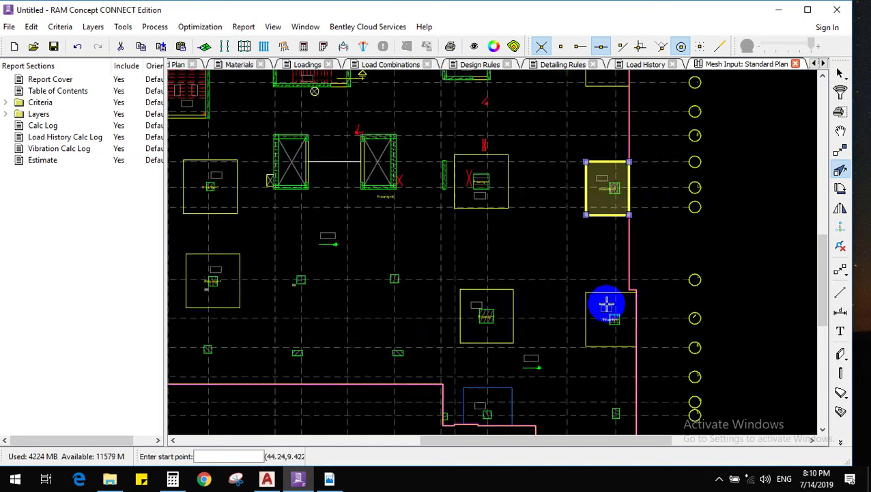
scroll(550, 330, "down", 3)
scroll(522, 280, "up", 5)
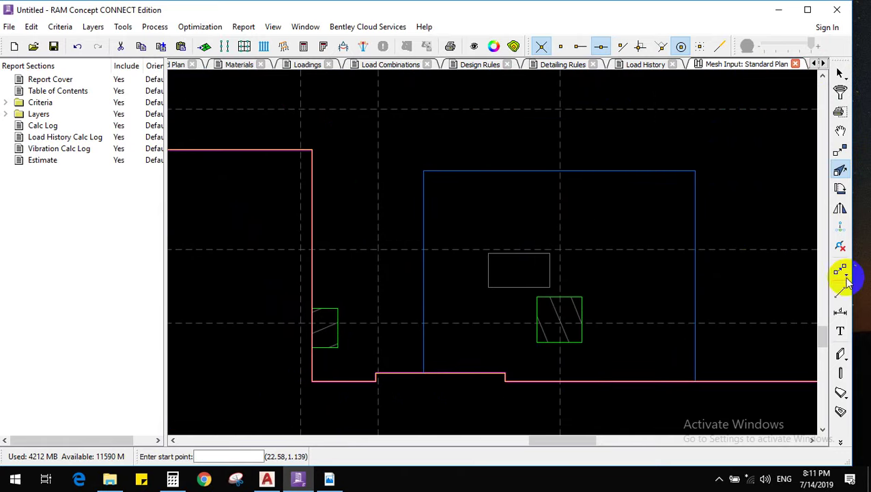
left_click(840, 394)
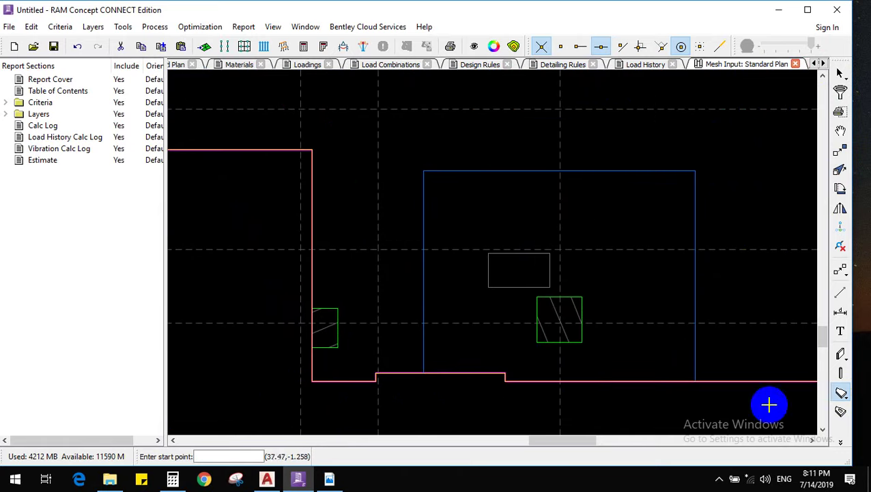
left_click(695, 379)
left_click(695, 171)
left_click(559, 170)
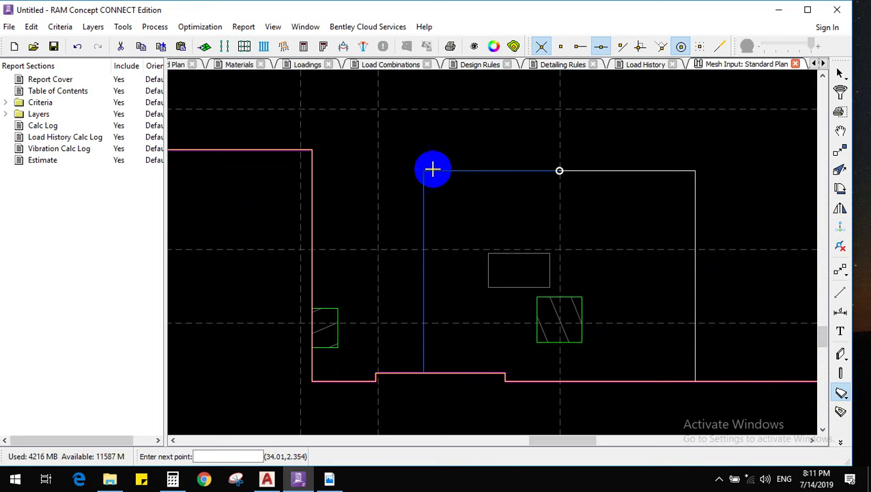
left_click(424, 171)
left_click(424, 372)
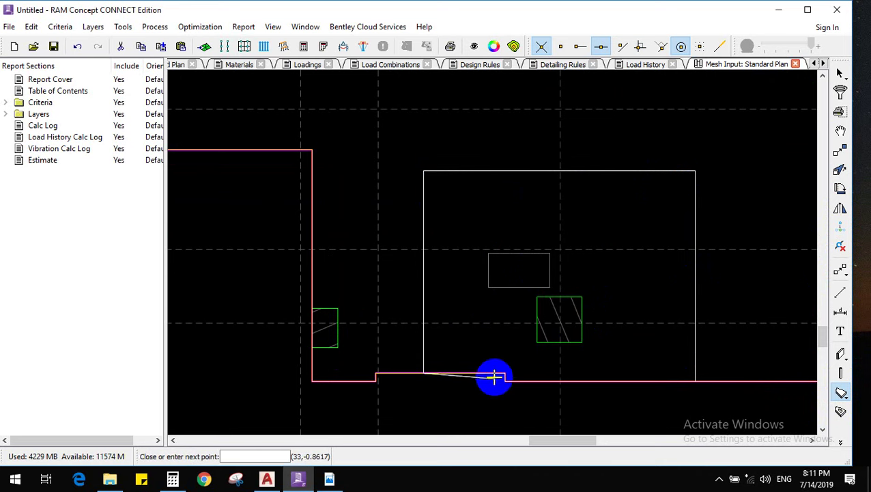
left_click(504, 381)
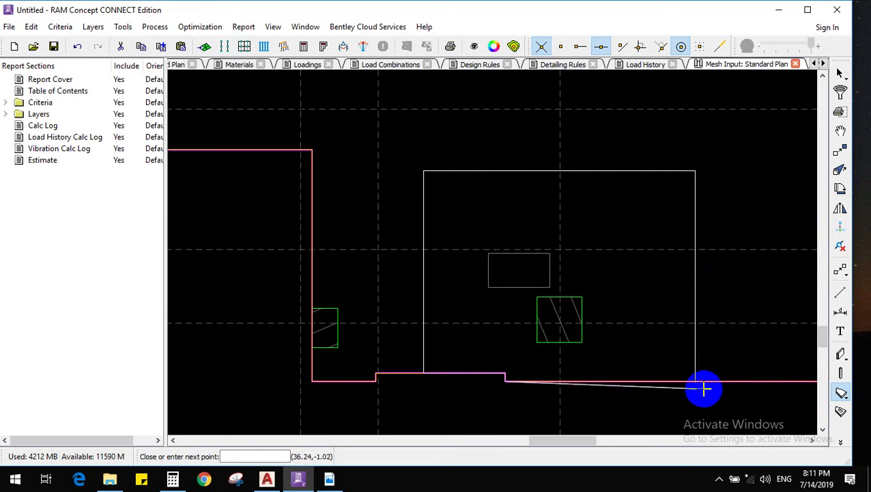
double_click(696, 379)
Draw a rectangular drop panel over the blue outline around the column at the slab's west edge
scroll(695, 377, "down", 6)
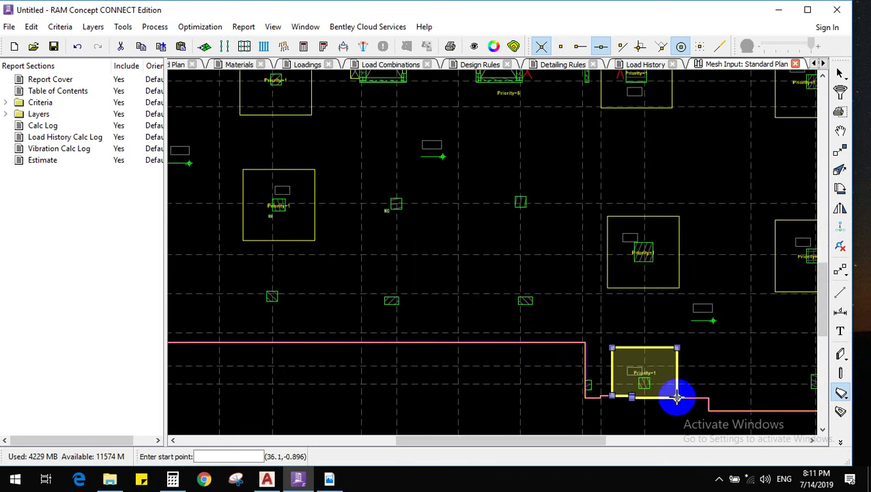
scroll(311, 140, "up", 8)
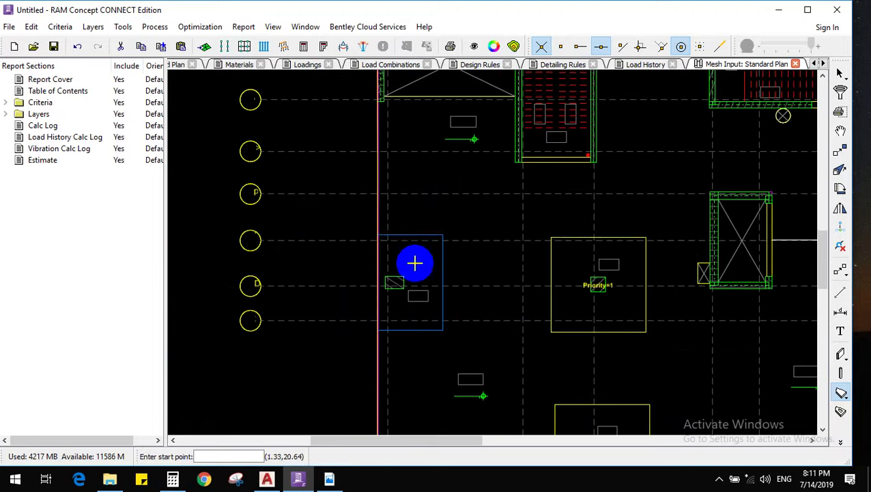
left_click(377, 236)
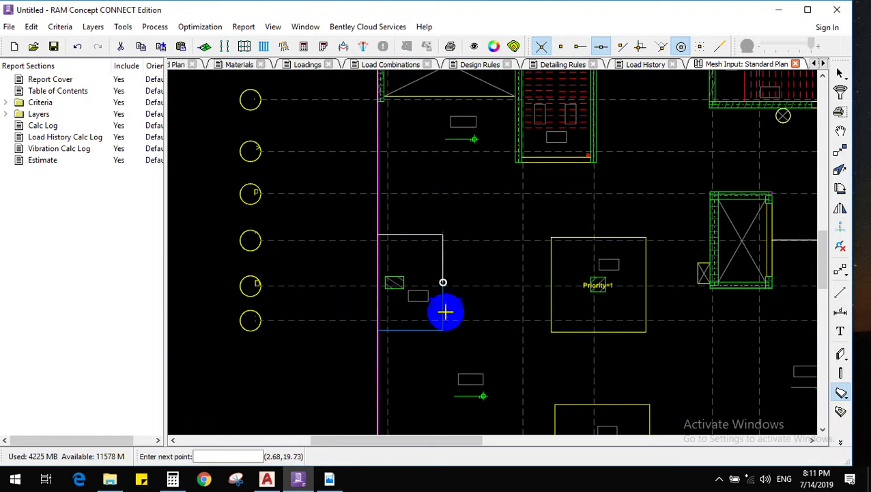
left_click(443, 330)
left_click(378, 330)
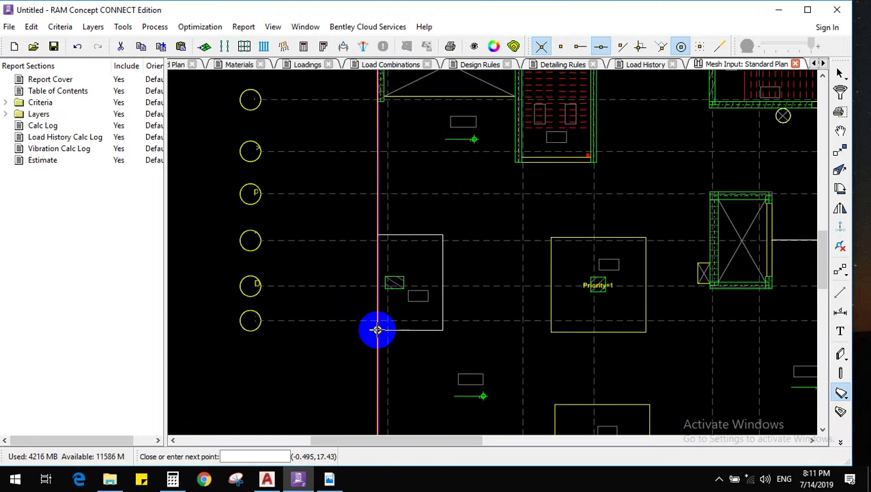
left_click(378, 235)
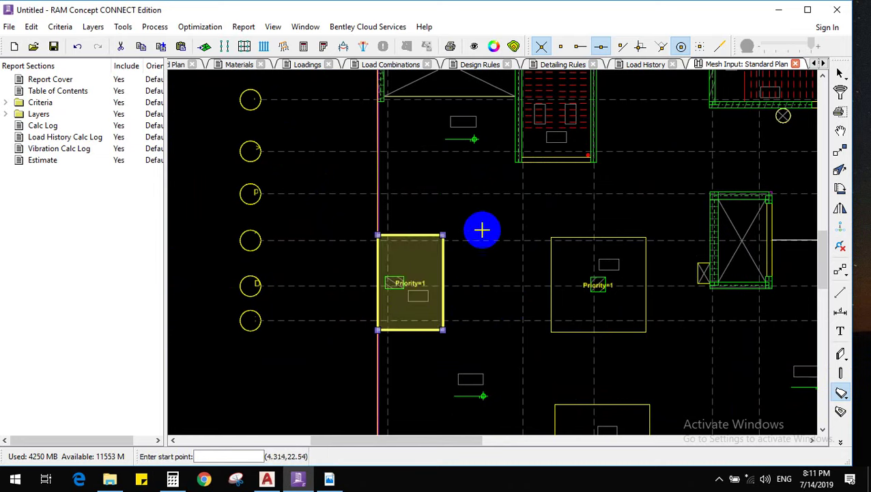
scroll(484, 239, "down", 5)
scroll(431, 331, "down", 5)
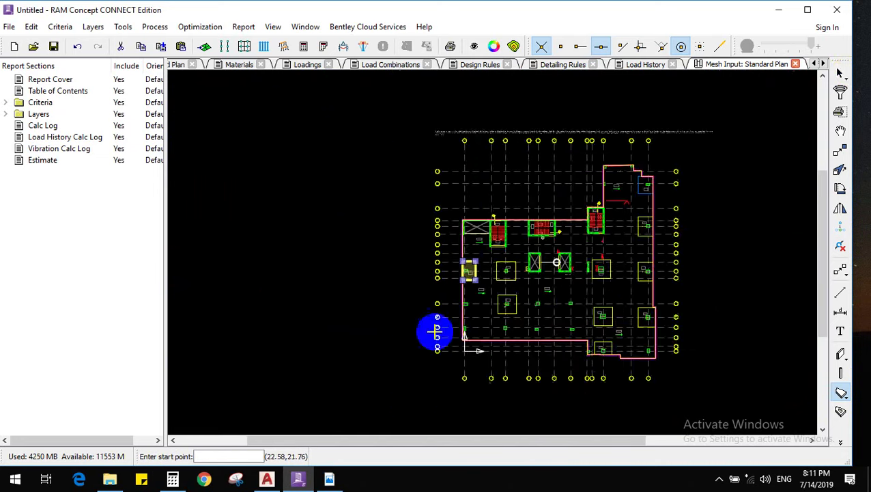
left_click(842, 74)
left_click(689, 149)
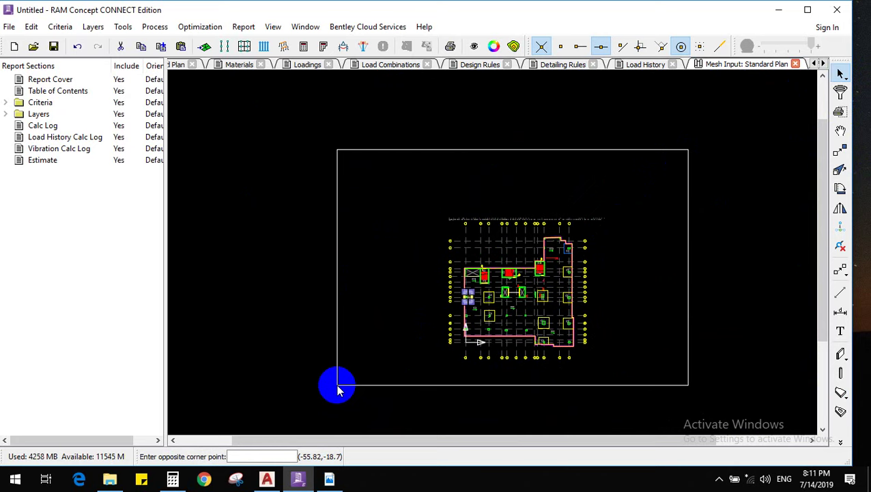
scroll(654, 167, "up", 8)
left_click(579, 282)
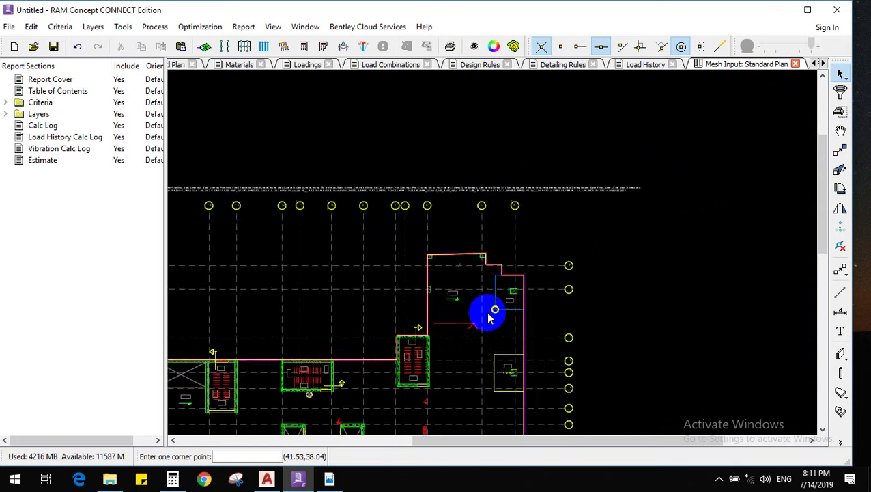
Draw a rectangular drop panel over the blue outline around the northernmost column on the slab's east edge
scroll(521, 302, "up", 3)
left_click(841, 393)
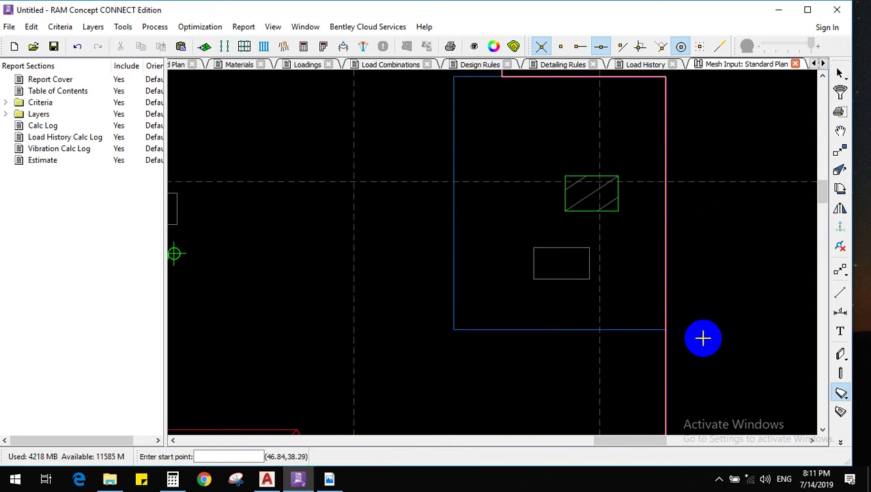
left_click(665, 328)
left_click(666, 105)
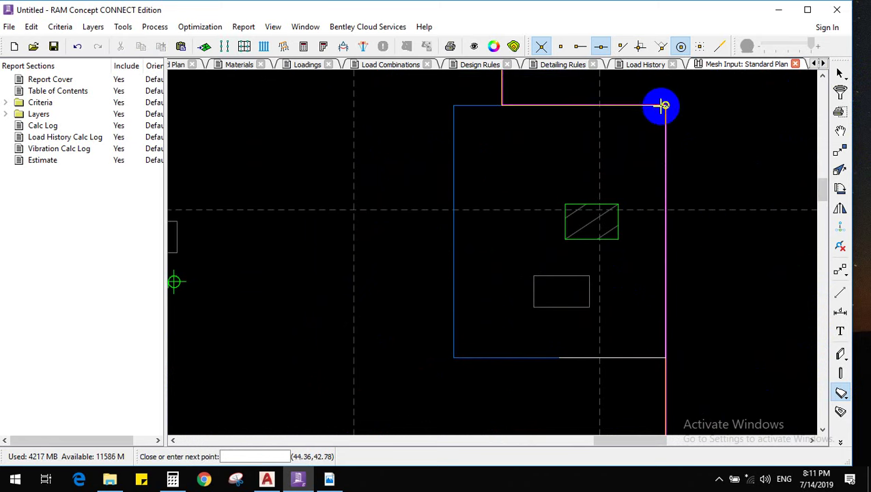
left_click(453, 105)
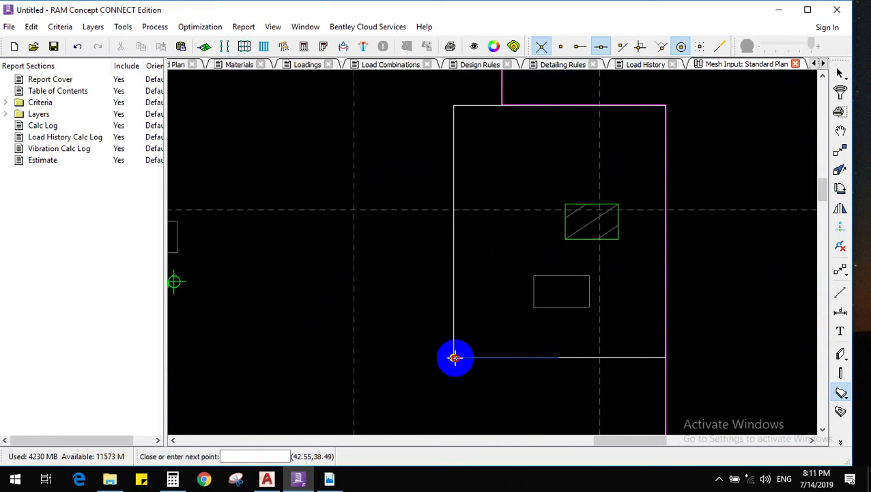
left_click(455, 357)
left_click(562, 357)
scroll(752, 210, "down", 5)
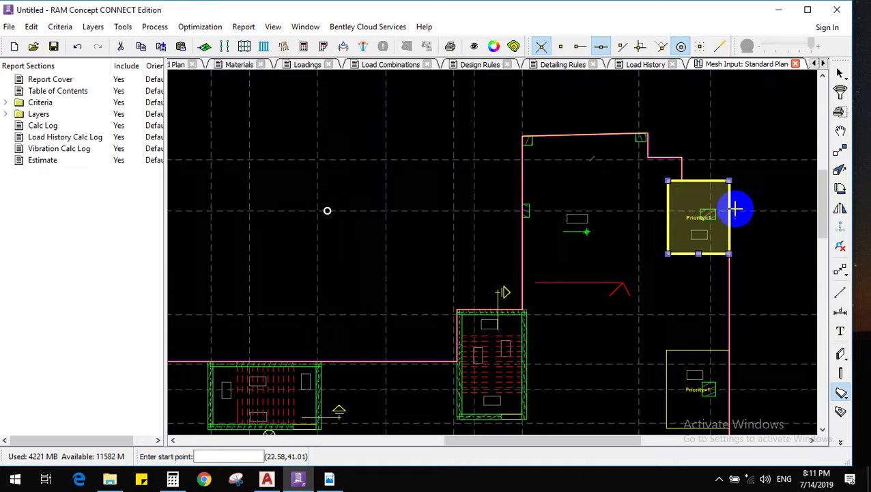
scroll(736, 210, "down", 5)
Select only the drop panels by filtering a whole-plan selection to slab areas and excluding the main floor slab
left_click(841, 74)
scroll(450, 267, "down", 2)
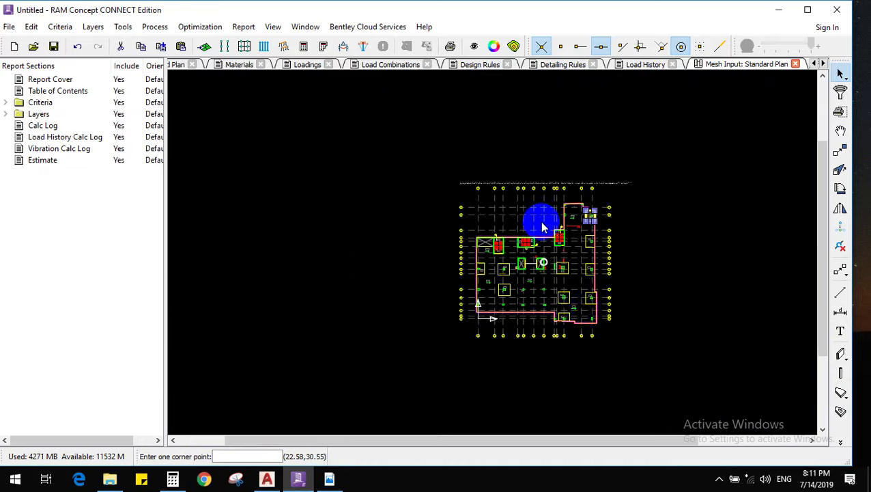
scroll(541, 215, "down", 2)
left_click(669, 137)
left_click(379, 335)
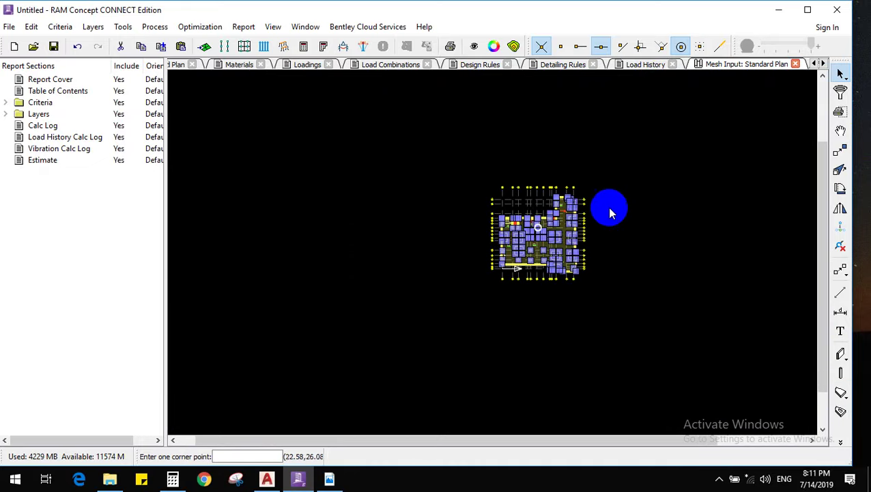
scroll(655, 160, "up", 2)
right_click(656, 151)
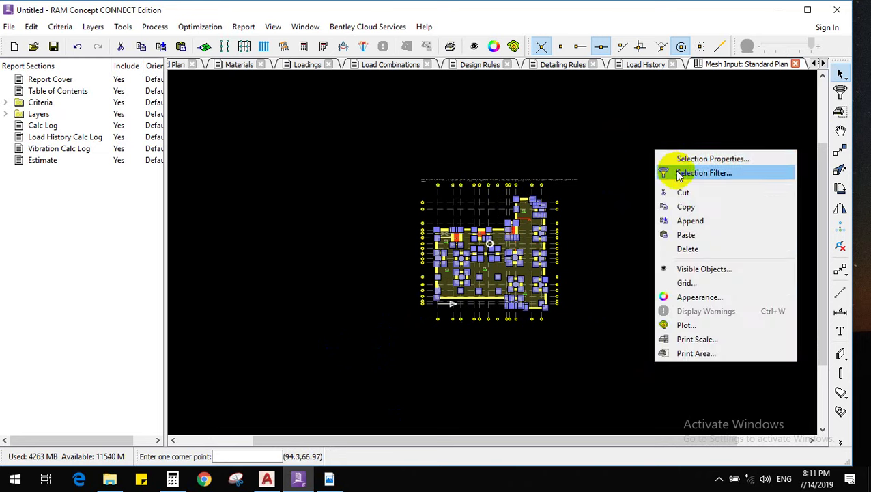
left_click(680, 172)
left_click(340, 198)
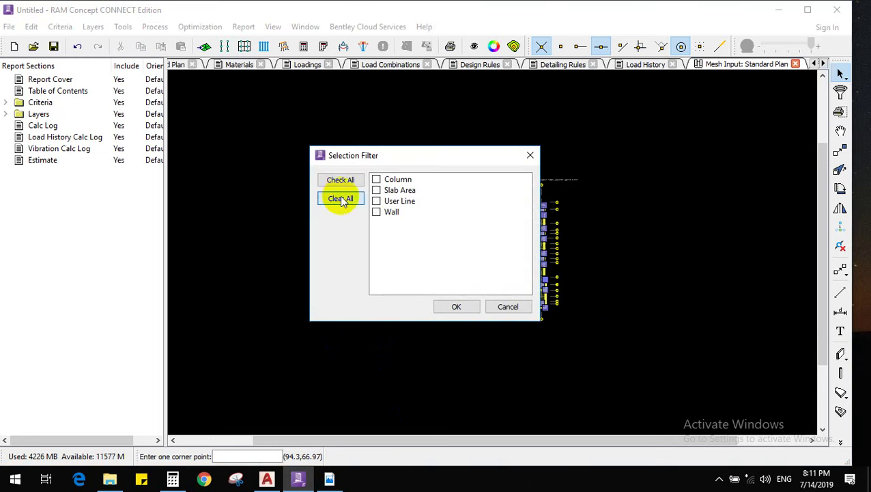
left_click(376, 190)
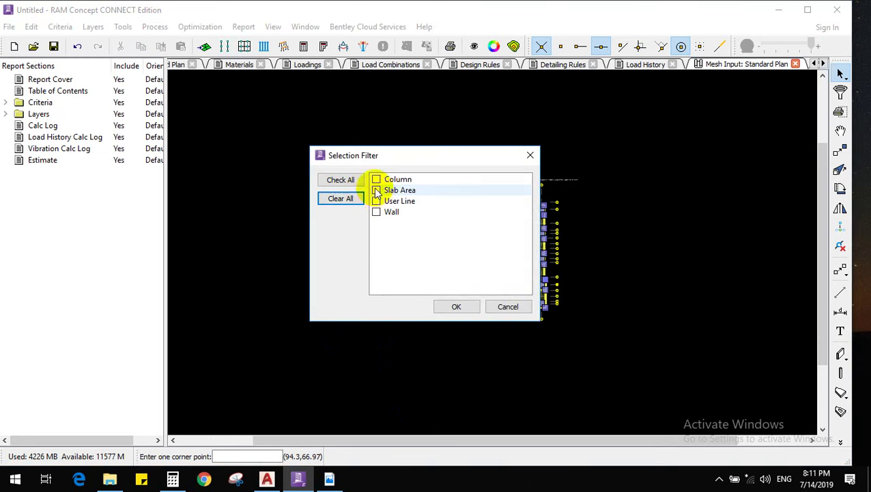
left_click(455, 306)
scroll(463, 308, "up", 5)
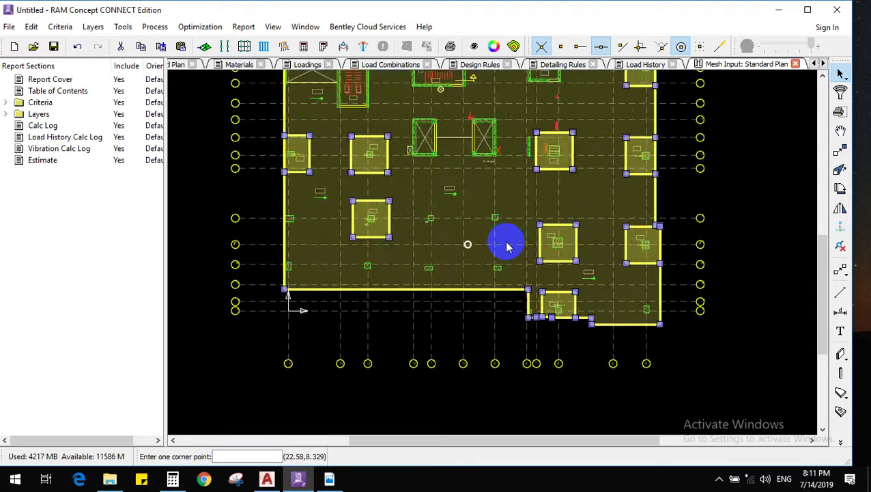
scroll(507, 209, "up", 2)
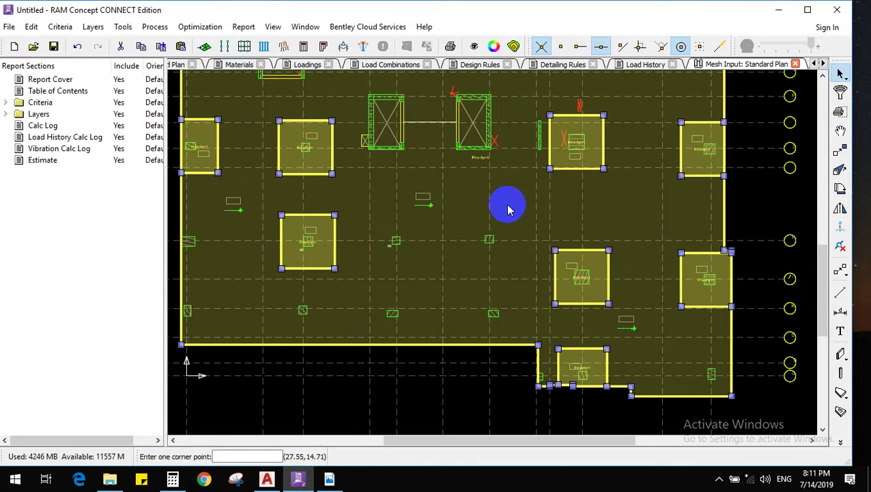
left_click(507, 209, "ctrl")
Set the selected drop panels to a thickness of 450 mm and a priority of 5
scroll(595, 225, "down", 5)
right_click(700, 127)
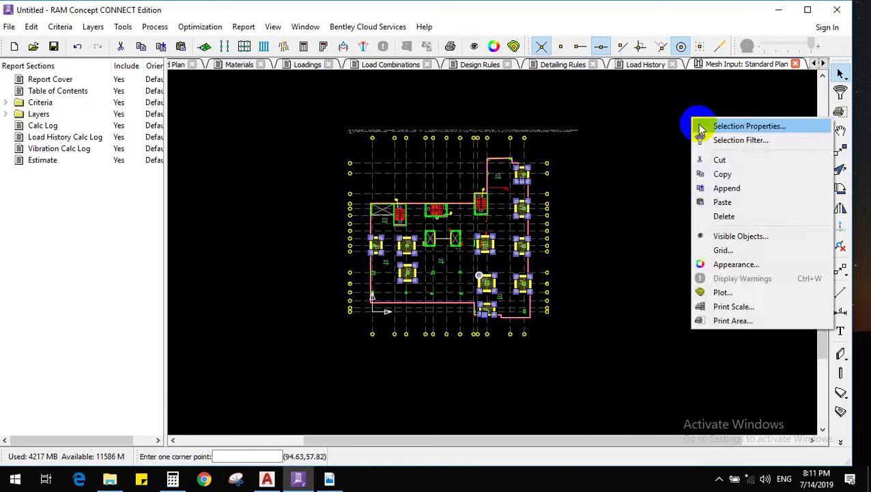
left_click(701, 127)
double_click(415, 232)
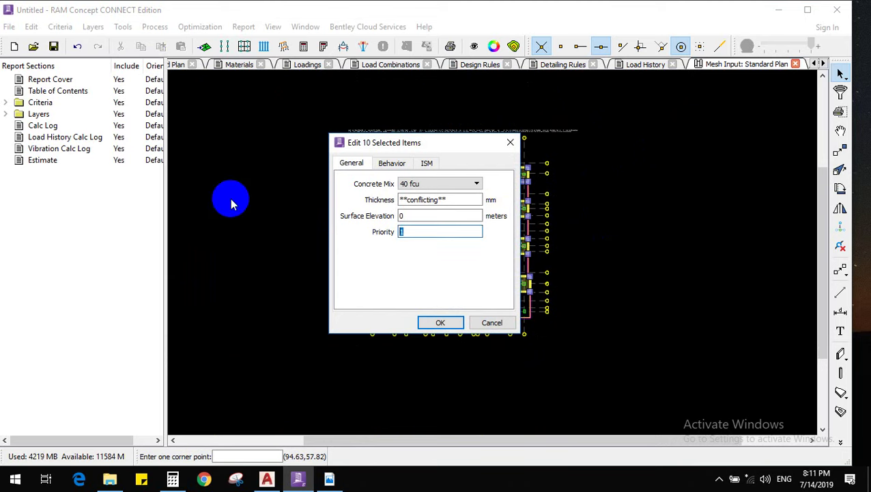
type("5")
double_click(430, 199)
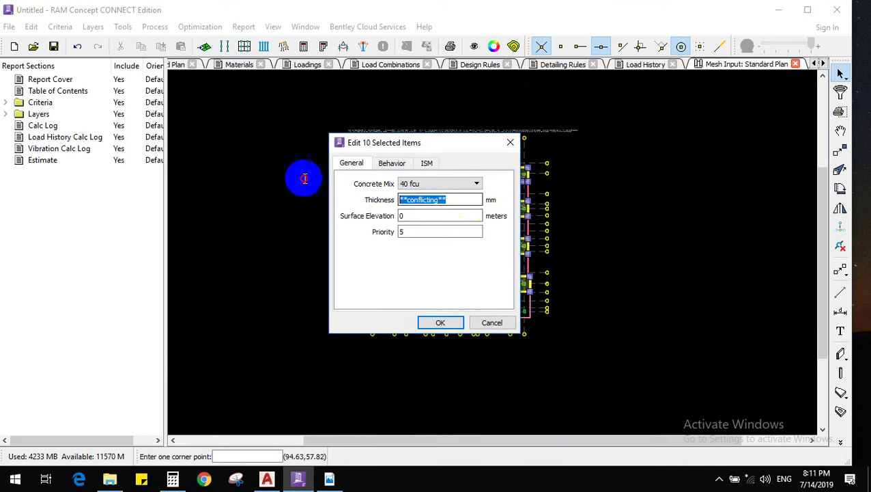
type("4")
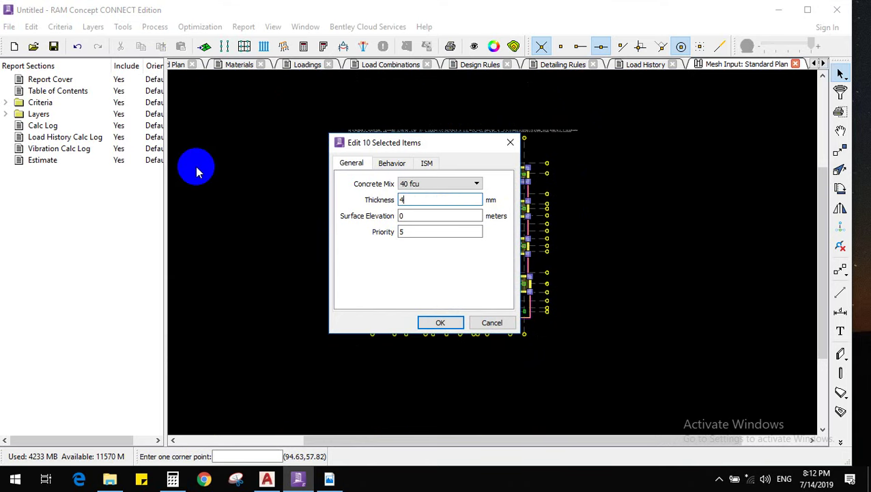
type("500")
key("BackSpace")
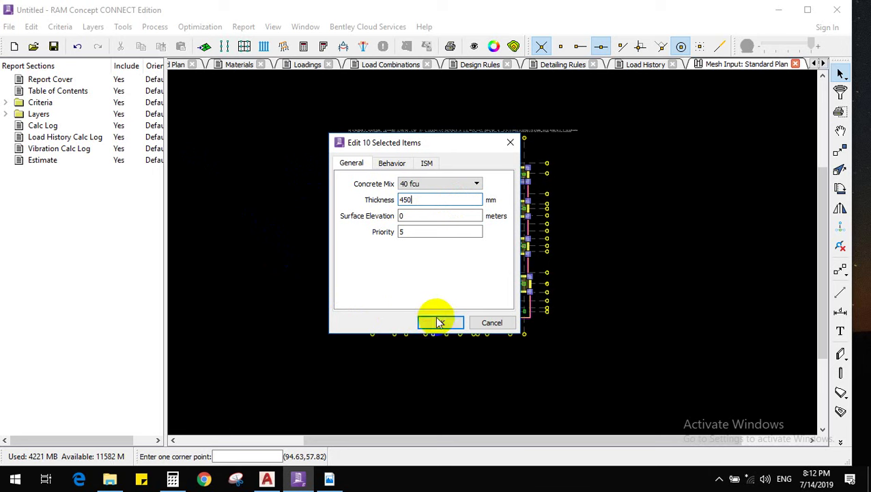
left_click(442, 323)
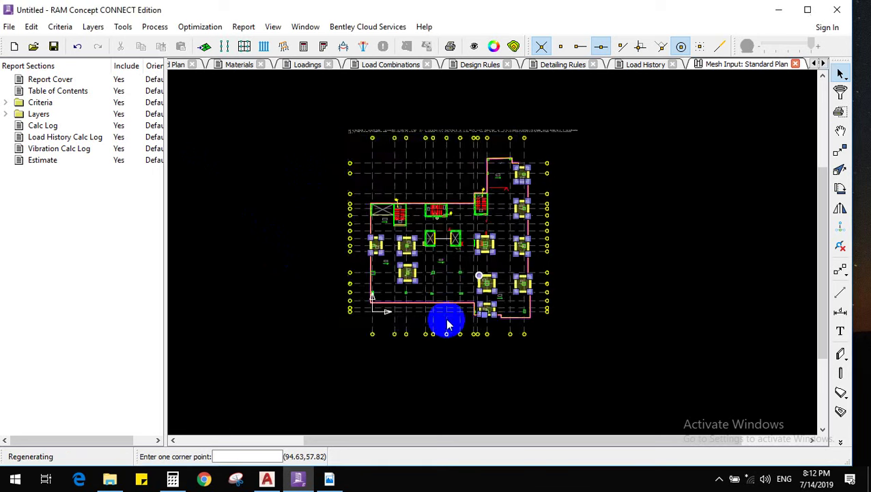
Review the main floor slab's properties and keep its priority at 1
scroll(437, 266, "up", 5)
right_click(727, 179)
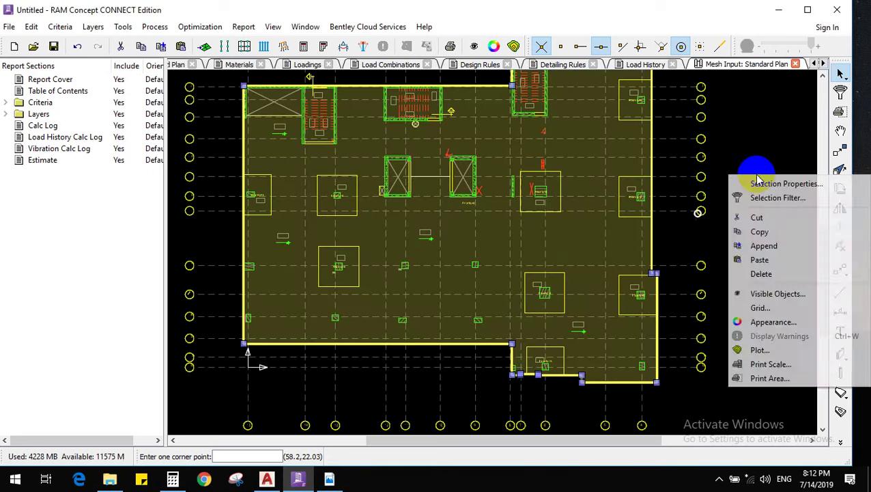
left_click(751, 182)
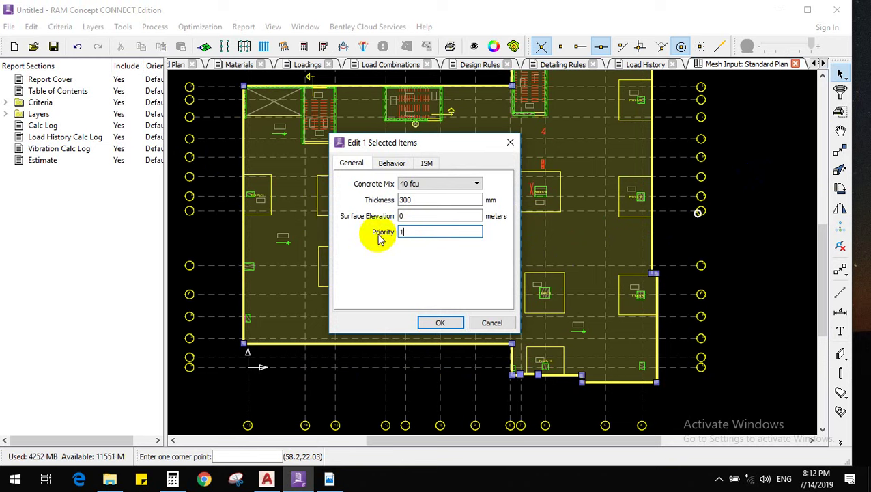
left_click(441, 323)
Examine the priority labels of the main slab and the drop panels across the plan
scroll(485, 307, "down", 2)
scroll(666, 268, "up", 3)
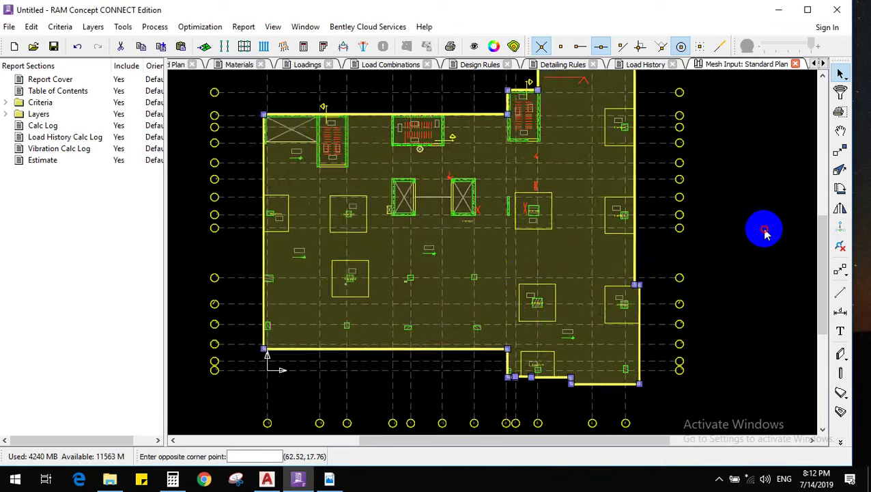
scroll(530, 311, "down", 2)
scroll(652, 331, "up", 3)
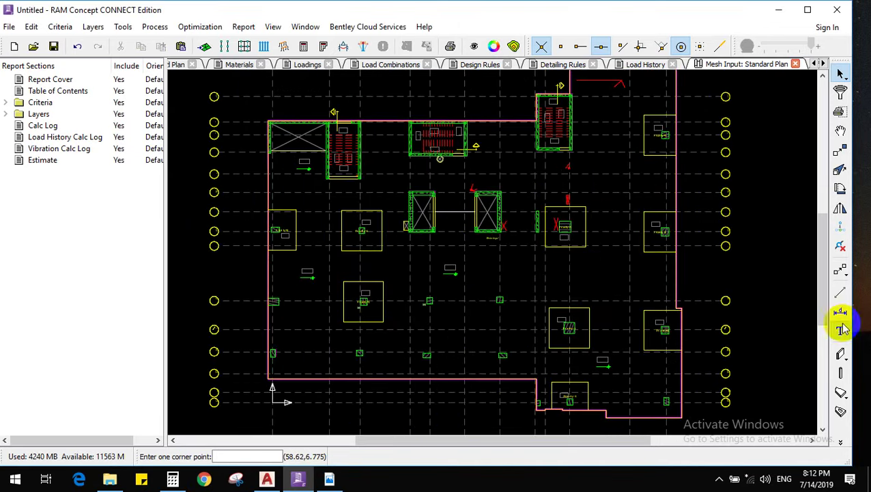
scroll(661, 325, "down", 2)
scroll(647, 214, "up", 3)
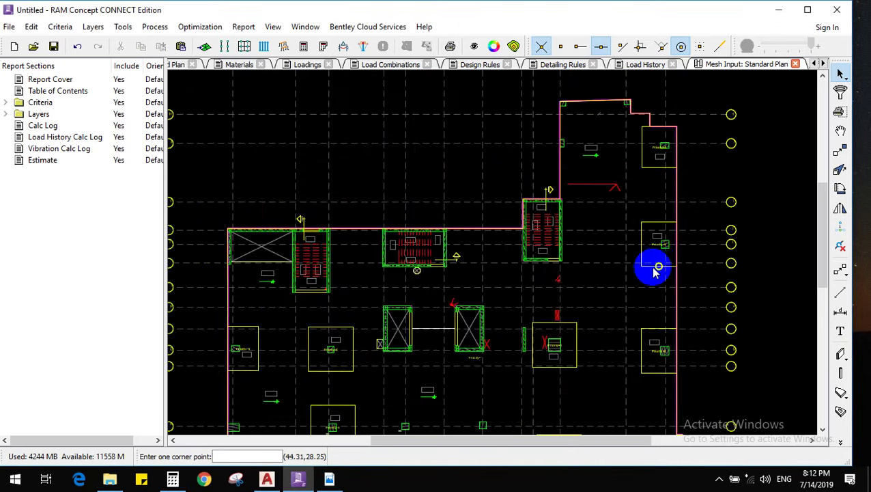
scroll(657, 268, "down", 2)
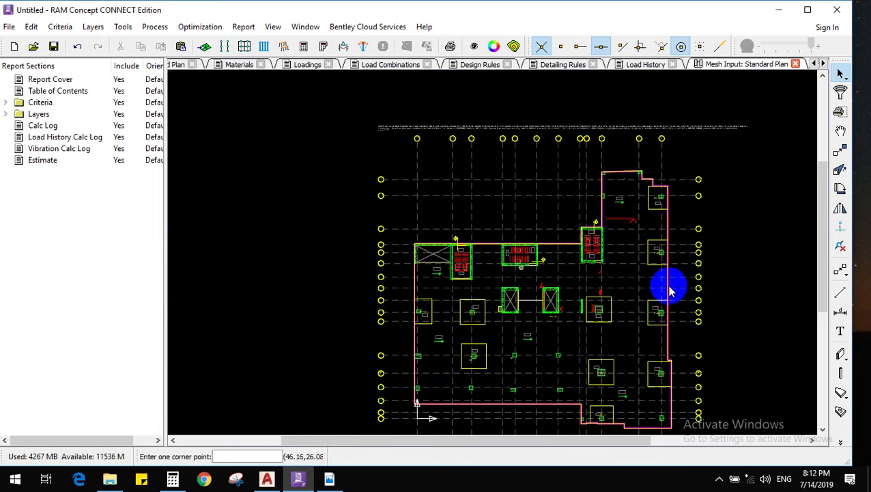
scroll(661, 307, "down", 2)
scroll(638, 314, "up", 4)
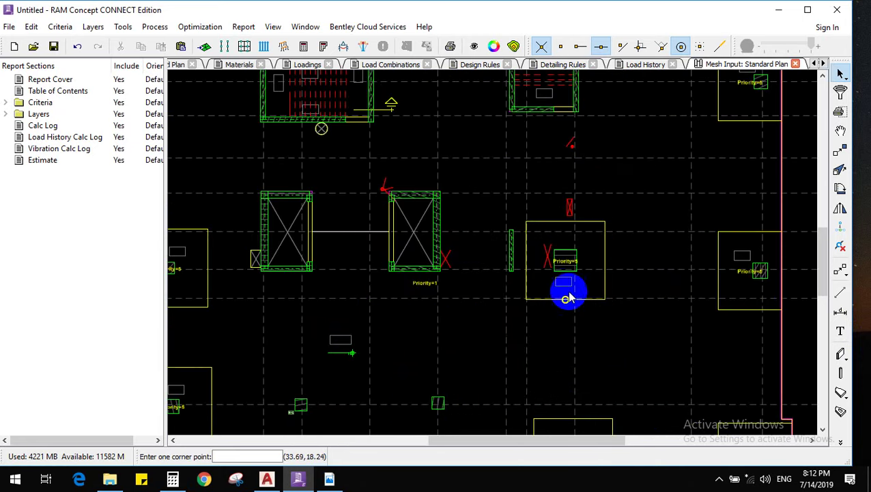
scroll(566, 296, "up", 3)
Start a drop cap centred on the column inside the southern of the two western interior drop panels
left_click(841, 355)
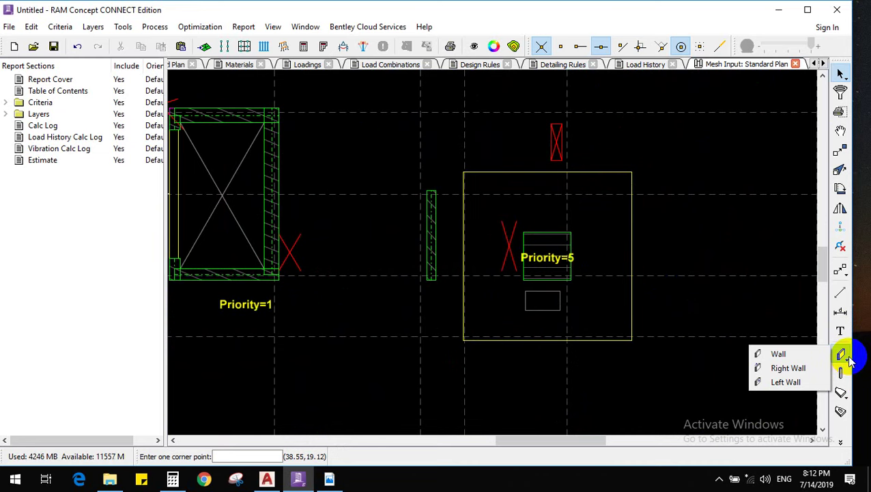
left_click(842, 395)
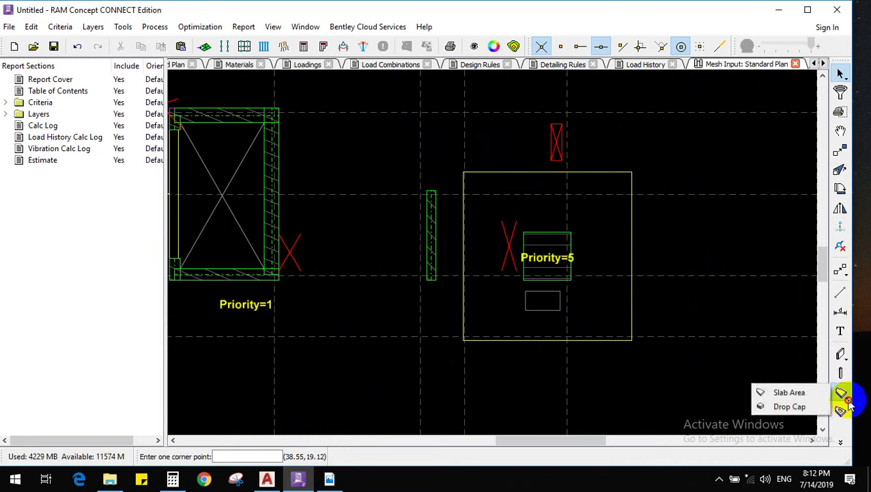
left_click(790, 407)
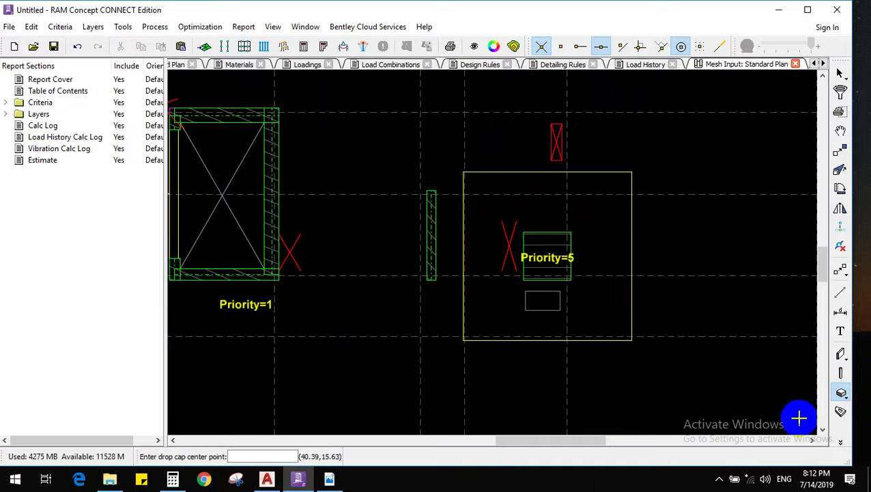
scroll(672, 189, "down", 5)
scroll(643, 302, "up", 2)
scroll(395, 237, "down", 3)
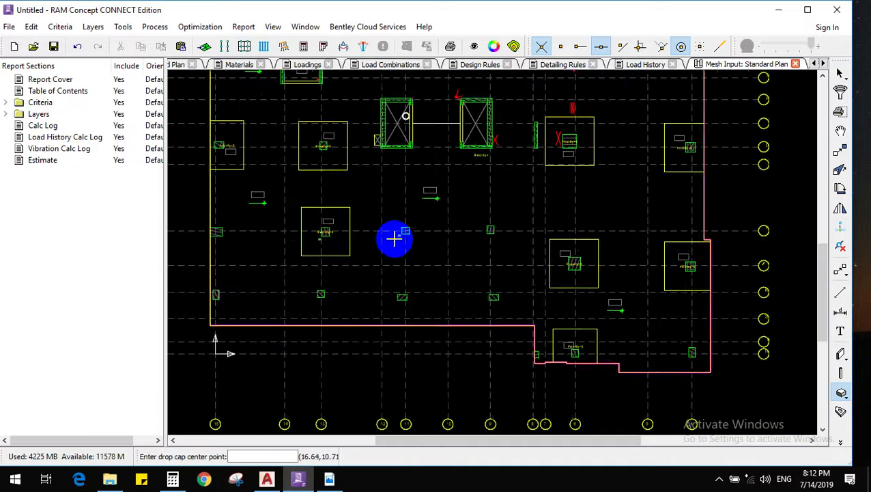
scroll(459, 239, "up", 6)
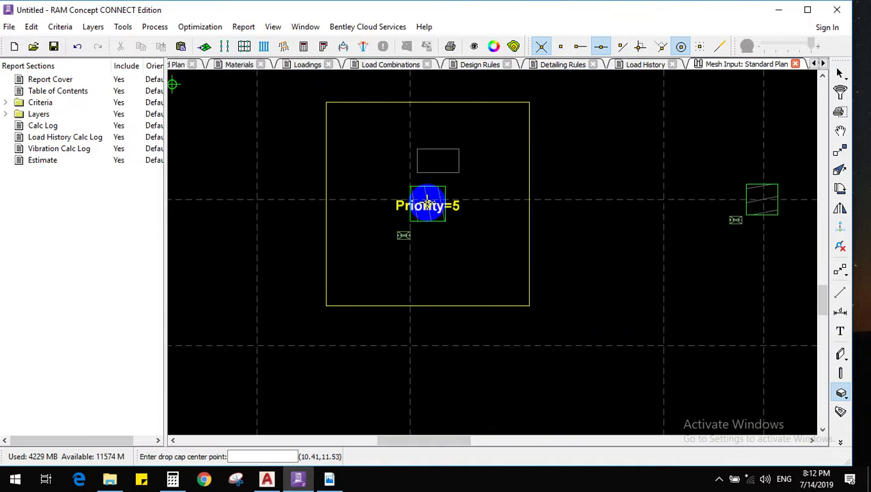
left_click(427, 200)
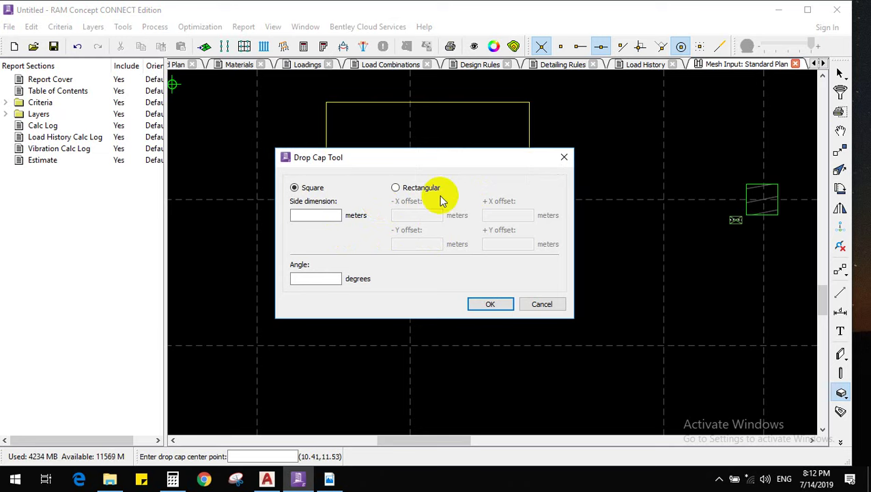
Define a rectangular drop cap with 1.5 m offsets in all four X and Y directions and an angle of 0 degrees
left_click(397, 188)
left_click(305, 189)
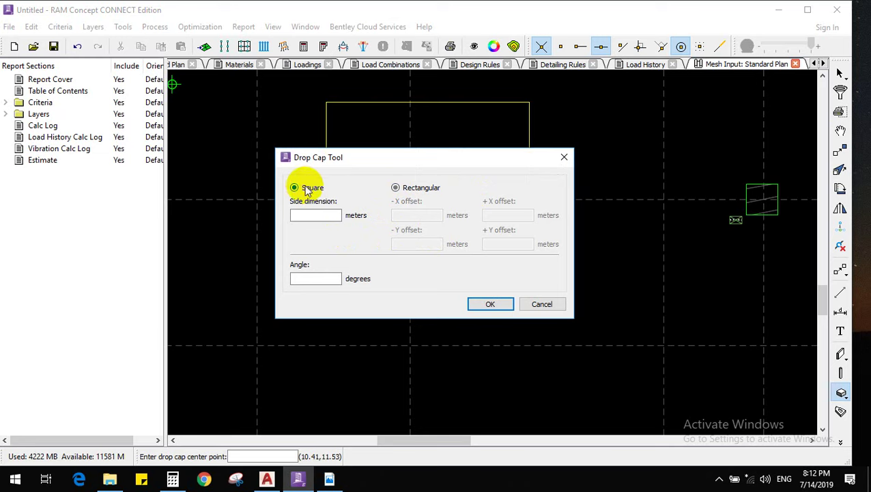
left_click(395, 188)
left_click(417, 215)
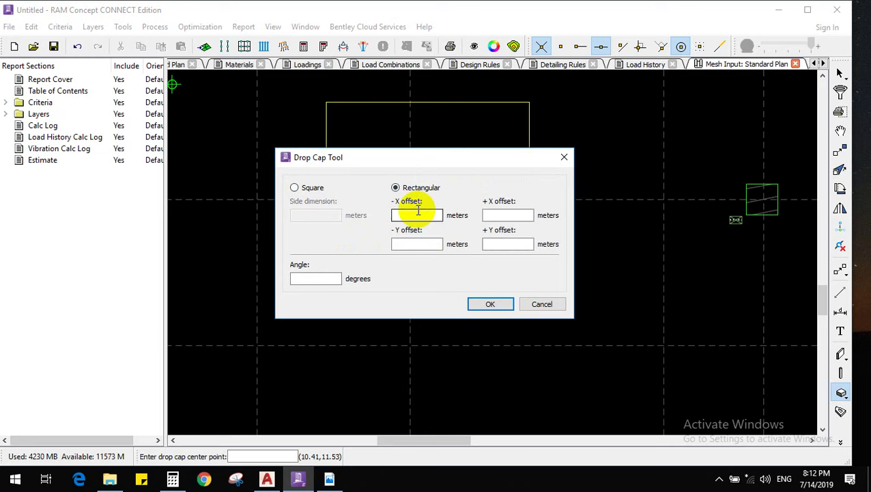
type("1.5")
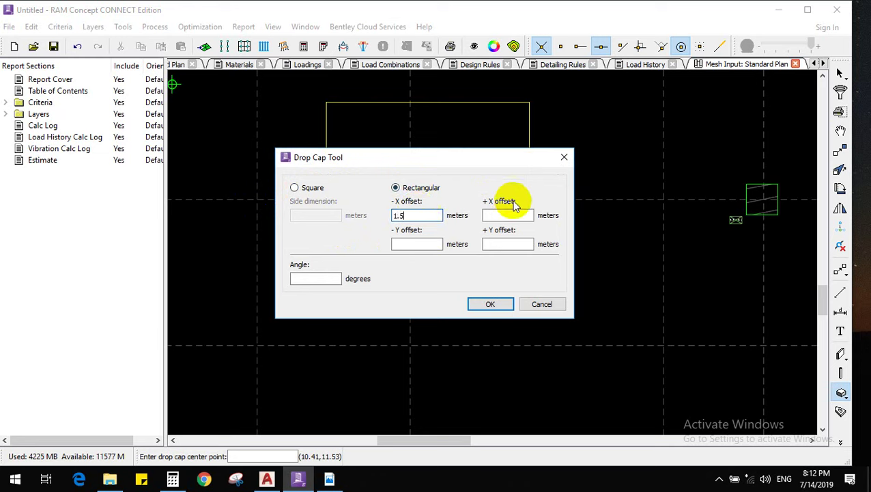
type("1.5")
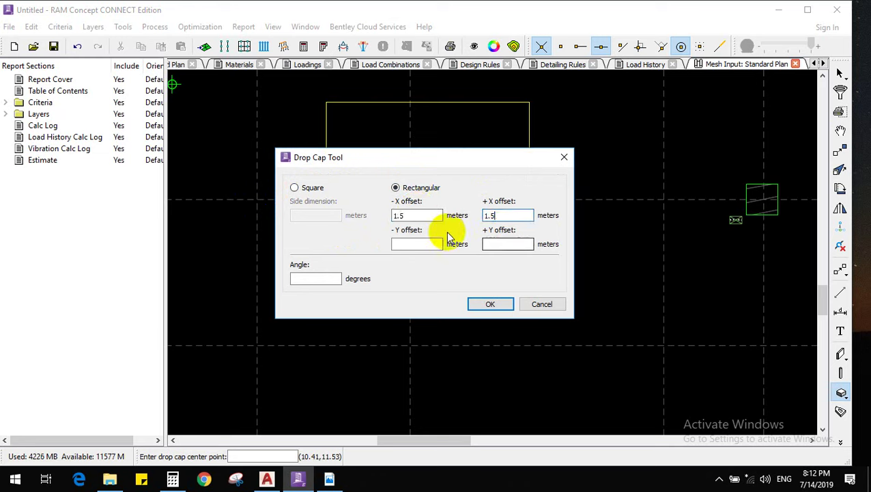
left_click(402, 213)
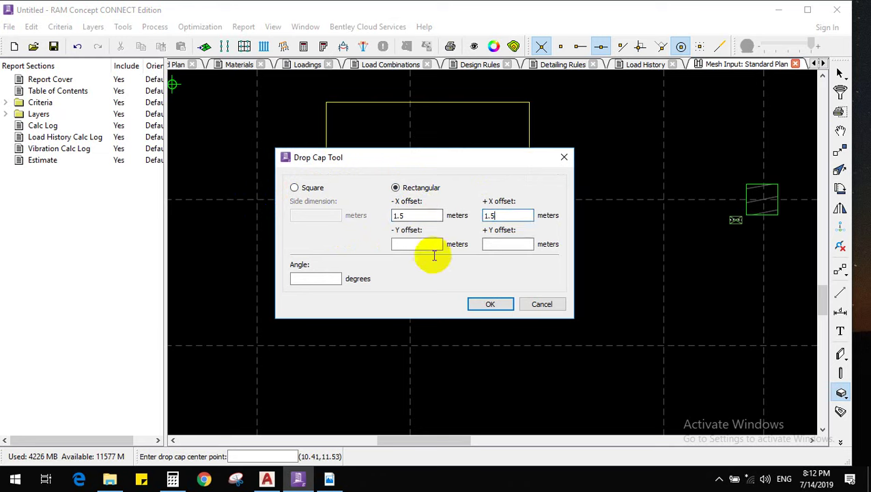
left_click(418, 244)
type("1.5")
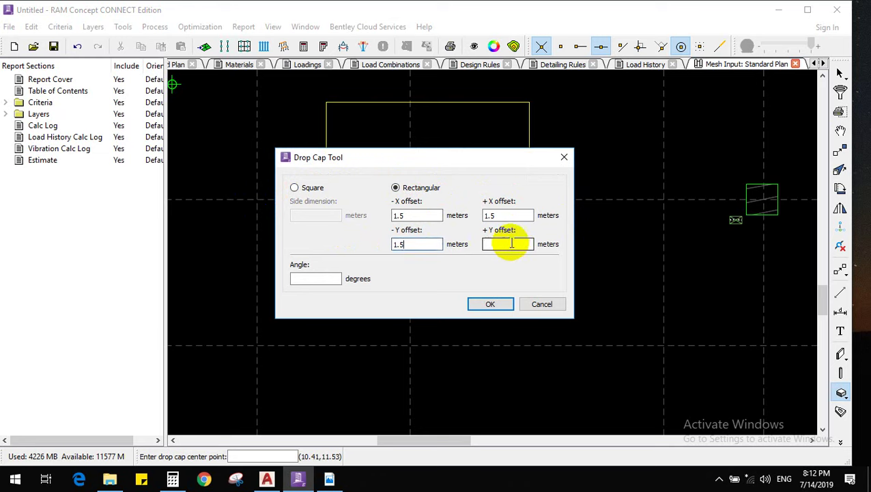
left_click(512, 243)
type("1.5")
left_click(320, 277)
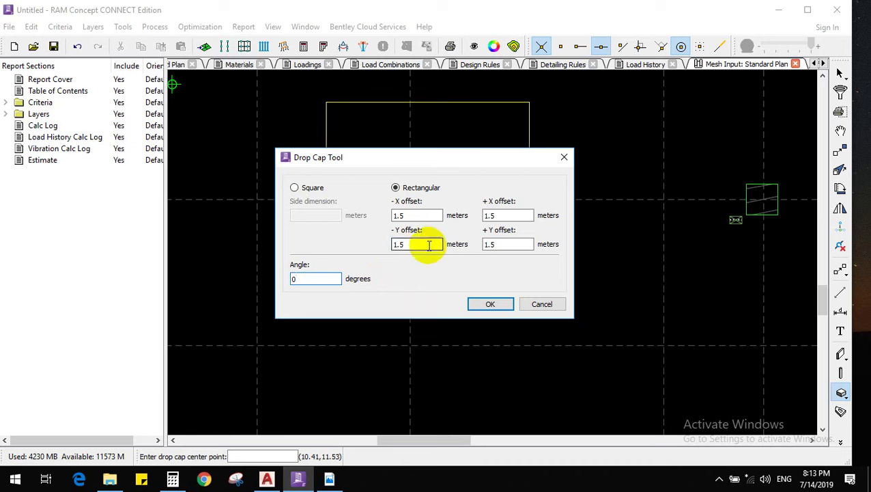
Increase the drop cap's -Y offset to 1.8 m, match the +Y offset to it, and create the cap over the column
double_click(429, 245)
type("1.8")
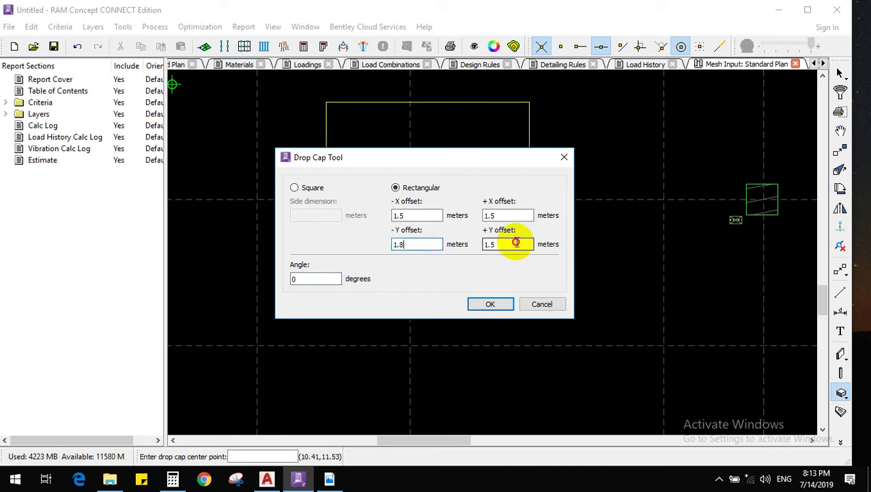
double_click(511, 244)
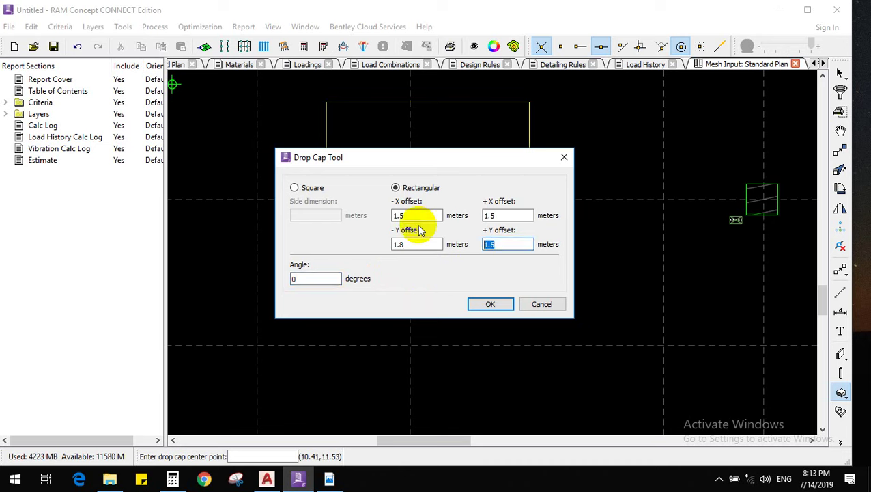
left_click(493, 305)
scroll(455, 338, "down", 1)
scroll(437, 256, "up", 1)
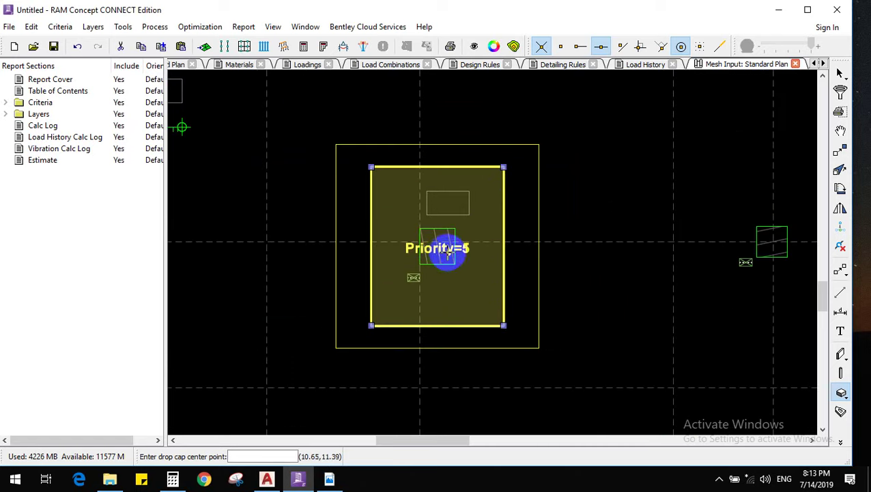
Delete the rectangular drop cap just placed inside the existing drop panel
key("Delete")
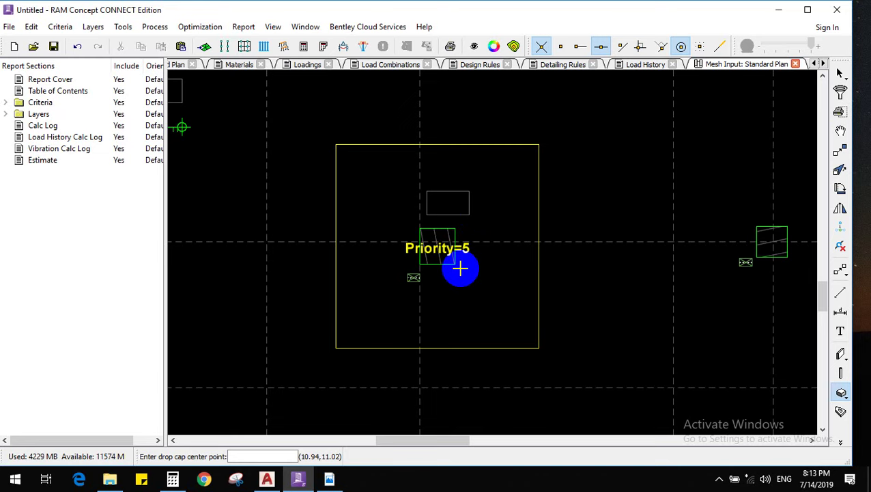
scroll(461, 269, "down", 5)
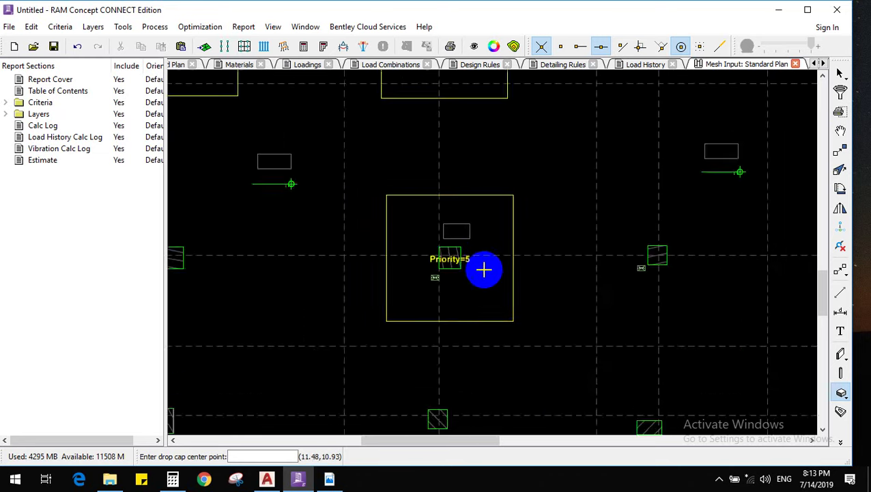
scroll(442, 298, "down", 3)
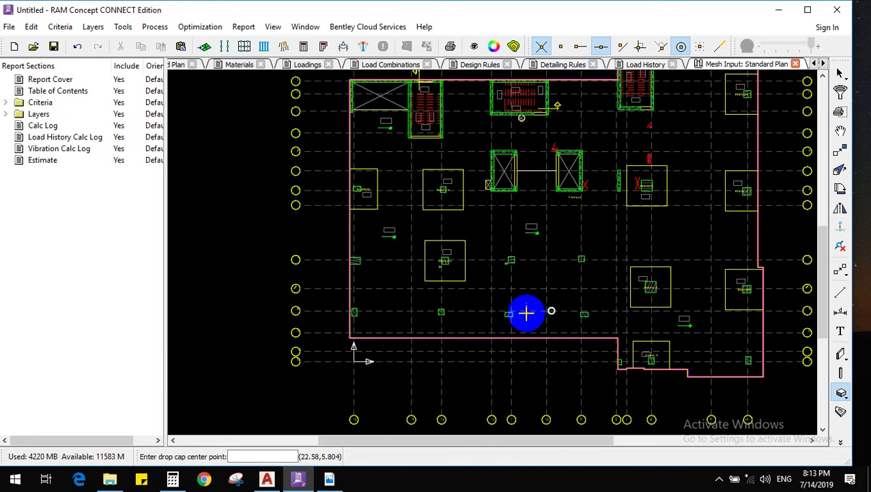
Activate the slab opening tool and accept the default slab opening priority of 20
left_click(841, 412)
scroll(587, 363, "down", 1)
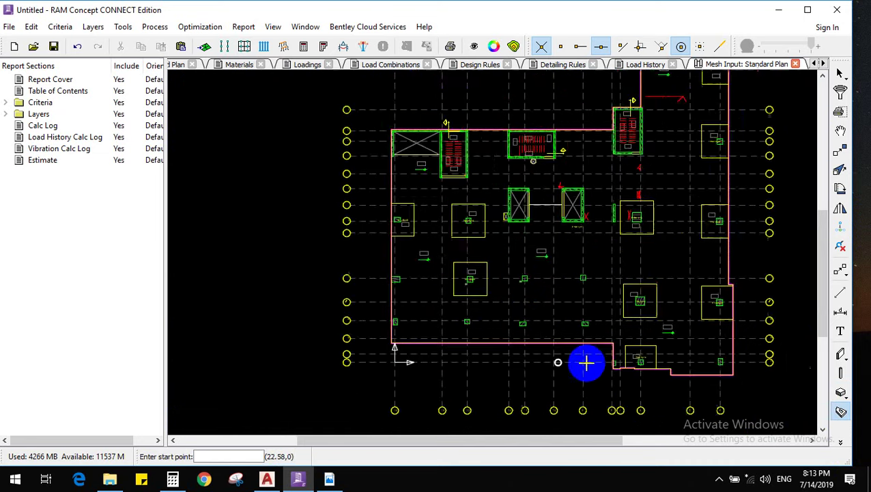
scroll(587, 363, "down", 1)
double_click(840, 410)
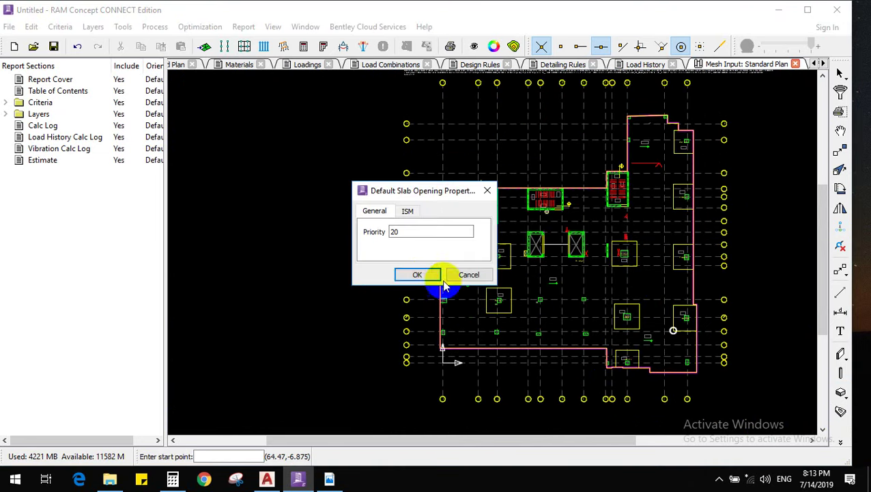
left_click(420, 275)
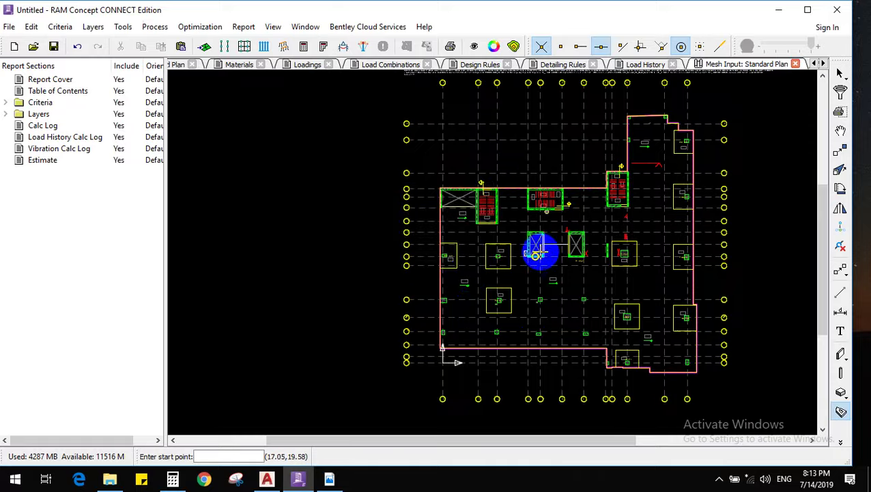
Draw a rectangular slab opening along the inner faces of the eastern of the two central shafts marked with a cross
scroll(580, 251, "up", 6)
left_click(465, 308)
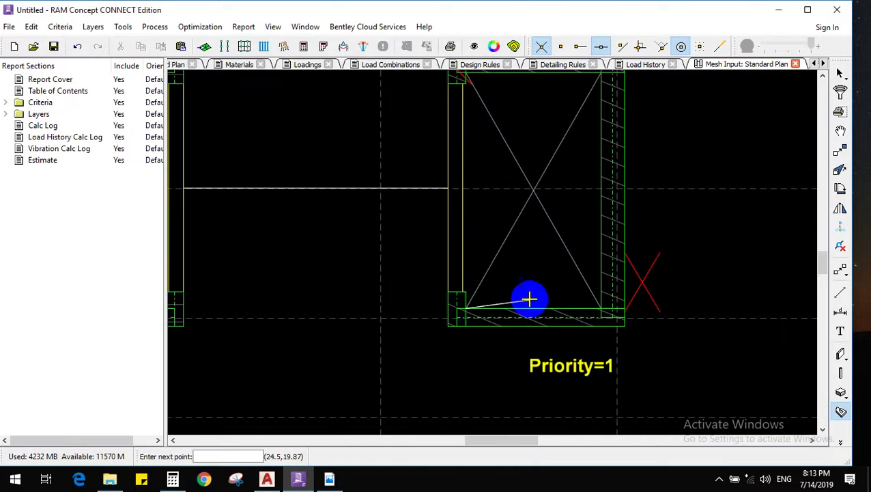
scroll(605, 306, "down", 2)
scroll(609, 160, "up", 1)
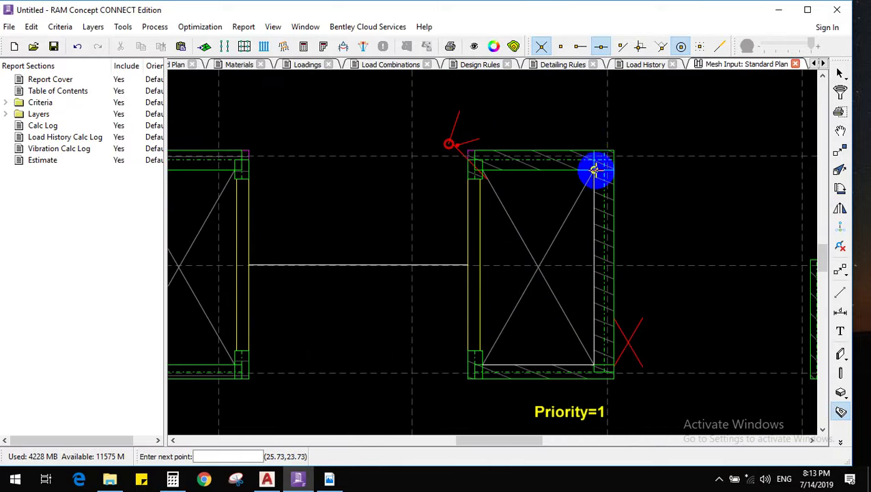
left_click(594, 172)
left_click(483, 170)
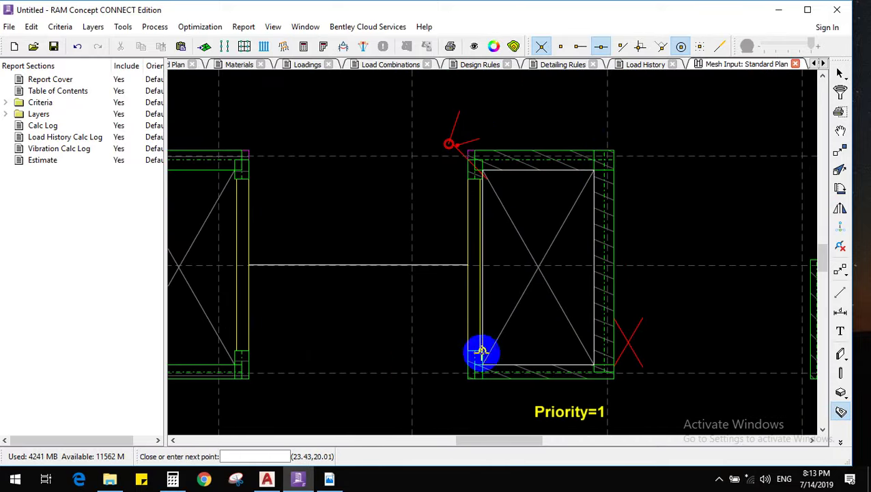
left_click(483, 364)
Copy the shaft opening into the matching western shaft, using its upper-right inner corner as the reference point
left_click(840, 148)
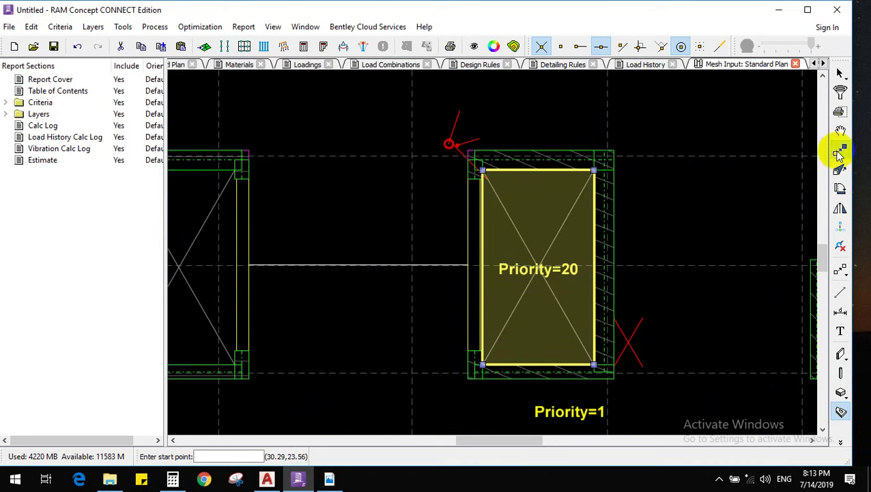
left_click(594, 171)
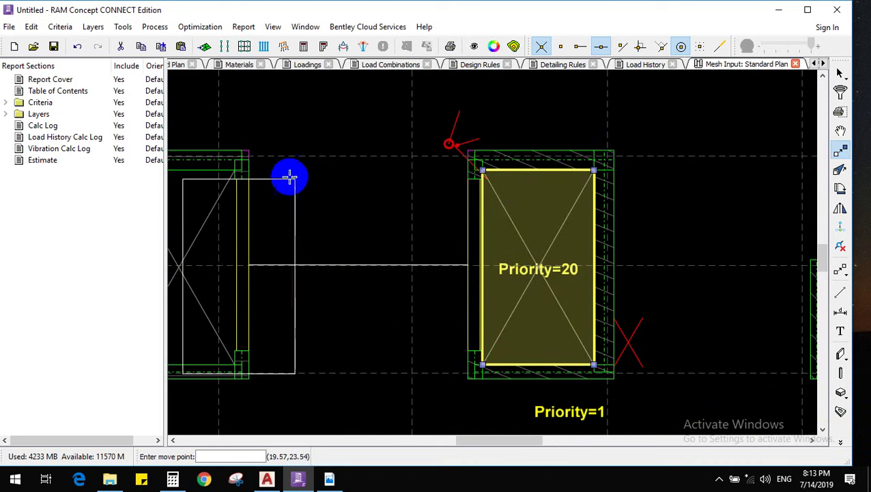
left_click(235, 170)
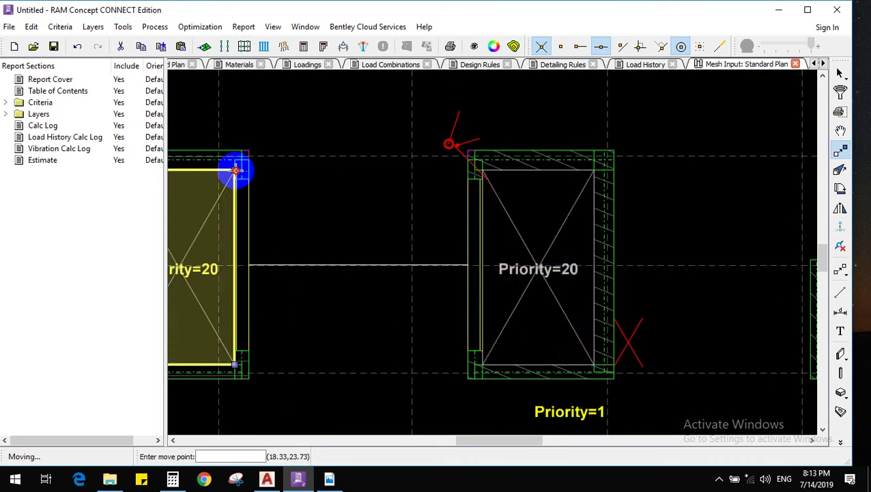
middle_click_drag(225, 307, 379, 297)
scroll(400, 340, "down", 2)
scroll(416, 333, "down", 2)
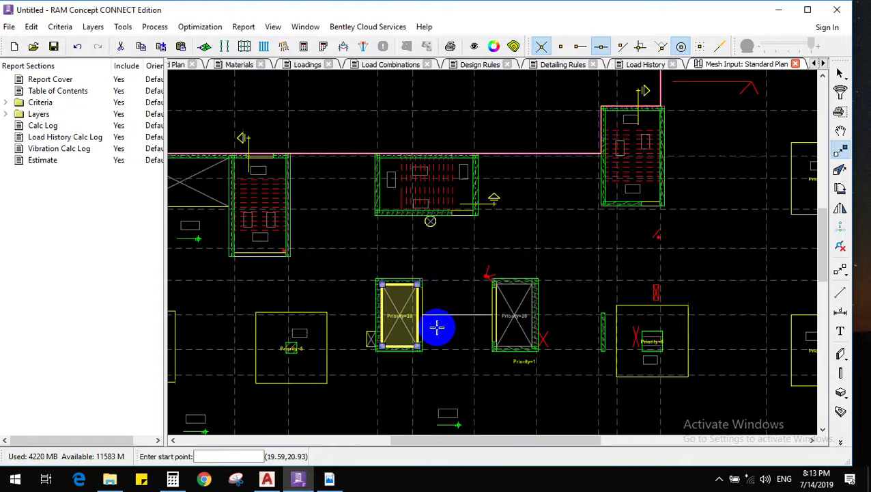
Draw a rectangular slab opening over the crossed void in the floor's northwest corner, following the inner wall faces
scroll(275, 165, "down", 1)
scroll(436, 272, "up", 3)
scroll(436, 271, "up", 2)
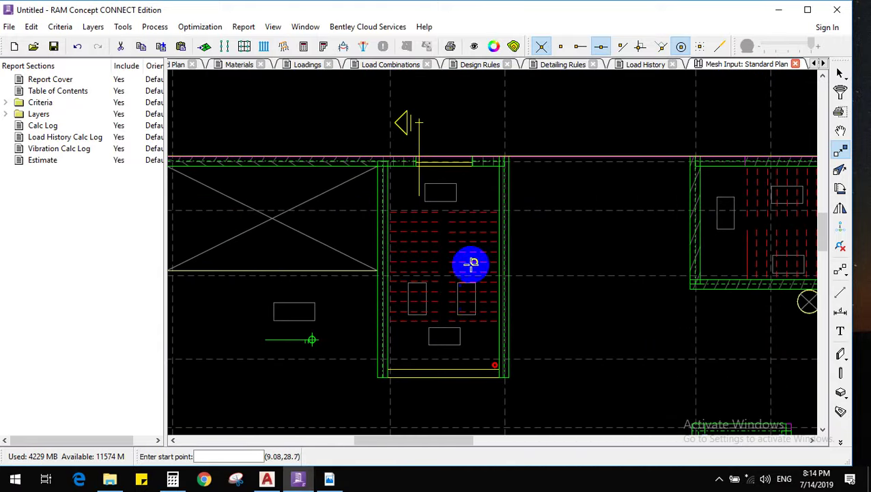
left_click(841, 413)
scroll(369, 268, "down", 2)
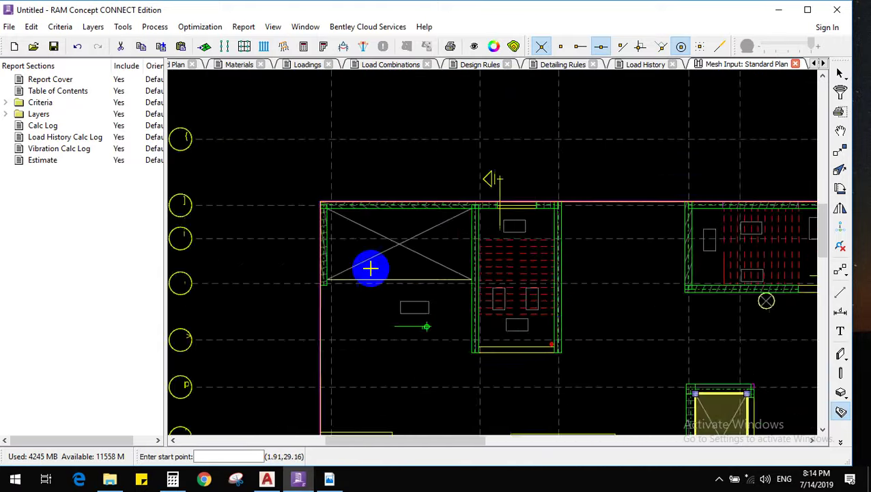
scroll(346, 292, "up", 4)
left_click(335, 298)
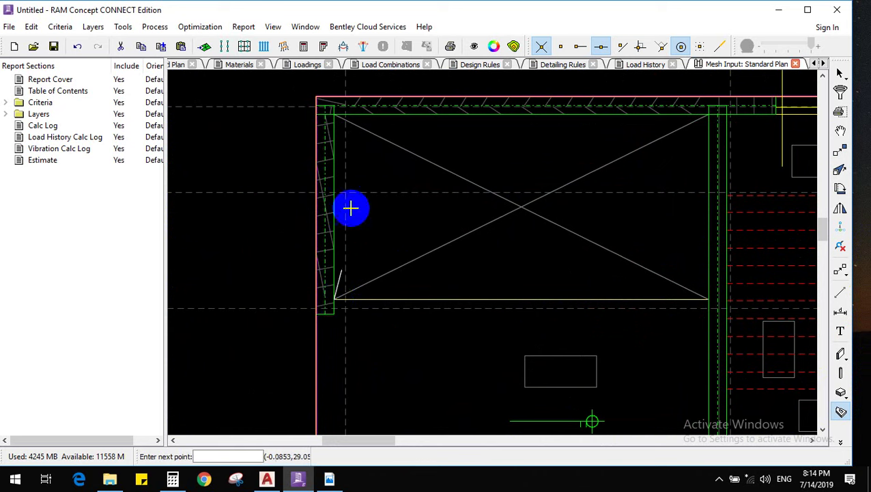
left_click(333, 114)
left_click(709, 114)
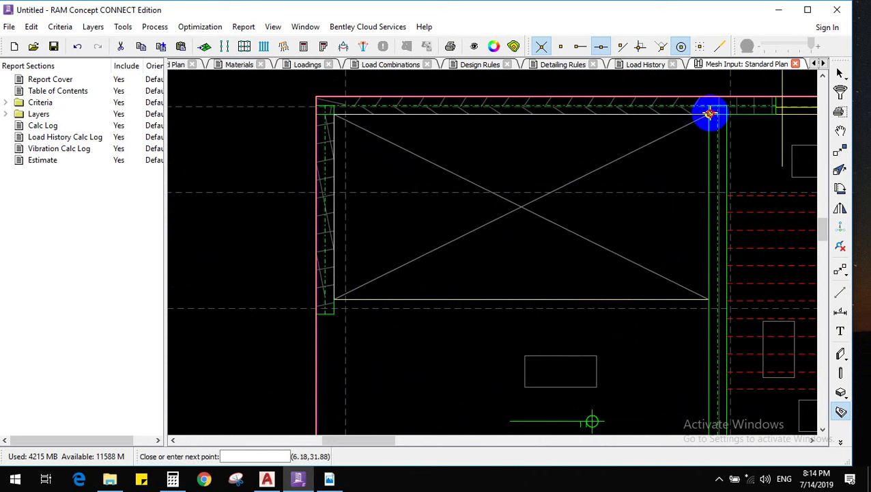
left_click(708, 299)
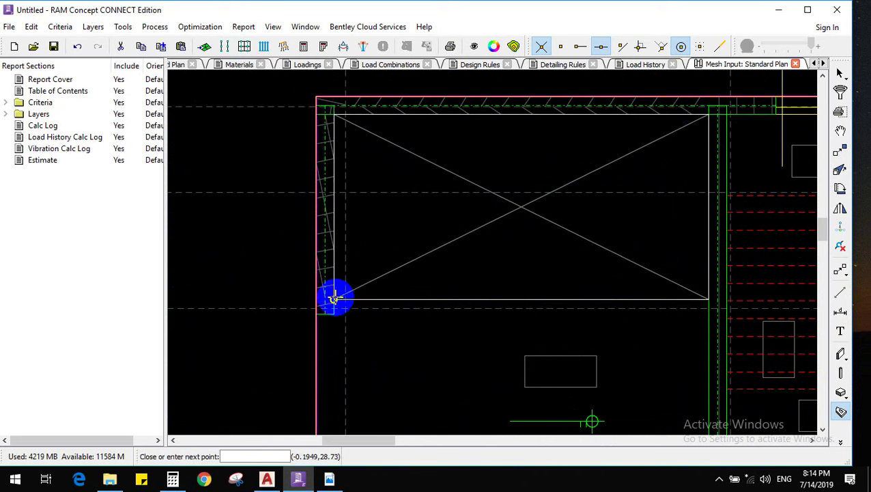
scroll(348, 314, "up", 2)
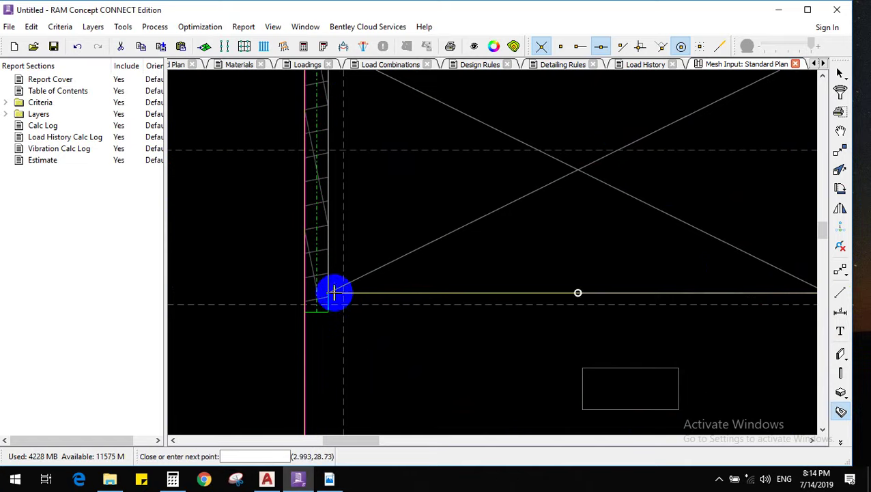
left_click(330, 293)
Draw a rectangular slab opening over the staircase beside the northwest void, bounded by its inner wall faces and southern landing edge
scroll(355, 307, "down", 4)
scroll(546, 313, "up", 3)
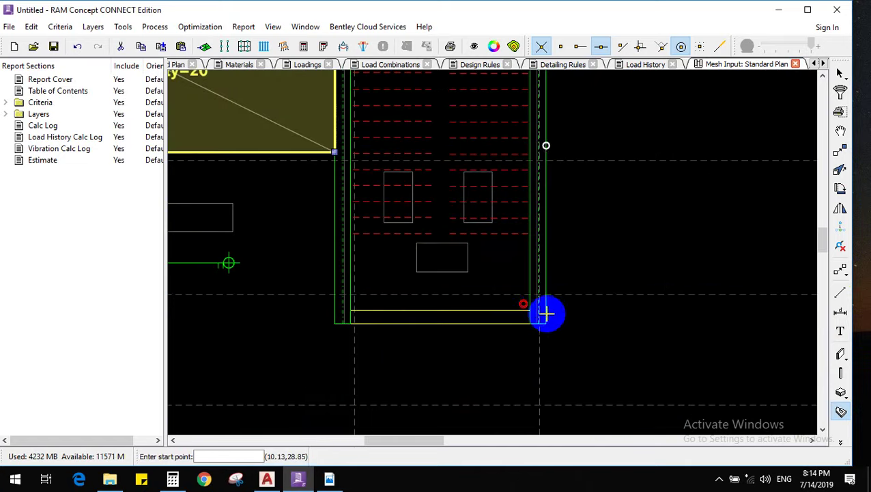
left_click(530, 310)
scroll(535, 181, "down", 3)
scroll(531, 149, "up", 3)
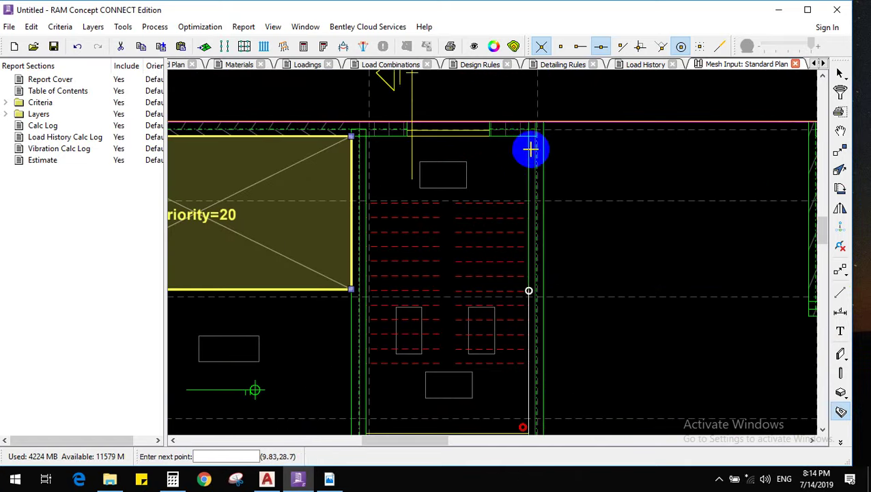
left_click(364, 134)
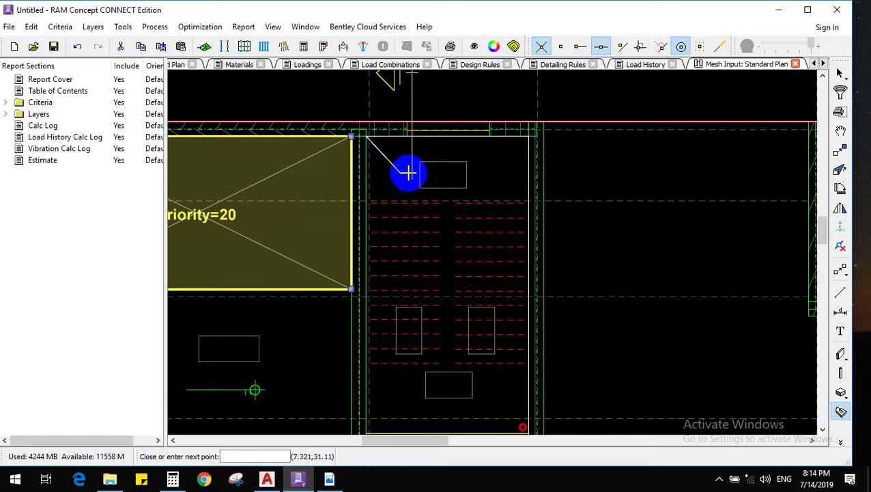
scroll(408, 170, "down", 1)
scroll(396, 312, "up", 1)
left_click(384, 309)
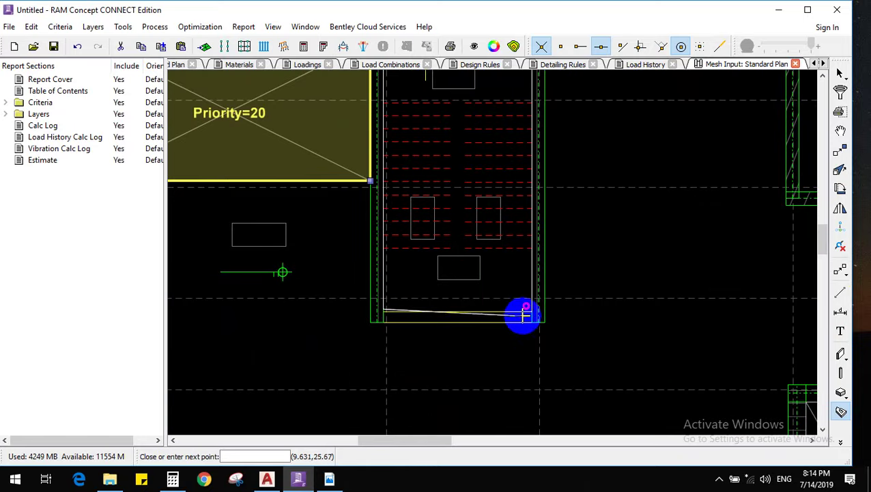
left_click(529, 309)
Draw a rectangular slab opening over the northern central staircase, following its inner wall faces
scroll(453, 282, "down", 2)
scroll(711, 225, "down", 1)
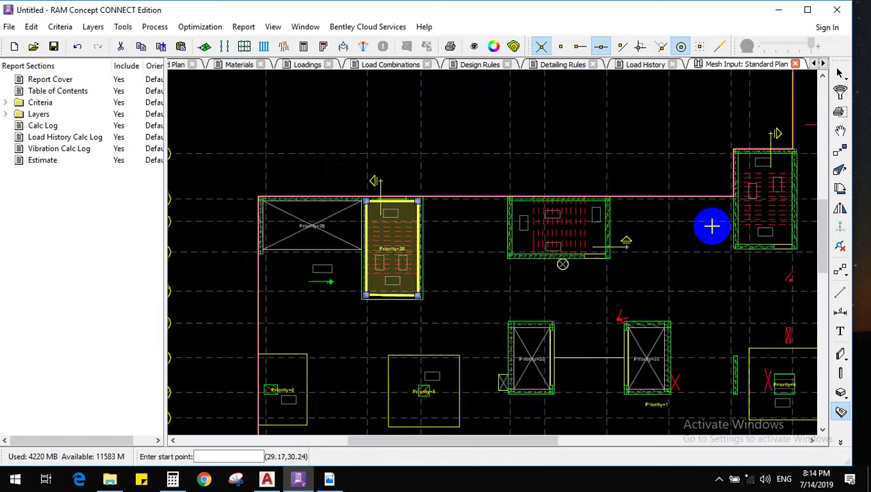
scroll(519, 259, "up", 3)
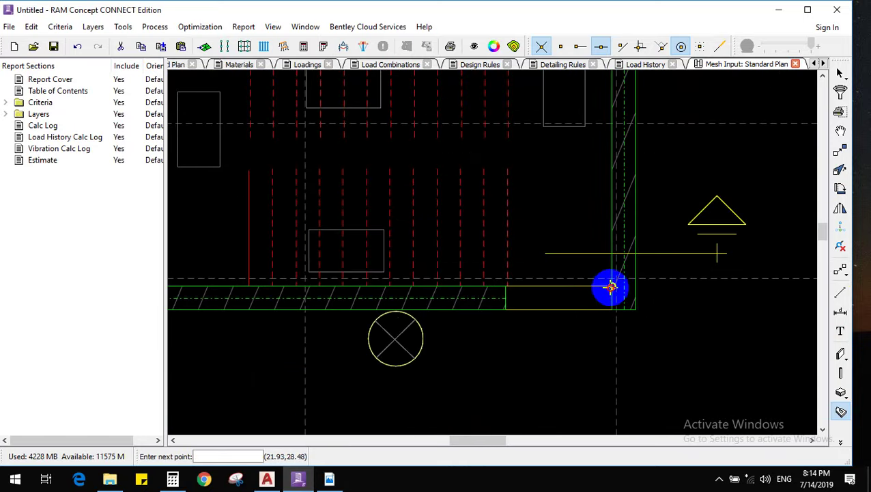
left_click(611, 287)
scroll(597, 228, "down", 3)
scroll(603, 146, "up", 2)
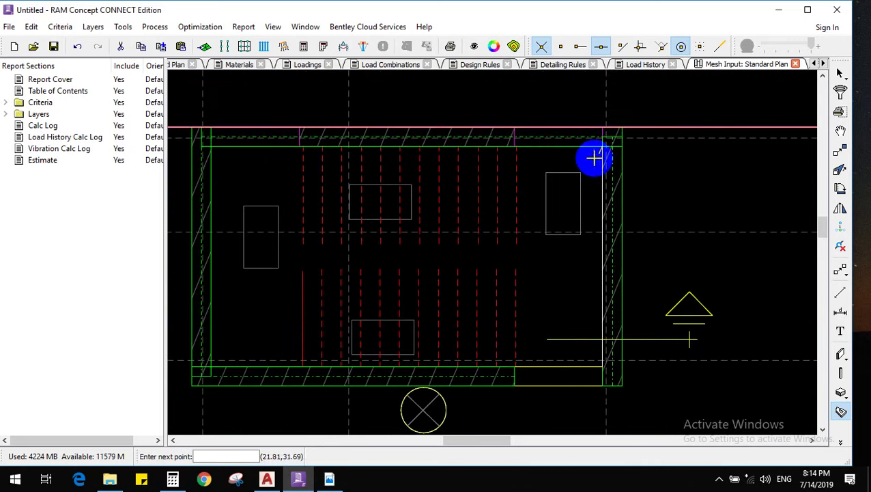
left_click(210, 145)
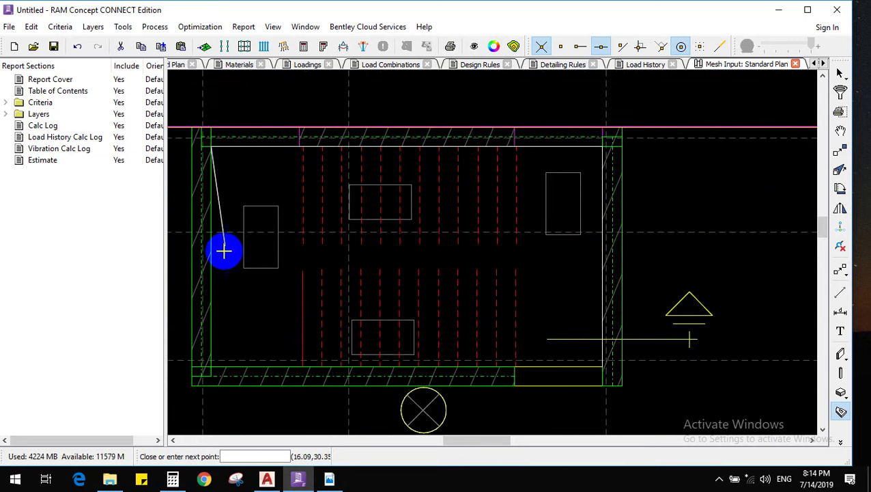
left_click(210, 367)
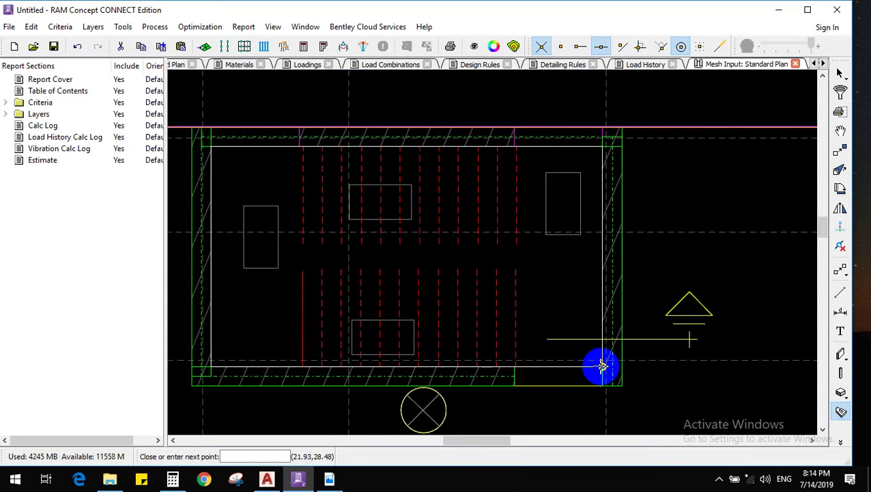
left_click(601, 368)
Draw a four-corner slab opening over the northeast staircase, starting at its southeast inner wall corner
scroll(533, 245, "down", 4)
scroll(615, 253, "up", 4)
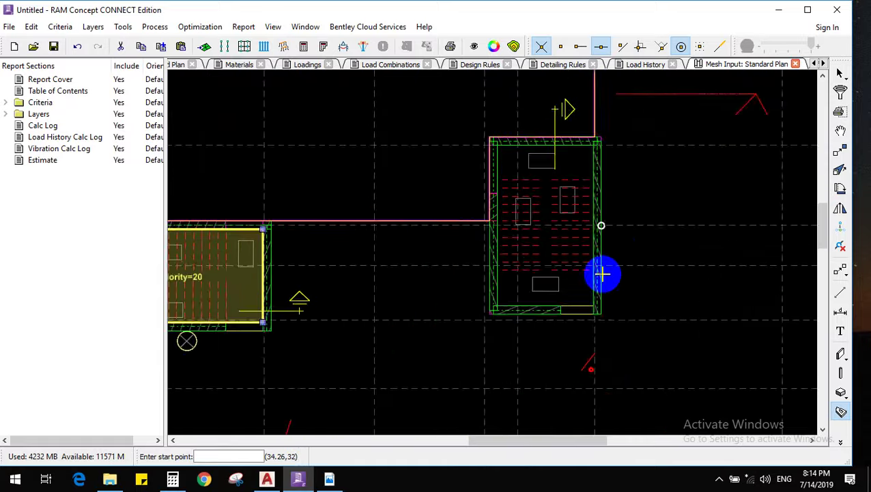
scroll(591, 259, "down", 3)
scroll(589, 171, "up", 1)
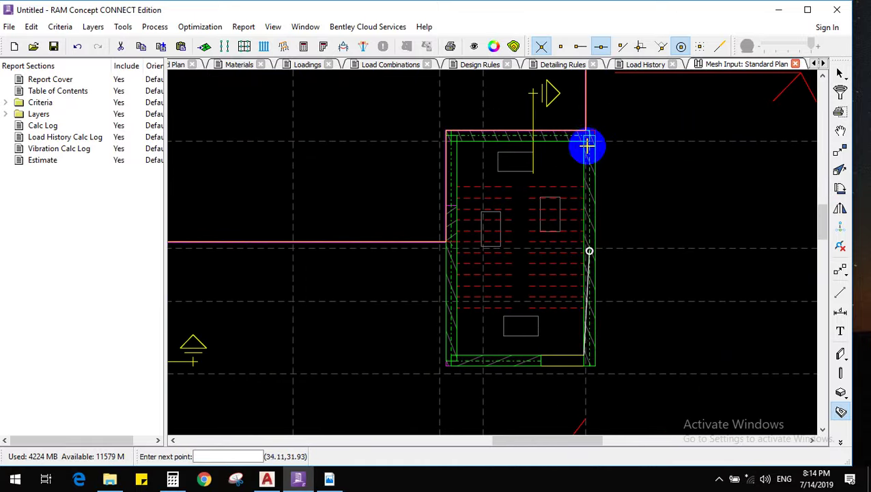
left_click(457, 142)
left_click(458, 353)
scroll(459, 352, "up", 5)
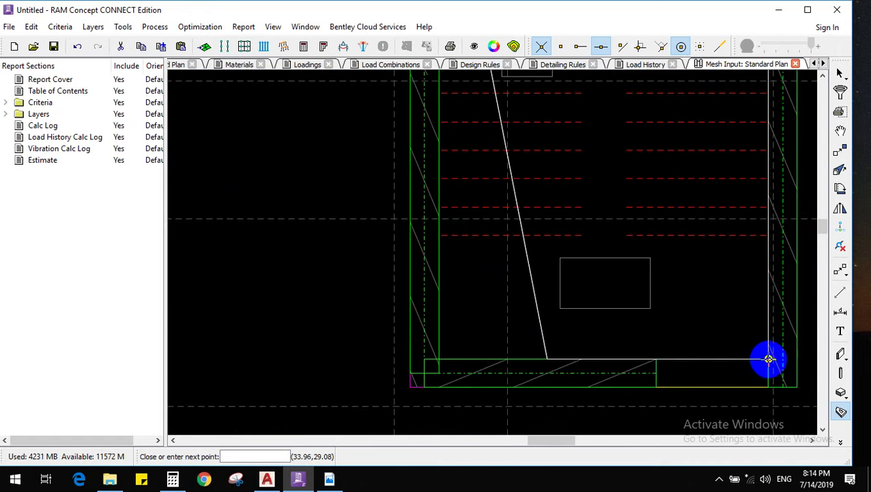
double_click(769, 356)
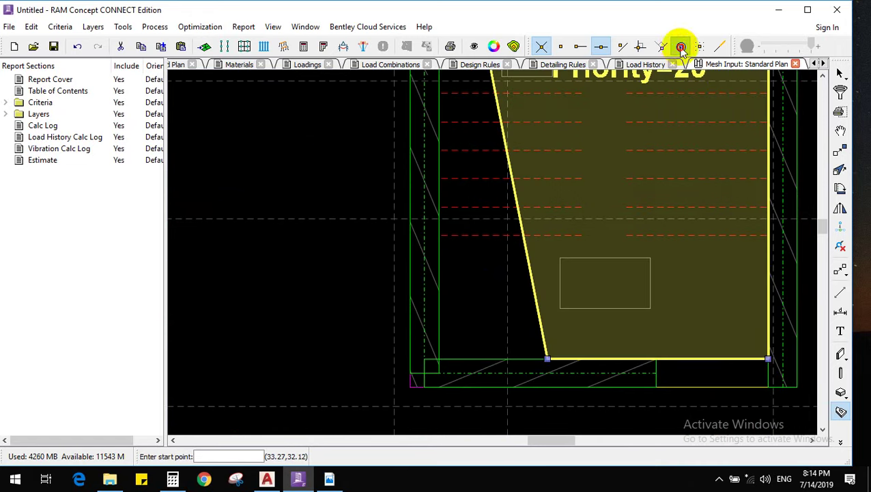
With centre snapping off, stretch the northeast staircase opening's southwest corner onto the inner wall corner
left_click(840, 169)
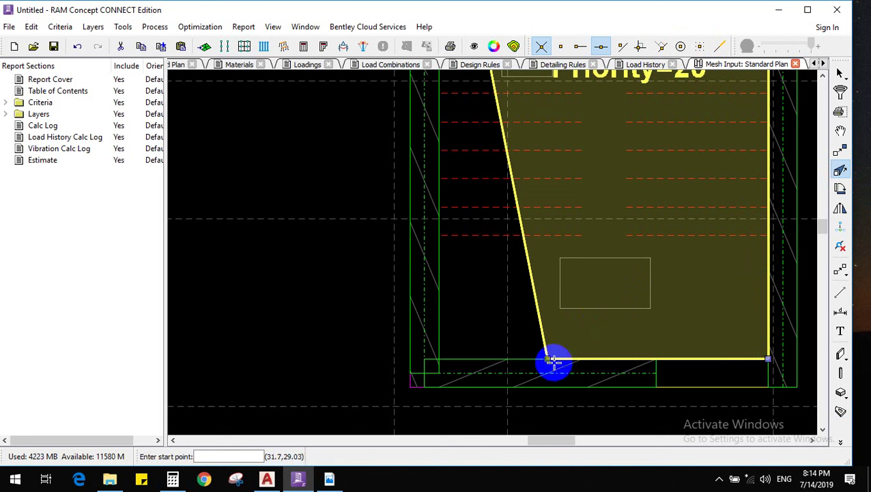
left_click(547, 358)
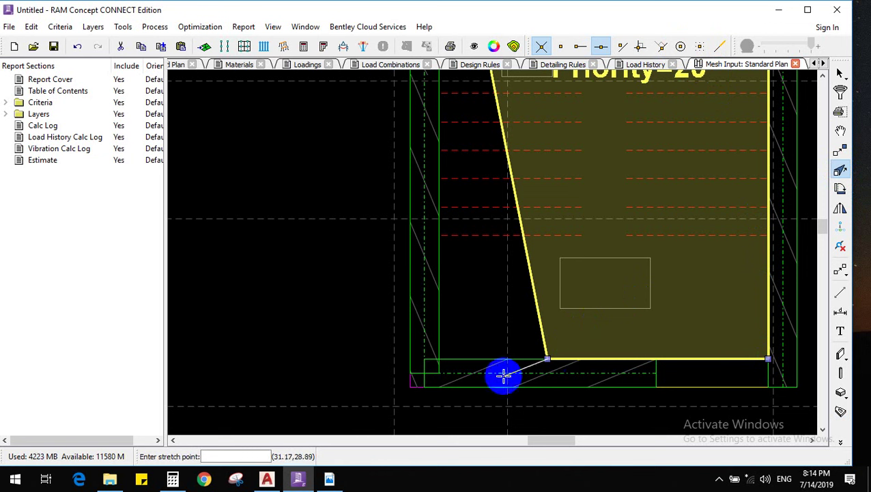
left_click(439, 358)
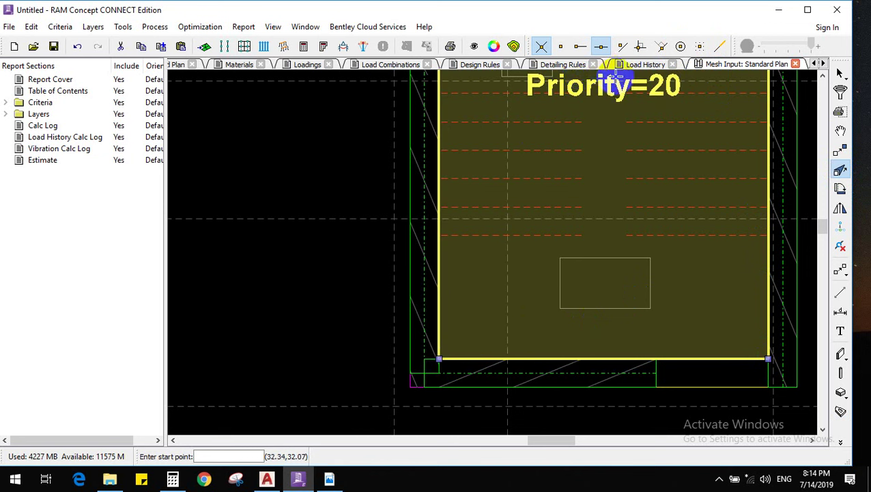
Examine the whole floor plan to check the openings at the staircases, the northwest void and the two central shafts
scroll(569, 191, "down", 5)
scroll(686, 200, "down", 2)
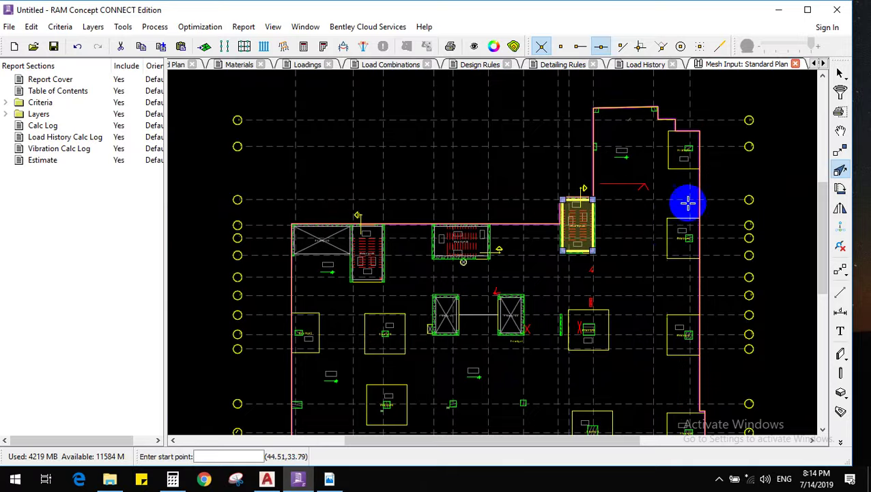
scroll(669, 175, "down", 3)
scroll(639, 356, "up", 2)
scroll(676, 358, "up", 2)
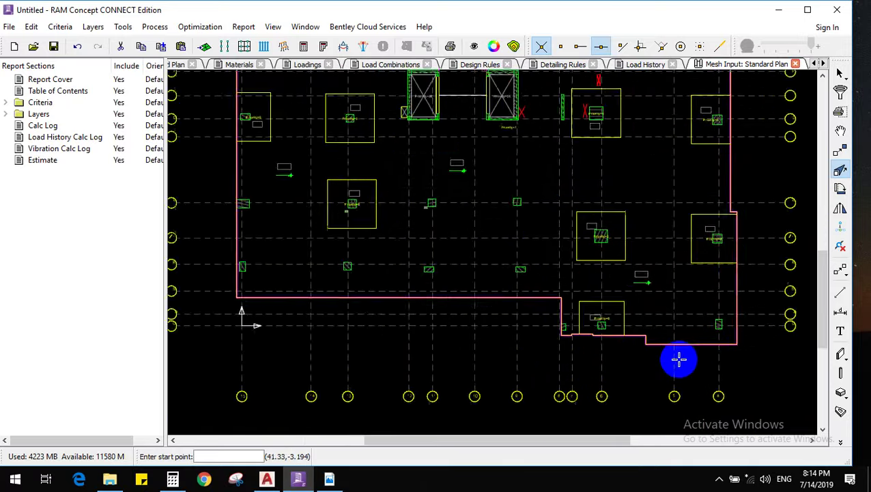
scroll(706, 389, "down", 3)
scroll(448, 280, "up", 2)
scroll(468, 336, "down", 2)
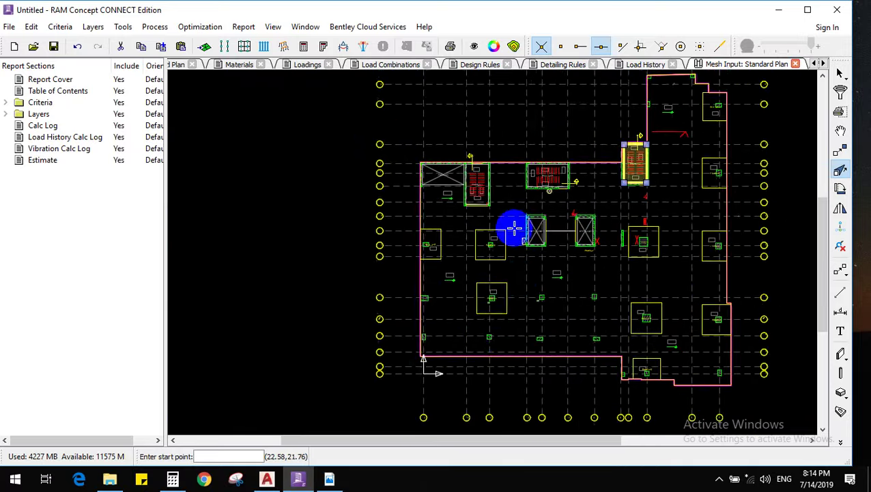
scroll(498, 222, "up", 2)
left_click(840, 73)
scroll(688, 202, "down", 2)
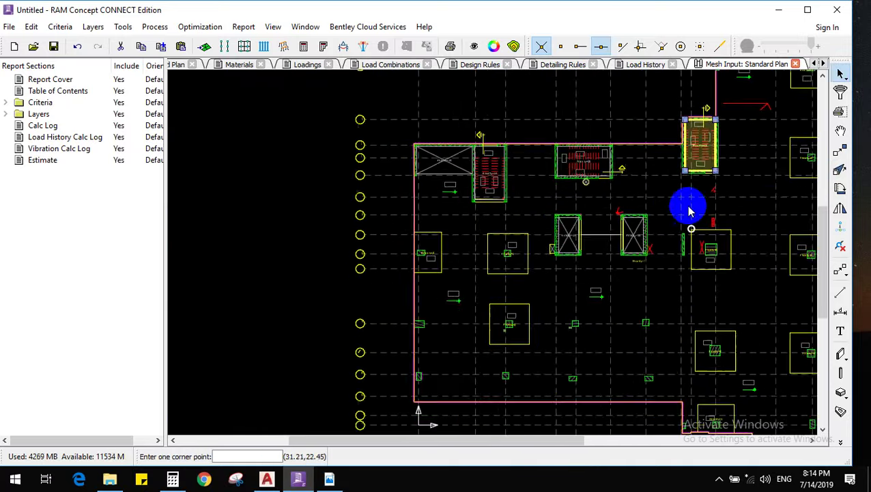
scroll(762, 319, "down", 1)
scroll(773, 381, "up", 2)
scroll(635, 387, "down", 1)
scroll(467, 179, "up", 2)
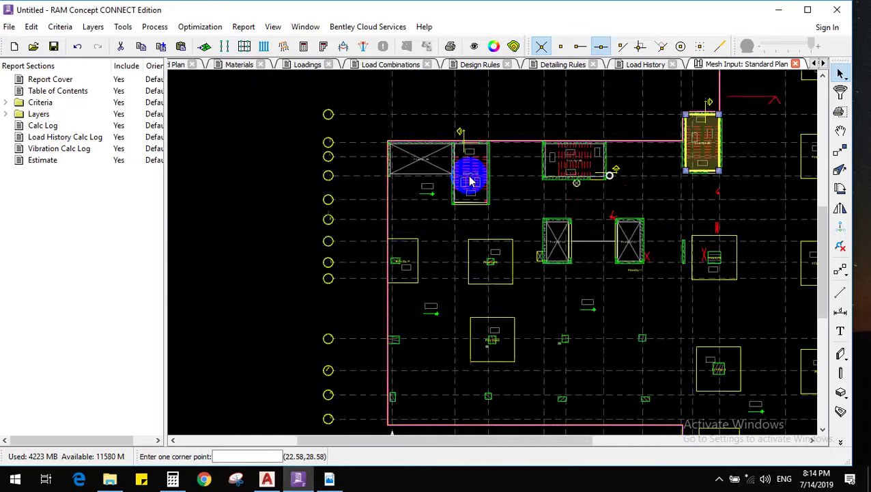
scroll(431, 160, "up", 1)
scroll(435, 220, "up", 2)
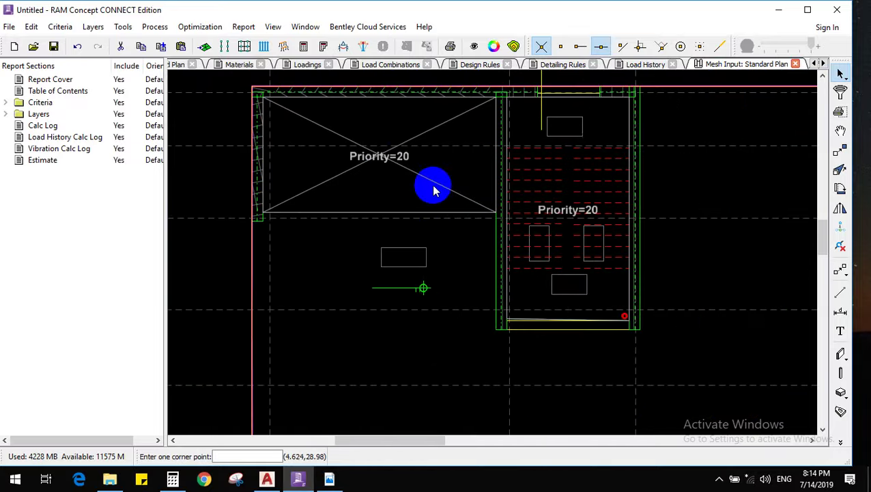
scroll(529, 292, "down", 2)
scroll(607, 296, "up", 3)
scroll(639, 260, "up", 1)
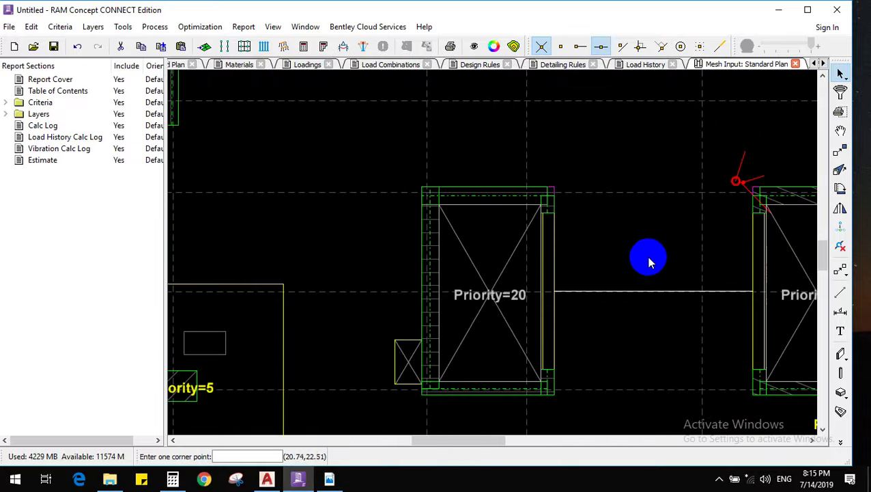
Set the default beam properties to a 40 fcu concrete mix and a thickness of 800 mm
left_click(840, 444)
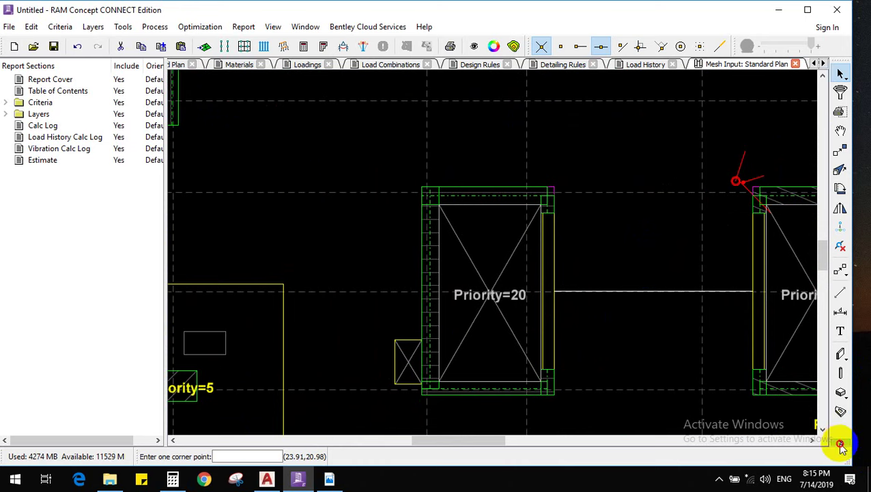
left_click(842, 444)
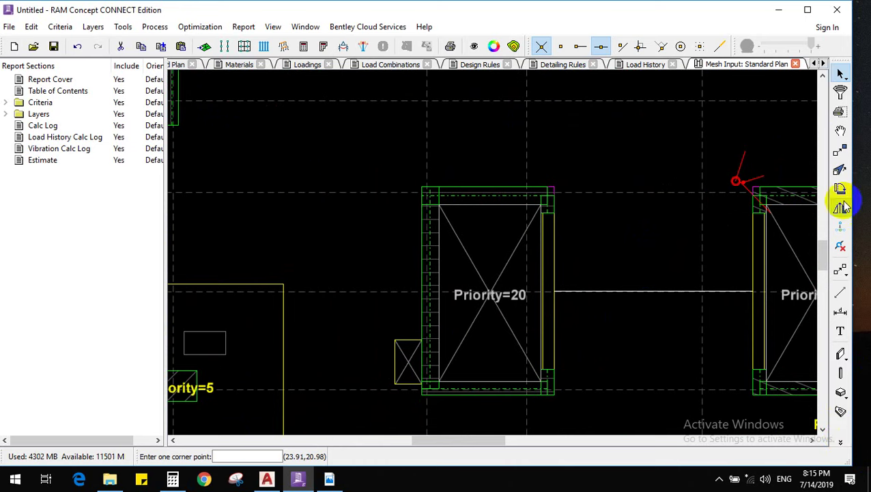
left_click(841, 445)
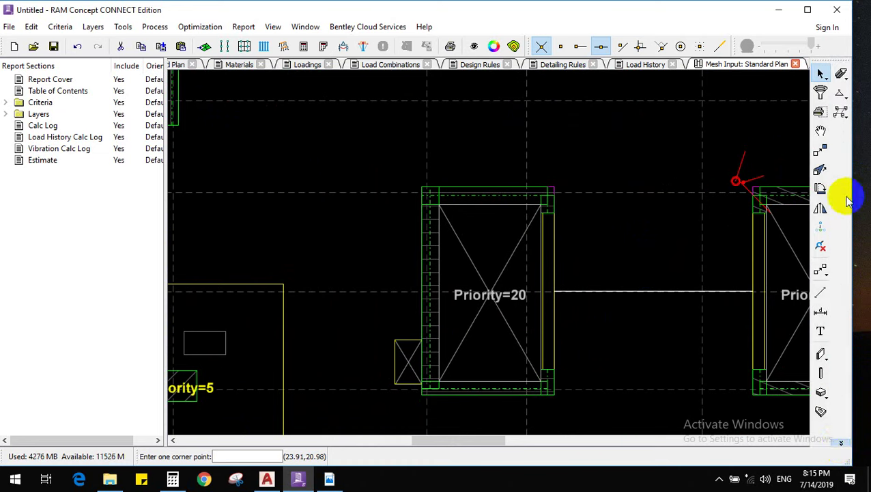
left_click(841, 74)
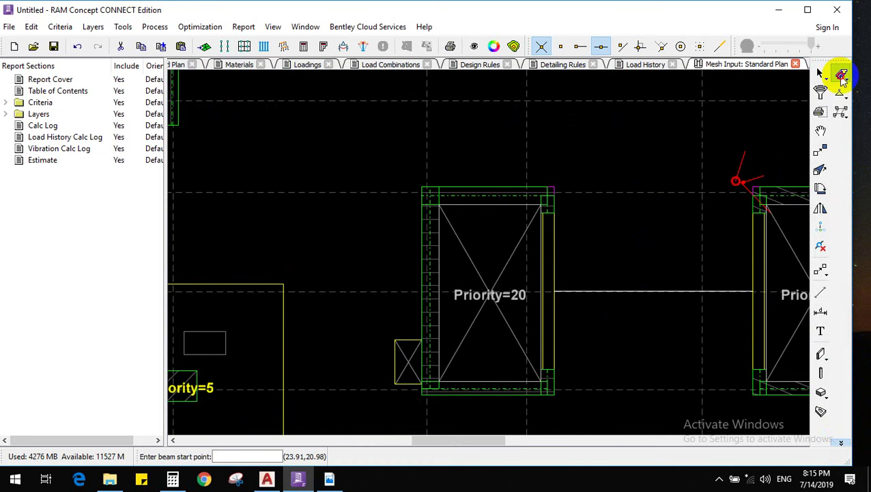
left_click(843, 80)
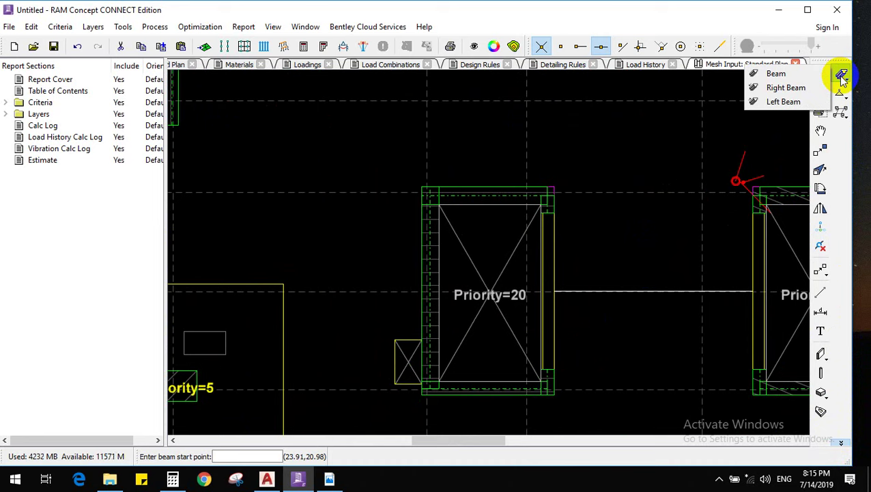
double_click(842, 76)
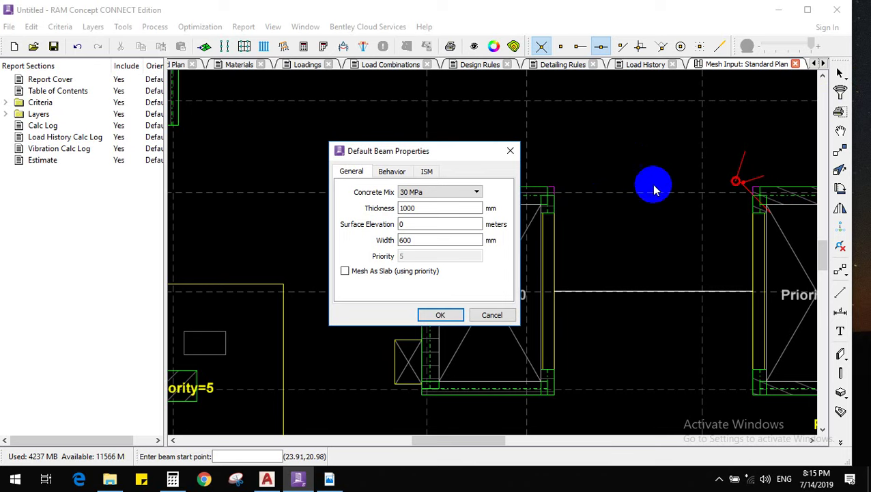
left_click(416, 207)
left_click(413, 193)
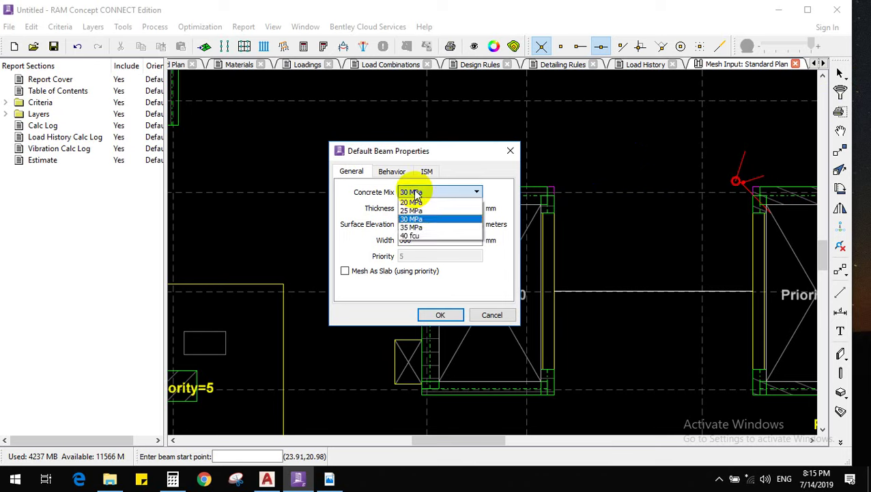
left_click(413, 235)
left_click_drag(430, 211, 372, 212)
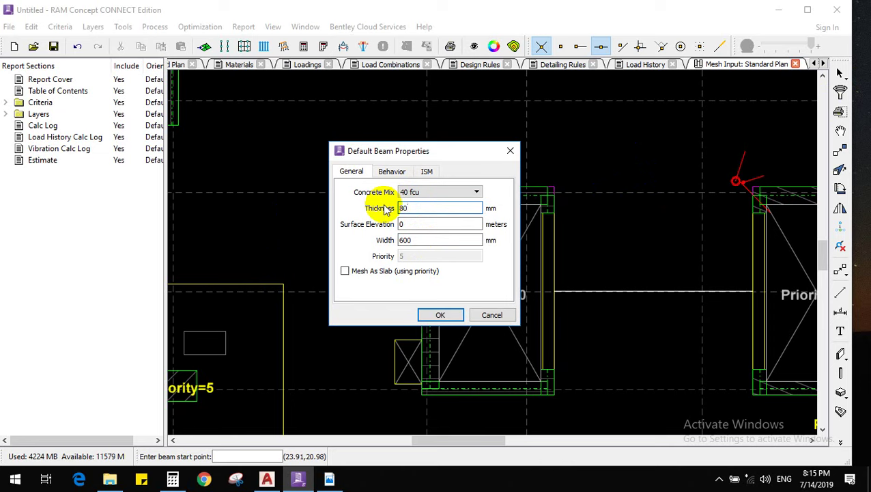
type("800")
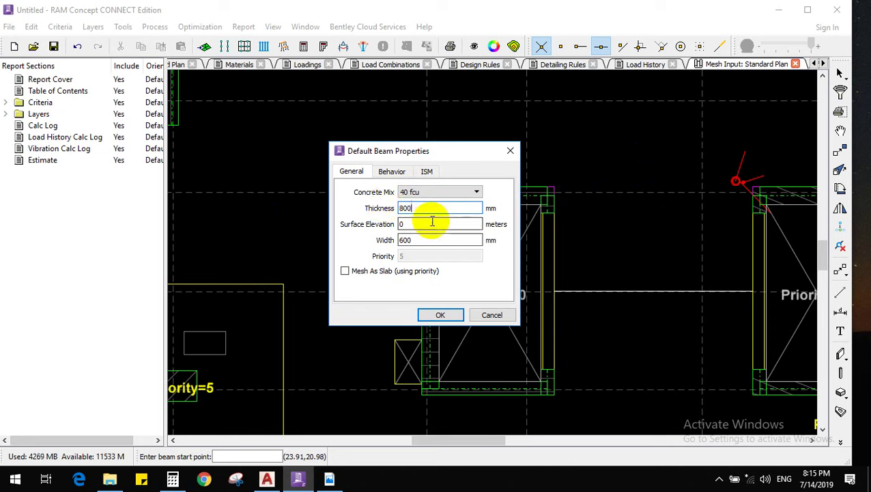
Set the default beam width to 250 mm and enable meshing the beam as a slab using priority
left_click_drag(431, 225, 347, 218)
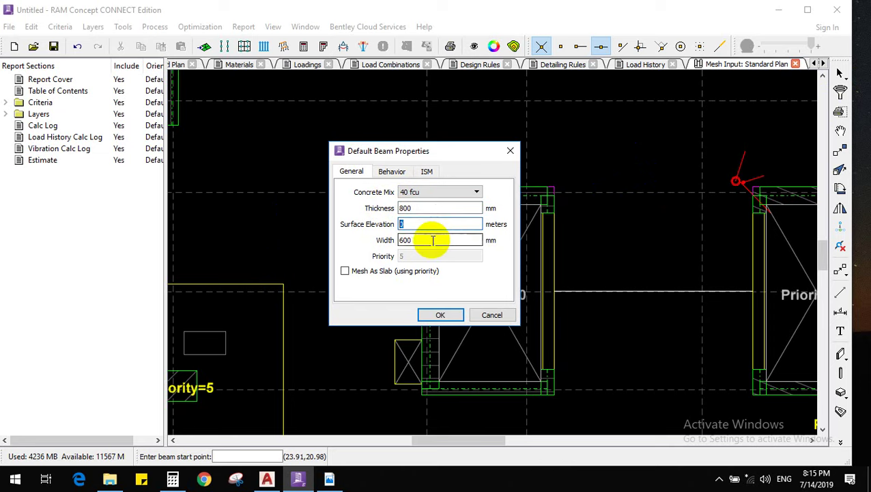
left_click_drag(430, 241, 206, 214)
left_click_drag(447, 225, 38, 98)
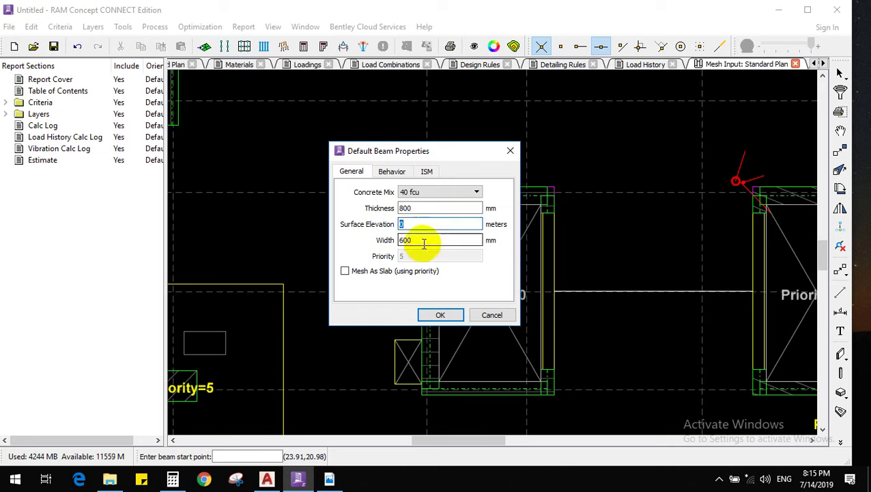
left_click_drag(424, 241, 339, 219)
type("2")
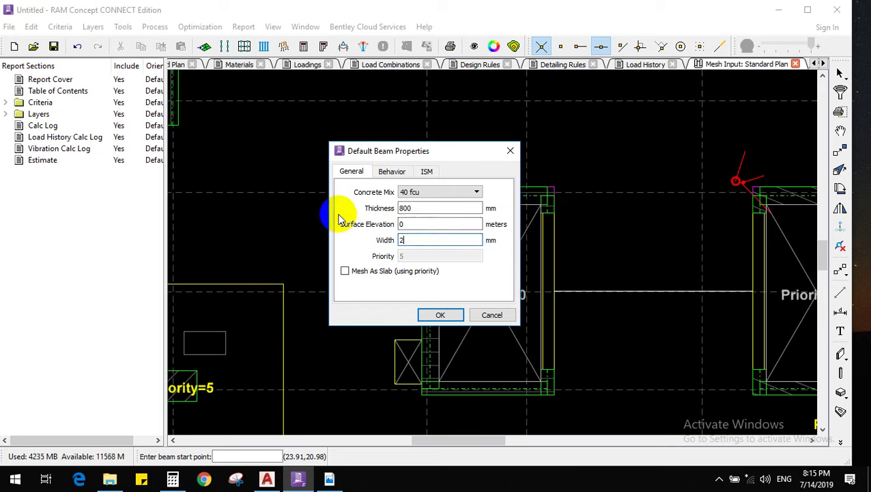
type("50")
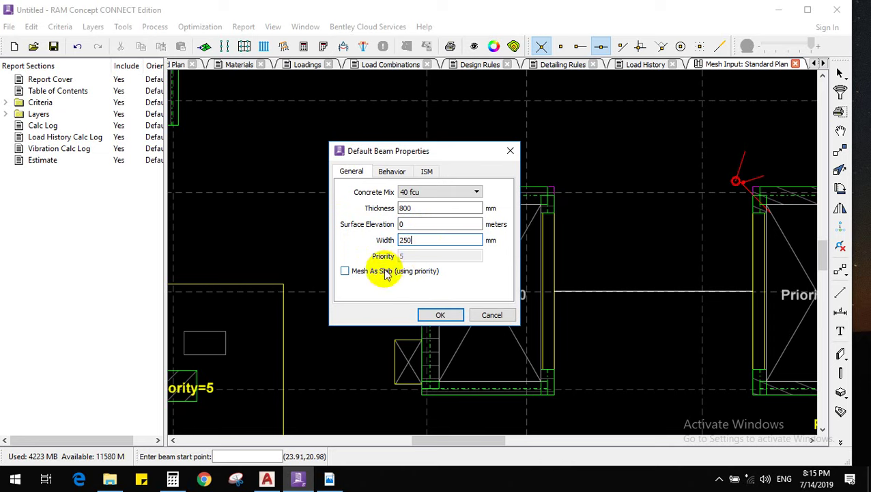
left_click(362, 274)
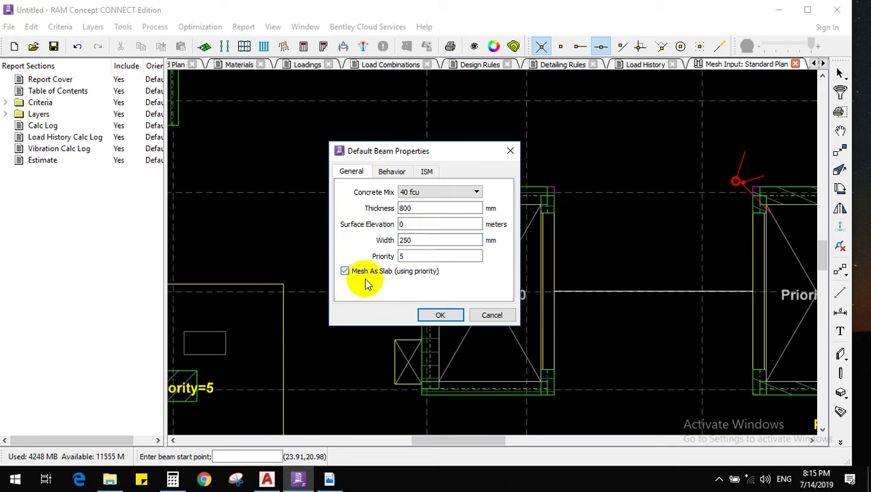
left_click(366, 273)
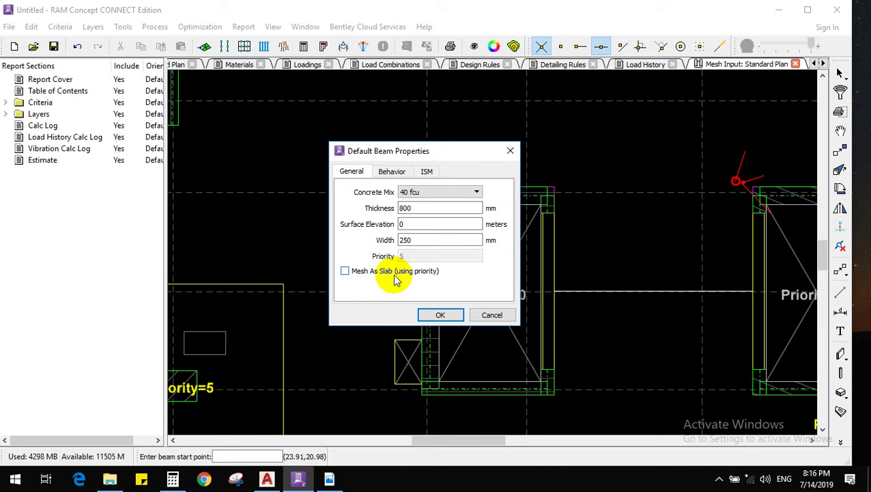
left_click(377, 274)
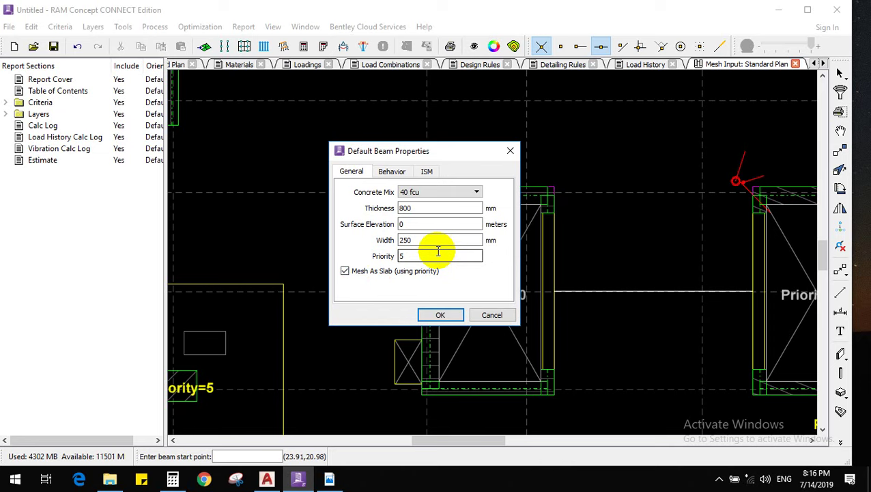
Turn off meshing the default beam as a slab using priority and accept the default beam properties
left_click(353, 274)
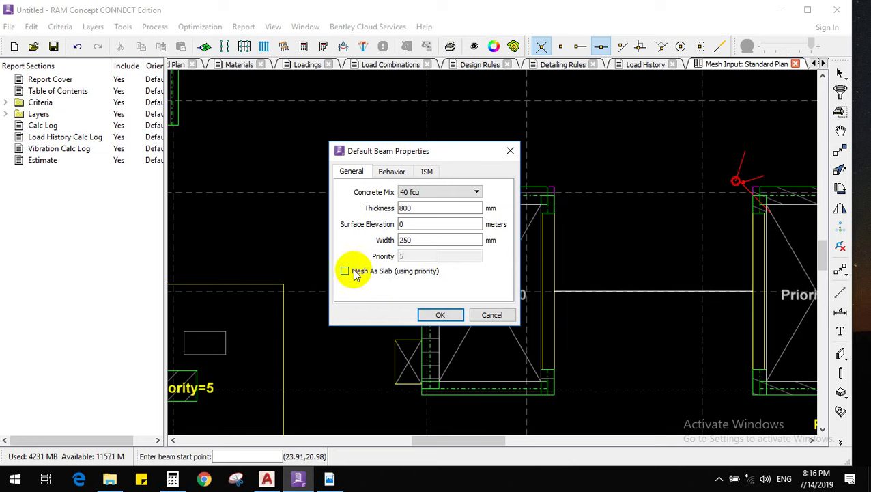
left_click(354, 274)
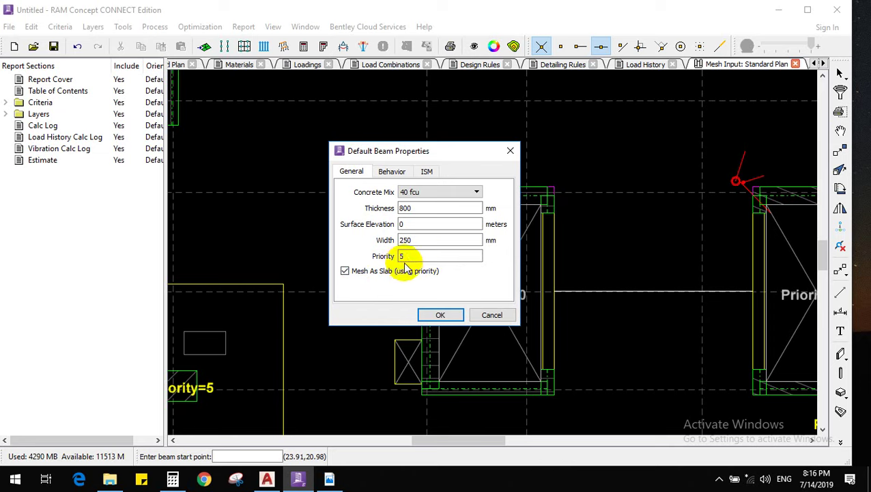
double_click(422, 256)
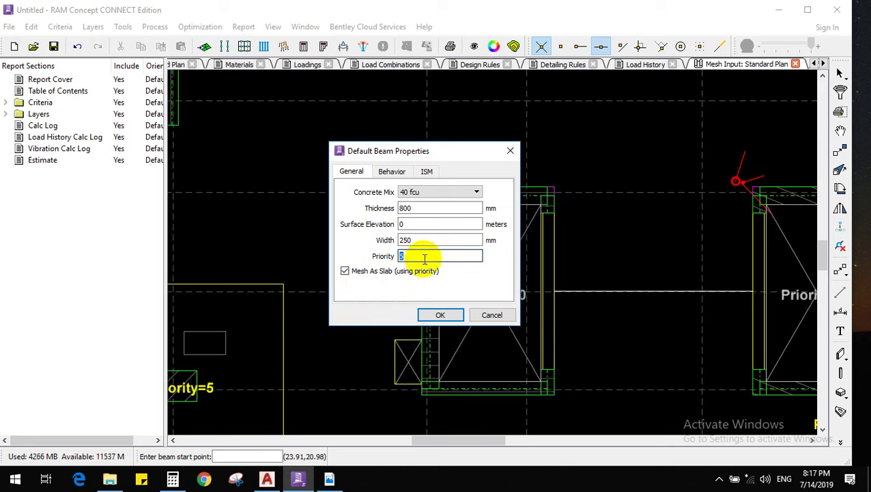
left_click(345, 271)
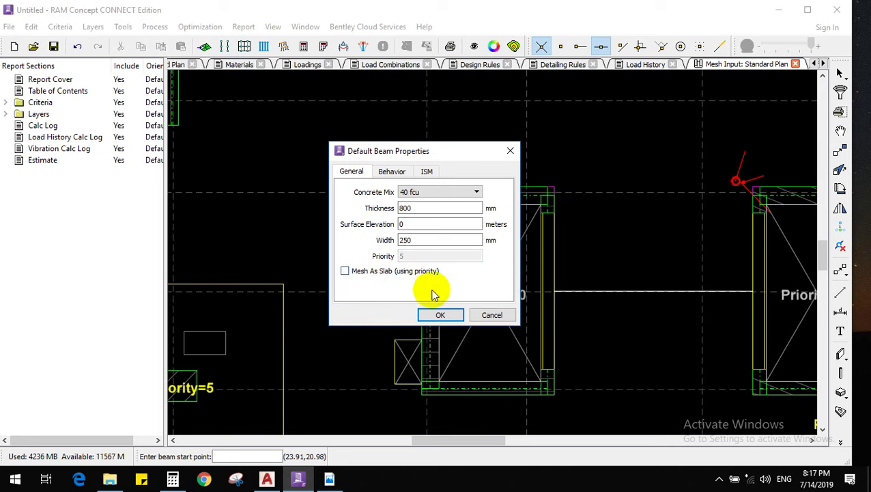
left_click(441, 315)
Draw a beam along the east side of the west central shaft, running between the two wall ends on the wall centreline
scroll(522, 353, "up", 1)
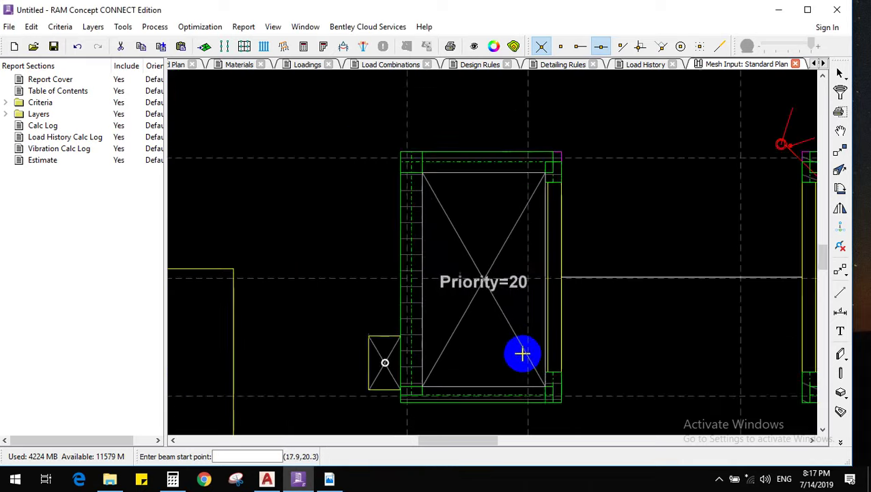
scroll(550, 365, "up", 1)
left_click(558, 370)
scroll(560, 367, "up", 1)
scroll(579, 123, "up", 1)
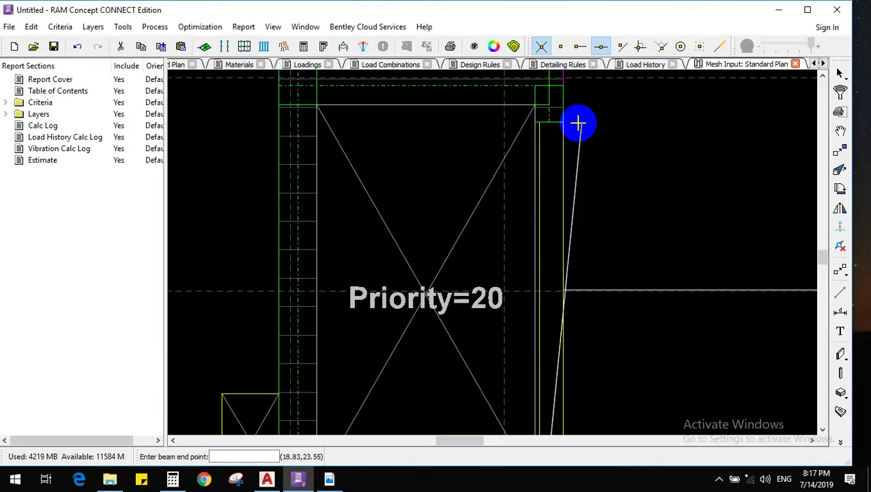
left_click(550, 121)
scroll(590, 179, "up", 1)
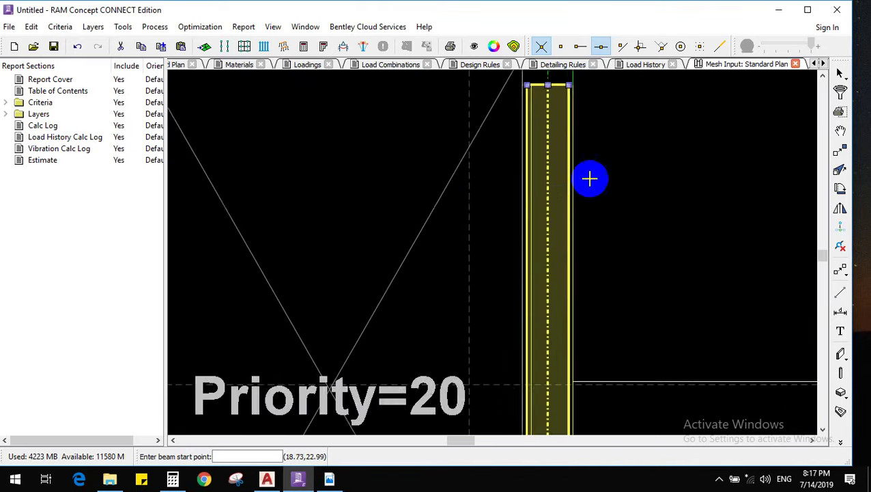
scroll(590, 179, "down", 1)
right_click(666, 204)
key("Escape")
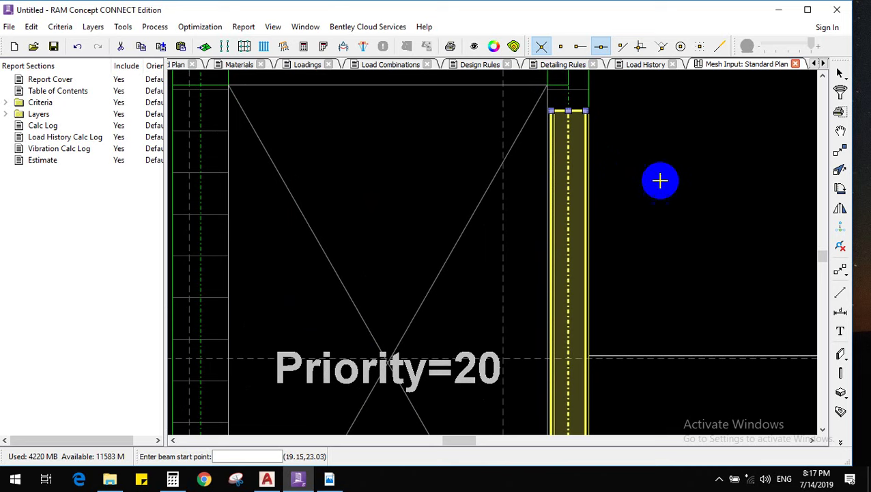
Set the new west shaft beam's width to 300 mm
right_click(660, 180)
left_click(676, 189)
double_click(438, 240)
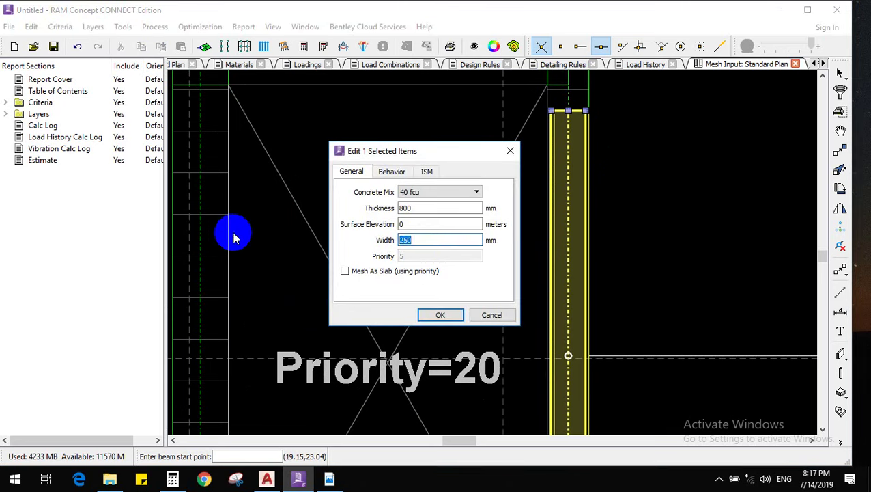
type("300")
left_click(440, 315)
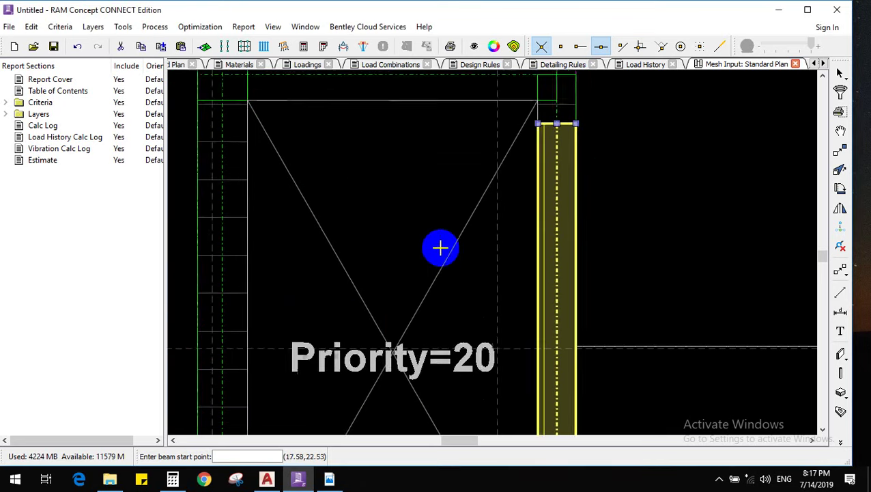
Move the selected shaft beam by its north end midpoint onto the wall end at the east central shaft's west side
scroll(440, 247, "down", 1)
scroll(636, 226, "down", 1)
left_click(840, 150)
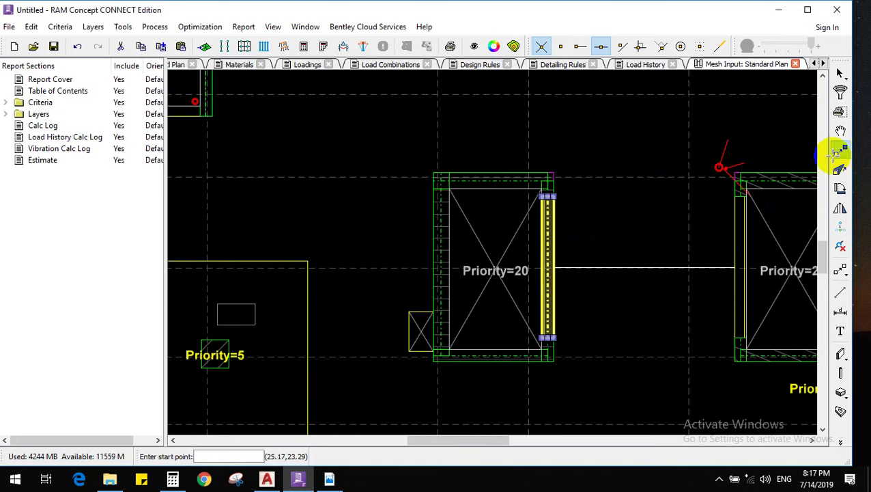
left_click(547, 197)
scroll(666, 202, "up", 1)
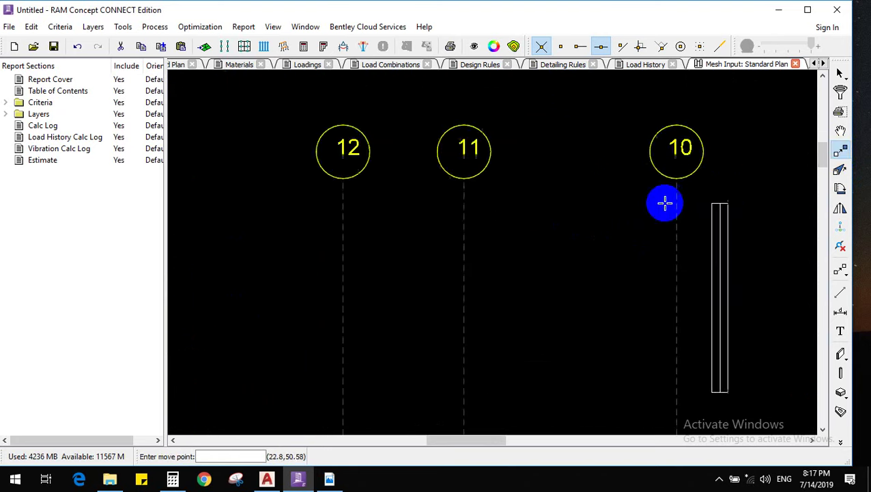
scroll(546, 212, "down", 2)
scroll(601, 356, "up", 2)
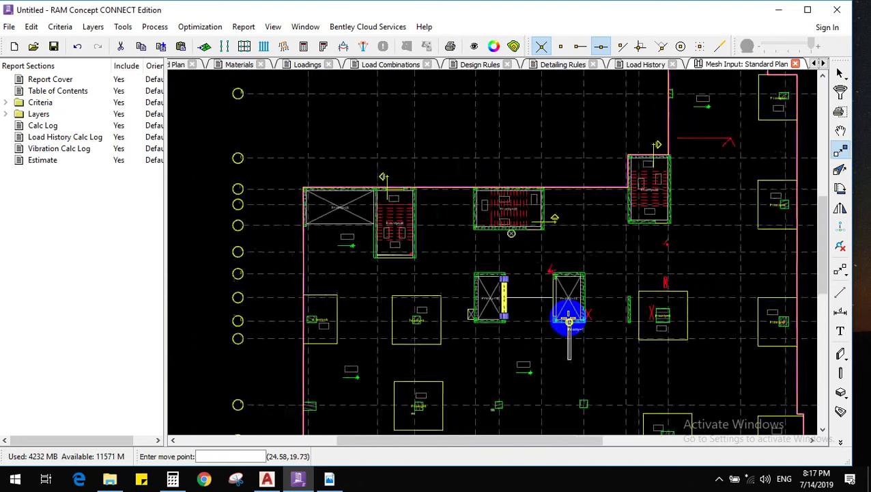
scroll(563, 294, "up", 4)
left_click(554, 198)
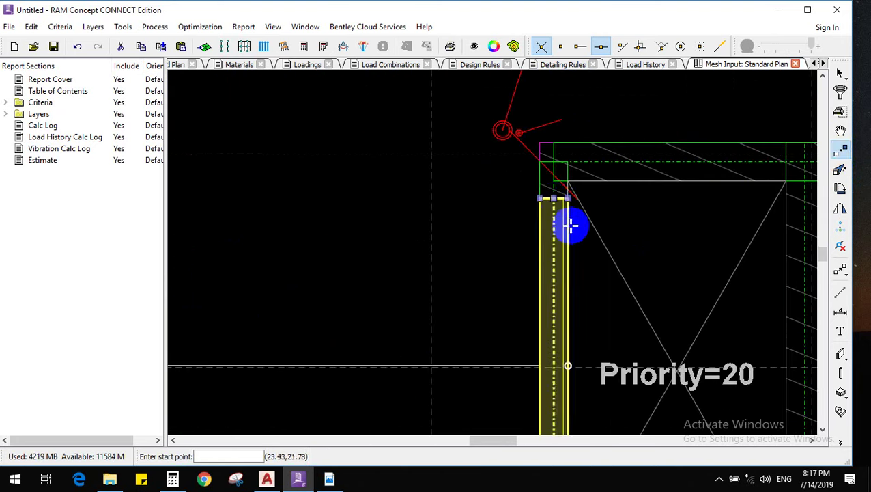
Draw a beam across the northwest staircase's south end between the wall centrelines and move it north to fit the drawn beam outline
scroll(571, 246, "down", 4)
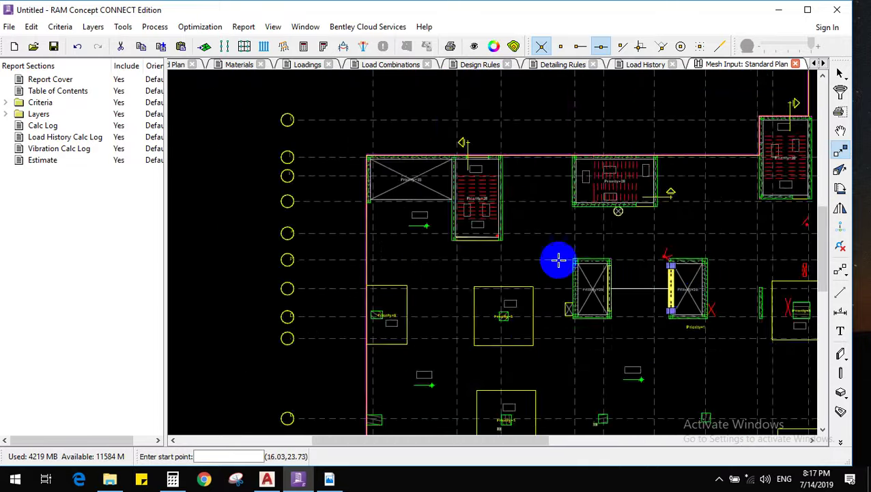
scroll(551, 295, "up", 1)
scroll(492, 233, "up", 1)
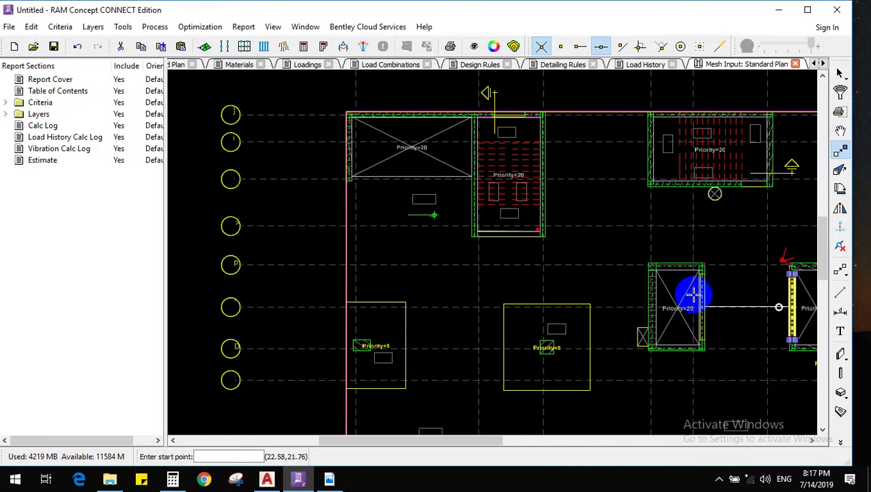
scroll(413, 214, "up", 3)
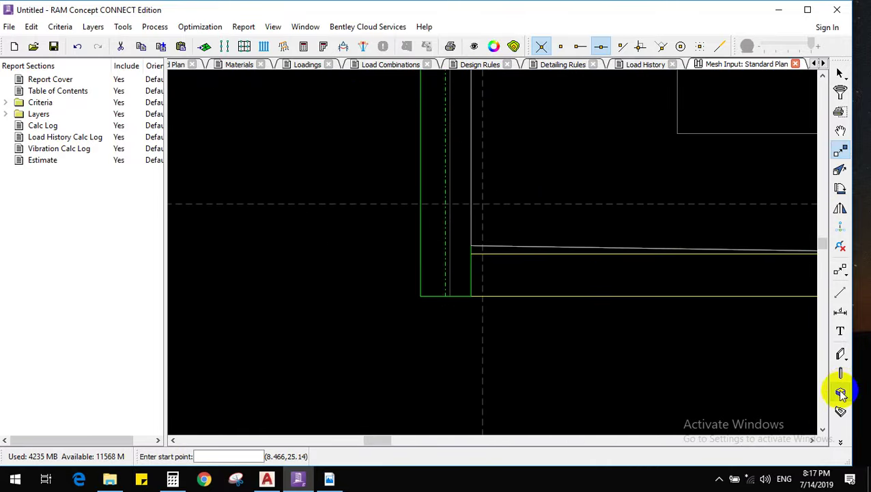
left_click(842, 445)
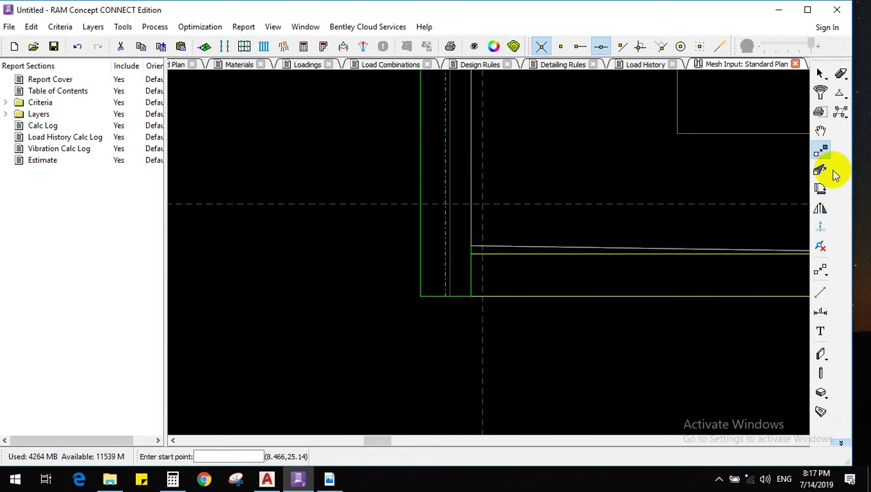
left_click(842, 75)
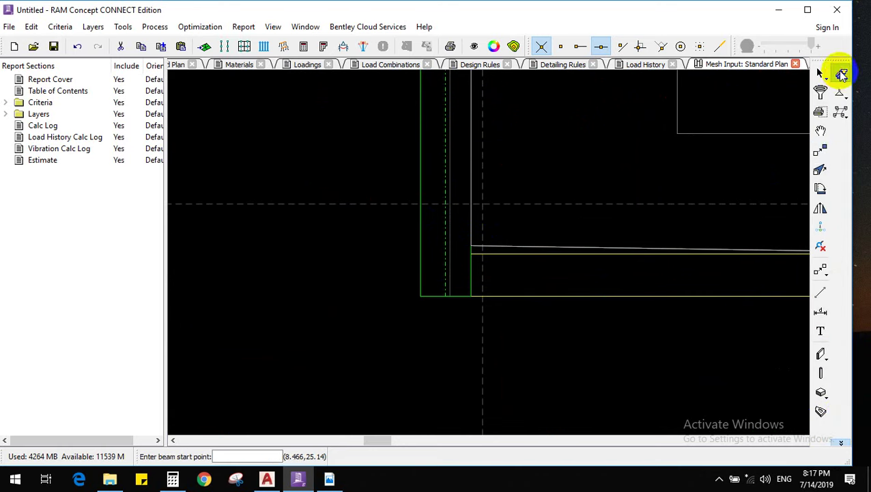
left_click(446, 295)
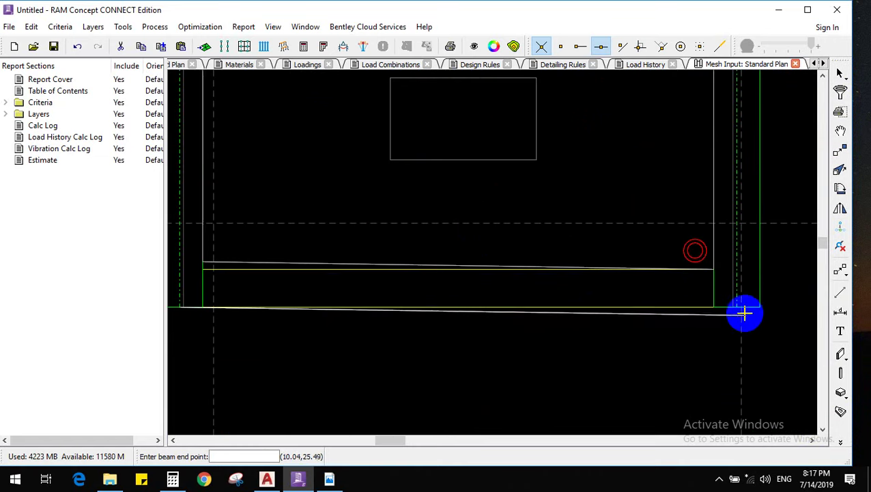
left_click(740, 306)
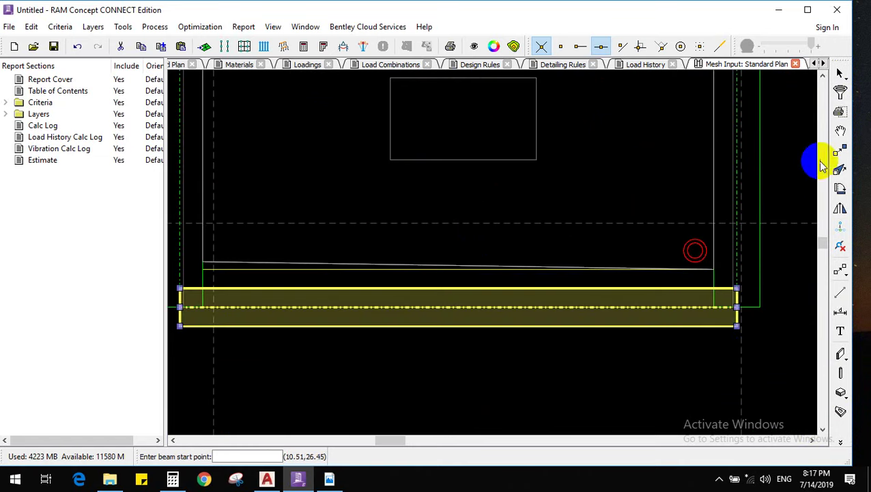
left_click(839, 152)
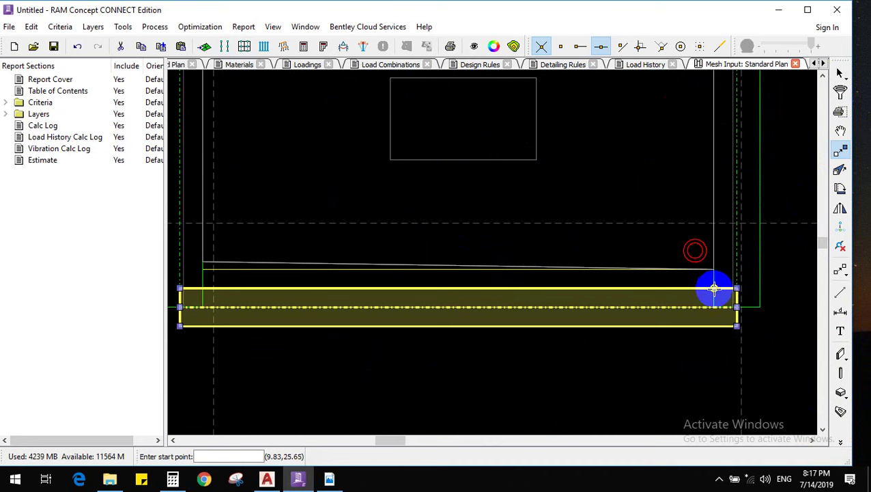
left_click_drag(714, 289, 714, 270)
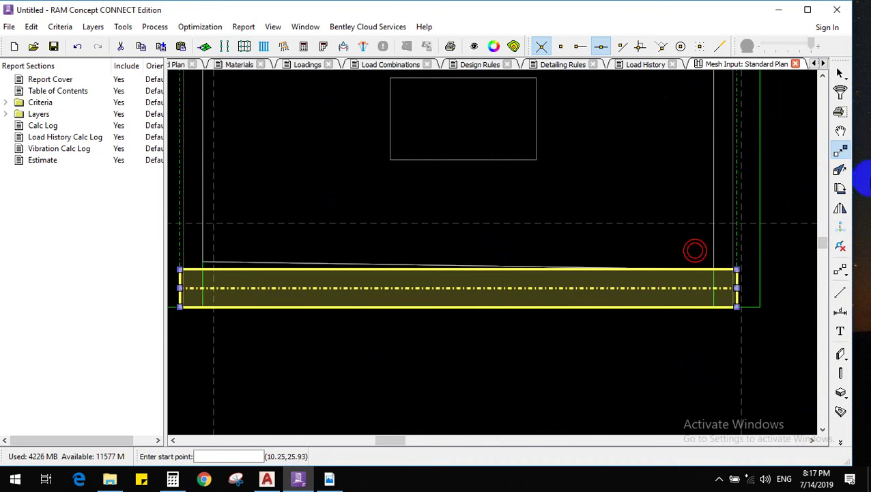
Stretch the northwest staircase opening's southwest corner down to the north edge of the new beam at the wall's inner face
left_click(840, 73)
left_click(517, 207)
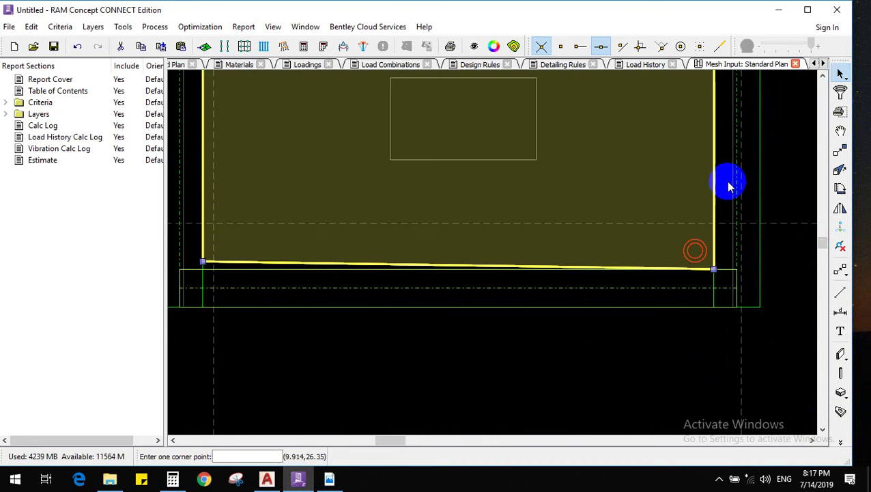
left_click(841, 169)
left_click(203, 266)
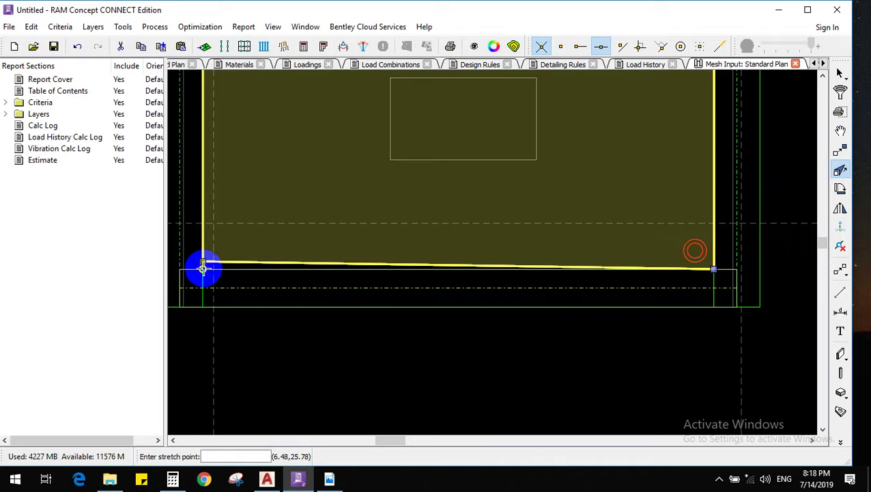
left_click(211, 270)
Draw a beam across the gap in the middle staircase's south wall and delete the stray short beam at its west end
scroll(312, 342, "down", 4)
scroll(631, 213, "up", 2)
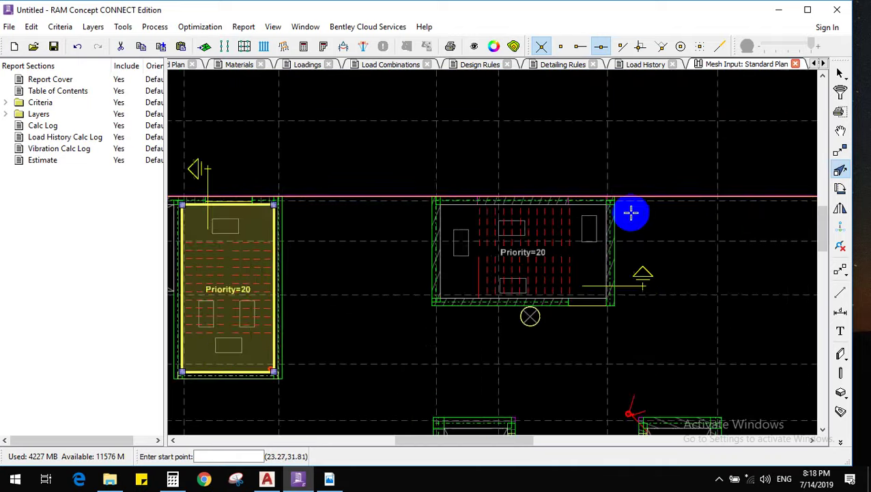
scroll(656, 225, "up", 4)
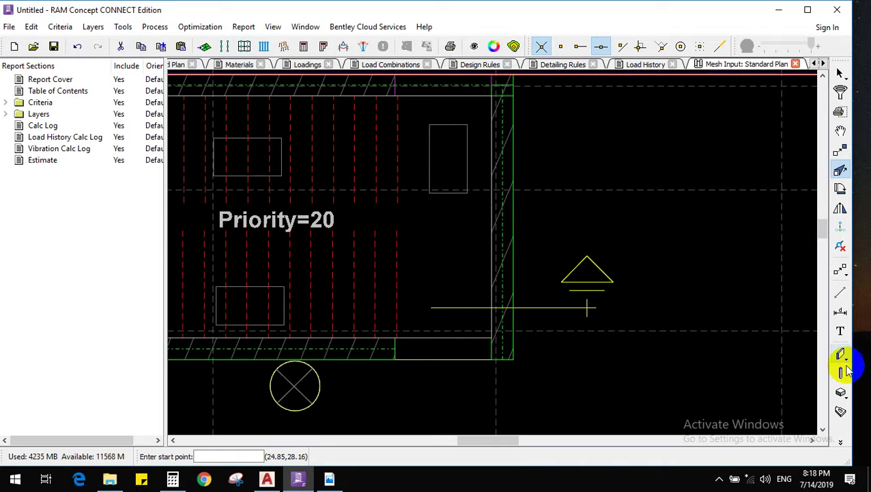
left_click(840, 443)
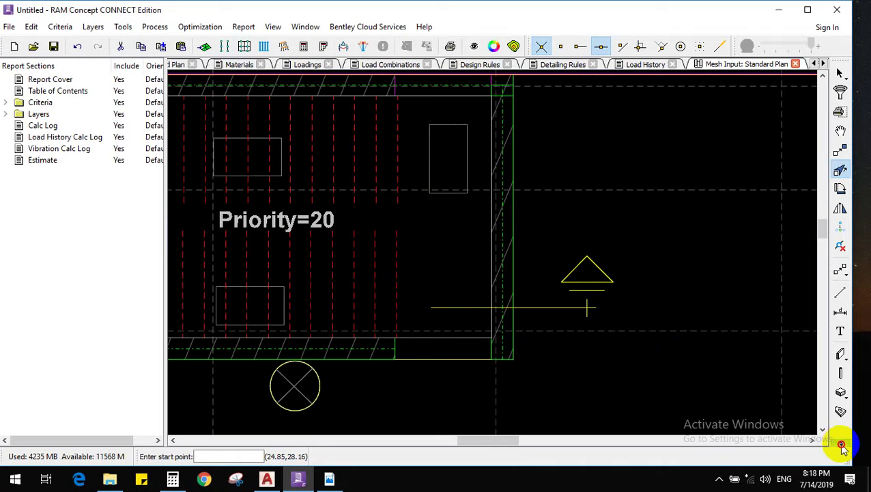
left_click(833, 72)
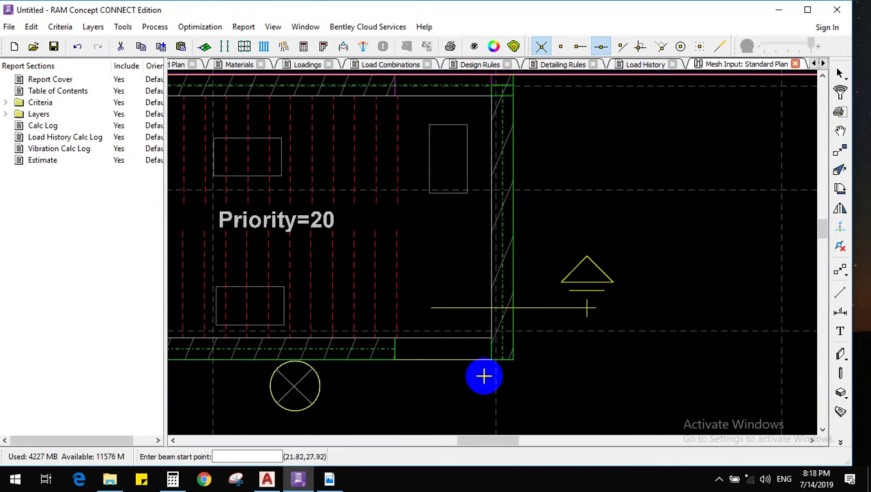
left_click(500, 359)
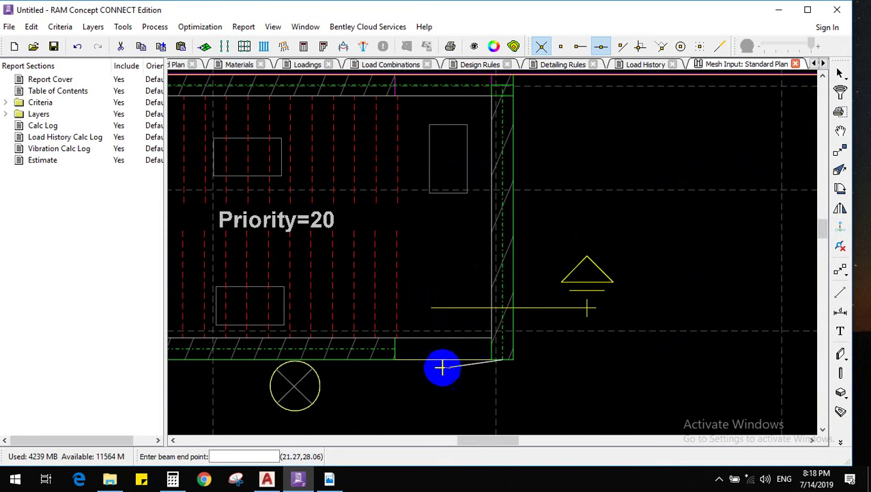
left_click(393, 357)
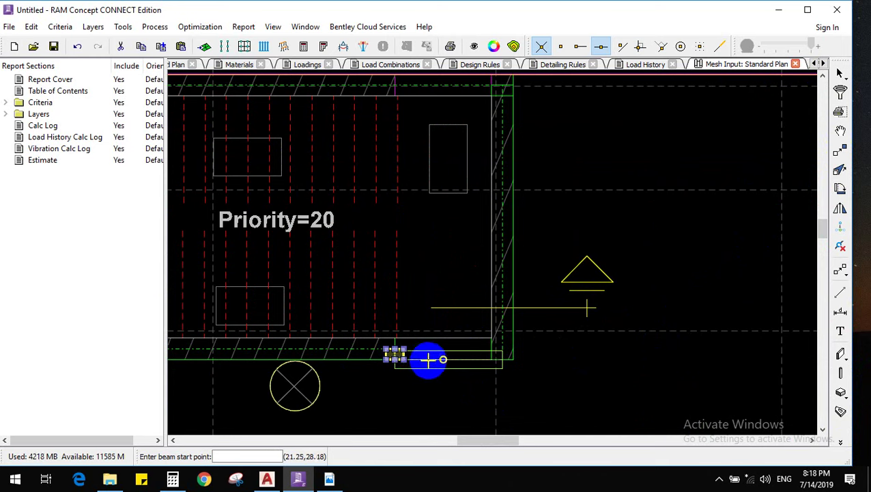
key("Delete")
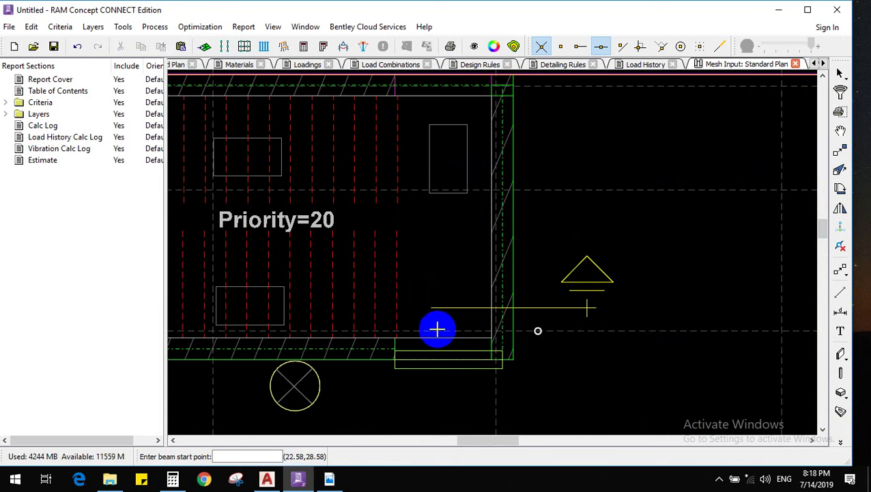
Select the beam in the middle staircase's south wall gap and move it north to align its south edge with the wall's outer face
left_click(840, 74)
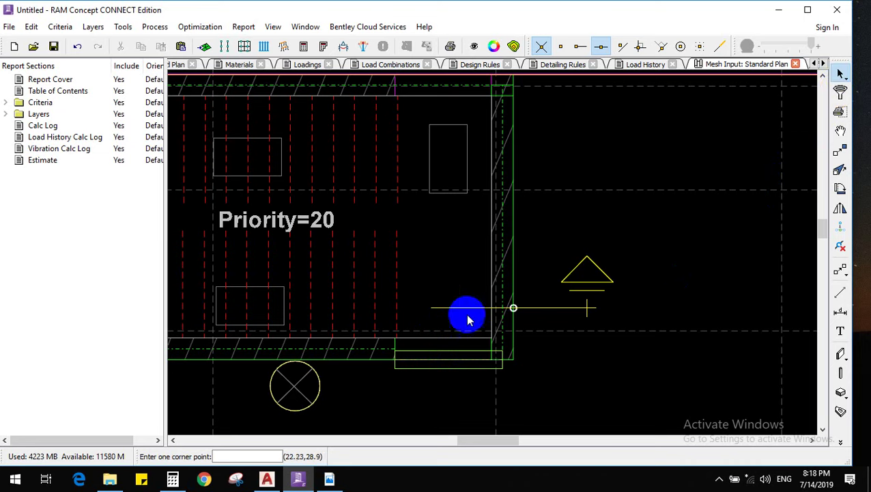
left_click(447, 362)
left_click(840, 149)
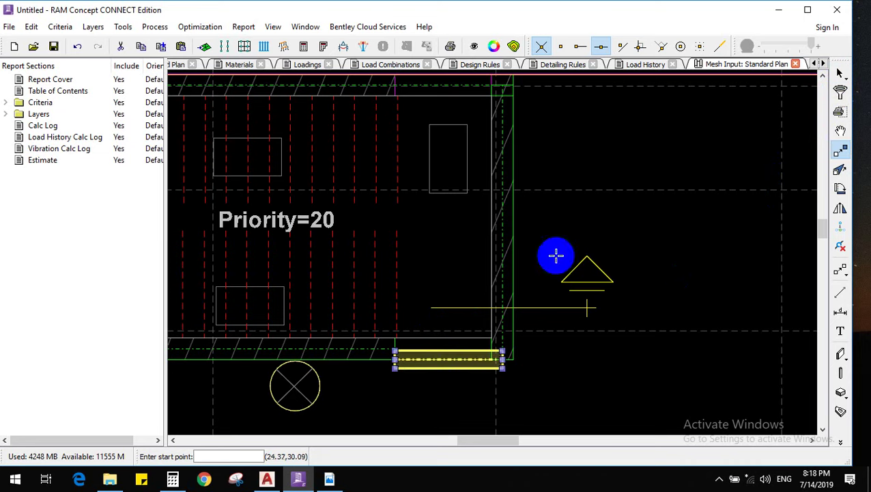
scroll(389, 396, "up", 3)
left_click(395, 407)
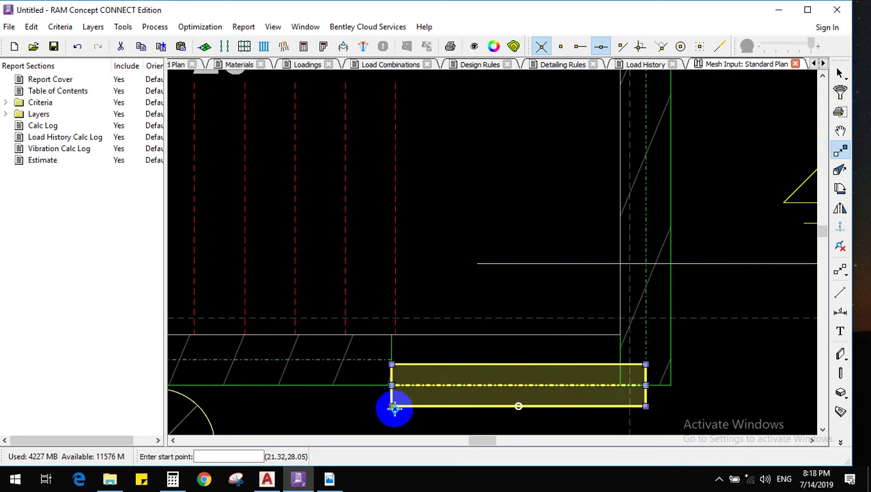
left_click(391, 406)
left_click(390, 384)
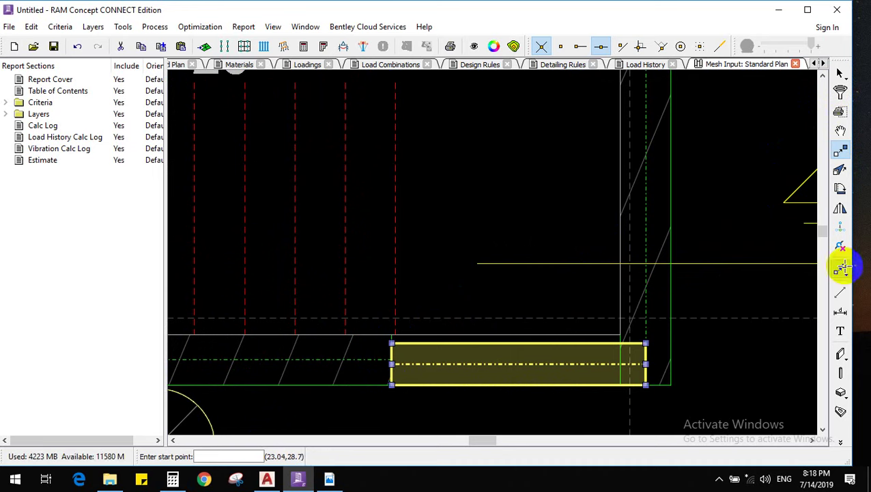
Set the middle staircase beam's width to 300 mm and realign its south edge with the wall's outer face
right_click(488, 213)
left_click(509, 219)
double_click(438, 240)
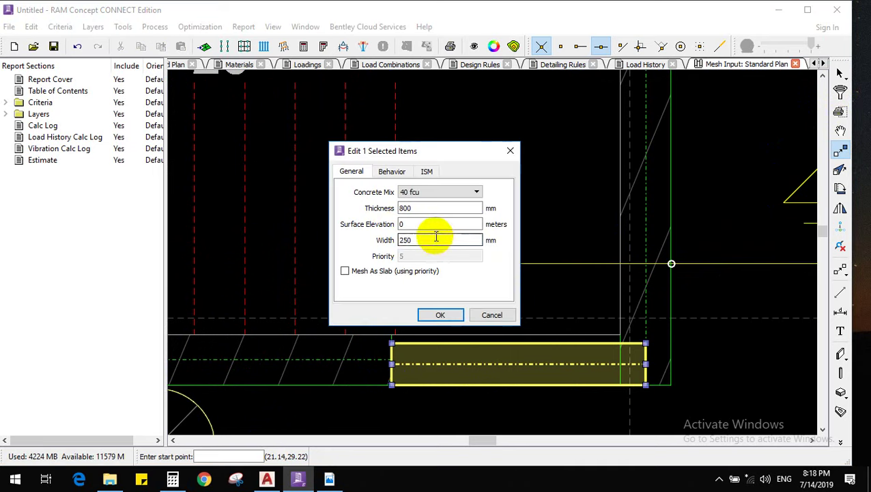
type("300")
left_click(441, 314)
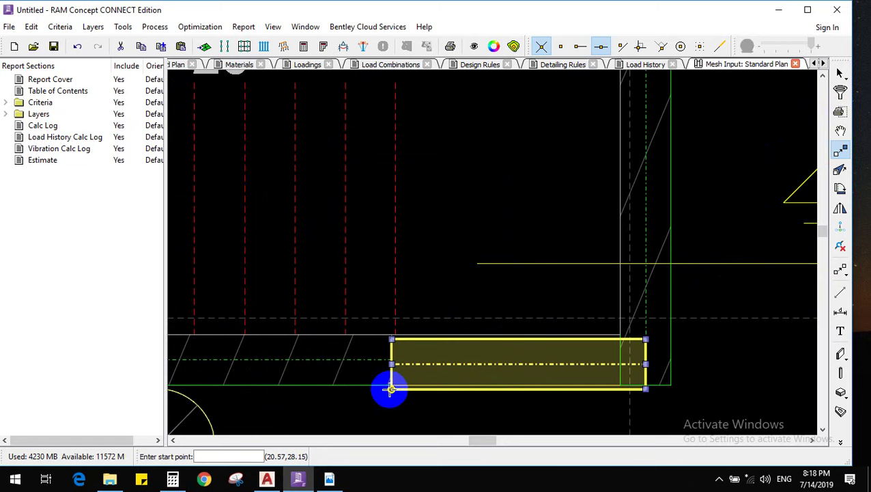
scroll(391, 389, "down", 5)
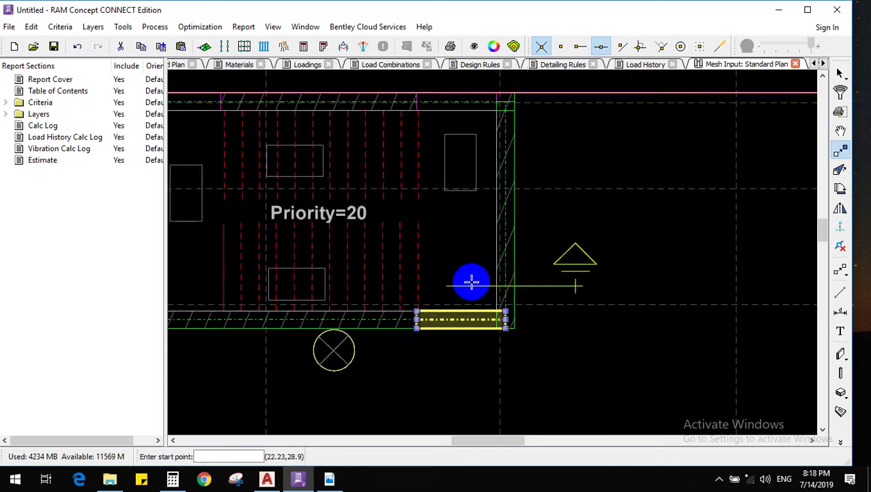
Examine the overall plan and the northeast slab edge for remaining beam locations
scroll(547, 202, "down", 3)
scroll(540, 236, "down", 1)
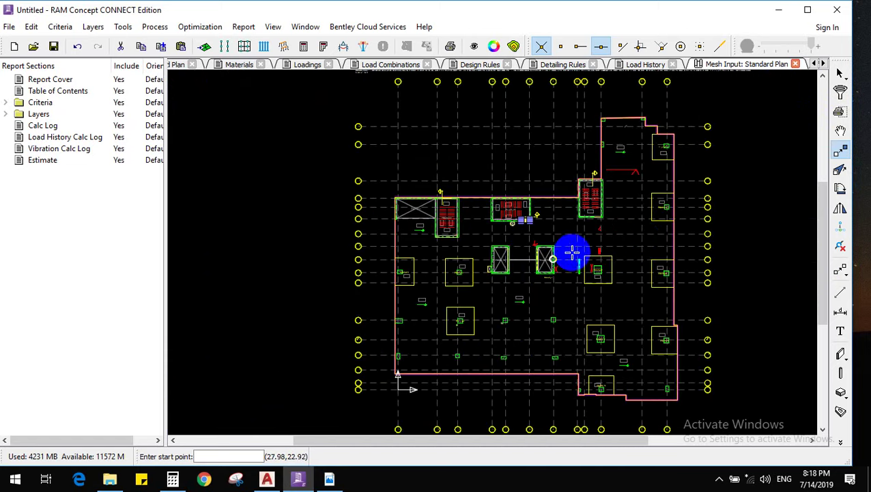
scroll(648, 177, "down", 1)
scroll(687, 139, "up", 5)
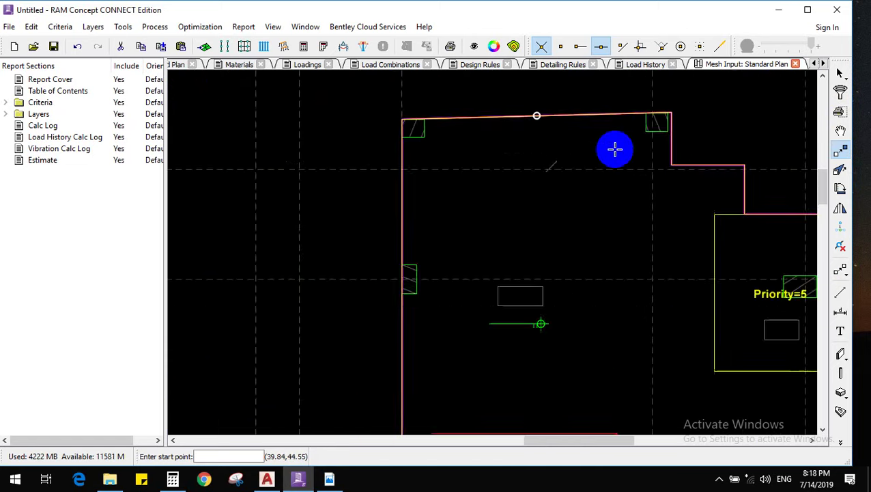
scroll(600, 174, "down", 3)
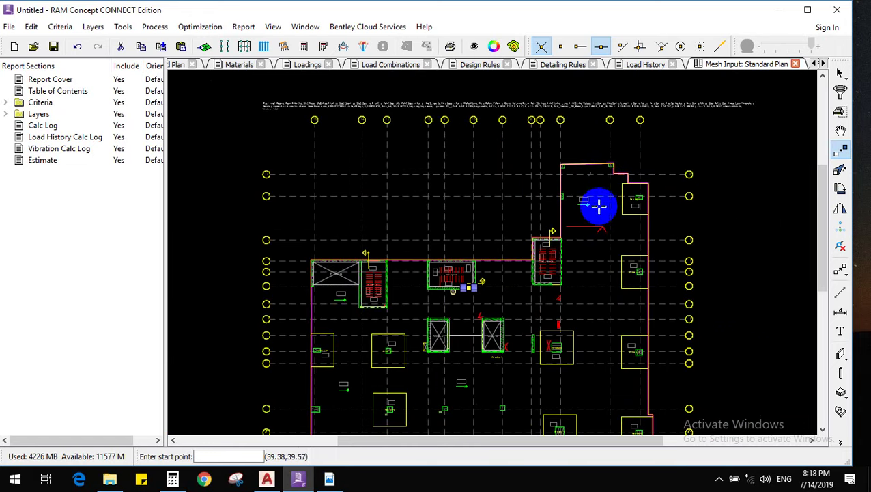
scroll(599, 206, "down", 2)
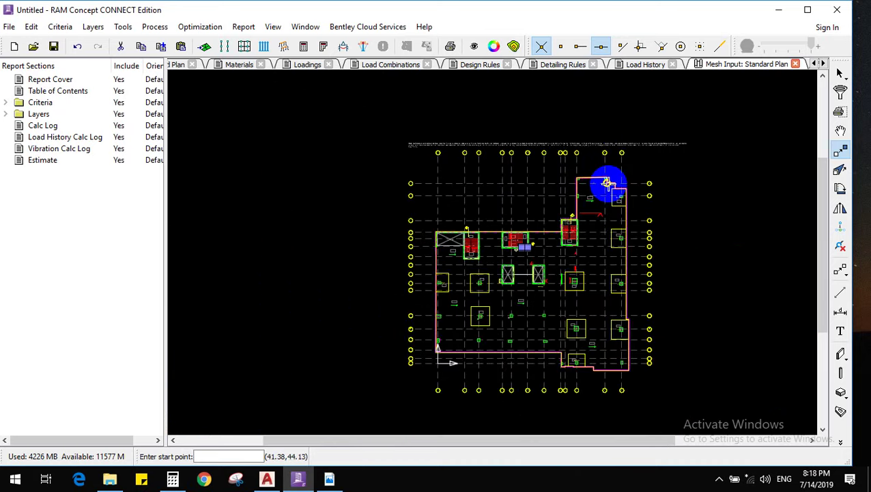
scroll(554, 144, "up", 4)
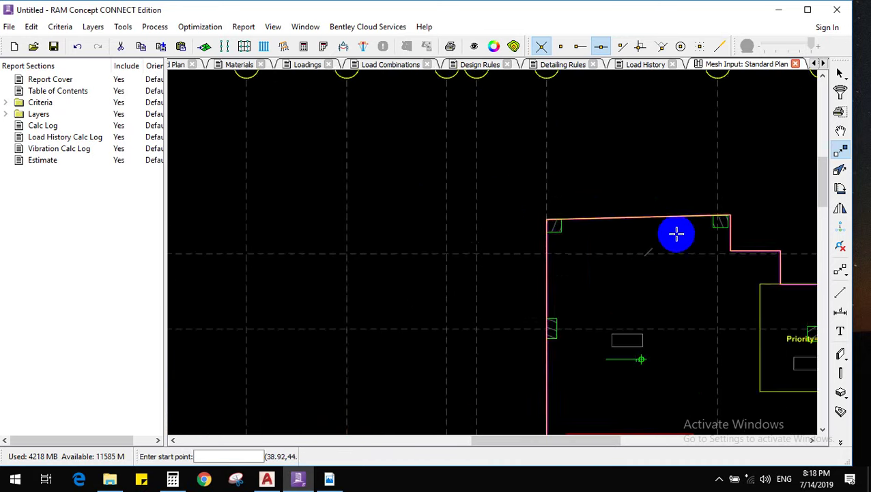
scroll(676, 233, "up", 3)
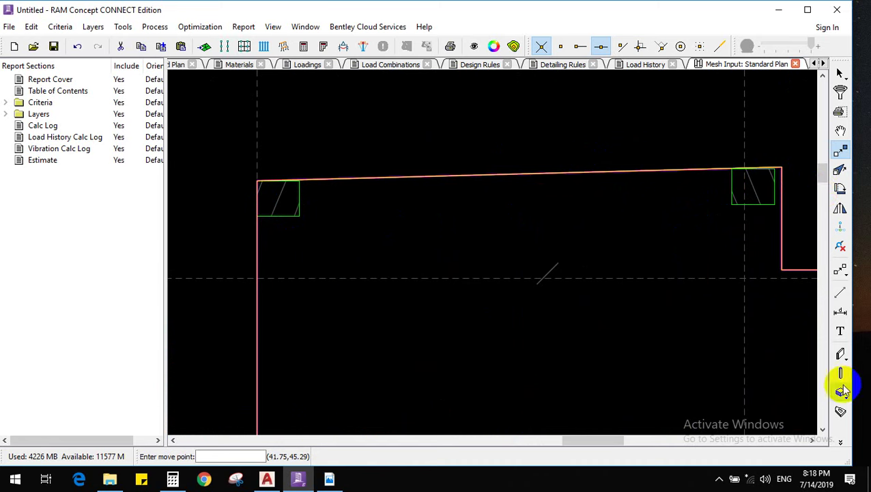
scroll(601, 226, "down", 5)
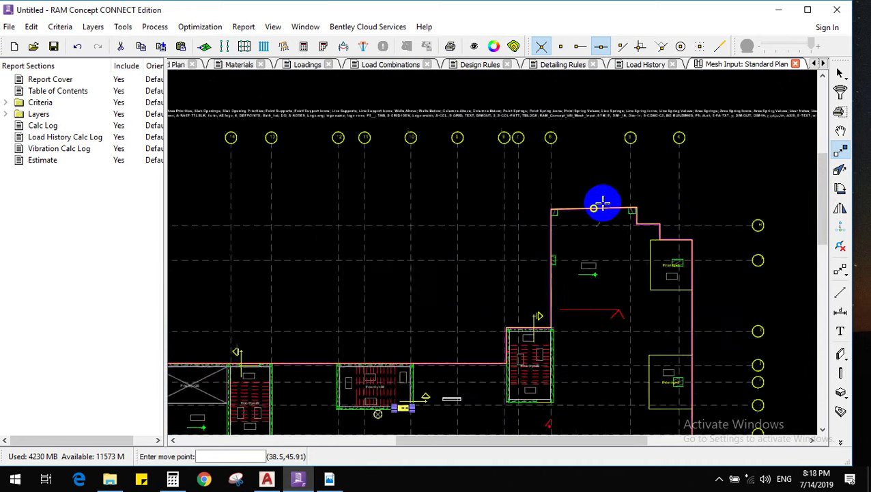
scroll(610, 229, "down", 4)
scroll(525, 273, "down", 1)
scroll(486, 350, "up", 2)
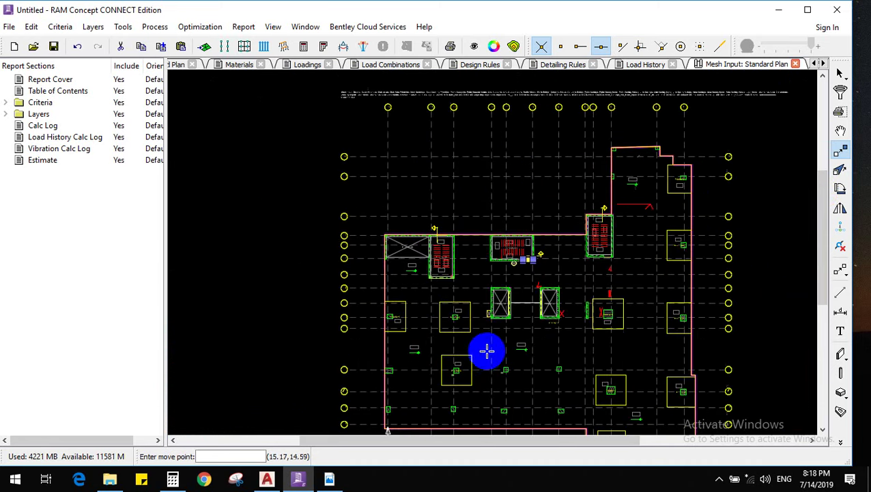
scroll(497, 308, "down", 1)
scroll(655, 121, "up", 2)
scroll(584, 179, "up", 2)
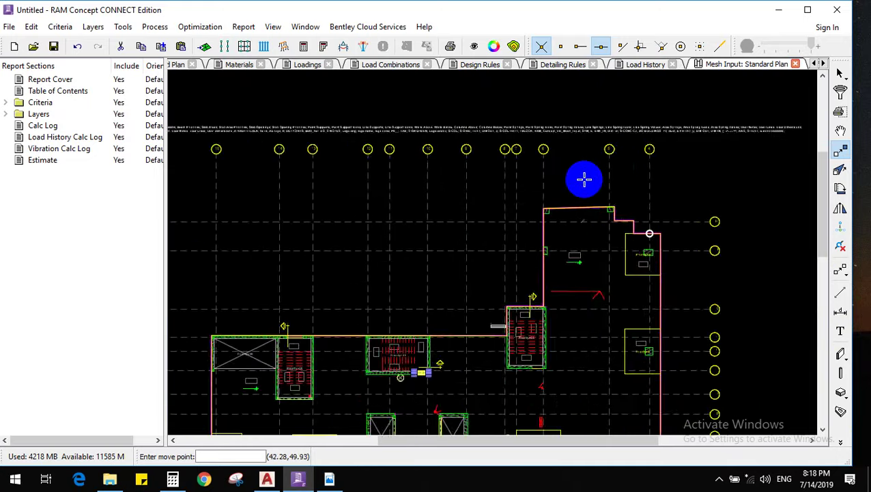
Draw a beam along the northeast wing's sloping north slab edge between the centres of its two corner columns
scroll(584, 179, "up", 1)
left_click(841, 91)
left_click(841, 73)
scroll(519, 225, "up", 2)
scroll(586, 252, "up", 2)
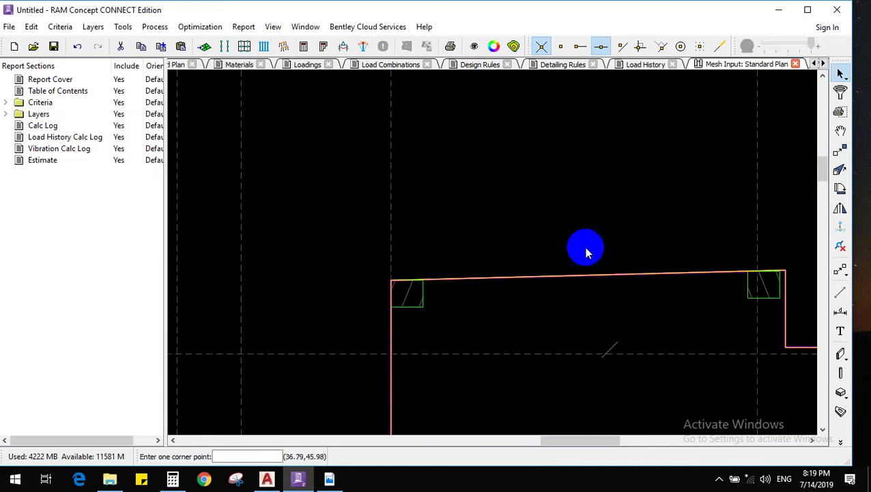
scroll(586, 253, "up", 1)
left_click(841, 373)
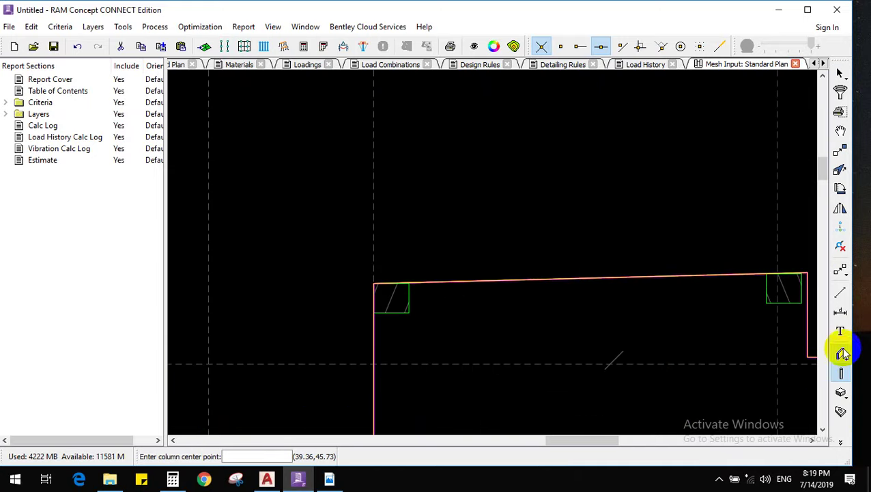
left_click(840, 444)
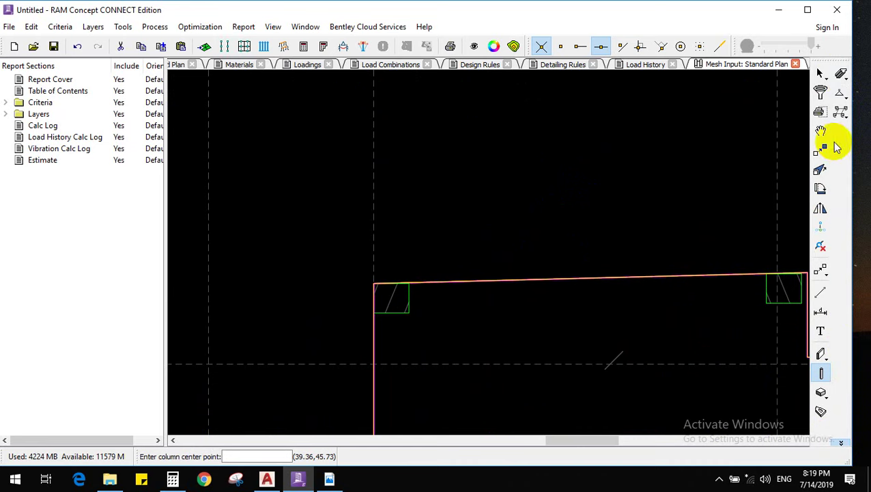
left_click(840, 75)
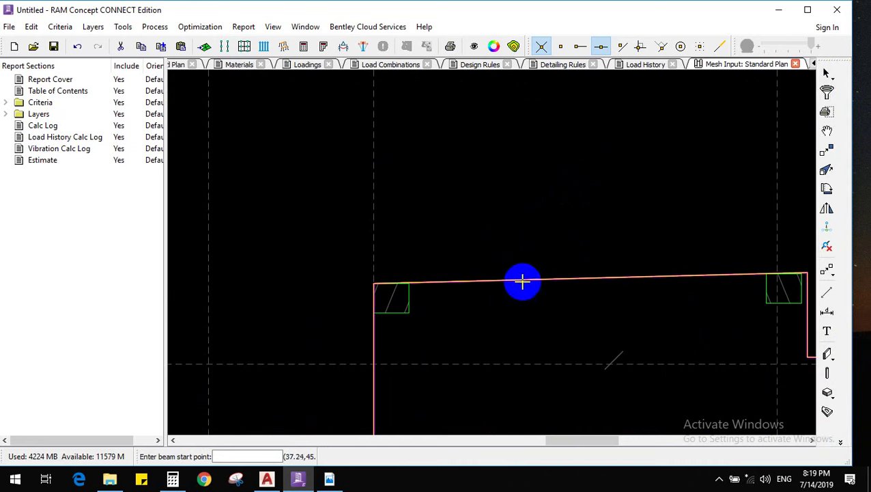
left_click(391, 299)
scroll(633, 305, "down", 1)
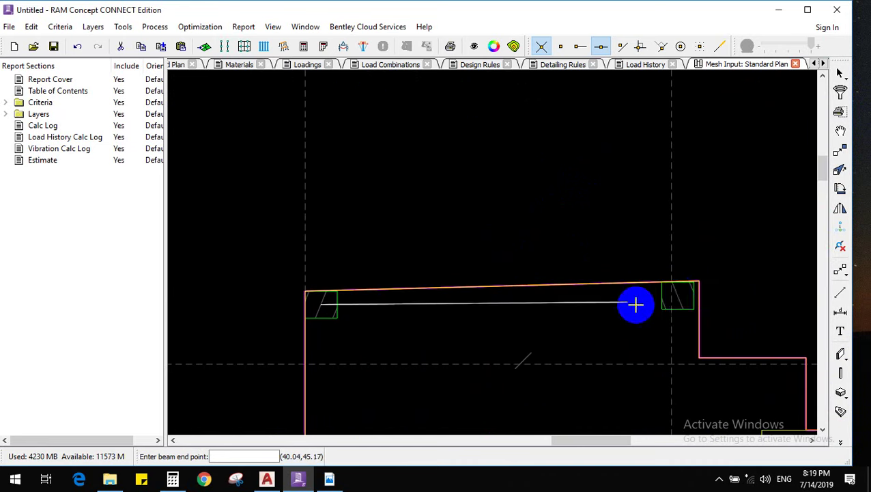
left_click(678, 294)
Set the width of the northeast wing's north edge beam to 300 mm
right_click(558, 181)
left_click(581, 190)
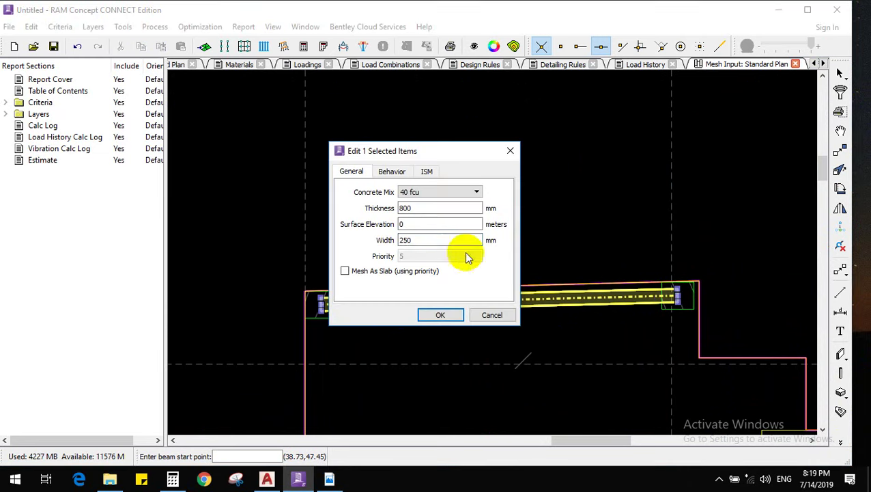
double_click(432, 241)
type("30")
left_click(435, 319)
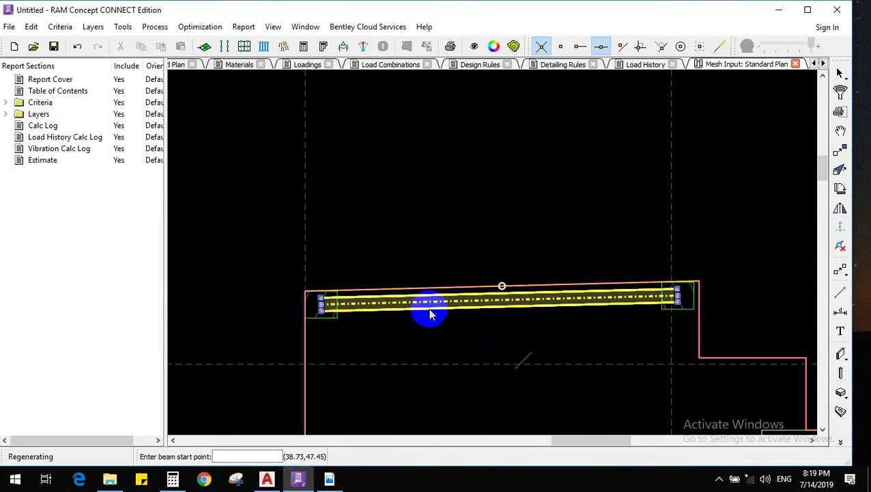
Move the selected north edge beam north so its outer side meets the sloping slab edge
scroll(423, 244, "up", 1)
left_click(841, 150)
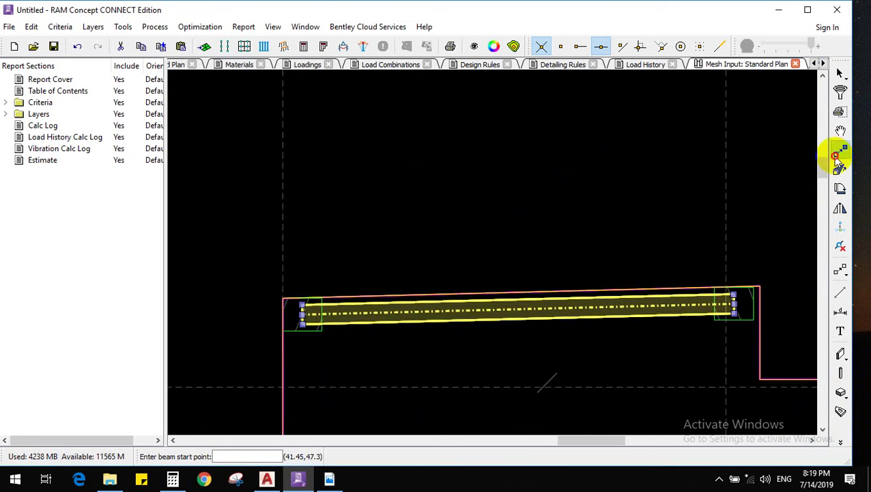
scroll(731, 286, "up", 3)
scroll(670, 326, "down", 4)
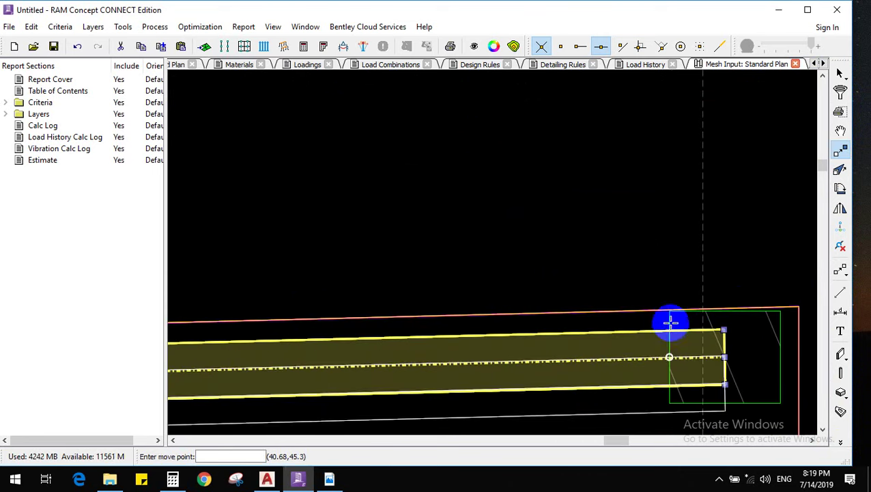
scroll(625, 179, "down", 5)
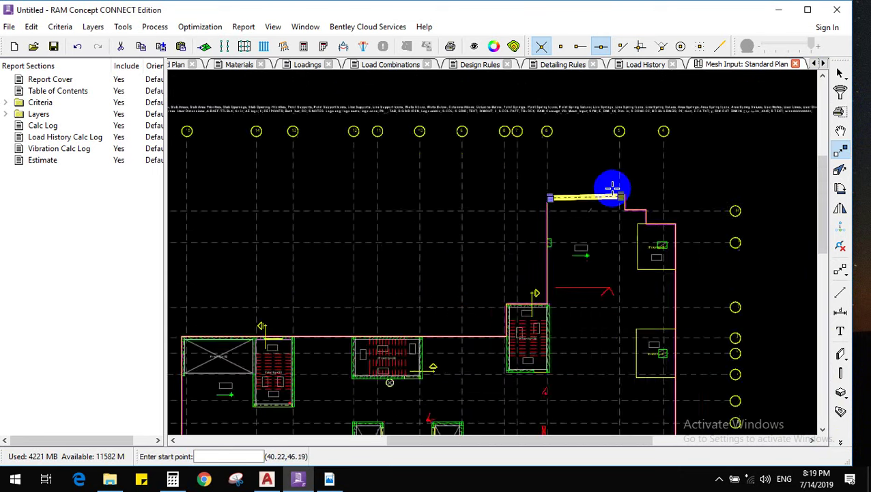
Examine the west slab edge and its columns for possible beam locations
scroll(278, 395, "up", 3)
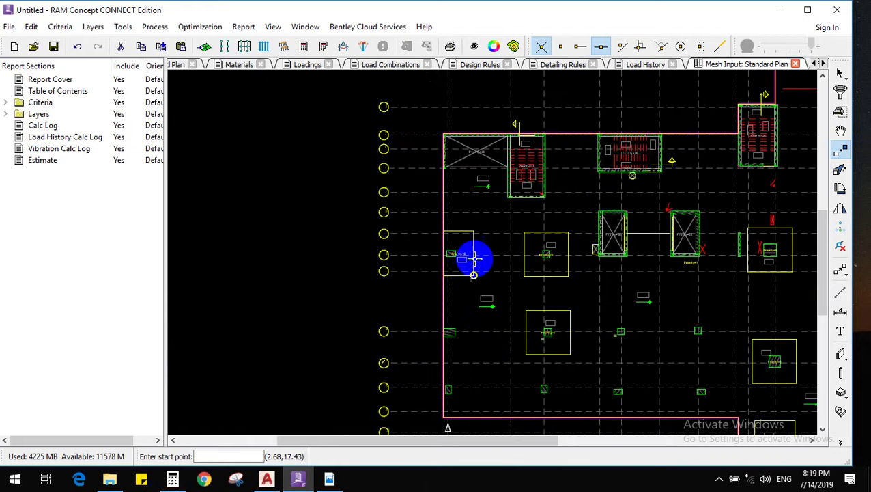
scroll(454, 409, "up", 2)
scroll(457, 367, "down", 1)
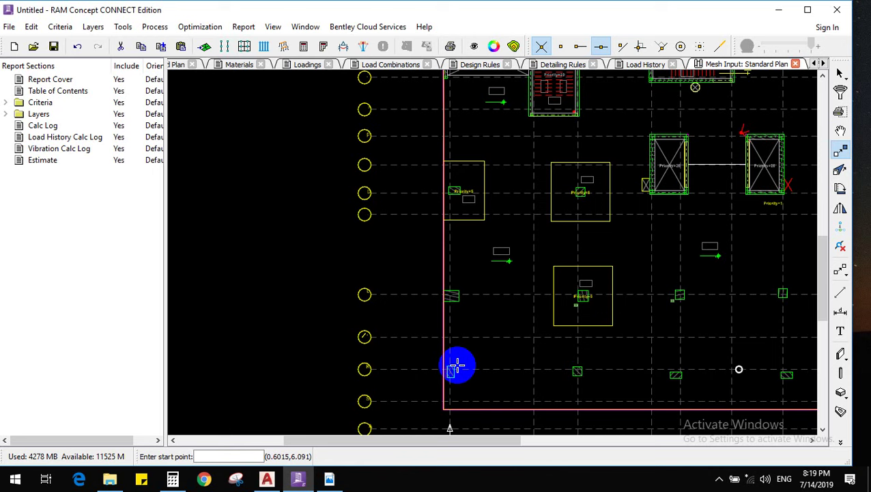
scroll(443, 342, "up", 3)
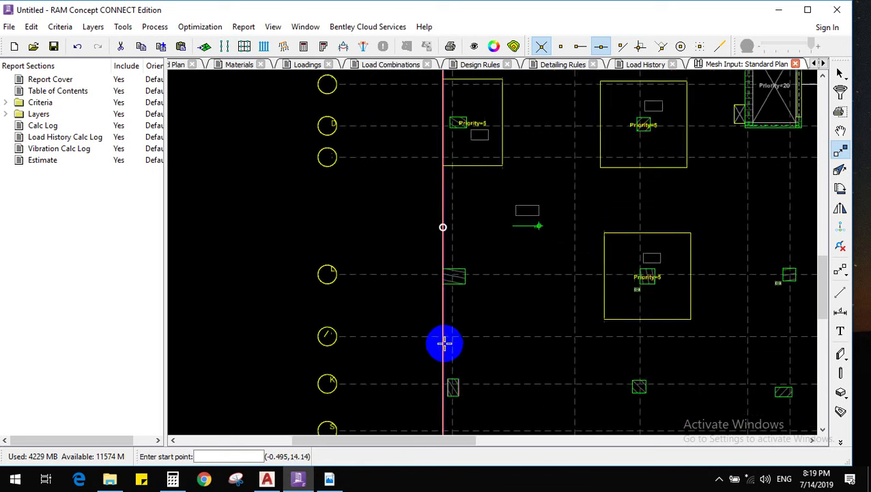
scroll(455, 360, "down", 2)
left_click(840, 82)
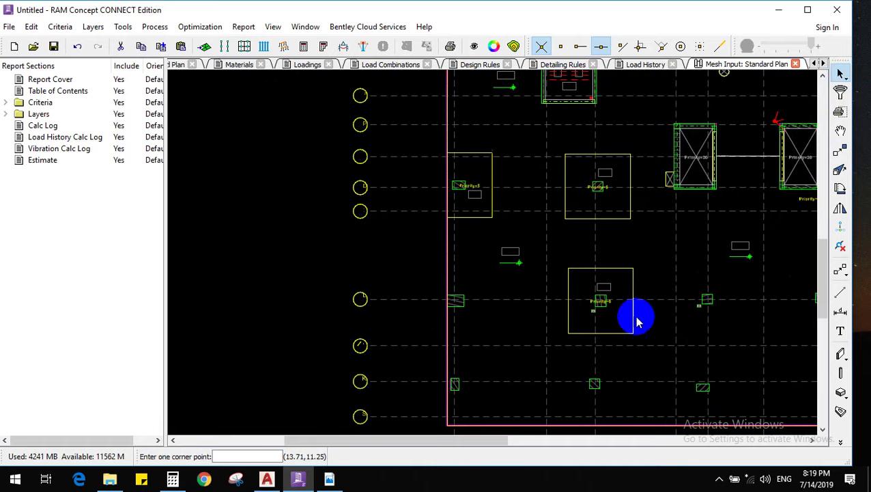
scroll(478, 369, "up", 2)
scroll(454, 395, "up", 2)
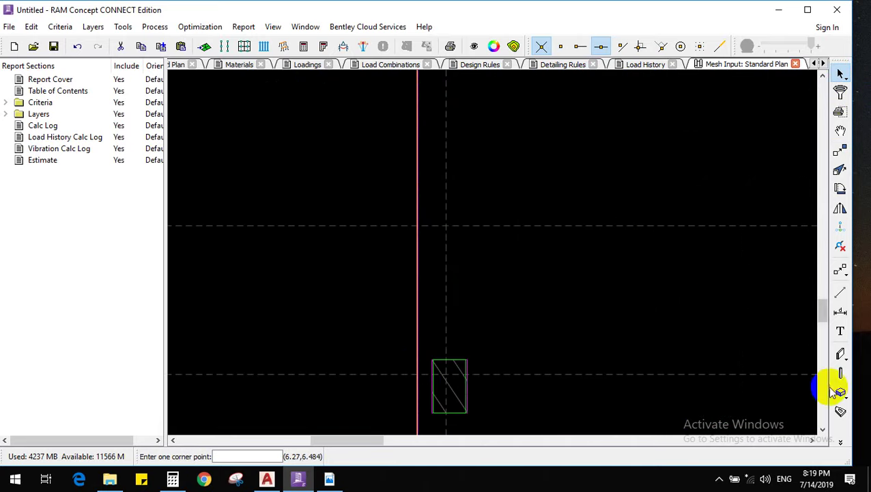
scroll(620, 364, "down", 2)
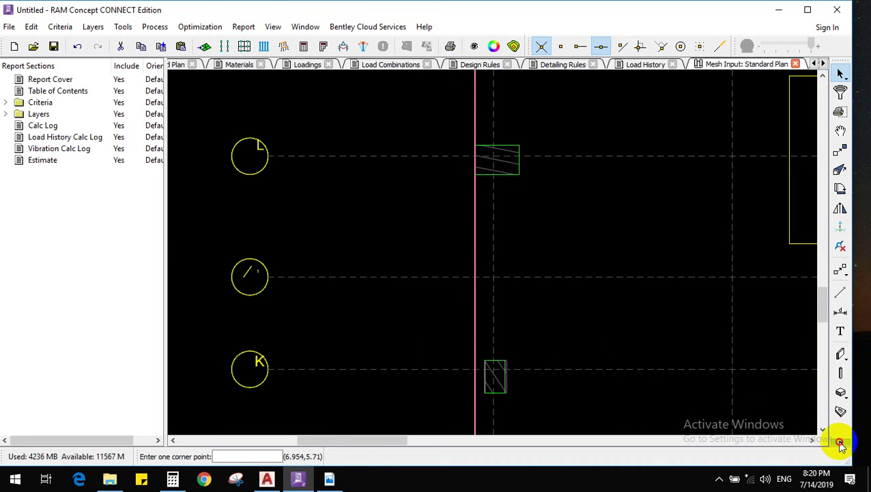
Try to draw a beam along the west slab edge from the column at grid K to the column at grid L
left_click(841, 393)
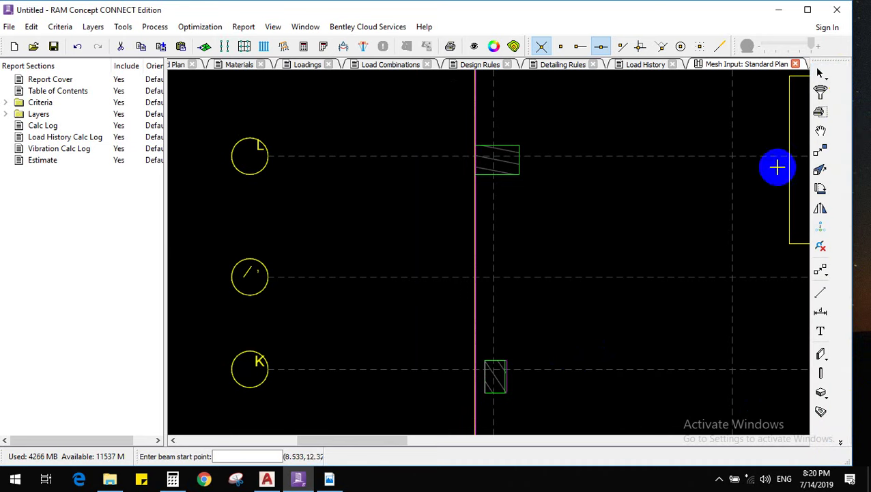
left_click(496, 357)
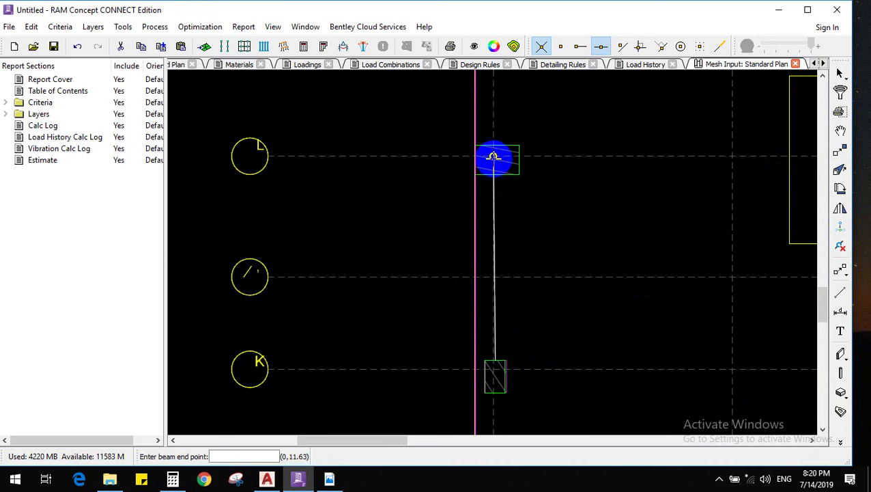
scroll(494, 157, "up", 1)
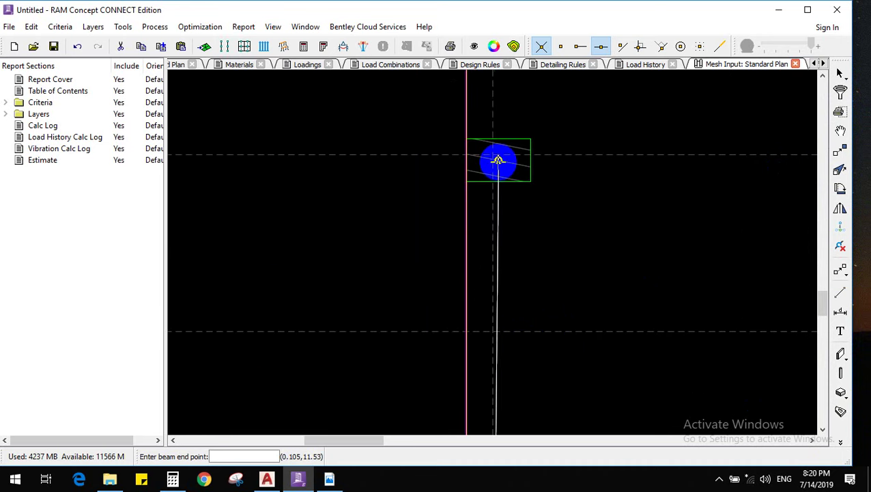
left_click(498, 159)
Try to extend the west edge beam line from the grid L column north to the next column at grid D
scroll(535, 321, "down", 2)
scroll(519, 268, "up", 2)
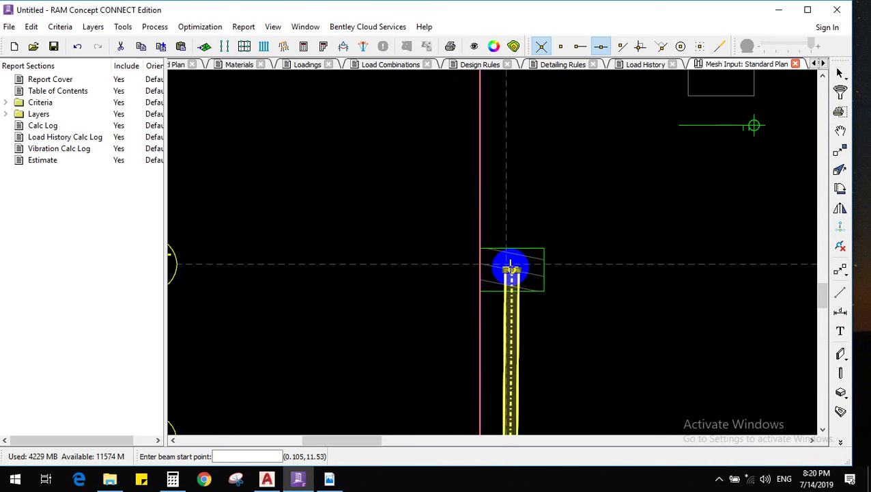
left_click(510, 268)
scroll(536, 338, "down", 2)
scroll(533, 211, "up", 2)
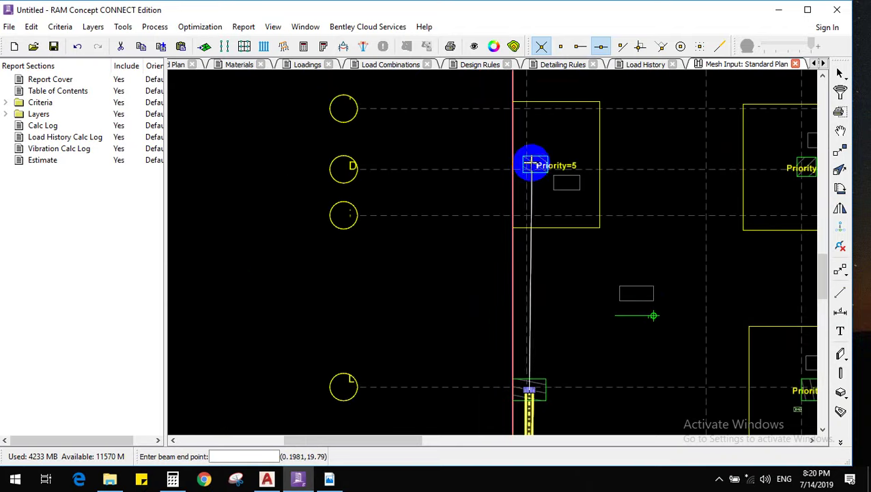
scroll(531, 162, "up", 2)
scroll(528, 164, "up", 1)
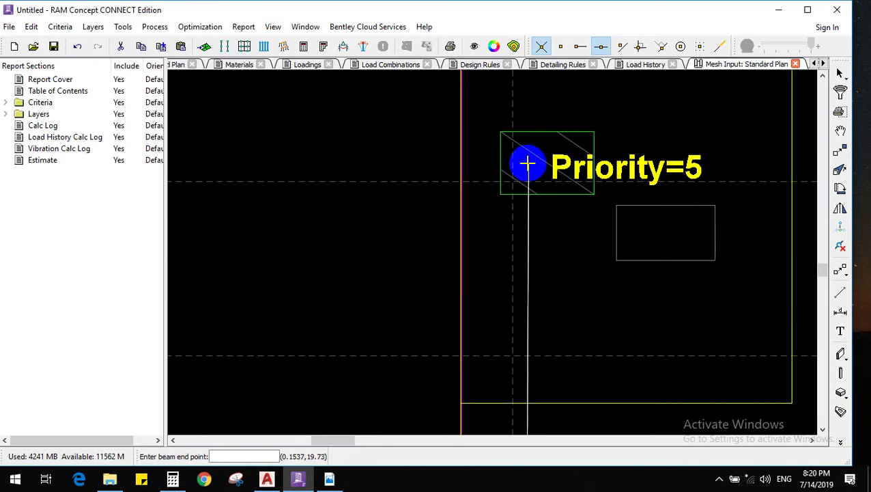
left_click(527, 163)
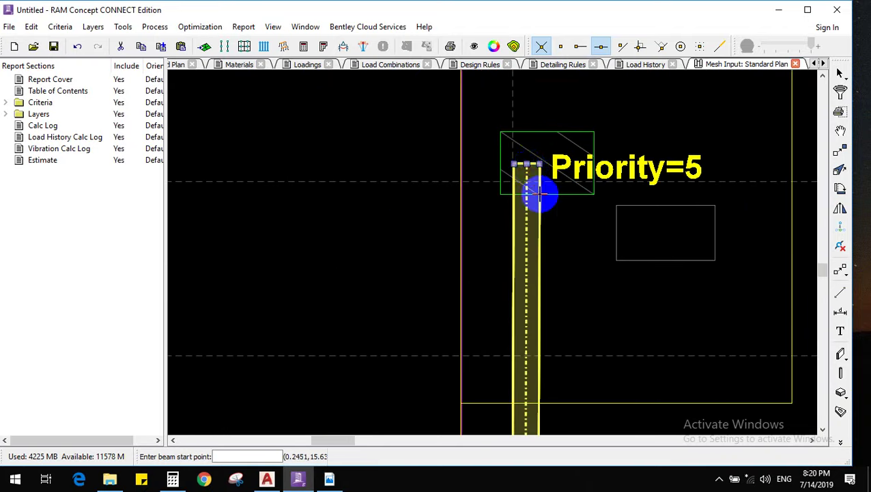
Delete the two beams between the west edge columns
scroll(540, 194, "down", 3)
left_click(839, 112)
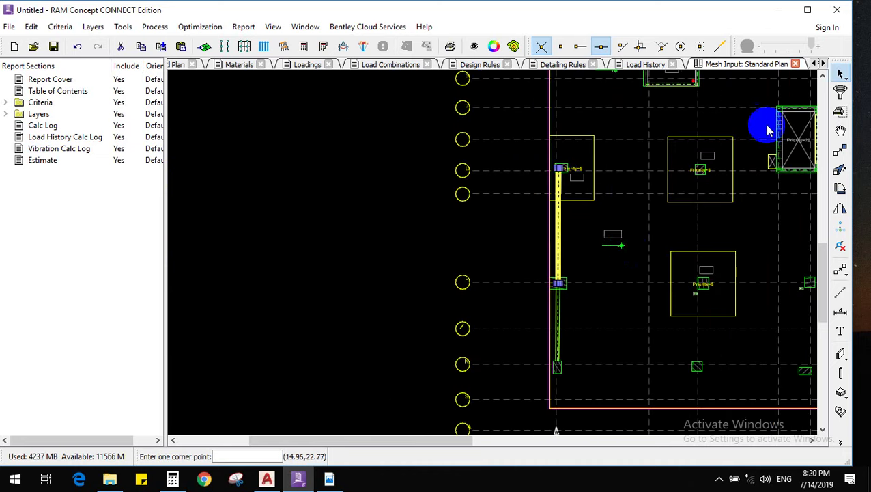
scroll(566, 325, "up", 2)
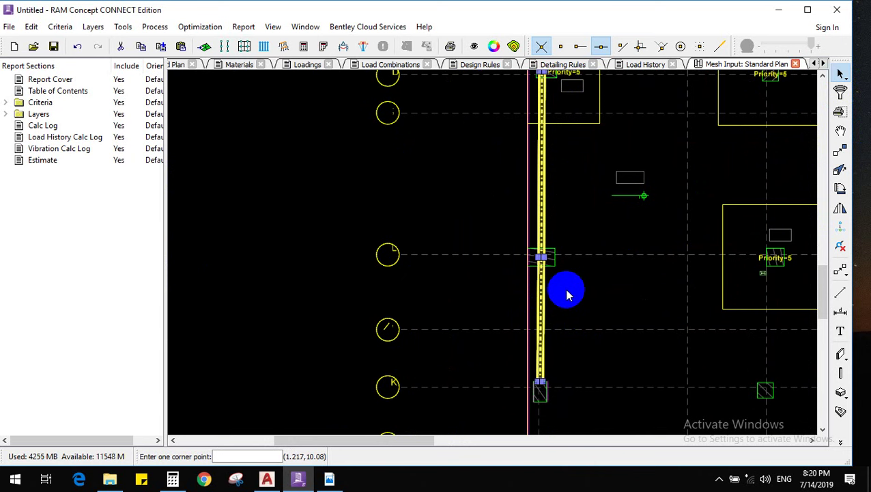
key("Delete")
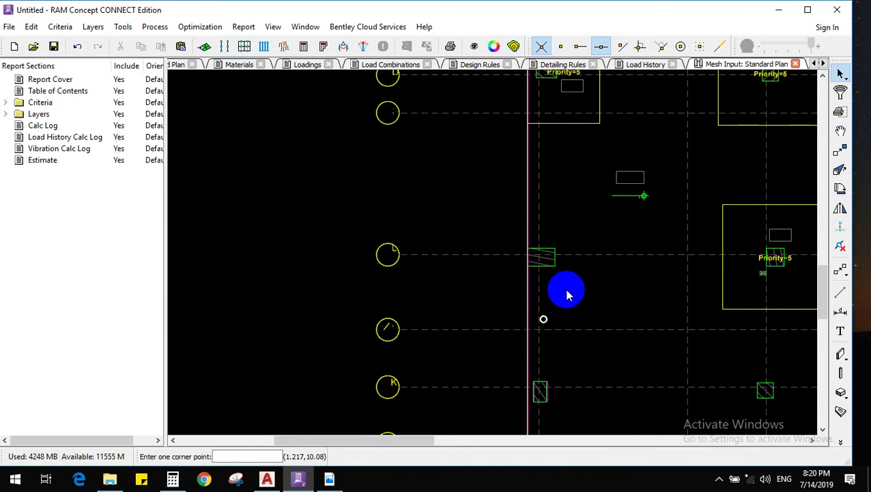
Open the mesh generation settings for the whole slab with the element size ready for editing
scroll(514, 255, "down", 4)
scroll(582, 190, "up", 2)
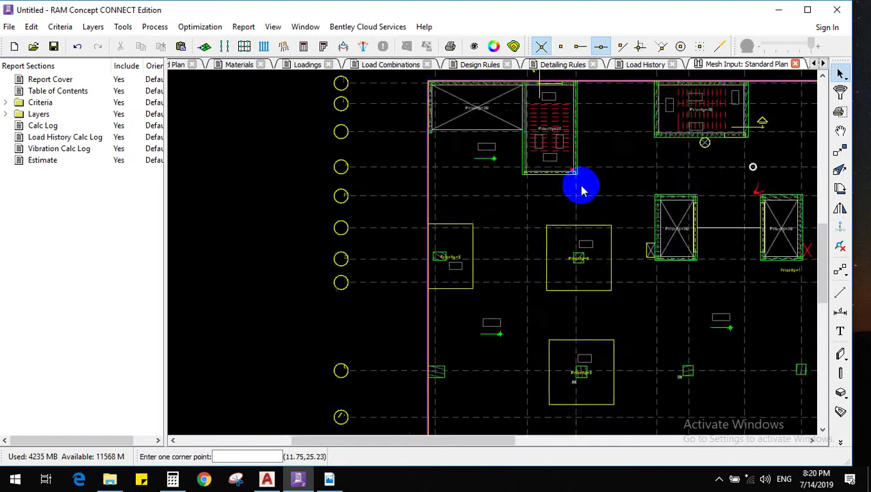
scroll(521, 227, "down", 4)
scroll(646, 209, "up", 2)
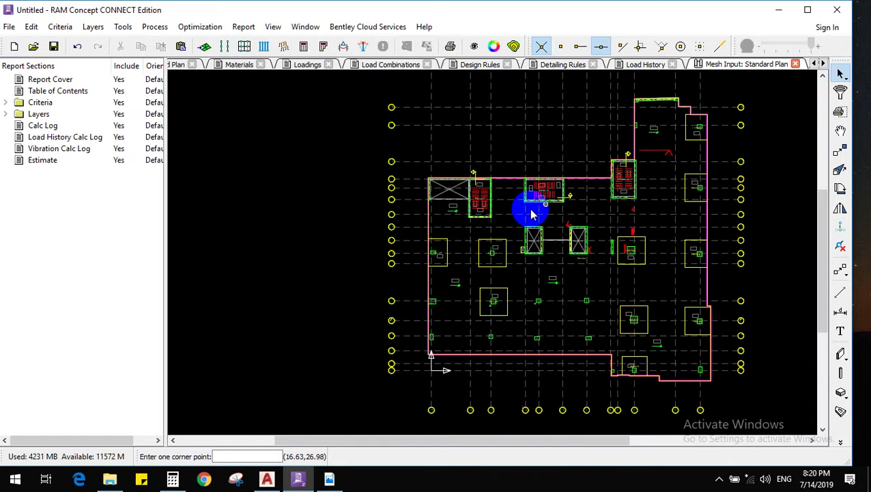
left_click(204, 46)
double_click(445, 237)
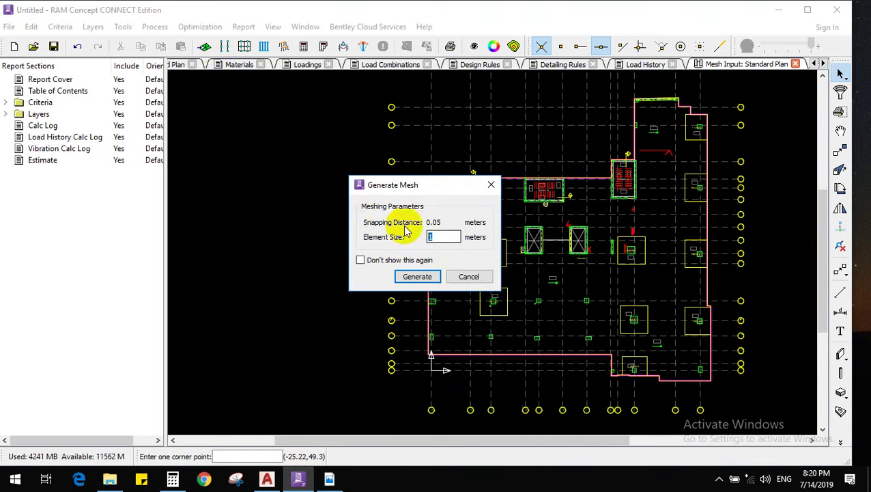
left_click(356, 217)
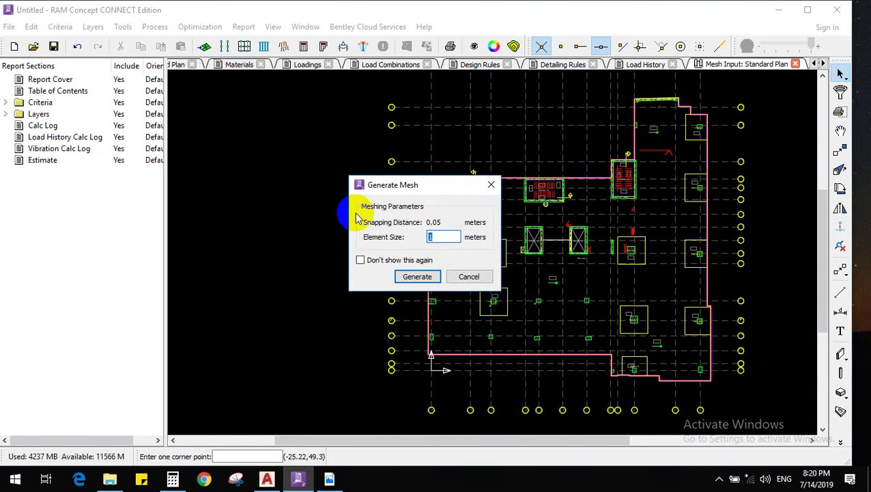
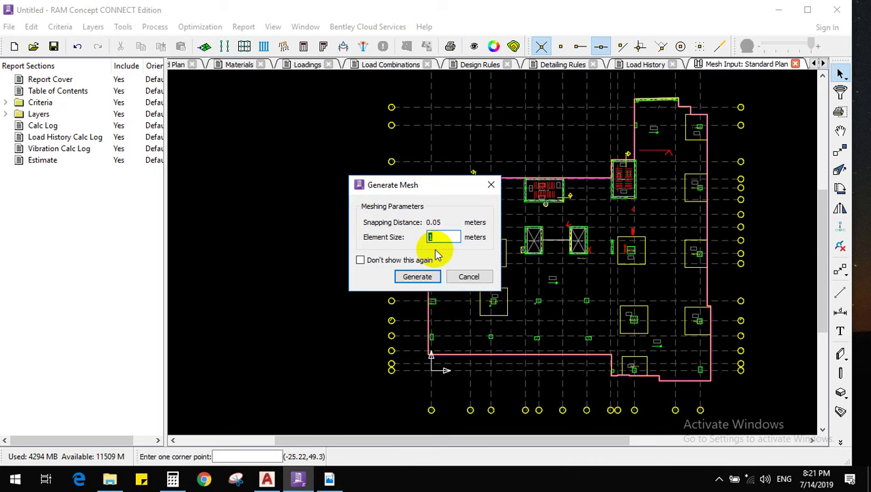
Switch to Calculator, divide 11 by 6, and return to the mesh generation settings
left_click(173, 479)
double_click(191, 374)
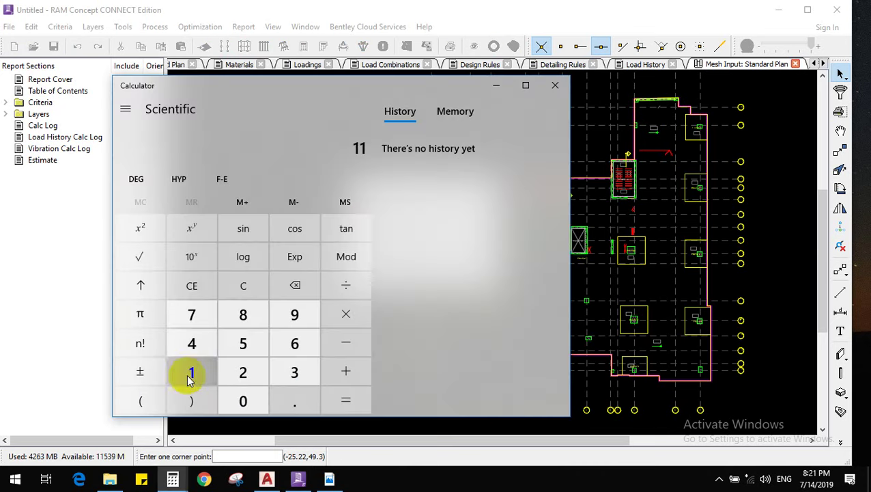
left_click(345, 285)
left_click(295, 343)
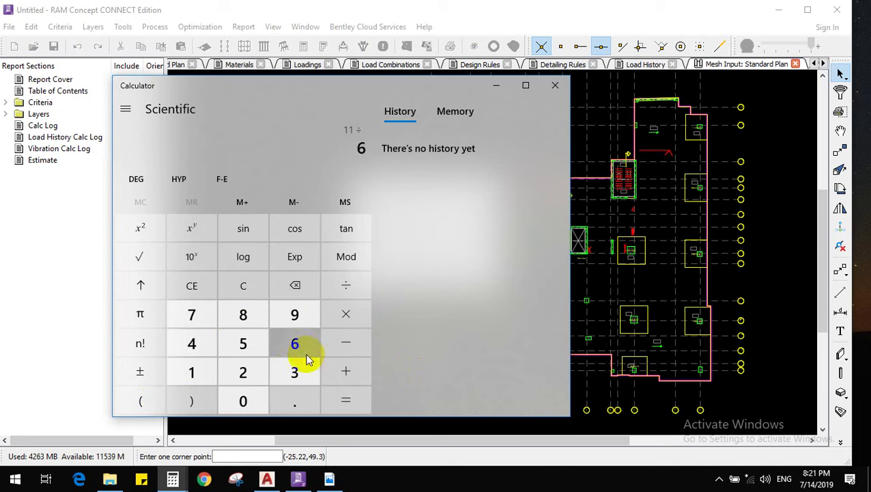
left_click(345, 401)
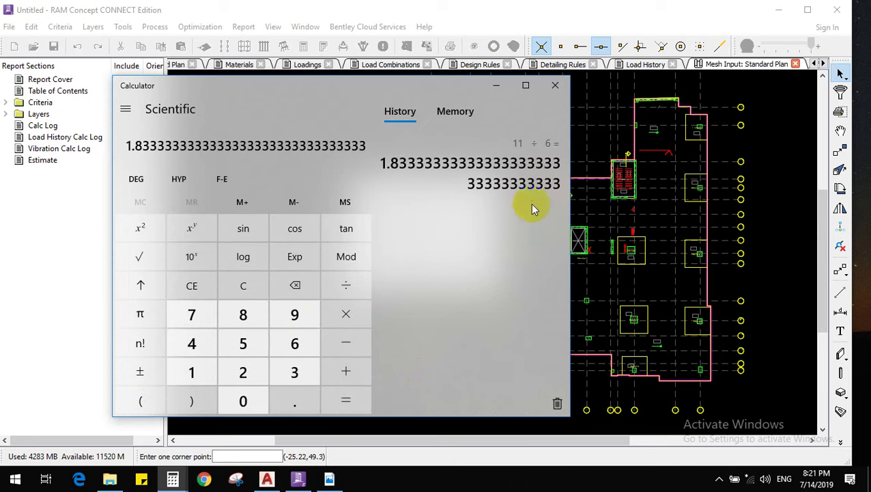
left_click(556, 87)
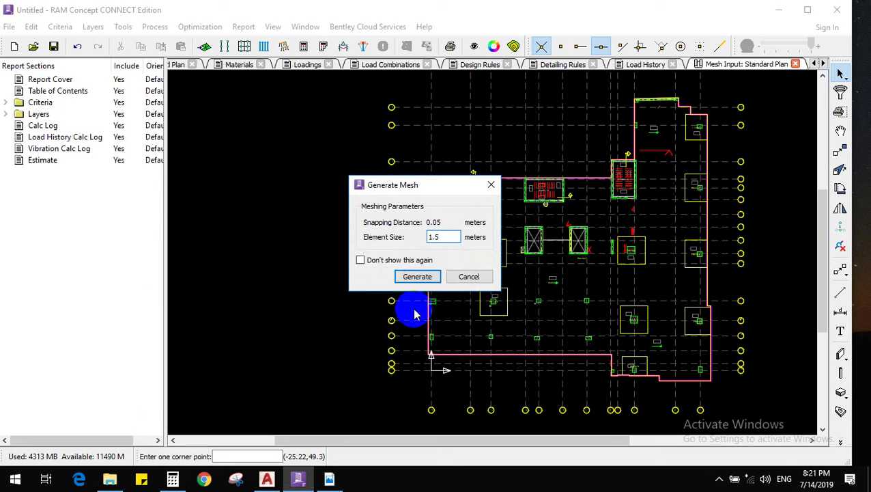
Set the mesh element size to 1.5 meters and generate the slab mesh
left_click(418, 275)
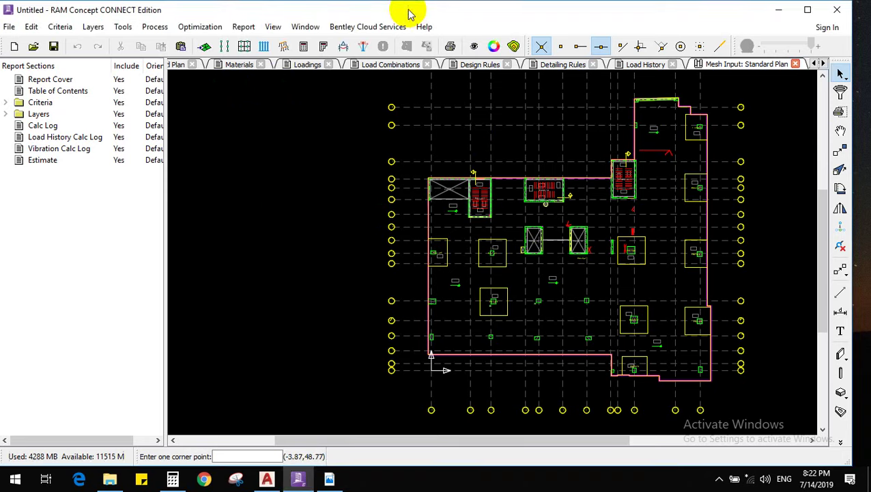
scroll(298, 230, "down", 2)
scroll(438, 236, "up", 2)
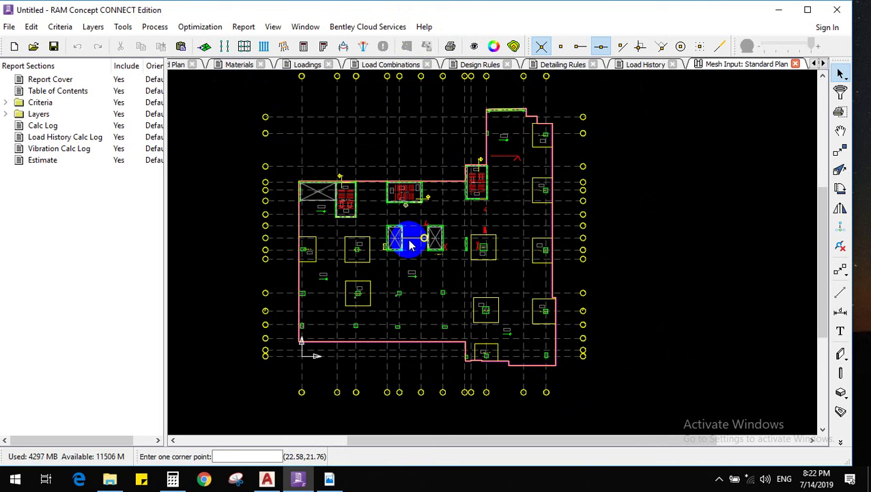
Open the Element layer's Standard Plan to display the generated mesh
left_click(93, 27)
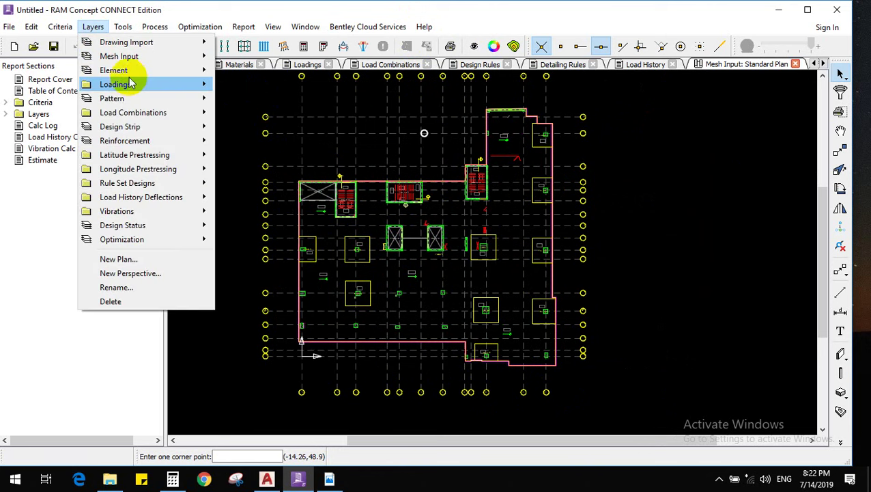
mouse_move(200, 71)
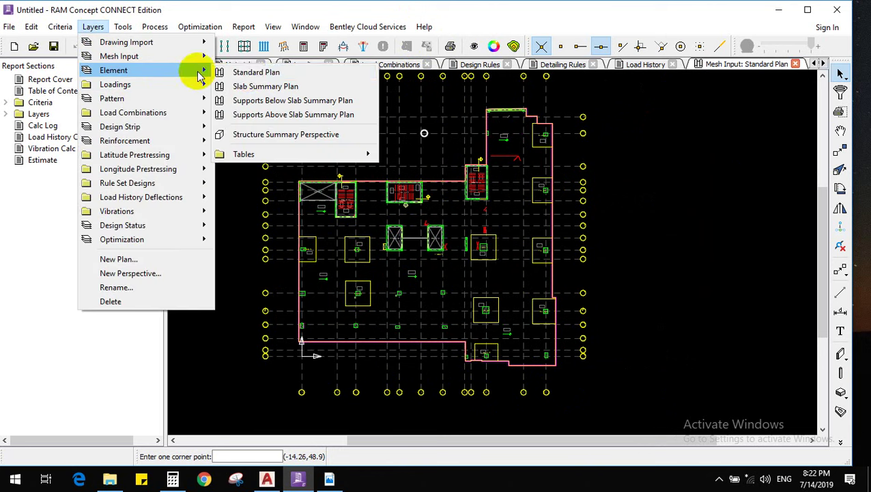
left_click(252, 73)
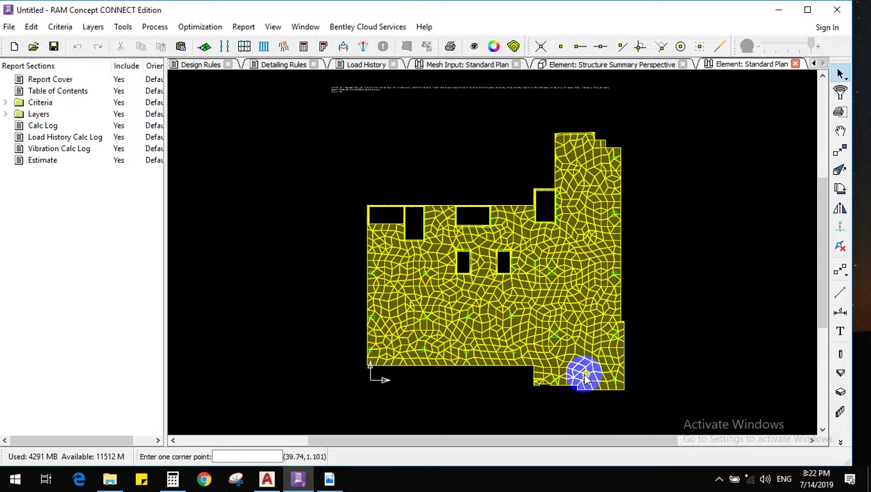
Examine the generated element mesh across the slab, around the openings and along the slab edges
scroll(546, 369, "up", 2)
scroll(531, 364, "down", 2)
scroll(528, 362, "up", 2)
scroll(527, 362, "down", 2)
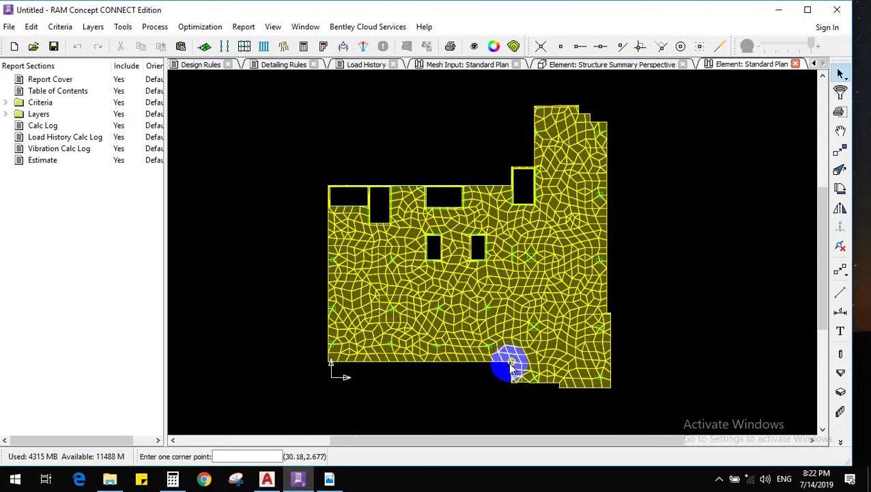
scroll(546, 157, "up", 1)
scroll(482, 286, "down", 1)
scroll(459, 365, "up", 1)
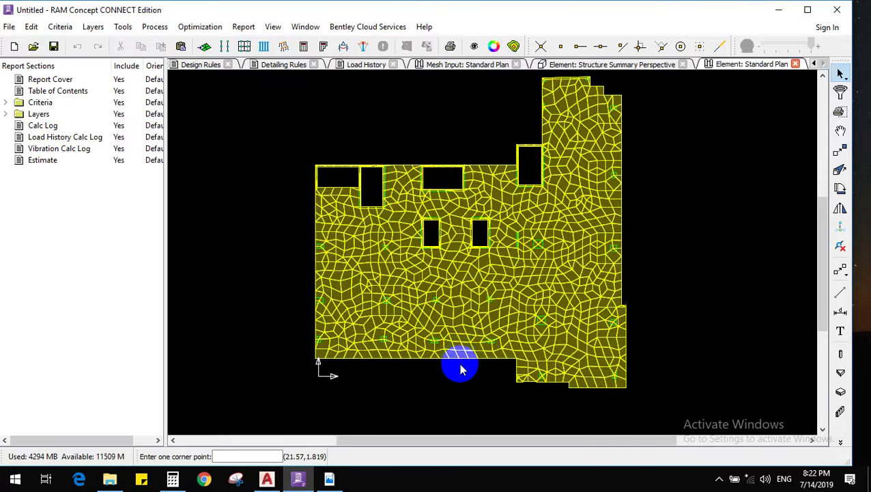
scroll(462, 371, "down", 1)
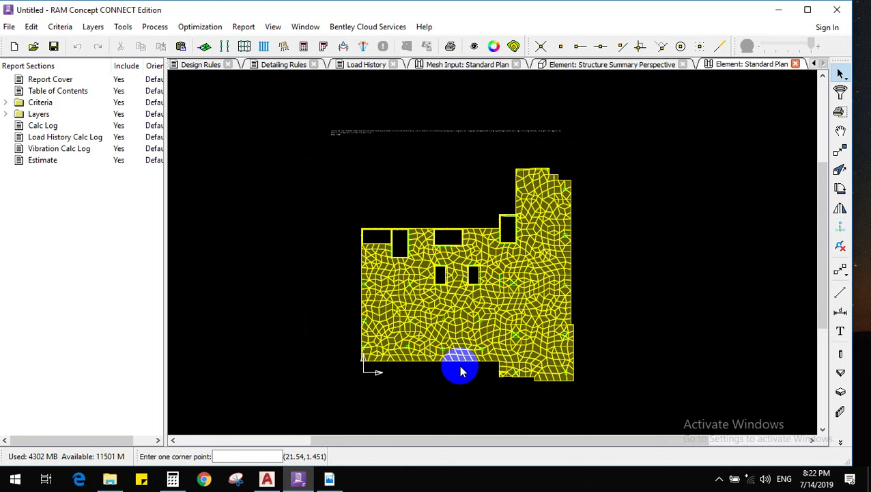
scroll(461, 368, "up", 5)
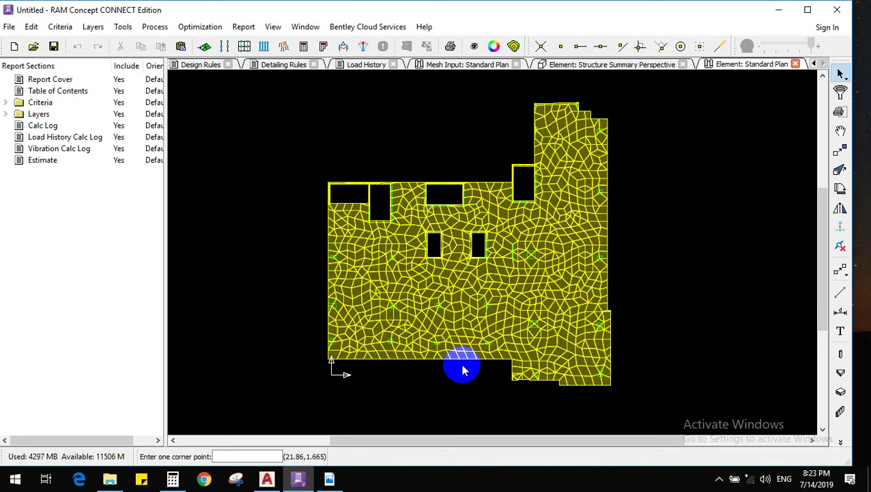
scroll(478, 321, "down", 3)
scroll(471, 342, "down", 2)
scroll(583, 247, "up", 3)
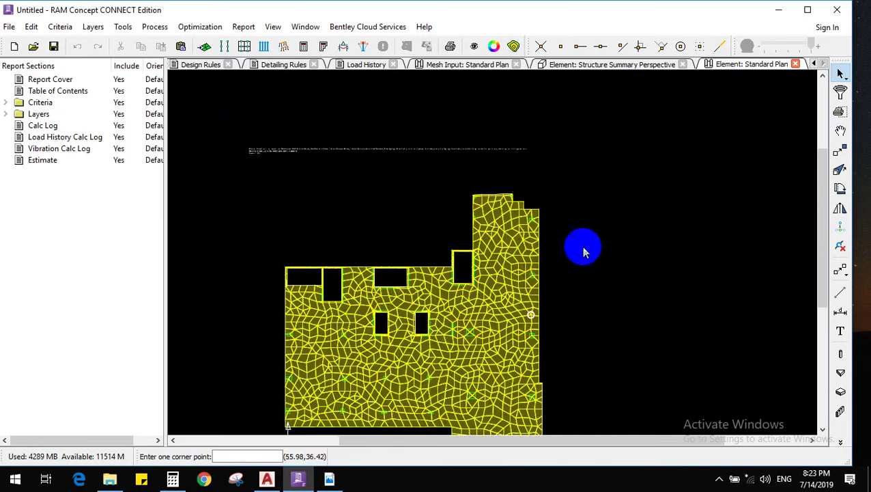
scroll(505, 200, "down", 2)
scroll(420, 335, "up", 4)
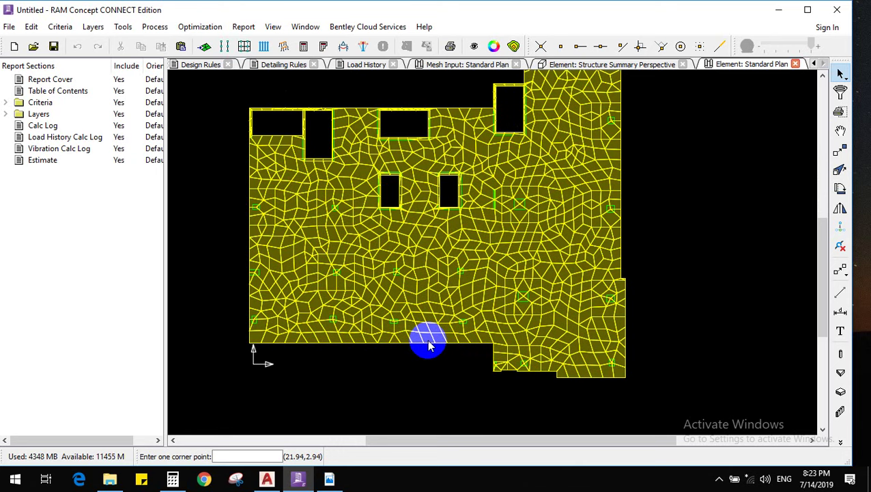
scroll(437, 355, "down", 3)
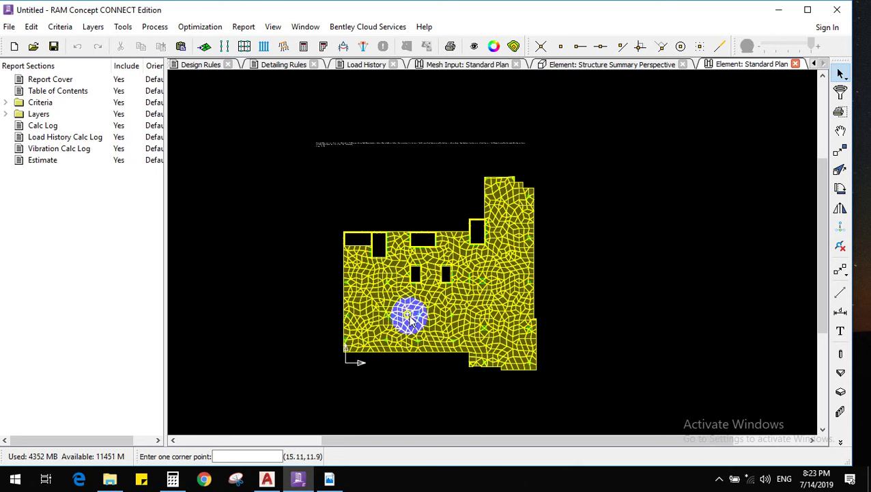
scroll(409, 316, "down", 2)
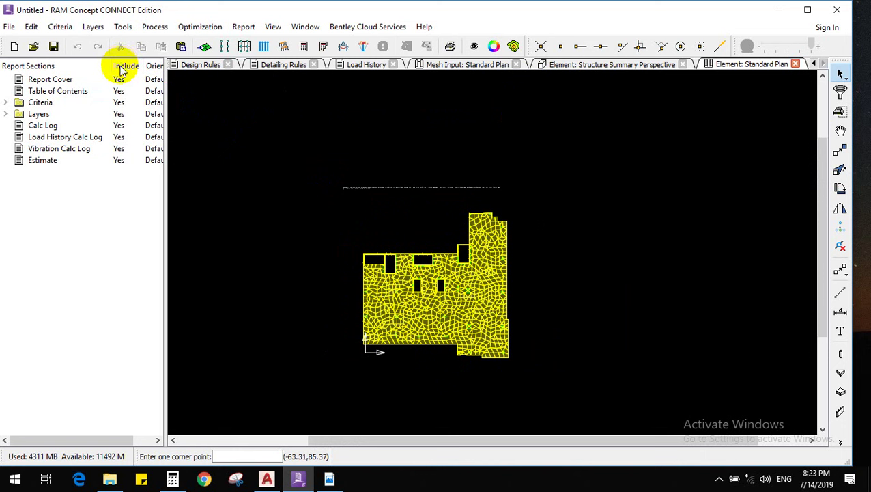
left_click(93, 27)
mouse_move(135, 74)
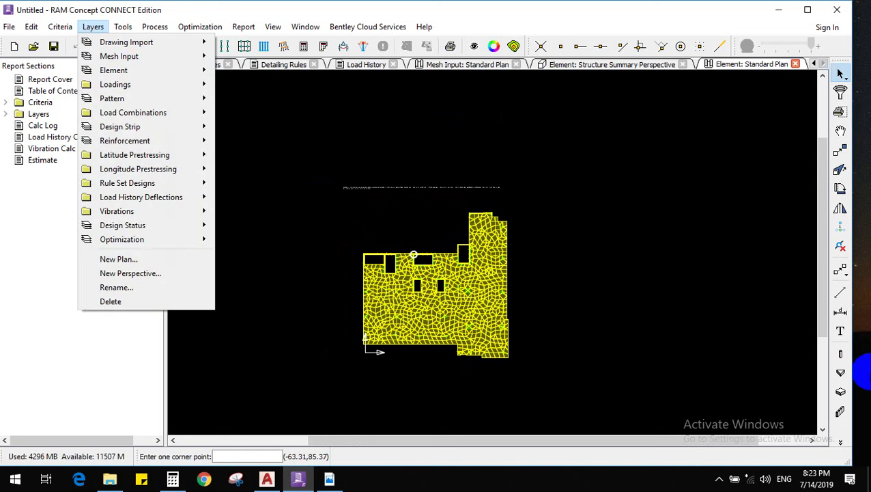
Try adding a four-cornered slab element within the mesh by hand, undo it, and return to the Selection tool
left_click(842, 393)
scroll(696, 408, "up", 10)
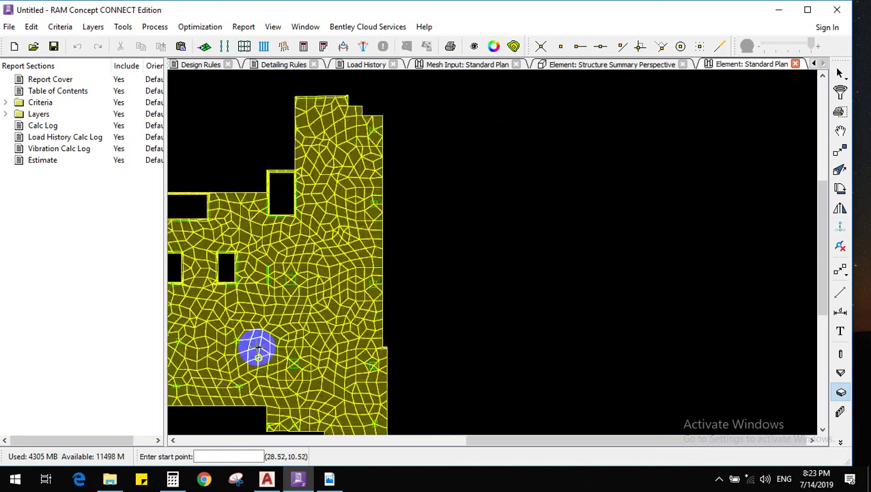
left_click(350, 305)
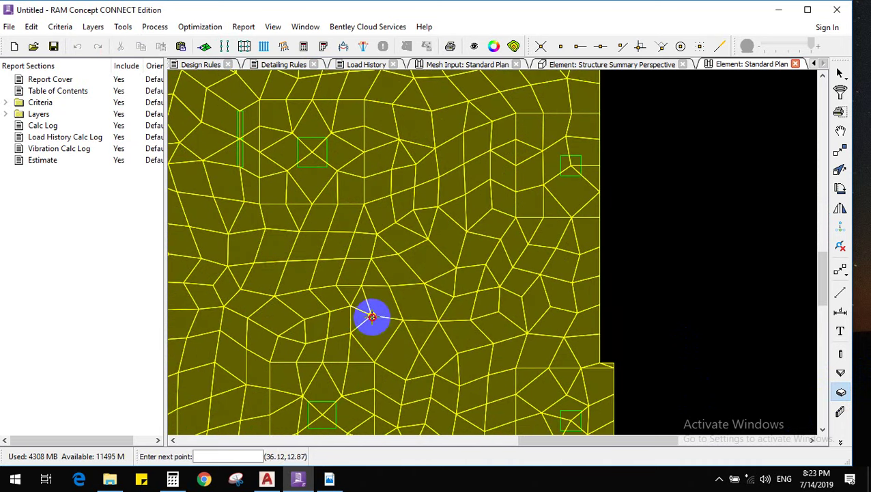
left_click(371, 316)
left_click(351, 331)
left_click(352, 306)
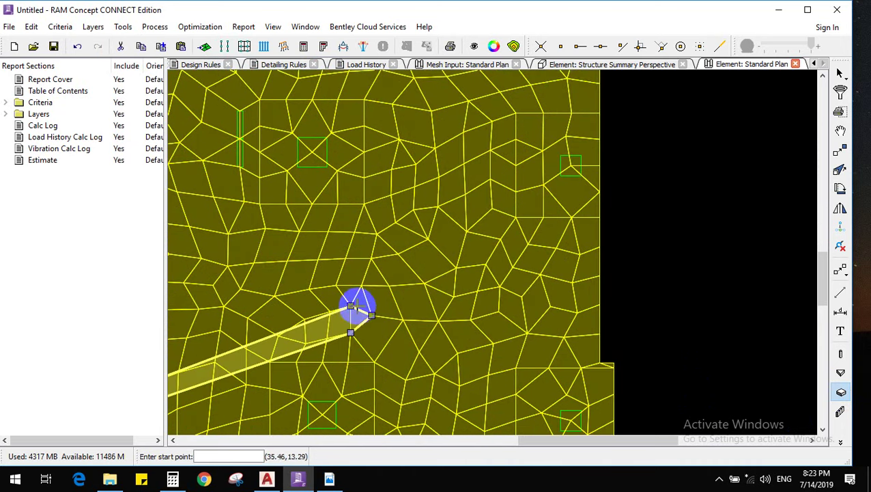
scroll(476, 326, "down", 6)
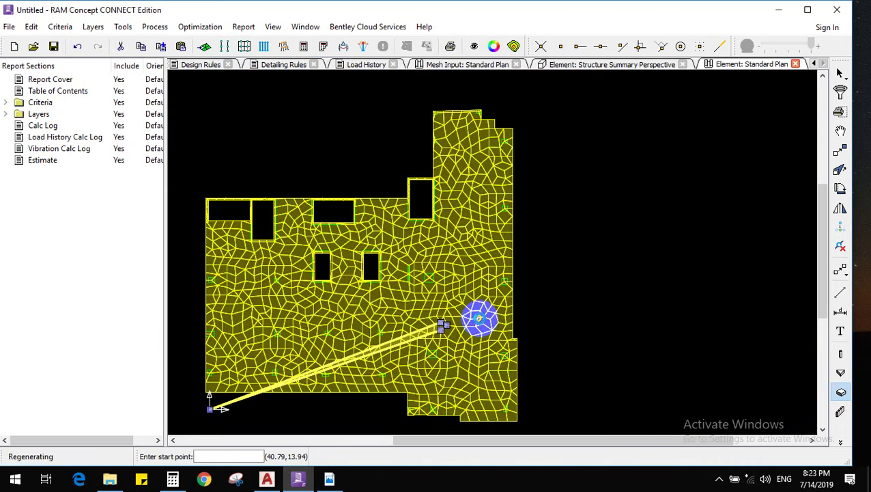
key("ctrl+z")
left_click(840, 73)
left_click_drag(681, 236, 620, 312)
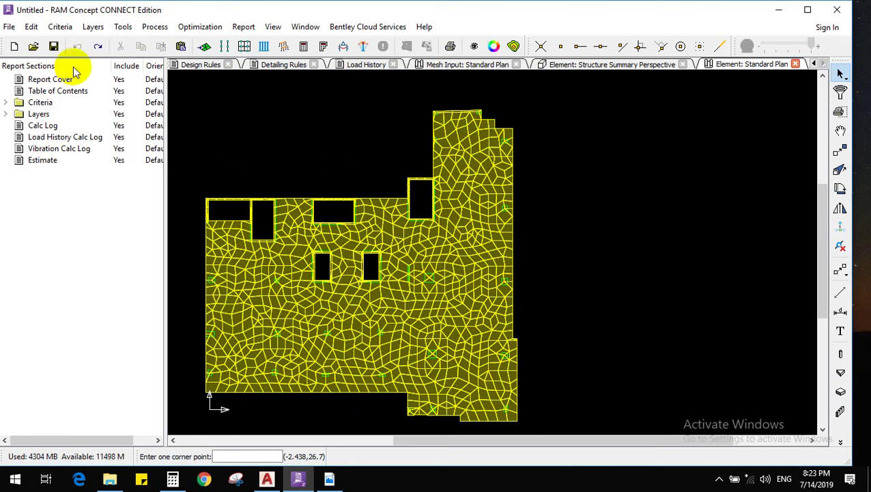
Open the Element layer's Supports Below Slab Summary Plan and examine the column and wall labels
left_click(93, 27)
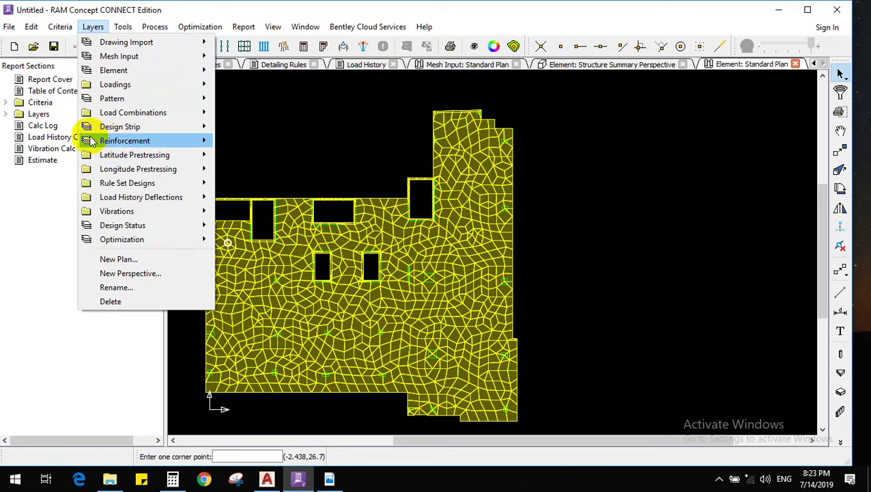
mouse_move(207, 71)
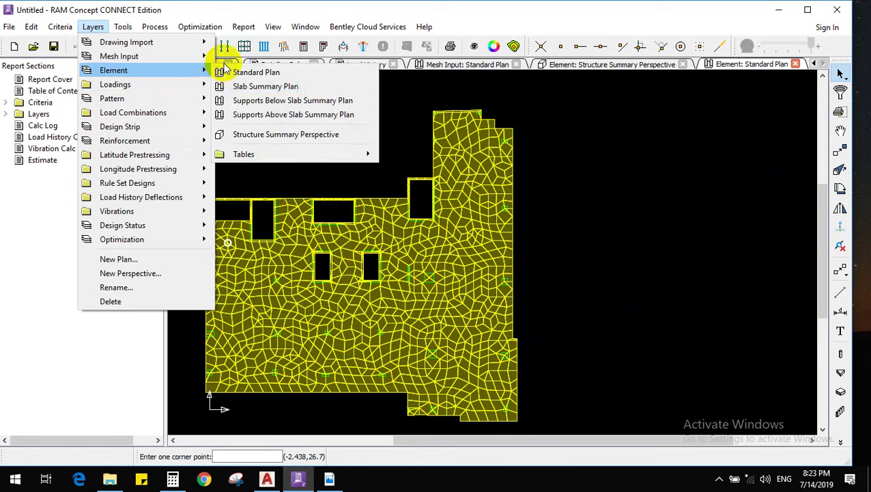
left_click(310, 103)
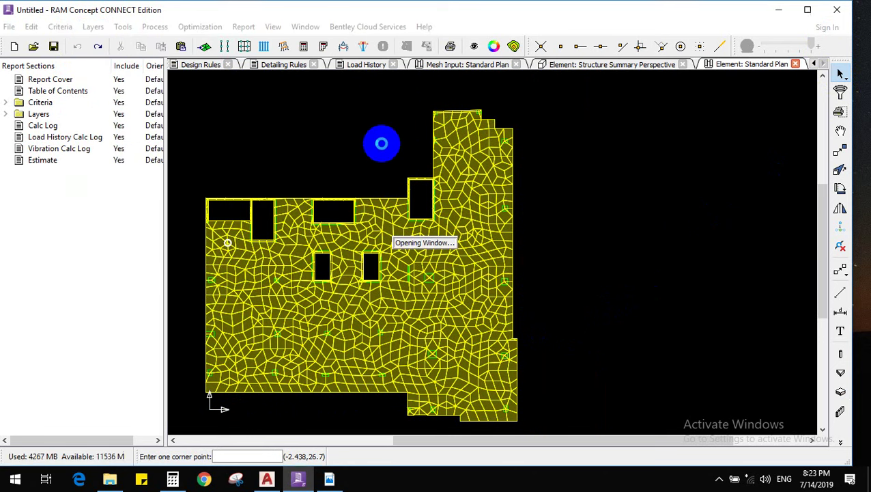
scroll(489, 287, "up", 5)
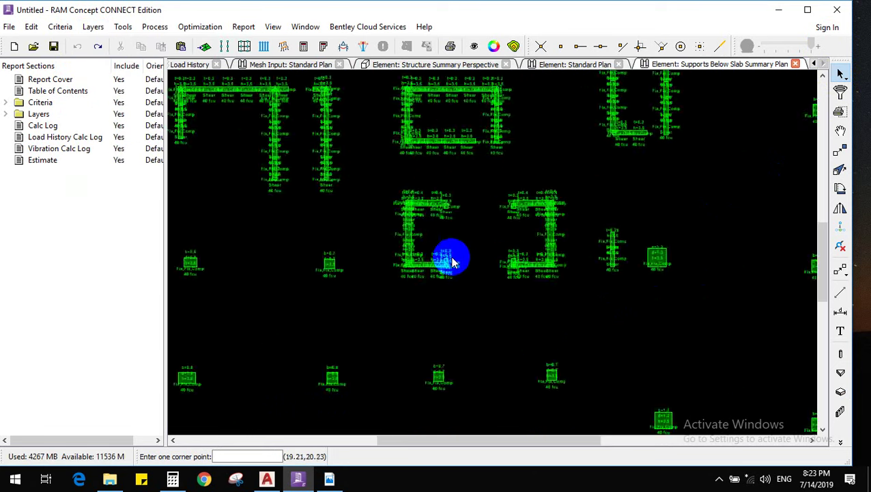
scroll(230, 294, "up", 3)
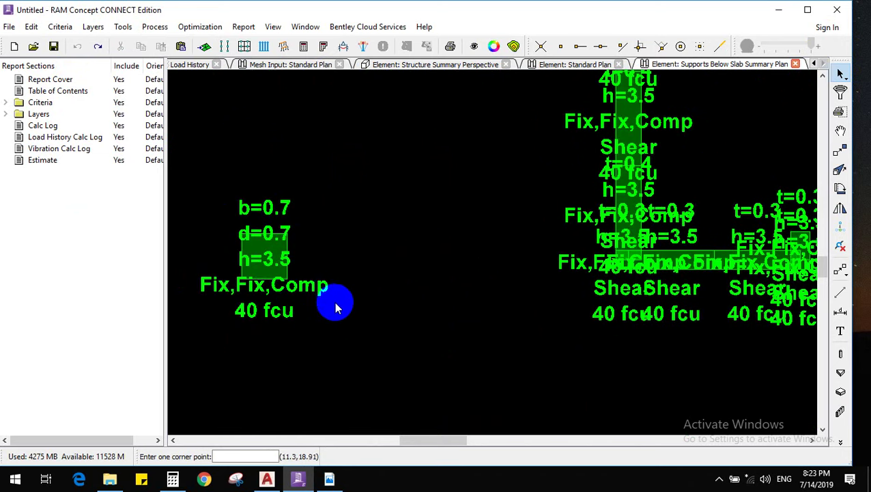
scroll(314, 321, "down", 5)
scroll(316, 327, "down", 3)
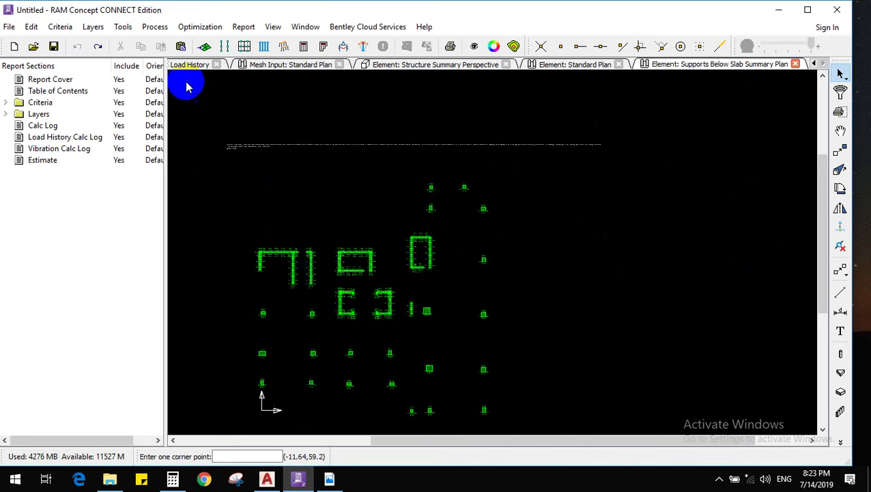
Display the Element layer's Wall Elements Above Table
left_click(92, 27)
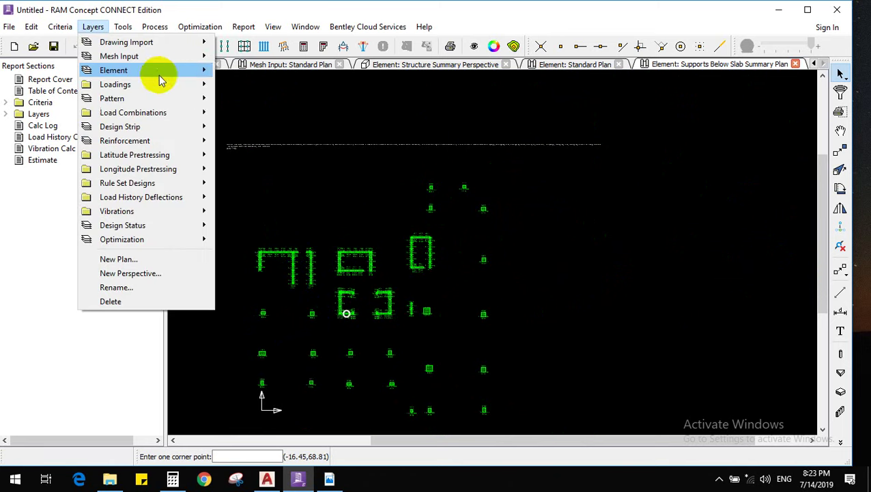
mouse_move(175, 72)
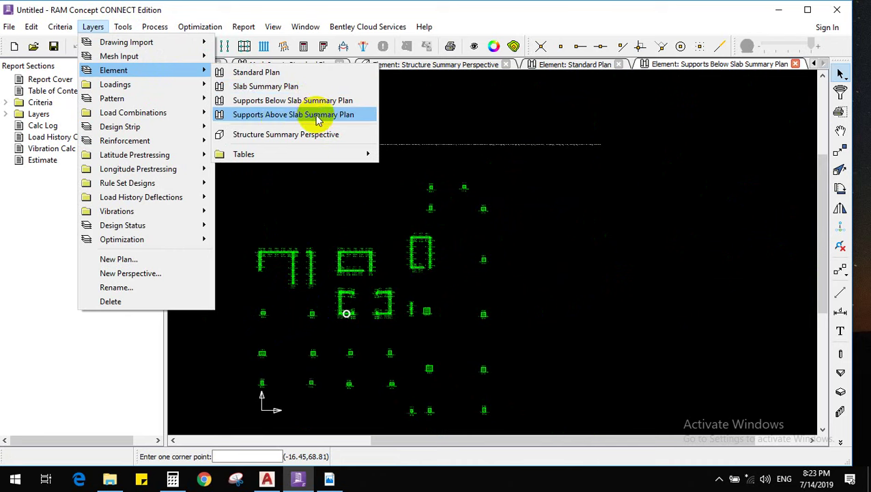
left_click(301, 156)
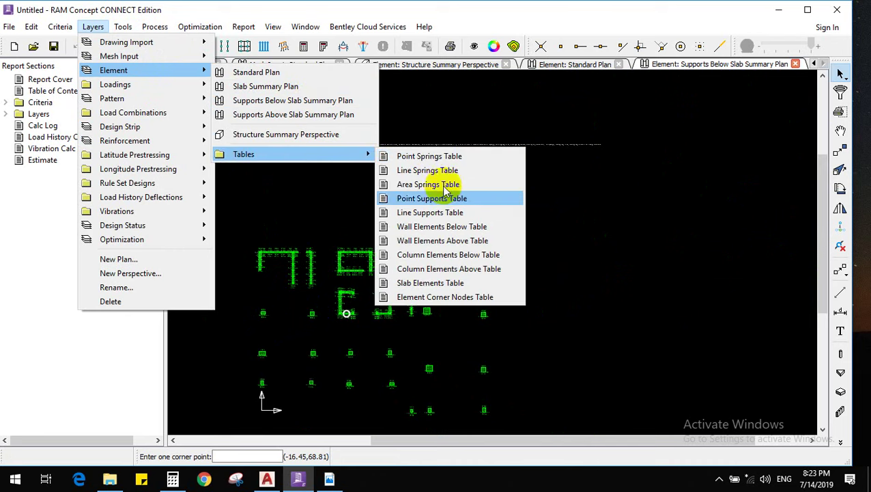
left_click(451, 241)
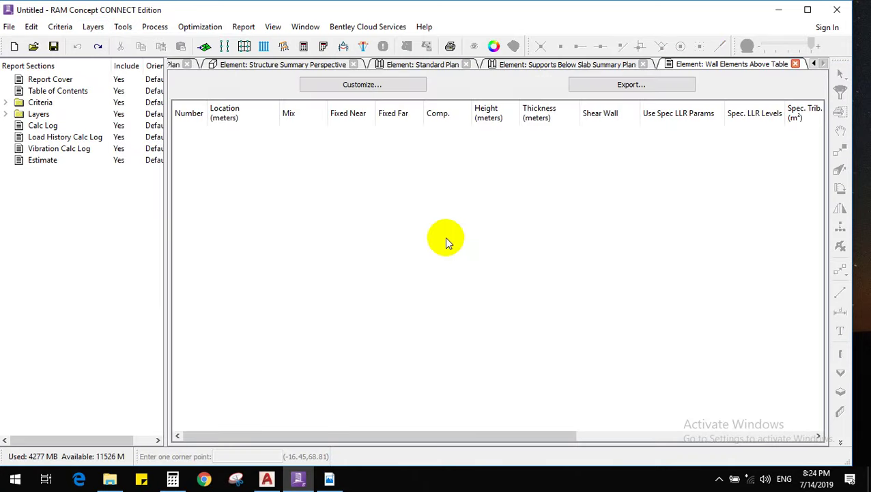
Review the Element layer's Slab Elements Table, and close it together with the Wall Elements Above Table
left_click(94, 26)
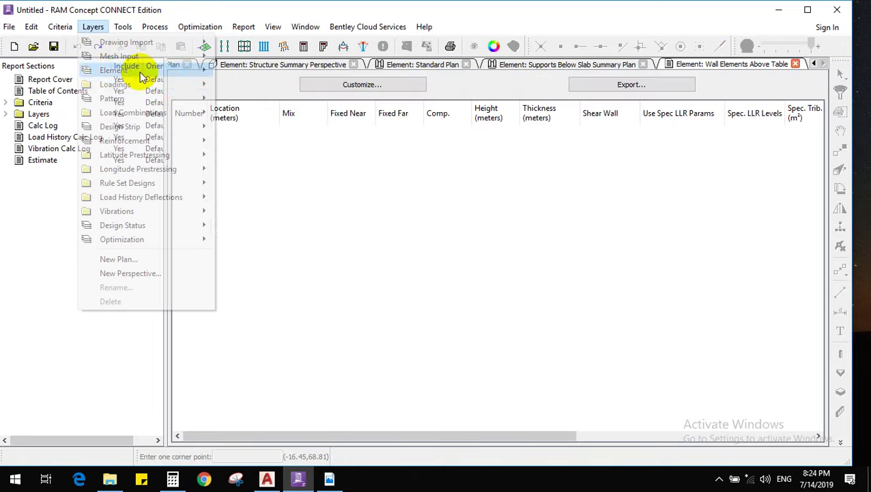
mouse_move(172, 88)
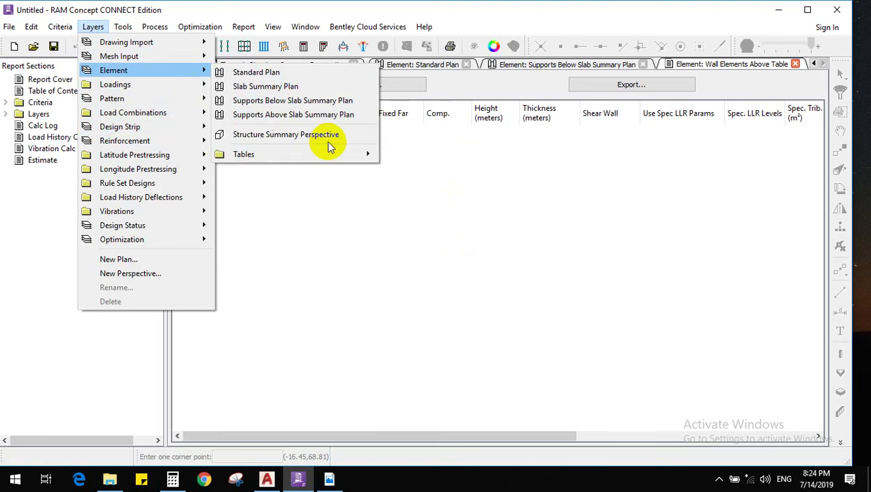
mouse_move(352, 155)
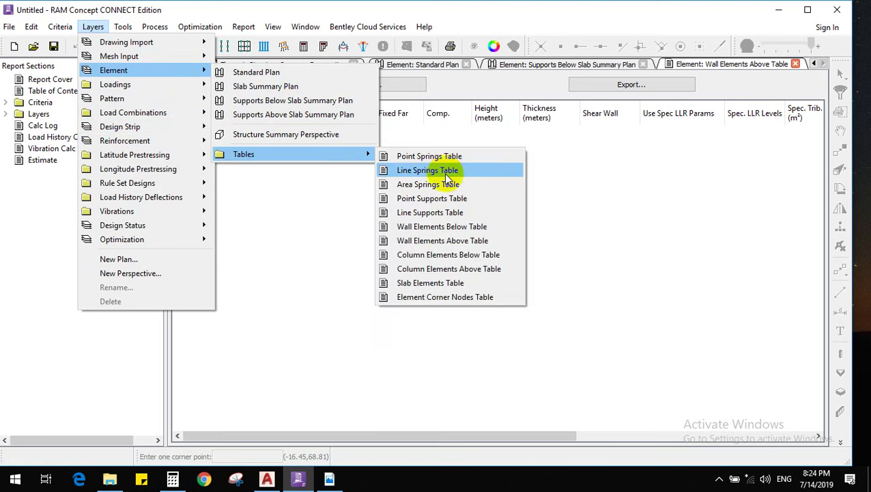
left_click(450, 280)
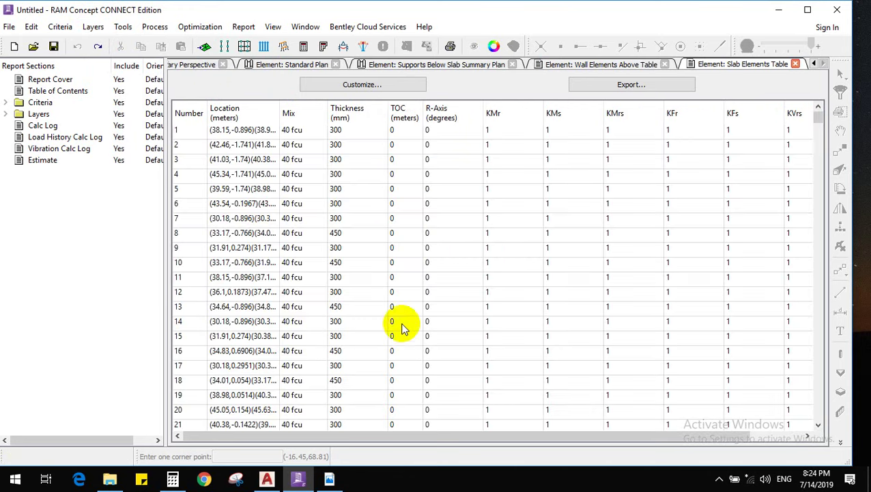
scroll(400, 325, "down", 20)
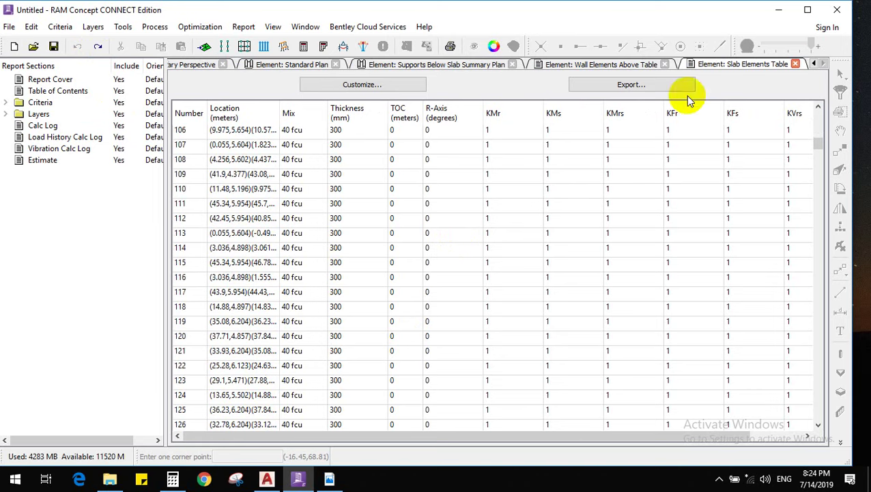
left_click(797, 64)
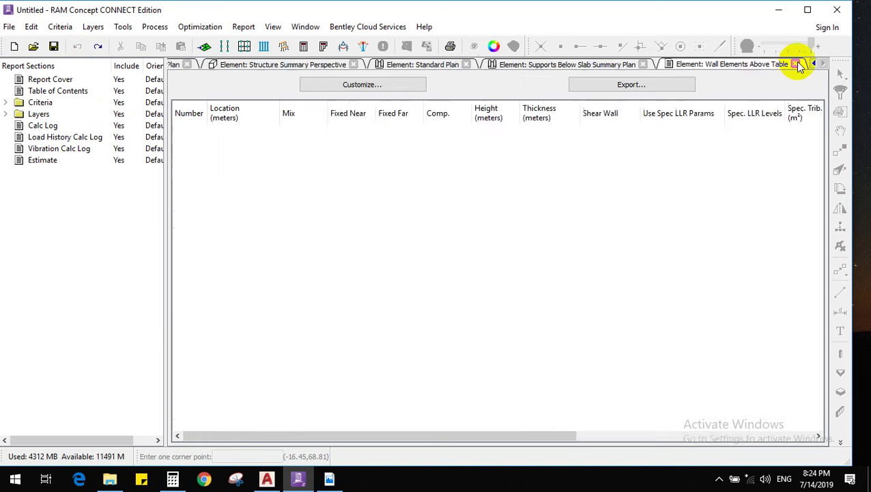
left_click(796, 64)
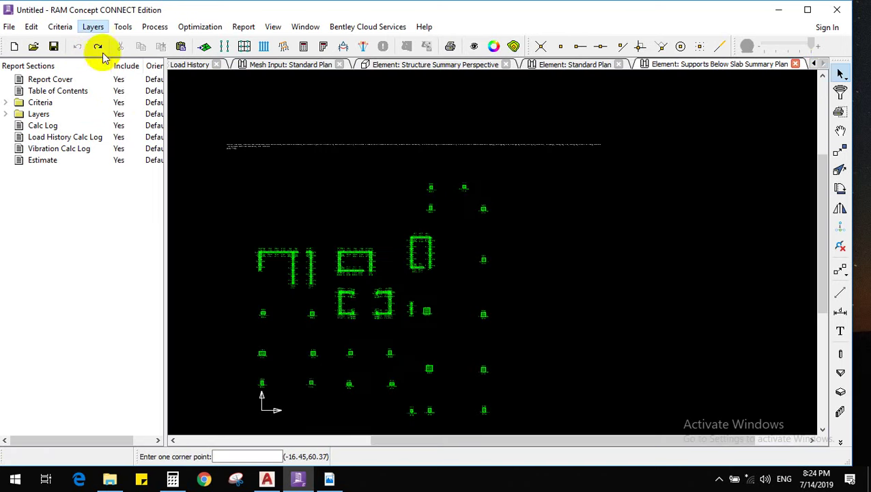
Display the Element layer's Structure Summary Perspective and rotate the model to inspect the slab from below and above
left_click(93, 27)
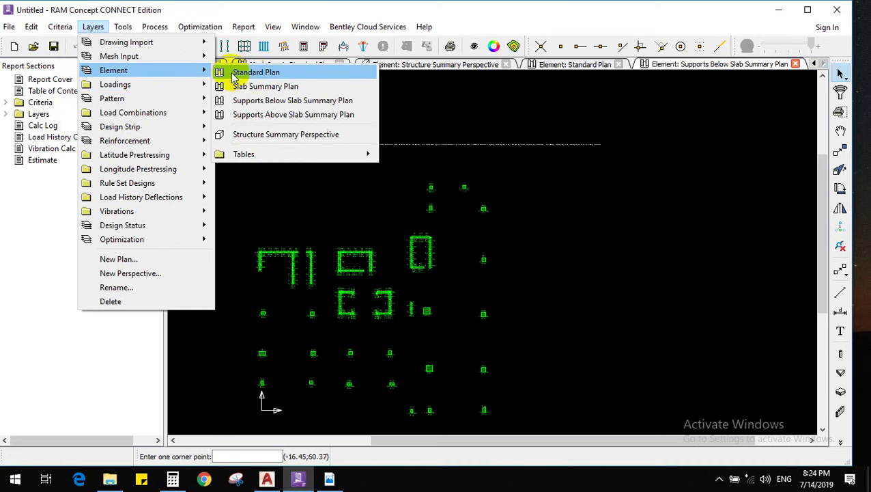
mouse_move(271, 156)
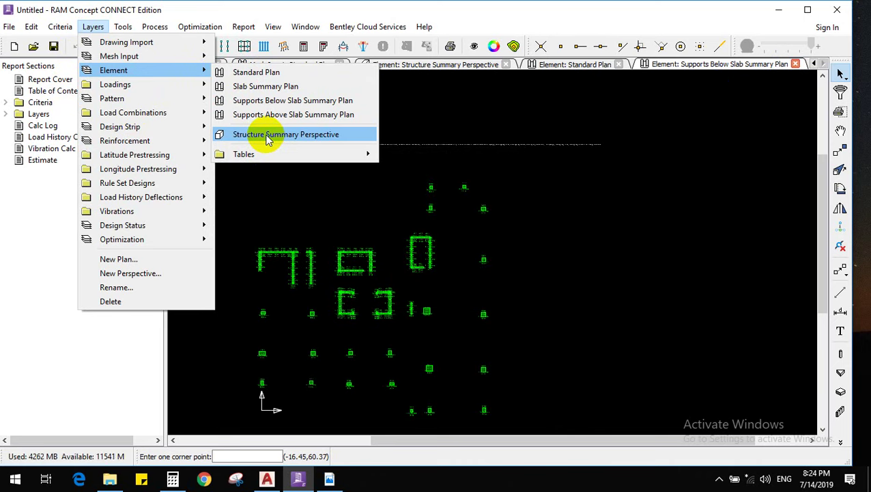
left_click(267, 137)
left_click_drag(267, 134, 661, 289)
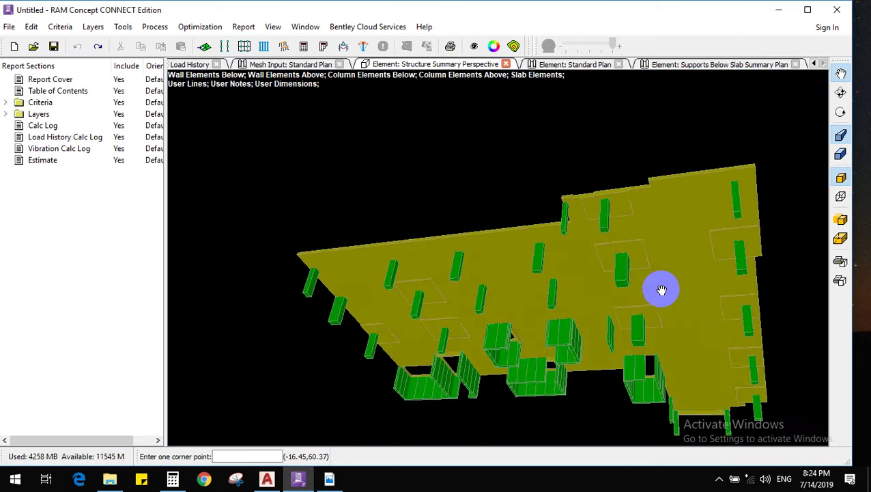
left_click(841, 92)
left_click_drag(697, 159, 659, 313)
left_click_drag(239, 171, 265, 351)
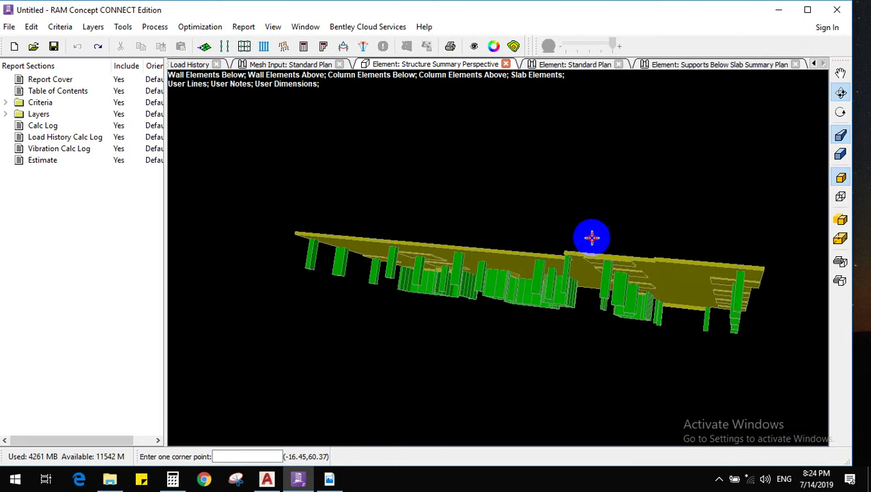
left_click_drag(592, 236, 601, 273)
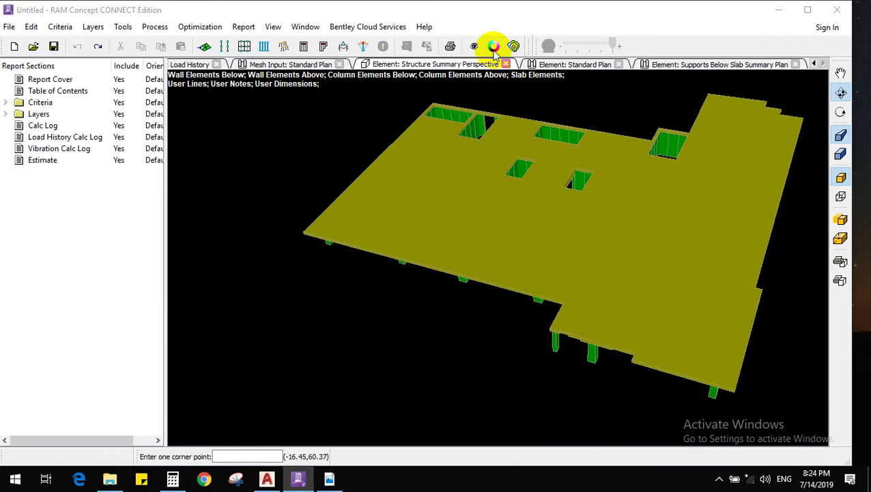
Set the Slab object's screen colour to blue in the Structure Summary appearance settings
left_click(494, 46)
left_click(471, 328)
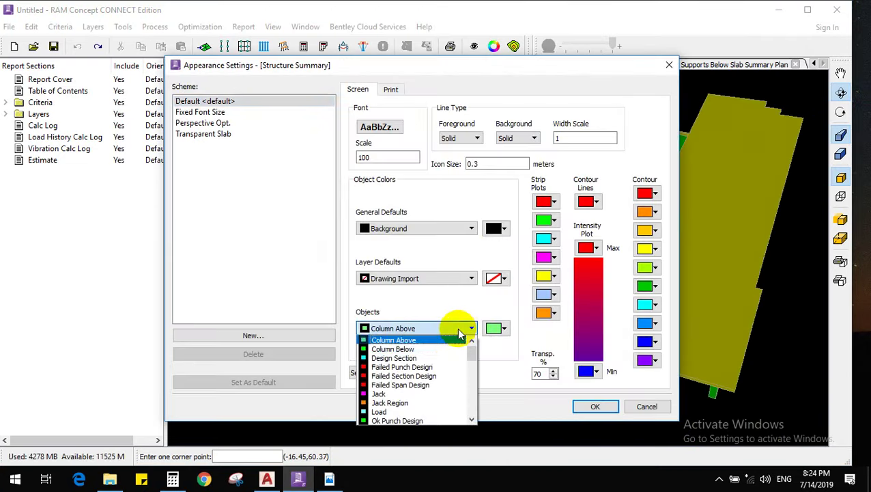
scroll(459, 372, "down", 4)
scroll(447, 383, "down", 6)
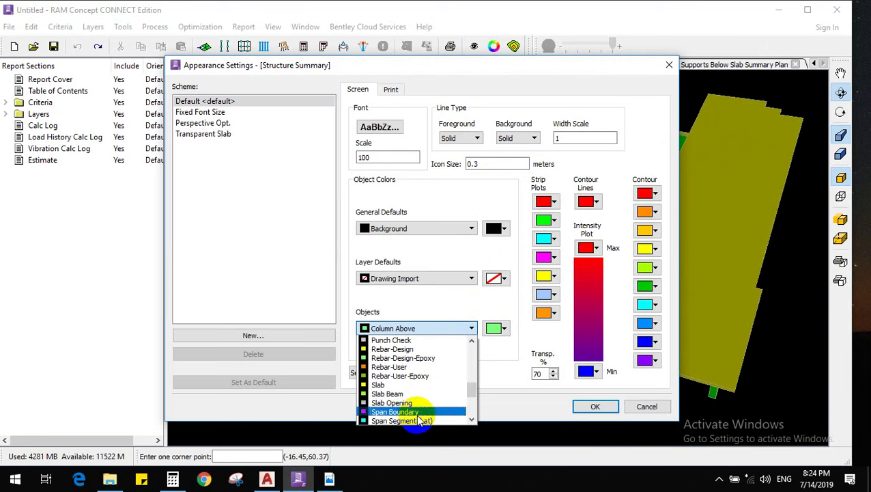
scroll(428, 407, "down", 3)
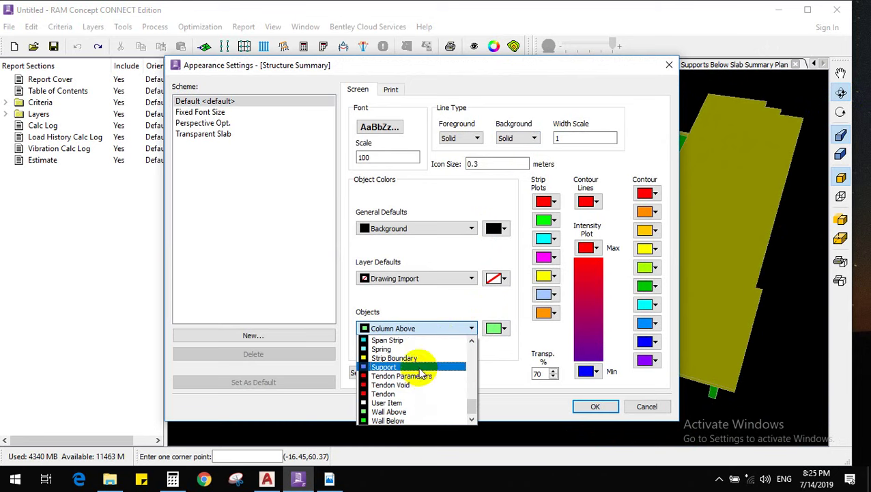
scroll(424, 383, "up", 2)
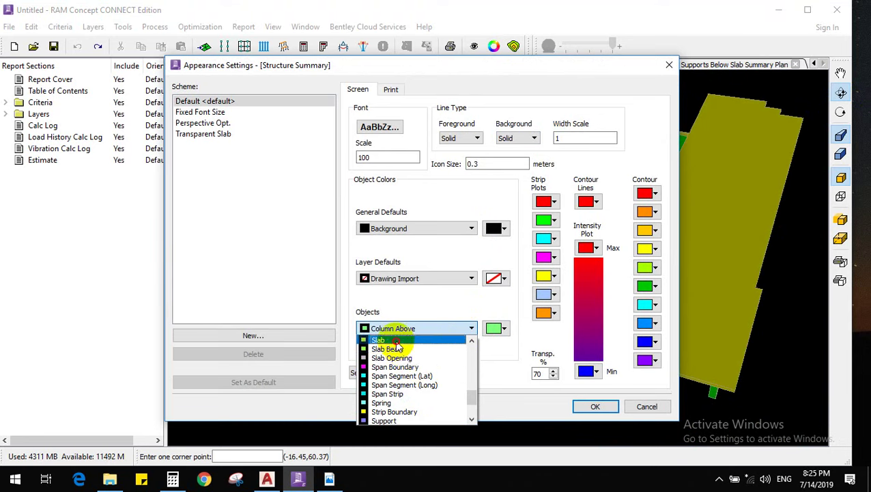
left_click(382, 339)
left_click(503, 328)
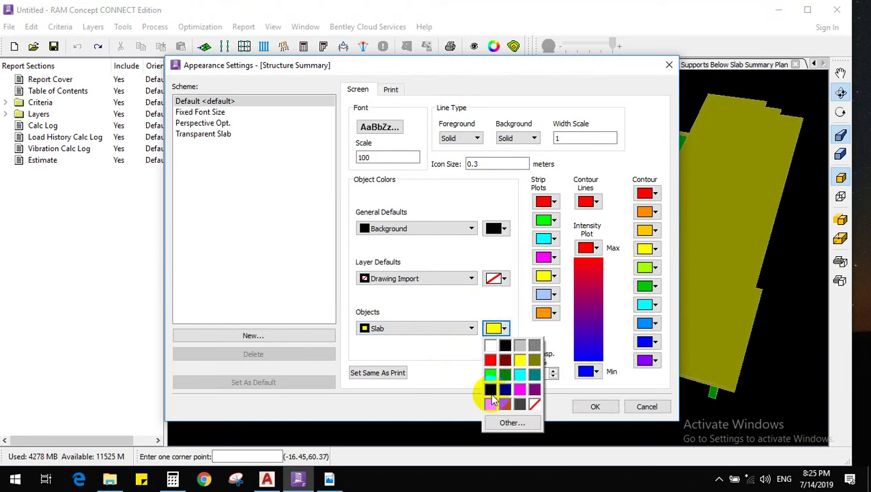
left_click(490, 389)
left_click(596, 407)
Compare the parallel and perspective projections of the structure, and display the model as a wireframe
right_click_drag(554, 408, 667, 258)
right_click_drag(580, 311, 738, 198)
left_click(842, 135)
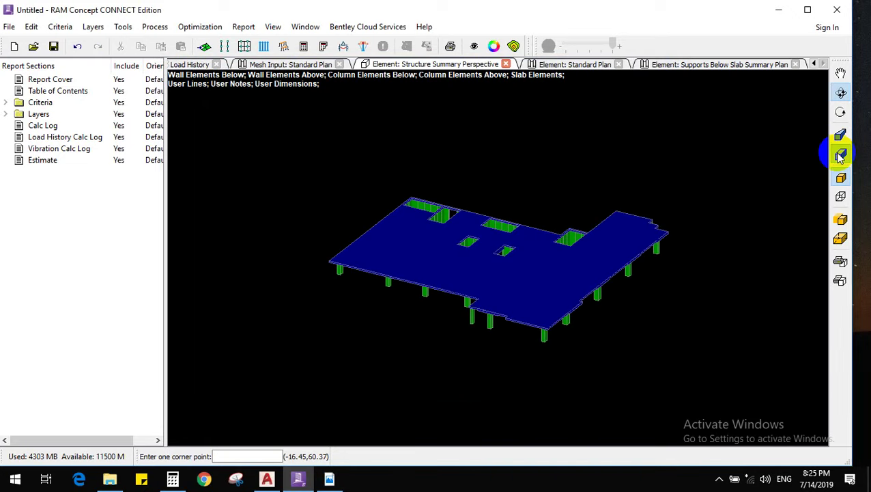
left_click(840, 154)
left_click(841, 196)
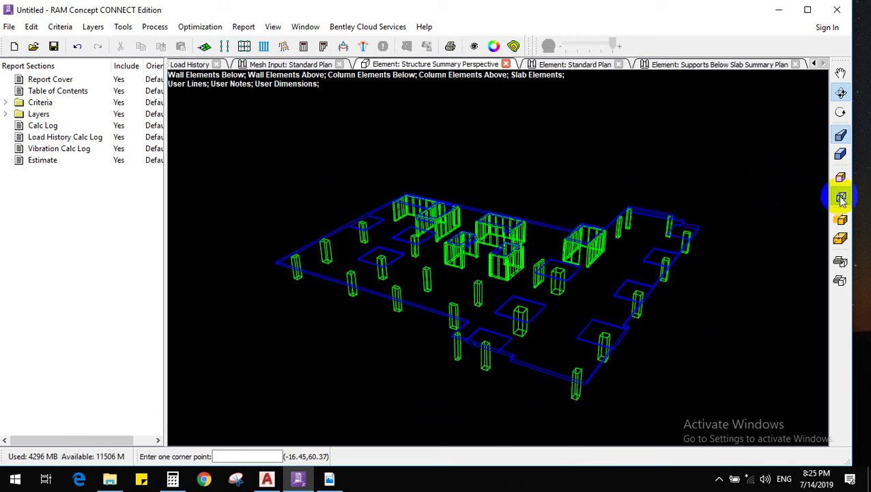
Set the perspective's outlines to Outline Minimal, and try the Dotted hidden-line style before choosing Large Dashed
left_click(842, 219)
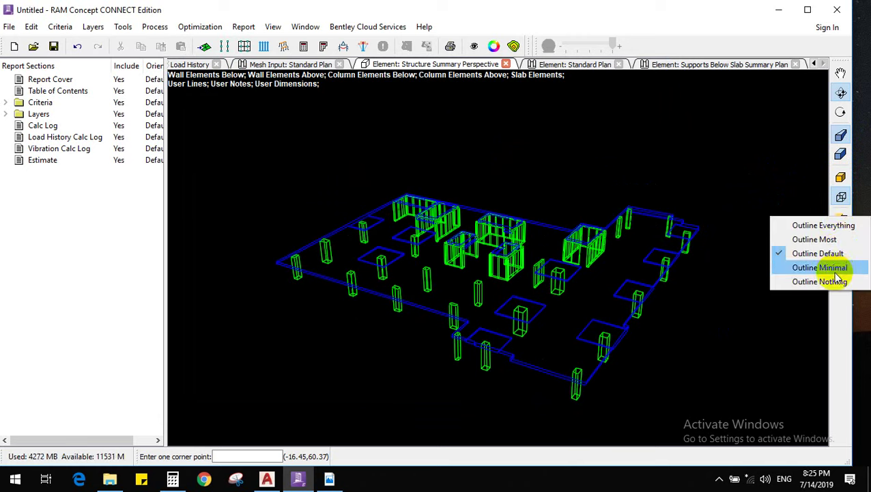
left_click(826, 267)
left_click(842, 240)
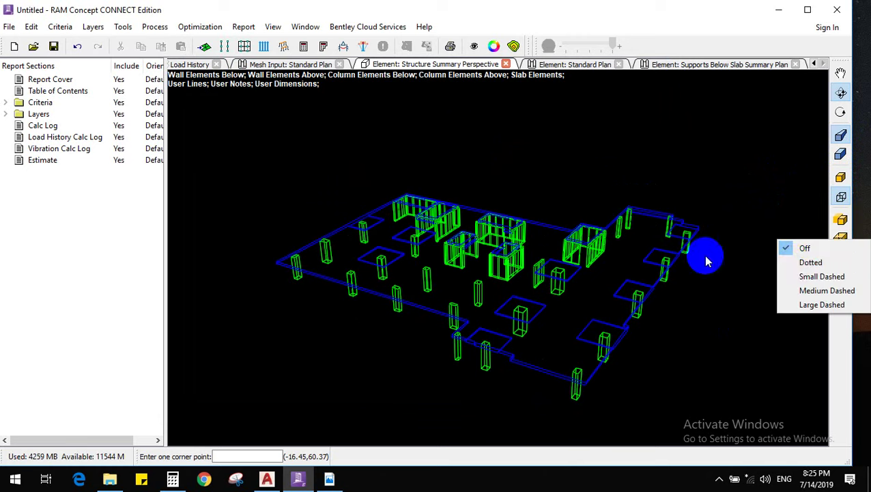
left_click(808, 262)
left_click(840, 262)
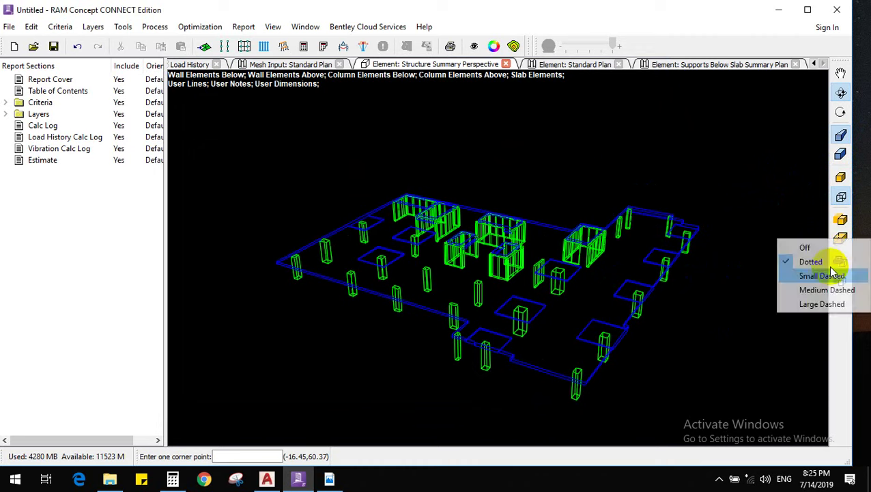
left_click(807, 303)
scroll(557, 250, "up", 2)
scroll(558, 250, "down", 2)
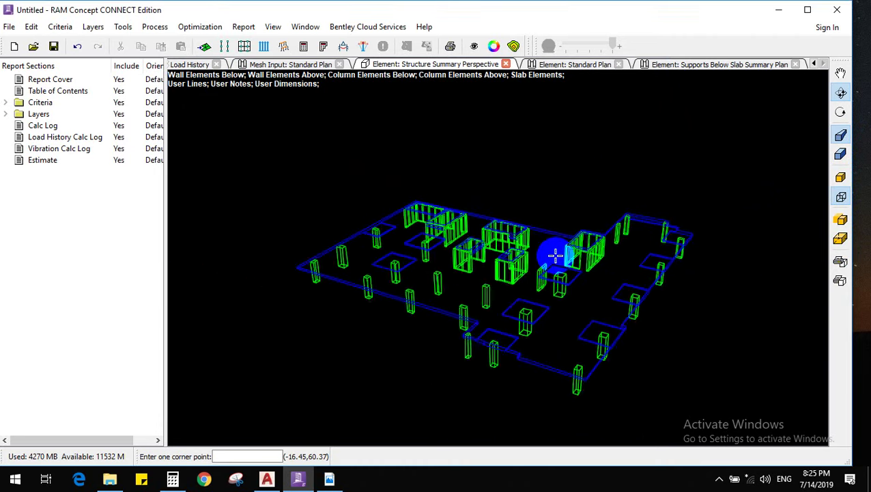
scroll(558, 277, "up", 2)
scroll(543, 317, "down", 2)
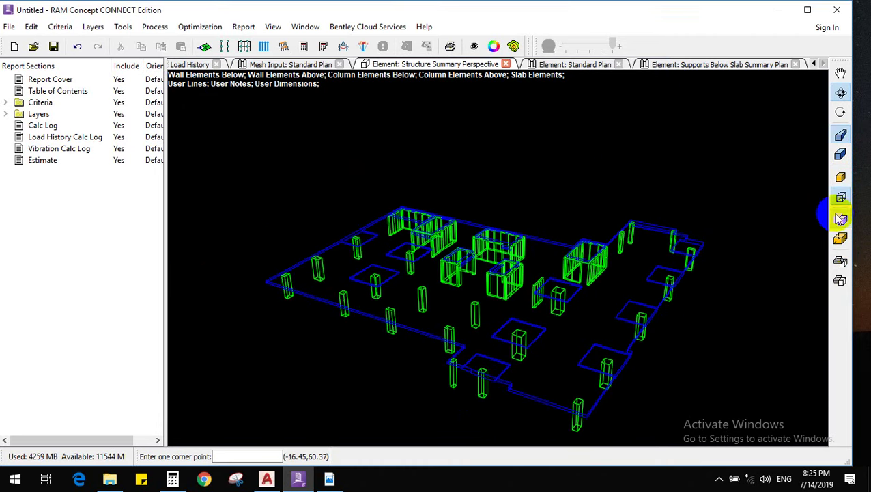
Show the structure summary as a shaded solid model in perspective projection to check the slab and its supports
left_click(840, 133)
left_click(840, 195)
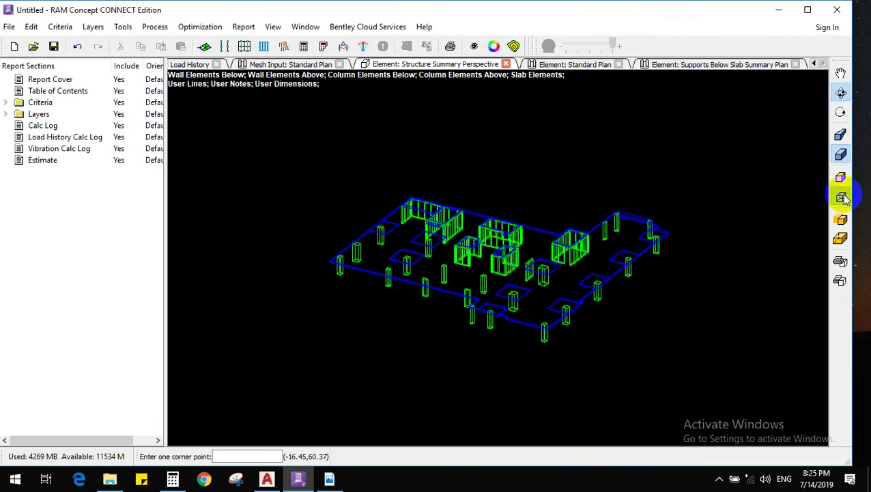
scroll(588, 266, "up", 3)
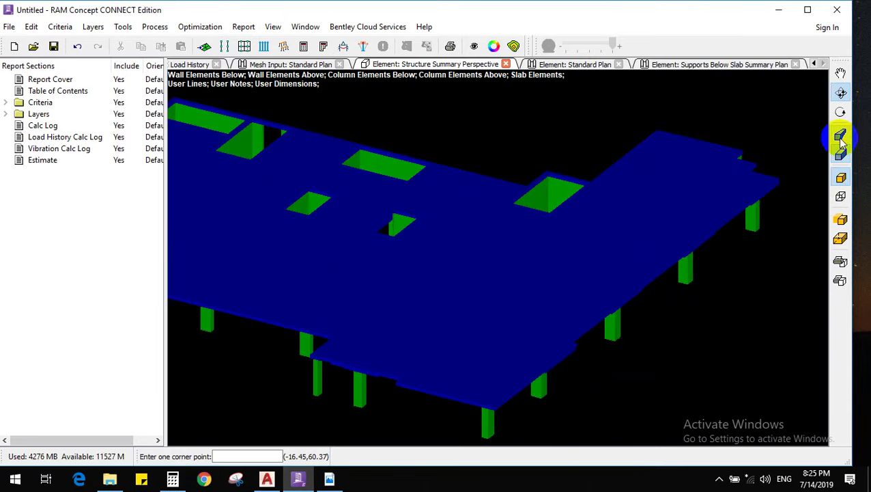
left_click(840, 134)
scroll(519, 290, "up", 4)
scroll(517, 312, "down", 1)
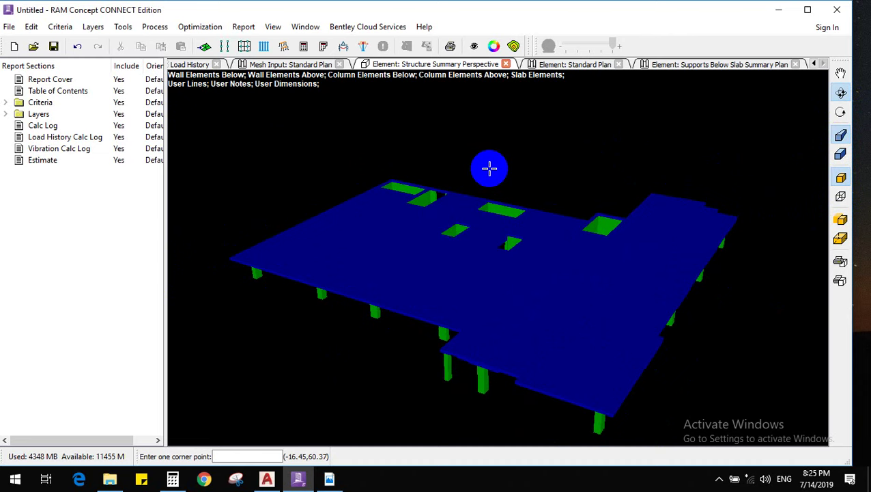
Open the Standard Plan of the Mesh Input layer
left_click(92, 27)
mouse_move(164, 59)
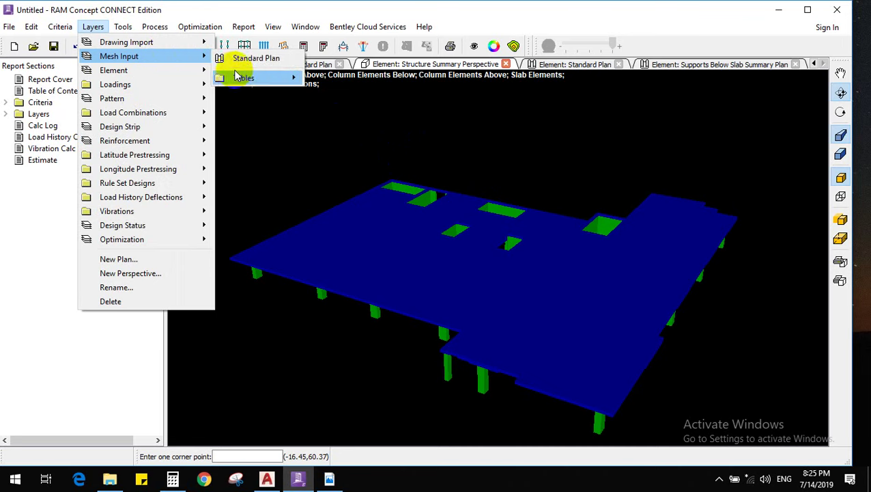
mouse_move(179, 146)
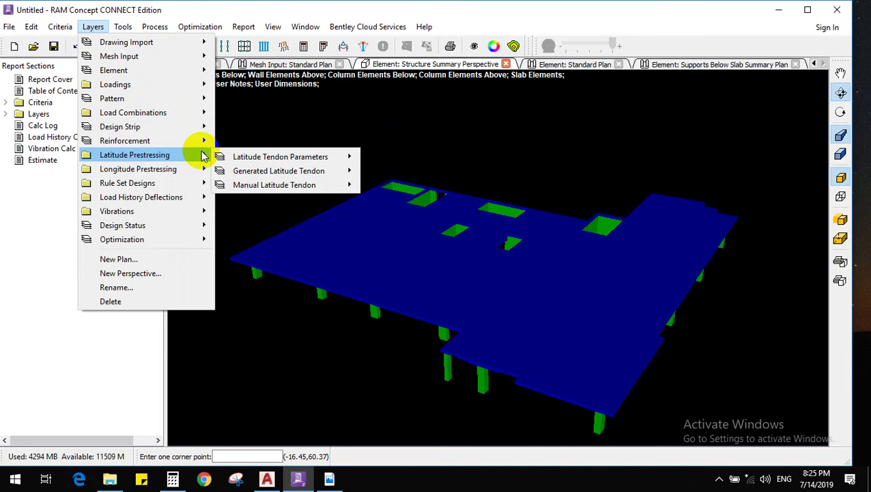
mouse_move(205, 56)
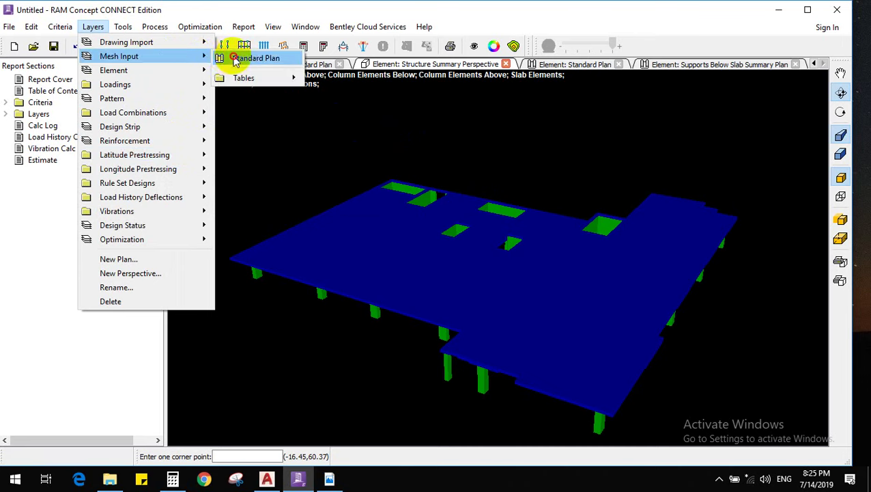
left_click(235, 60)
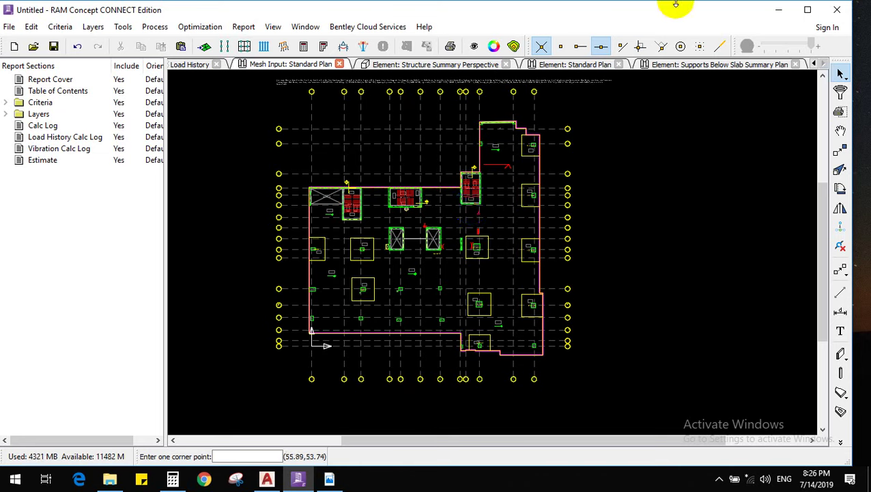
Select everything on the mesh input plan and filter the selection to columns and walls only
mouse_move(402, 124)
left_mouse_down()
mouse_move(435, 231)
mouse_move(369, 247)
mouse_move(451, 256)
mouse_move(378, 265)
mouse_move(413, 260)
mouse_move(500, 278)
mouse_move(529, 249)
mouse_move(501, 251)
left_mouse_up()
scroll(527, 253, "down", 1)
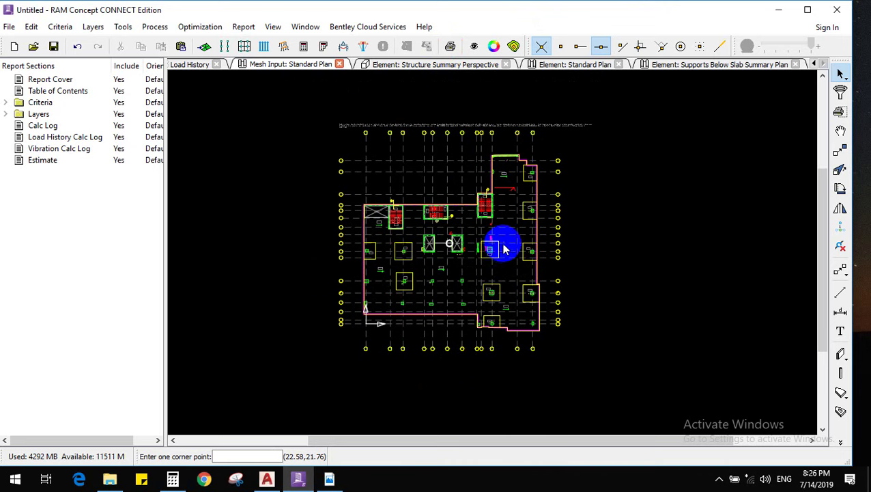
left_click_drag(504, 250, 488, 267)
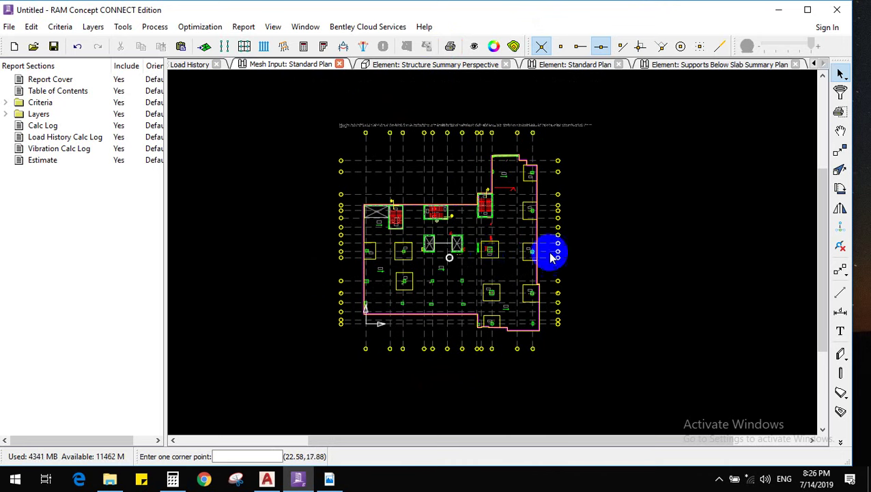
left_click(677, 124)
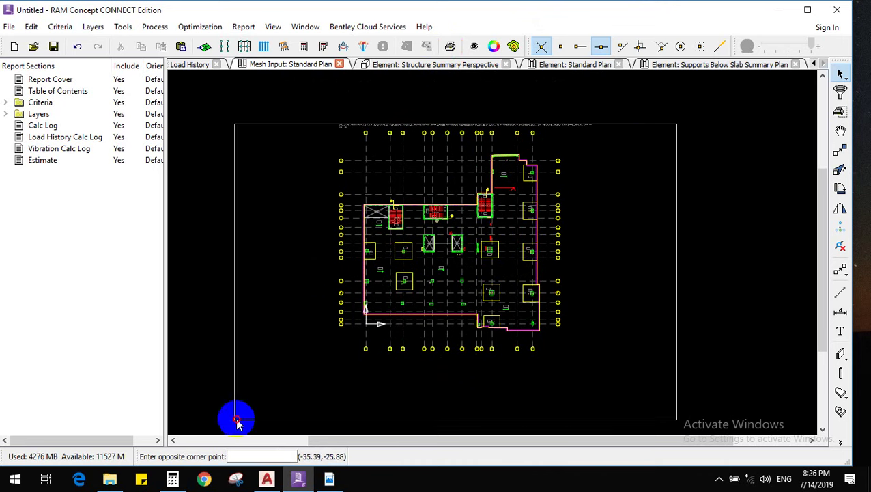
left_click(361, 352)
right_click(816, 89)
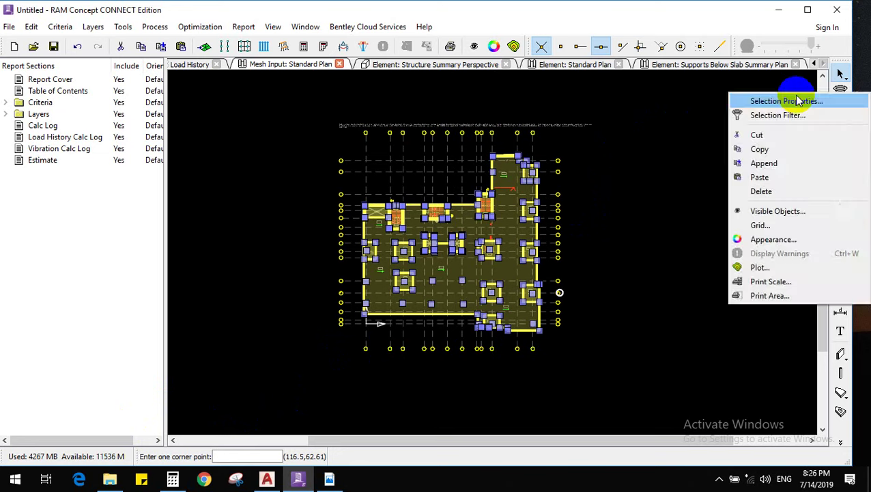
left_click(785, 116)
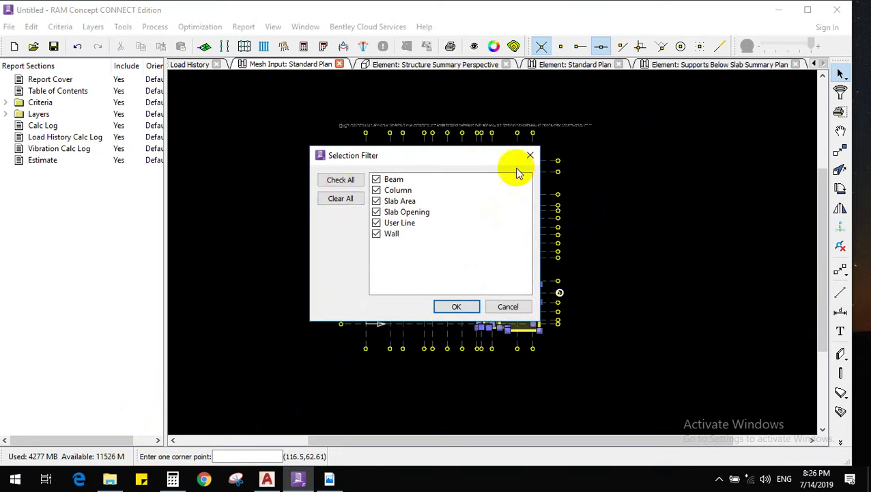
left_click(340, 198)
left_click(376, 189)
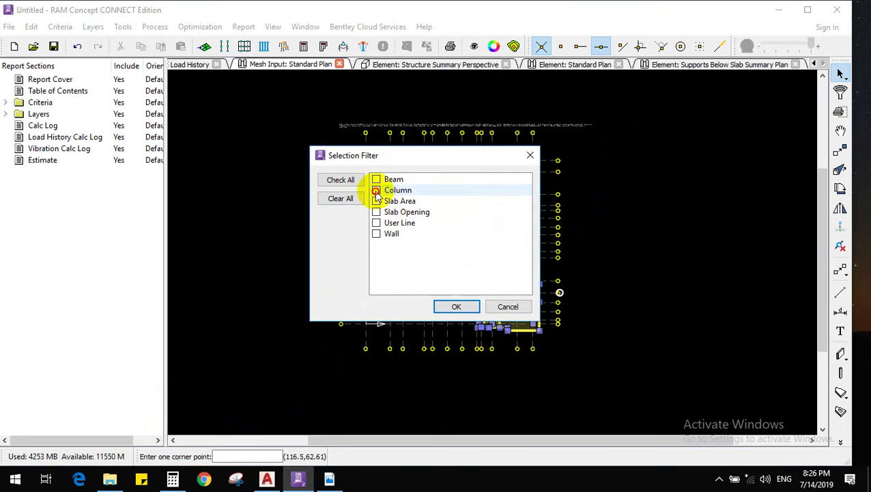
left_click(375, 234)
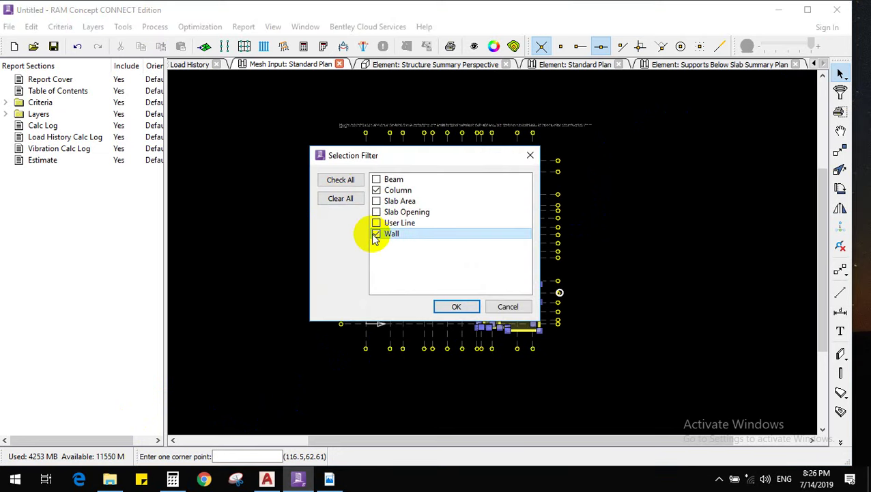
left_click(448, 305)
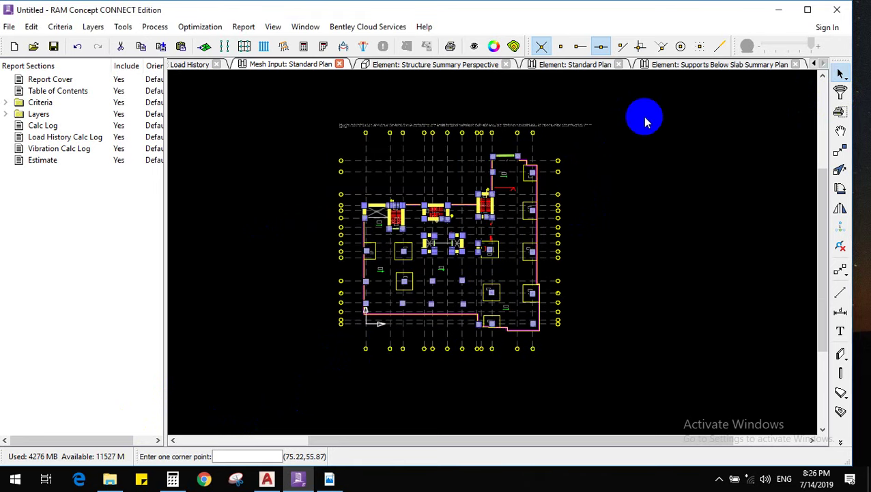
Copy the selected columns and walls and paste them in place on the same plan
right_click(646, 121)
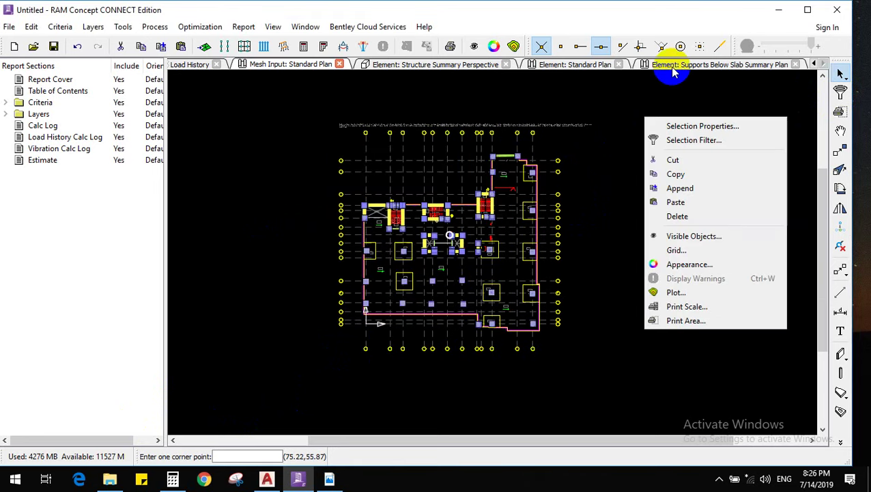
left_click(674, 177)
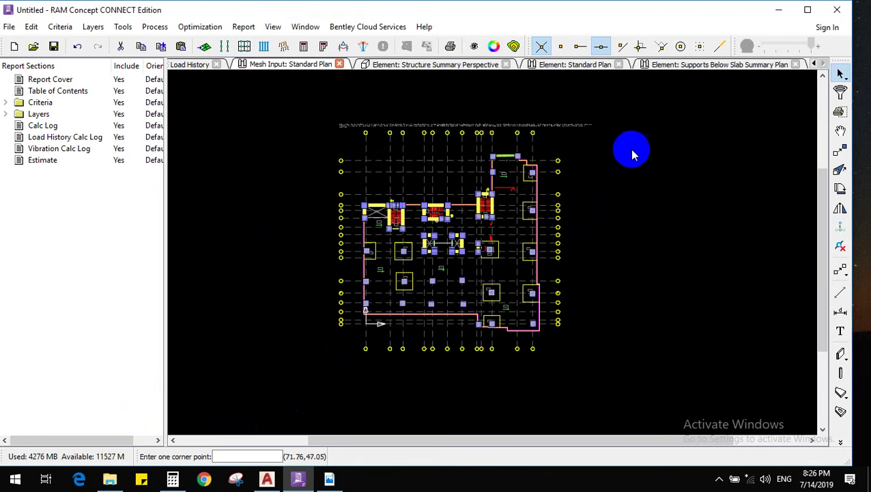
right_click(625, 130)
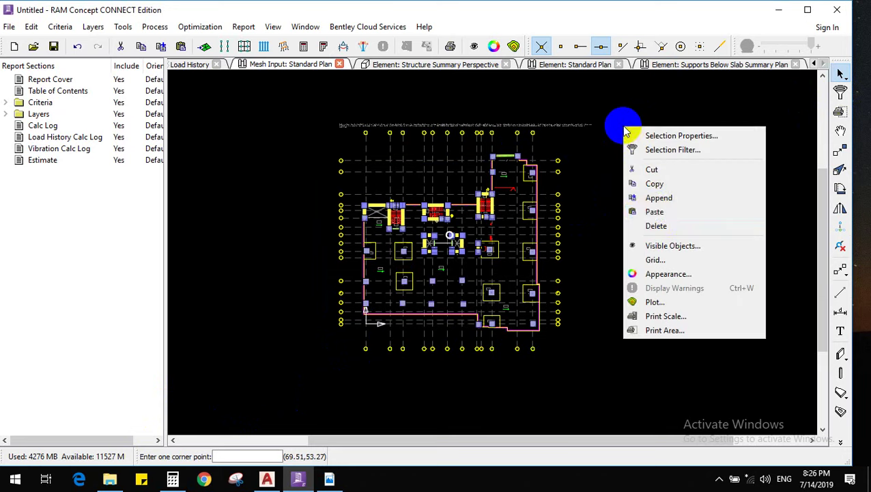
left_click(645, 212)
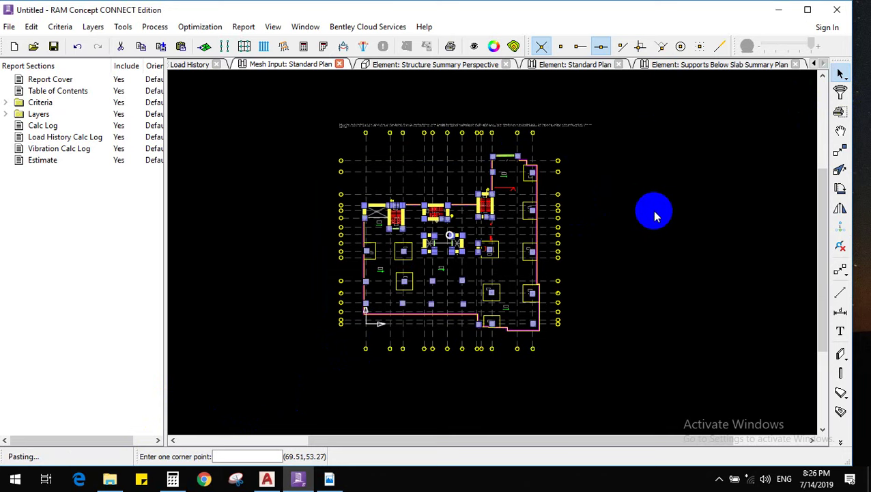
Set the support set of the pasted columns and walls to Above in their selection properties
right_click(635, 141)
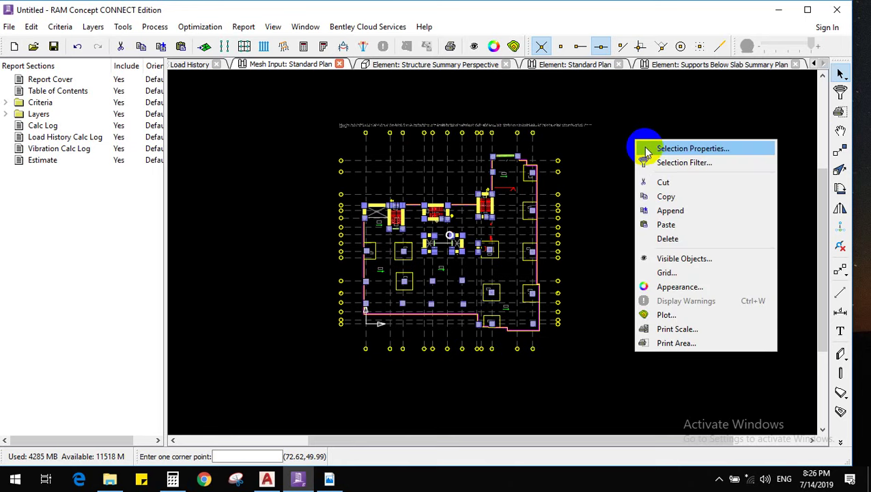
left_click(645, 148)
left_click(410, 249)
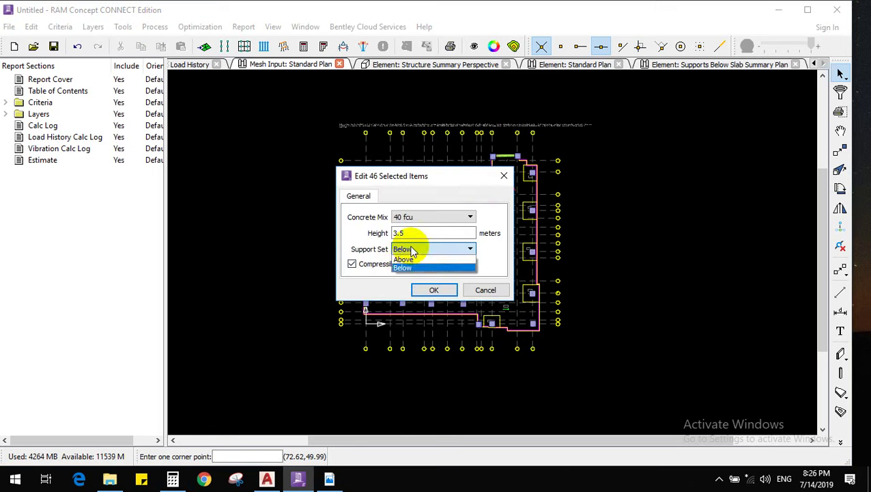
left_click(406, 260)
left_click(420, 291)
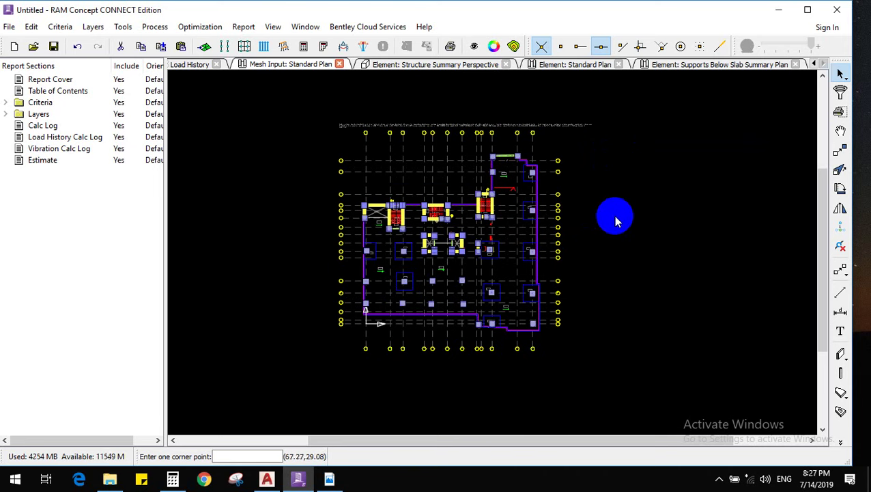
Generate the mesh with a 1.5 m element size and show it on the Element standard plan
left_click(204, 46)
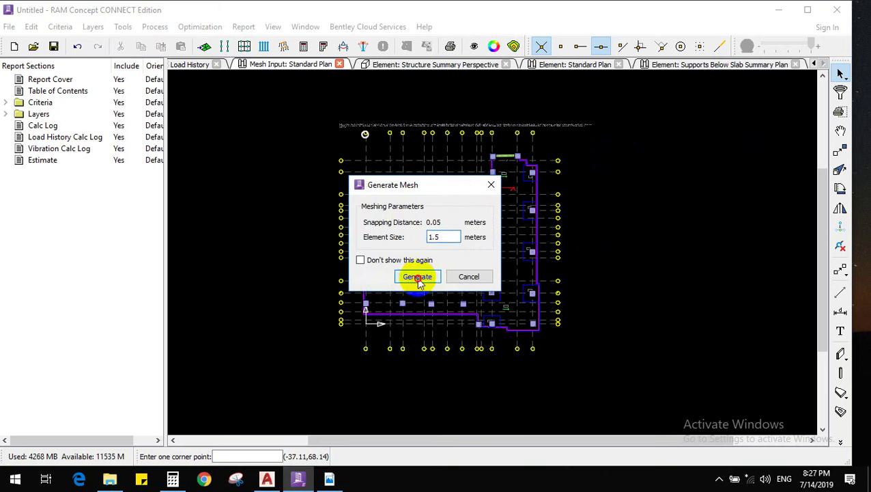
left_click(416, 275)
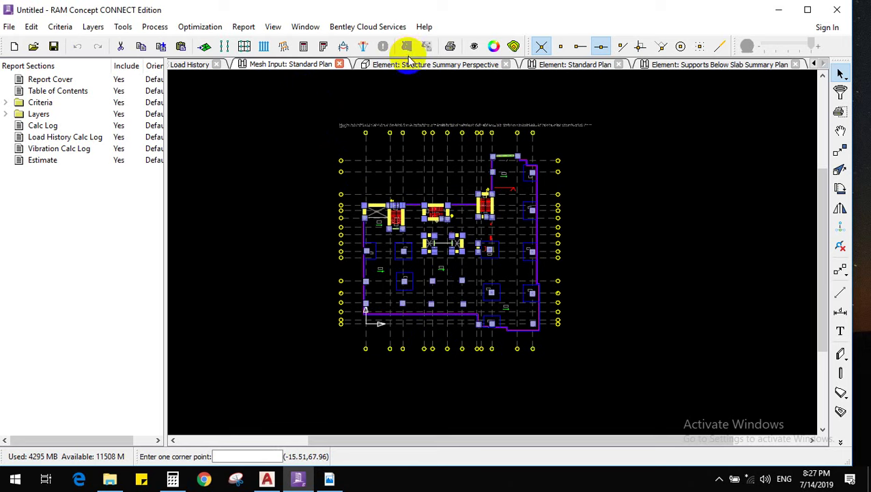
left_click(577, 65)
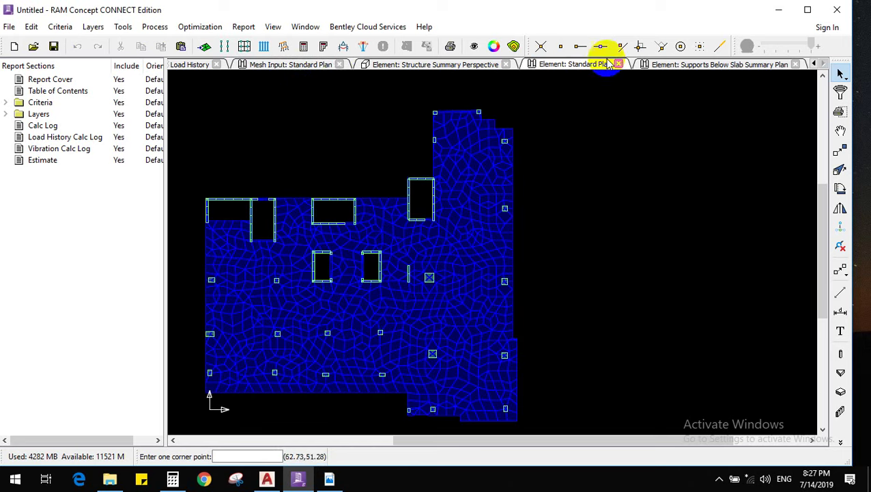
Open the Element layer's Structure Summary Perspective and inspect the columns and walls above and below the slab
left_click(93, 27)
mouse_move(155, 80)
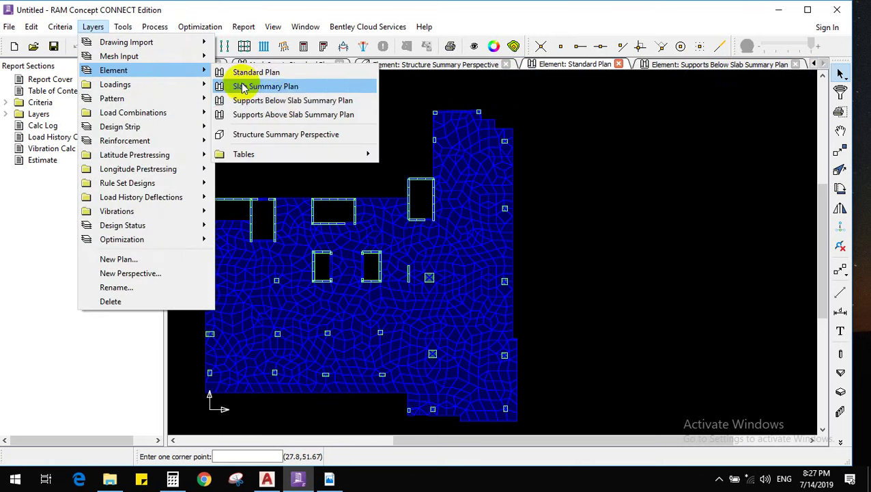
left_click(287, 134)
left_click_drag(314, 183, 537, 262)
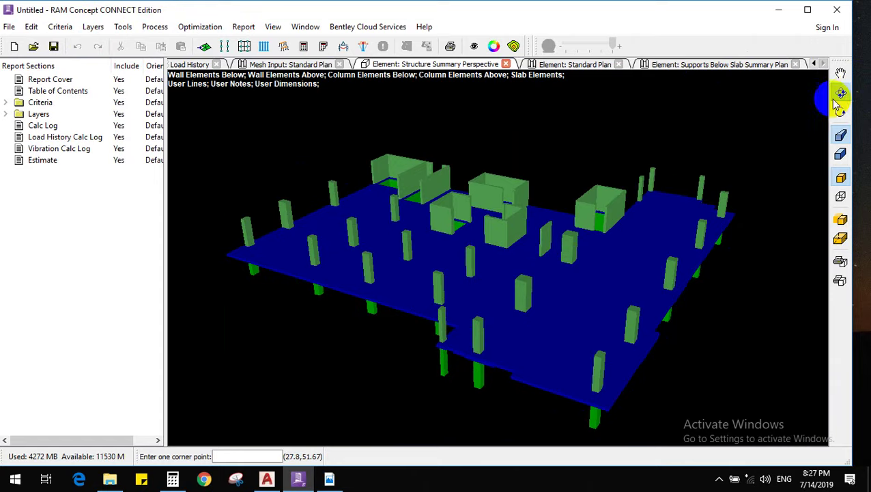
left_click_drag(495, 179, 475, 193)
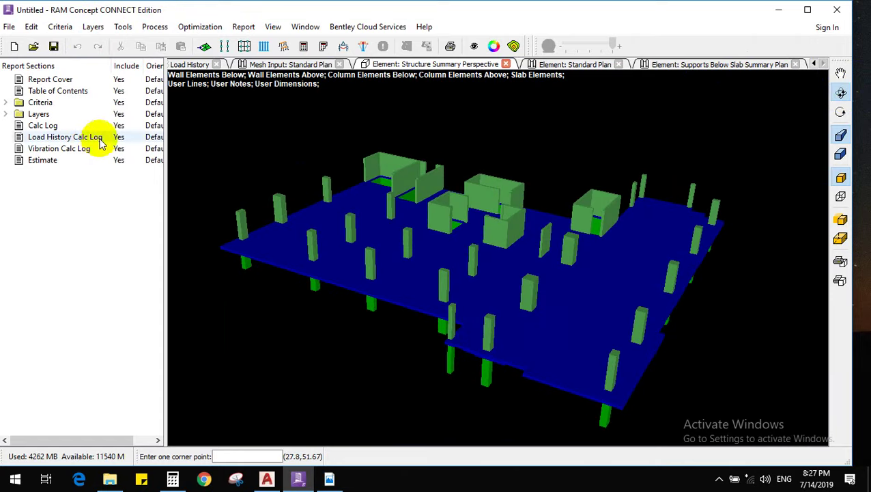
Expand the Element layer in the report sections and view its Standard Plan
double_click(39, 115)
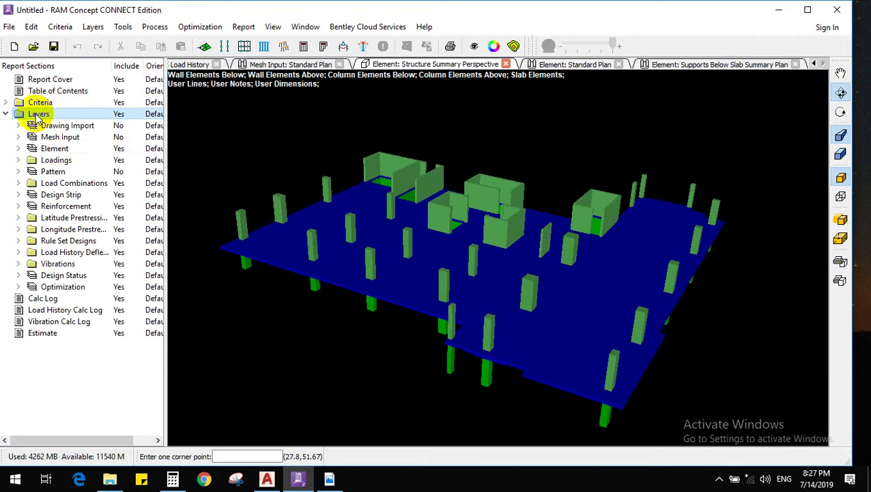
double_click(56, 147)
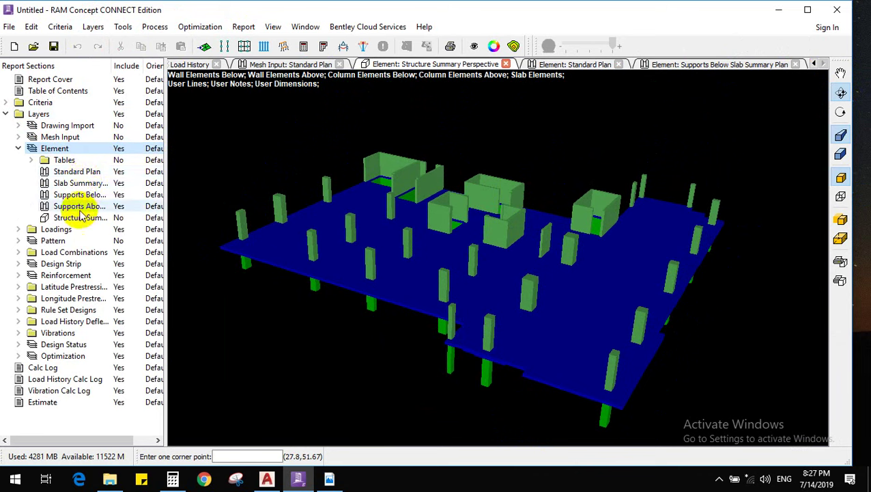
left_click(77, 172)
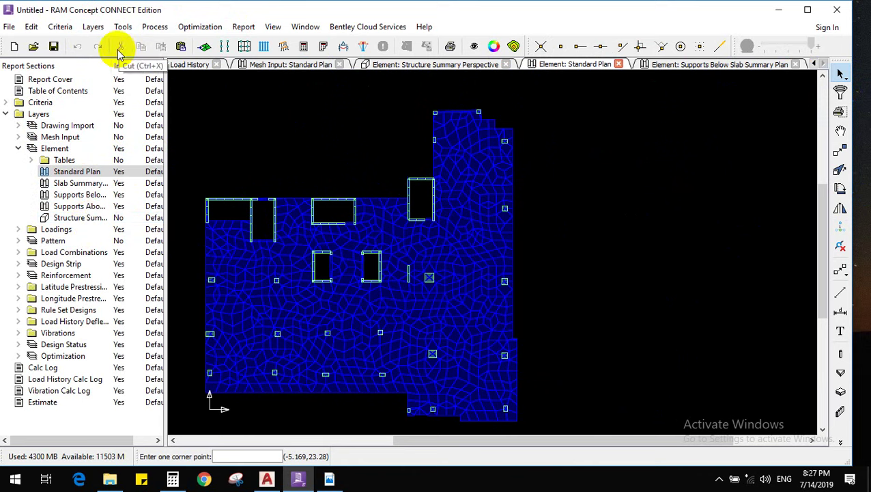
scroll(593, 208, "down", 2)
scroll(424, 237, "up", 1)
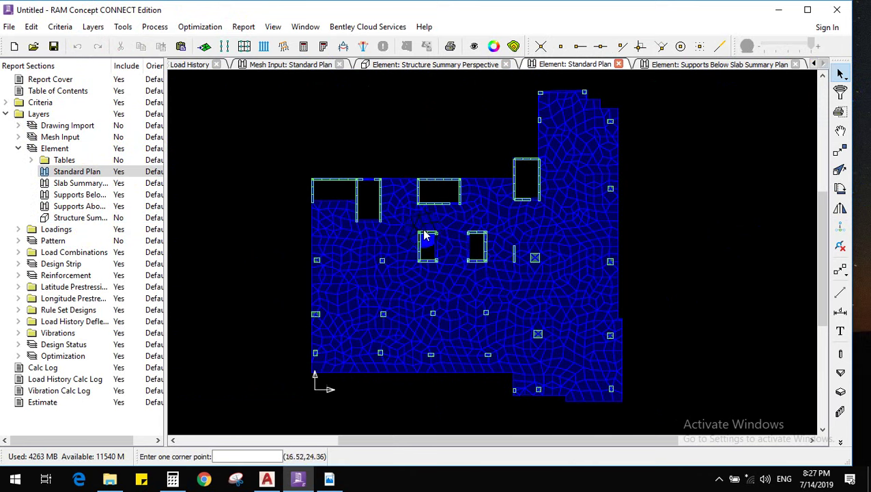
Save the model as "ram project" in the Course projects folder inside PT Course
left_click(54, 46)
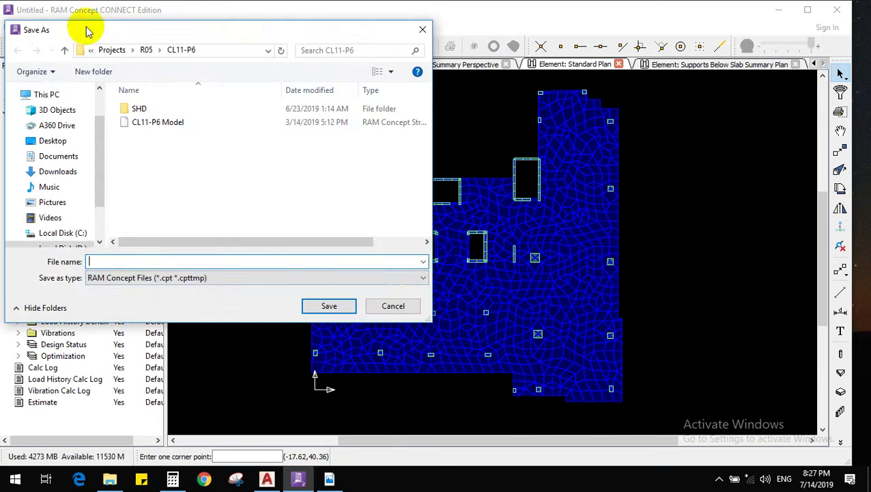
left_click(115, 50)
left_click(117, 51)
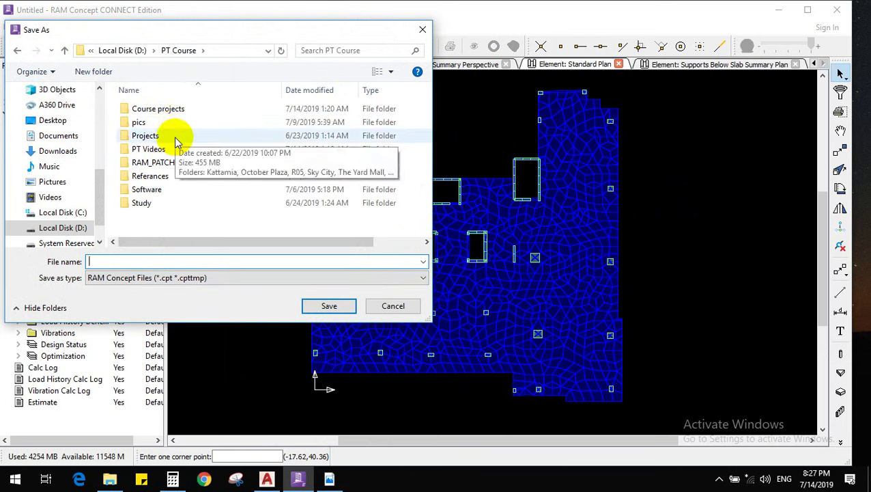
double_click(190, 108)
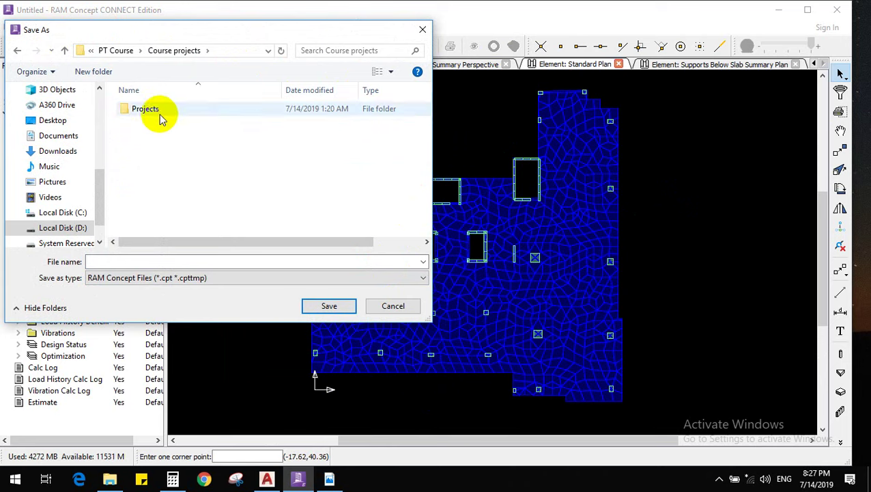
left_click(132, 260)
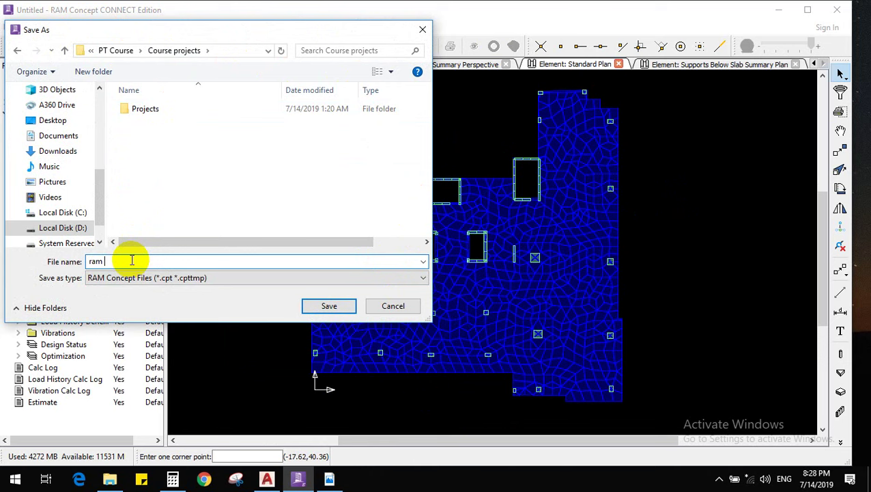
type("ram project")
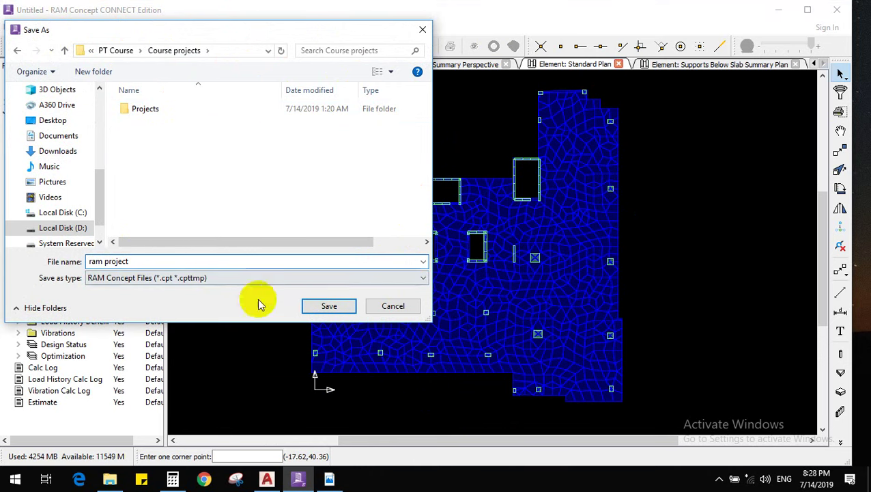
left_click(327, 307)
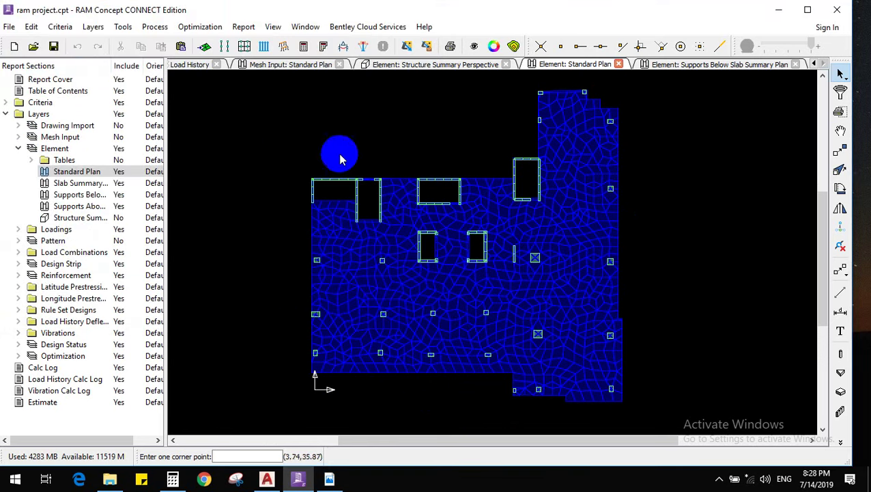
Open the Standard Plan of the Mesh Input layer
left_click(93, 27)
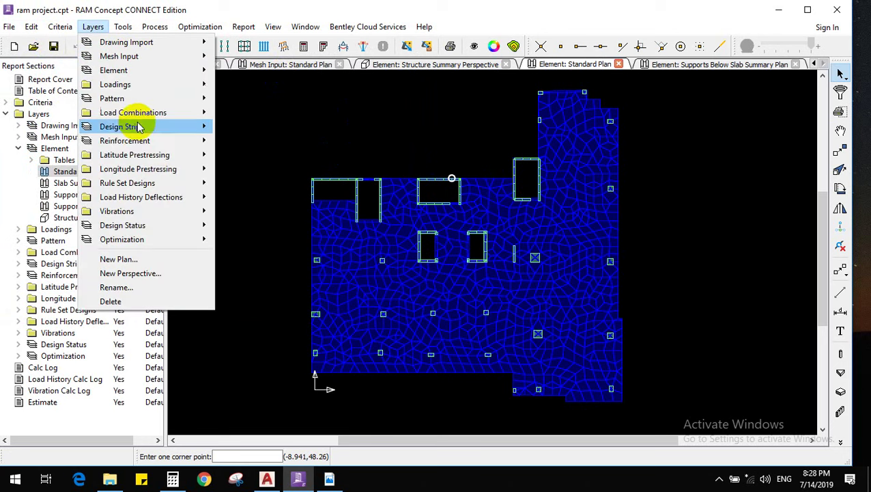
mouse_move(181, 128)
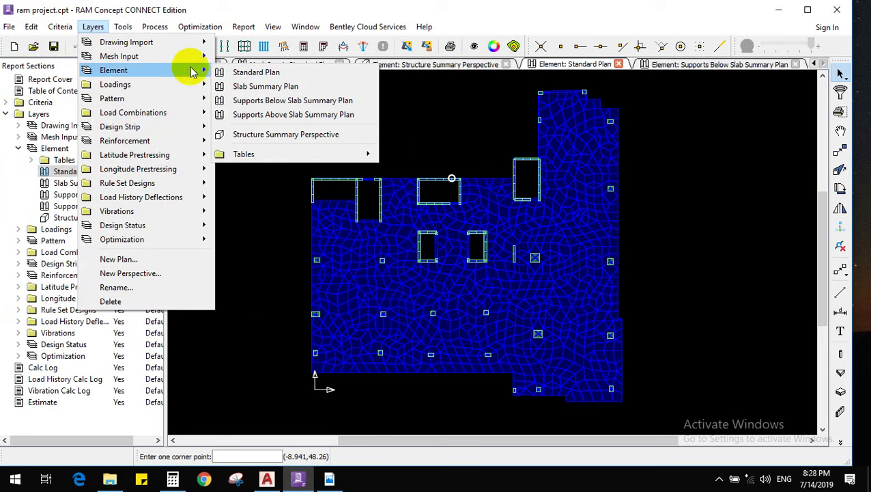
mouse_move(204, 54)
left_click(234, 56)
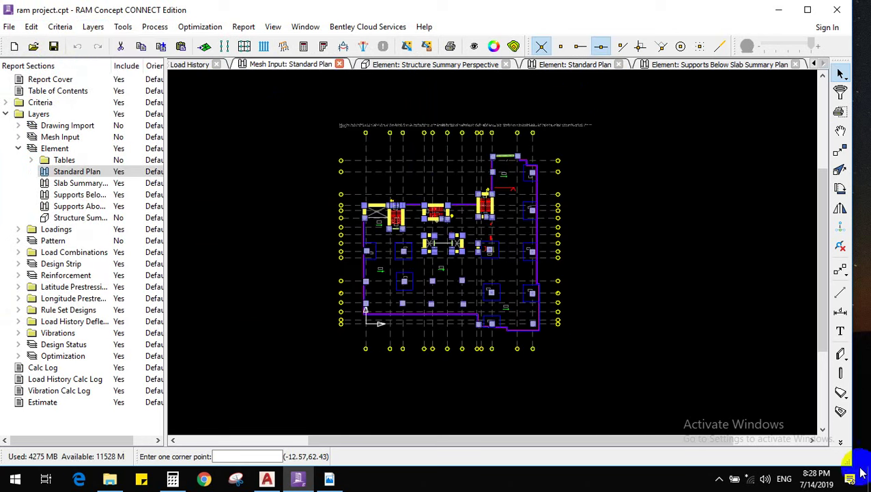
Examine the default area spring properties, especially the Z Force Constant, and close them without changes
left_click(844, 444)
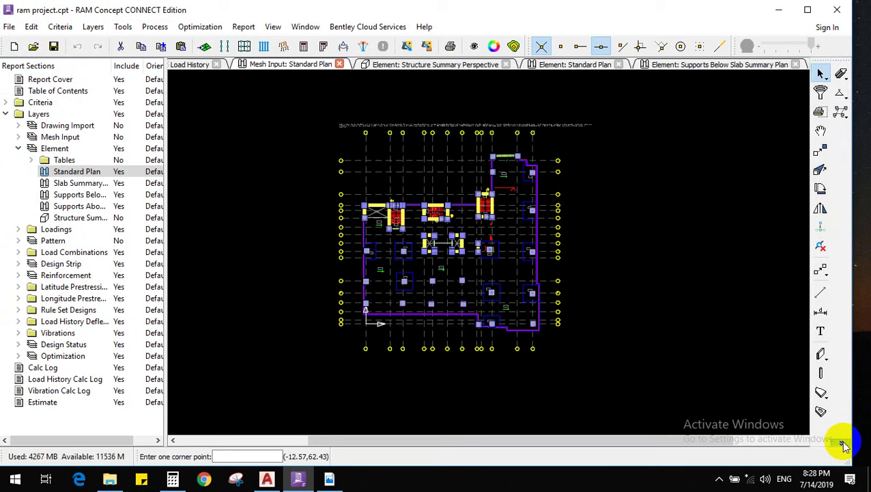
left_click(819, 217)
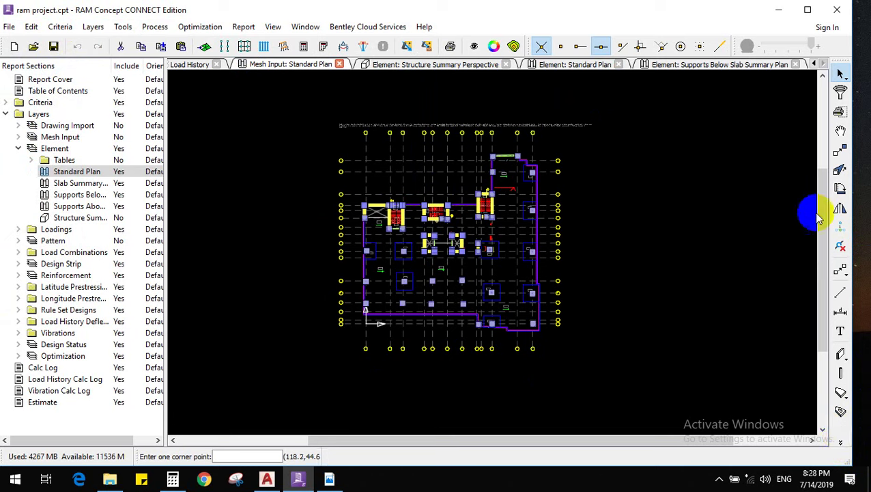
left_click(842, 445)
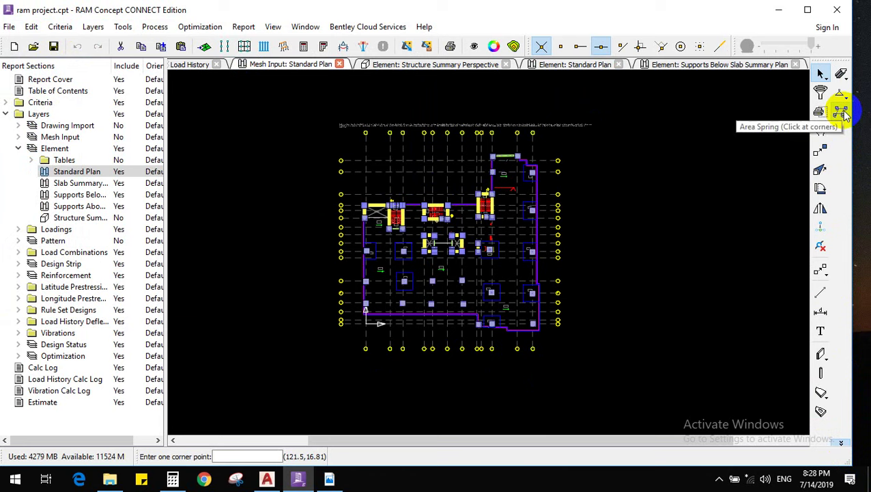
double_click(841, 115)
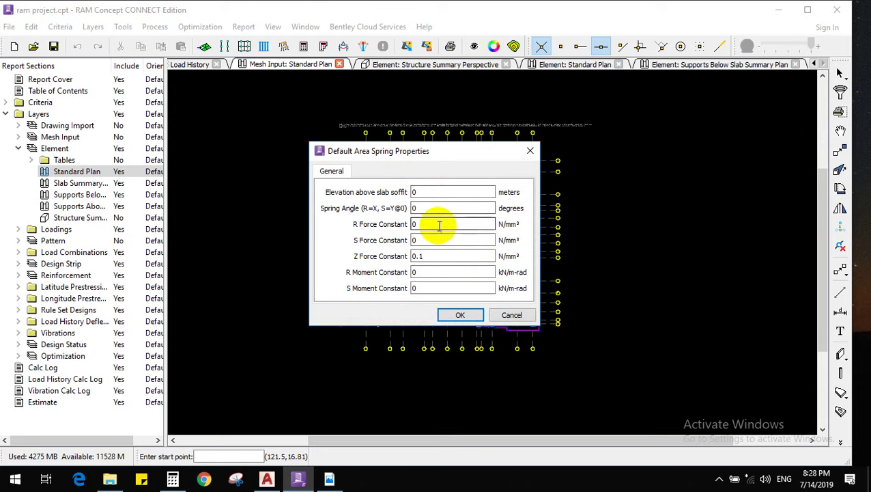
left_click_drag(438, 257, 408, 257)
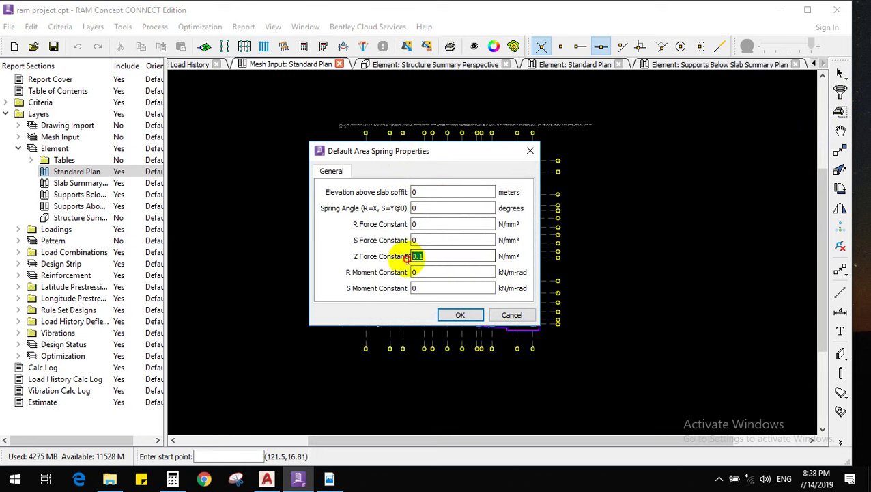
left_click(519, 317)
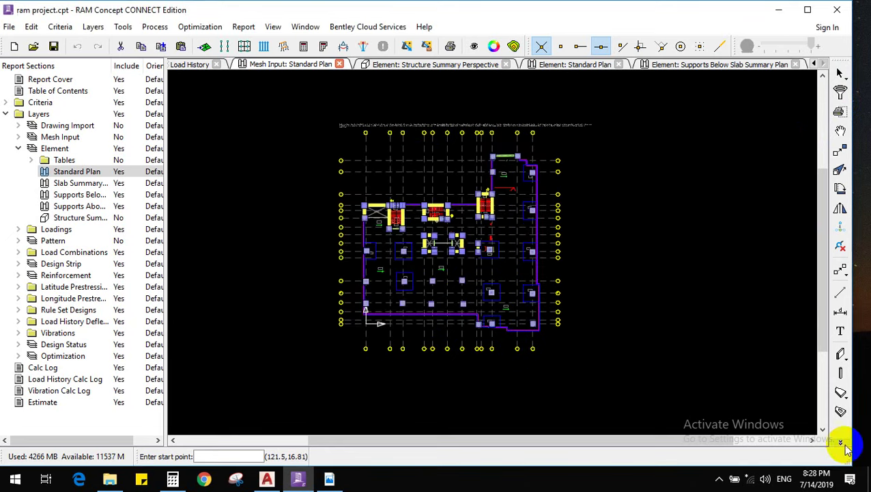
Draw a four-cornered area spring that encloses the whole slab and its grid lines
left_click(844, 445)
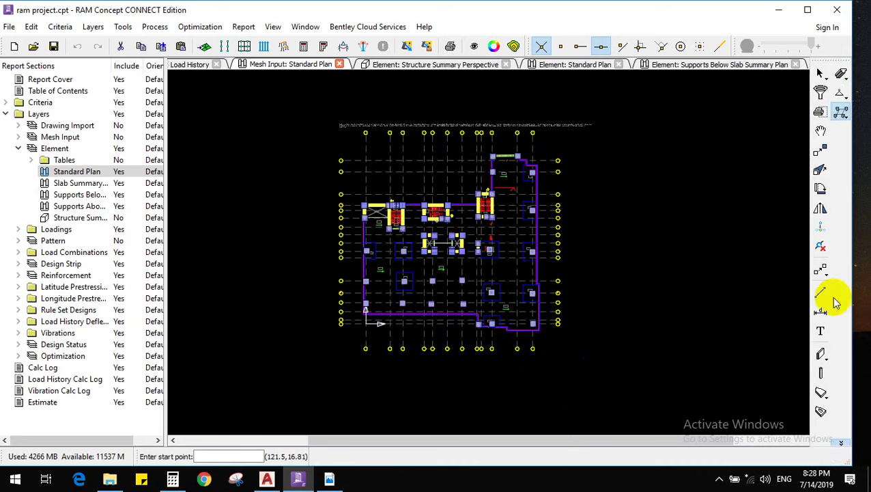
left_click(841, 116)
left_click(639, 106)
left_click(281, 112)
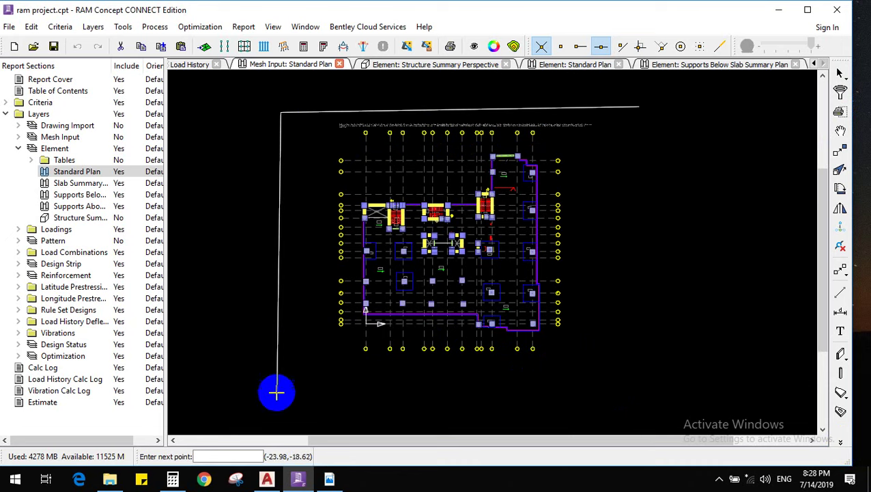
left_click(276, 393)
left_click(626, 397)
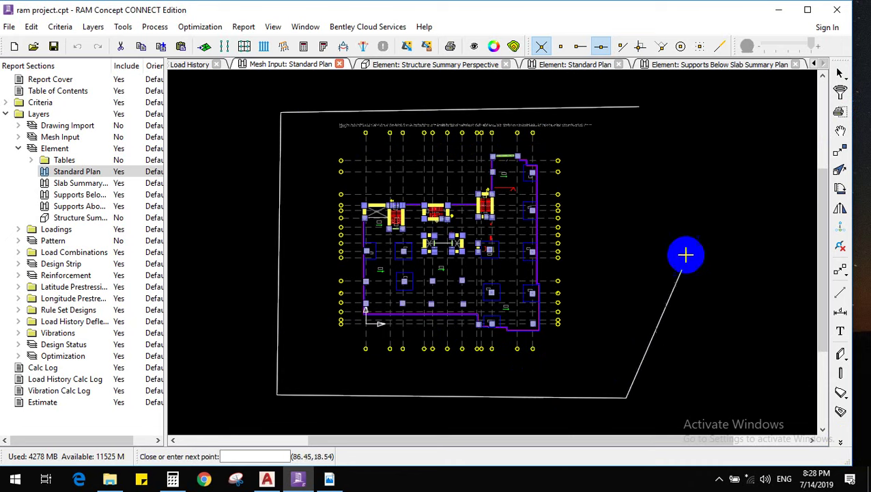
left_click(638, 102)
Check the Z Force Constant in the area spring's selection properties and delete the spring
right_click(596, 243)
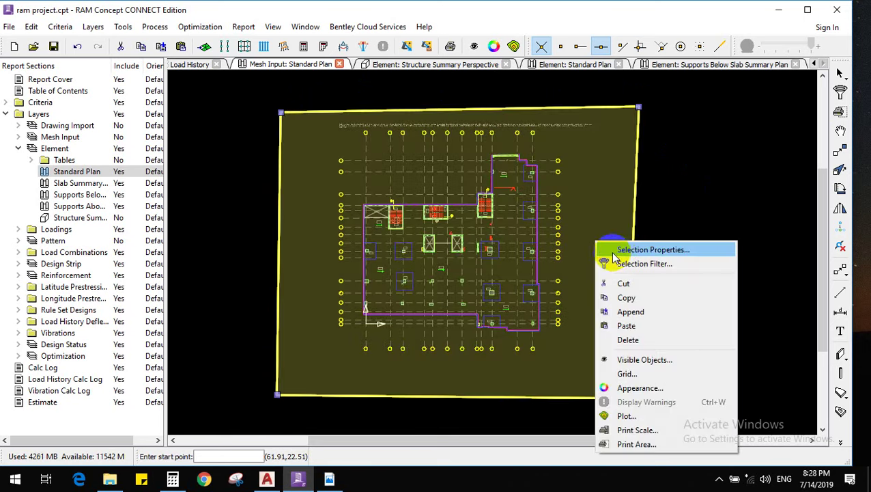
left_click(614, 249)
double_click(420, 256)
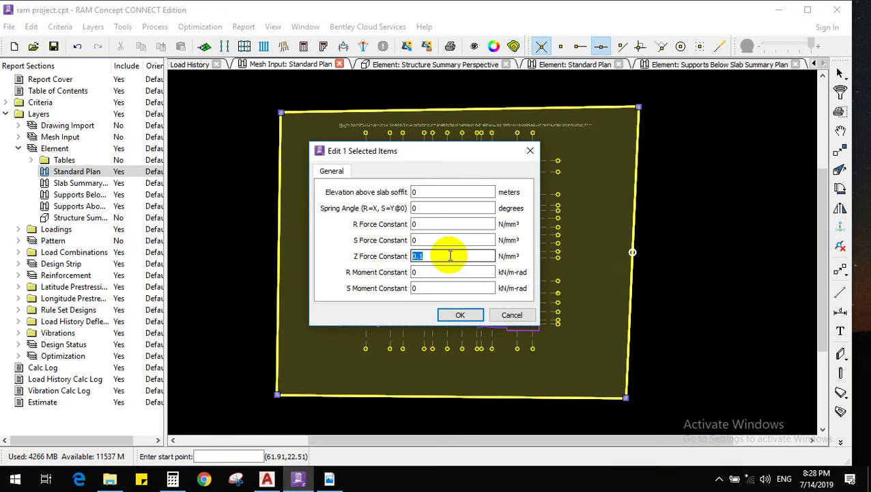
left_click(463, 317)
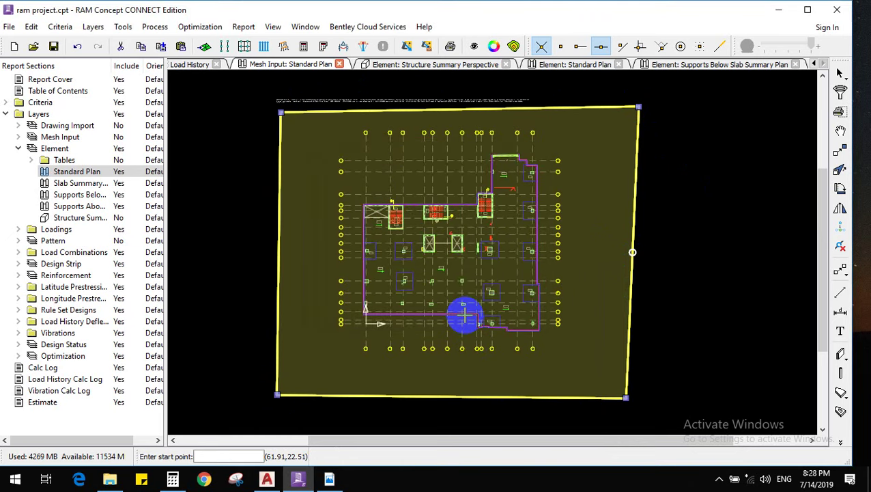
key("Delete")
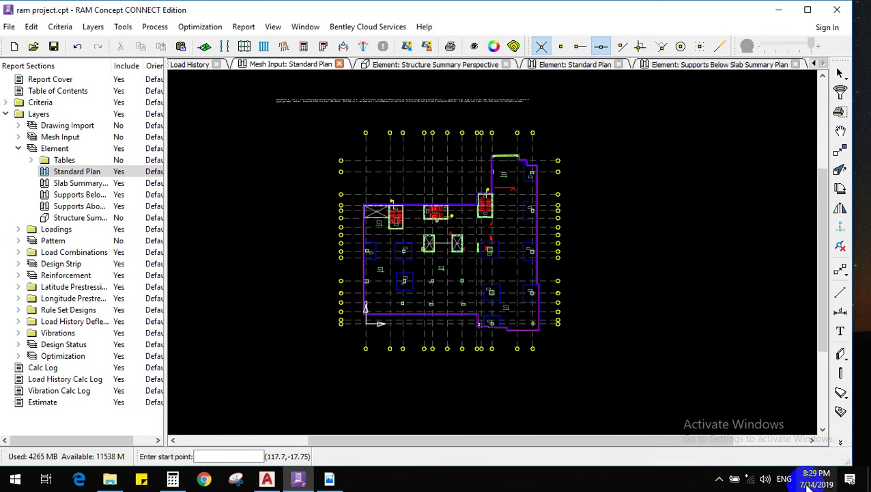
Look at the Point Support and Line Support options among the support tools
left_click(839, 445)
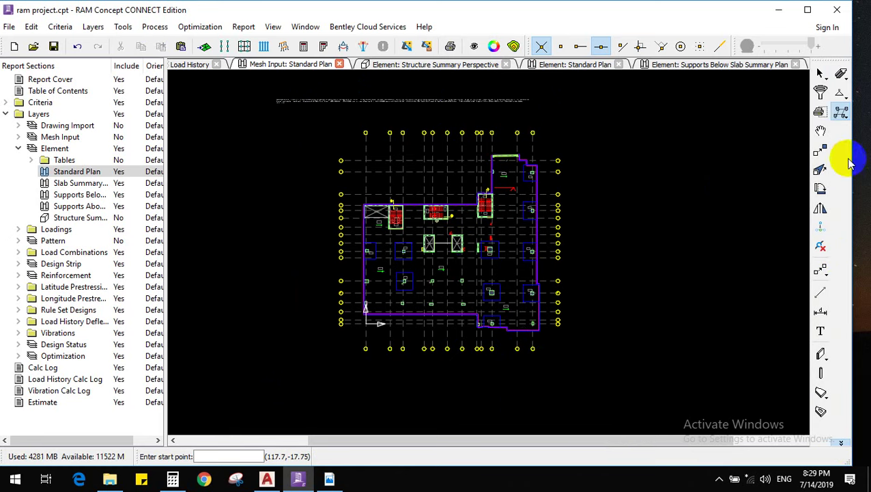
left_click(843, 94)
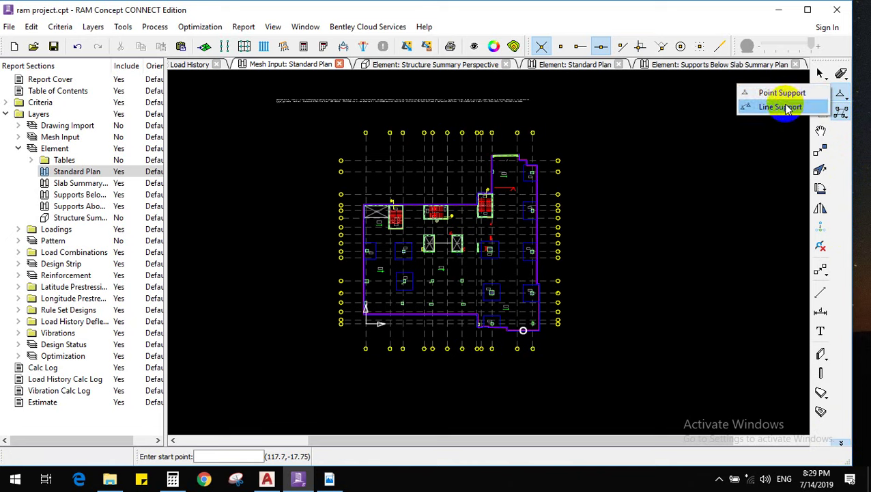
left_click(817, 92)
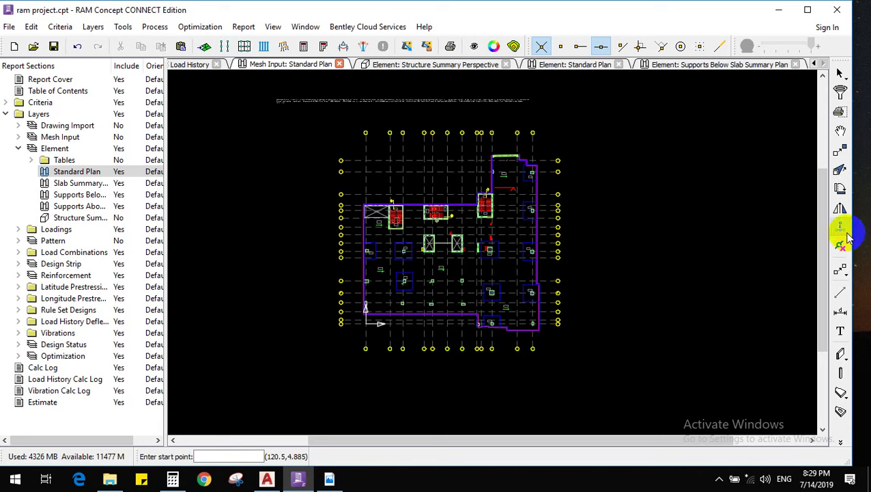
left_click(839, 247)
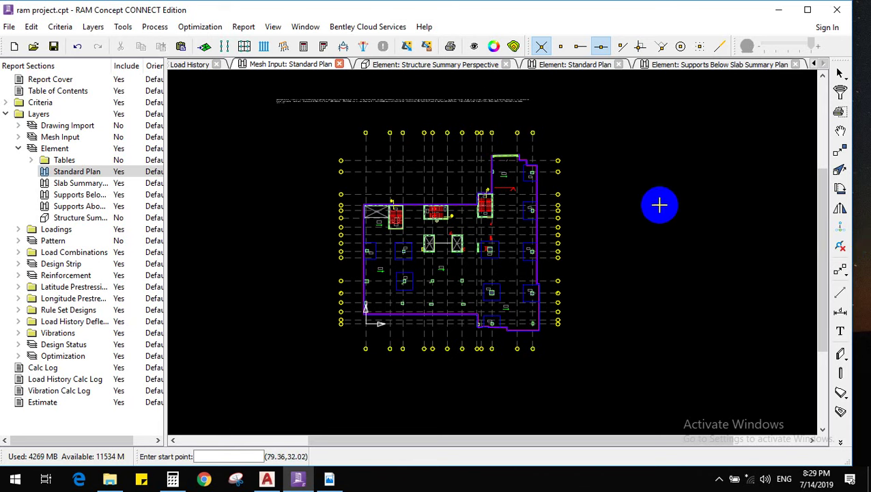
Select all objects on the mesh input plan with a window and clear the selection
scroll(381, 130, "up", 2)
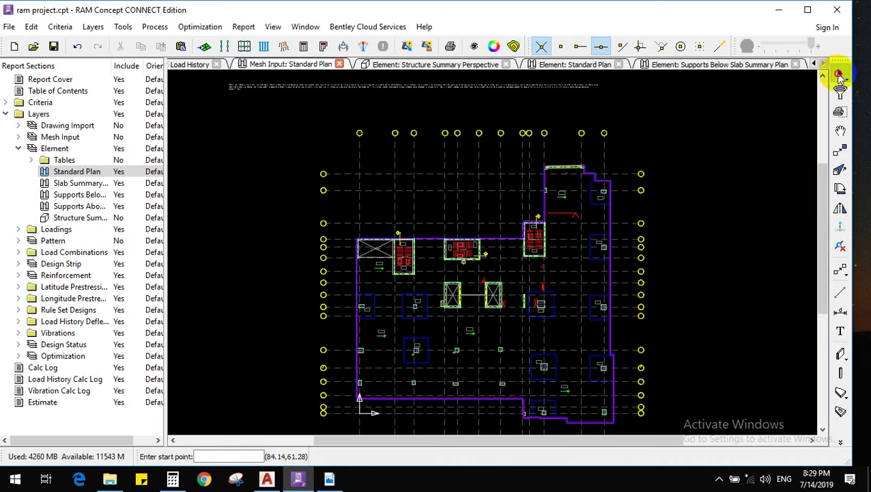
scroll(694, 183, "down", 2)
left_click(332, 128)
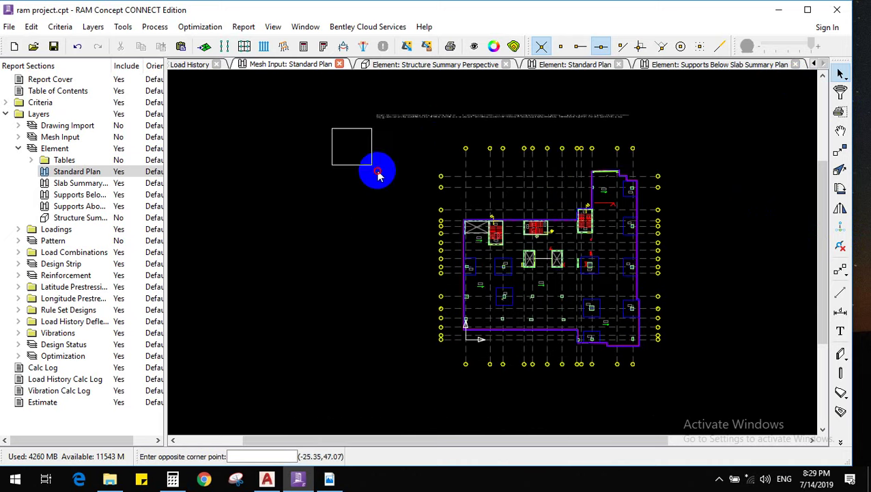
left_click(713, 370)
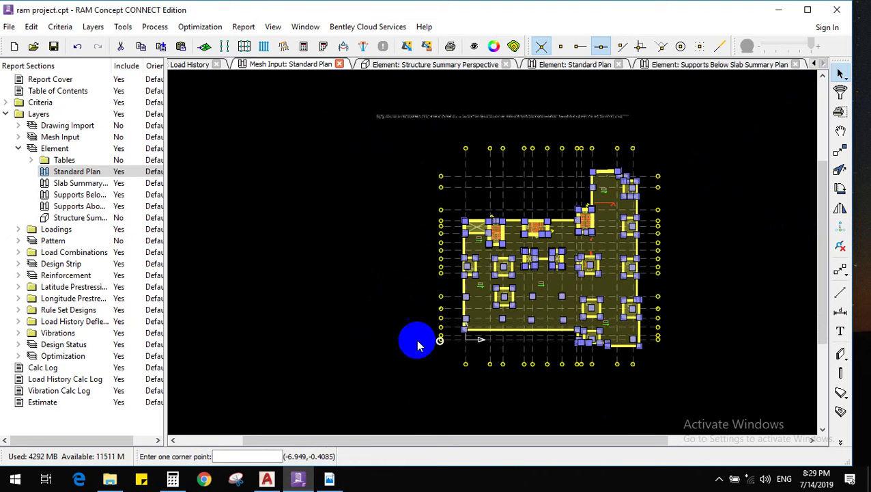
left_click(393, 399)
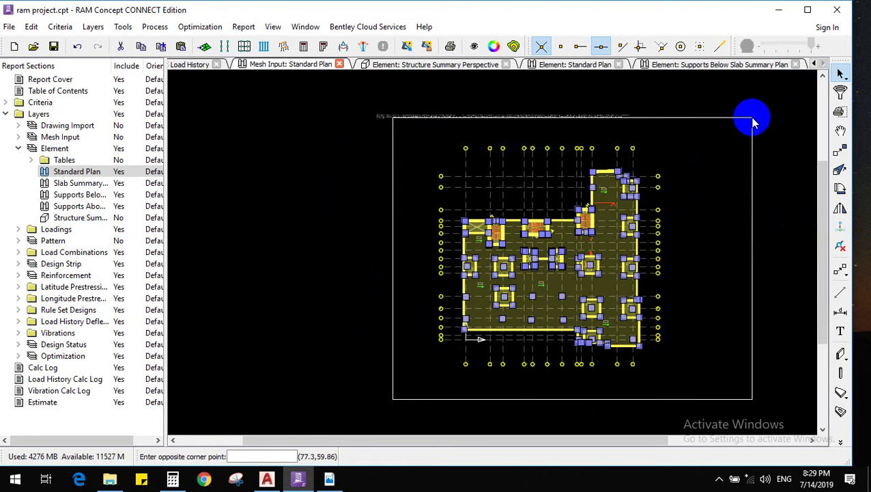
left_click(740, 138)
key("Escape")
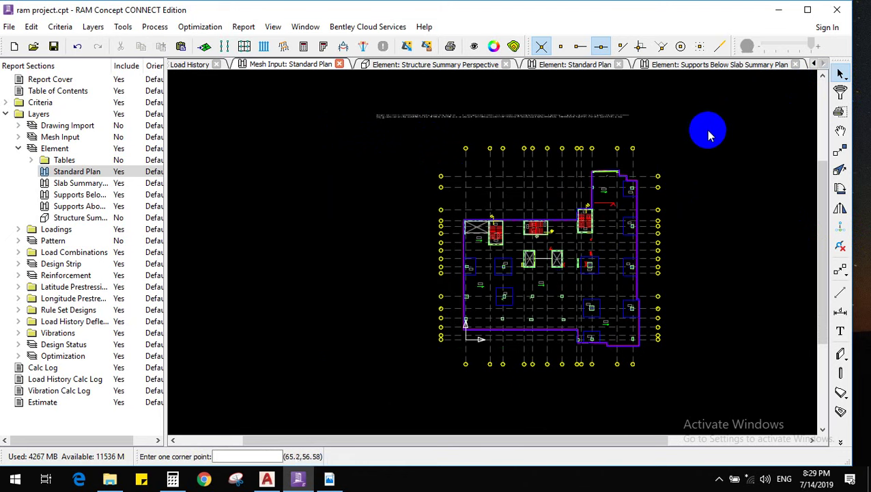
scroll(604, 311, "up", 2)
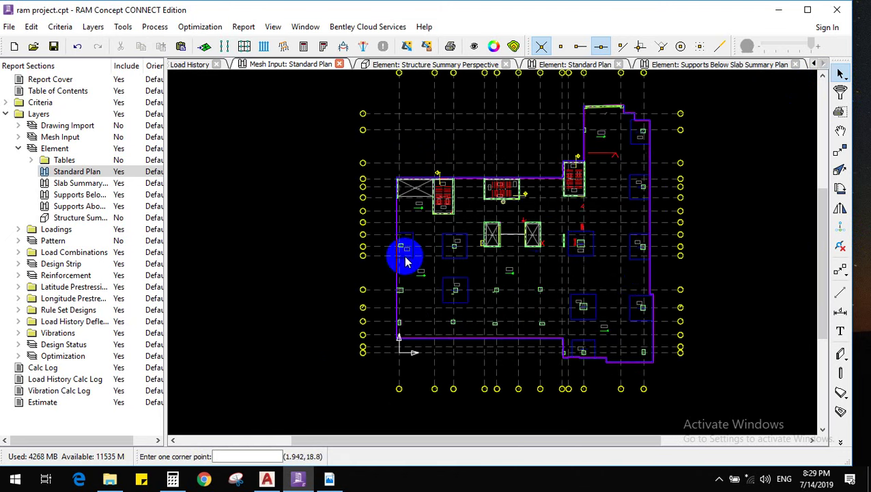
scroll(328, 311, "down", 2)
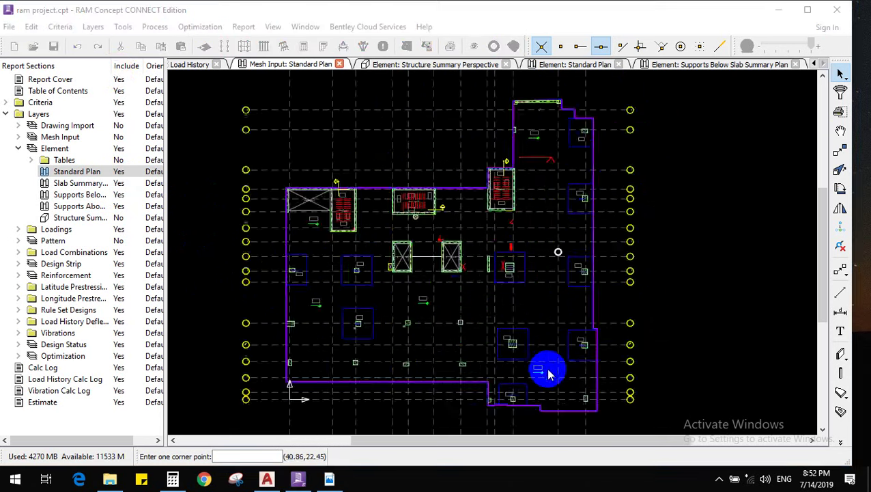
scroll(549, 370, "up", 2)
scroll(584, 287, "down", 4)
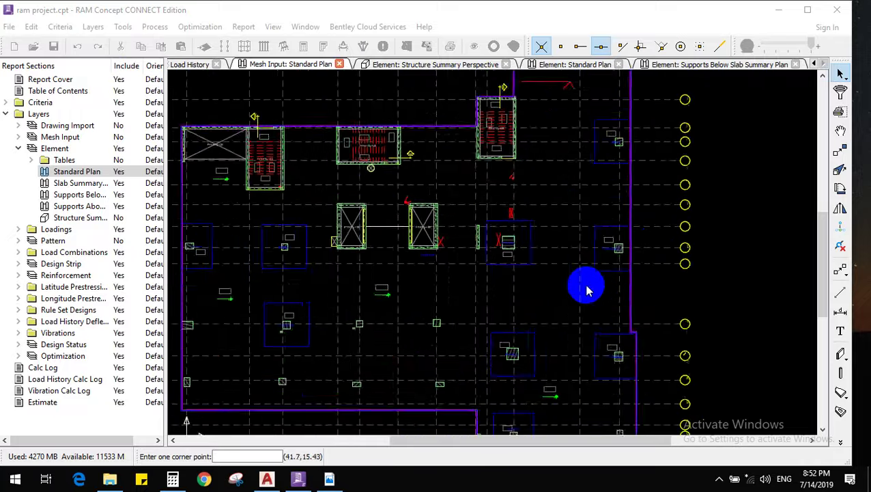
scroll(601, 267, "up", 3)
scroll(601, 237, "down", 1)
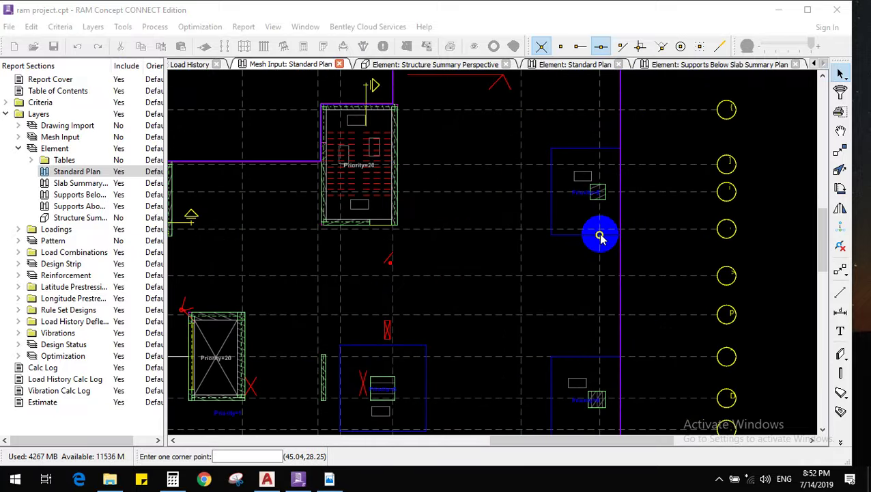
Examine the slab edge and the edge columns around grid lines D, L and K on the mesh input plan
scroll(600, 237, "down", 4)
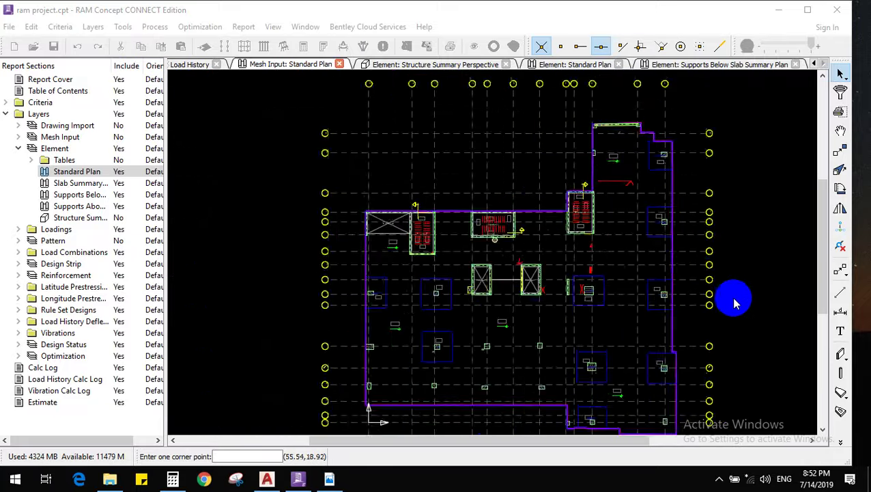
scroll(735, 298, "up", 2)
scroll(693, 295, "down", 2)
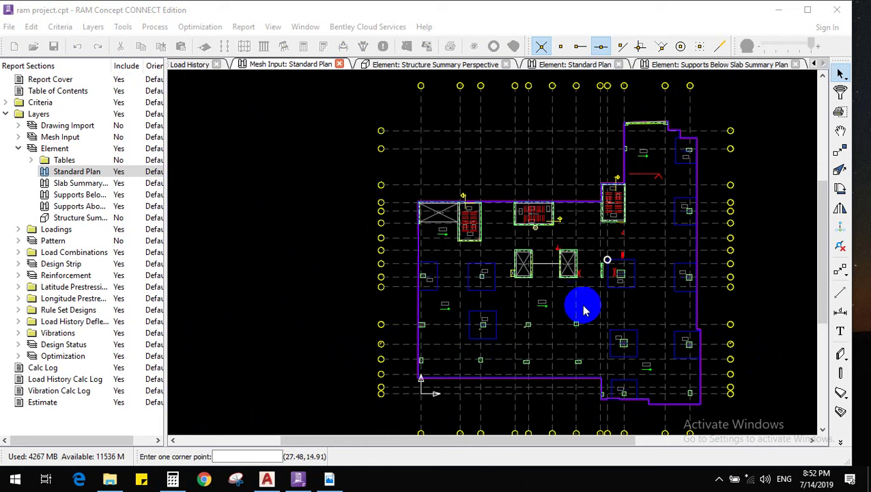
scroll(729, 325, "up", 3)
scroll(690, 325, "down", 3)
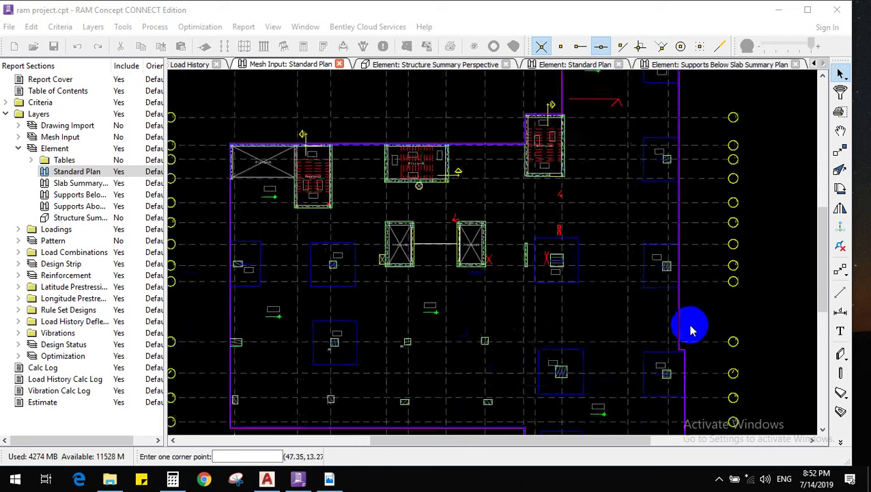
scroll(408, 373, "up", 5)
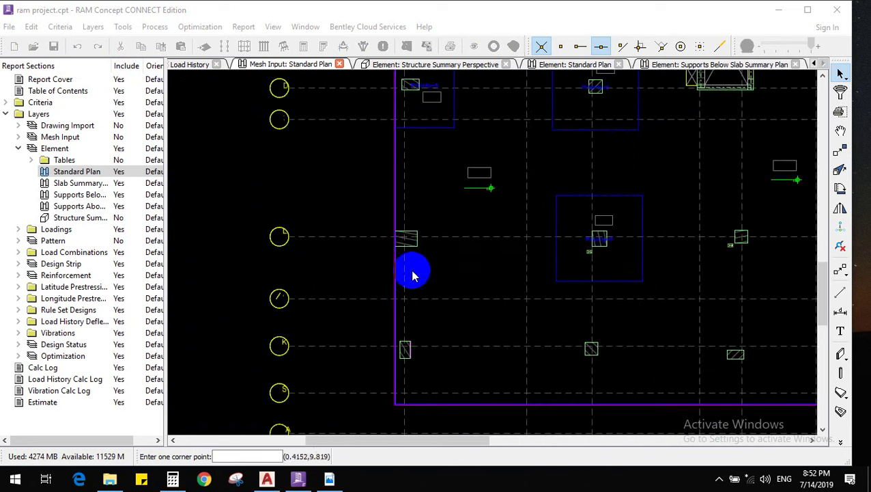
scroll(401, 259, "up", 1)
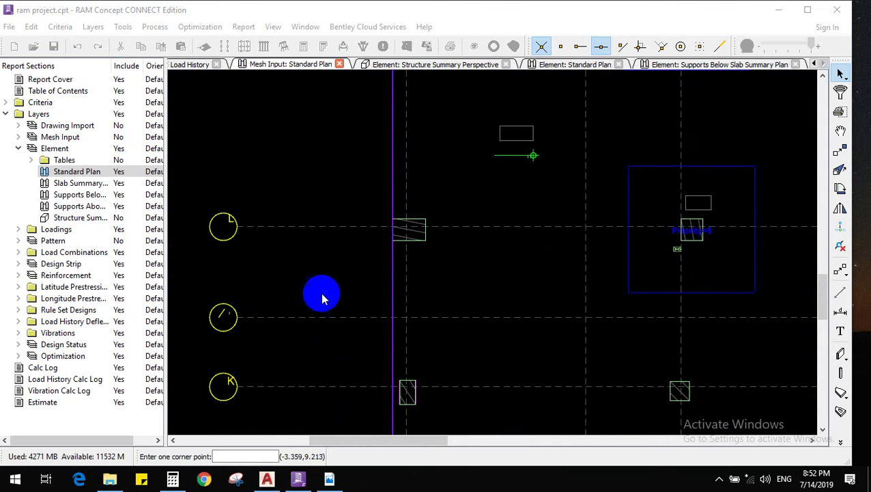
scroll(430, 326, "down", 3)
scroll(415, 321, "up", 2)
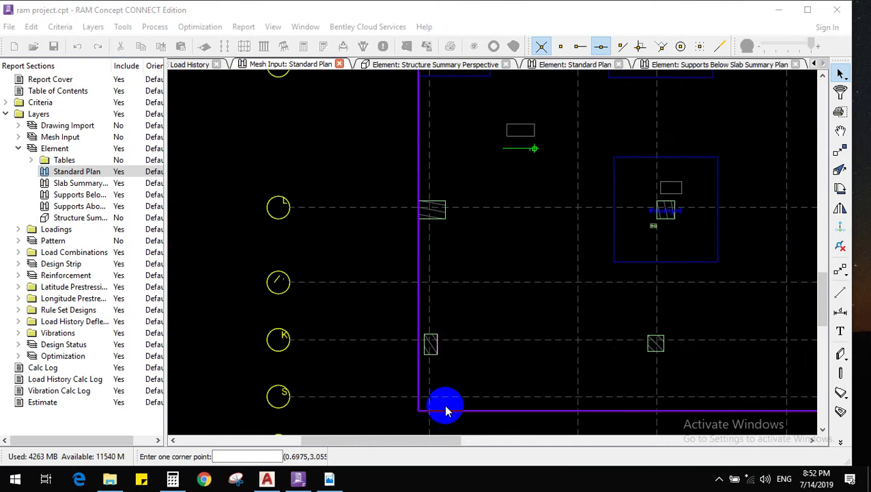
scroll(437, 336, "down", 2)
scroll(408, 291, "up", 4)
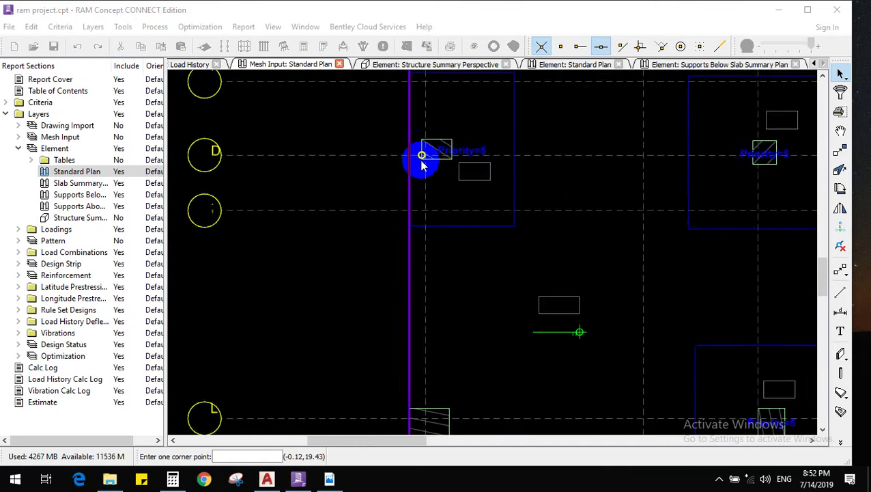
Add a horizontal 0.8 m dimension running inward from the slab edge between the edge columns at grid lines D and L
left_click(841, 396)
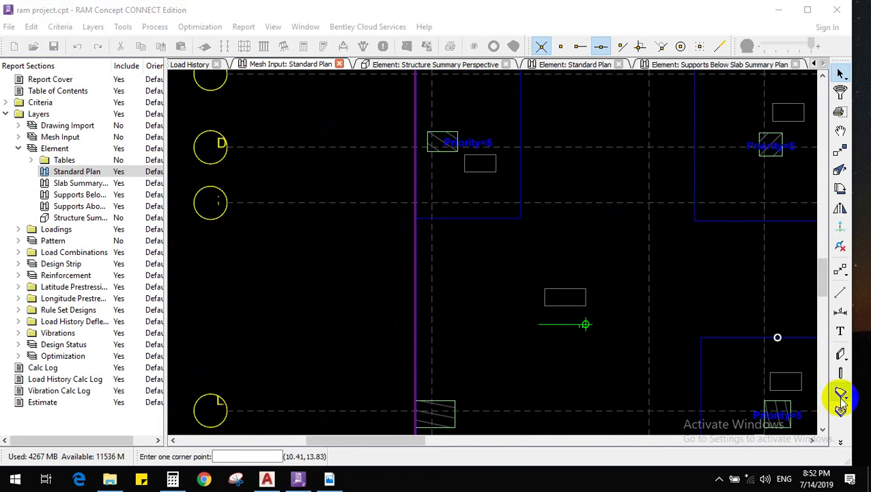
left_click(841, 311)
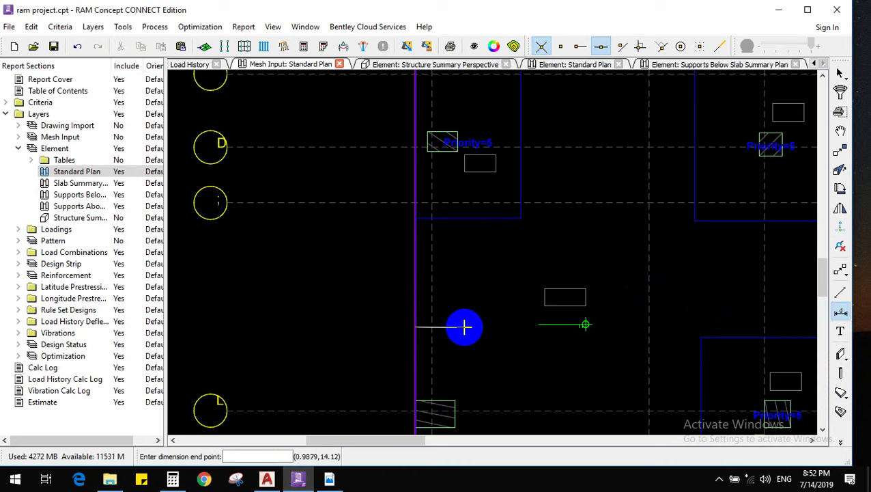
left_click(640, 46)
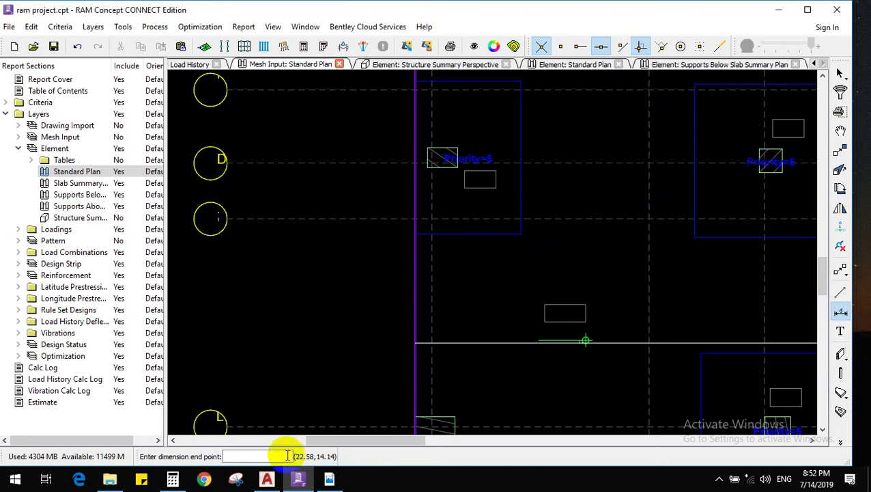
left_click_drag(404, 399, 481, 359)
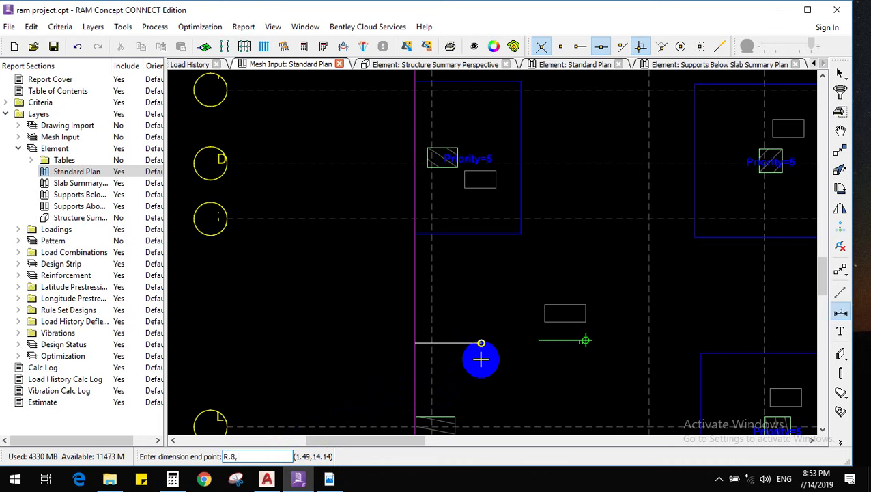
key("Return")
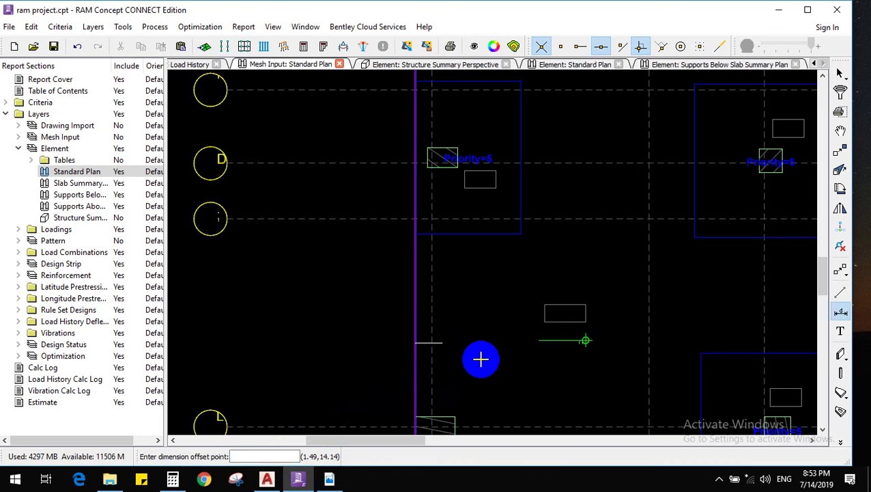
left_click(481, 358)
scroll(414, 344, "up", 6)
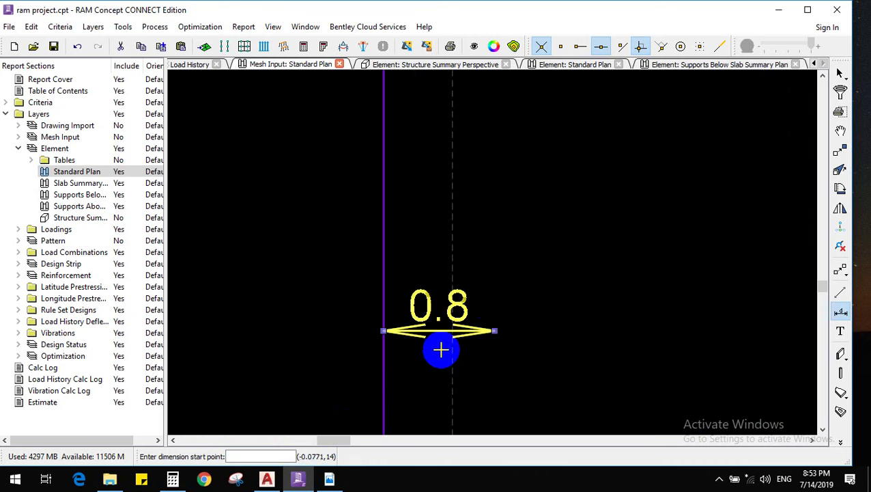
scroll(486, 279, "down", 6)
scroll(504, 274, "up", 1)
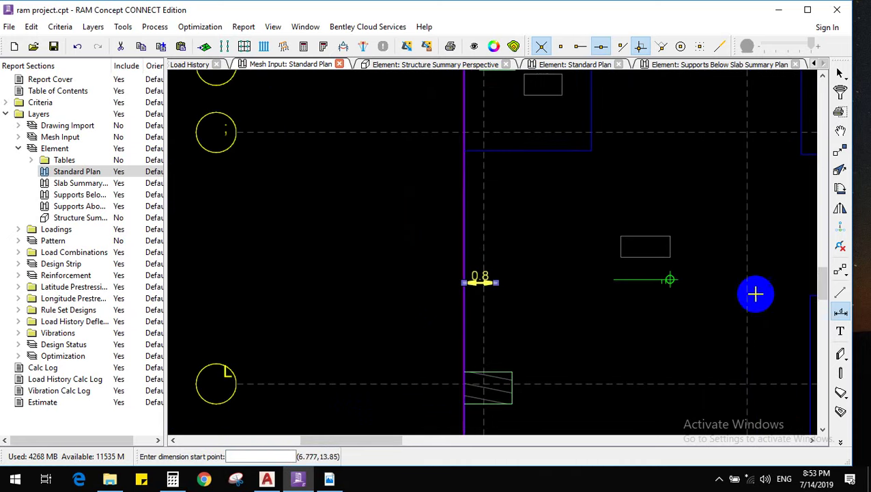
Draw two vertical lines from the inner end of the 0.8 m dimension to the facing sides of the columns at grids D and L
left_click(839, 295)
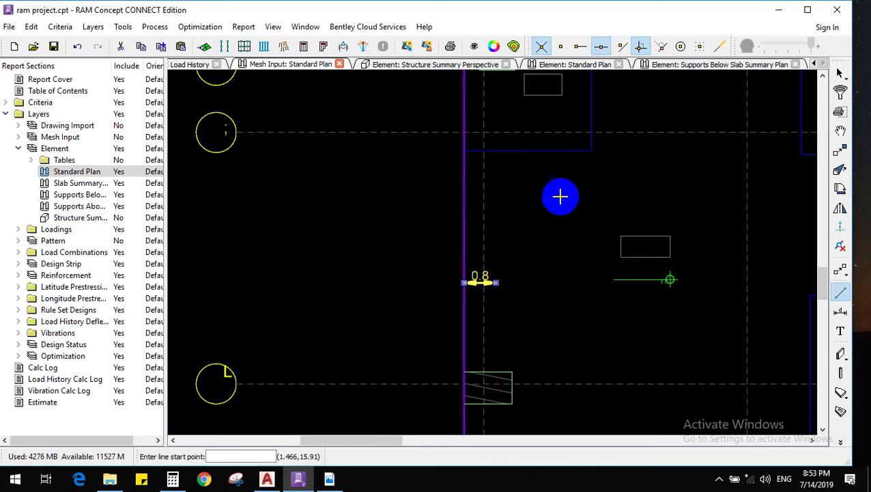
left_click(580, 45)
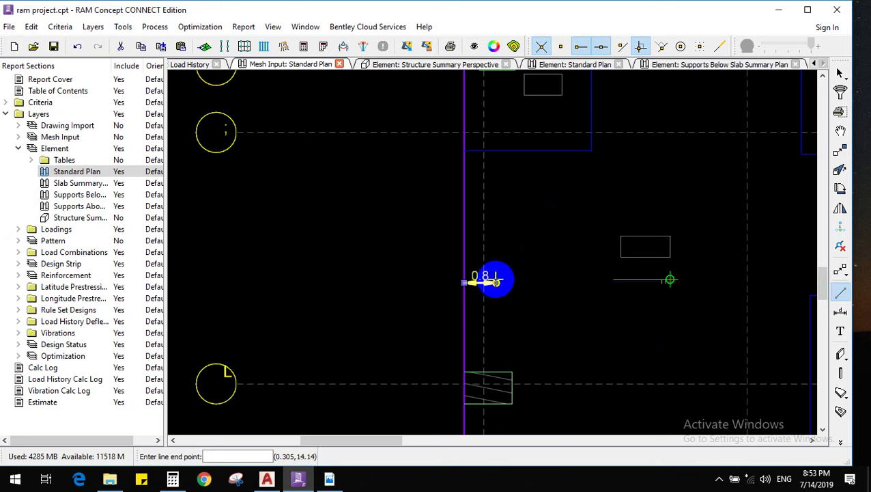
scroll(490, 280, "down", 1)
left_click(501, 120)
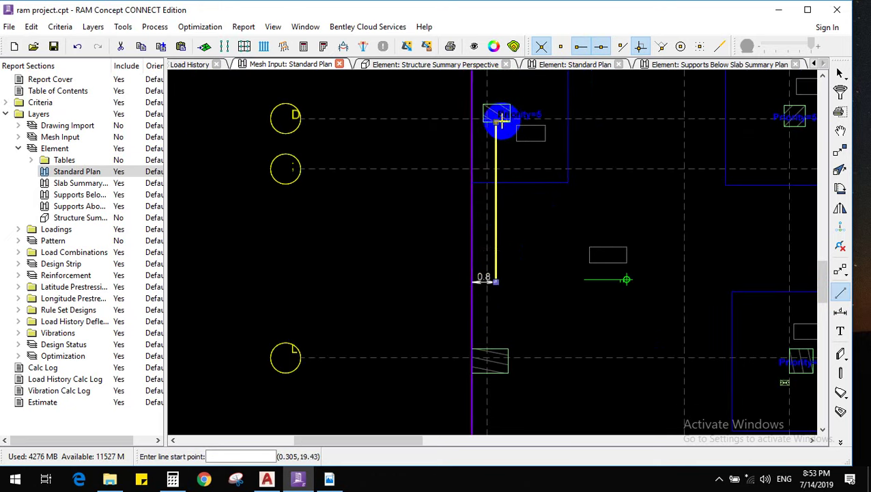
left_click(496, 281)
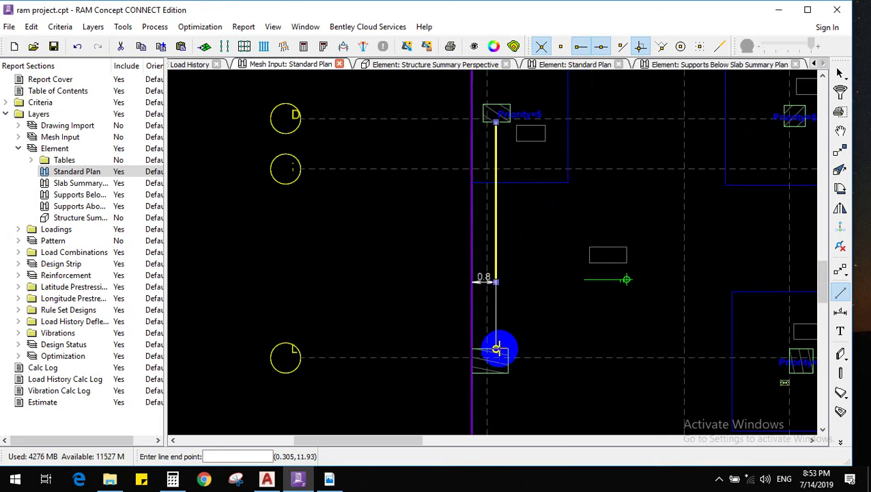
left_click(497, 349)
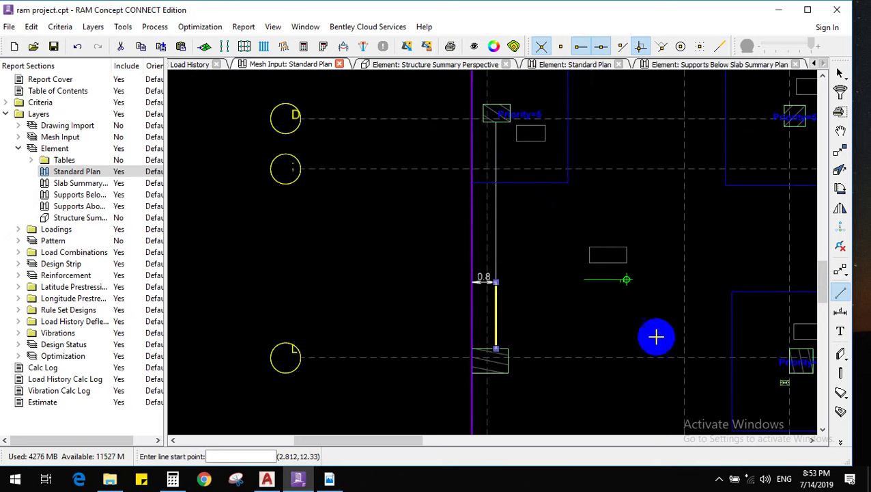
Draw a four-cornered slab area 0.8 m wide along the slab edge, between the columns at grids D and L
left_click(841, 394)
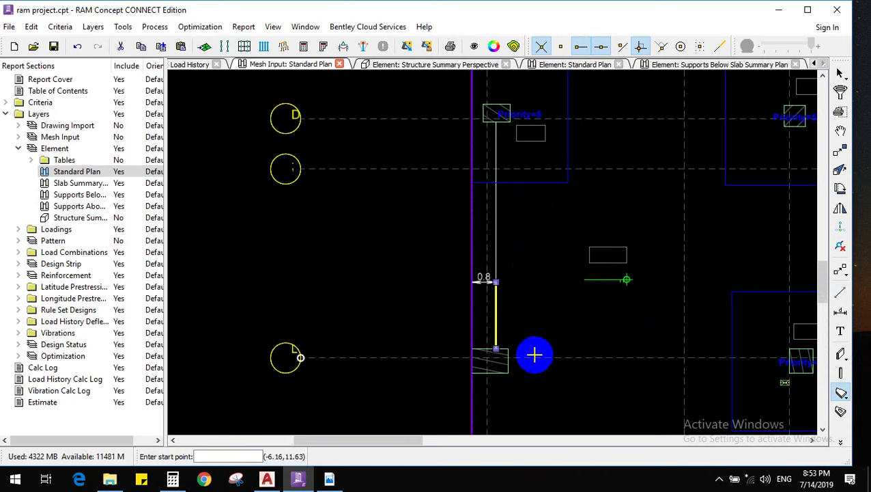
left_click(497, 349)
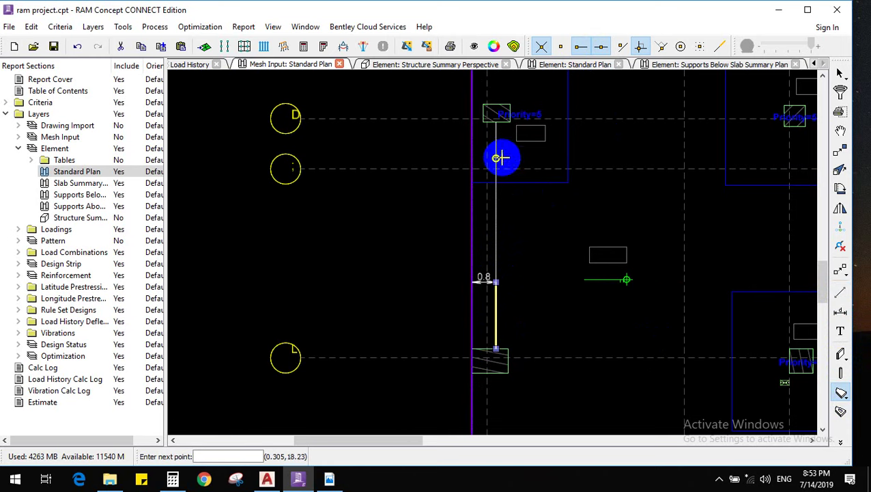
left_click(495, 121)
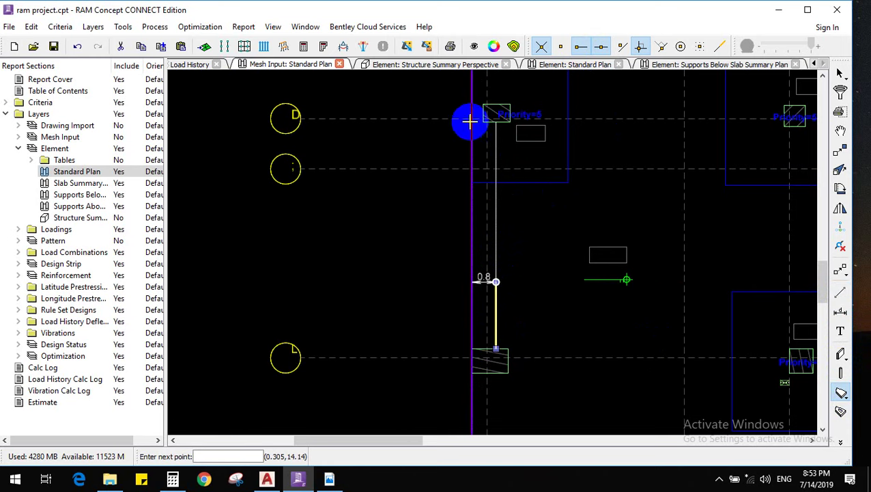
scroll(469, 121, "up", 2)
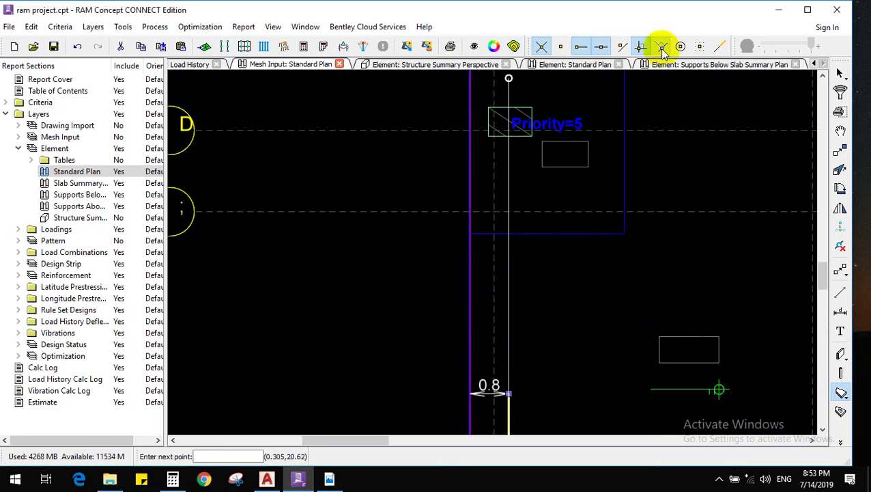
left_click(470, 137)
scroll(480, 185, "down", 2)
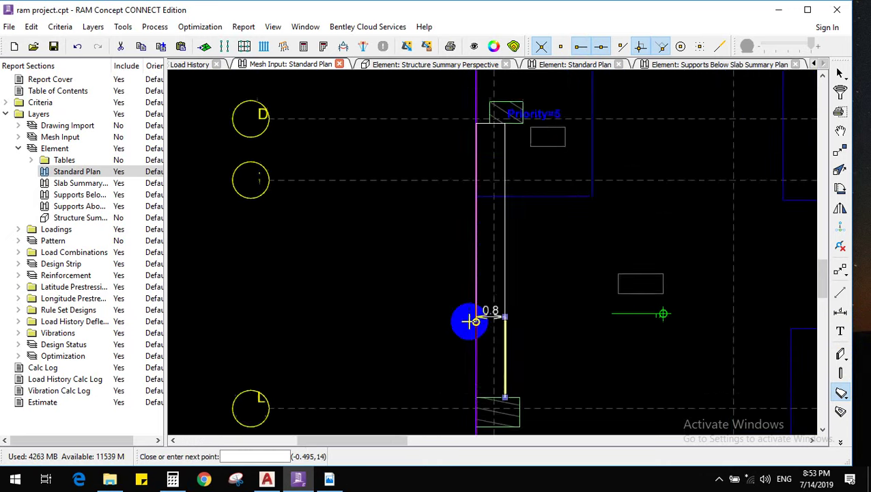
scroll(474, 355, "up", 1)
left_click(477, 405)
left_click(510, 404)
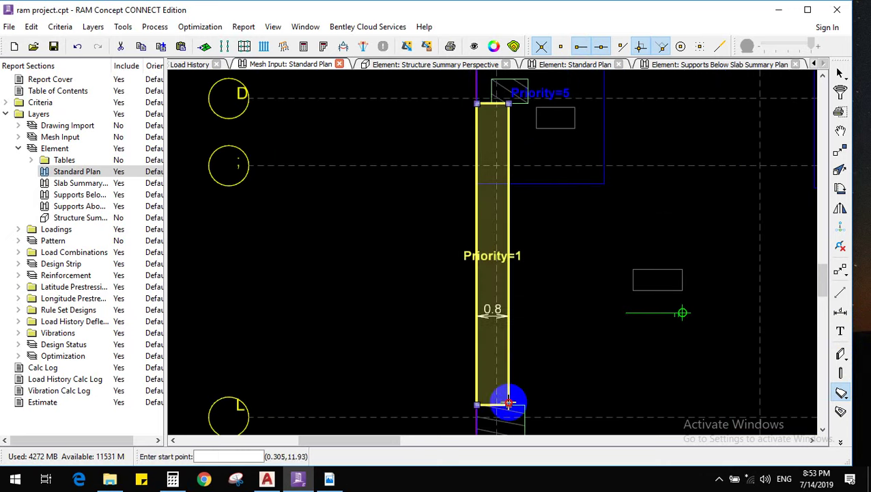
Set the priority of the new edge slab area to 6 in its selection properties
left_click(842, 74)
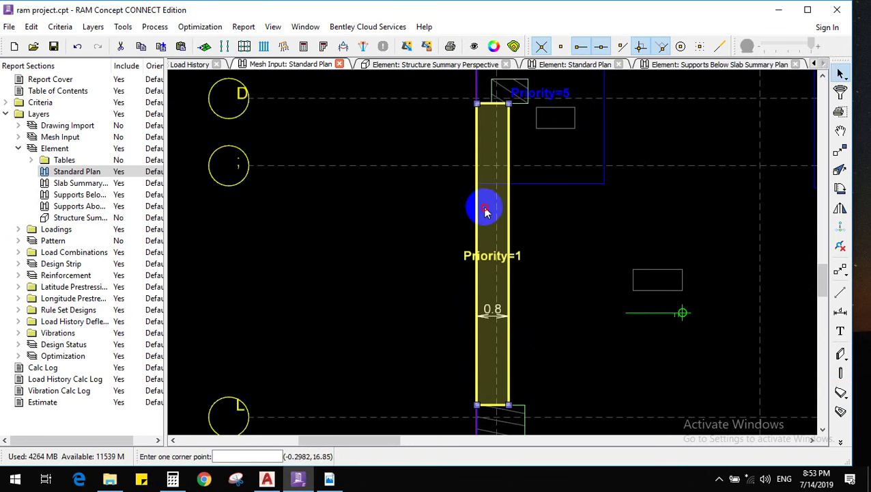
right_click(432, 223)
left_click(432, 223)
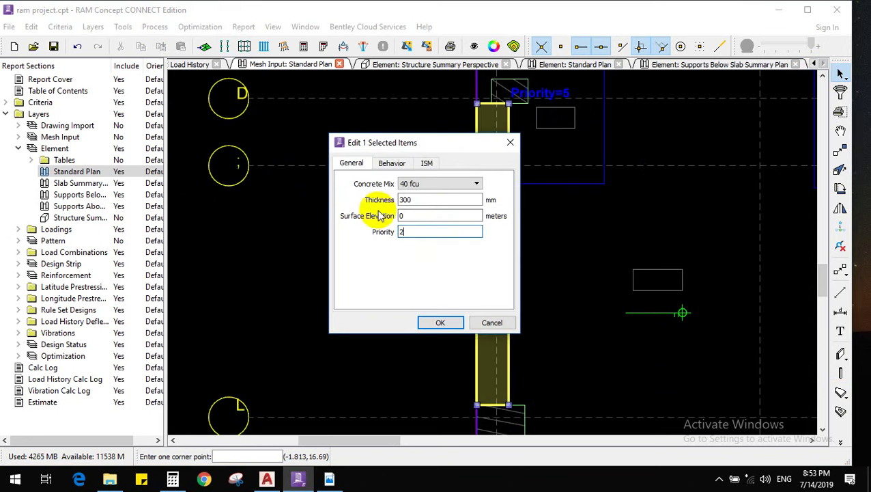
double_click(431, 231)
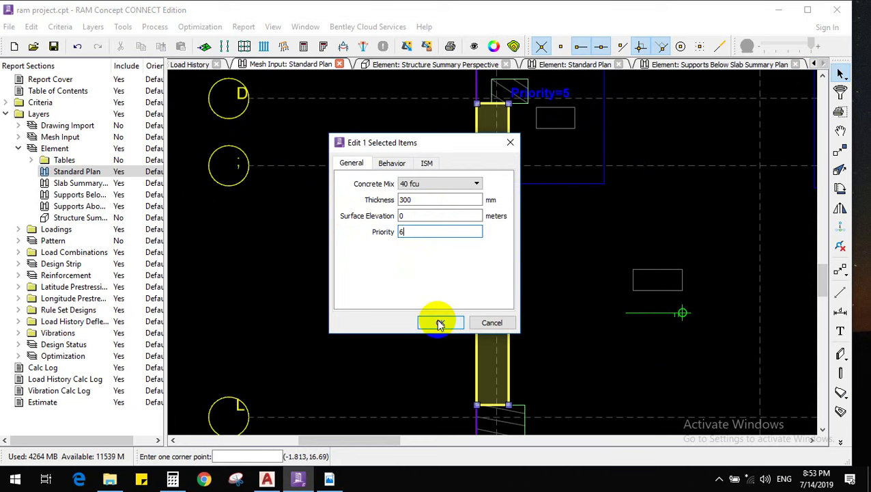
type("6")
double_click(422, 232)
type("1")
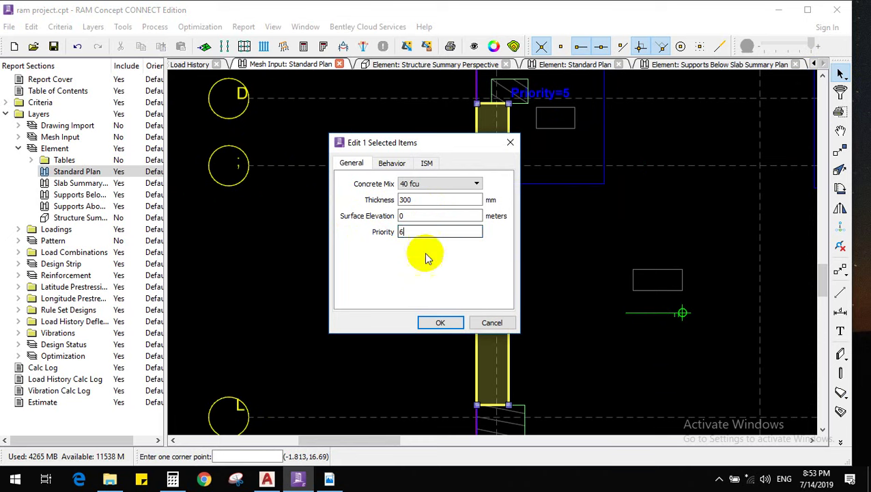
left_click(442, 322)
scroll(496, 161, "up", 2)
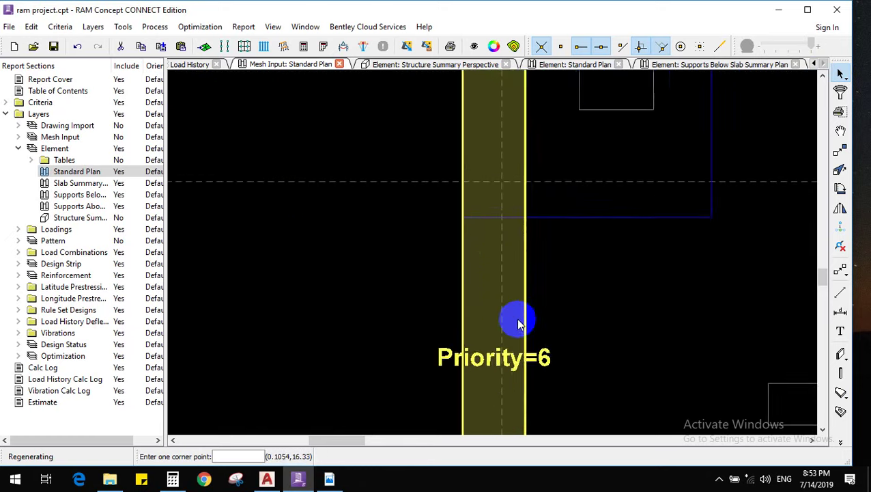
Draw a rectangular slab area where the edge strip overlaps the drop panel below the grid D column
scroll(504, 199, "down", 2)
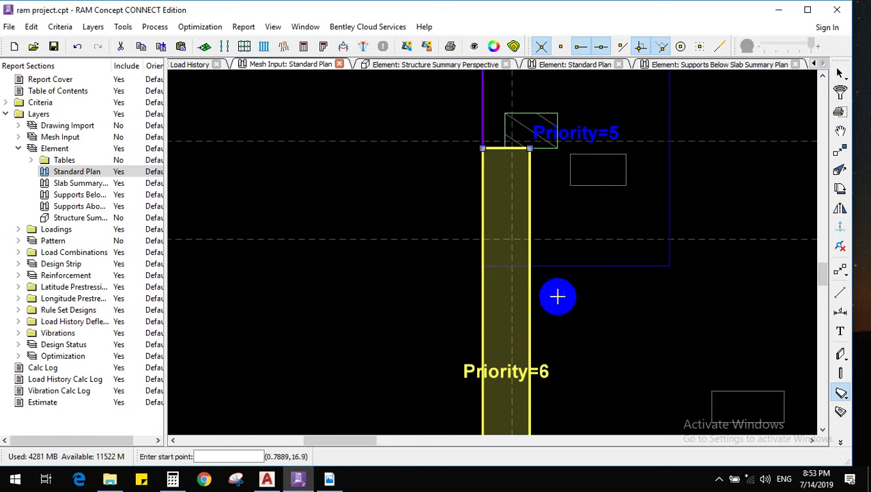
left_click(529, 144)
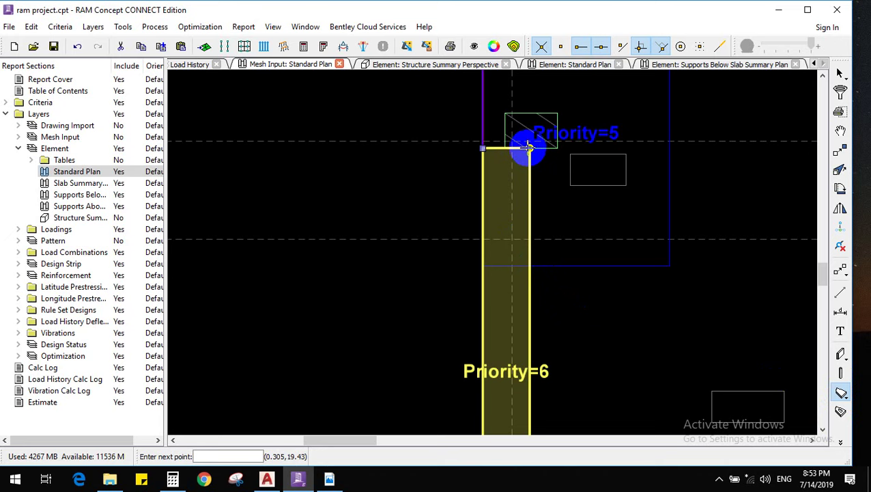
left_click(482, 148)
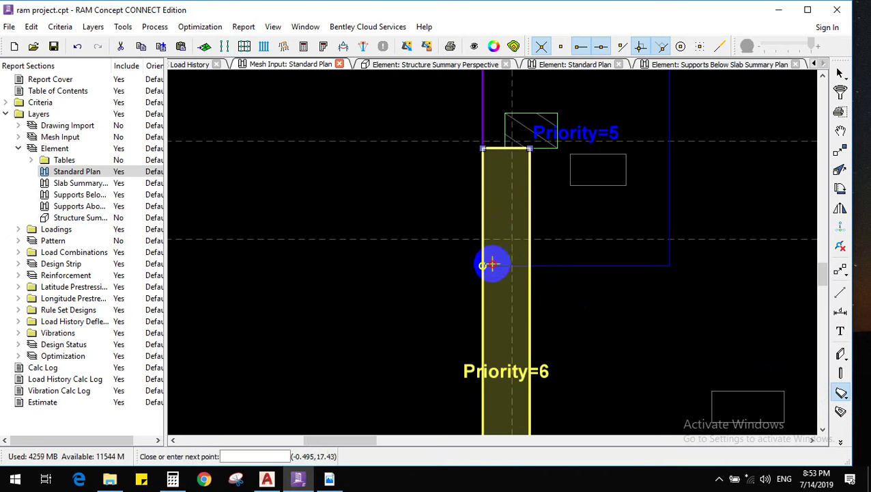
left_click(482, 265)
left_click(529, 265)
Set the priority of the slab area overlapping the drop panel below the grid D column to 10
right_click(585, 209)
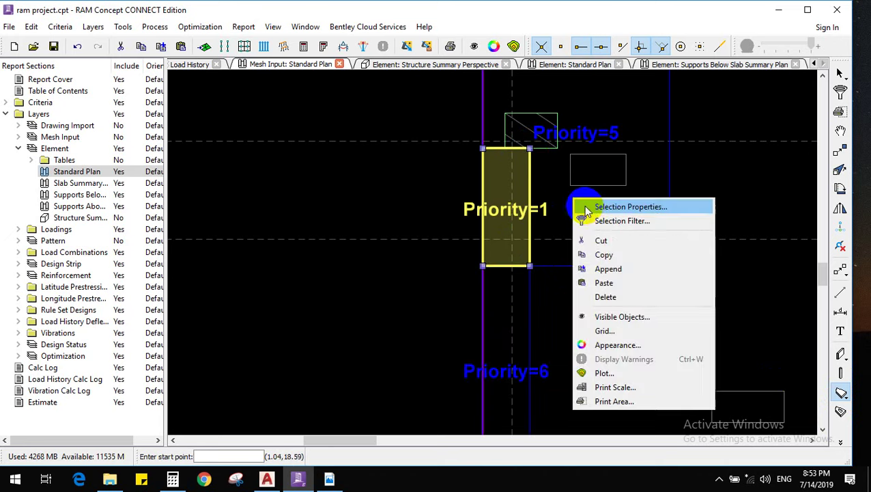
left_click(585, 209)
double_click(422, 231)
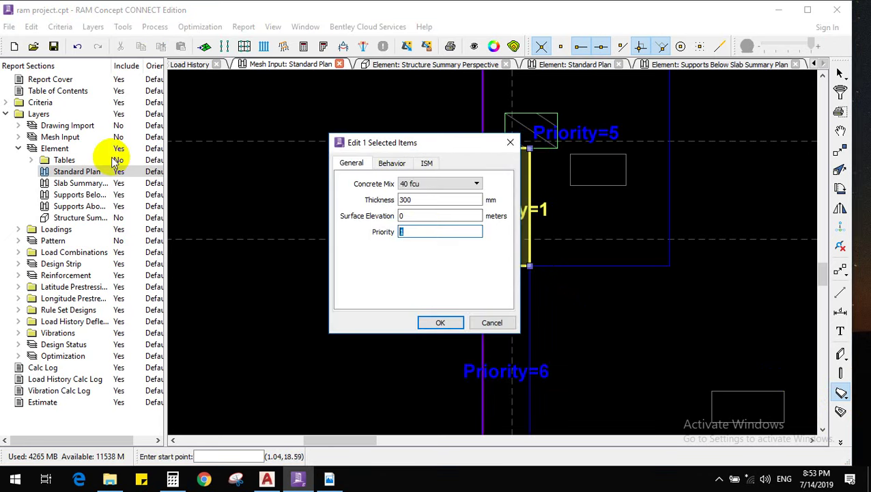
type("10")
left_click(437, 323)
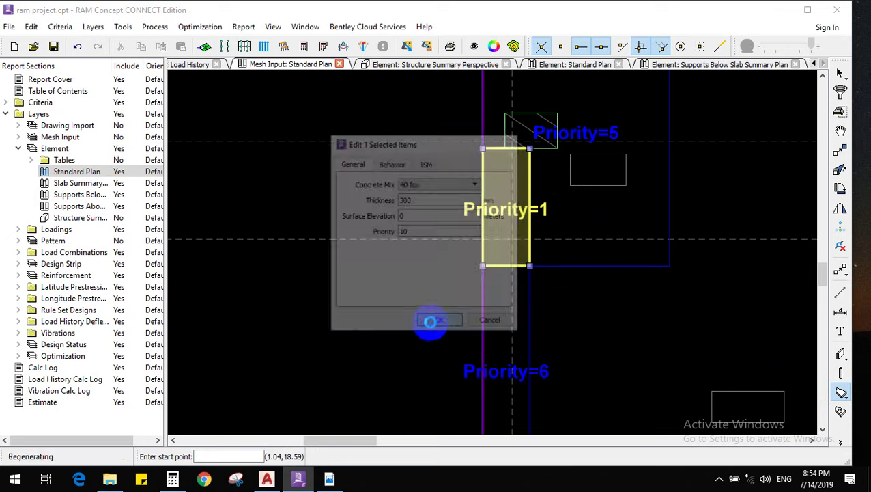
Change the slab behavior of the priority 6 edge strip between grids D and L to Custom
scroll(516, 317, "down", 2)
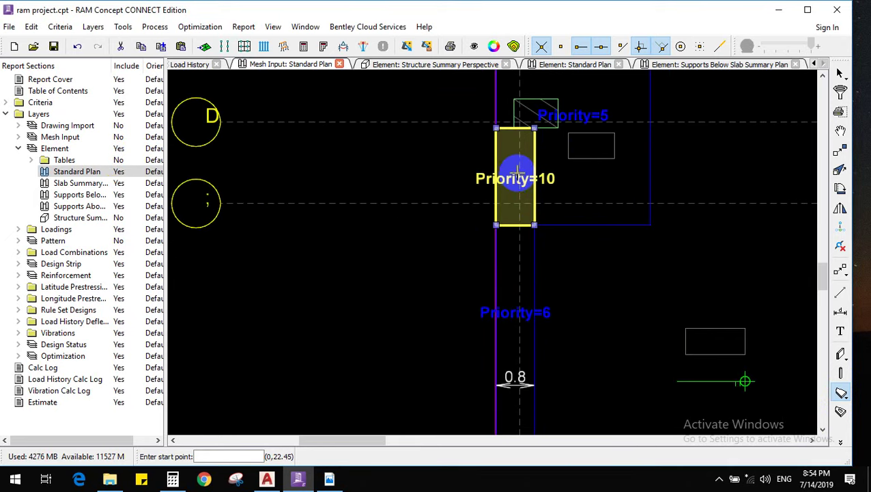
scroll(517, 181, "down", 1)
scroll(521, 284, "up", 1)
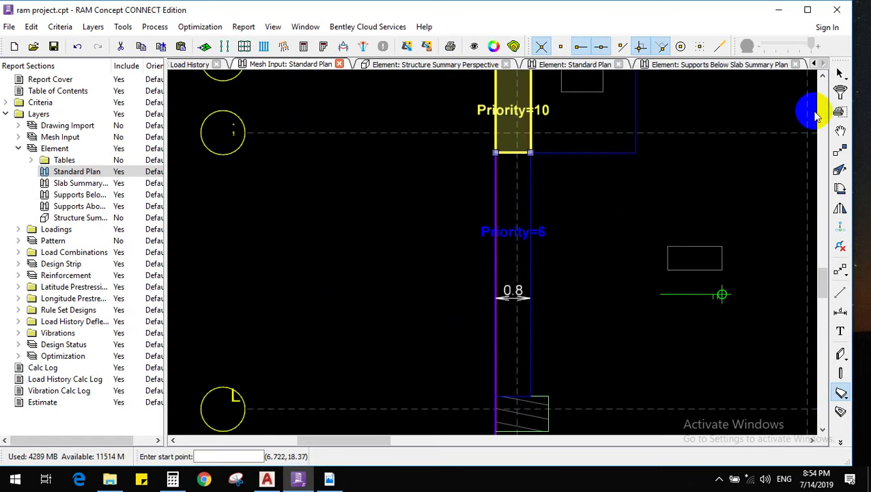
left_click(840, 73)
scroll(683, 222, "down", 1)
scroll(578, 218, "up", 1)
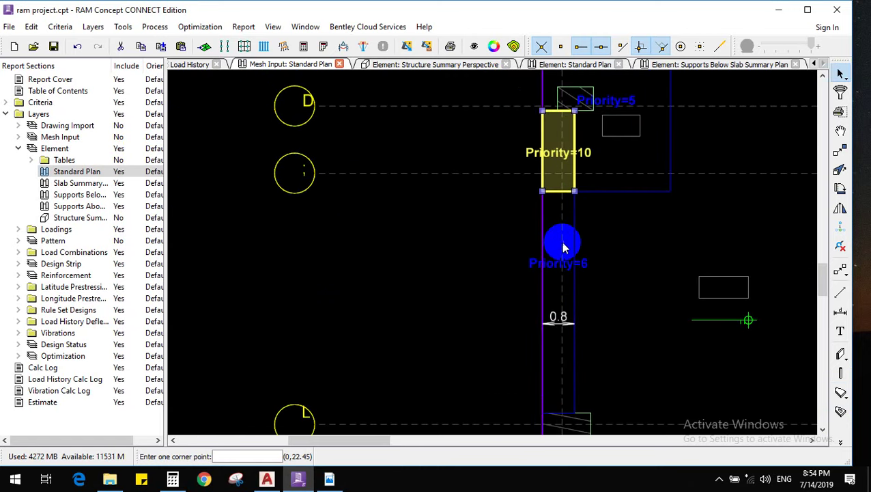
left_click(549, 246)
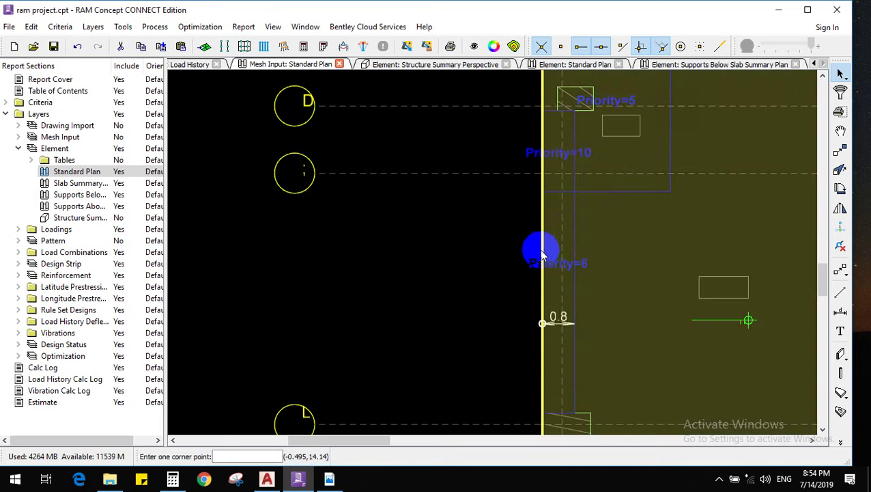
left_click(546, 238)
right_click(486, 214)
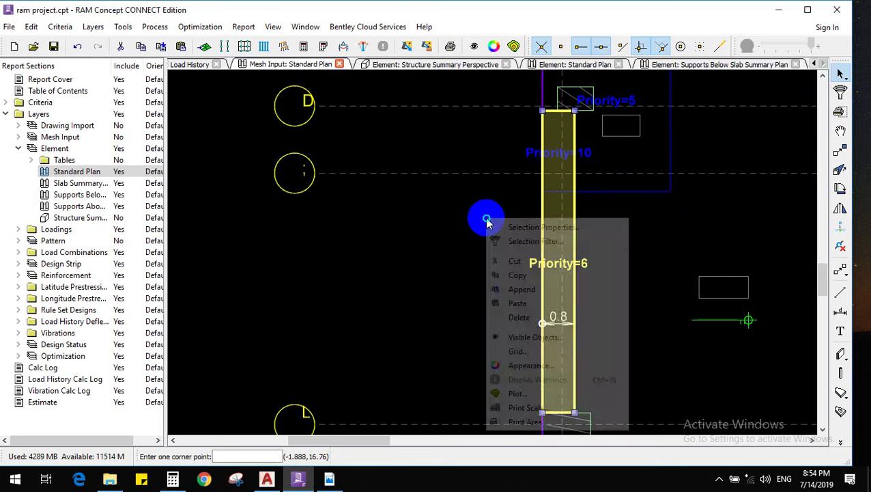
left_click(508, 225)
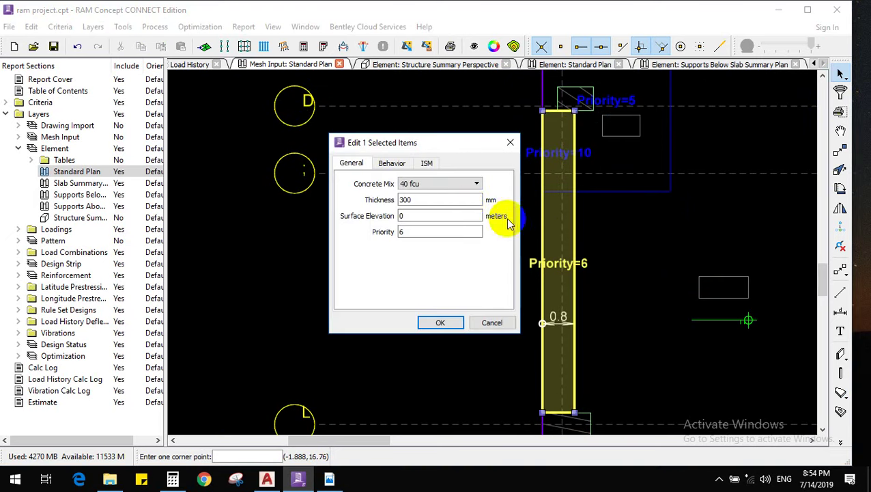
left_click(400, 168)
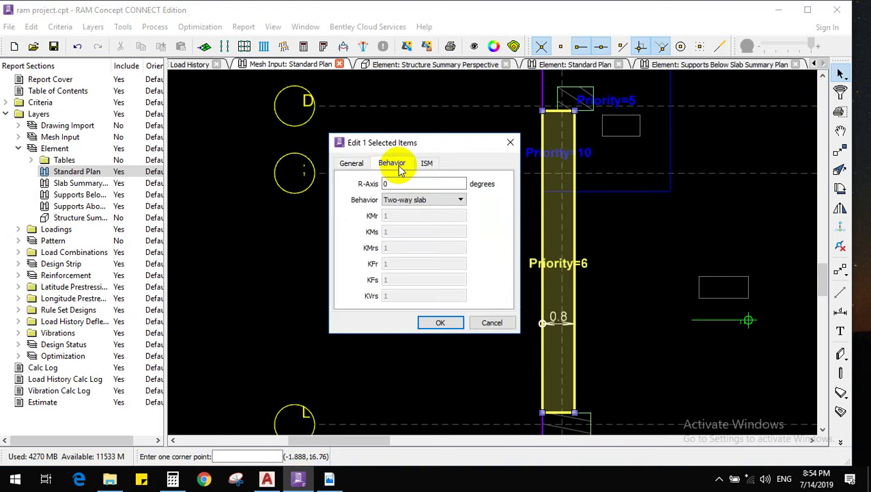
left_click(417, 198)
left_click(419, 202)
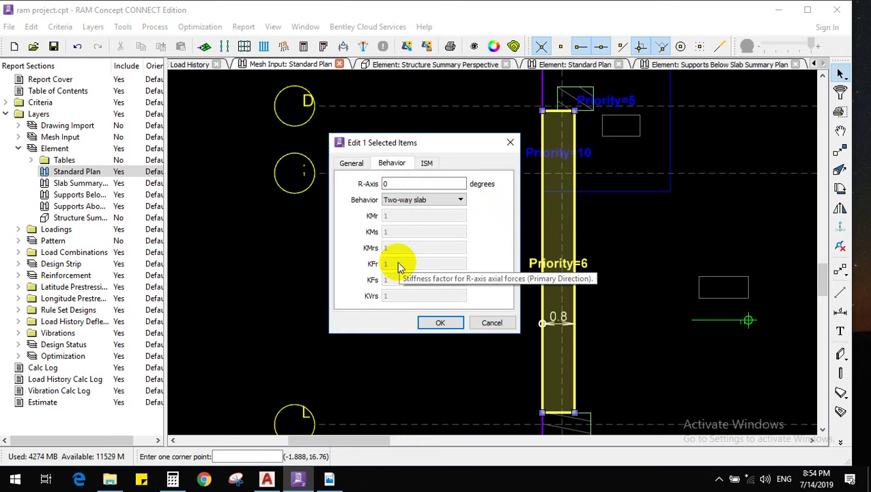
left_click(422, 201)
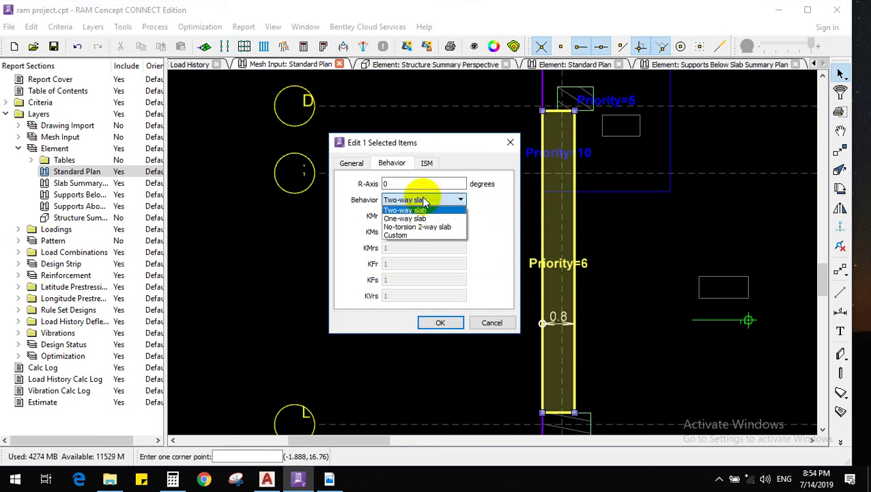
left_click(409, 234)
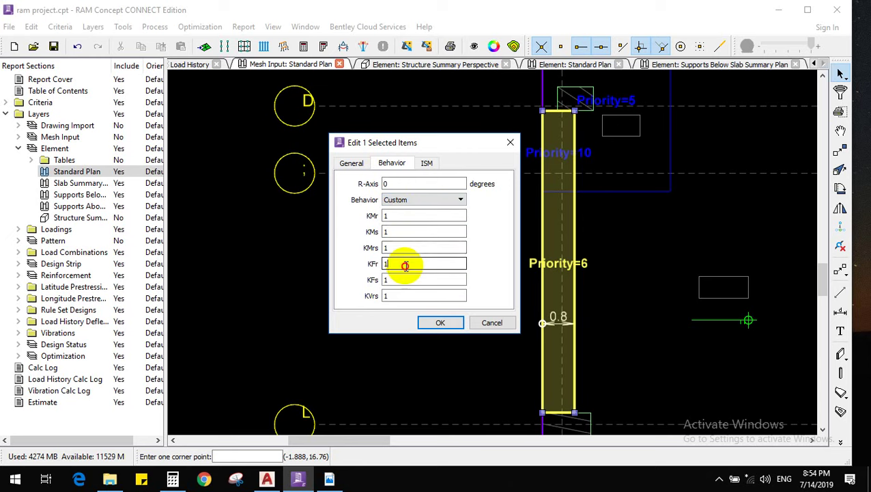
Set the edge strip's KFr axial stiffness factor to 0.001 and apply the properties
double_click(389, 278)
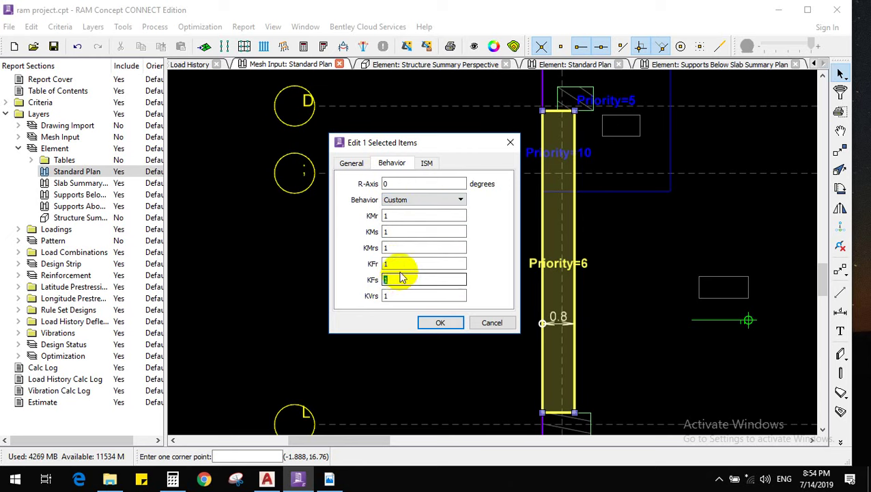
double_click(401, 266)
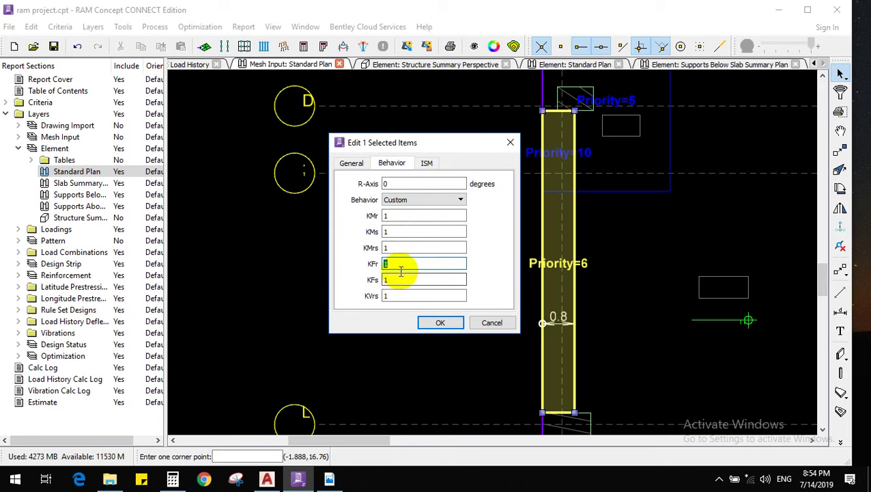
double_click(399, 279)
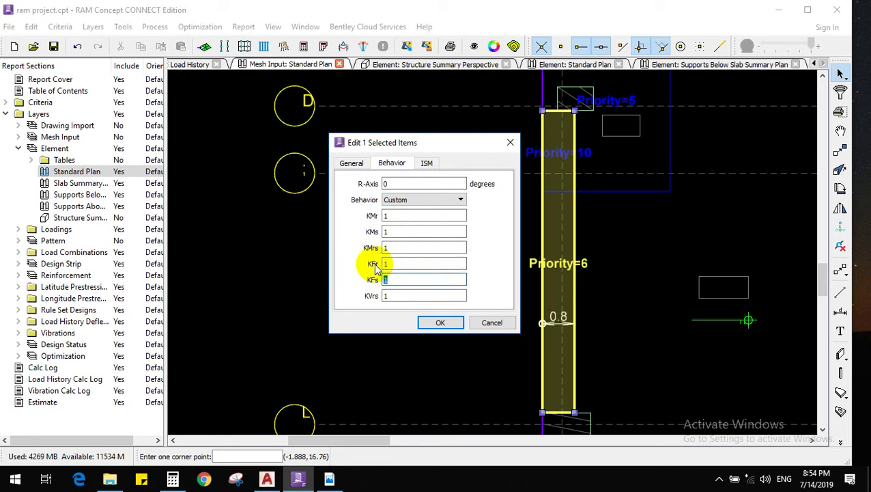
double_click(386, 265)
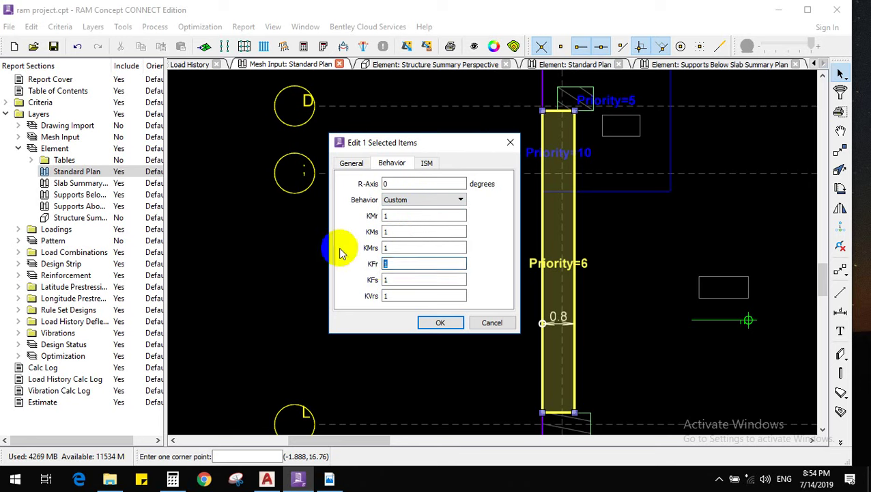
type(".001")
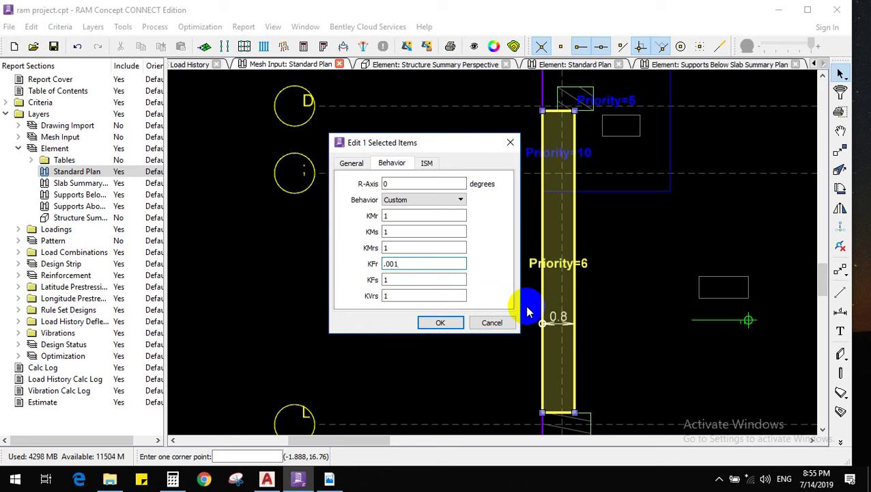
left_click(539, 342)
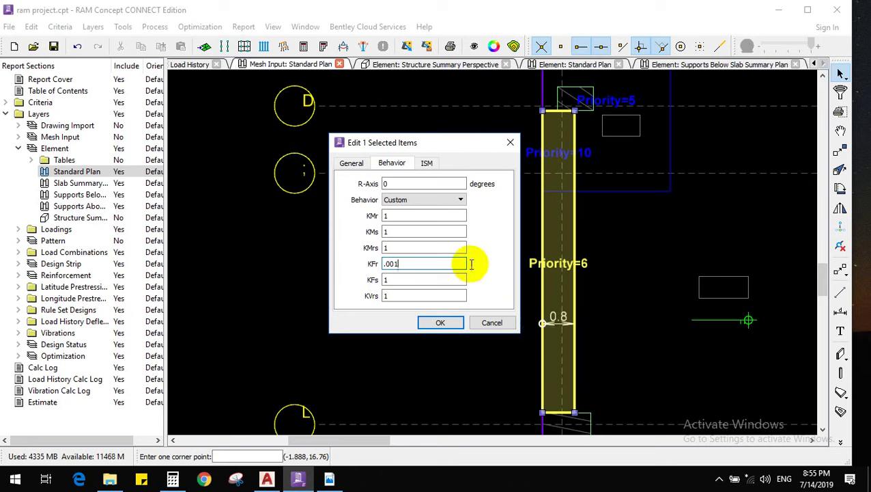
left_click(437, 324)
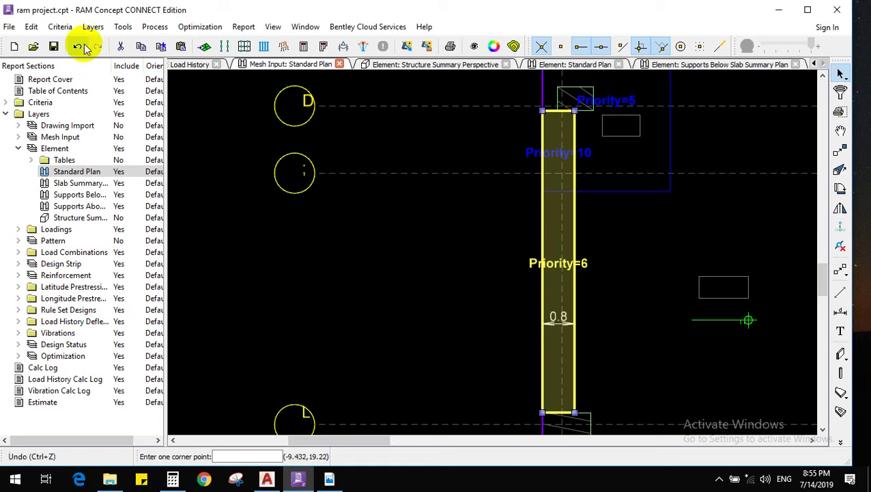
Open the standard reactions plan of the All Dead load combination and examine the R and S axes at an interior column
left_click(93, 27)
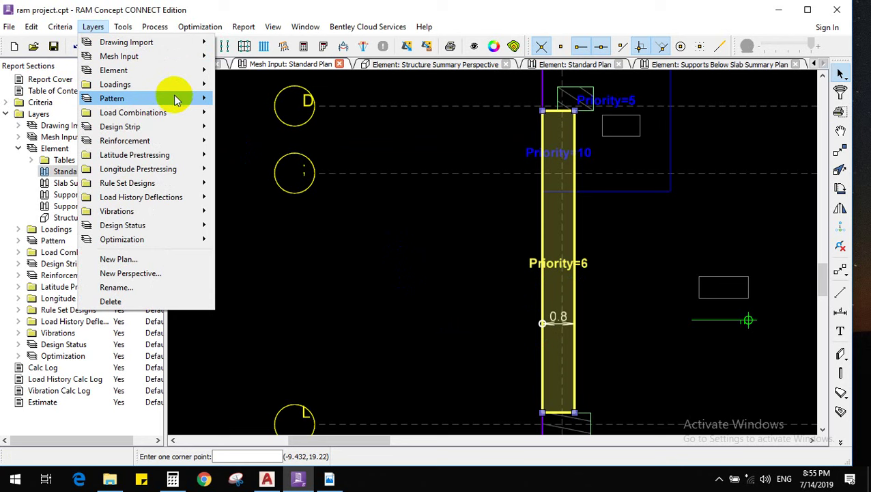
mouse_move(190, 117)
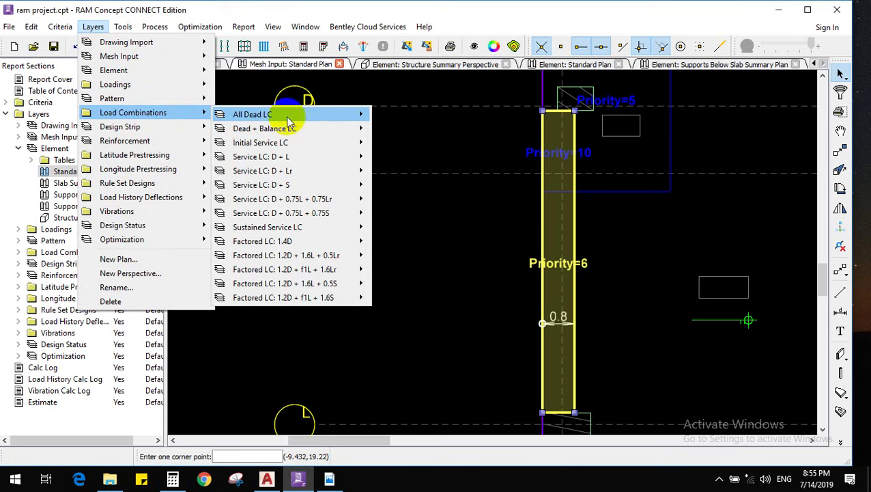
mouse_move(327, 119)
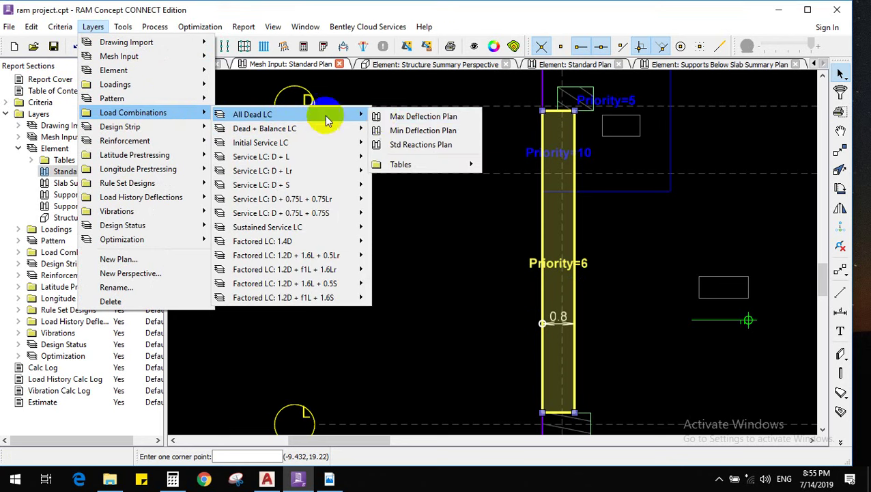
left_click(427, 144)
scroll(478, 239, "up", 6)
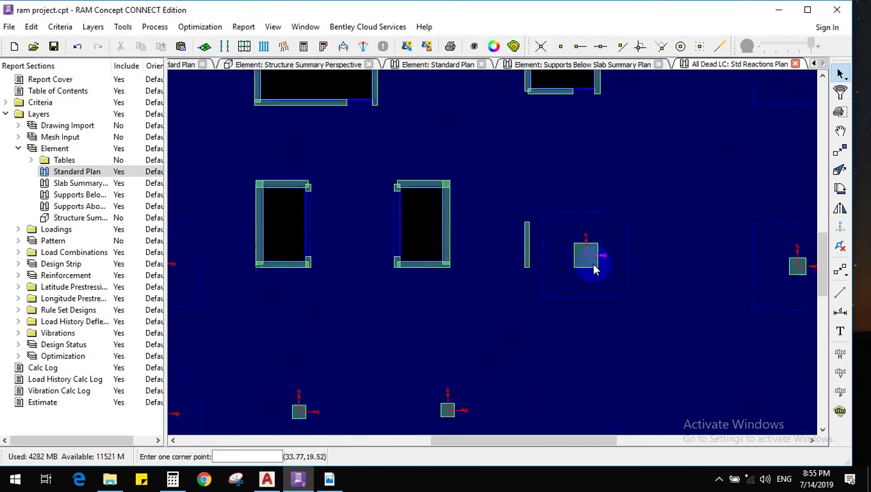
scroll(614, 229, "up", 2)
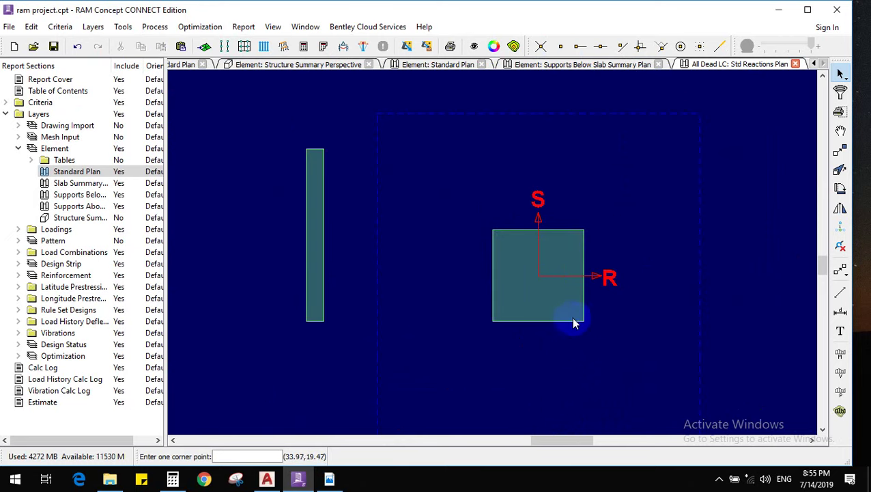
scroll(564, 284, "up", 2)
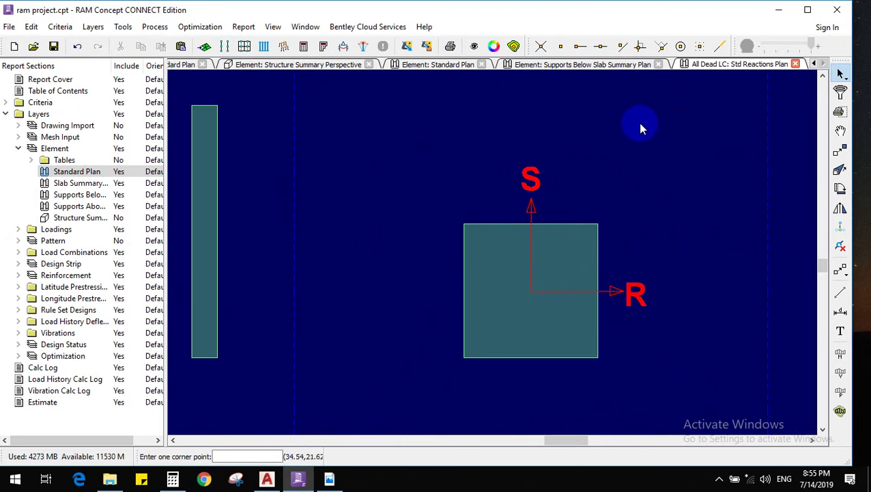
Return to the mesh input standard plan and review the edge strip's behavior stiffness factors
left_click(180, 64)
right_click(556, 224)
left_click(582, 244)
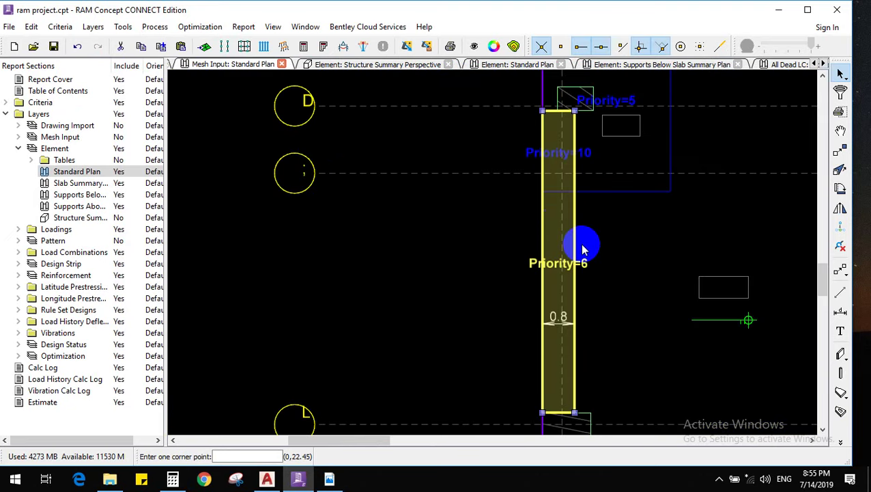
left_click(391, 163)
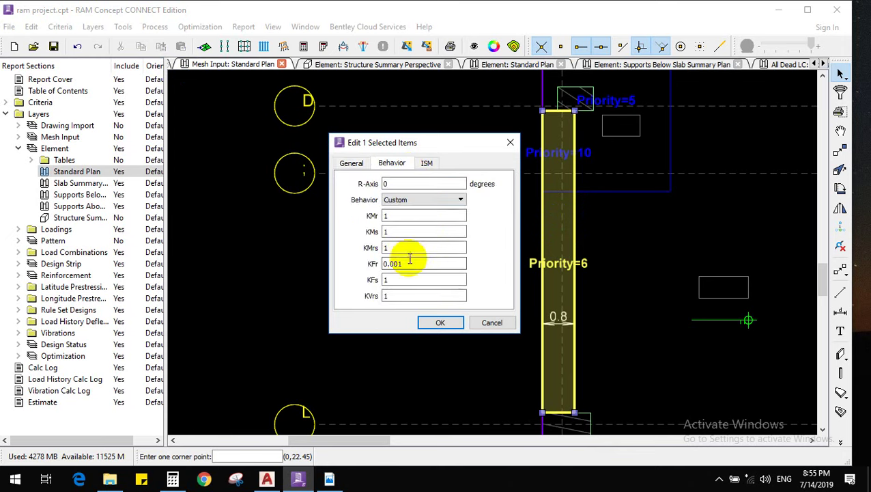
left_click(440, 323)
Set the thickness of the priority 10 slab area at the drop panel to 400 mm
scroll(539, 160, "up", 2)
left_click(544, 152)
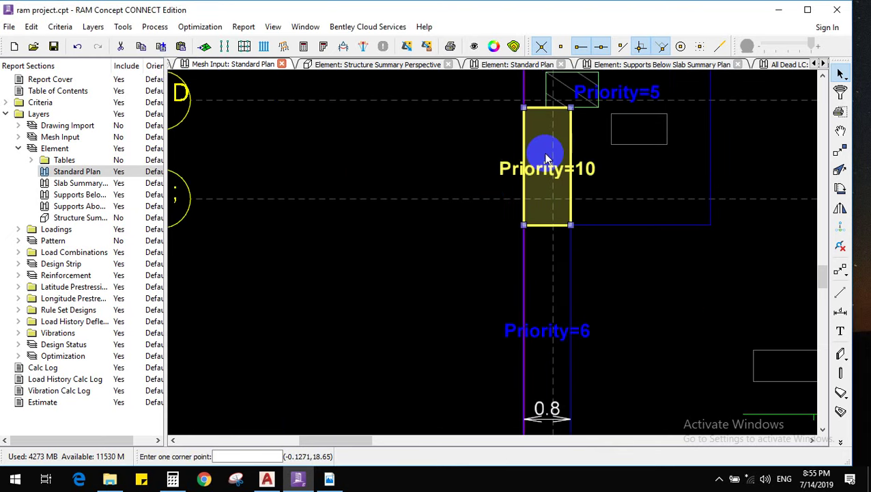
right_click(493, 143)
left_click(543, 153)
double_click(418, 200)
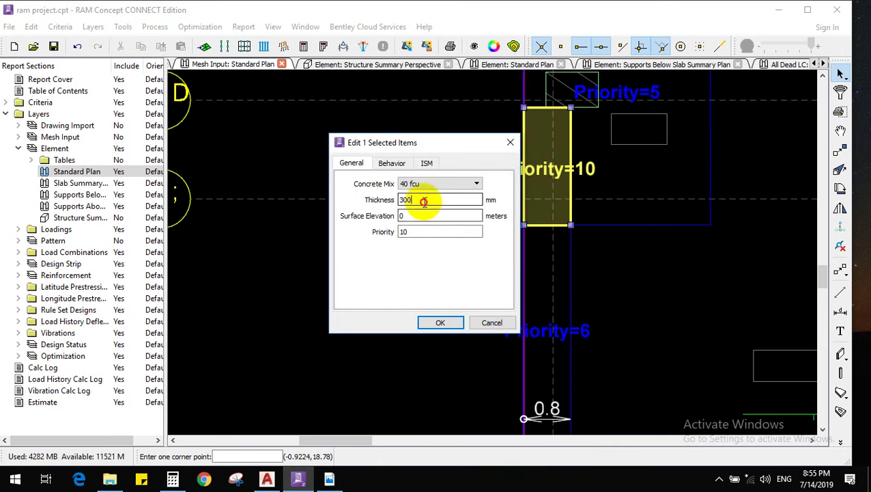
type("4")
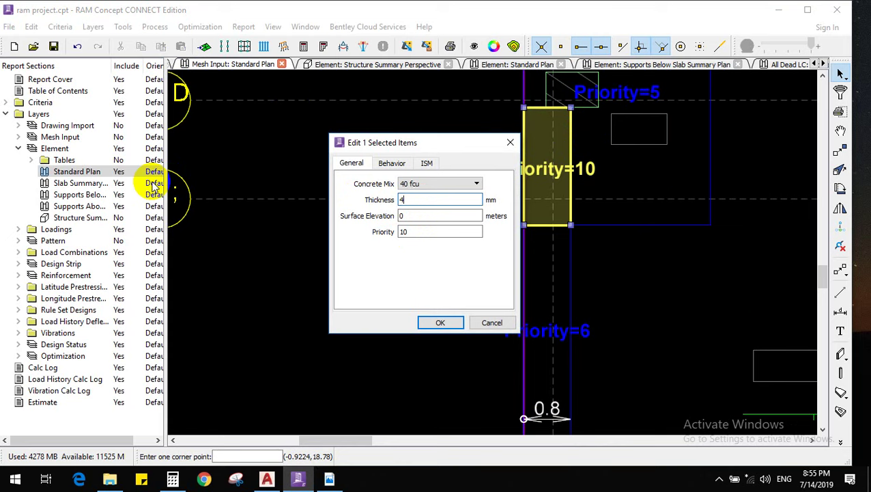
type("00")
Give the priority 10 slab area Custom behavior with a KFr factor of 0.001, apply it and clear the selection
left_click(391, 163)
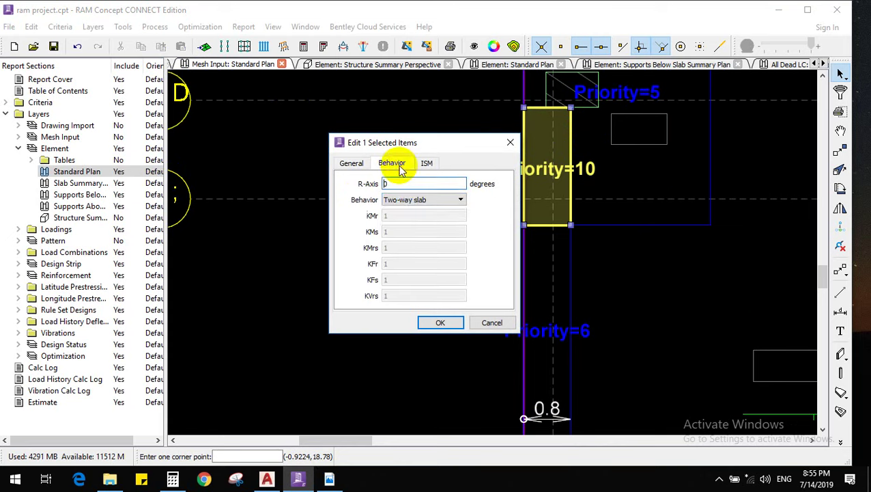
left_click(419, 201)
left_click(415, 236)
double_click(415, 265)
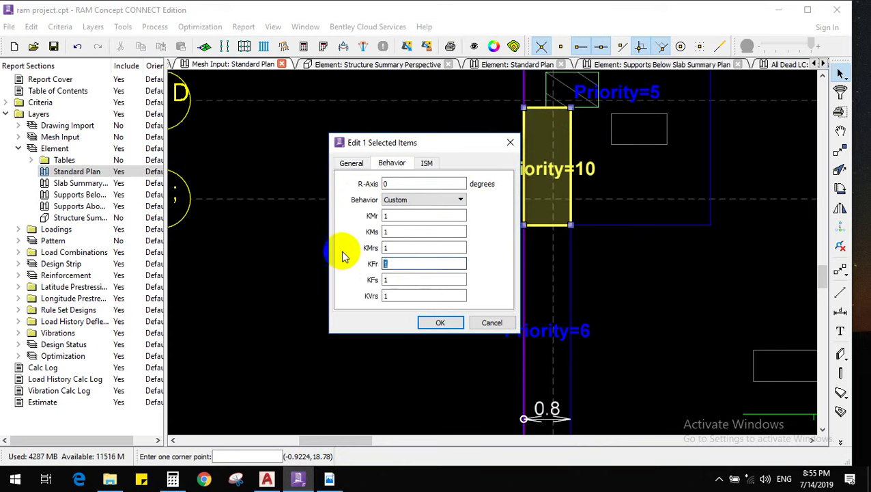
type(".001")
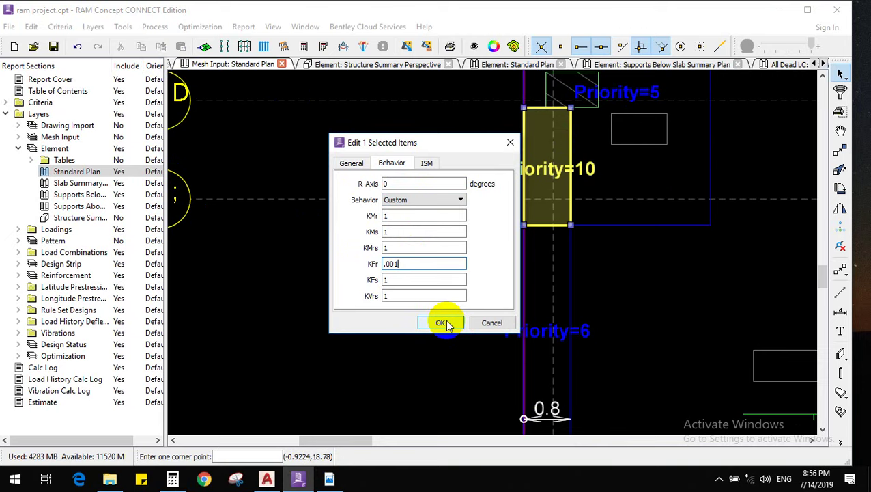
left_click(441, 322)
scroll(483, 248, "down", 2)
scroll(482, 248, "down", 1)
left_click(455, 292)
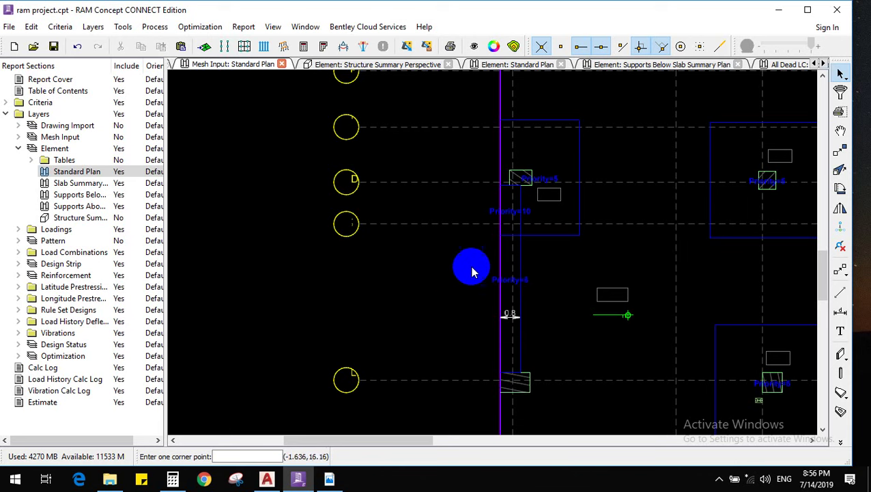
Look over the whole floor plan in the mesh input, including the edge strip, drop panels, stair cores and shaft openings
scroll(420, 286, "down", 2)
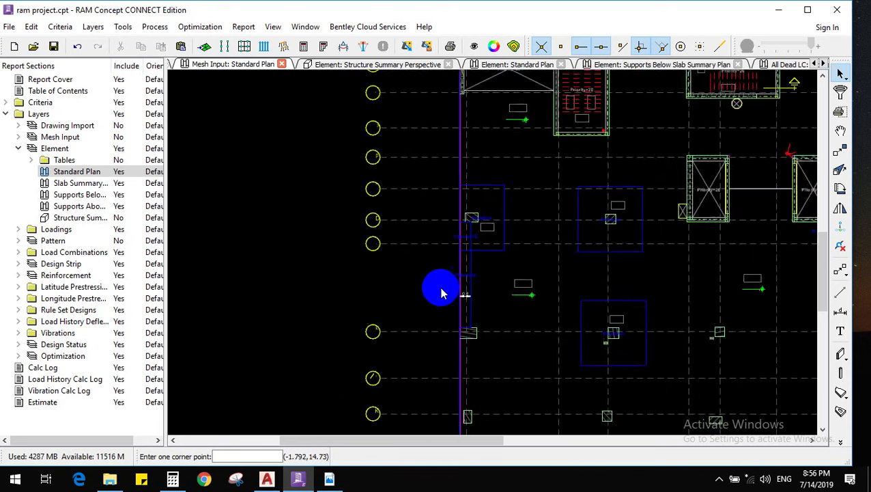
scroll(459, 256, "down", 1)
scroll(464, 266, "down", 1)
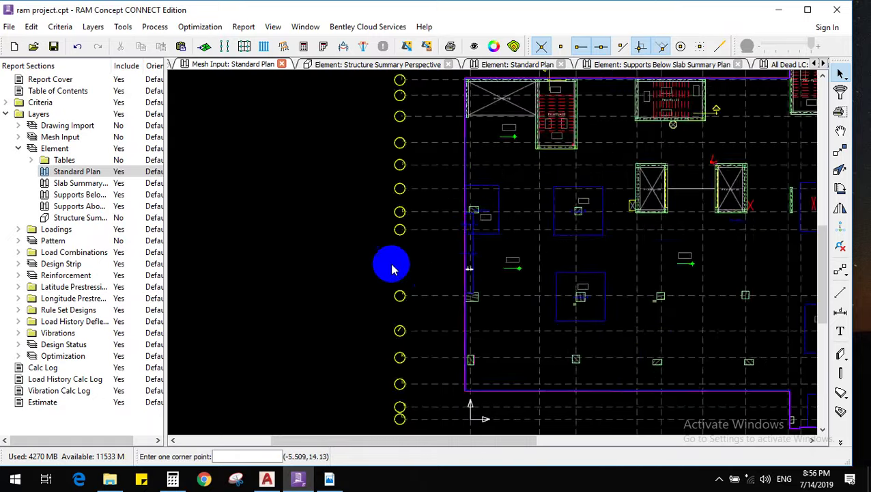
scroll(326, 243, "down", 1)
scroll(456, 255, "up", 2)
scroll(451, 257, "down", 2)
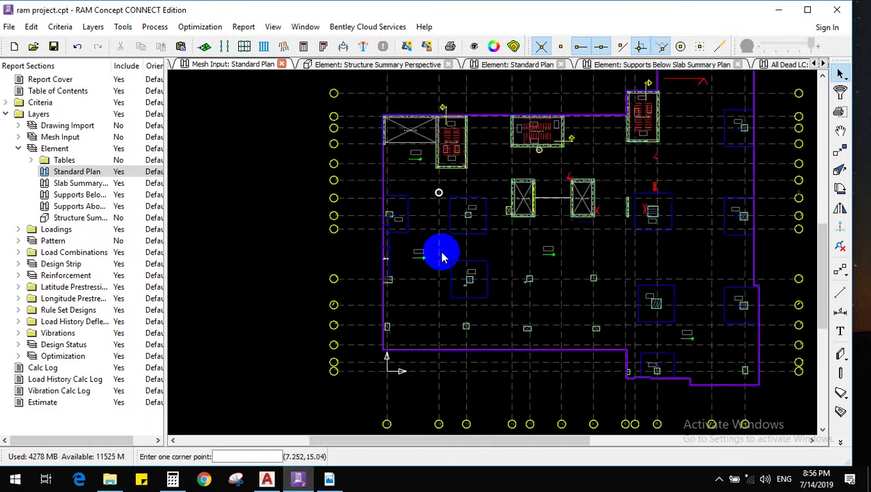
scroll(544, 148, "up", 1)
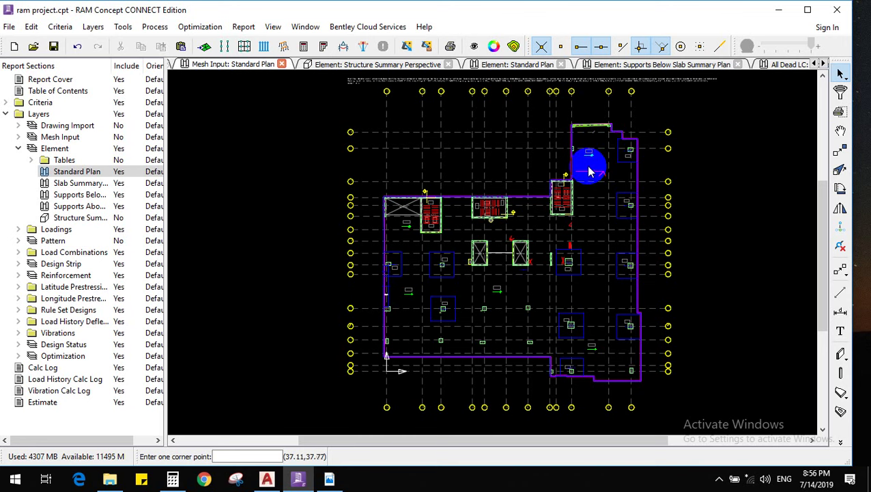
left_click(560, 190)
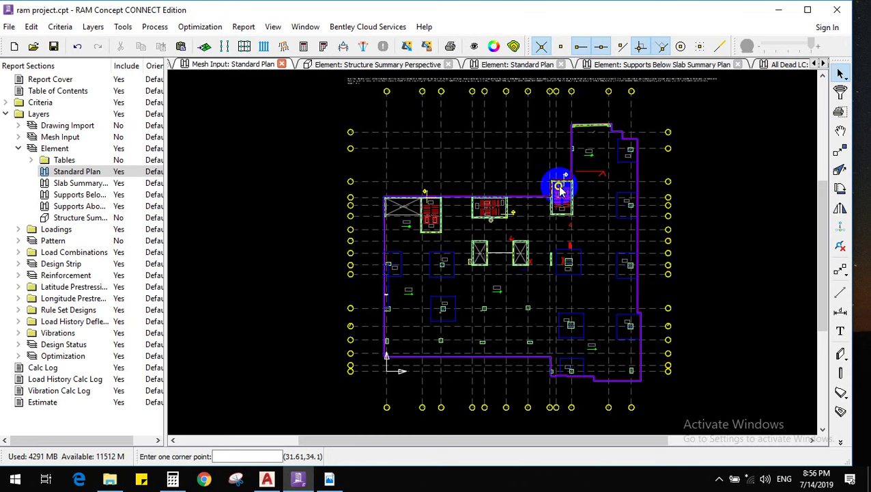
scroll(471, 235, "up", 3)
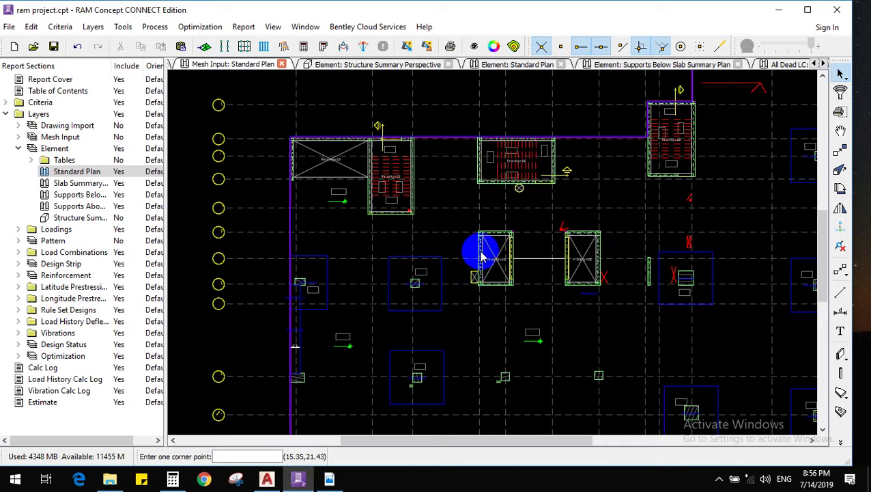
scroll(451, 232, "down", 2)
scroll(418, 171, "up", 1)
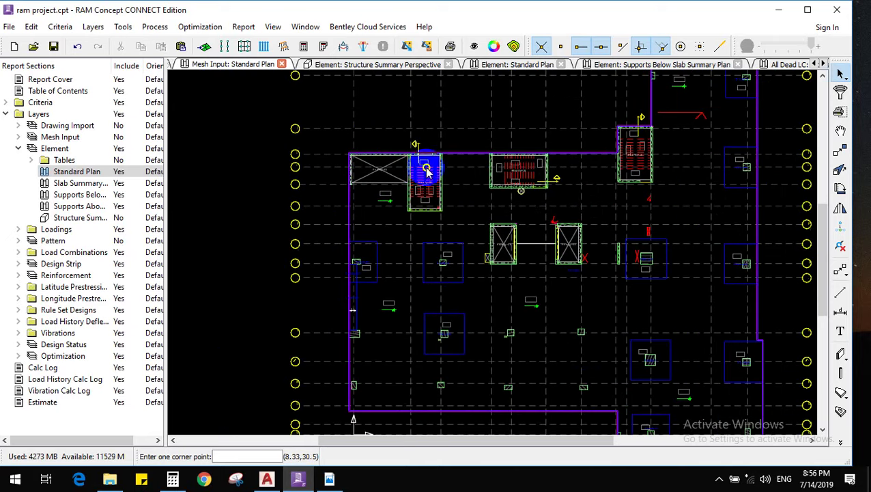
Generate the slab mesh with an element size of 1.5 m
left_click(205, 49)
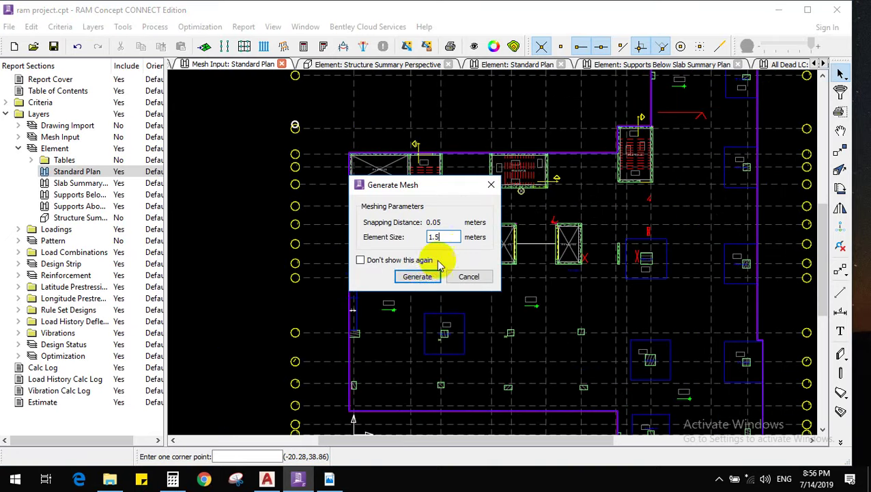
left_click(418, 277)
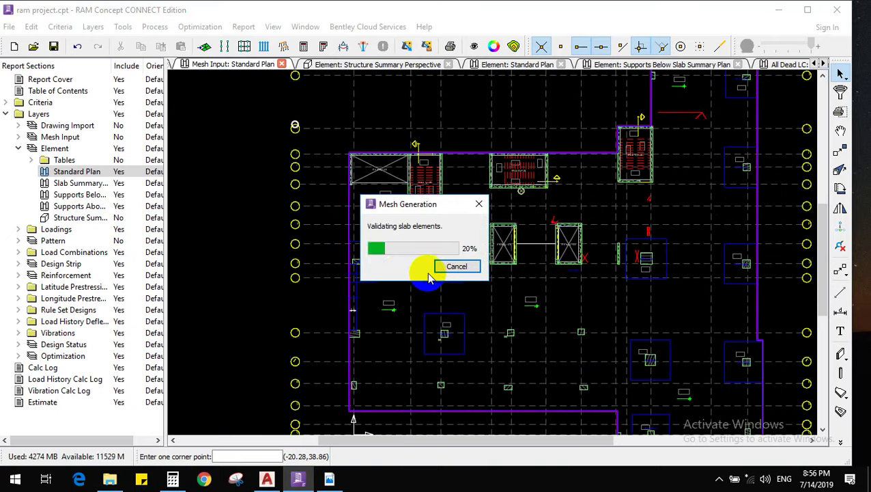
scroll(455, 258, "down", 3)
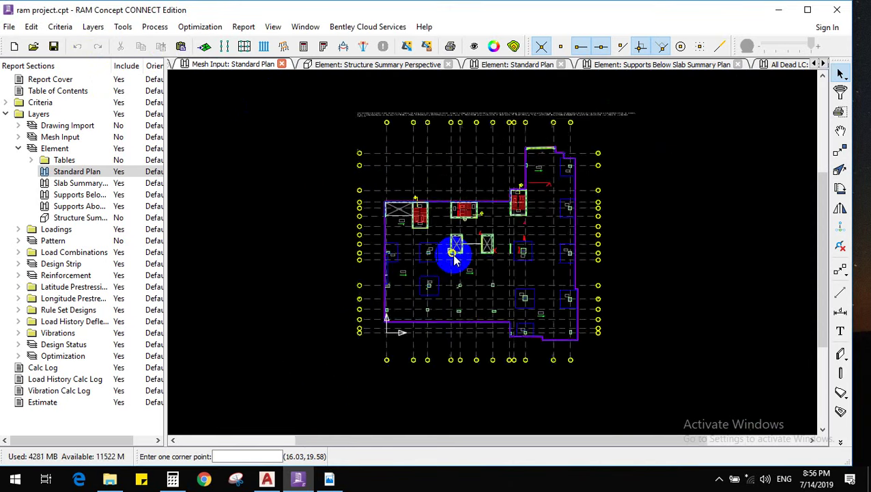
scroll(456, 258, "up", 3)
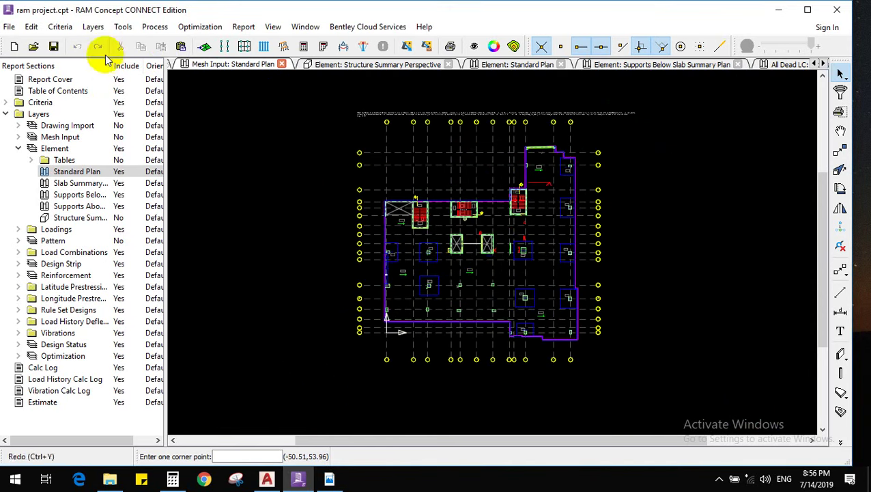
Open the point loads plan of the Other Dead Loading layer
left_click(93, 28)
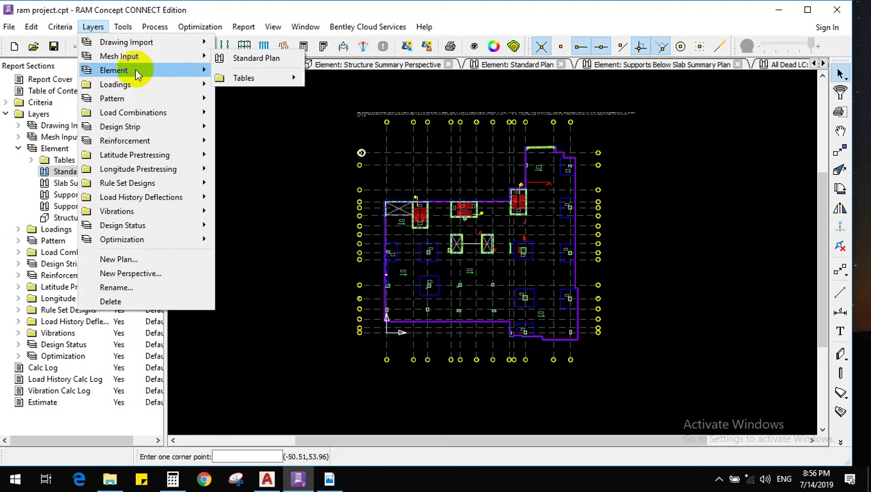
mouse_move(145, 85)
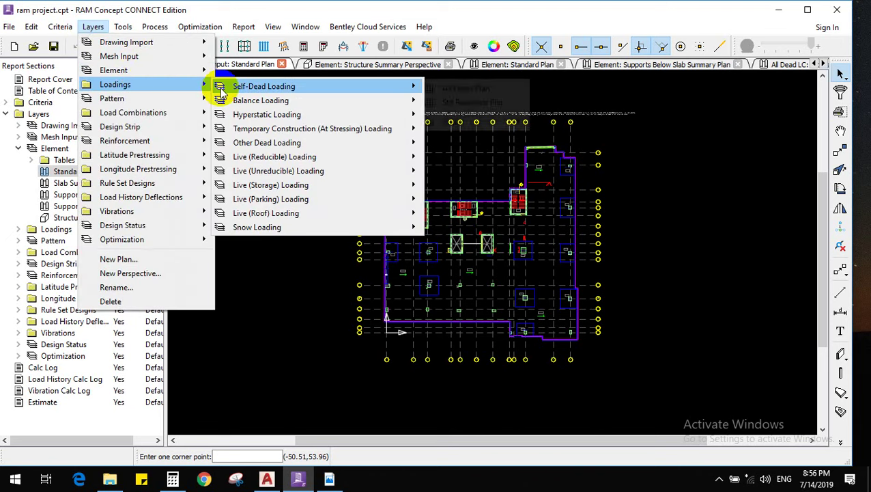
mouse_move(221, 92)
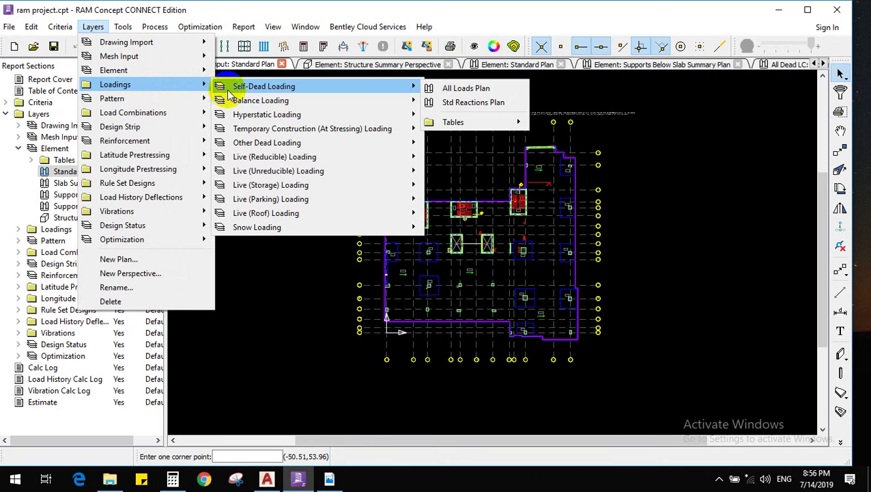
mouse_move(335, 140)
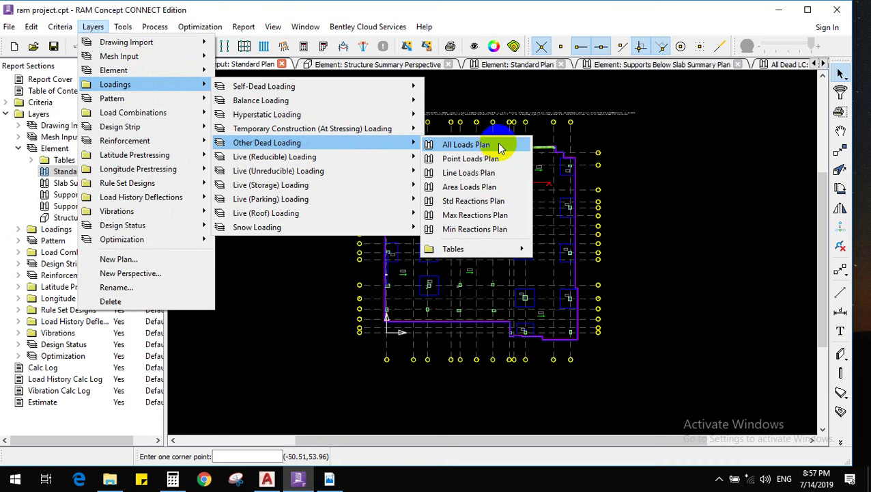
left_click(553, 161)
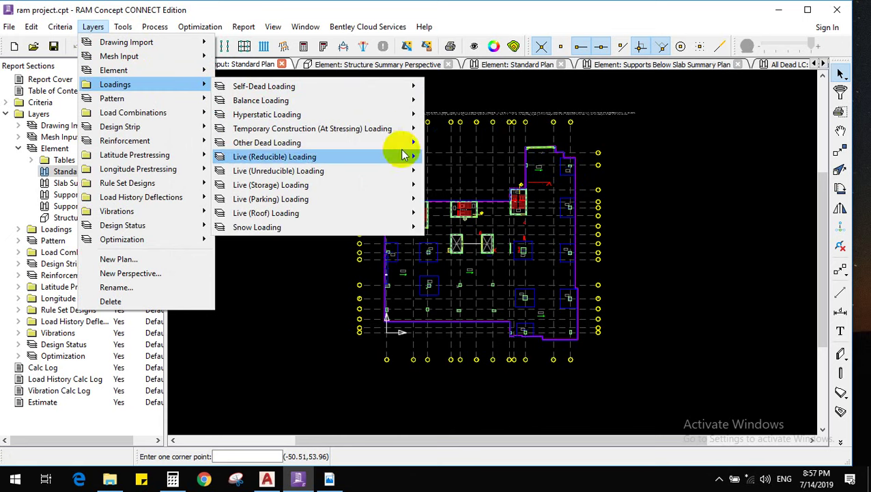
mouse_move(411, 142)
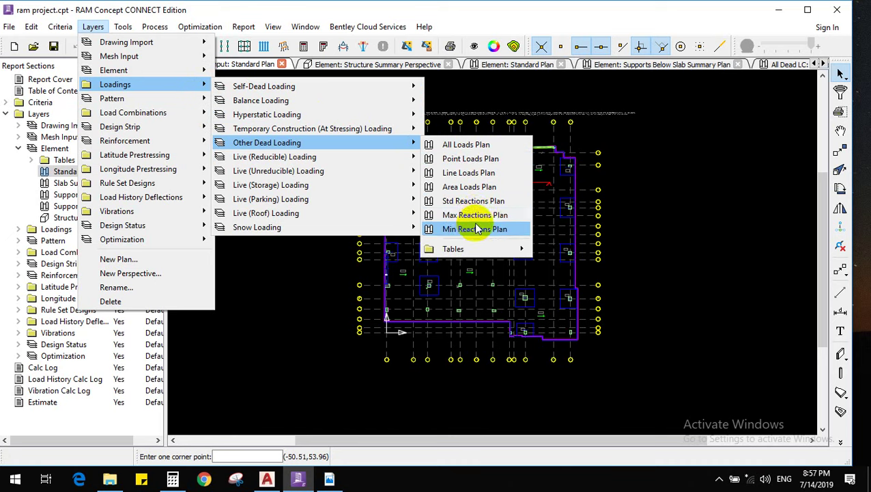
left_click(494, 162)
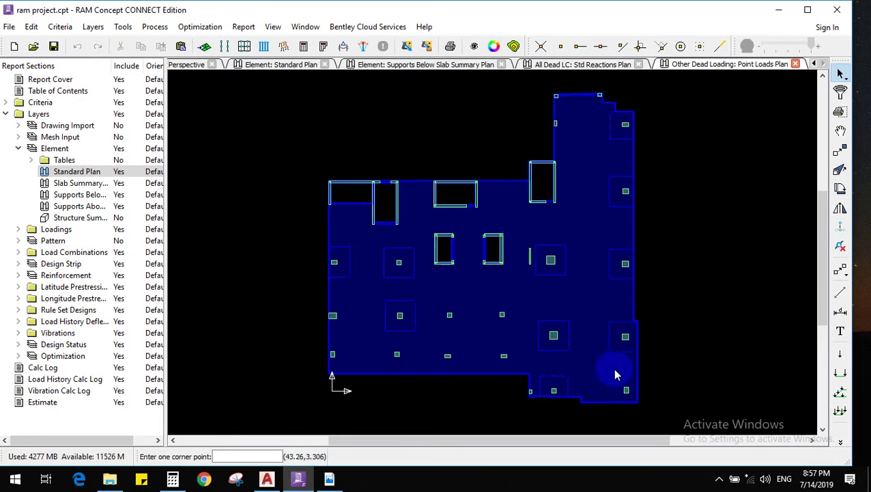
Place a point load on the eastern edge column just below the slab-edge step and set its Fz to 20 kN
left_click(840, 353)
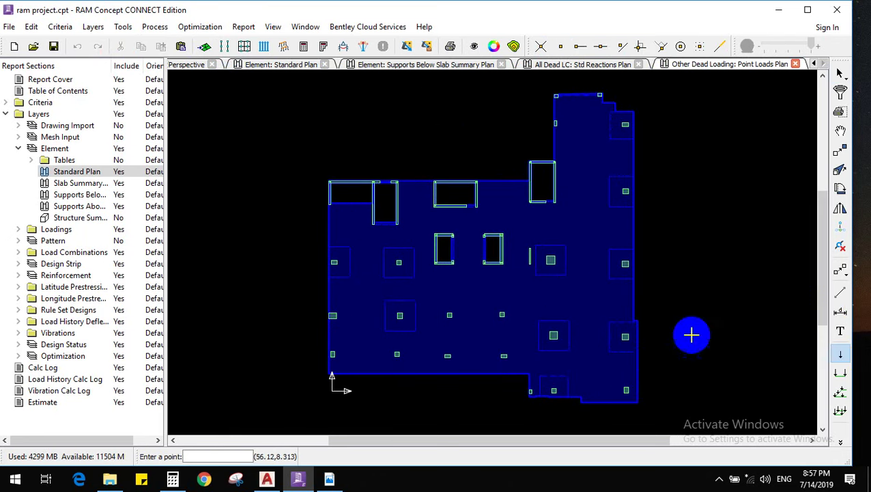
left_click(626, 336)
scroll(632, 342, "up", 5)
right_click(635, 284)
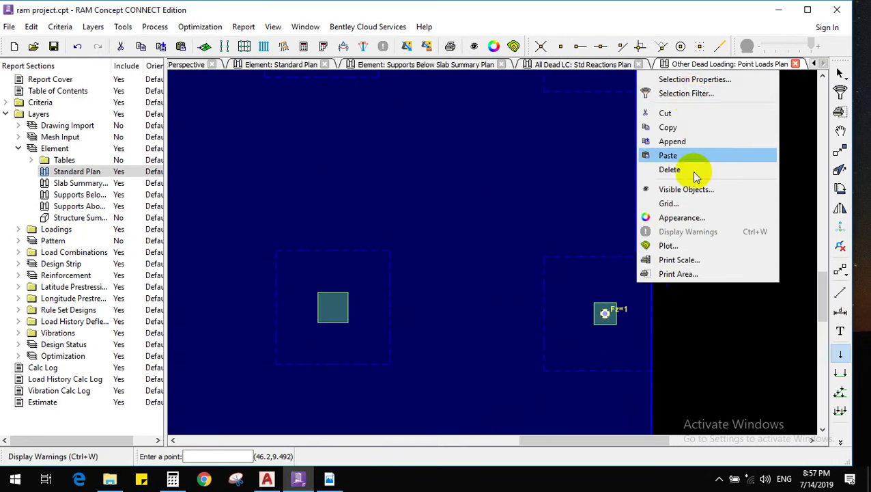
left_click(689, 79)
double_click(443, 246)
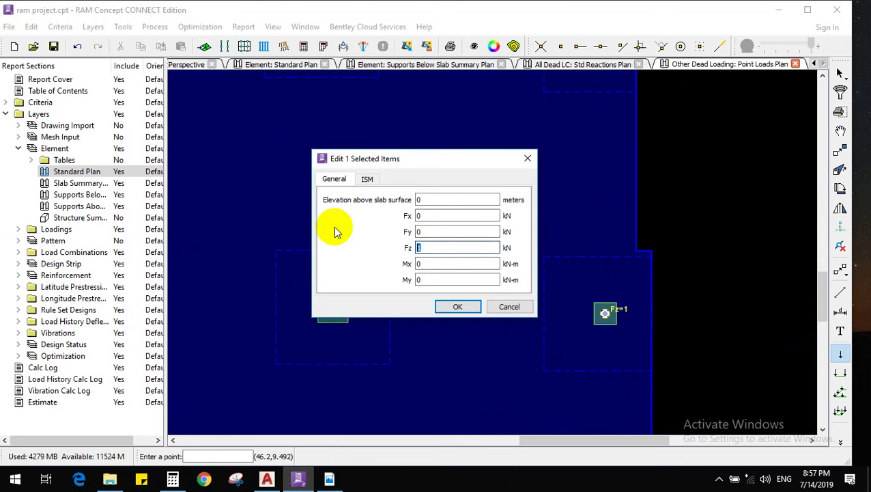
type("20")
left_click(458, 306)
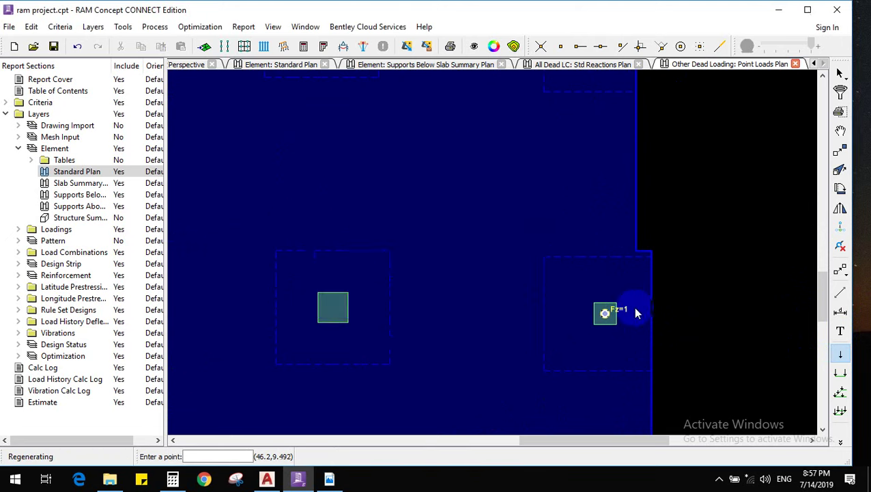
scroll(621, 312, "down", 3)
scroll(621, 312, "up", 3)
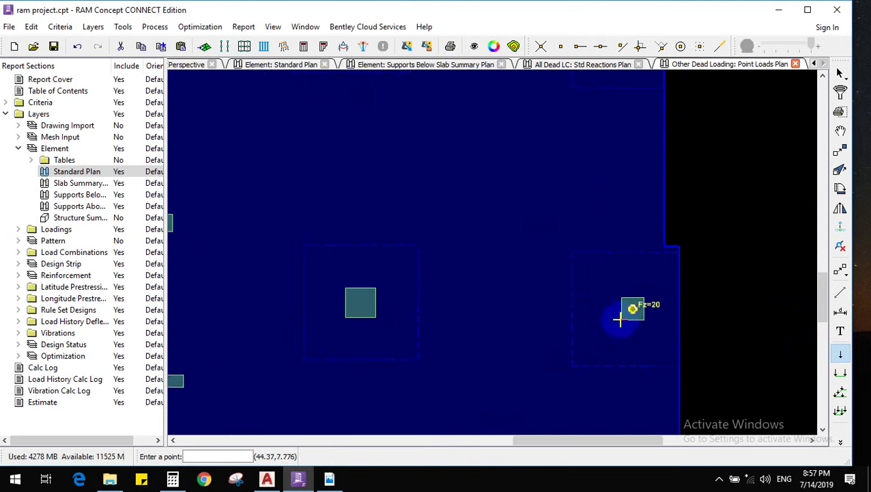
Open the all loads plan of Other Dead Loading and delete the point load at the eastern edge column
left_click(93, 27)
mouse_move(181, 84)
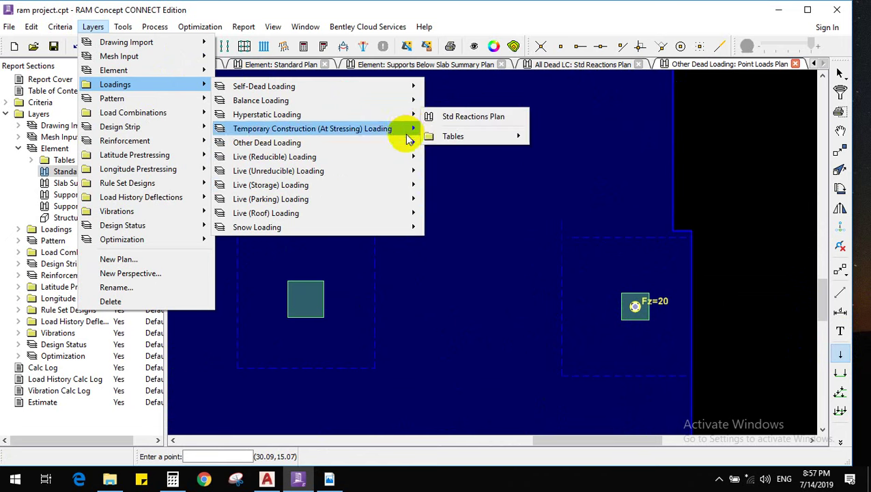
left_click(444, 145)
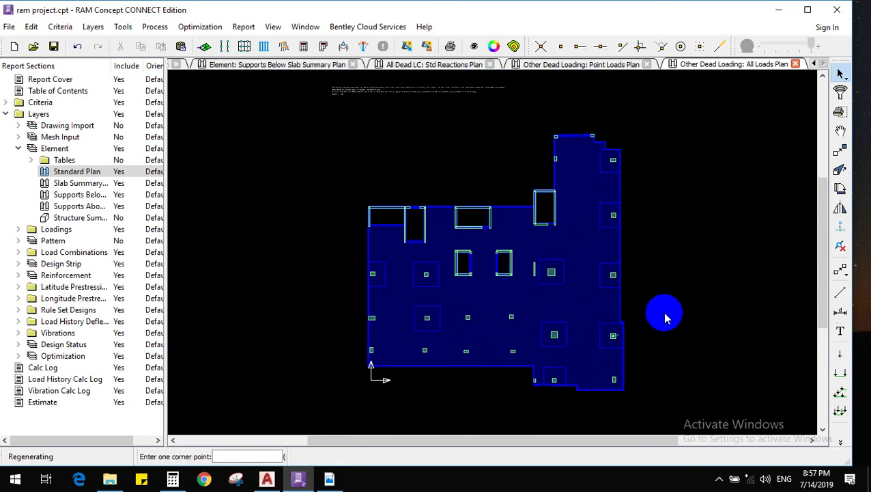
scroll(613, 368, "up", 5)
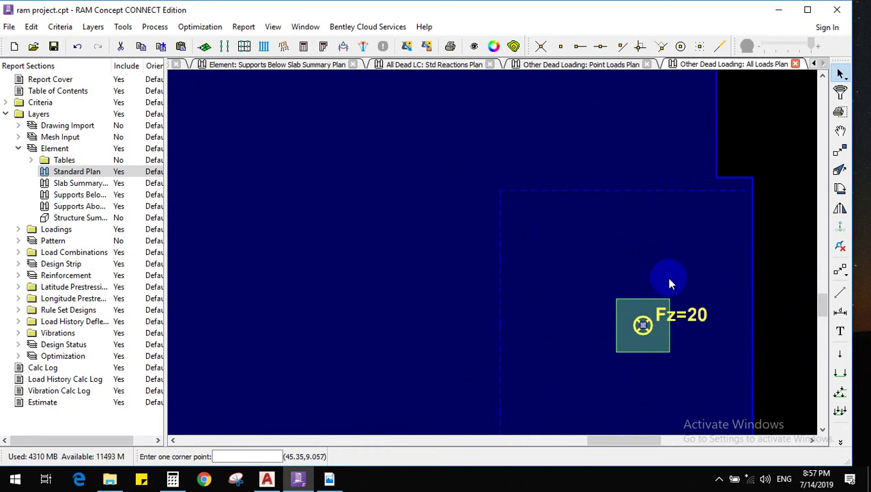
key("Delete")
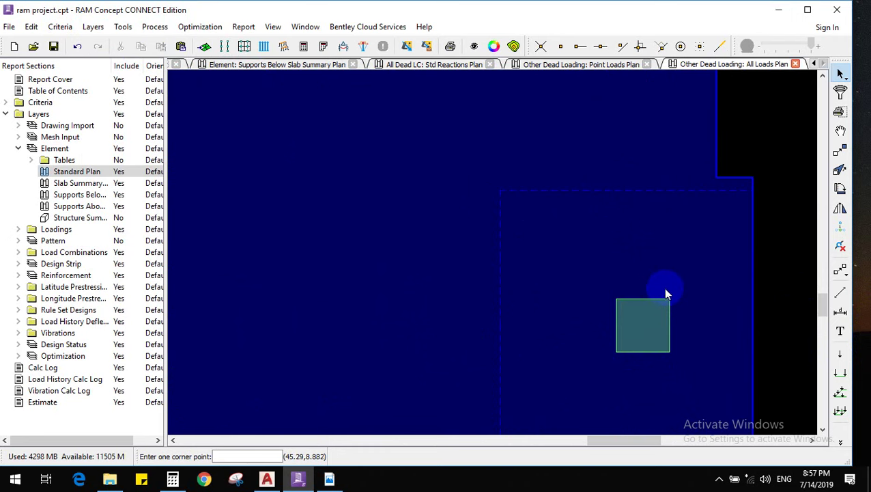
scroll(668, 293, "down", 5)
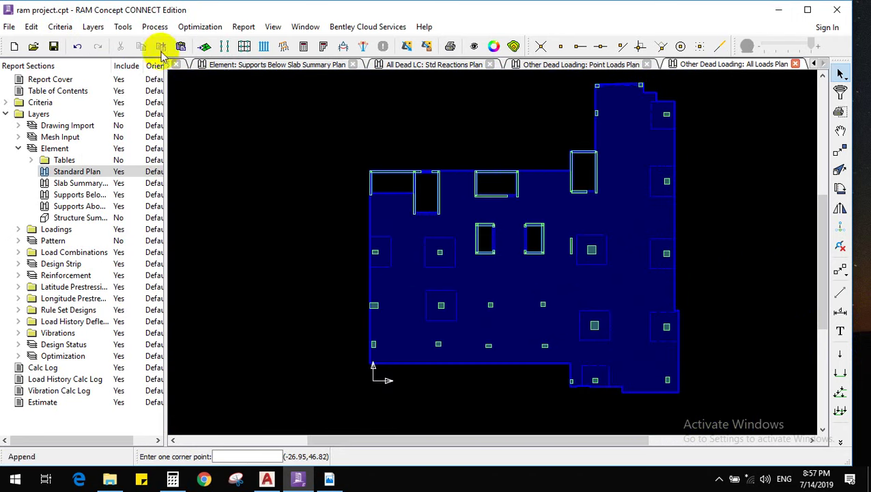
Open the line loads plan of the Other Dead Loading layer
left_click(91, 27)
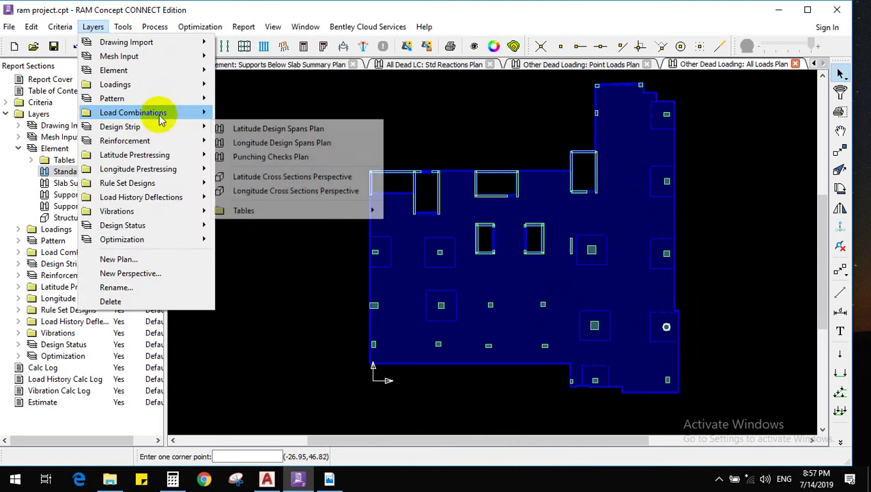
mouse_move(191, 89)
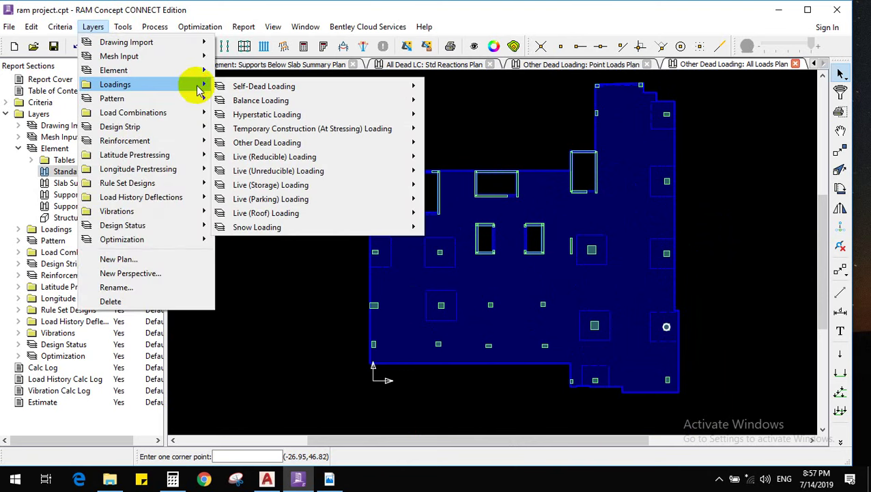
mouse_move(413, 147)
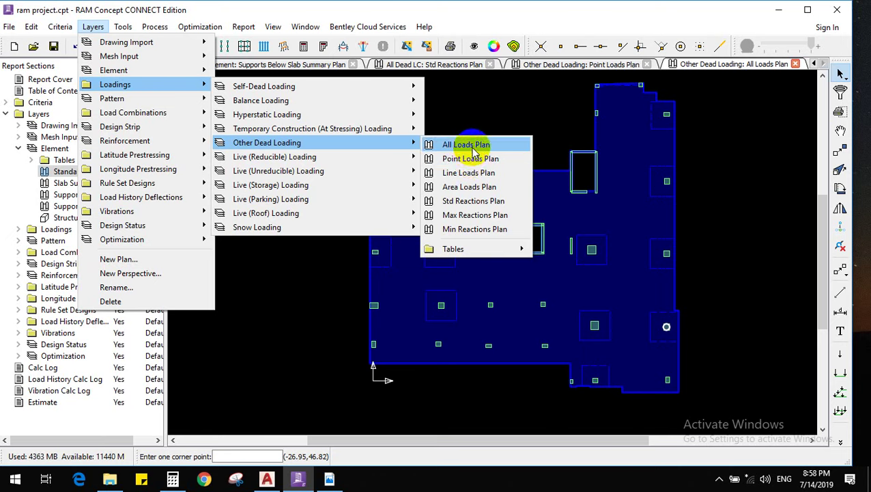
left_click(482, 198)
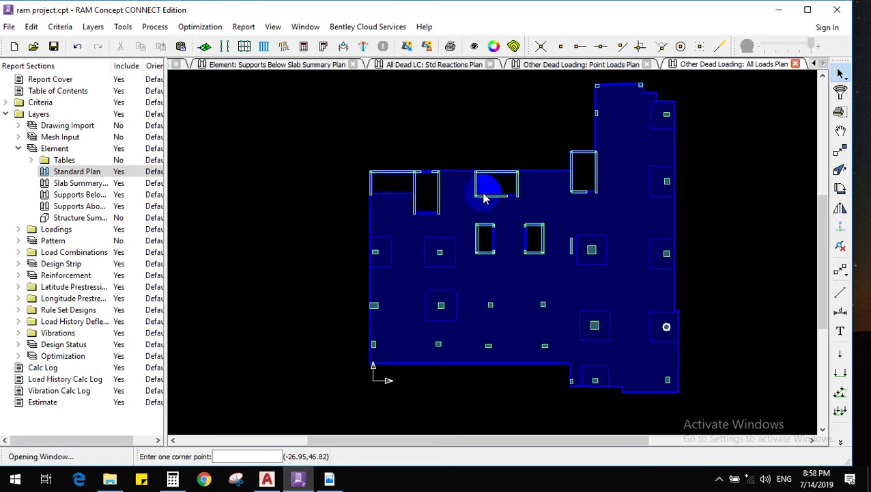
Examine which Other Dead Loading objects and labels are set to show in the line loads plan
left_click(476, 50)
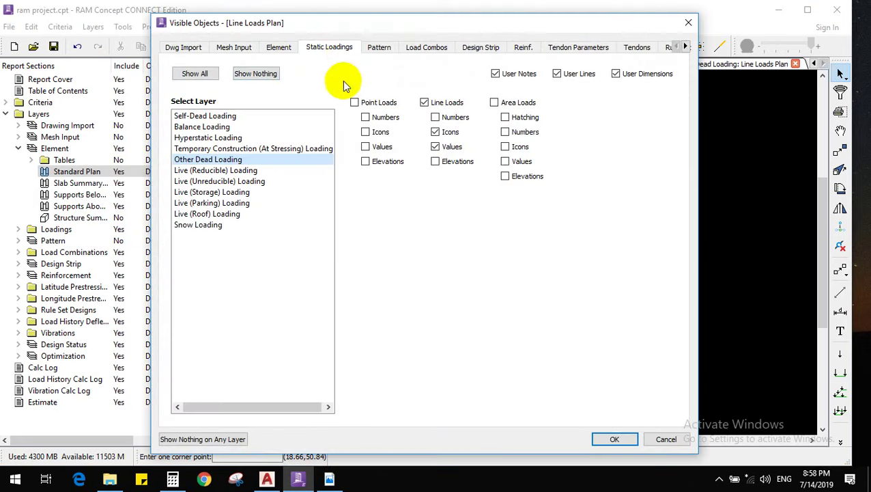
left_click(340, 54)
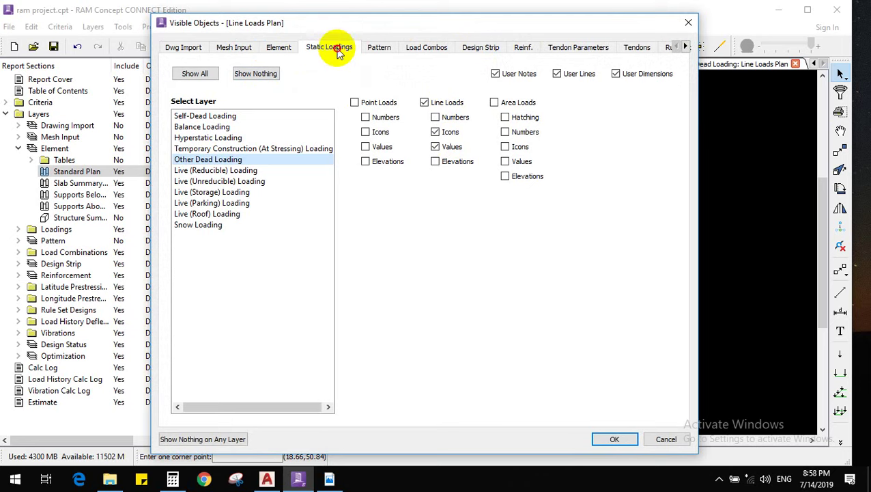
left_click(207, 161)
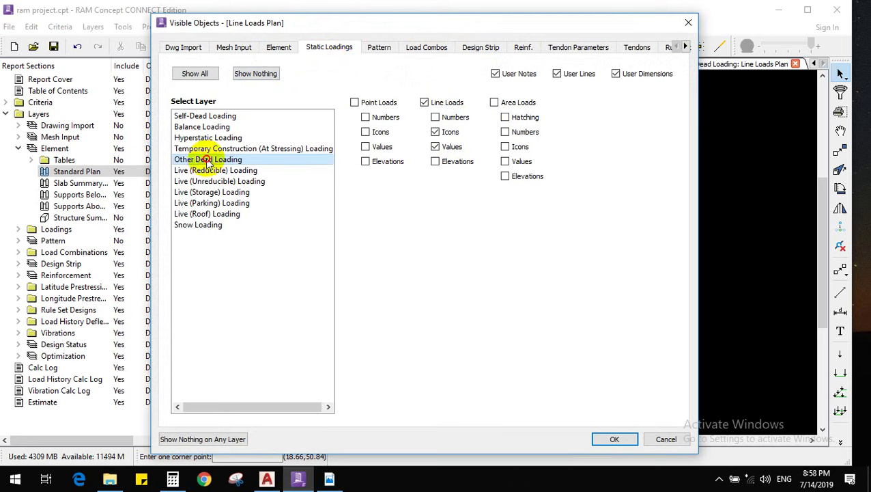
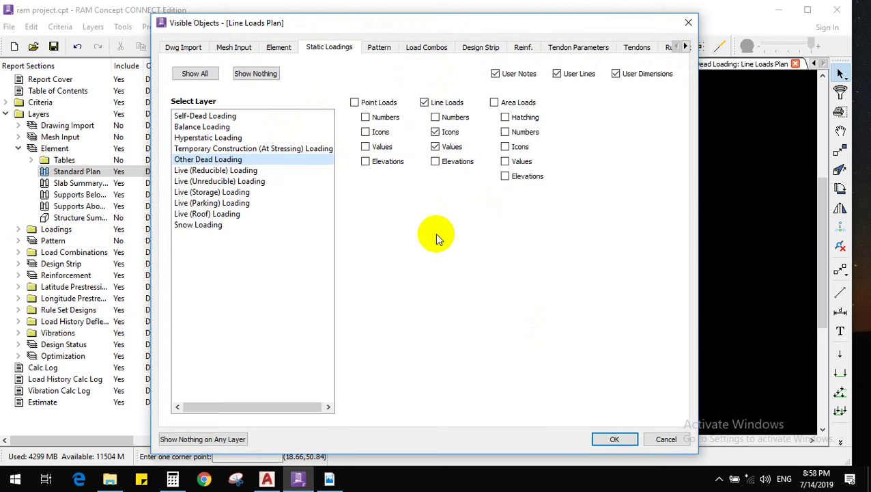
left_click(663, 439)
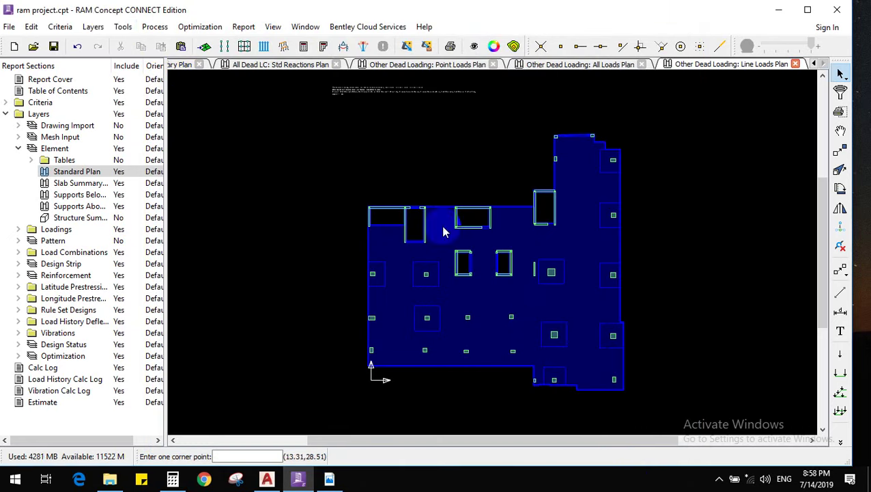
Switch to the all loads plan of Other Dead Loading and examine which load objects and labels it shows
left_click(102, 27)
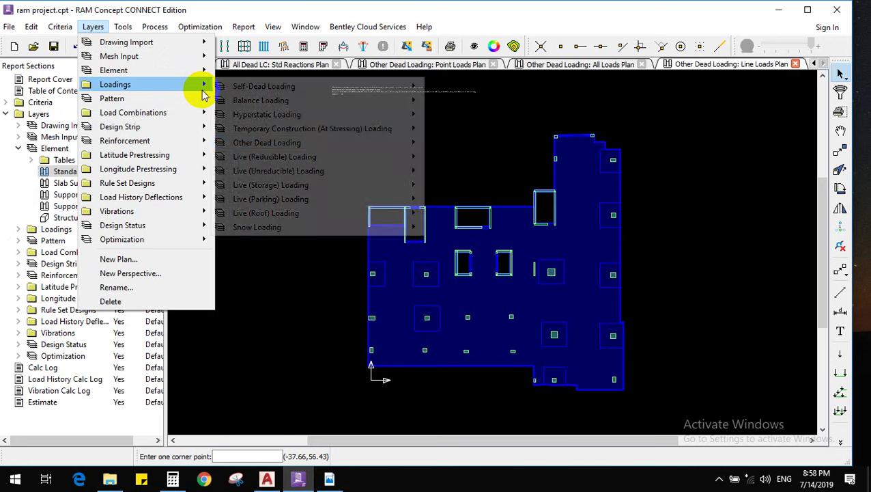
left_click(439, 152)
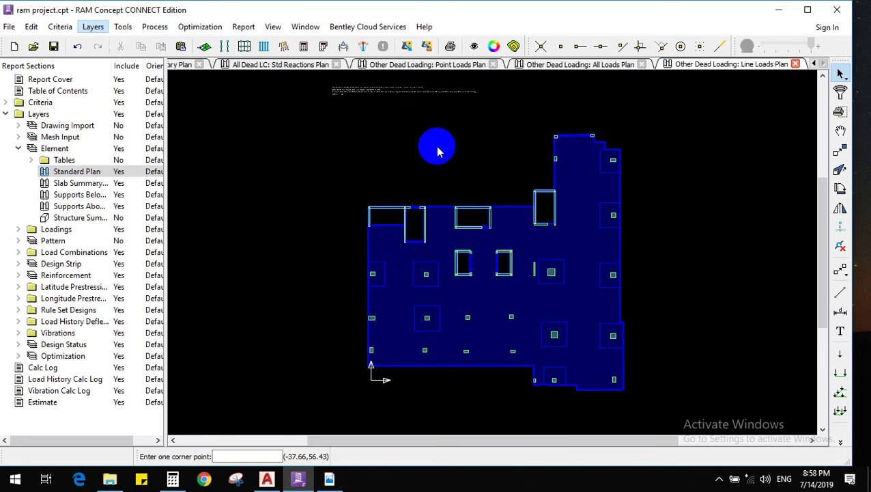
left_click(547, 66)
left_click(474, 46)
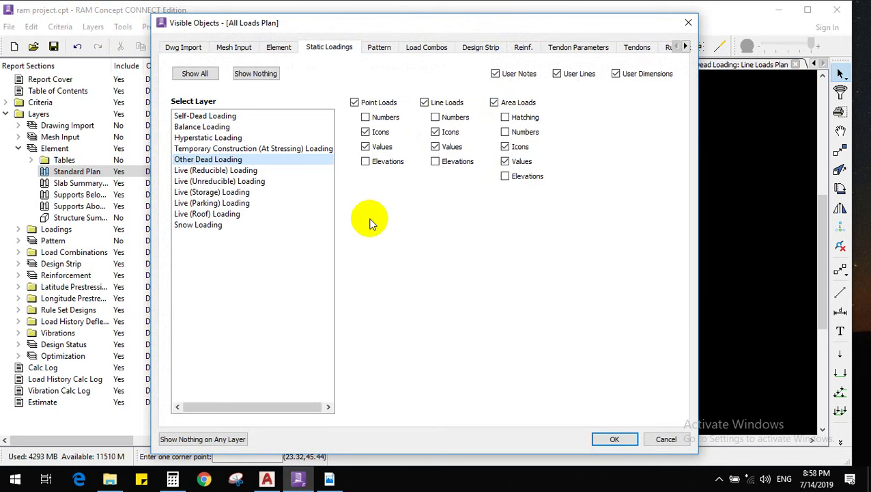
left_click(663, 439)
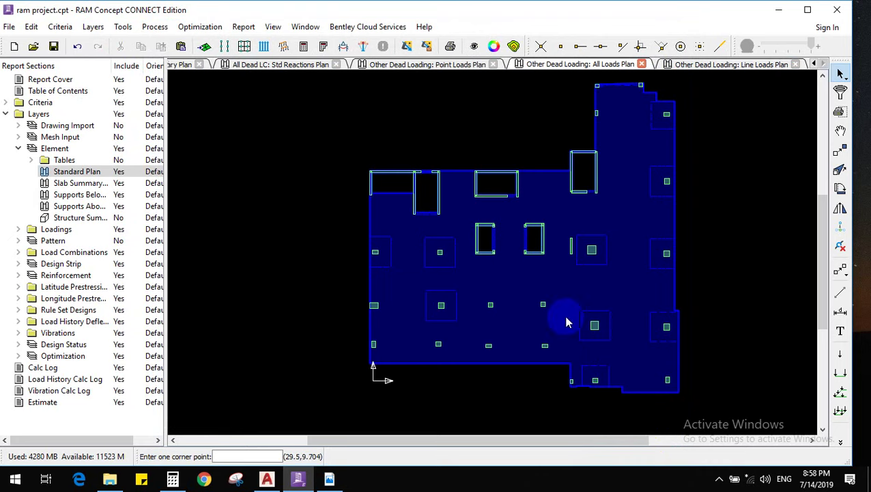
scroll(572, 317, "up", 2)
scroll(575, 311, "down", 3)
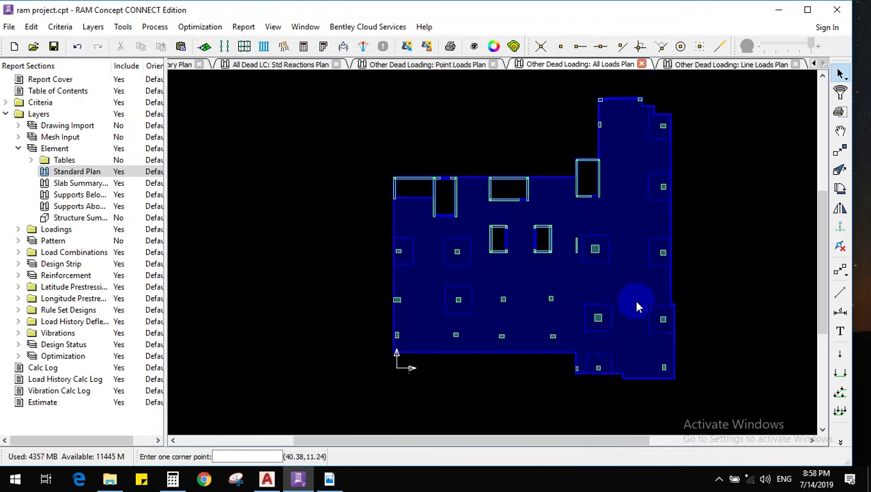
scroll(706, 319, "up", 3)
left_click(697, 282)
left_click(598, 360)
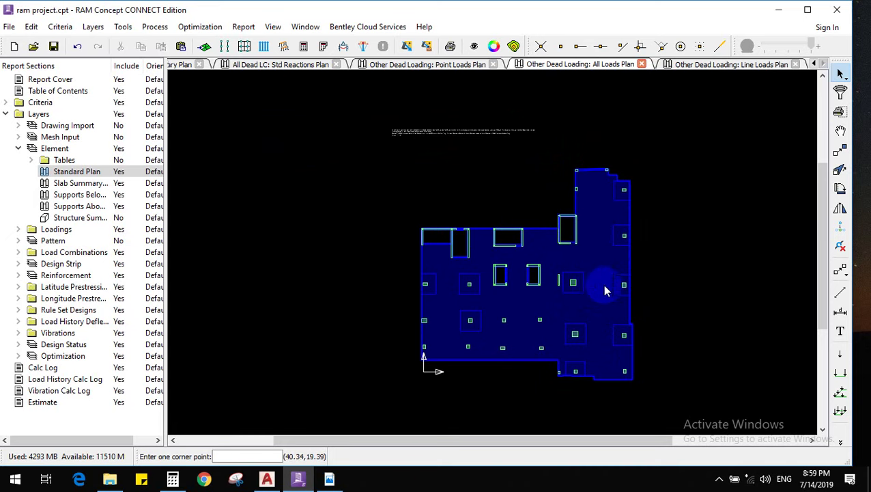
scroll(593, 298, "up", 1)
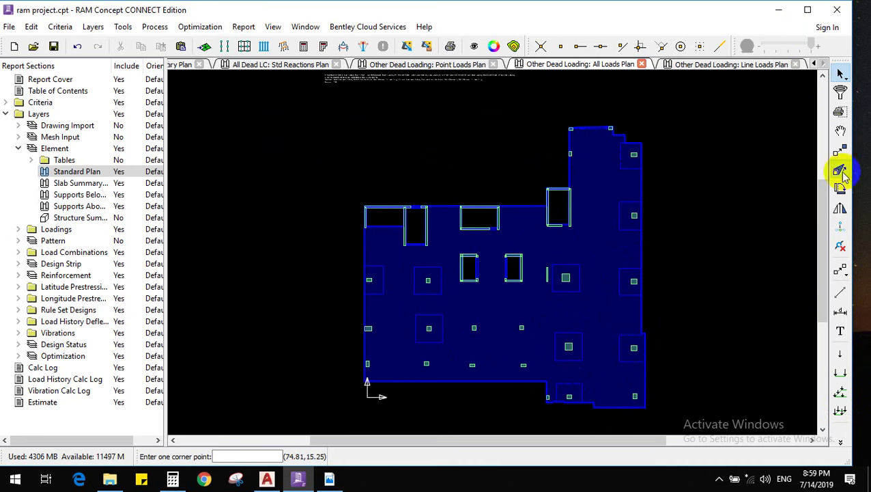
Examine the force and moment settings in the default point load properties, leaving without saving
double_click(840, 355)
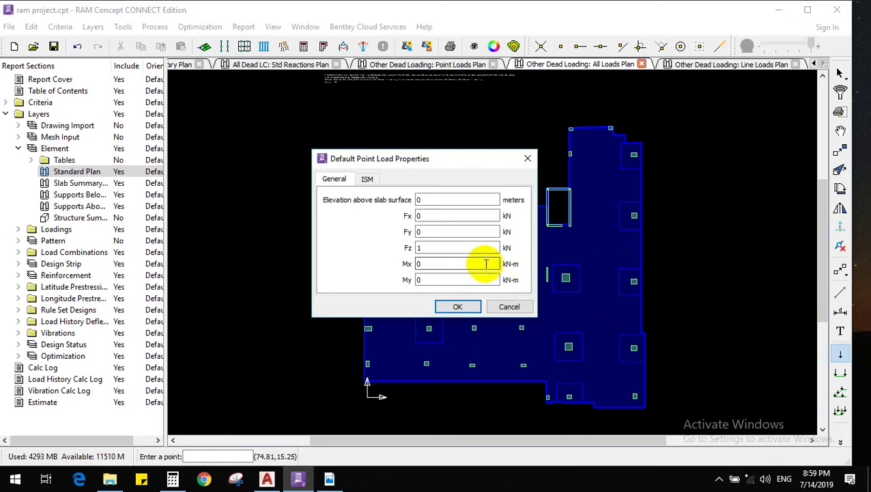
double_click(424, 250)
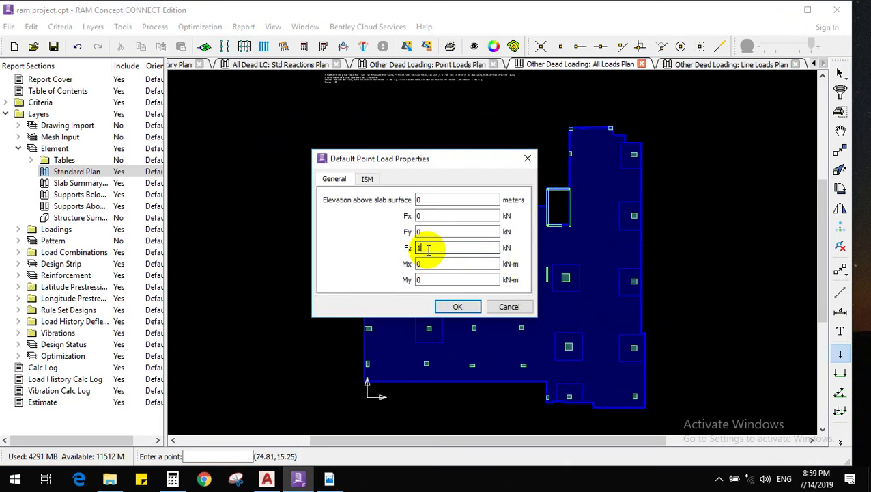
type("1")
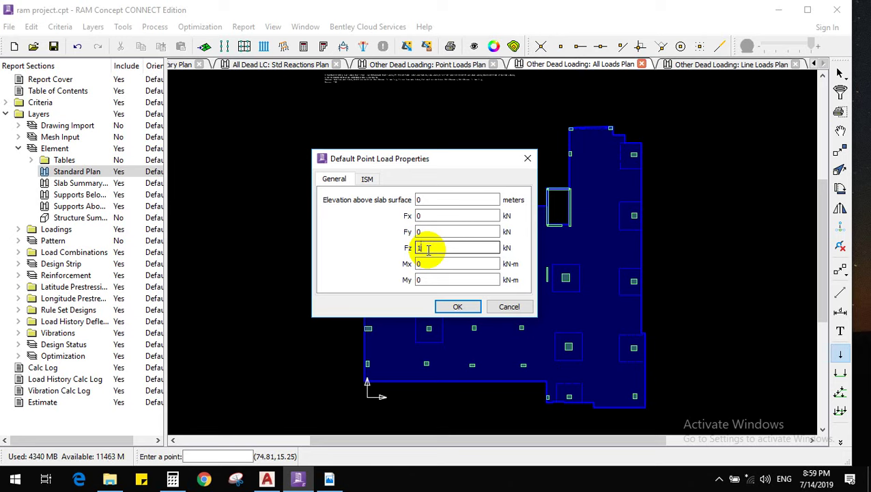
left_click(510, 306)
Examine the force and moment settings in the default line load properties, leaving without saving
left_click(841, 370)
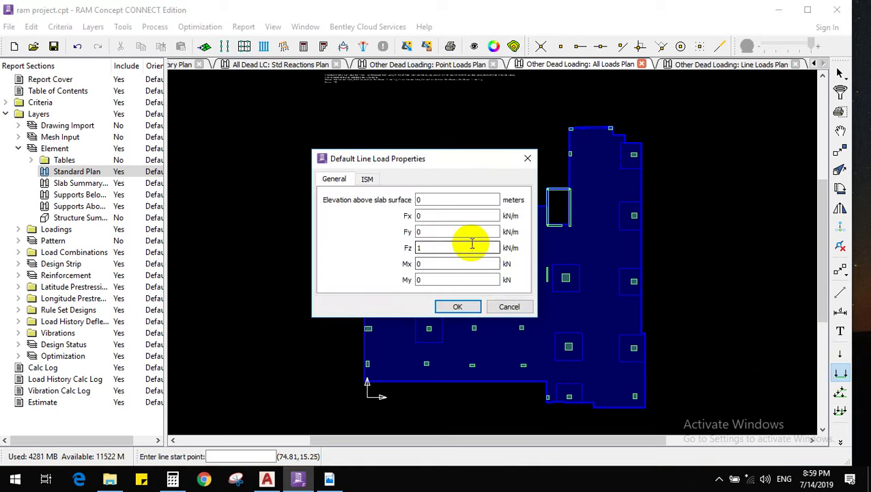
left_click(443, 244)
double_click(443, 243)
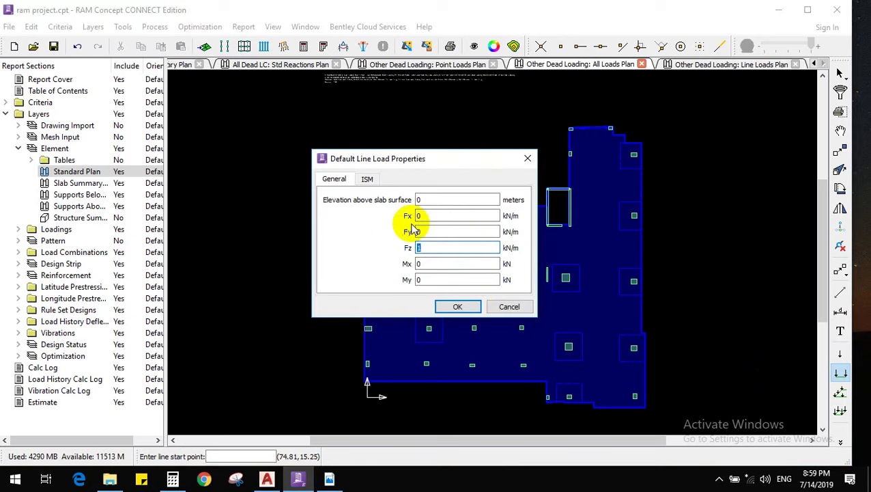
left_click(502, 307)
Add perimeter line loads around the slab with an inset distance of 0.125 m, using the default line load properties
left_click(840, 394)
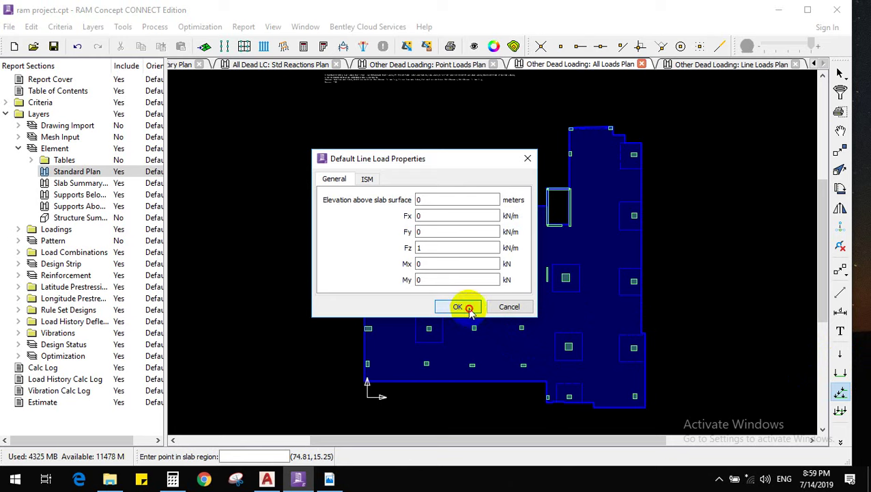
left_click(458, 307)
left_click(840, 393)
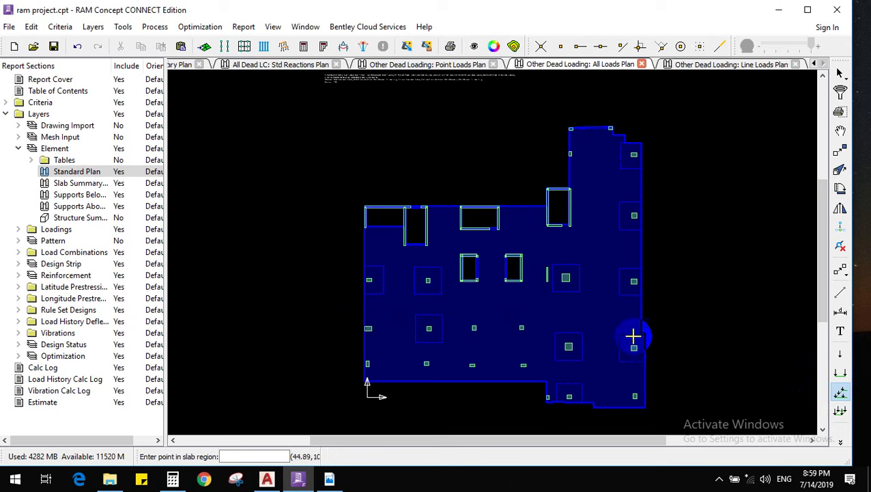
left_click(636, 312)
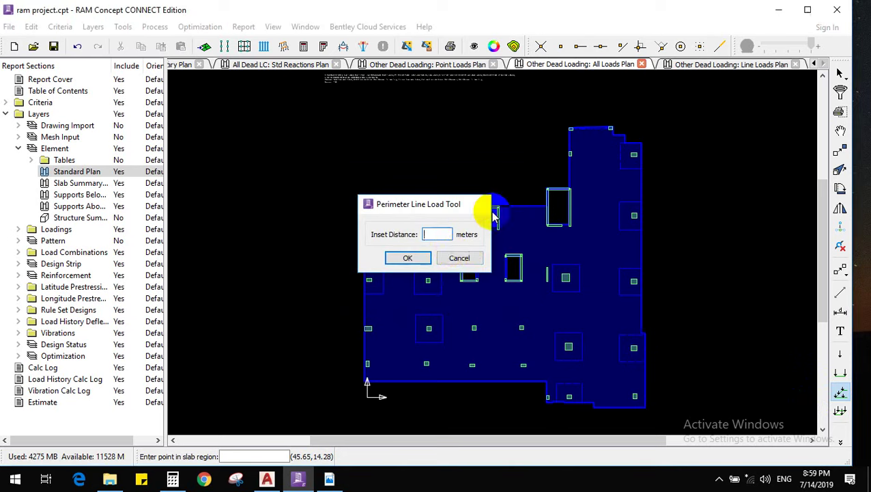
left_click(850, 404)
left_click(842, 393)
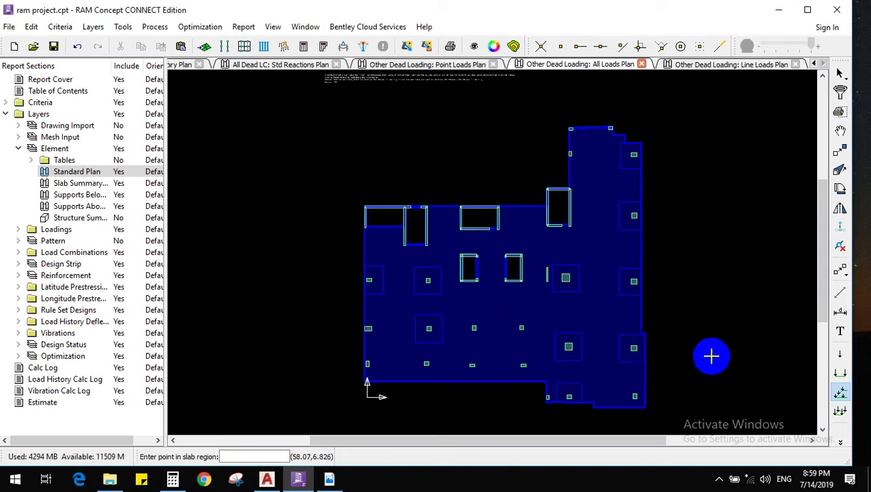
left_click(622, 315)
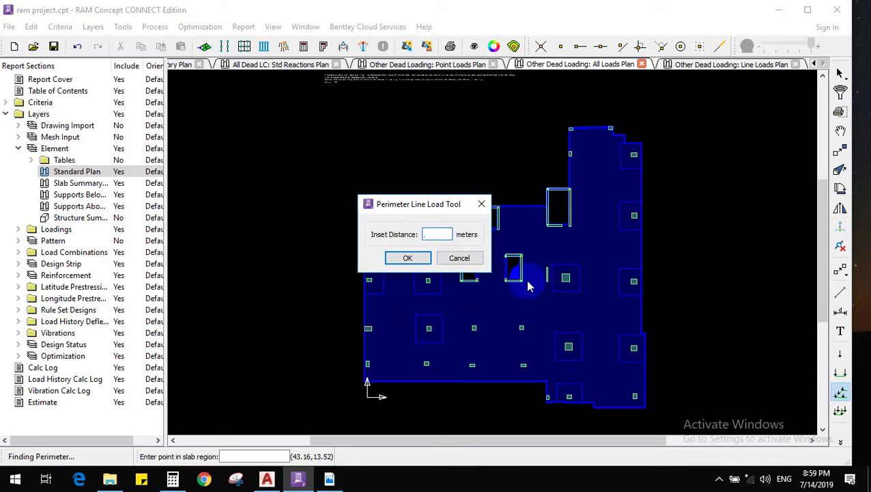
left_click(442, 234)
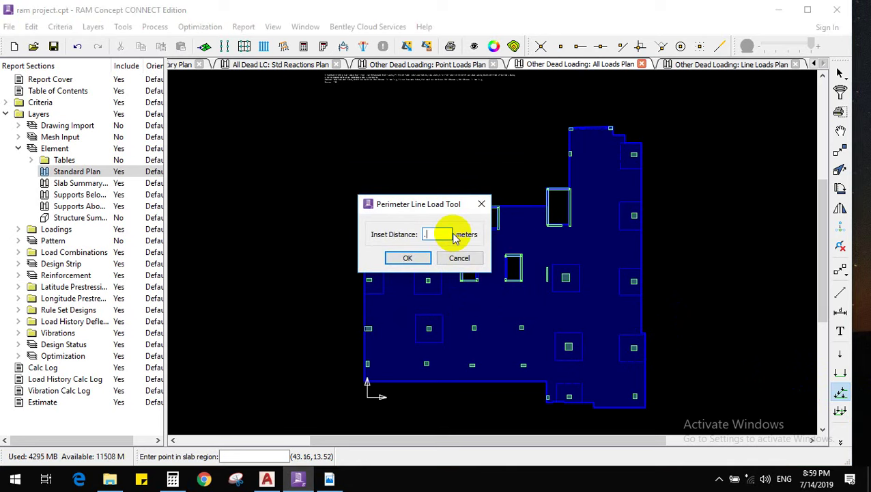
type(".125")
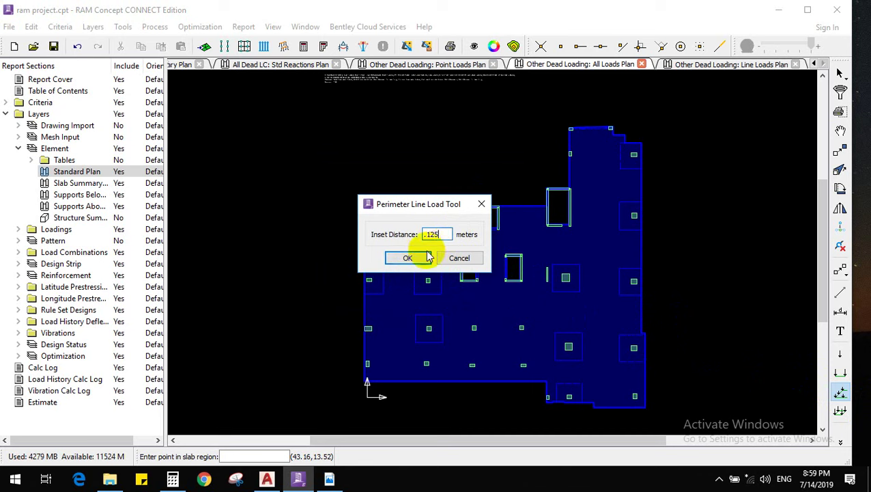
left_click(408, 257)
scroll(624, 122, "up", 5)
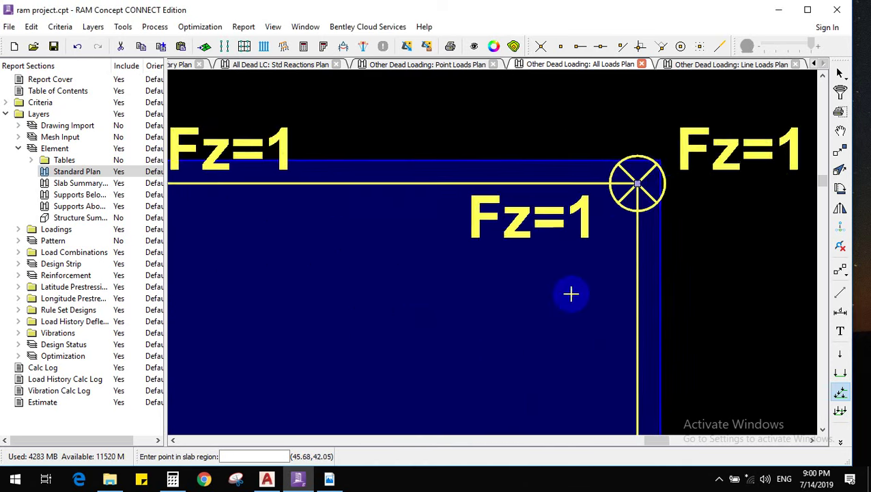
Set Fz of the selected perimeter line loads to 19 kN/m, and delete these loads from the slab edge
scroll(570, 294, "down", 8)
right_click(657, 220)
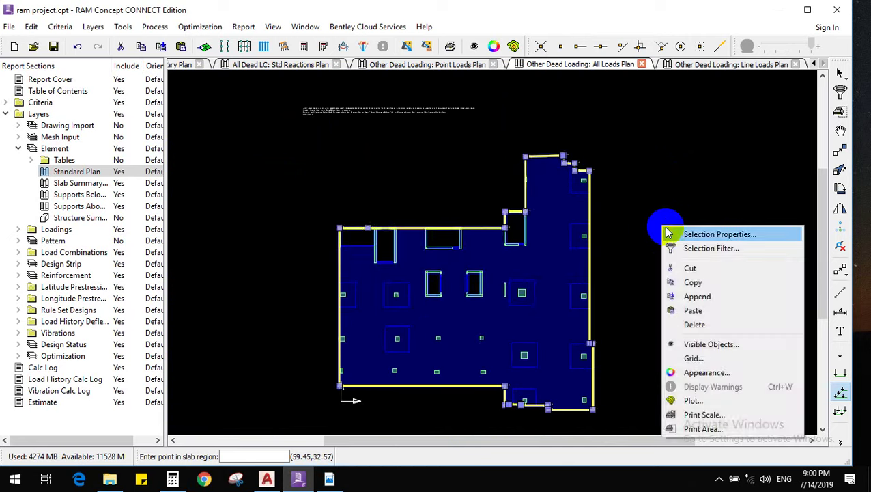
left_click(674, 230)
double_click(459, 247)
type("19")
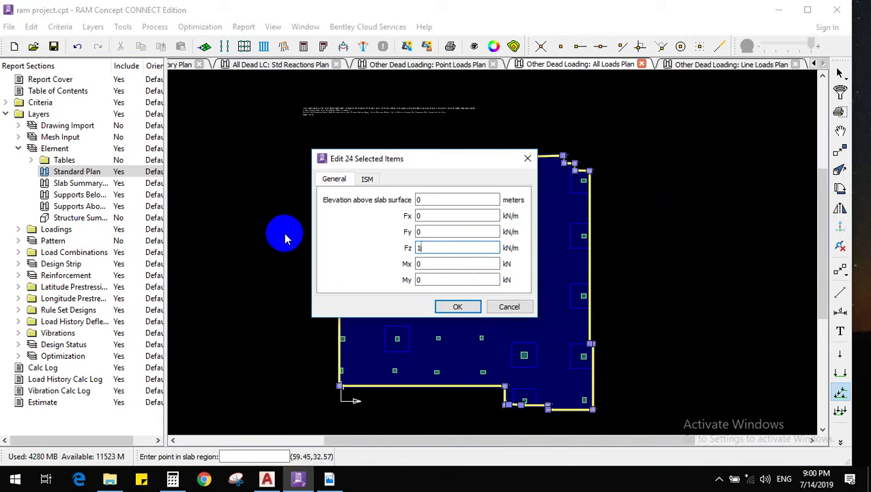
left_click(463, 305)
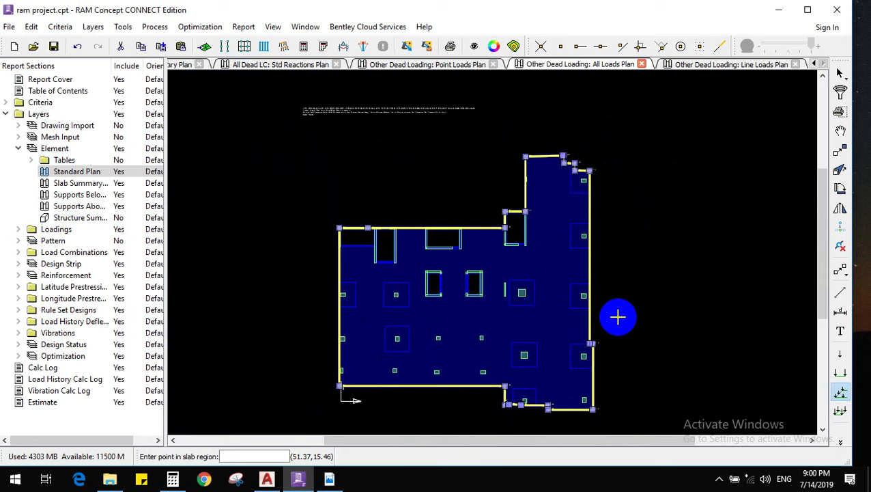
key("Delete")
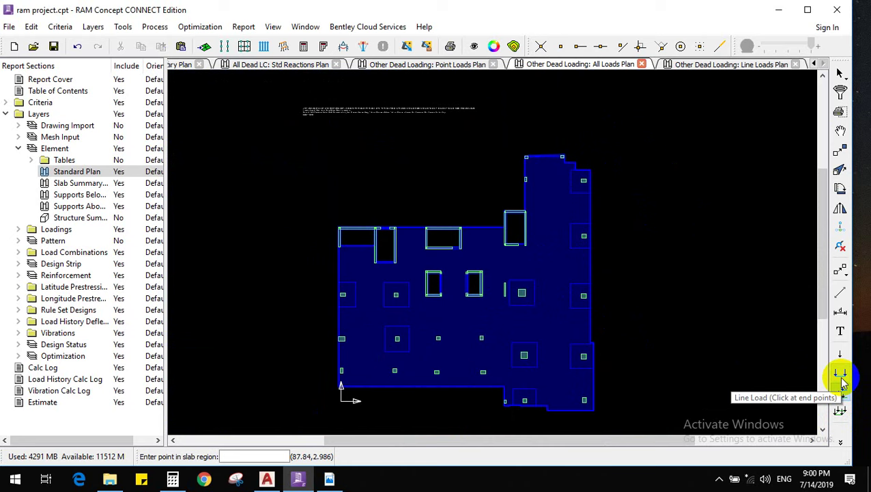
Draw a closed four-sided area load enclosing the whole slab, with orthogonal snapping turned on
left_click(840, 412)
scroll(696, 236, "down", 5)
left_click(700, 146)
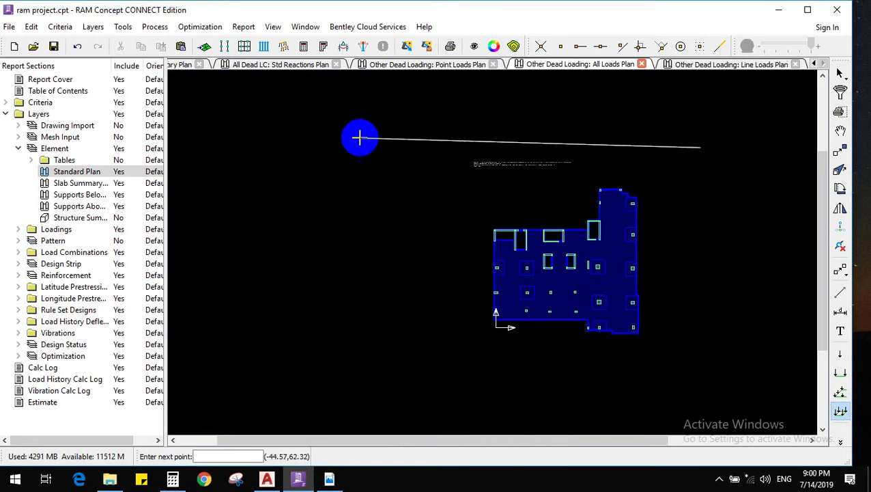
left_click(640, 46)
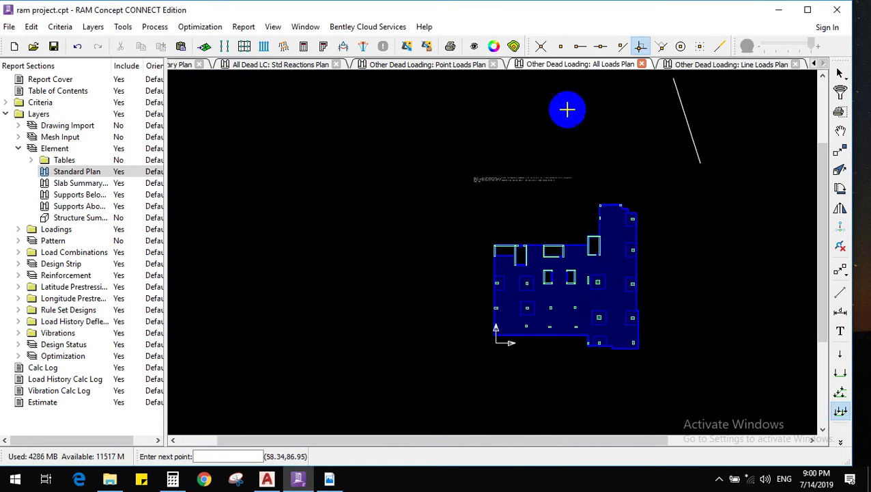
left_click(452, 172)
left_click(490, 409)
left_click(717, 351)
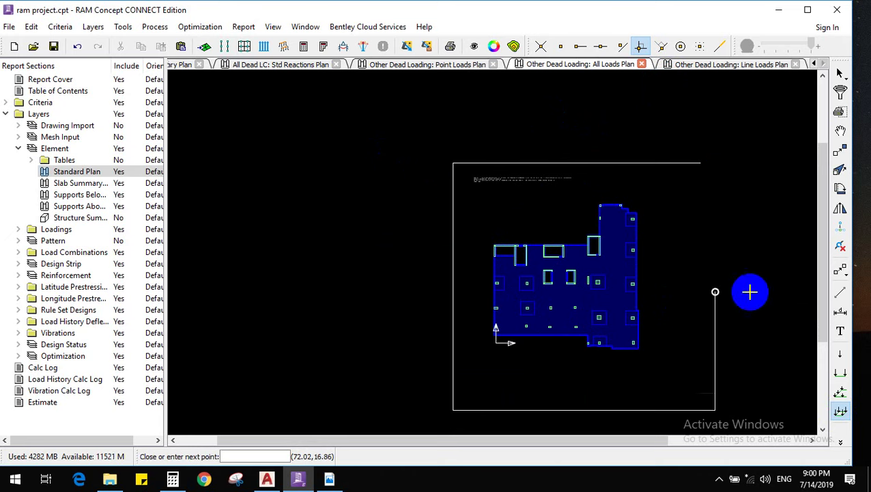
right_click(750, 292)
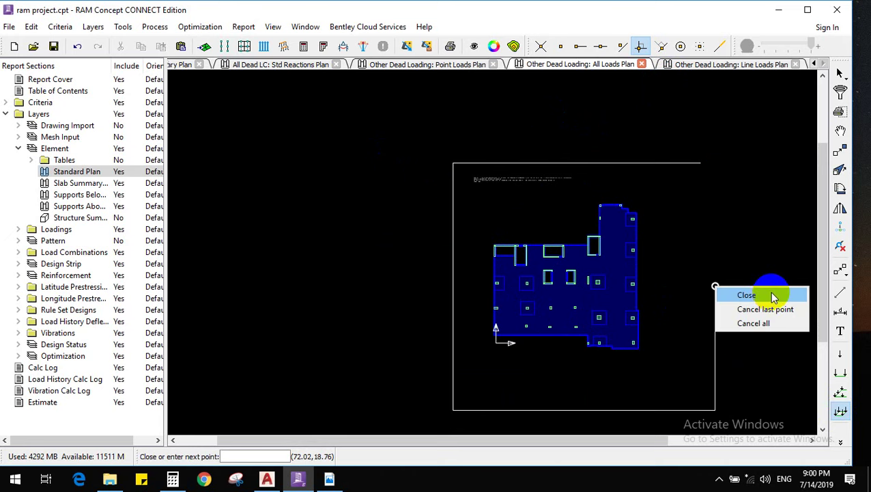
left_click(772, 295)
Review the force and moment settings in the properties of the area load enclosing the slab
right_click(687, 251)
left_click(705, 260)
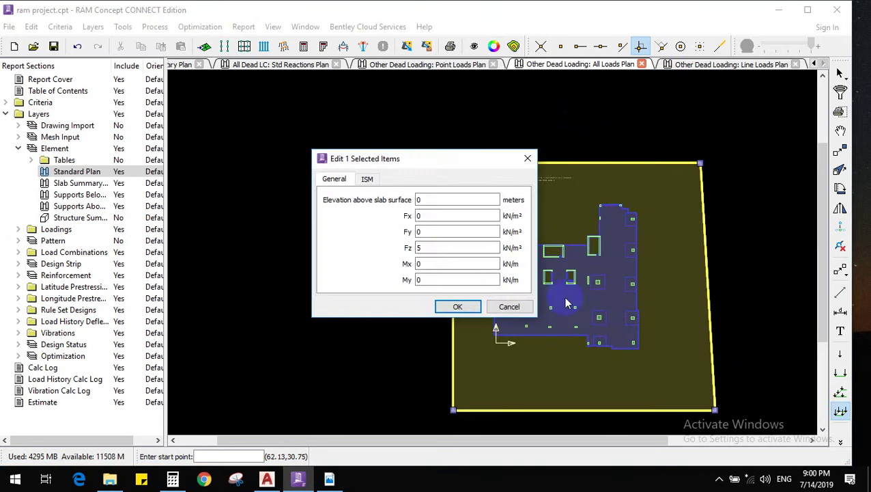
double_click(457, 248)
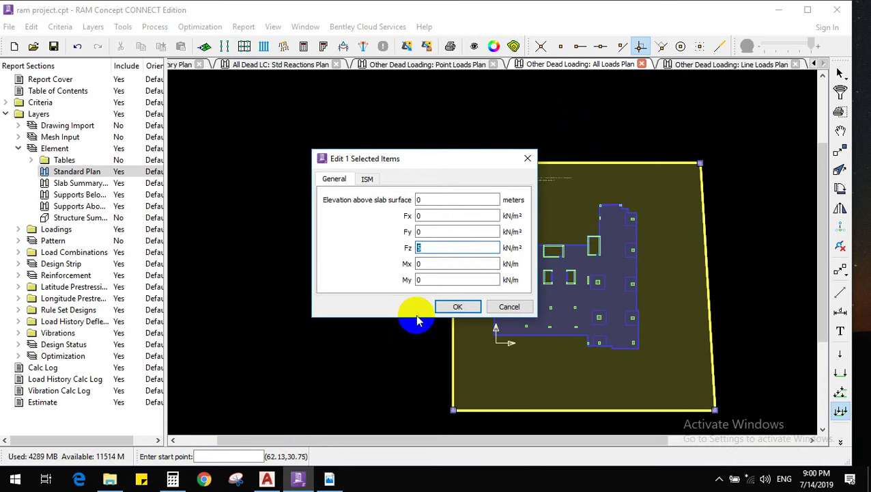
left_click(458, 307)
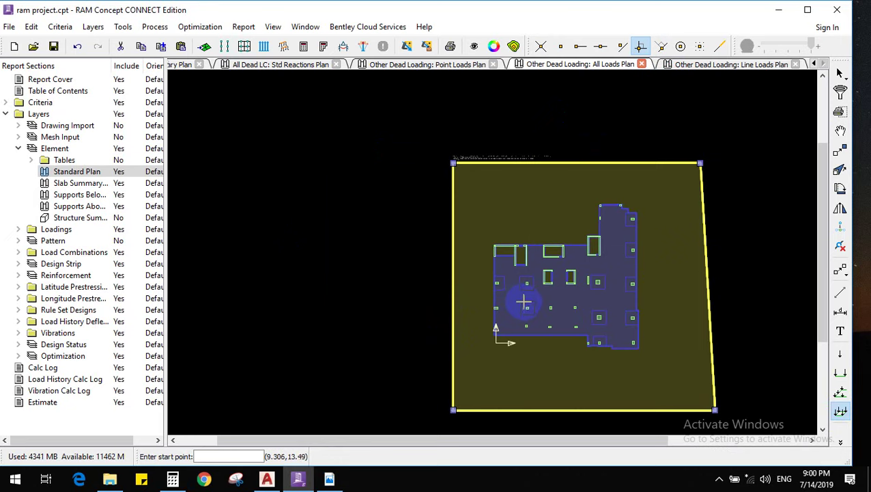
scroll(524, 301, "up", 2)
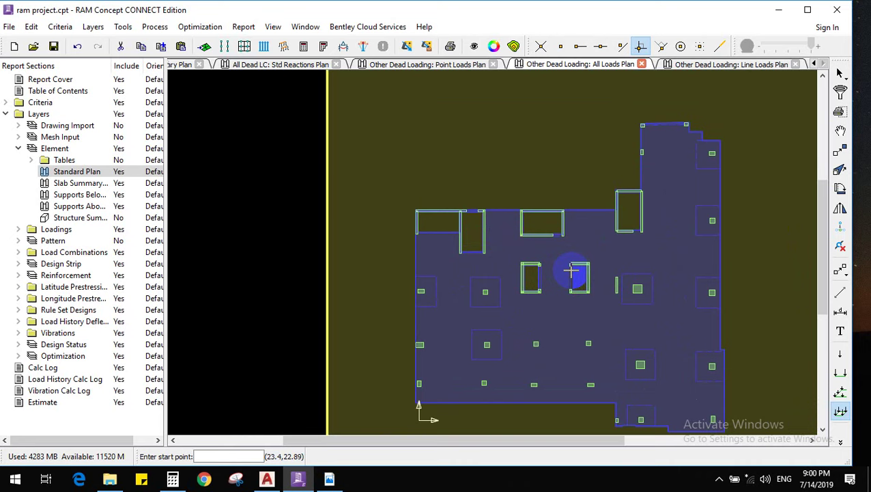
scroll(571, 271, "down", 2)
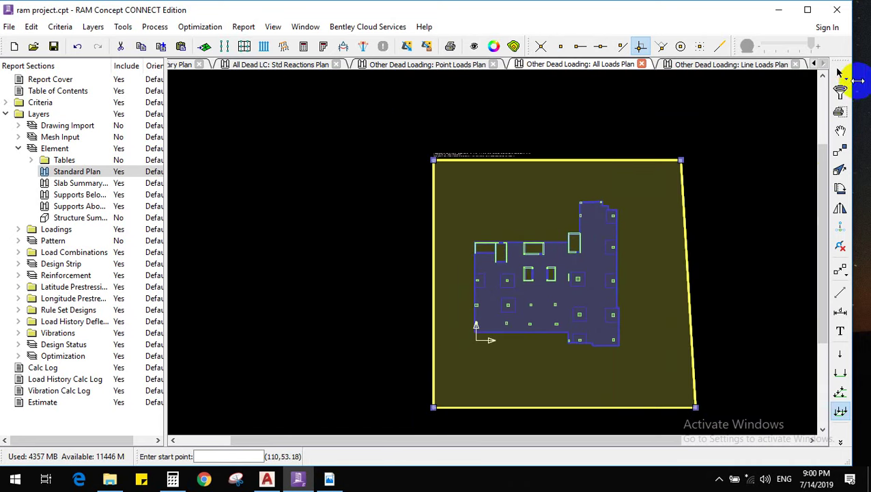
Show all imported CAD drawing layers on the Other Dead Loading All Loads Plan
left_click(842, 73)
scroll(562, 287, "up", 2)
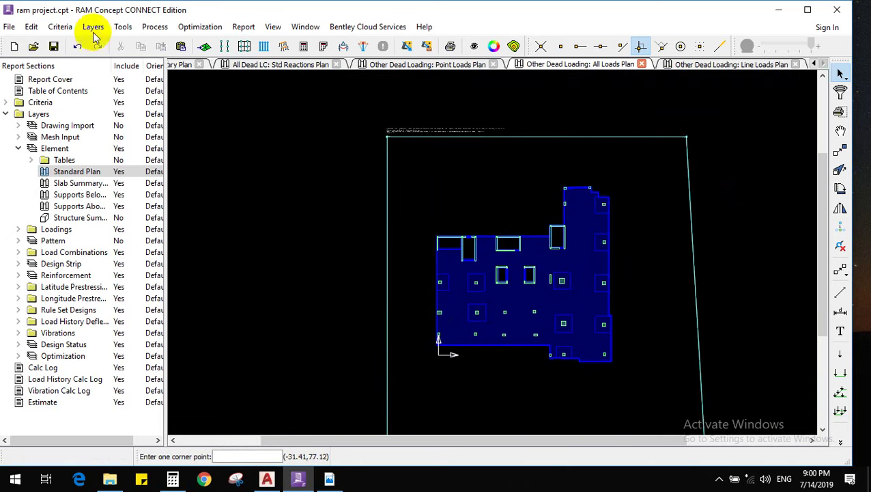
left_click(8, 27)
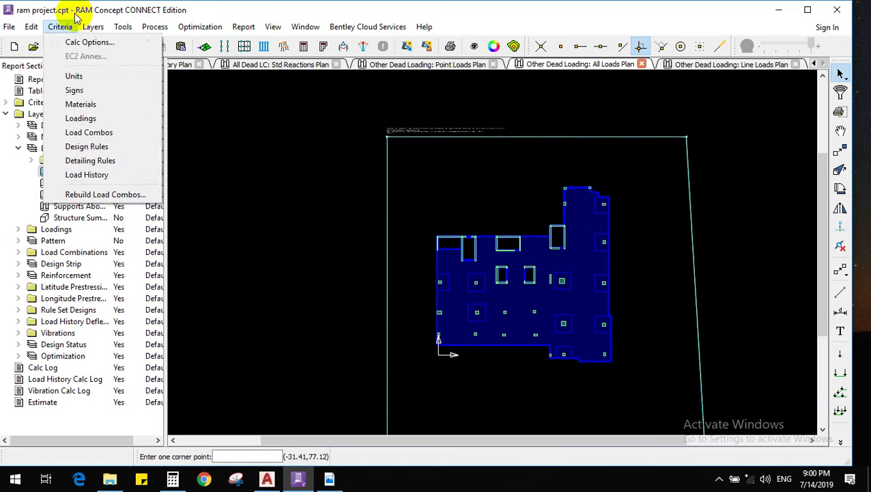
left_click(408, 101)
left_click(437, 81)
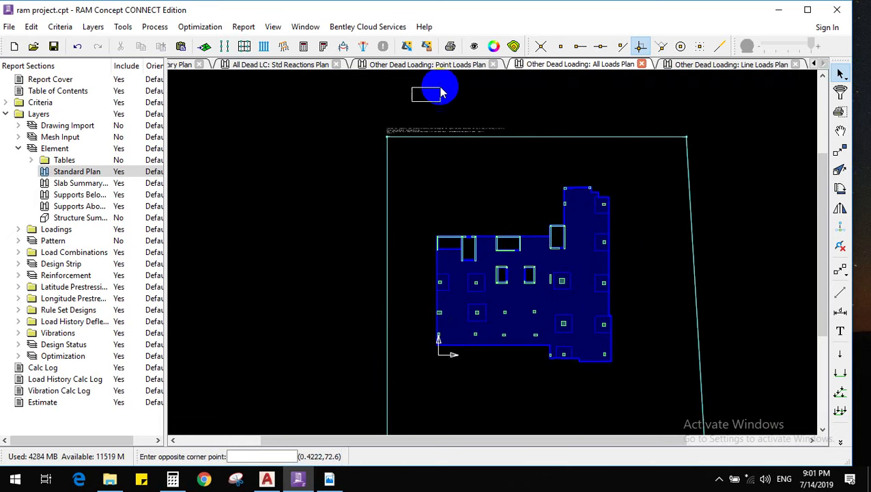
left_click(473, 49)
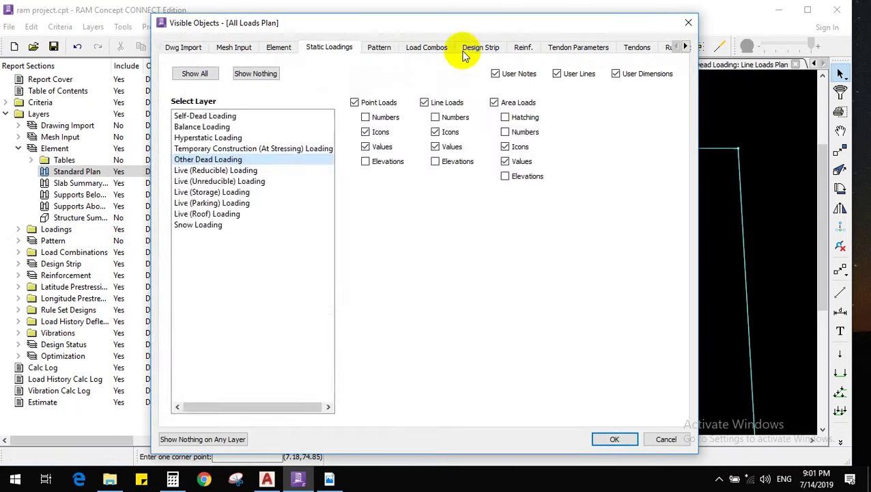
left_click(183, 47)
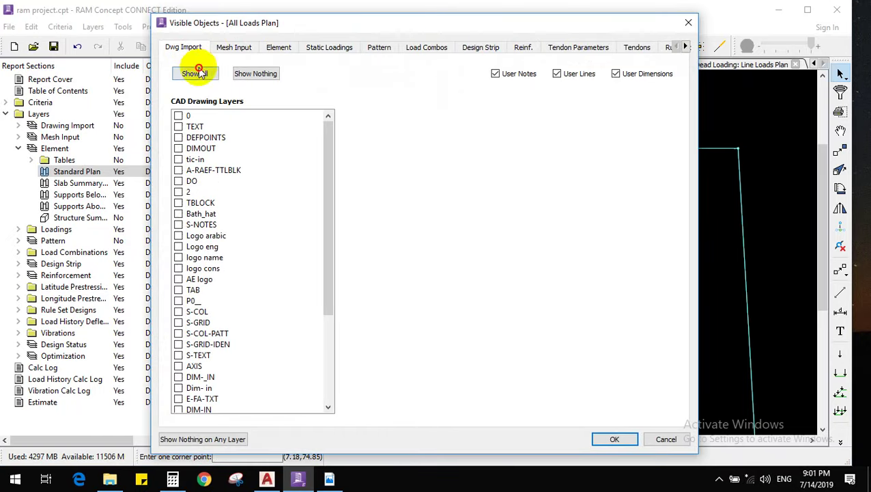
left_click(196, 73)
left_click(614, 439)
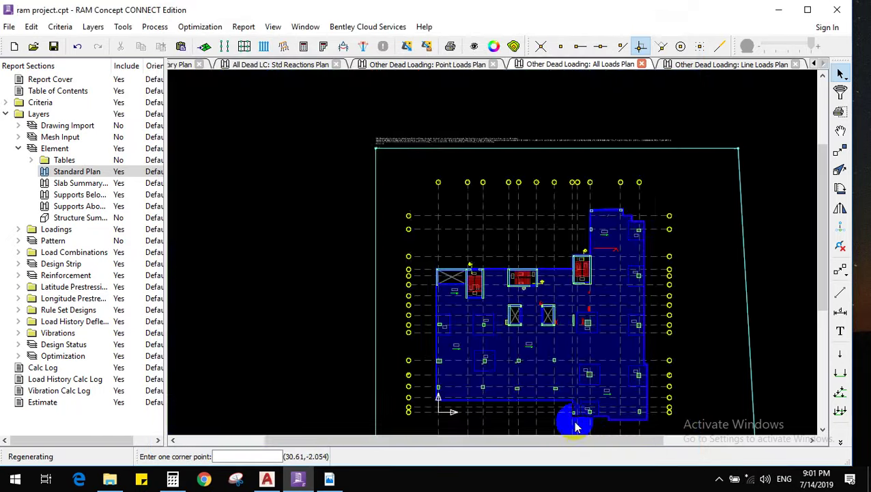
Draw a vertical line load between two neighbouring drop panels and a horizontal line load from its upper end
scroll(596, 335, "up", 5)
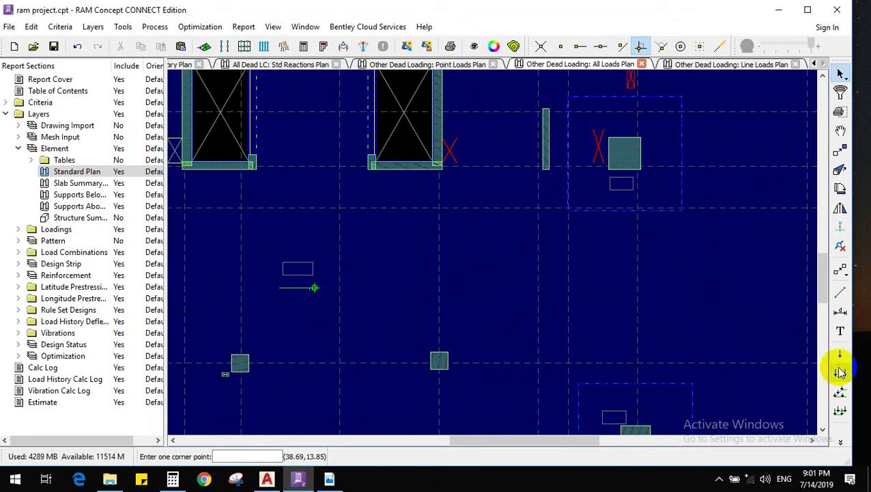
left_click(840, 372)
left_click(640, 384)
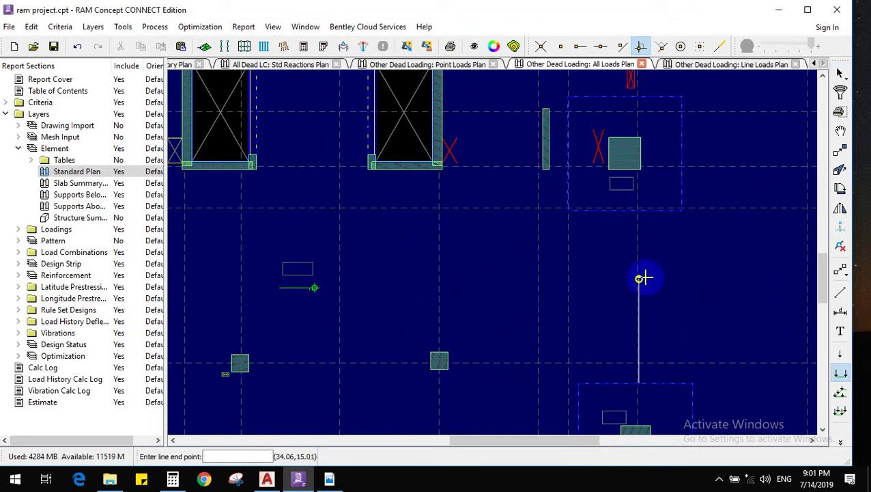
left_click(639, 190)
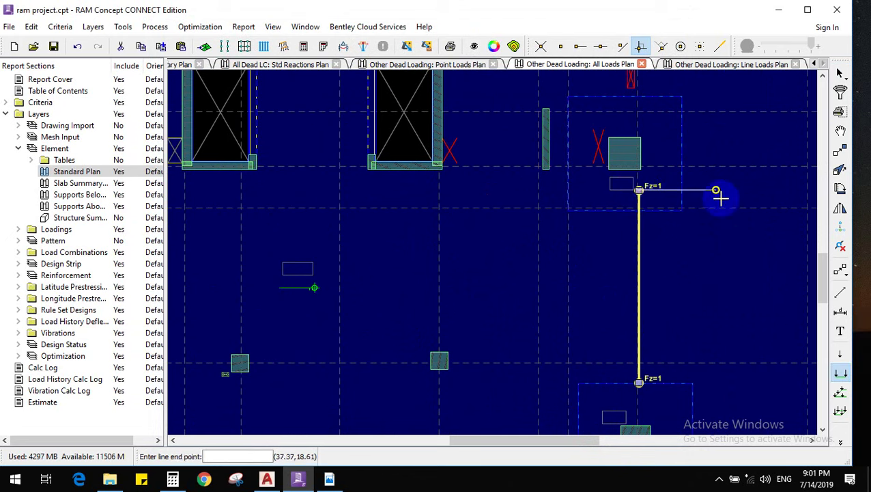
left_click(751, 191)
Set Fz of the horizontal line load to 5 kN/m
right_click(704, 218)
left_click(724, 225)
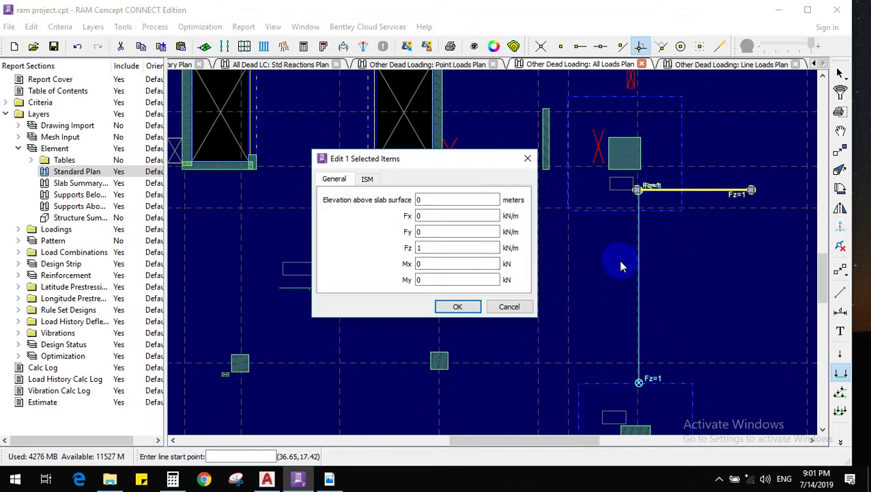
double_click(447, 248)
type("5")
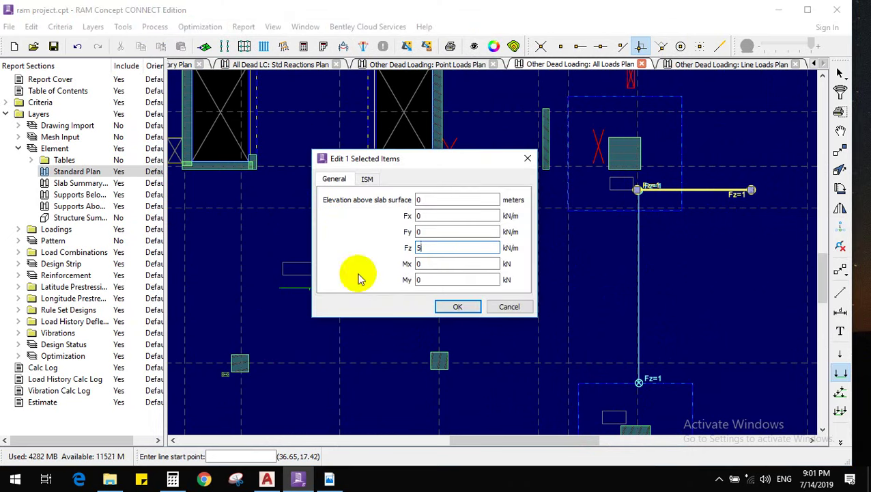
left_click(454, 307)
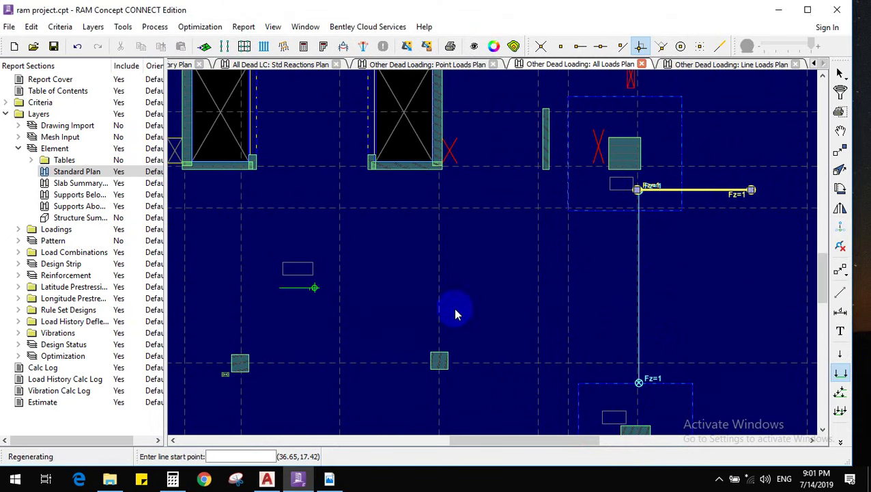
Delete both the vertical and the horizontal line loads near the drop panels
left_click(840, 73)
left_click_drag(738, 157, 604, 254)
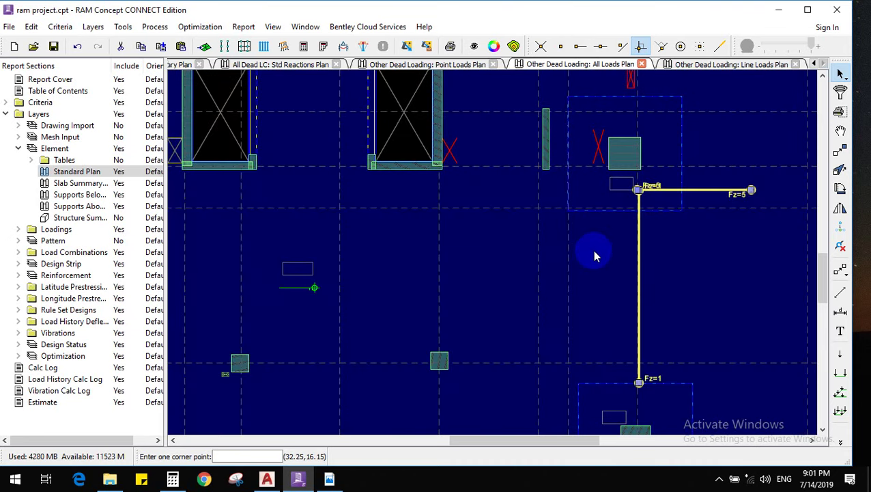
key("Delete")
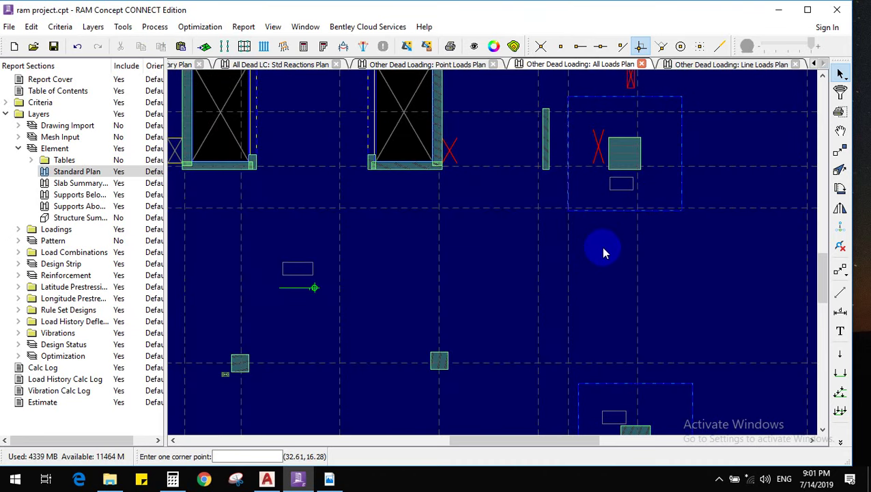
Set Fz of the area load enclosing the whole slab to 5 kN/m²
scroll(601, 247, "down", 2)
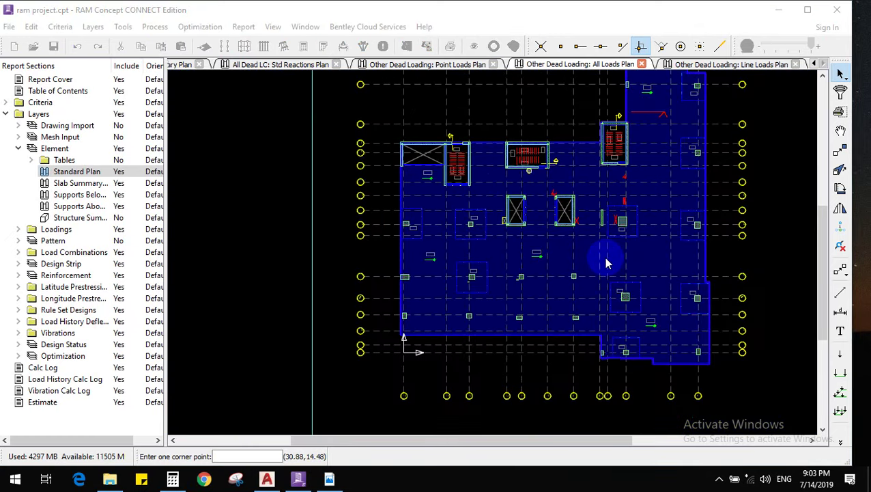
scroll(669, 243, "up", 3)
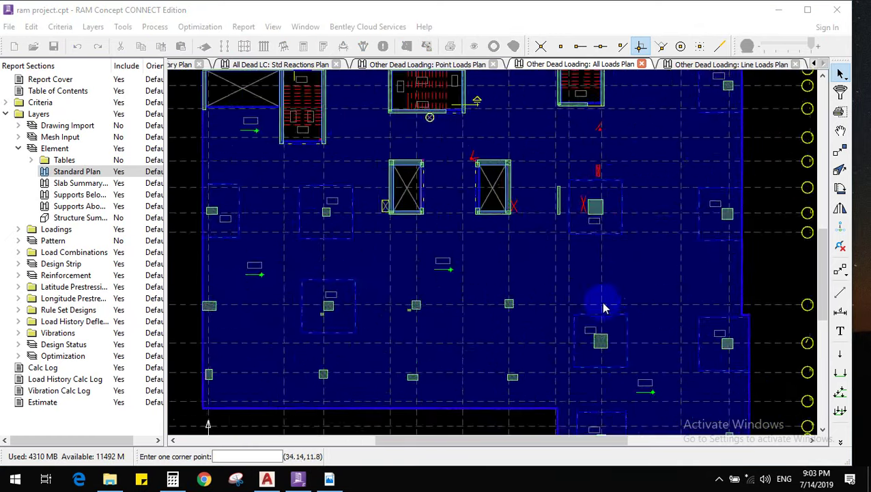
scroll(599, 302, "down", 6)
left_click(650, 184)
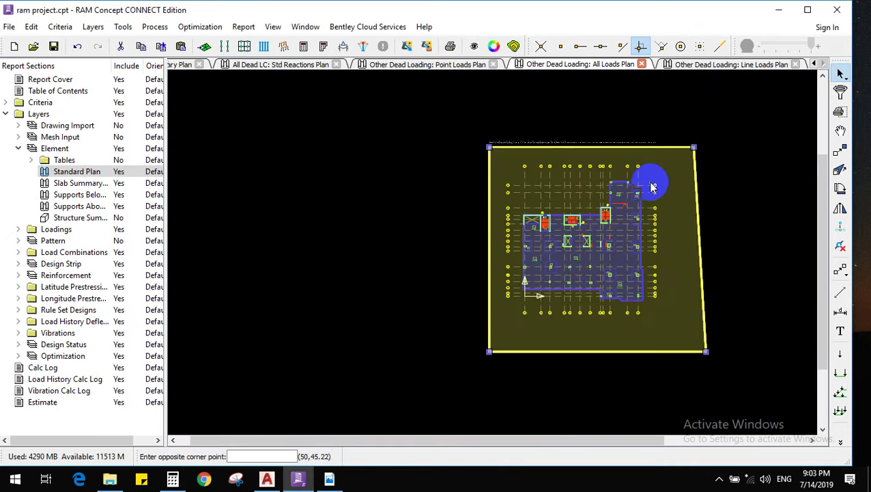
right_click(666, 191)
left_click(673, 198)
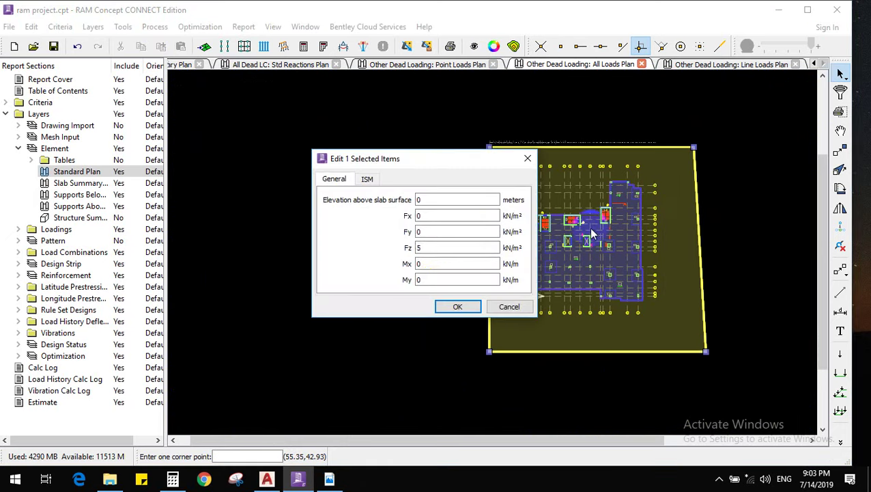
double_click(436, 248)
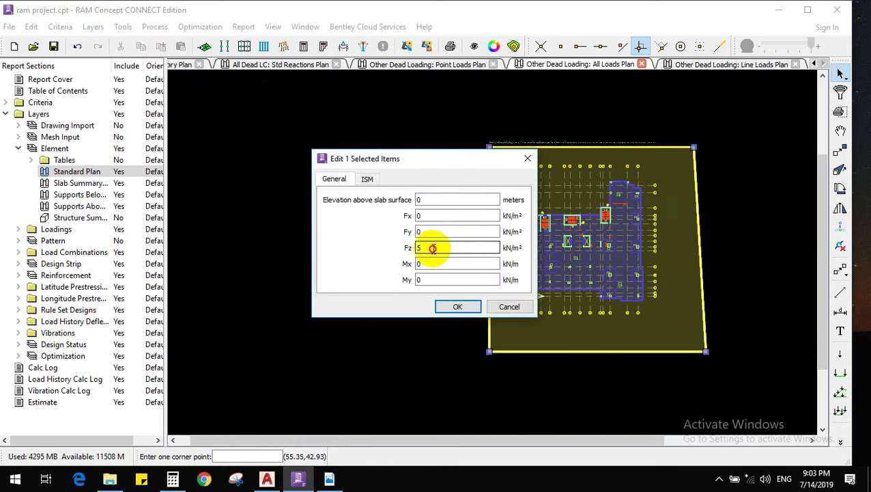
type("5")
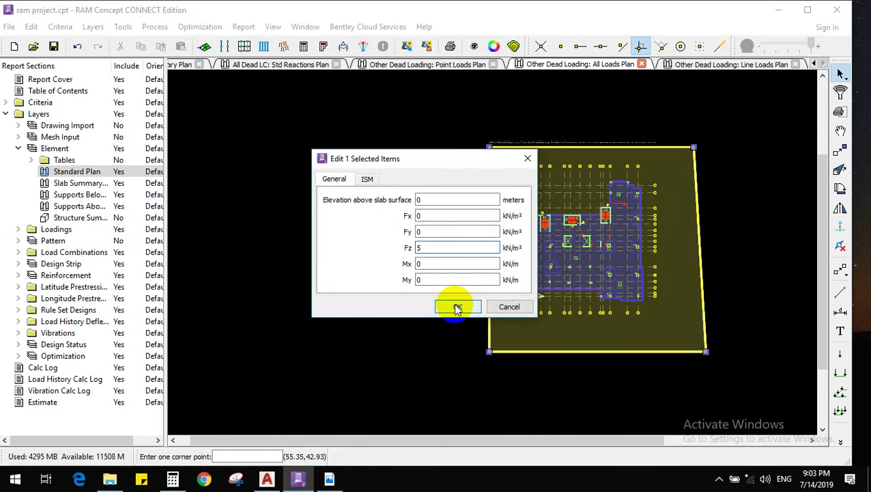
left_click(458, 308)
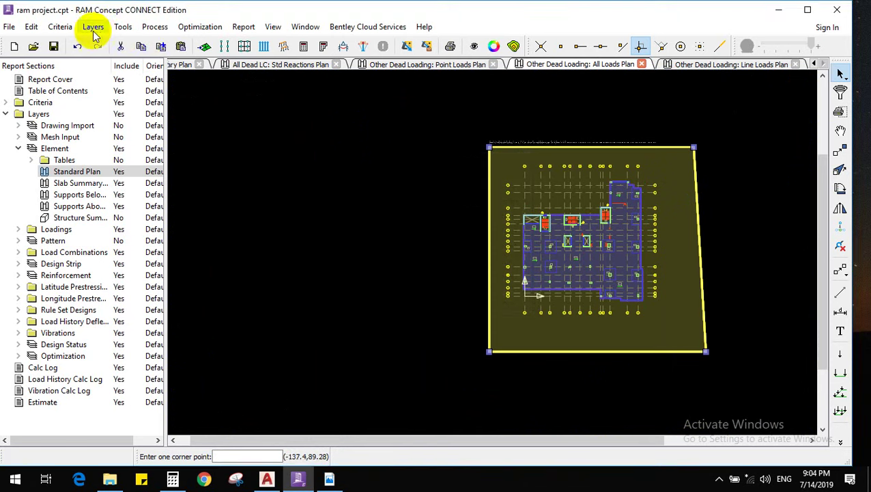
Check the force settings of the slab's area load again, leaving its properties without saving
left_click(94, 27)
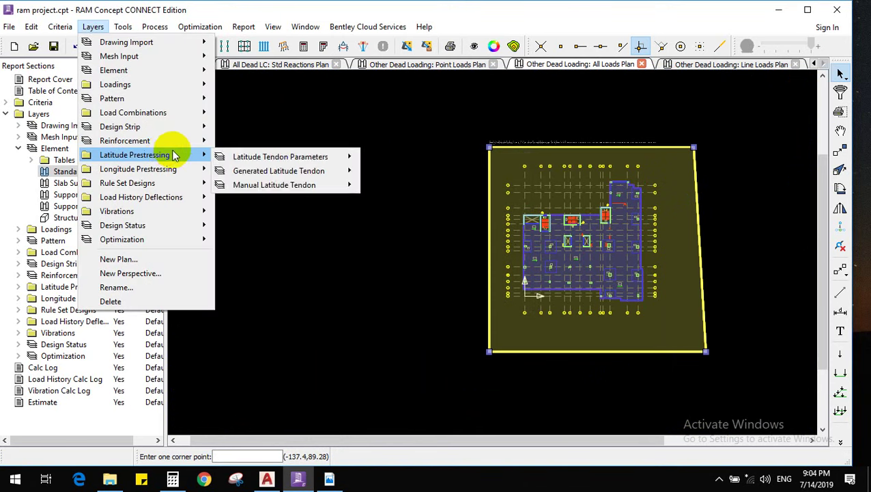
mouse_move(181, 143)
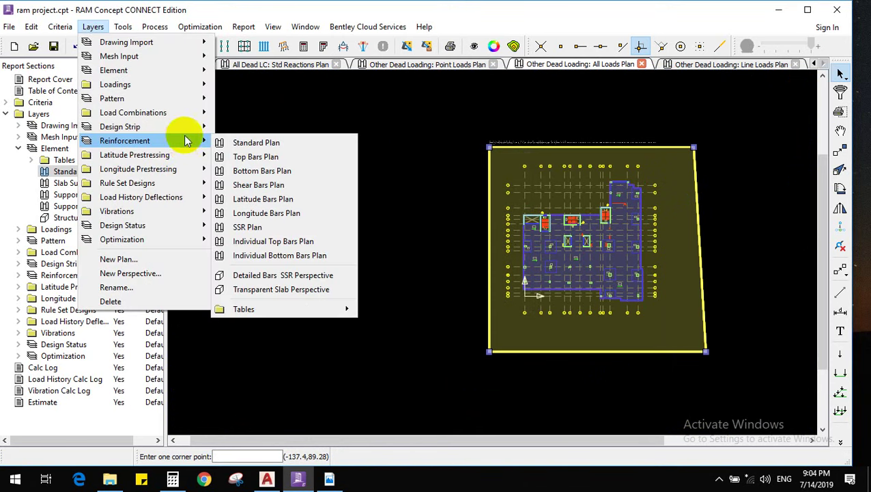
right_click(591, 179)
left_click(609, 185)
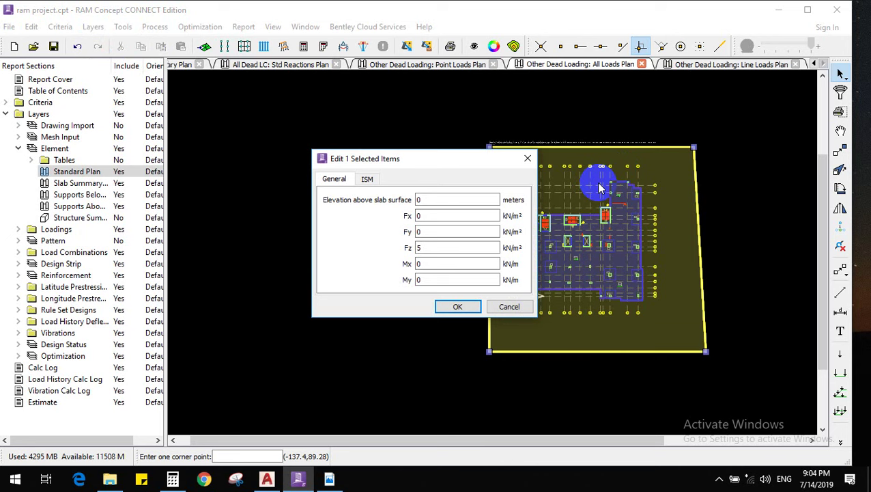
left_click(508, 307)
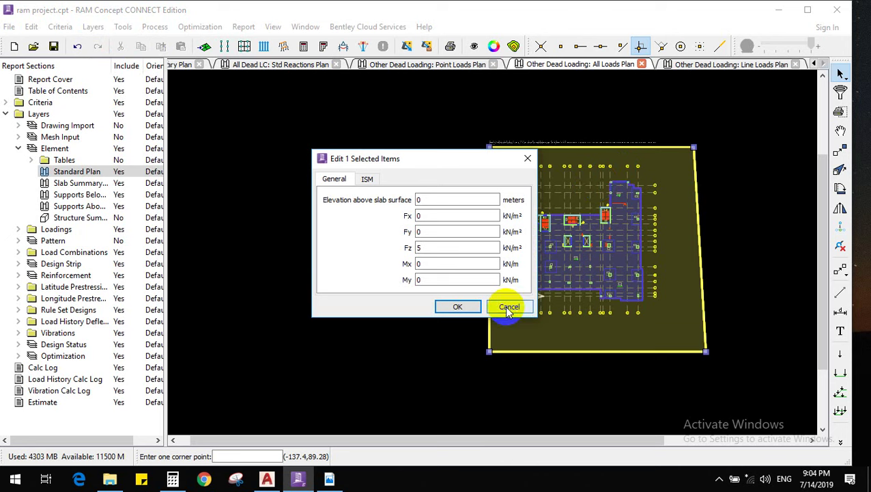
Open the Standard Plan of the Mesh Input layer
left_click(93, 27)
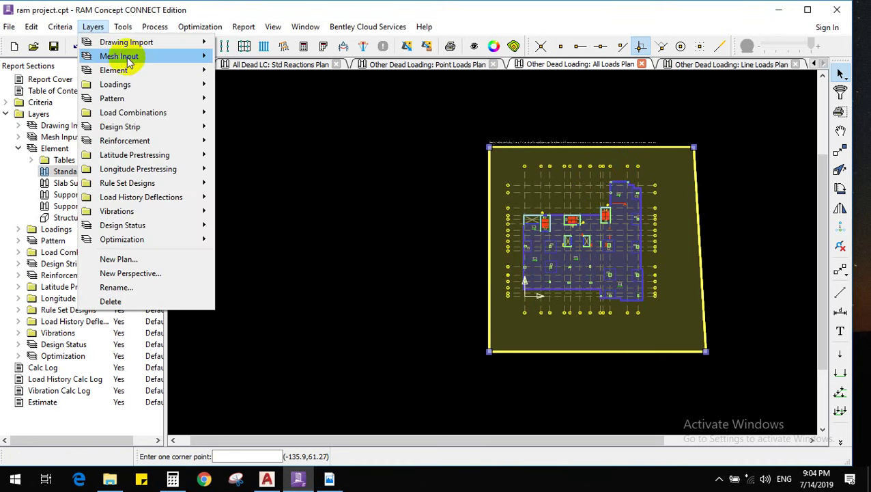
mouse_move(204, 56)
left_click(249, 57)
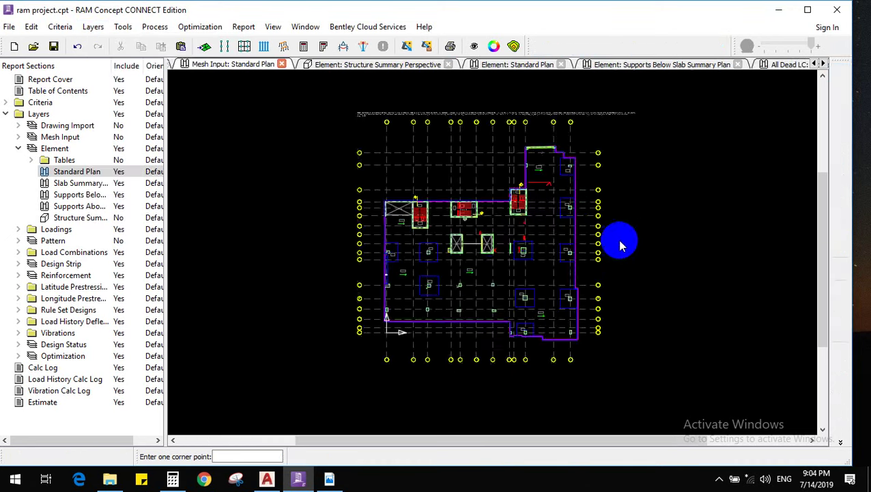
Draw a four-cornered slab area in the bay between the four small columns in the lower middle of the plan
scroll(467, 281, "up", 2)
scroll(464, 281, "up", 3)
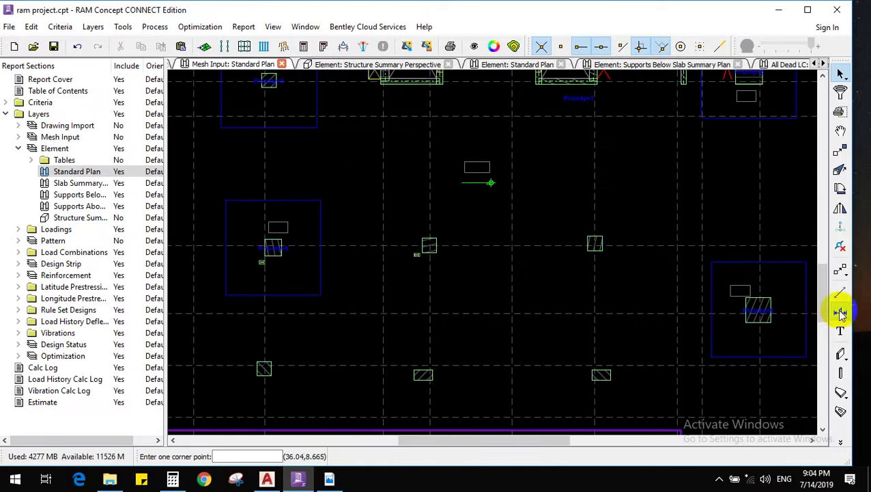
left_click(841, 391)
scroll(529, 276, "down", 2)
scroll(560, 247, "up", 4)
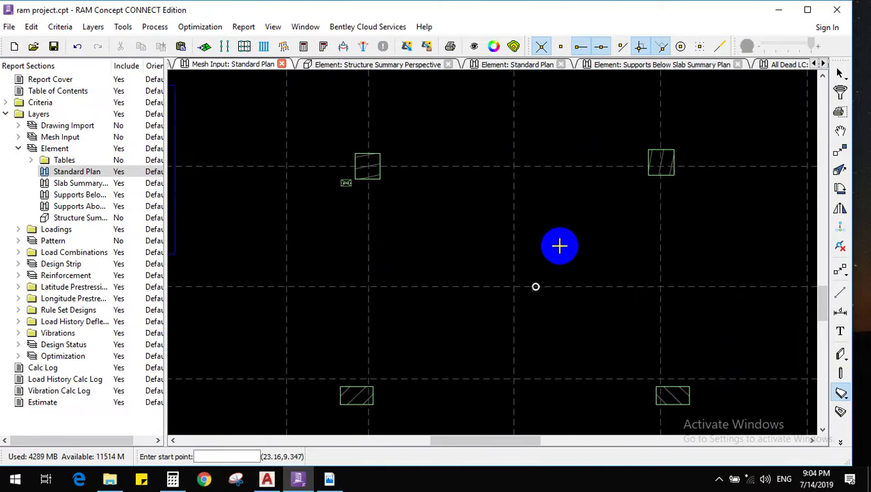
left_click(583, 216)
left_click(443, 217)
left_click(443, 340)
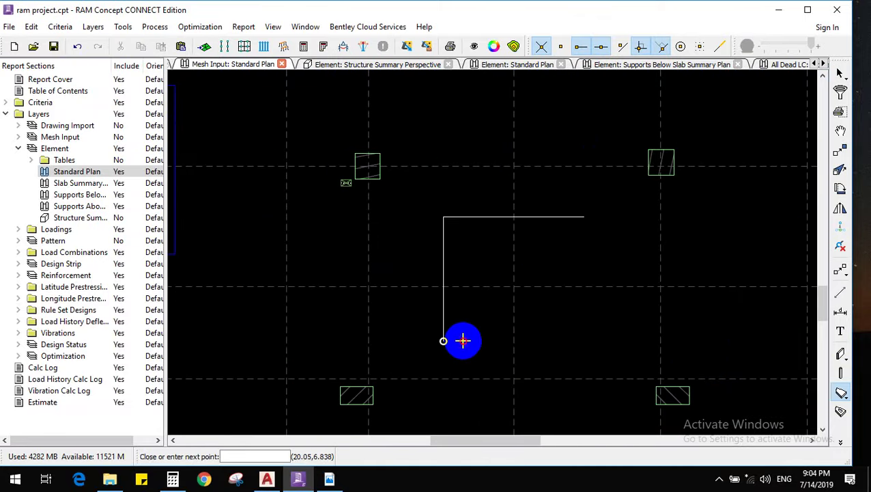
left_click(581, 340)
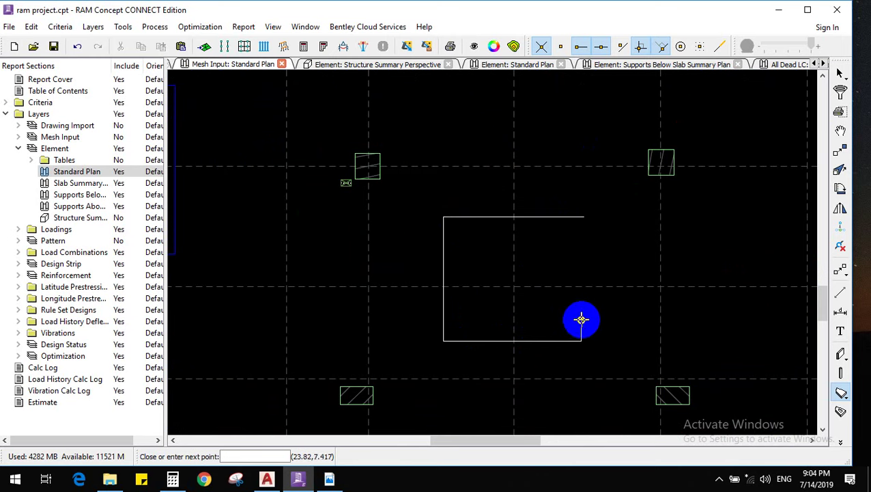
left_click(583, 217)
scroll(548, 286, "up", 2)
Set the new slab area's priority to 2, its surface elevation to -0.05 m and its thickness to 250 mm
right_click(544, 251)
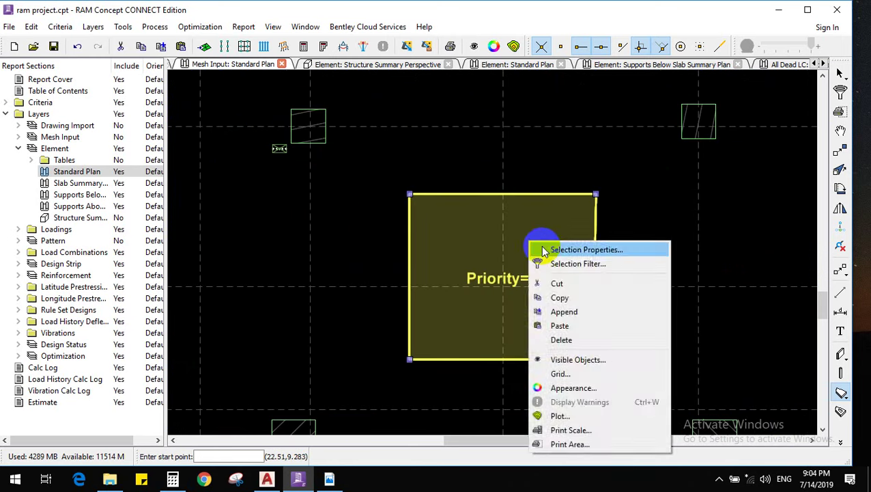
left_click(544, 251)
double_click(408, 231)
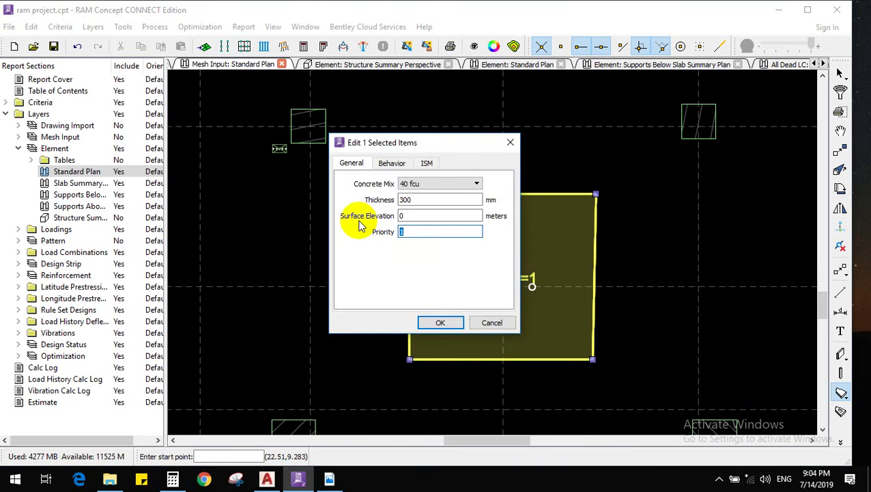
double_click(424, 215)
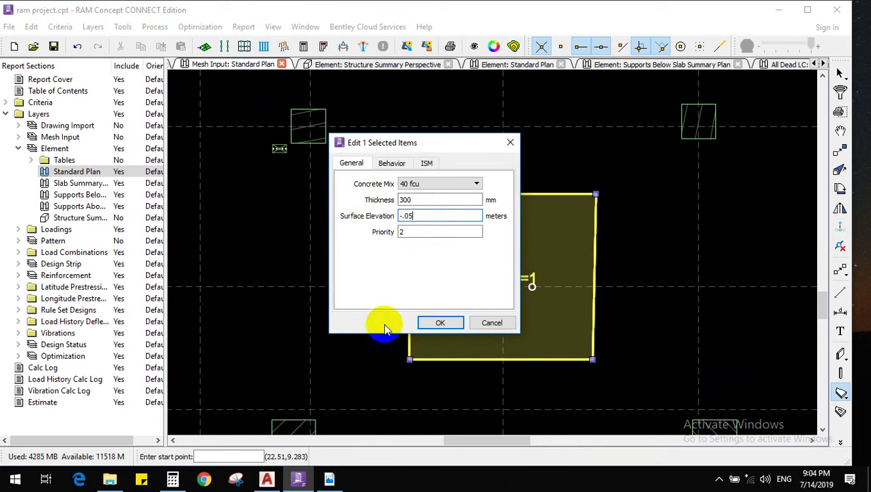
double_click(414, 199)
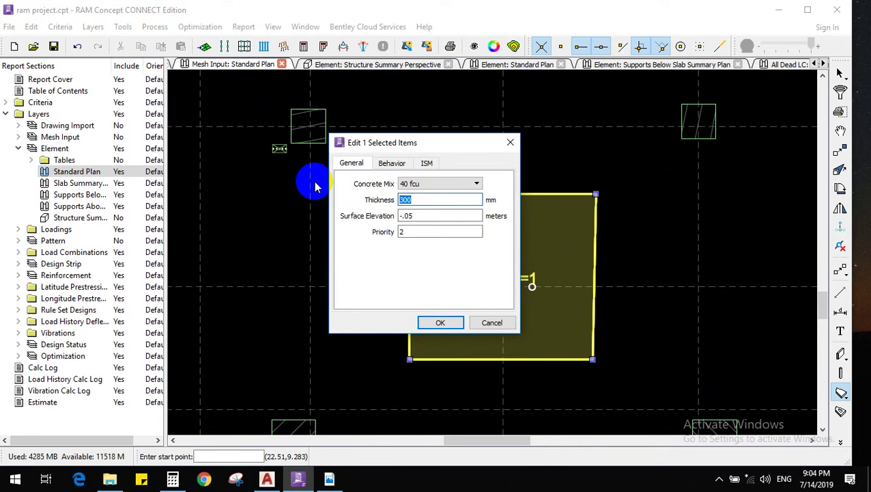
left_click(442, 321)
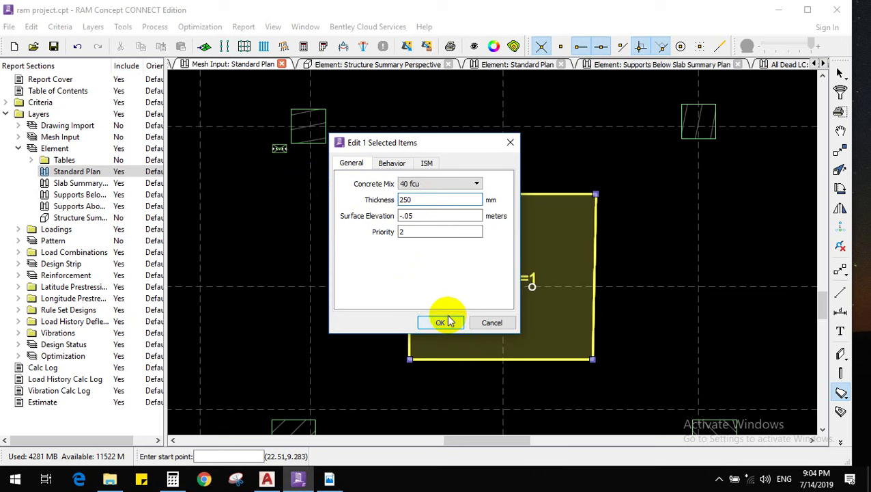
Regenerate the mesh so that it includes the new slab area
left_click(205, 46)
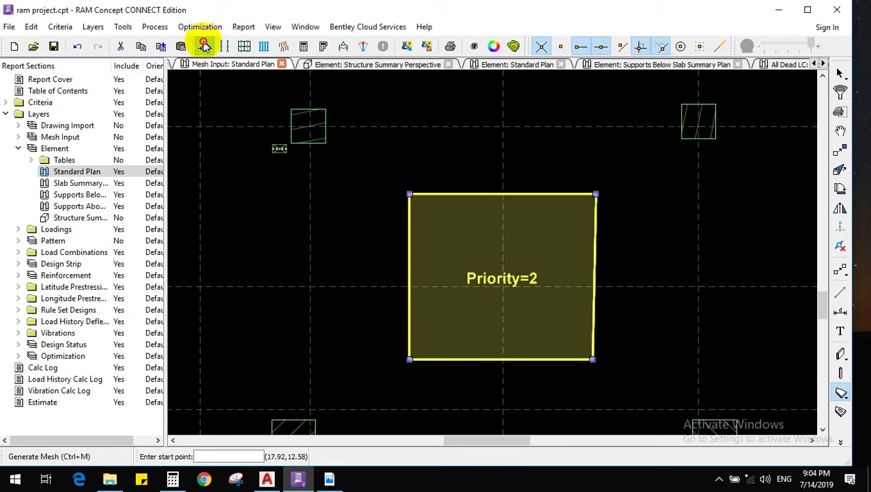
left_click(416, 277)
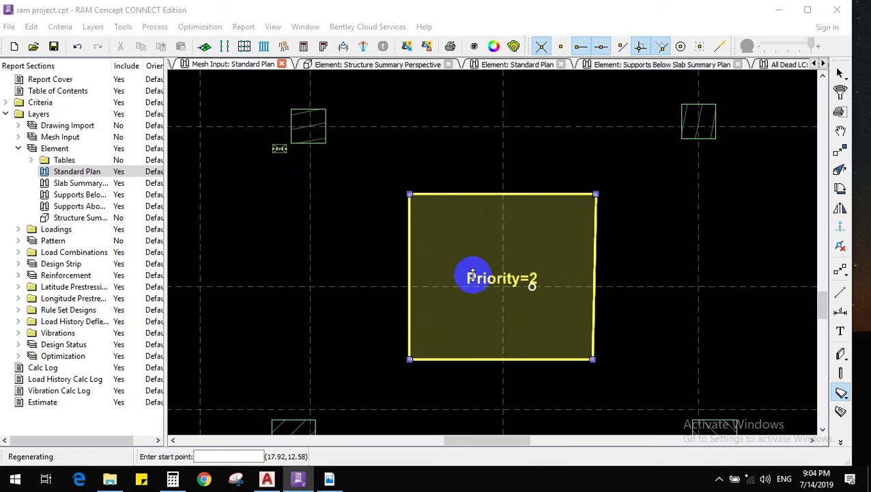
scroll(471, 311, "down", 5)
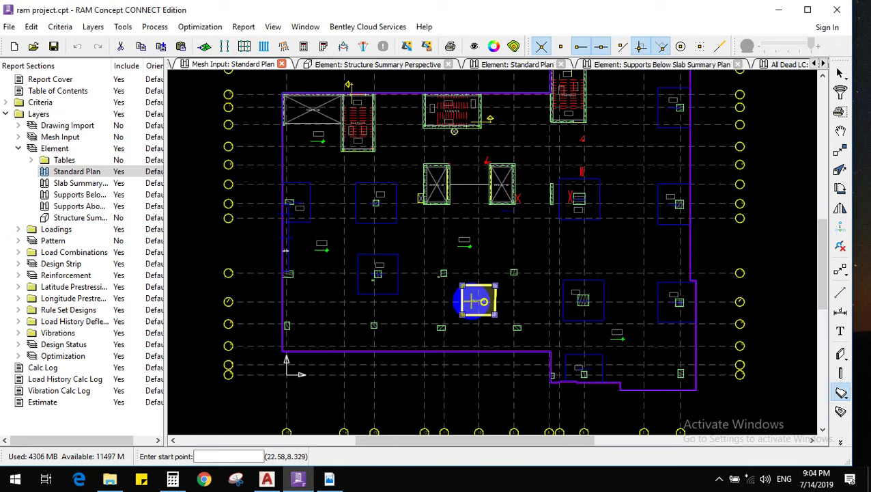
Open the Element Structure Summary Perspective and examine the level difference at the new slab area from several angles
left_click(93, 26)
mouse_move(136, 56)
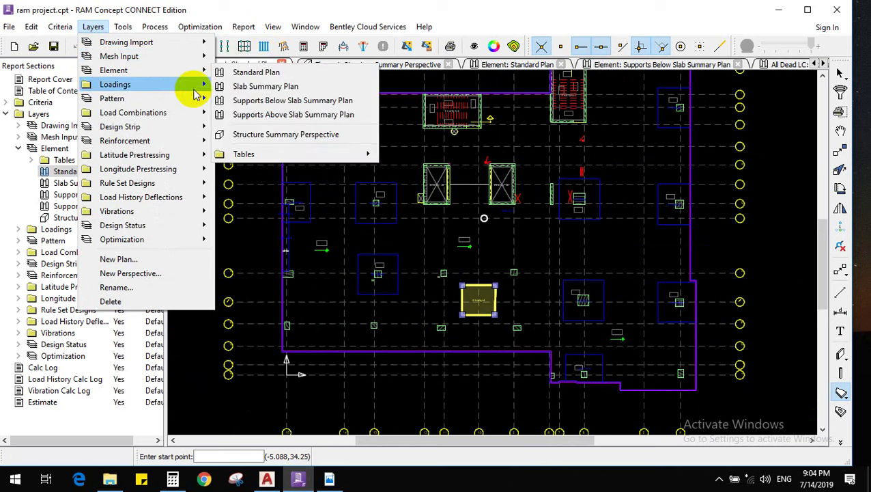
mouse_move(206, 81)
left_click(290, 136)
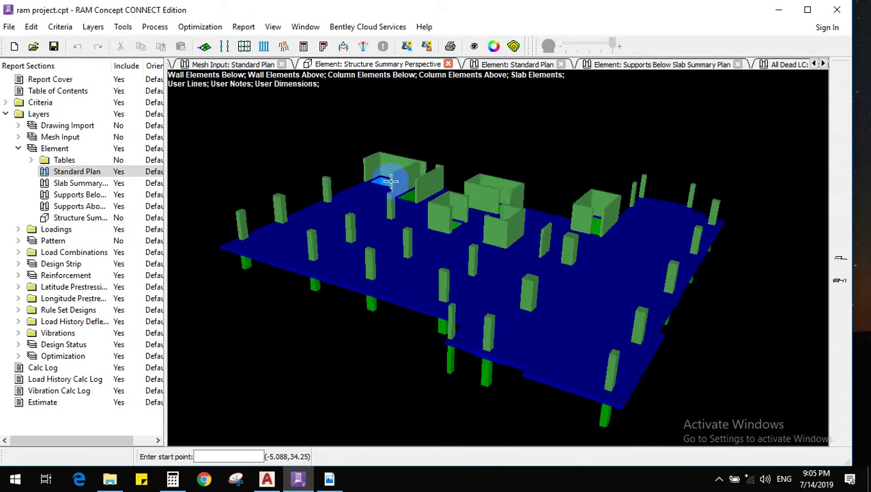
scroll(457, 334, "up", 5)
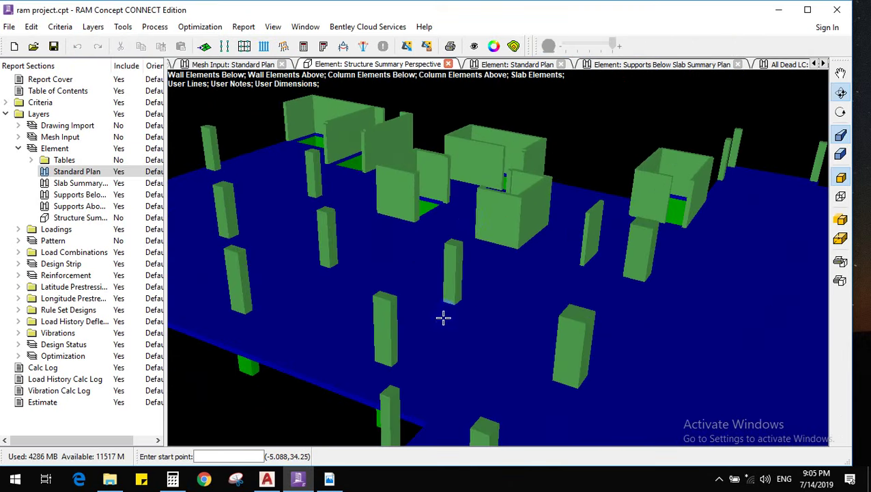
left_click_drag(533, 89, 418, 316)
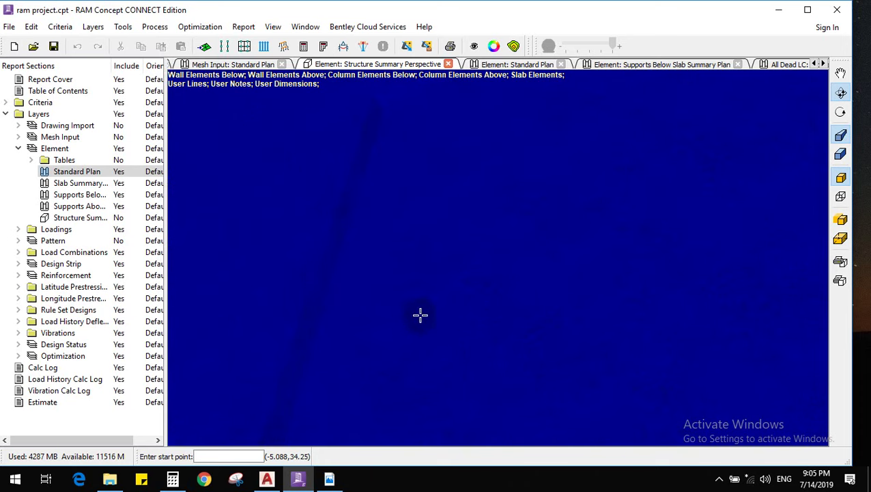
left_click_drag(404, 267, 517, 186)
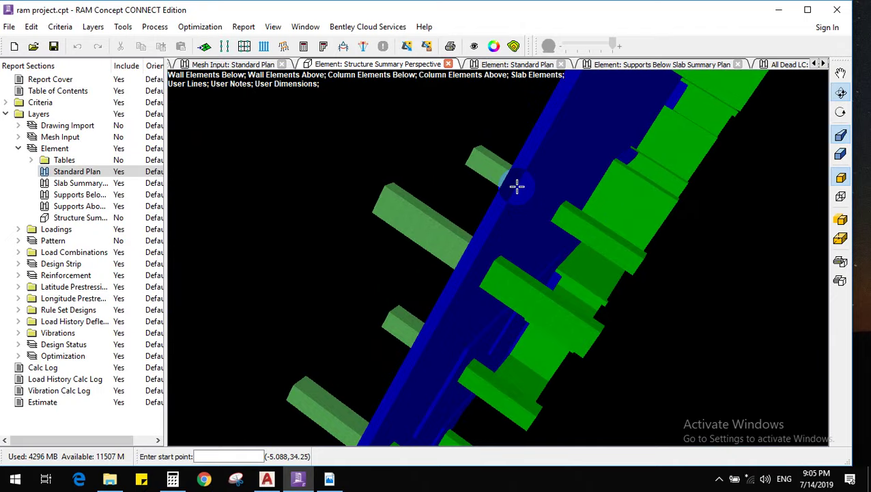
left_click_drag(559, 149, 657, 298)
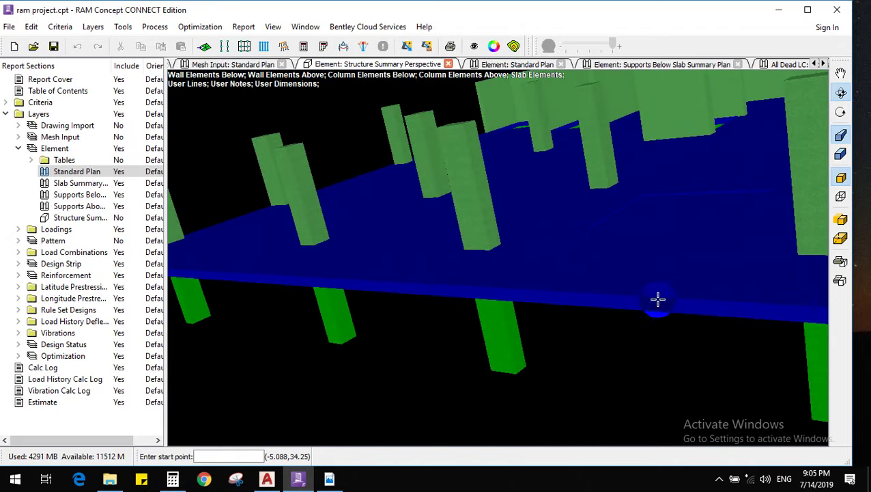
left_click_drag(695, 202, 571, 259)
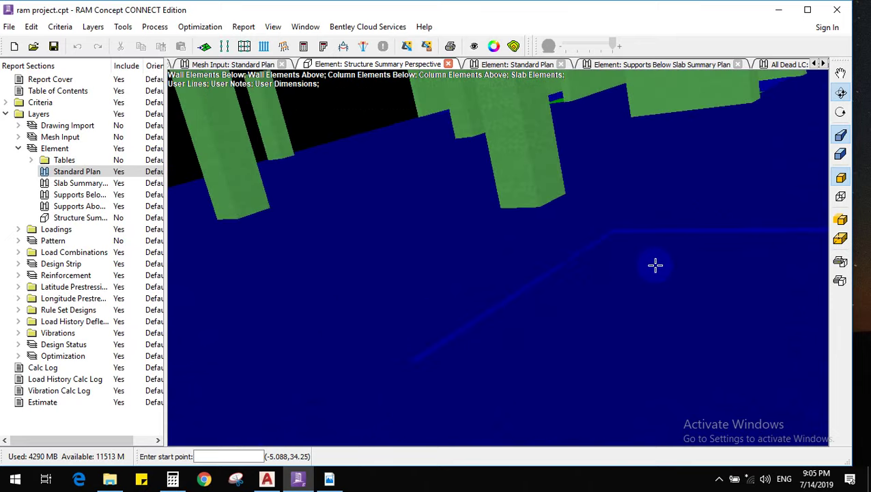
left_click_drag(655, 265, 678, 341)
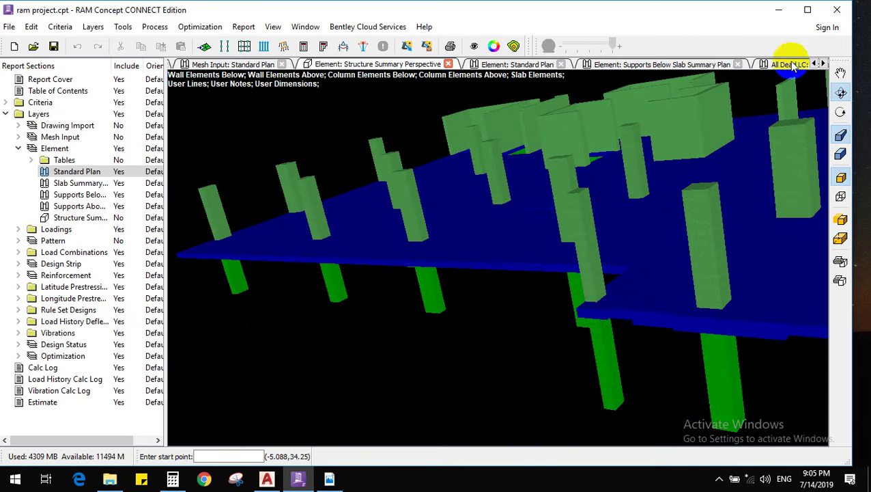
Examine the new slab area on the All Dead LC Std Reactions Plan
left_click(786, 65)
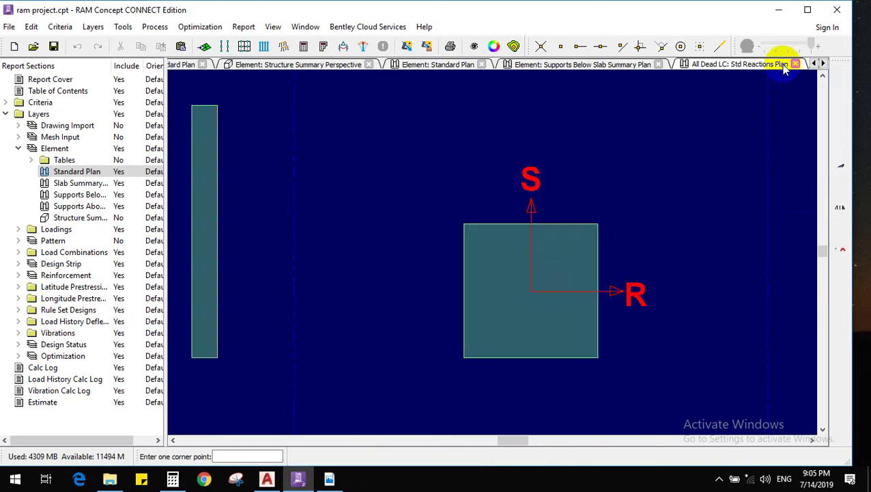
scroll(544, 230, "down", 8)
scroll(533, 277, "up", 2)
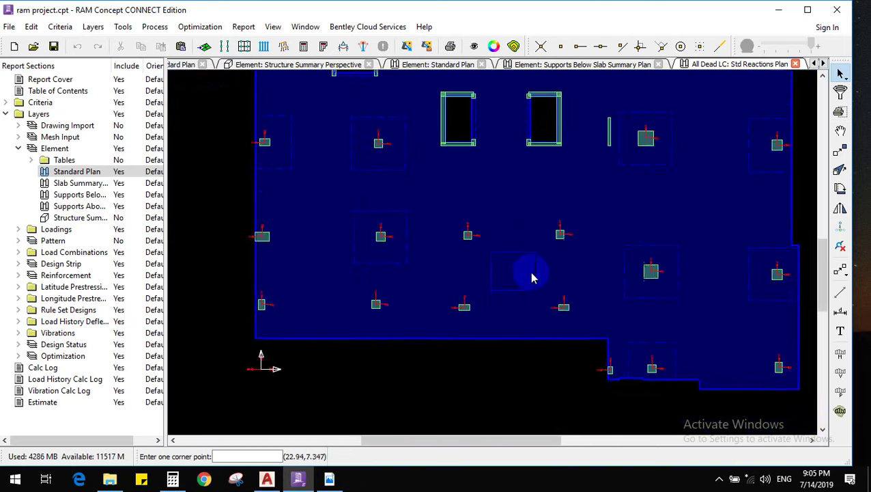
scroll(533, 276, "up", 1)
scroll(504, 321, "down", 5)
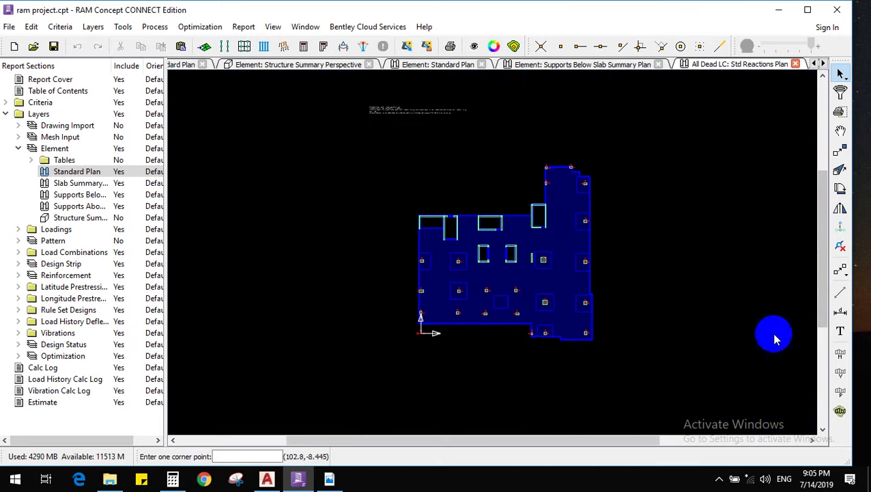
Open the All Loads Plan of the Other Dead Loading
left_click(94, 29)
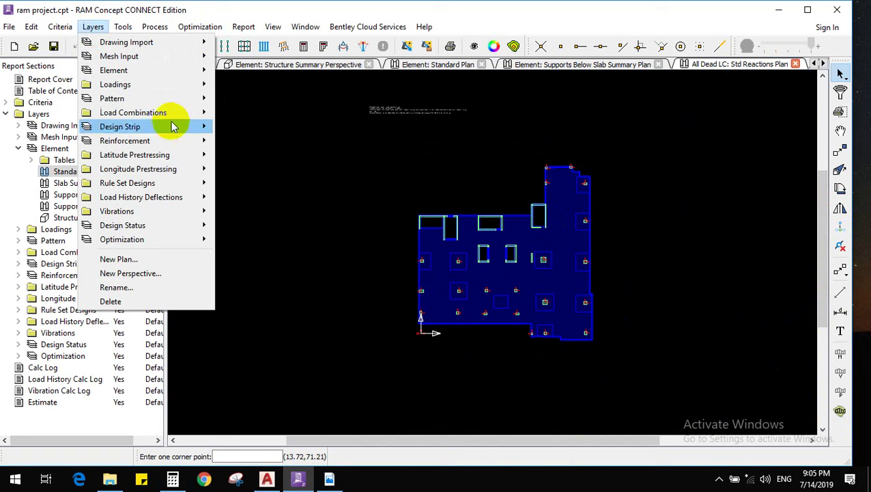
mouse_move(187, 84)
mouse_move(369, 142)
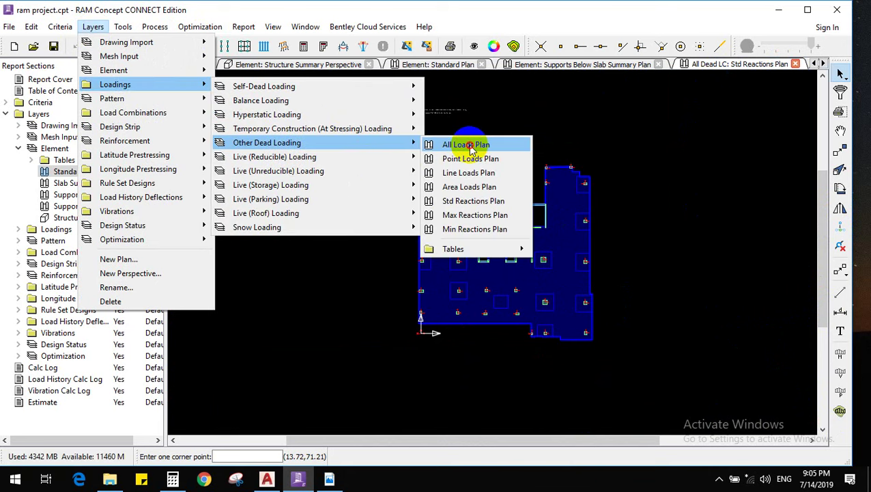
left_click(470, 151)
scroll(525, 185, "up", 1)
scroll(681, 266, "down", 2)
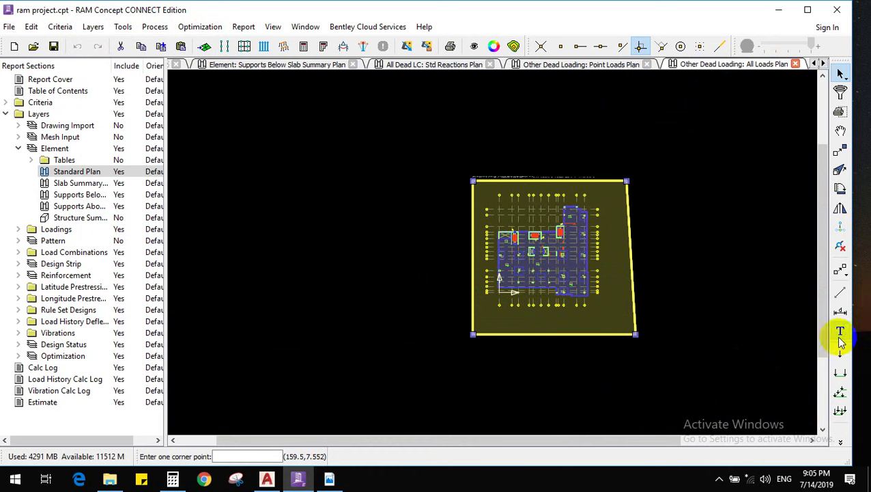
Draw a second, larger four-cornered area load around the existing area load that encloses the slab
left_click(841, 410)
left_click(686, 148)
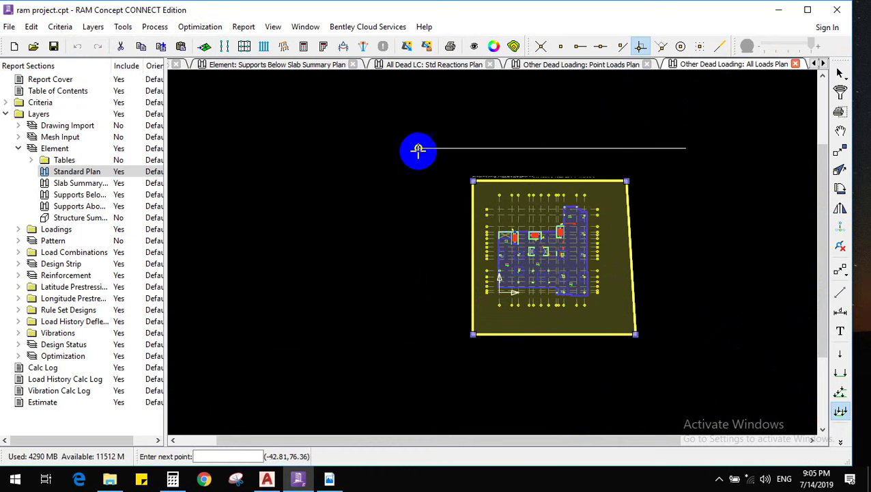
left_click(418, 148)
left_click(416, 389)
left_click(717, 390)
right_click(723, 272)
left_click(744, 279)
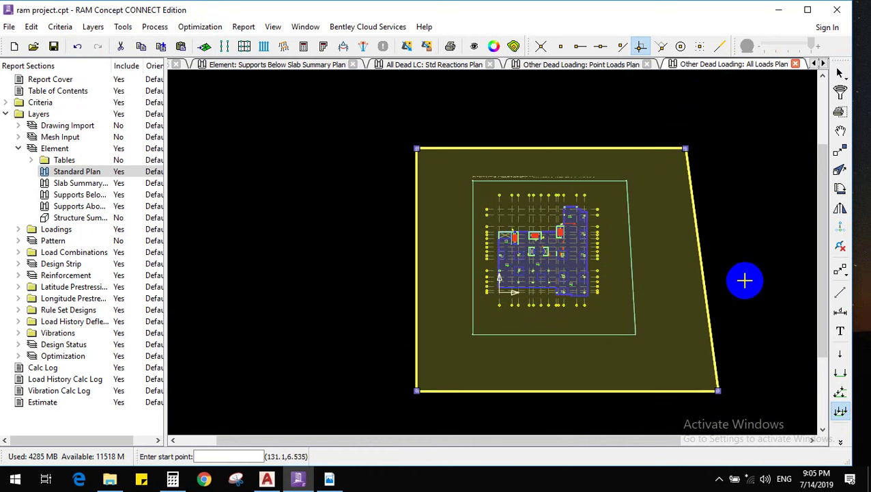
right_click(684, 242)
left_click(704, 257)
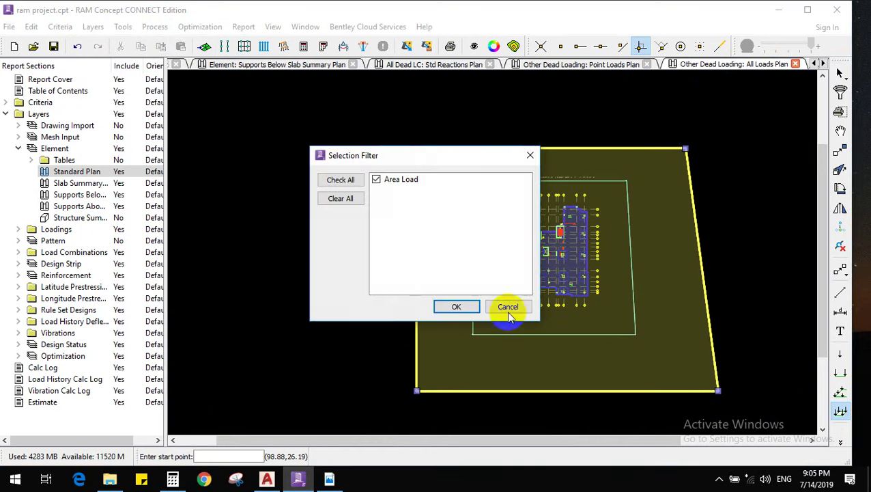
left_click(508, 311)
Set the outer area load's Fz to 1 kN/m² and its elevation above the slab surface to -0.05 m
right_click(745, 202)
left_click(752, 206)
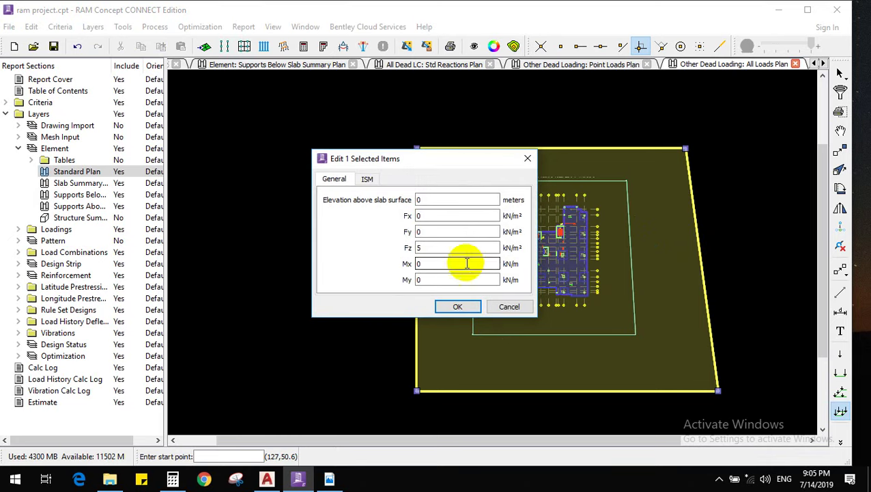
double_click(447, 246)
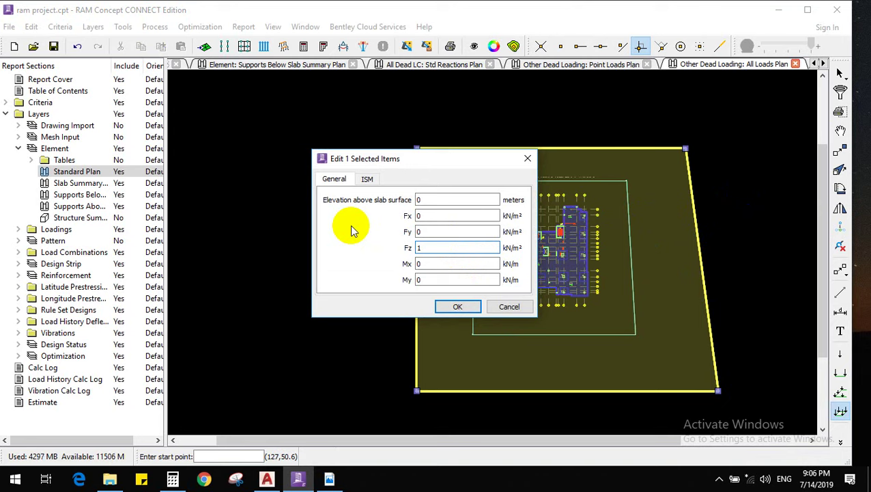
type("1")
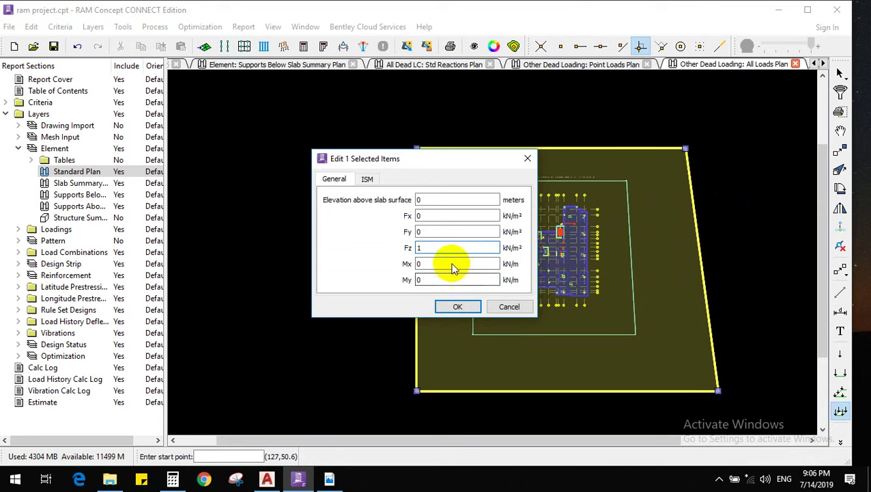
left_click(439, 199)
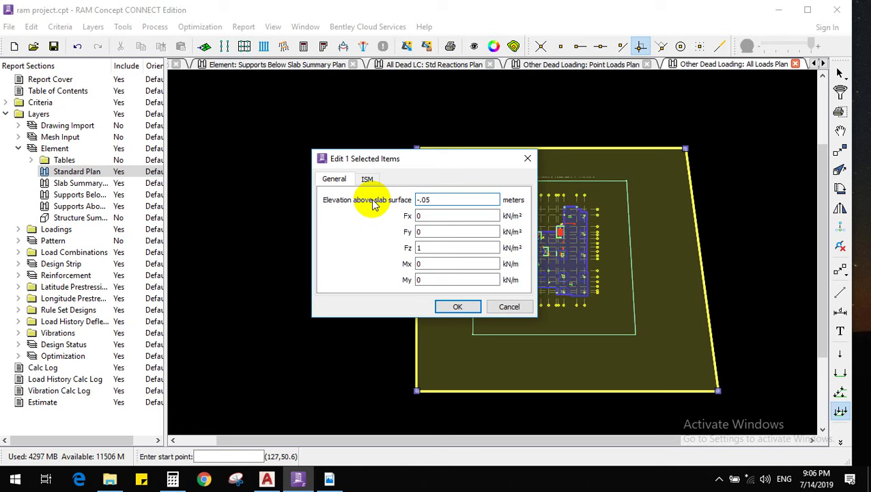
left_click(456, 306)
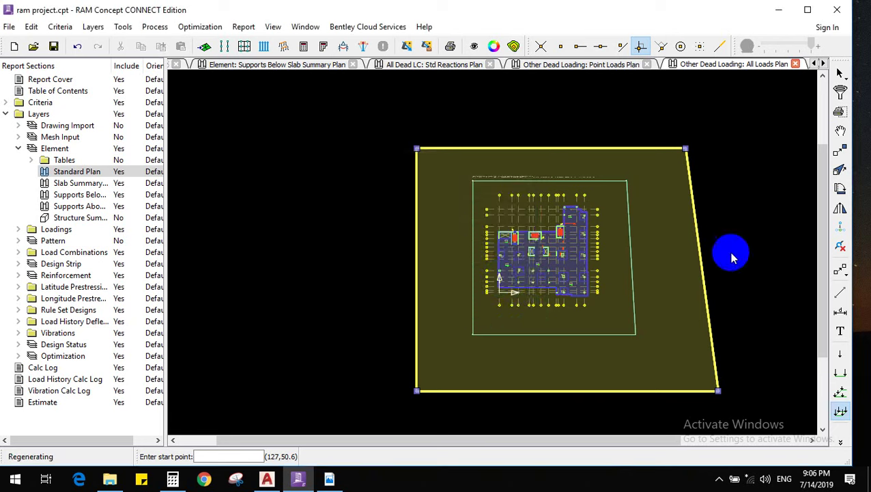
scroll(620, 244, "up", 3)
scroll(620, 244, "up", 2)
scroll(620, 245, "down", 3)
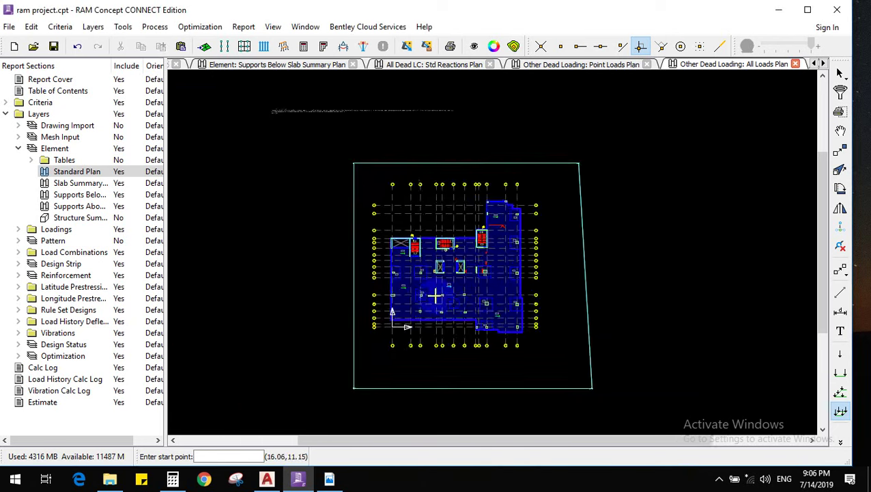
Draw a four-cornered area load over the small lowered slab area between the four columns
scroll(454, 310, "up", 5)
scroll(454, 311, "up", 4)
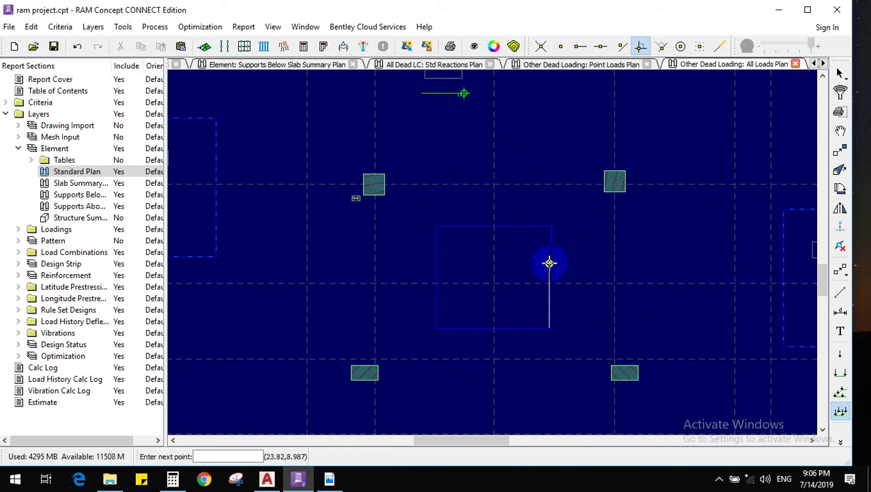
left_click(438, 224)
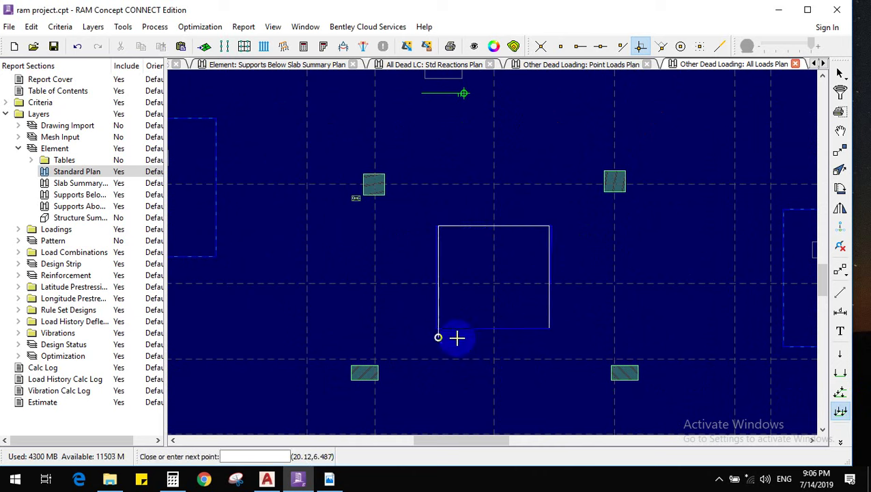
double_click(448, 325)
Try an Fz of 1 kN/m² in the small area load's properties
double_click(486, 262)
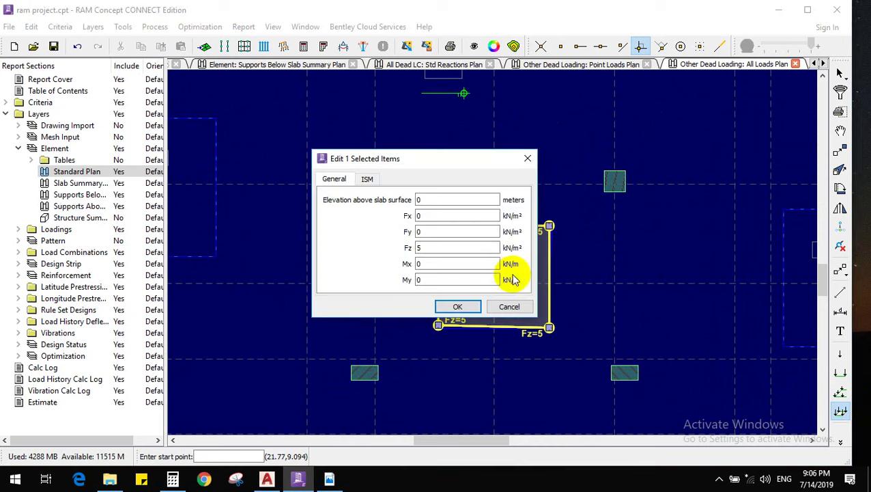
double_click(443, 248)
type("1")
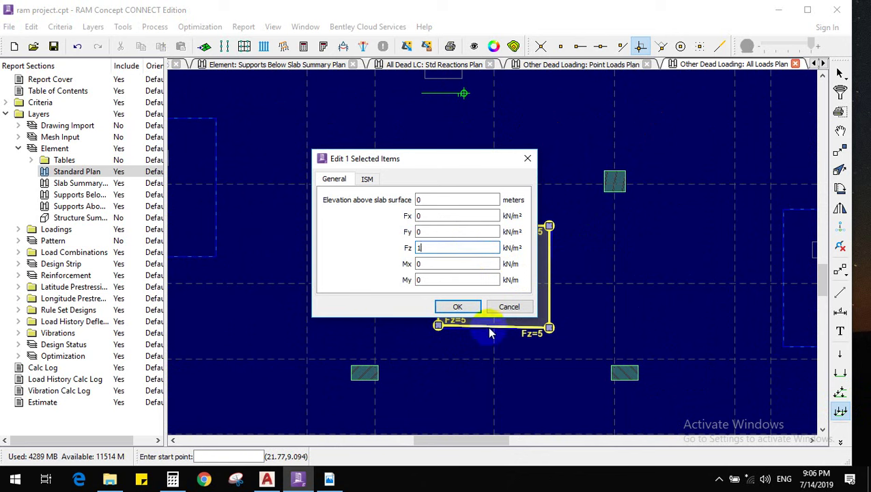
left_click(457, 305)
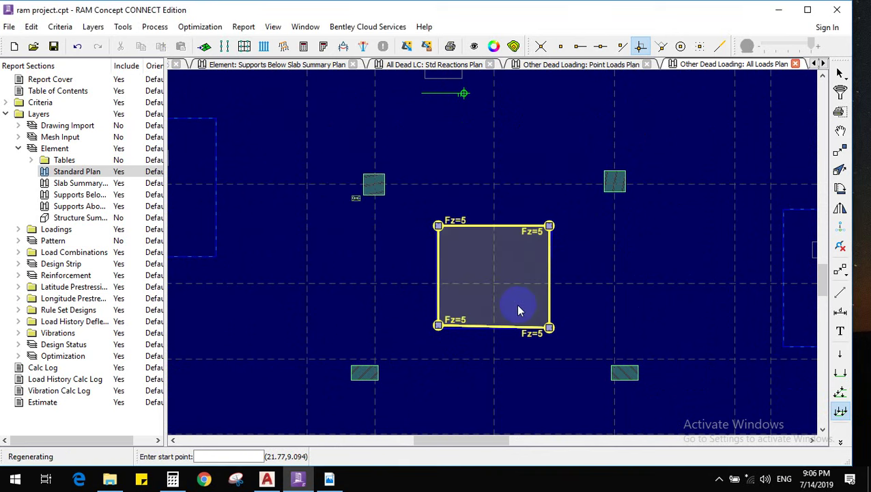
Delete the small area load, keep the outer area load around the slab, and clear the selection
scroll(512, 307, "down", 5)
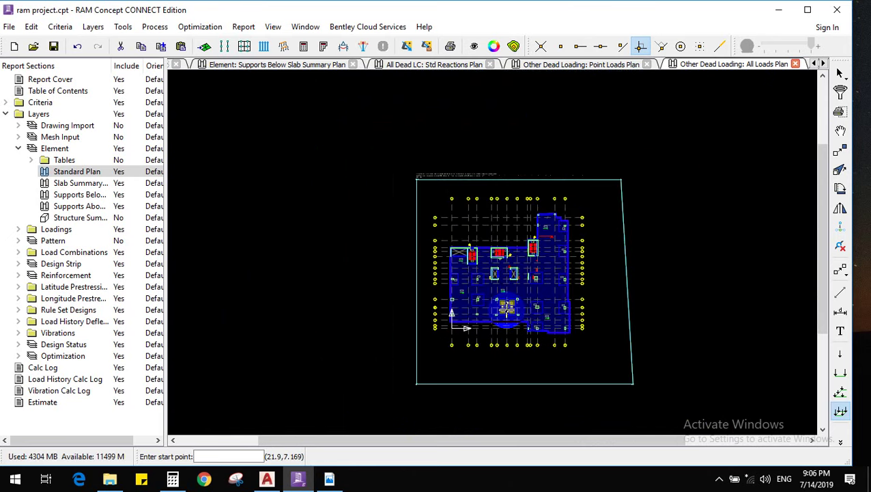
key("Delete")
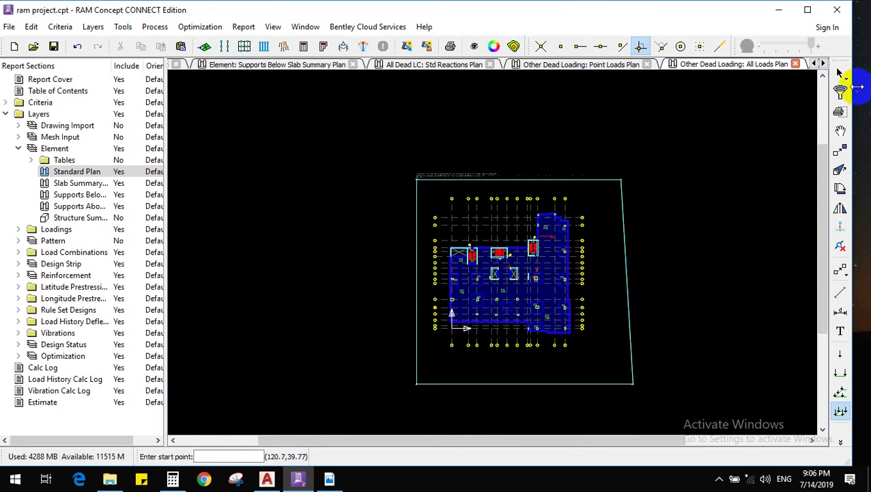
left_click(840, 74)
left_click(609, 276)
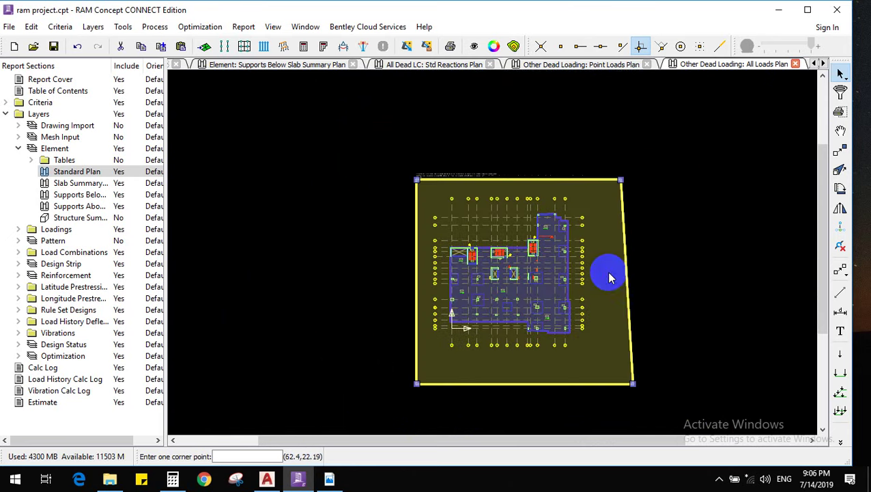
left_click(659, 234)
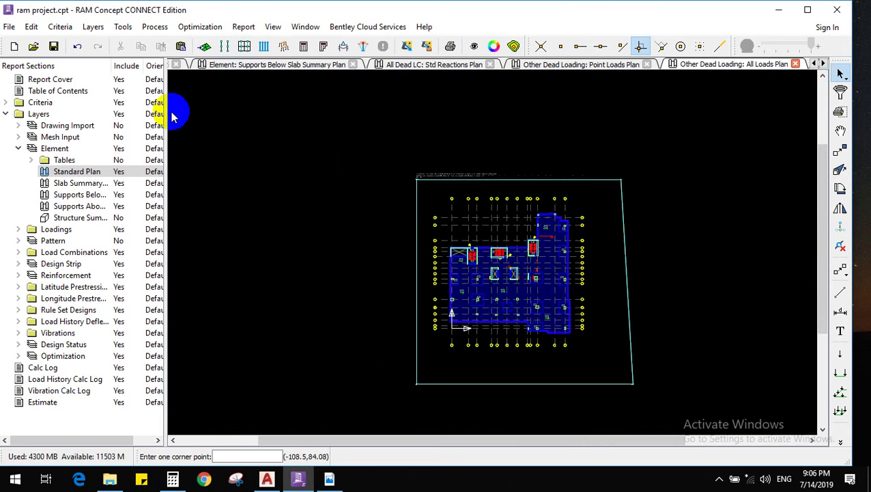
Open the All Loads Plan of the Live (Unreducible) Loading
left_click(92, 26)
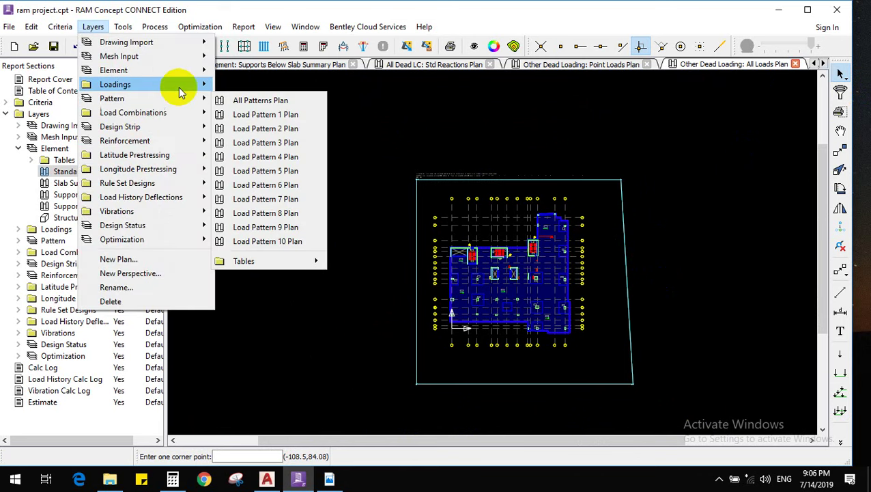
mouse_move(180, 90)
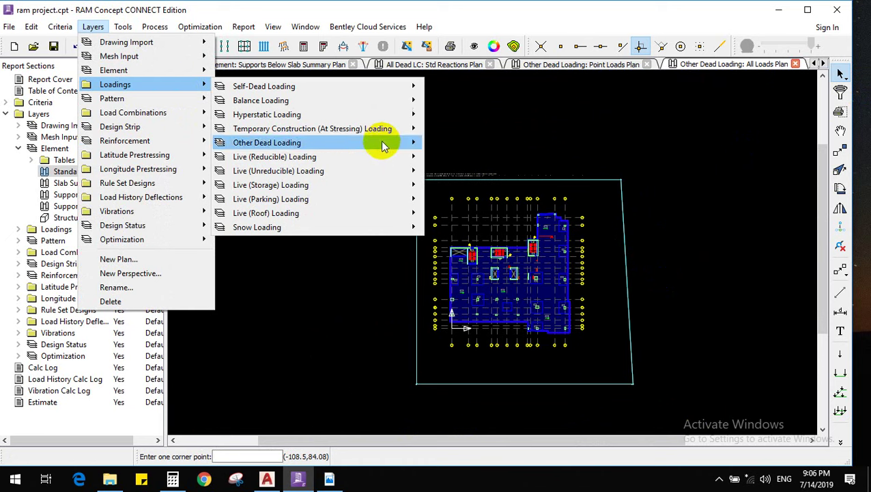
mouse_move(403, 170)
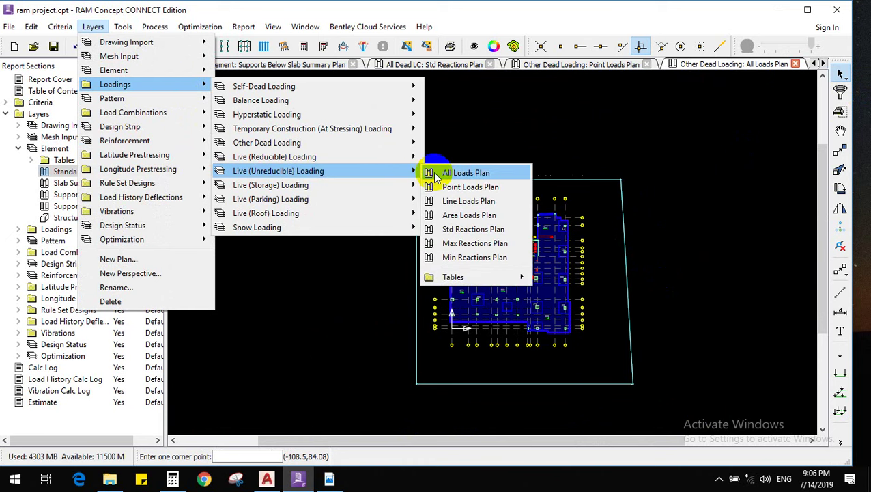
left_click(436, 175)
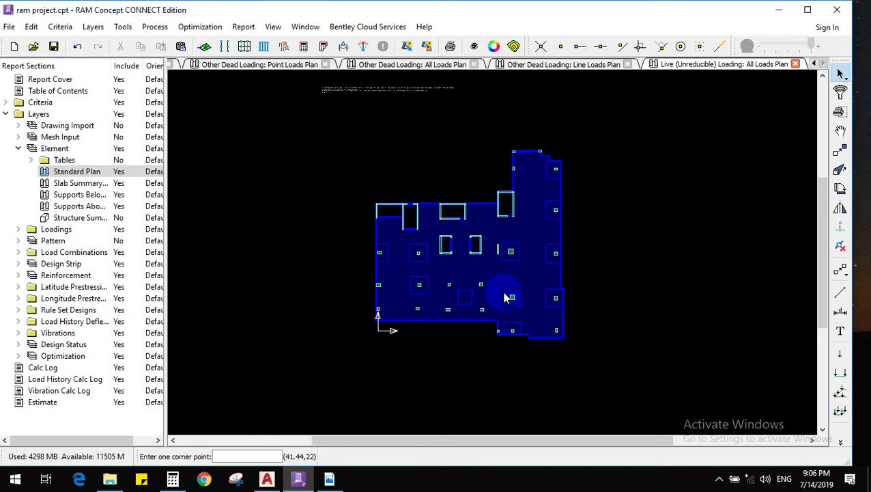
Draw a closed four-cornered area load that encloses the whole slab on the live load plan
left_click(839, 411)
left_click_drag(625, 92, 309, 94)
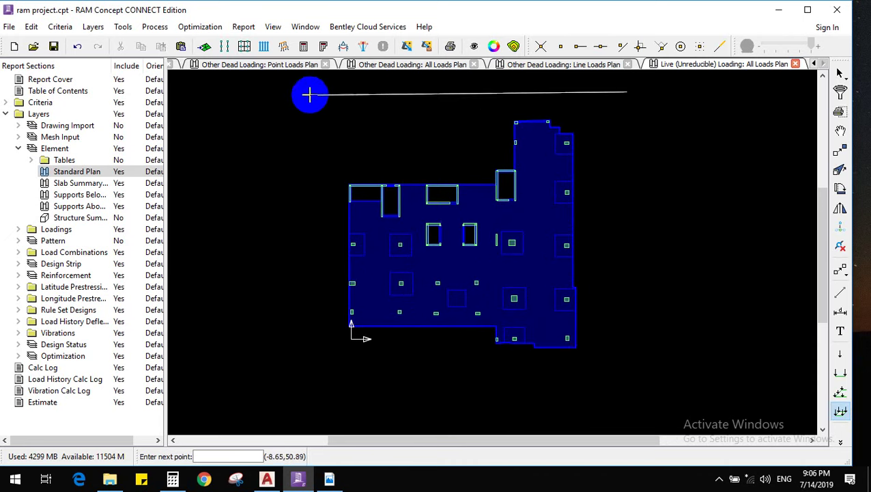
left_click(310, 95)
left_click(316, 399)
left_click(624, 383)
right_click(621, 279)
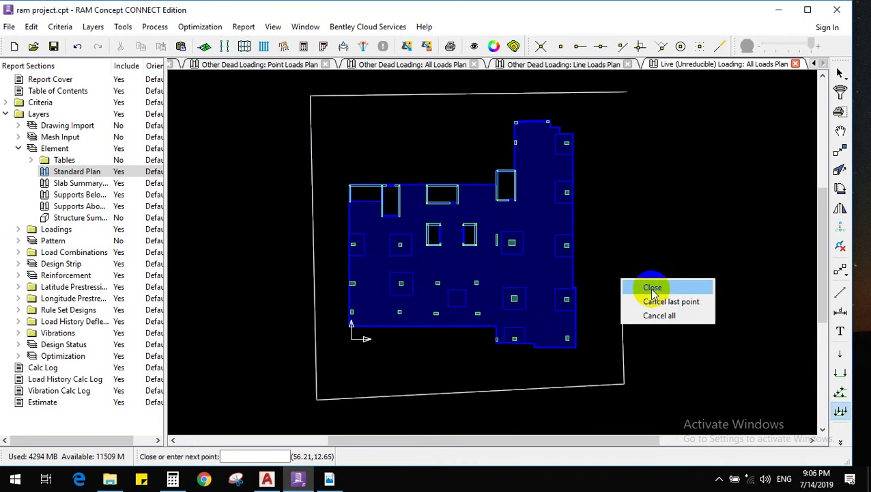
left_click(652, 287)
Set the live area load's Fz to 2.5 kN/m² and clear the selection
right_click(552, 172)
left_click(570, 188)
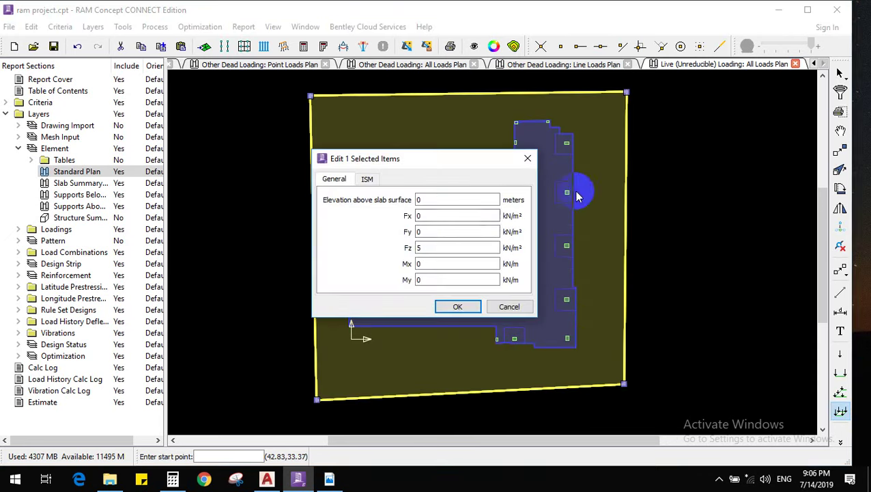
double_click(430, 246)
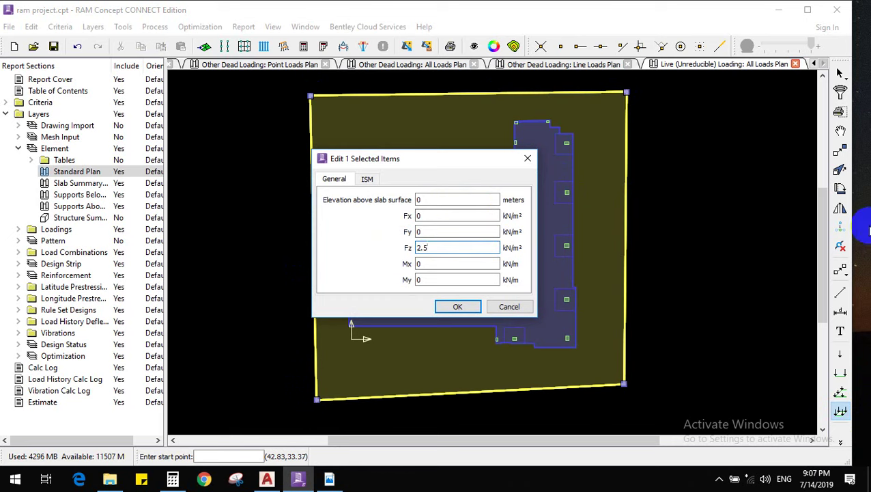
left_click(456, 306)
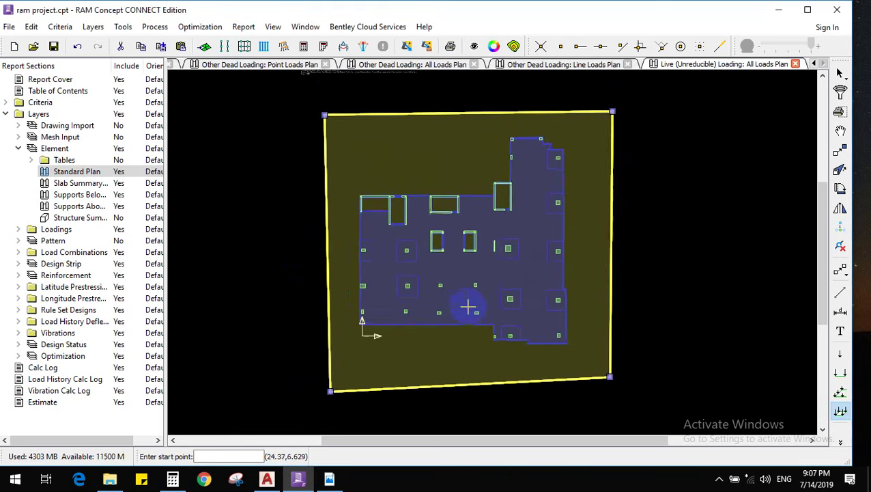
scroll(467, 305, "down", 3)
left_click(840, 75)
left_click(631, 301)
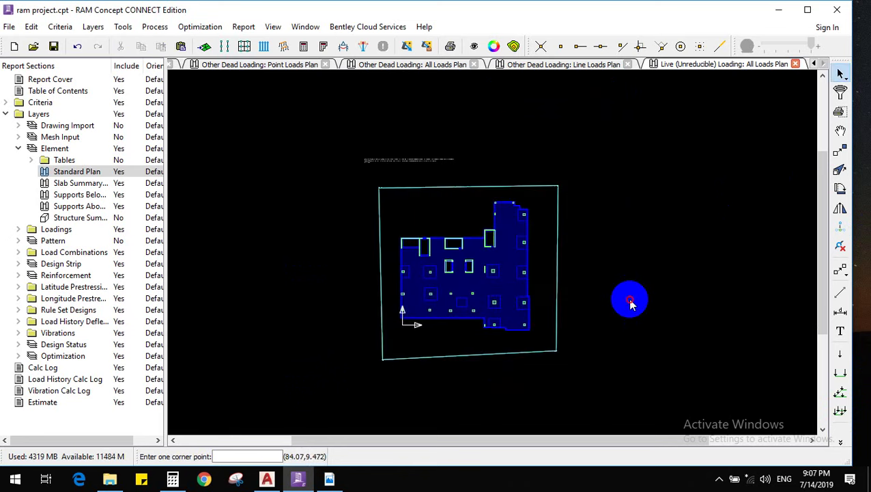
Regenerate the slab's finite element mesh
scroll(513, 282, "up", 1)
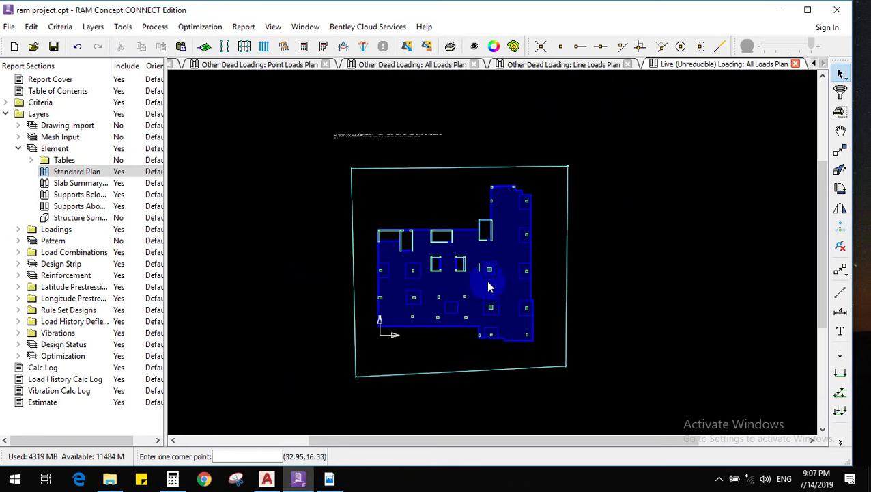
left_click(93, 28)
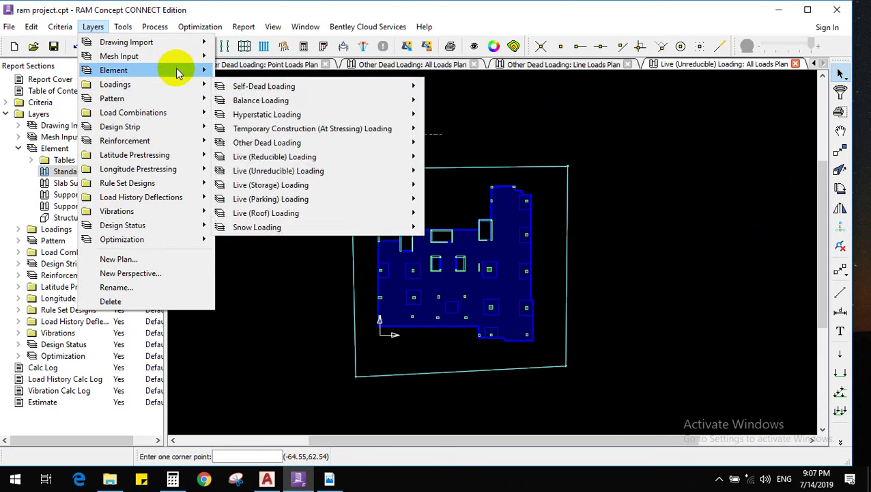
mouse_move(177, 72)
mouse_move(157, 28)
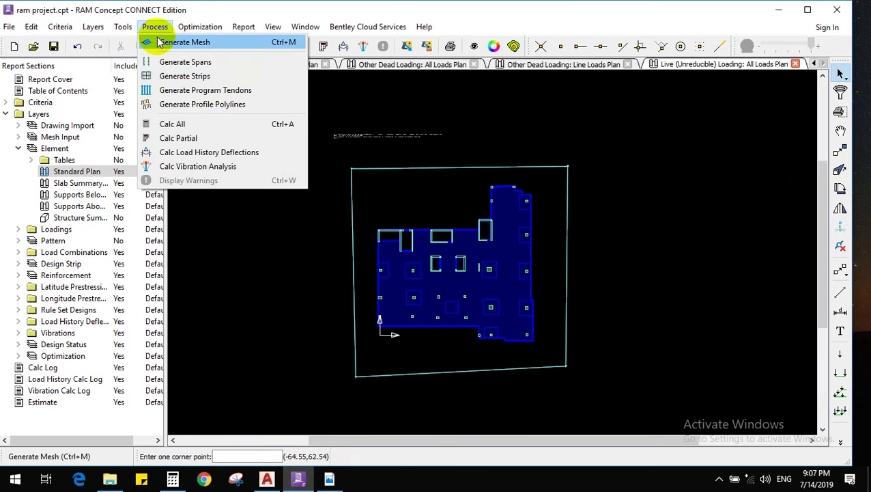
left_click(157, 42)
scroll(486, 272, "up", 3)
scroll(483, 195, "down", 3)
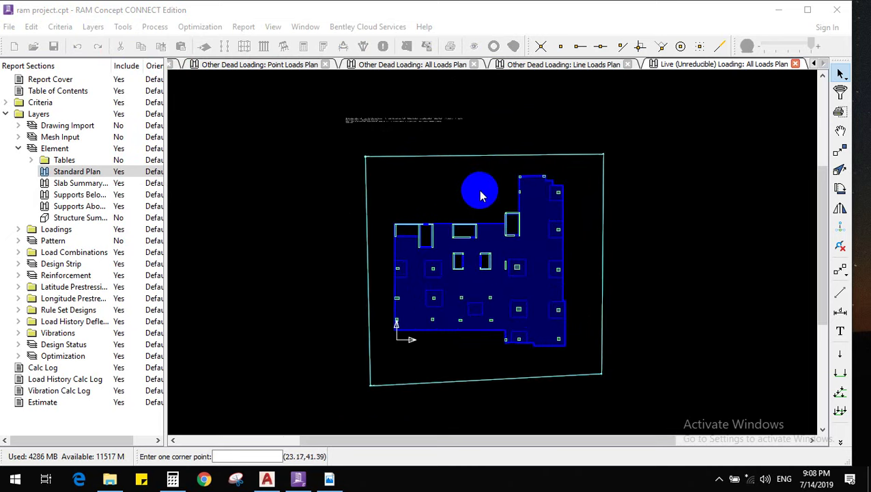
left_click(226, 118)
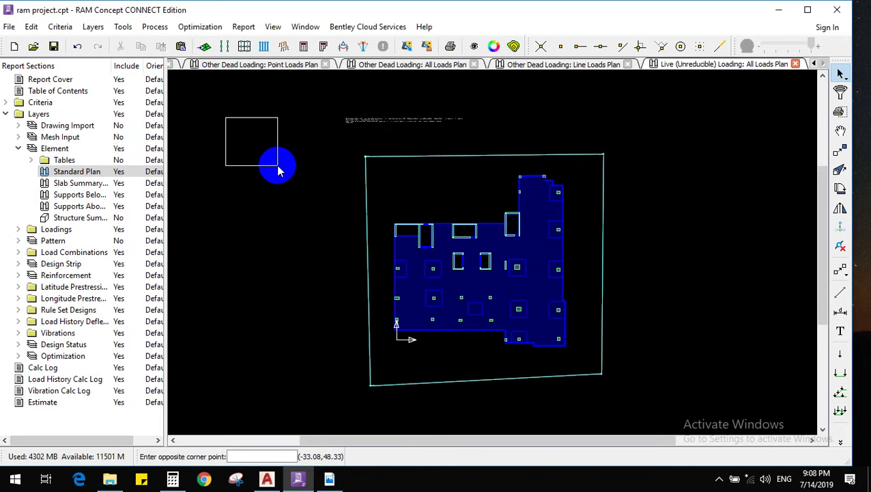
left_click(287, 215)
scroll(328, 163, "up", 2)
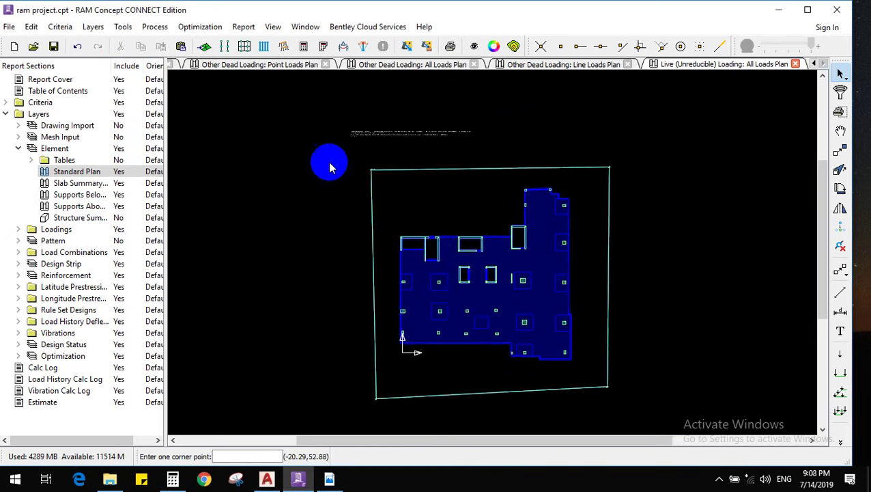
Run a partial calculation of the model through analysis
left_click(323, 46)
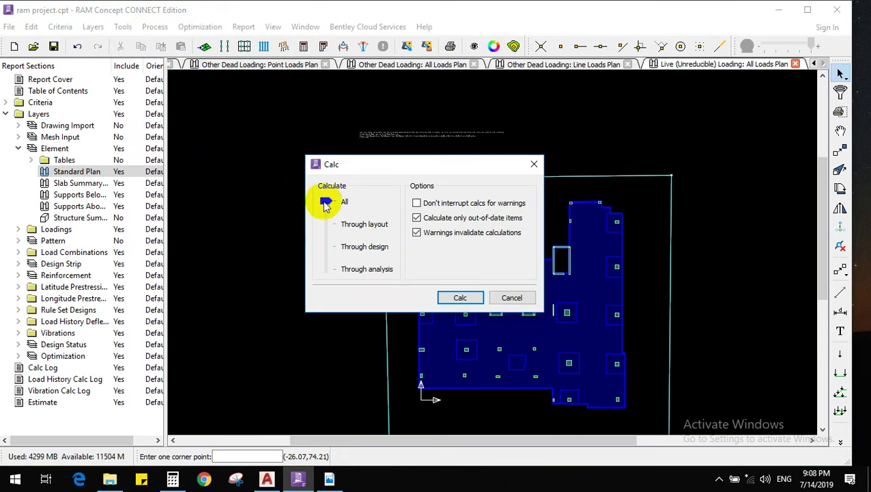
left_click_drag(325, 206, 335, 272)
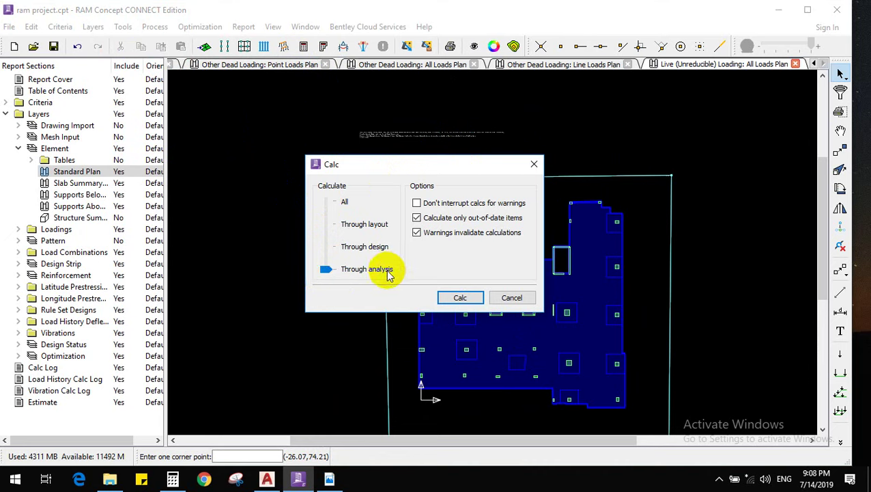
left_click(462, 297)
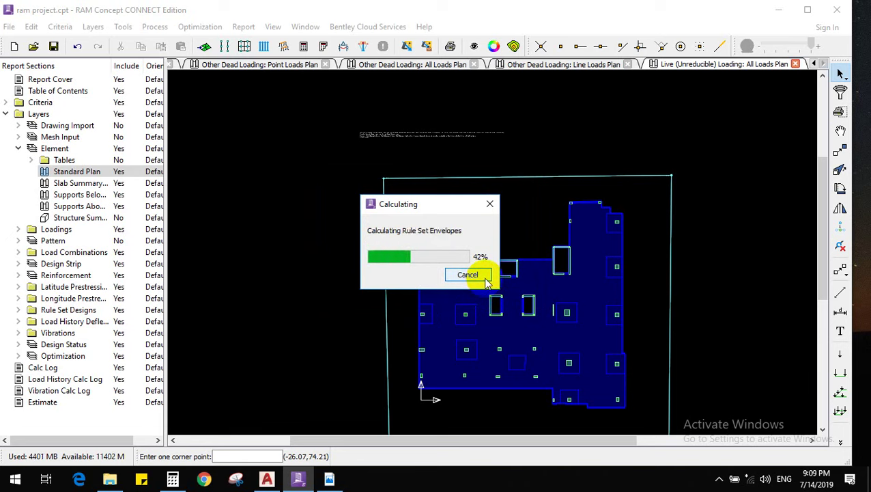
Run Calc All on the complete model
left_click(304, 47)
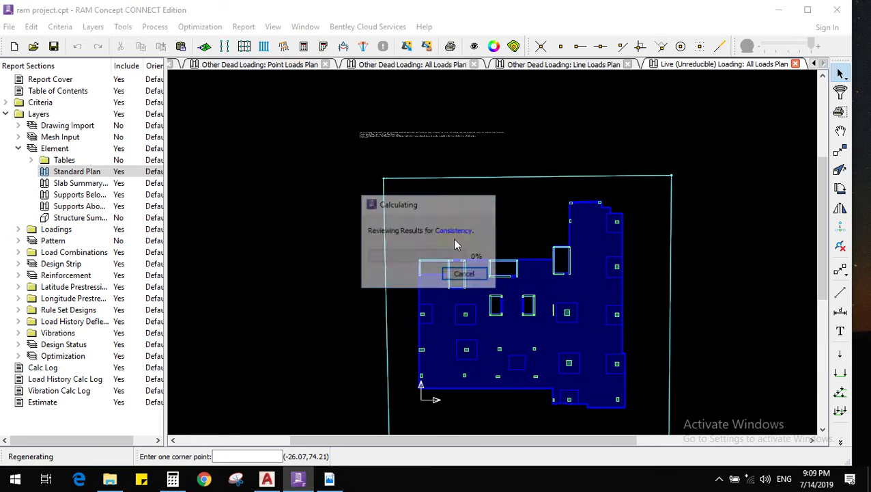
scroll(476, 204, "down", 3)
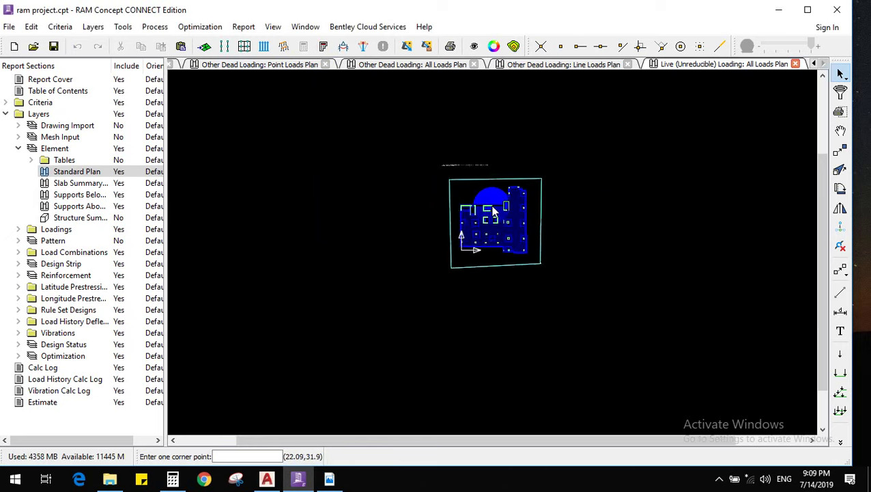
scroll(496, 203, "up", 2)
scroll(496, 204, "up", 1)
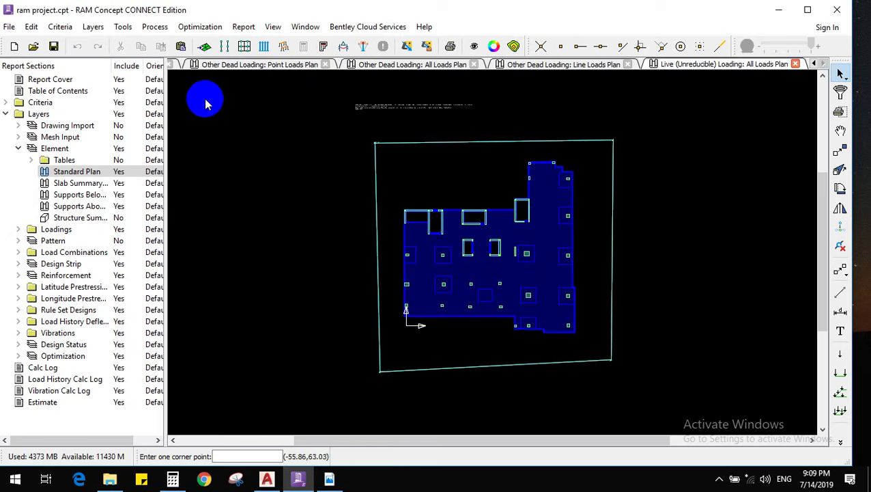
Open the Std Reactions Plan of the All Dead LC load combination and examine the reactions at an interior column
left_click(93, 27)
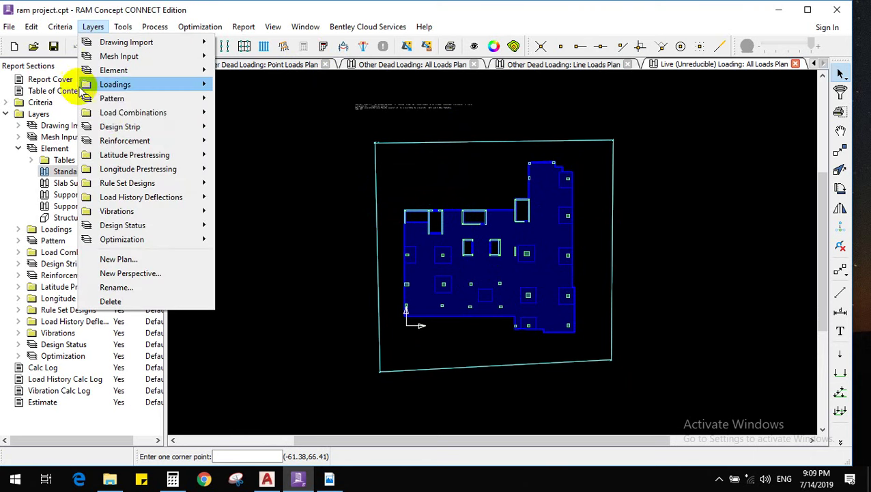
mouse_move(107, 114)
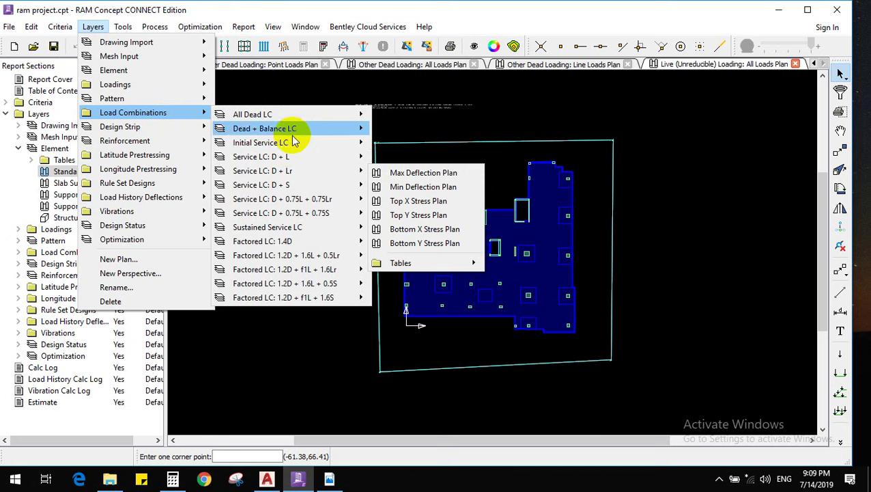
mouse_move(294, 299)
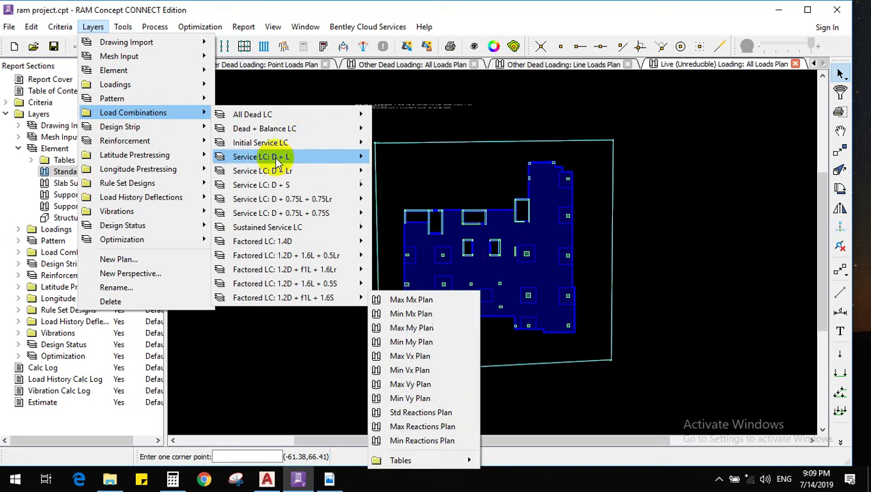
mouse_move(278, 116)
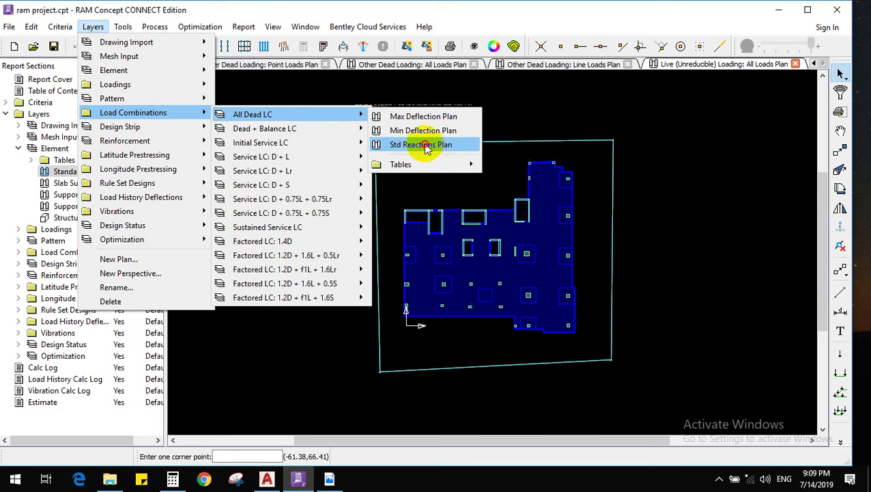
left_click(427, 144)
scroll(530, 326, "up", 6)
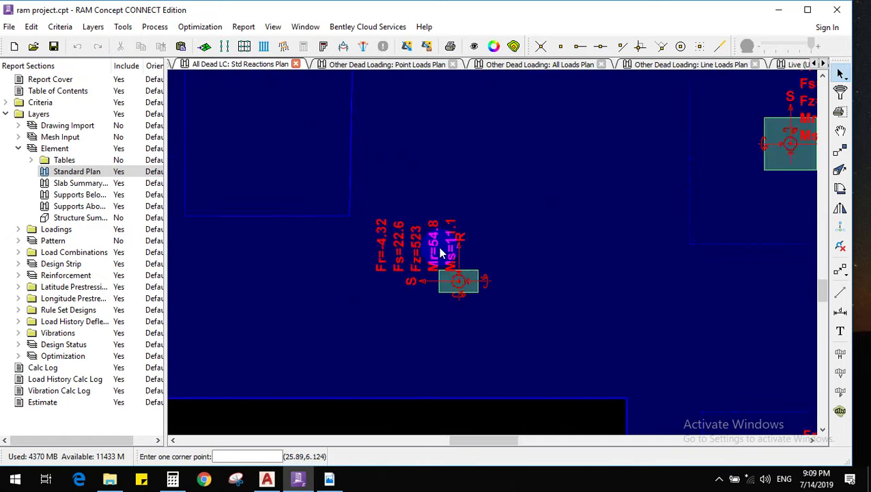
scroll(441, 253, "up", 4)
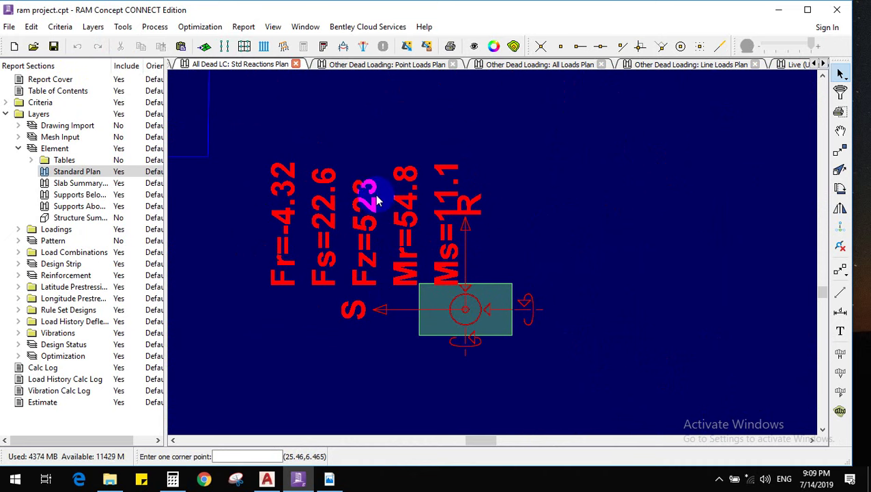
scroll(392, 270, "down", 1)
scroll(369, 277, "up", 1)
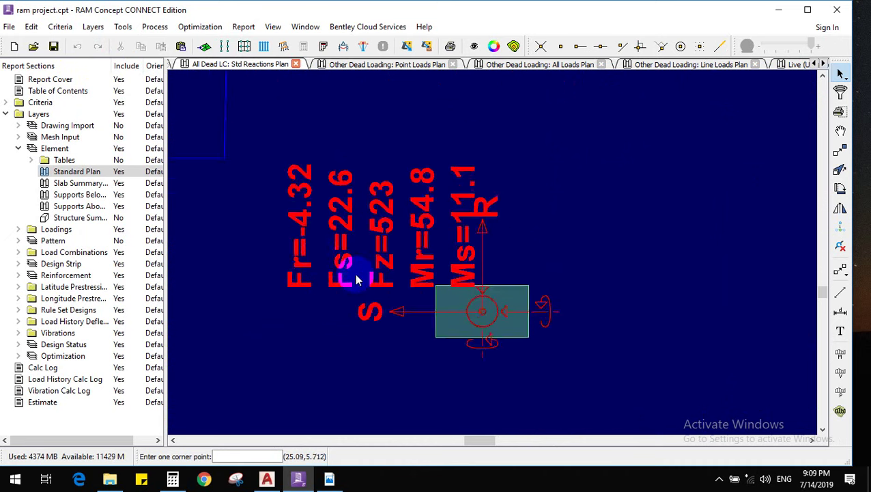
scroll(441, 279, "down", 1)
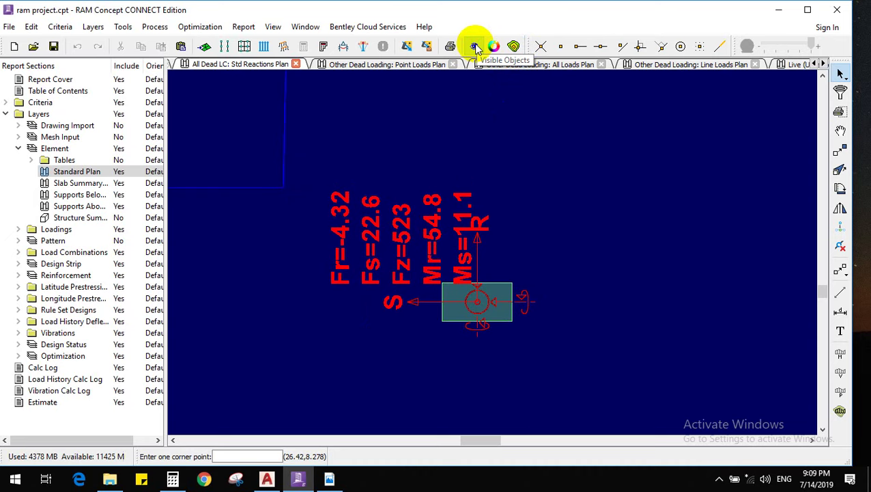
left_click(513, 47)
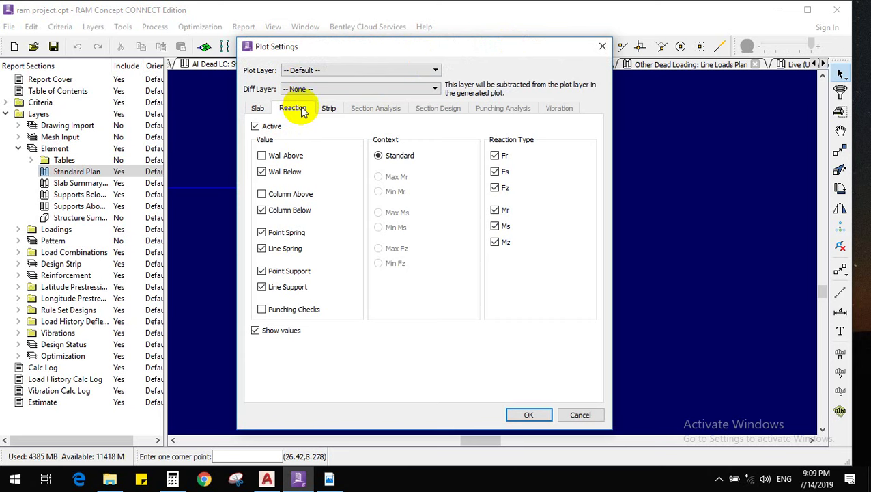
left_click(372, 69)
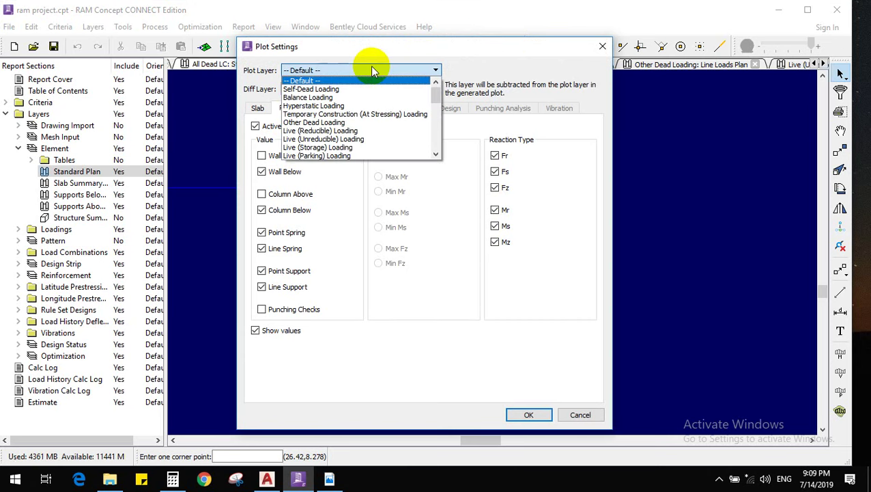
scroll(369, 127, "down", 3)
scroll(368, 127, "down", 4)
scroll(365, 116, "up", 8)
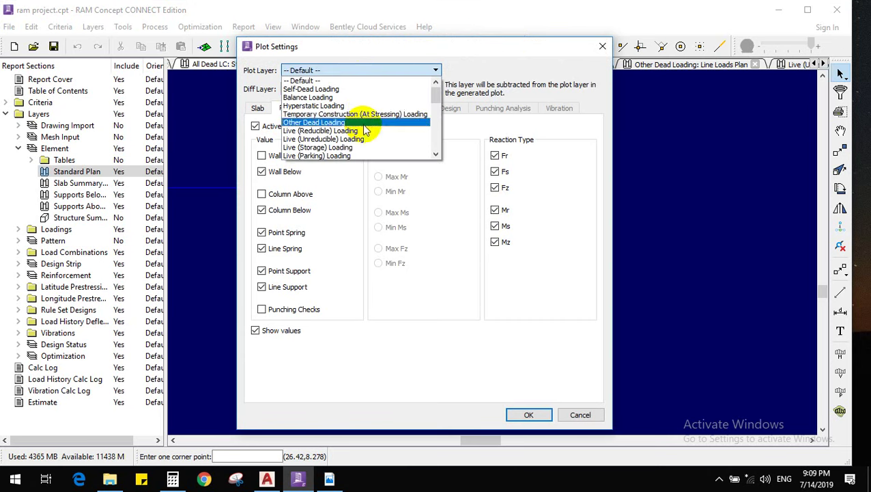
left_click(376, 81)
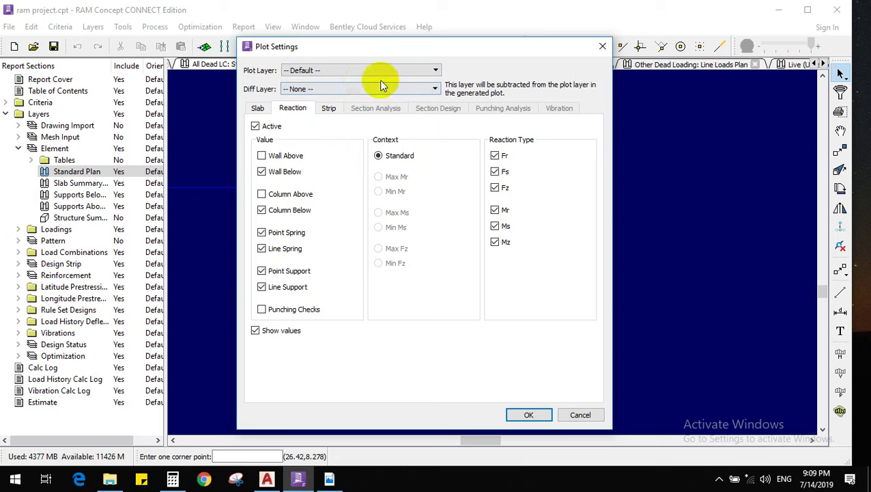
left_click(603, 46)
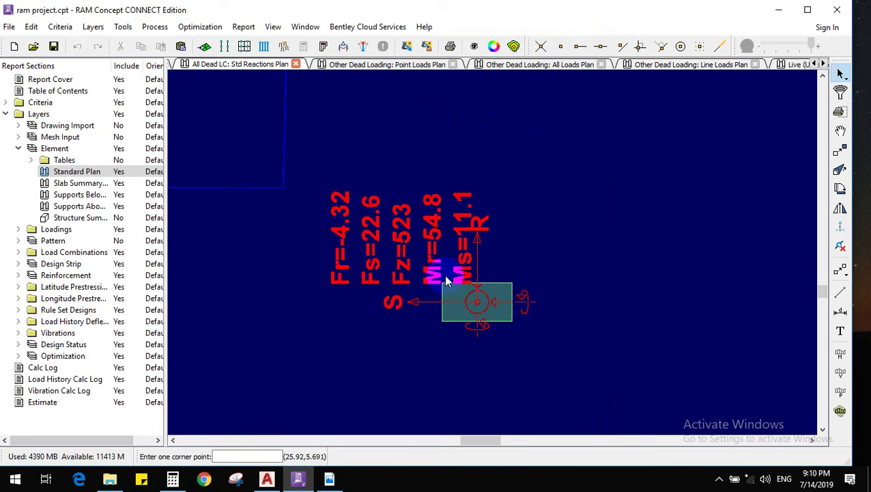
Set the reaction plot's layer to Service LC: D + L and examine the same column's reactions
left_click(513, 46)
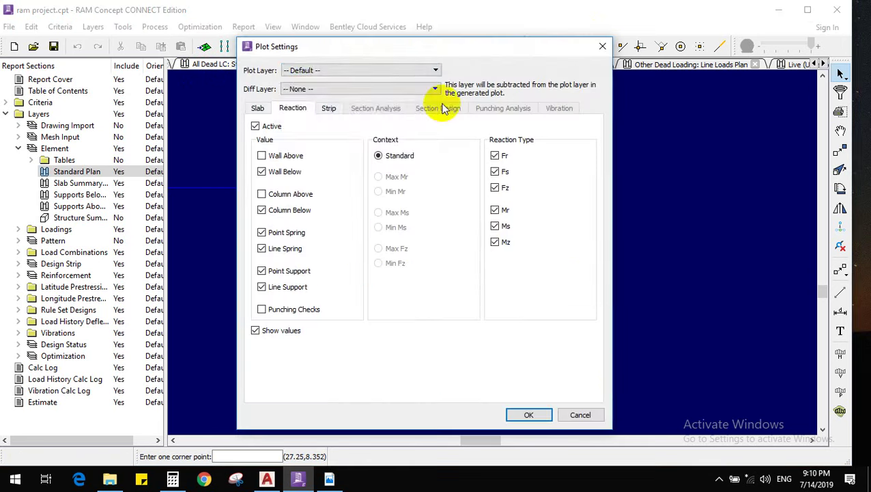
left_click(328, 71)
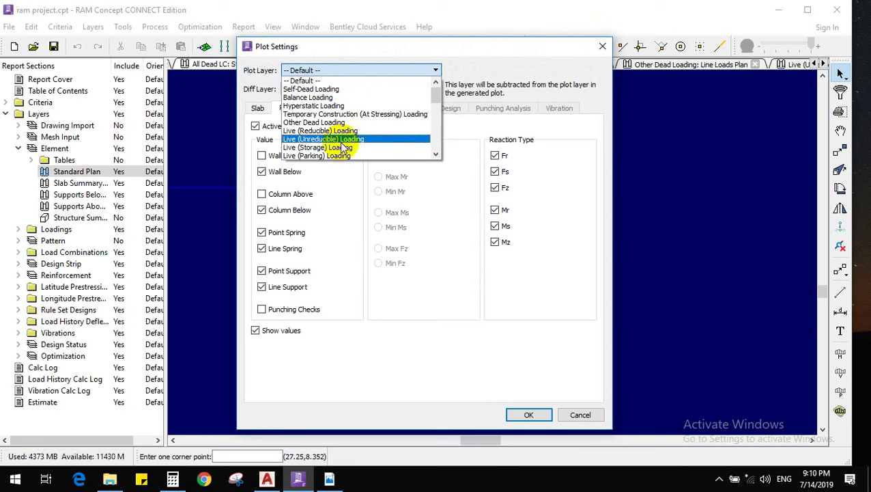
scroll(342, 132, "down", 1)
scroll(341, 132, "down", 3)
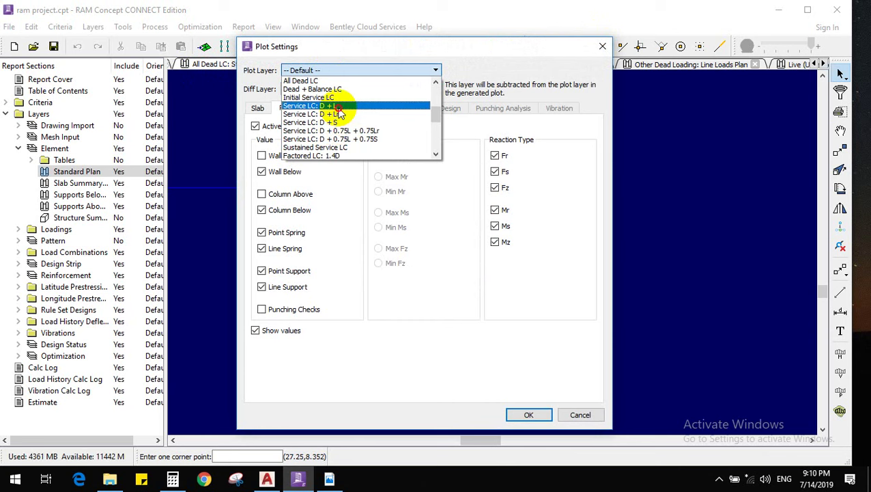
left_click(319, 106)
left_click(526, 413)
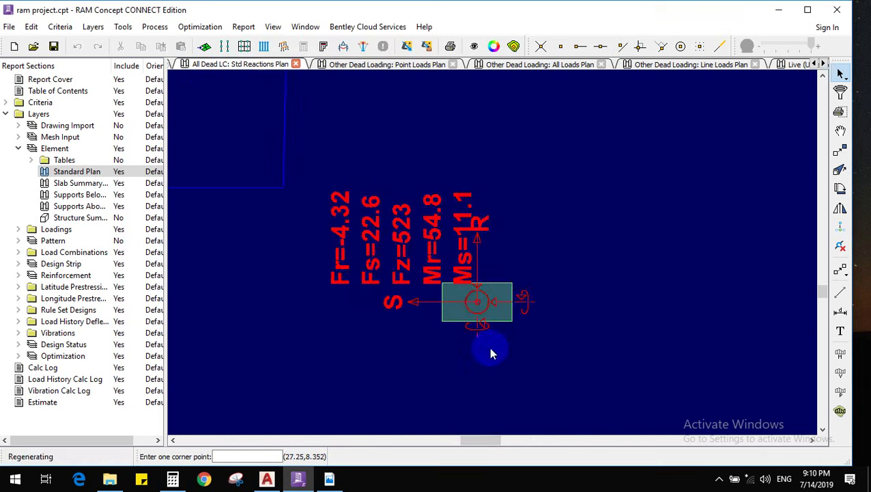
scroll(430, 256, "up", 1)
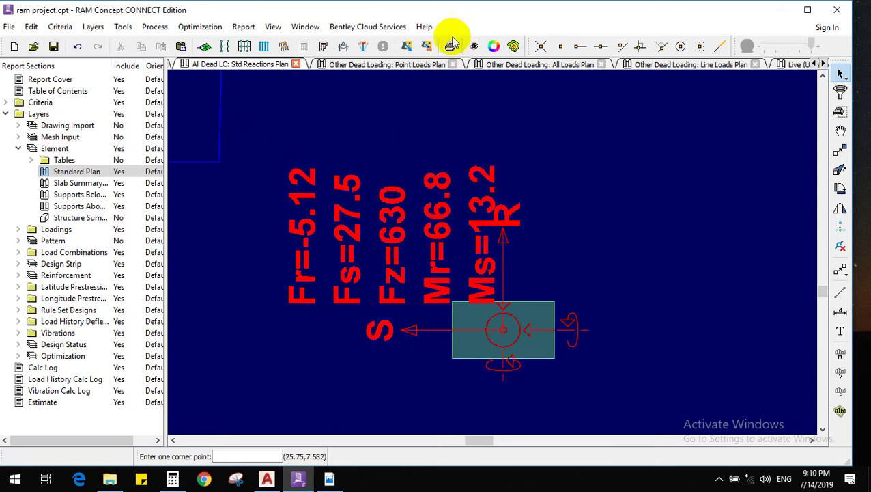
Return the plot layer to Default and subtract Self-Dead Loading as the diff layer in the reaction plot
left_click(512, 45)
left_click(387, 69)
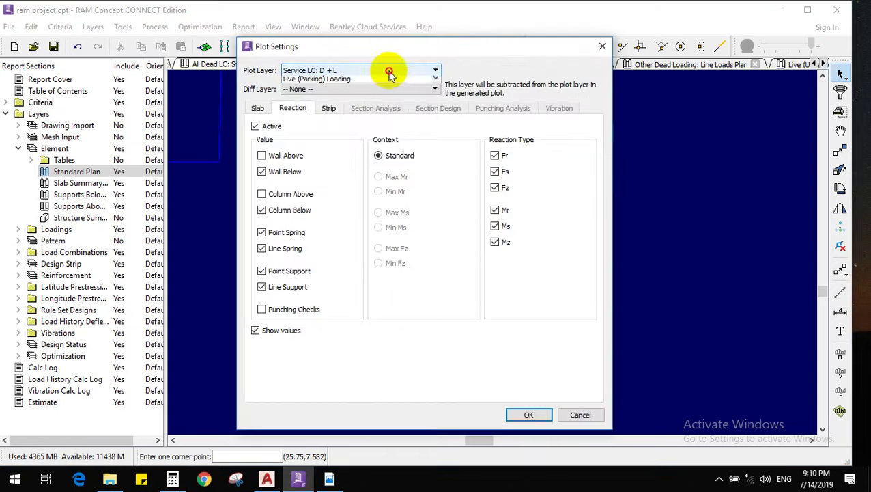
scroll(381, 85, "up", 5)
left_click(364, 81)
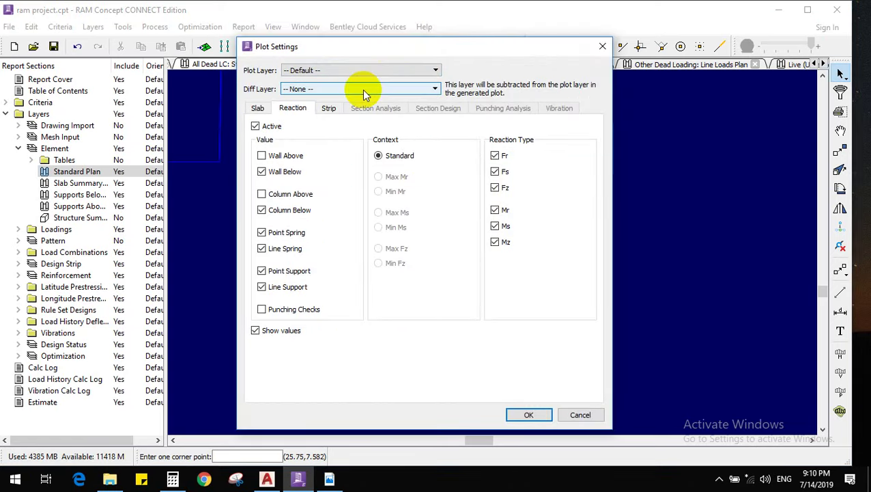
left_click(363, 93)
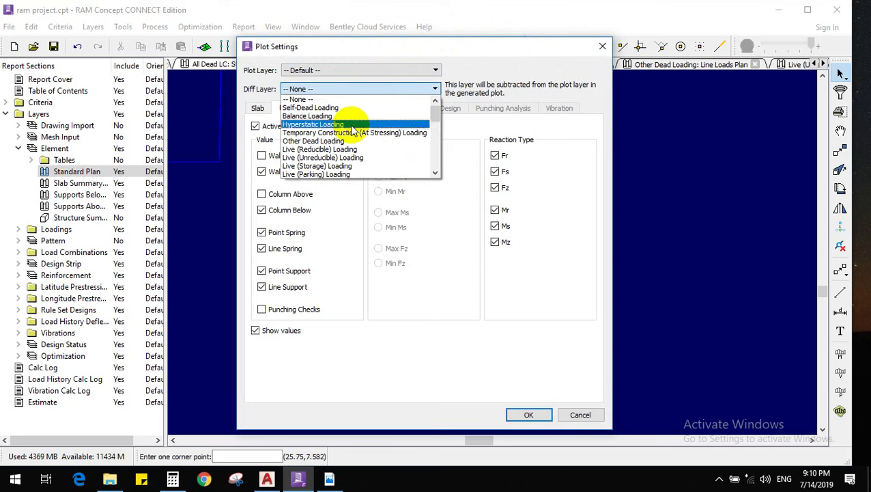
left_click(347, 109)
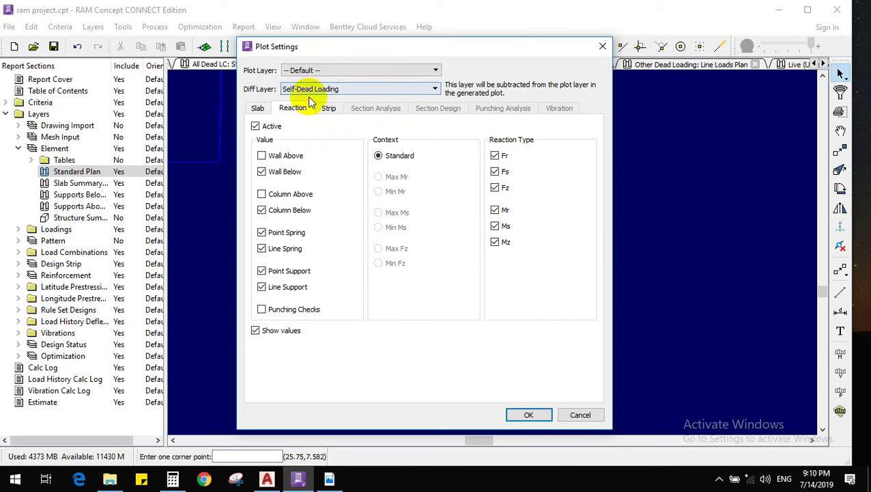
left_click(531, 414)
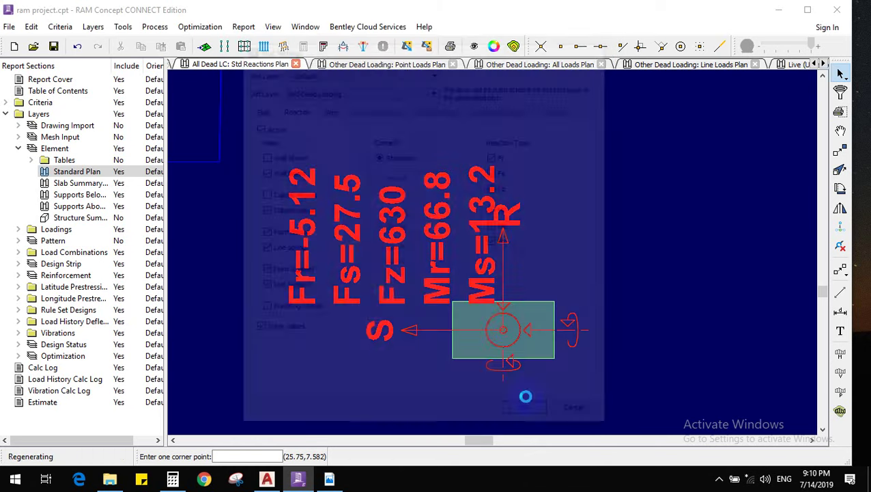
scroll(403, 235, "up", 2)
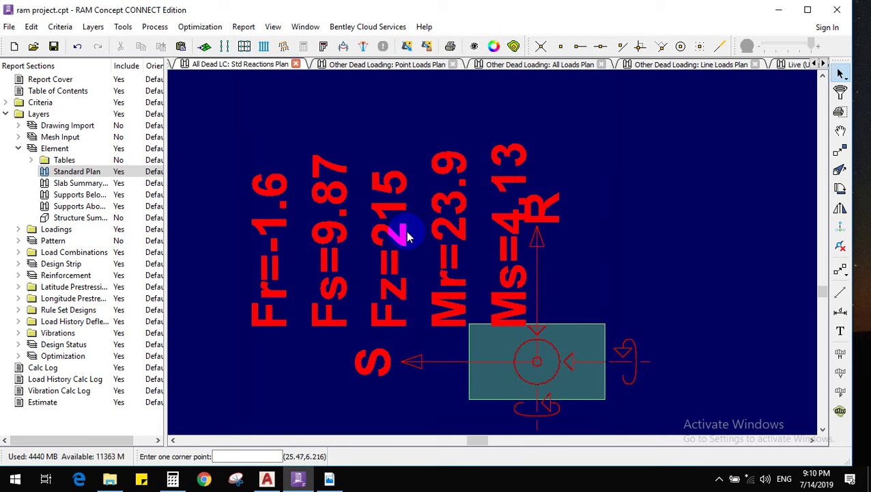
scroll(418, 251, "down", 3)
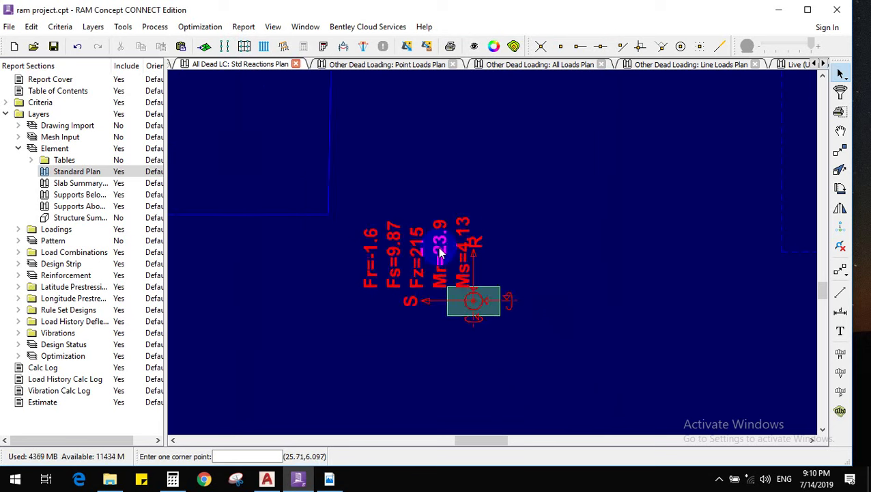
Limit the plotted reaction types to Fz, Mr and Ms by excluding Fr, Fs and Mz
left_click(512, 46)
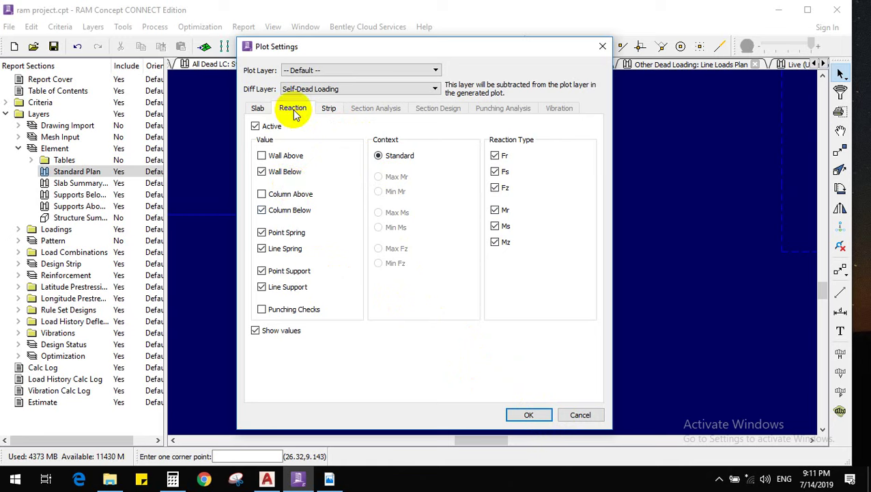
left_click(276, 128)
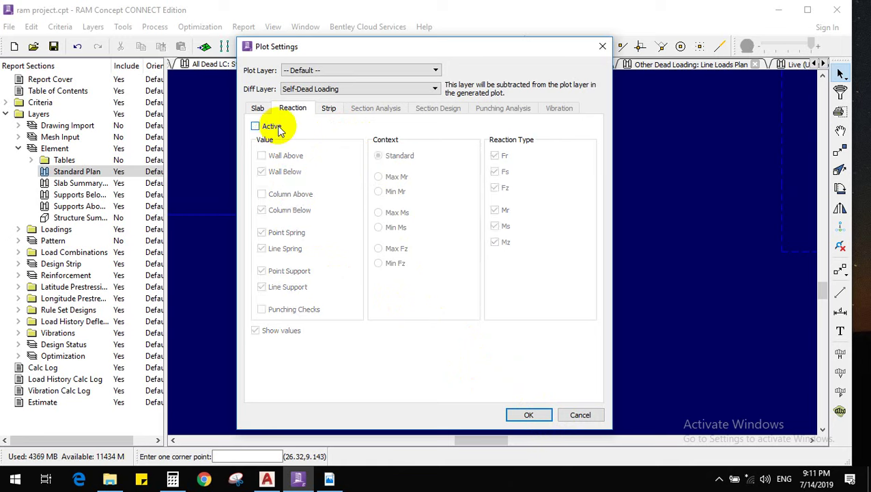
left_click(276, 128)
left_click(275, 127)
left_click(275, 128)
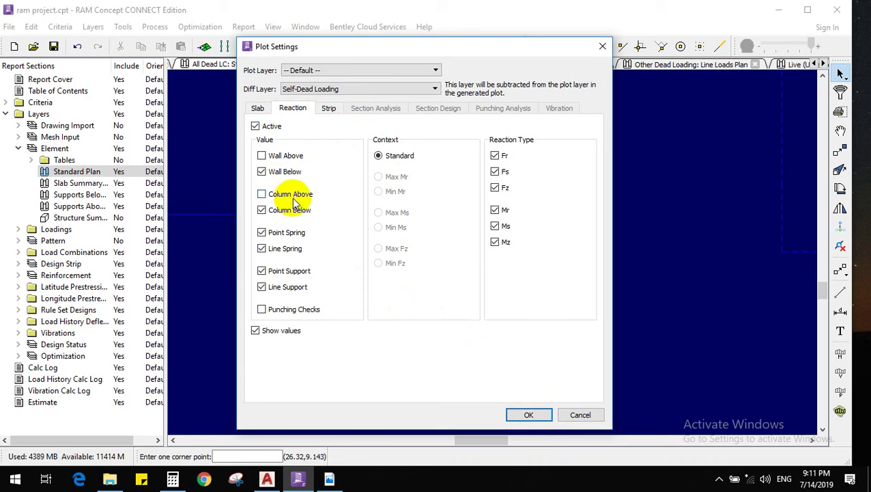
left_click(381, 157)
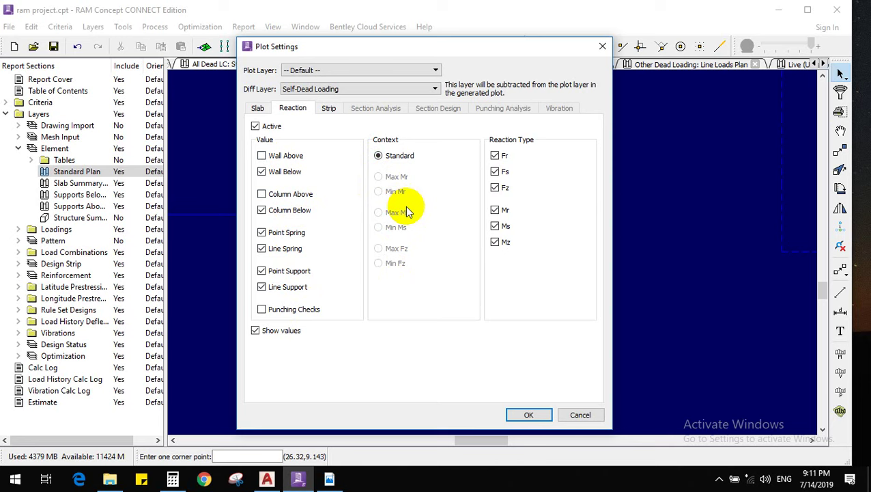
left_click(495, 172)
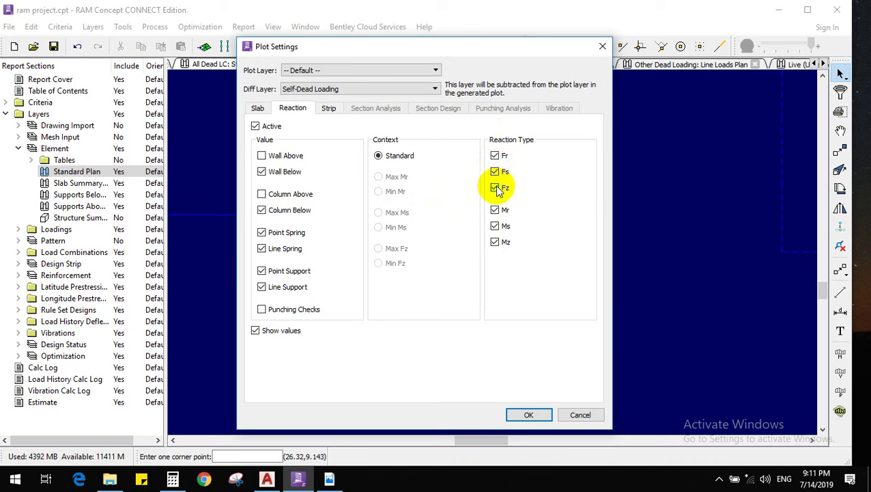
left_click(496, 156)
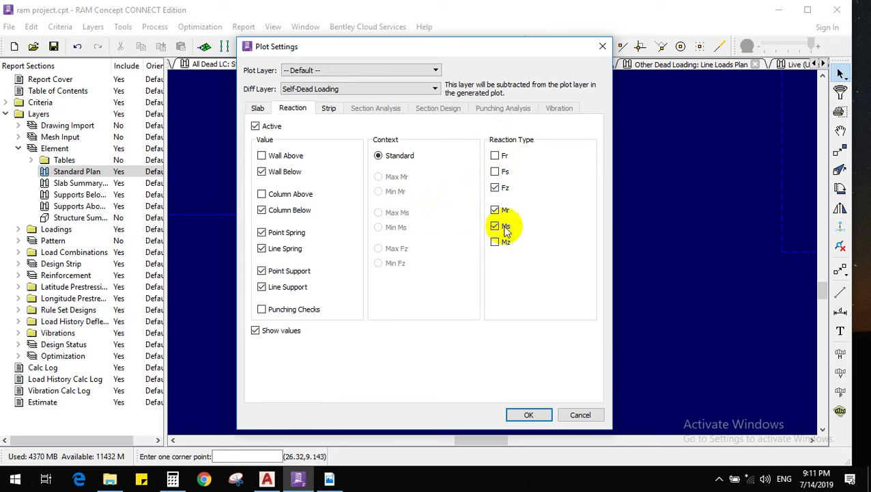
left_click(532, 415)
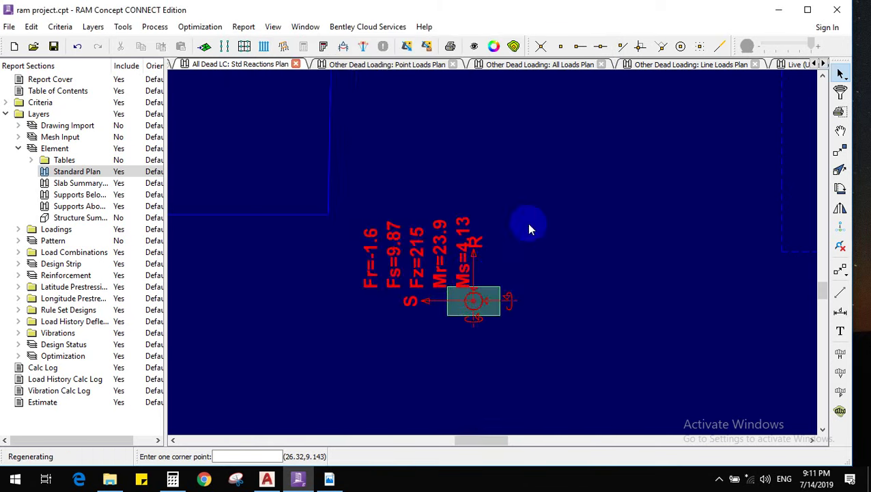
scroll(482, 252, "down", 2)
scroll(502, 288, "up", 2)
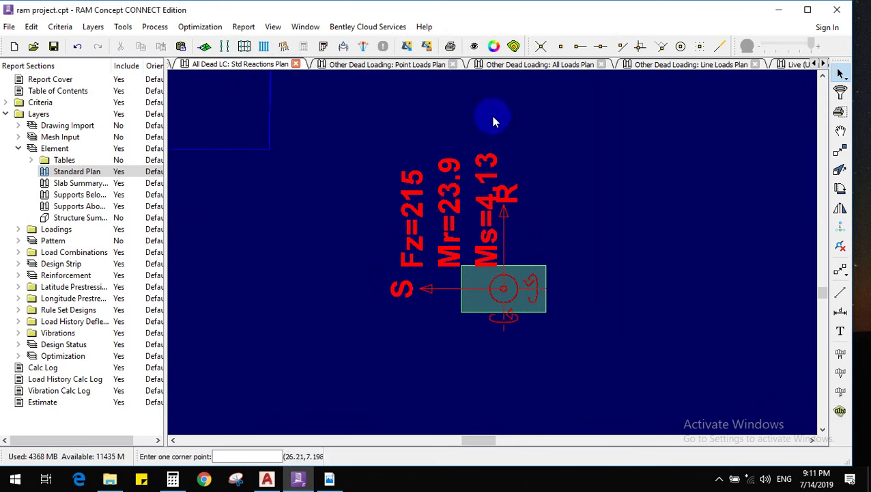
Activate the slab results in the plot settings and set the plot resolution to Very Fine
left_click(514, 46)
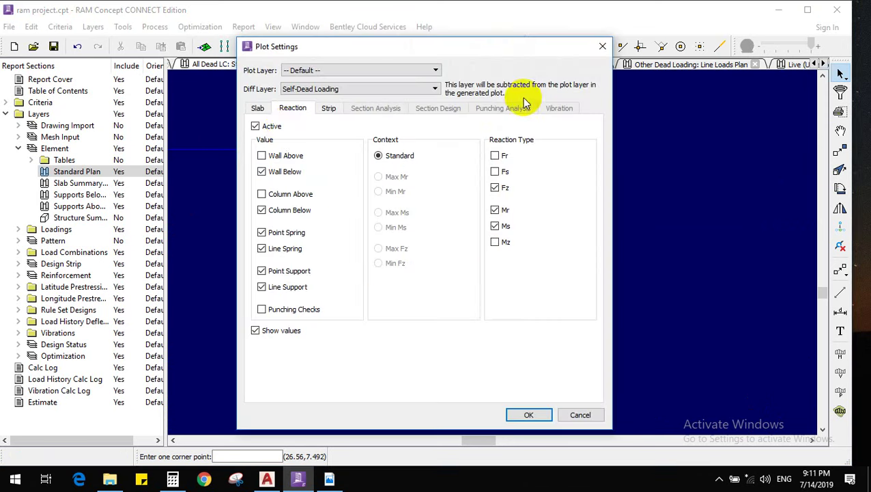
left_click(258, 109)
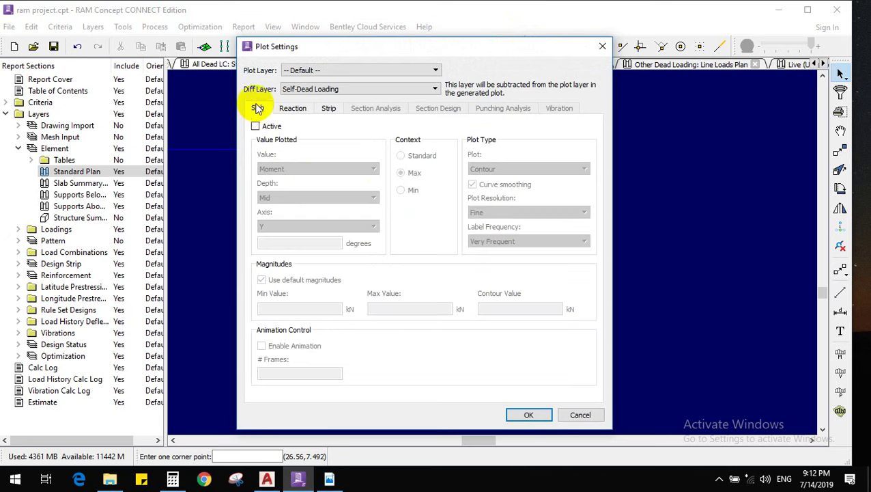
left_click(295, 109)
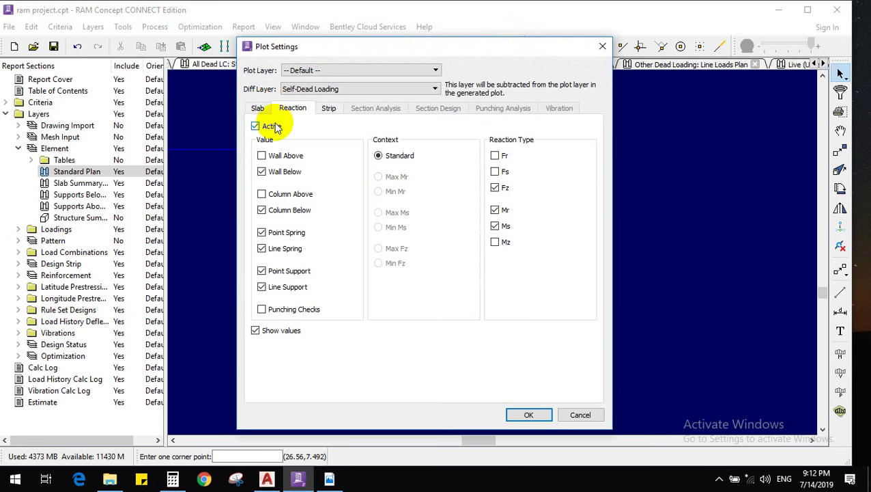
left_click(258, 108)
left_click(256, 125)
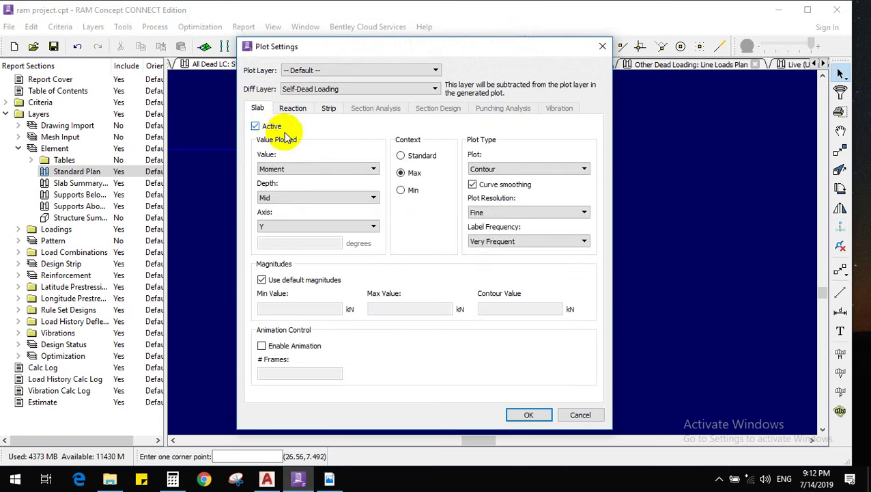
left_click(508, 215)
left_click(492, 226)
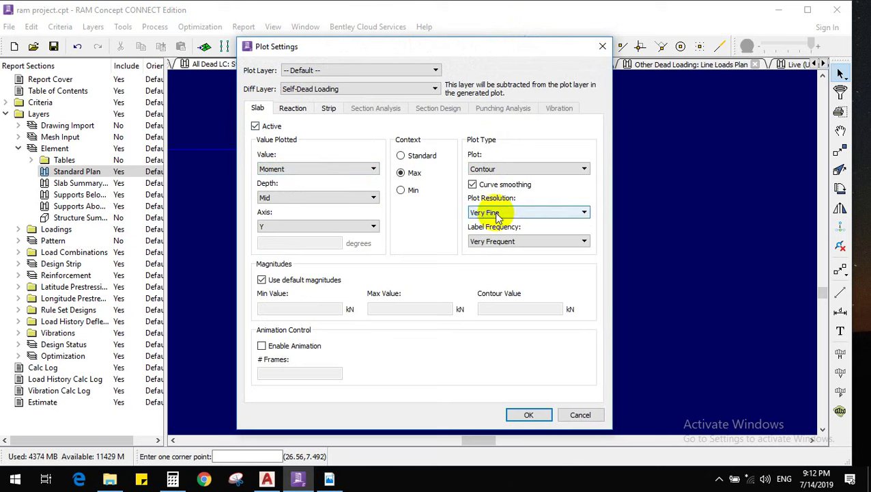
Set the slab moment plot's context to Standard and review the available depth and axis options
left_click(421, 156)
left_click(414, 172)
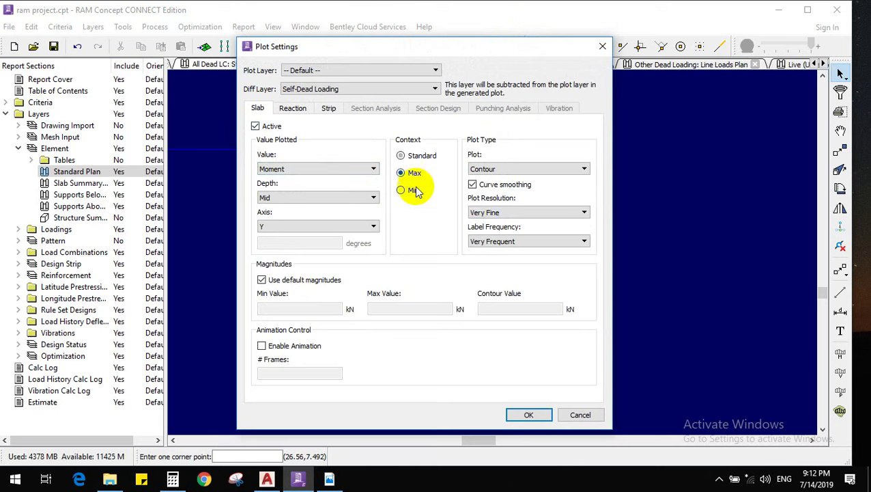
left_click(414, 190)
left_click(415, 171)
left_click(421, 156)
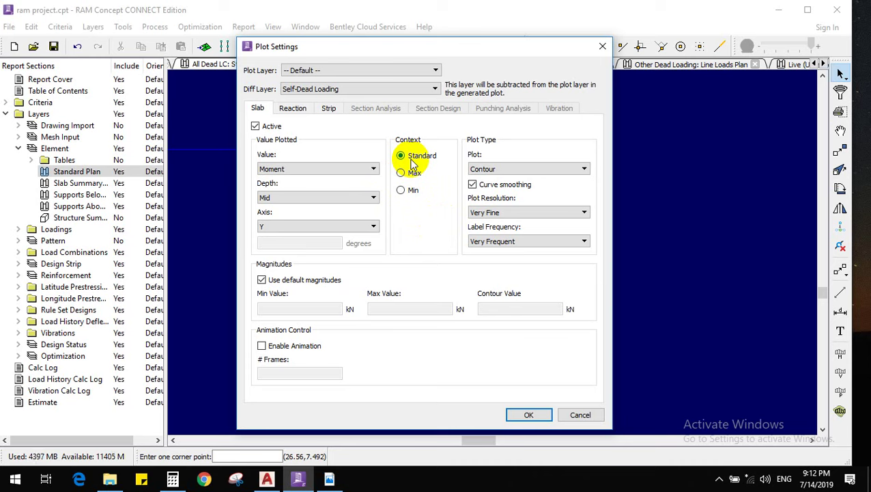
left_click(308, 199)
left_click(308, 199)
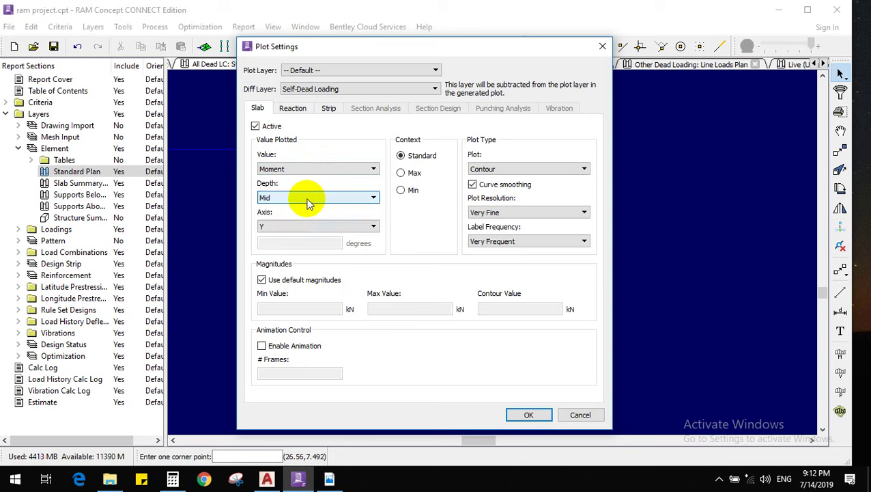
left_click(299, 226)
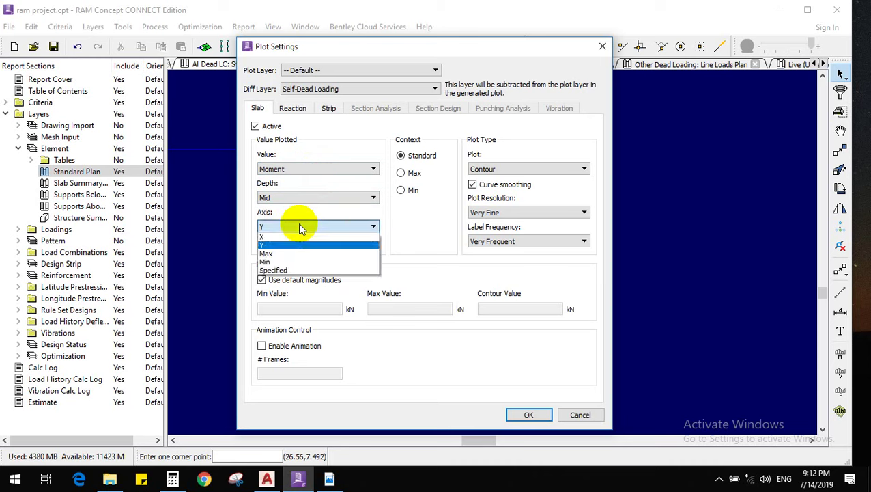
left_click(299, 225)
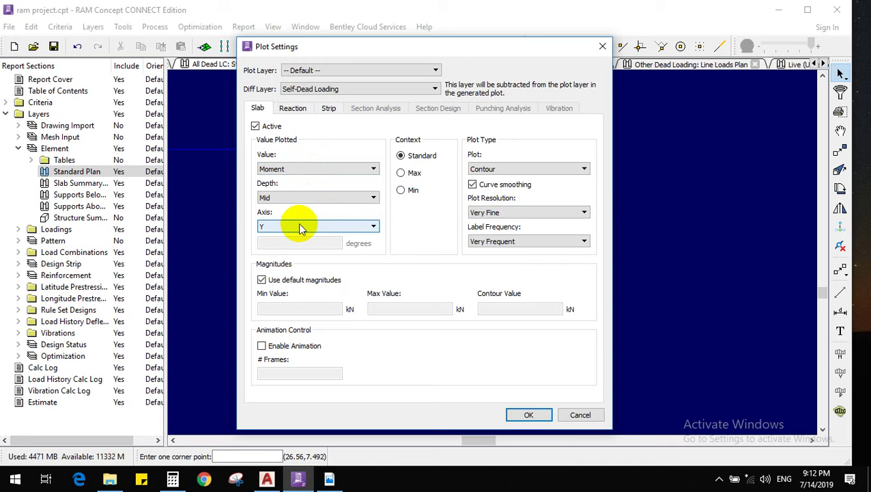
Plot the slab moments as a Color Contour with Normal resolution and Normal label frequency, and view the whole slab
left_click(529, 168)
left_click(504, 183)
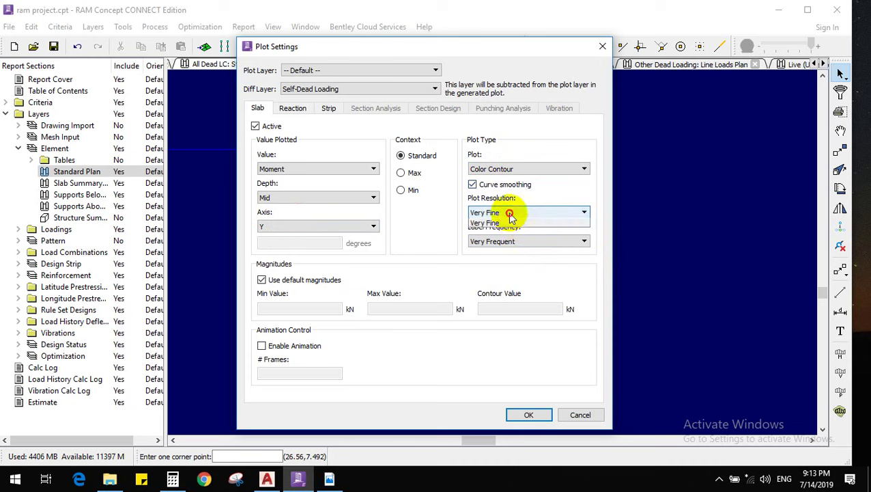
left_click(522, 213)
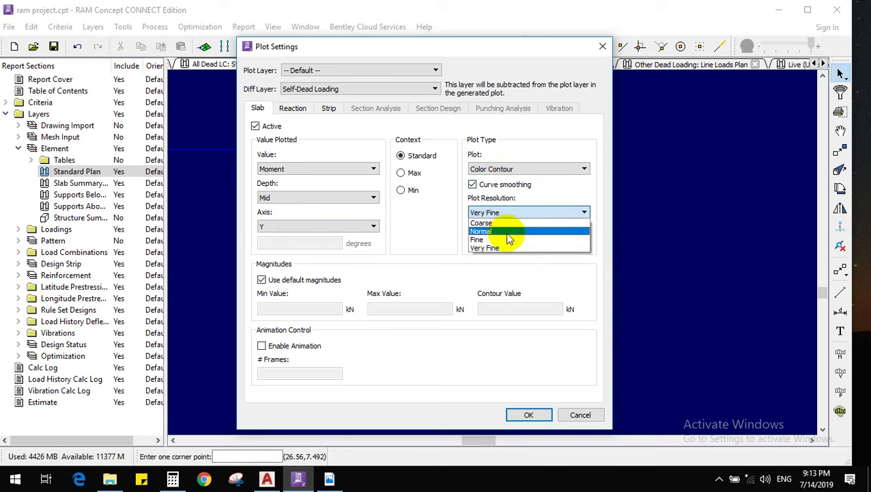
left_click(505, 232)
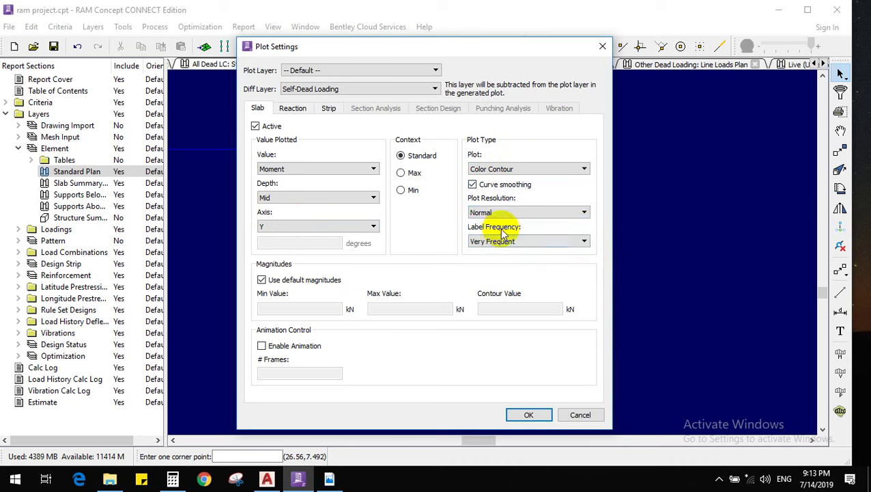
left_click(508, 245)
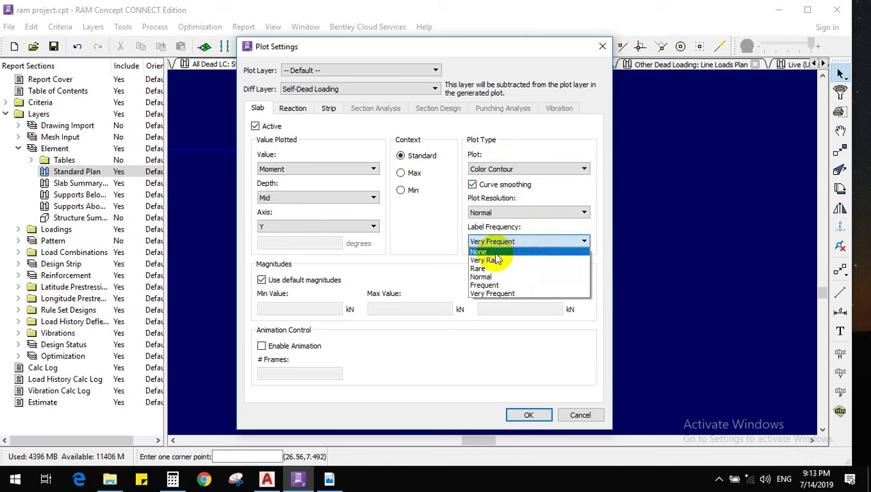
left_click(493, 277)
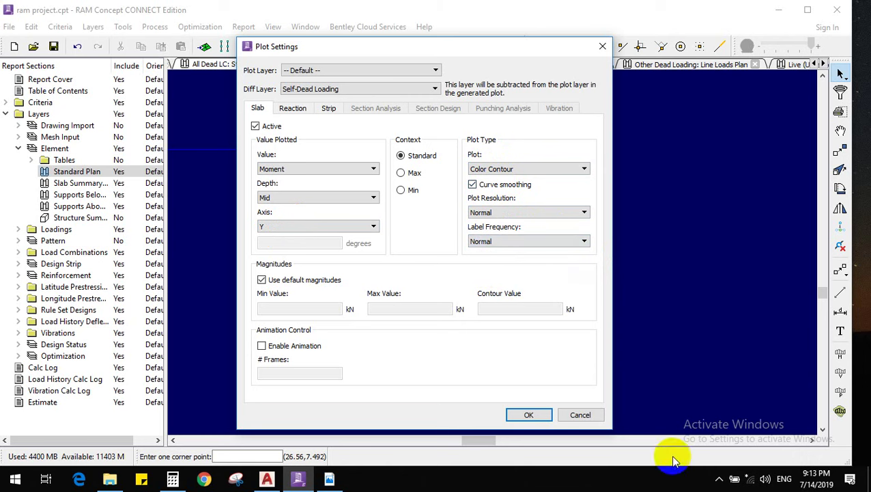
left_click(523, 413)
scroll(557, 314, "down", 8)
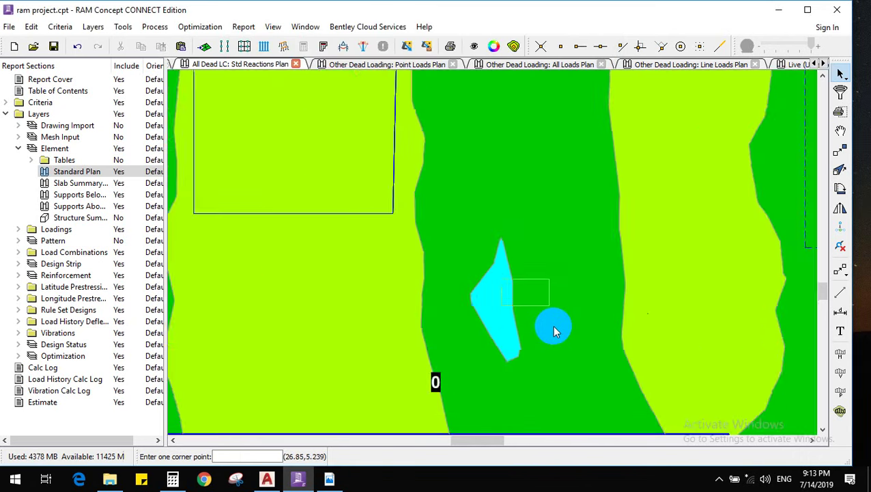
scroll(544, 287, "up", 2)
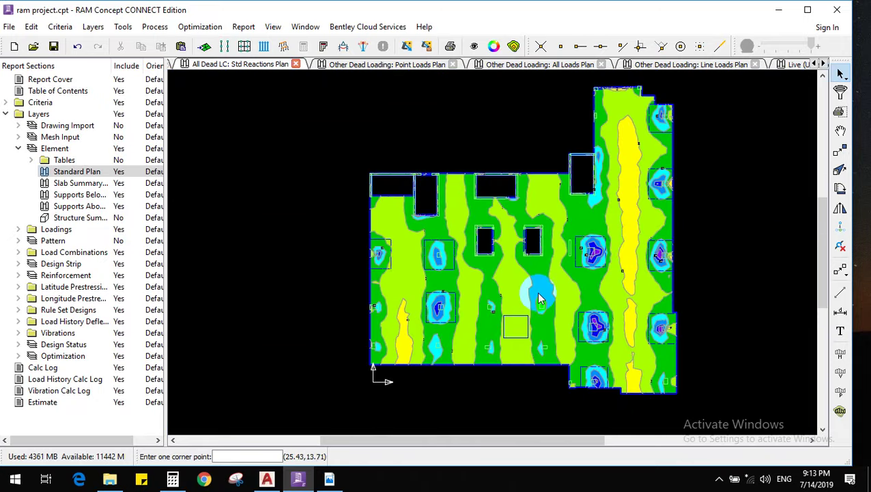
scroll(539, 299, "up", 1)
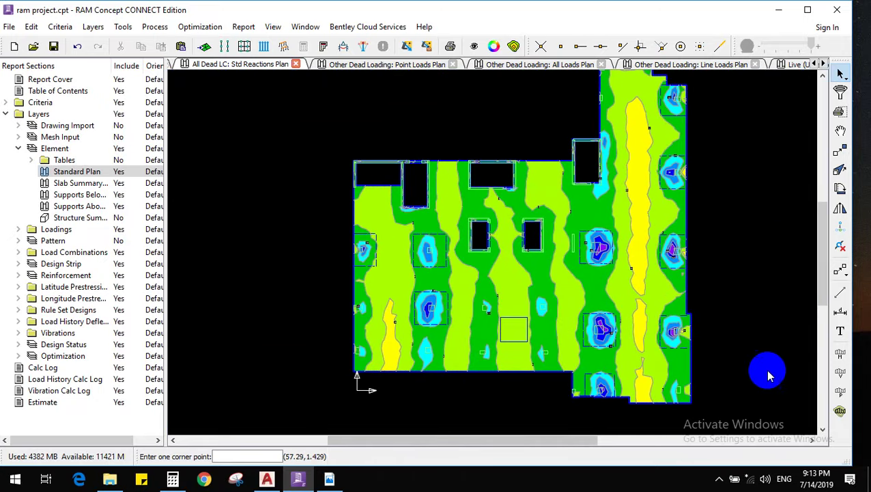
Draw a horizontal plot distribution line across the full slab along the second column row from the lower edge
left_click(841, 412)
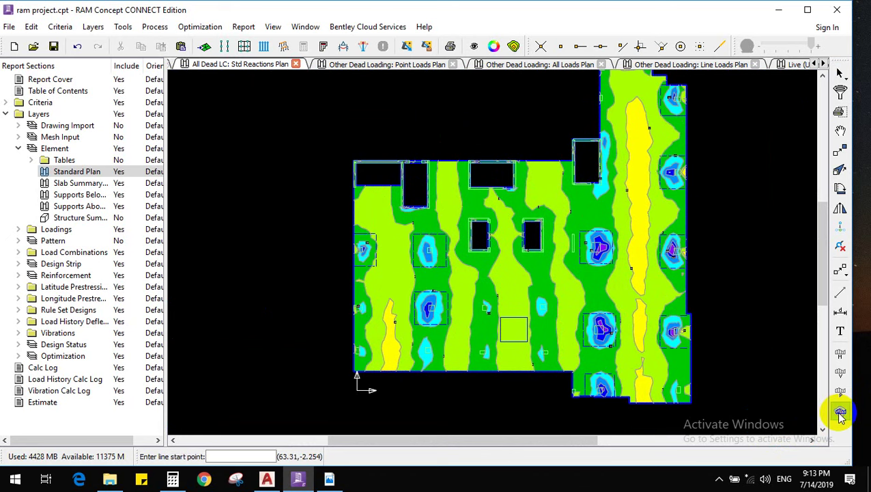
scroll(341, 273, "up", 3)
scroll(294, 332, "down", 3)
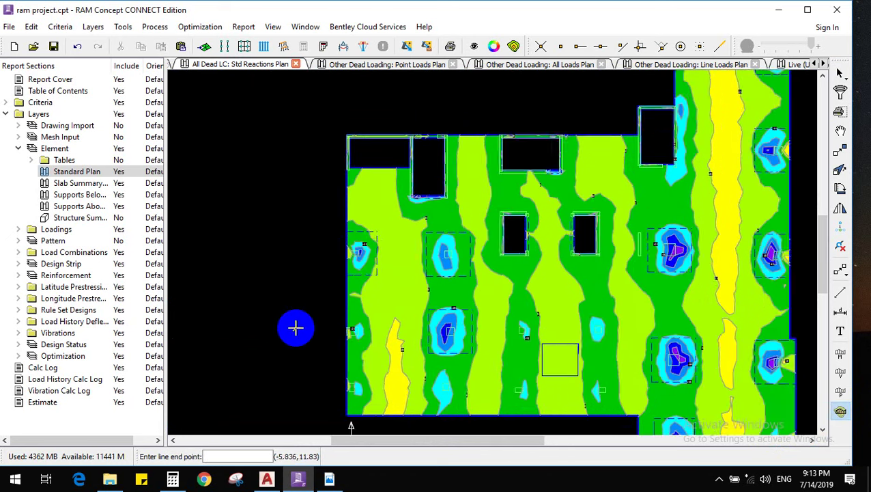
left_click(294, 330)
left_click(716, 330)
Examine the moment distribution along the horizontal line at the columns and in the spans between them
scroll(327, 349, "up", 5)
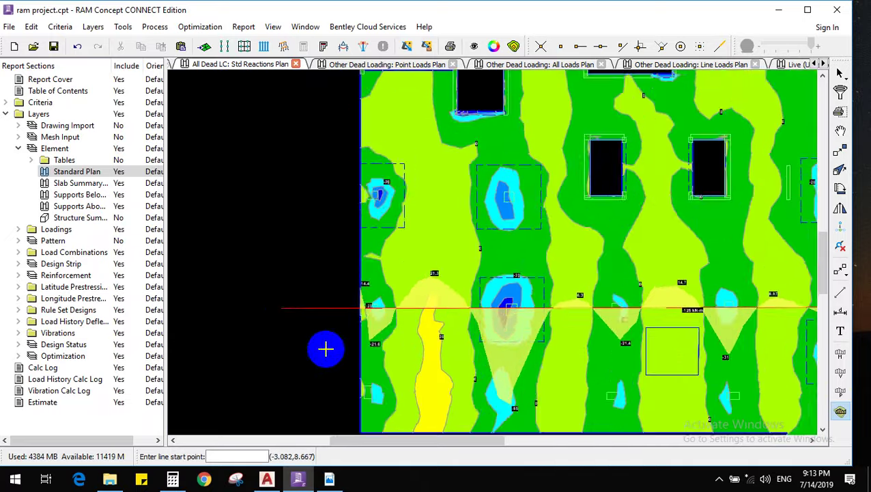
scroll(325, 268, "up", 1)
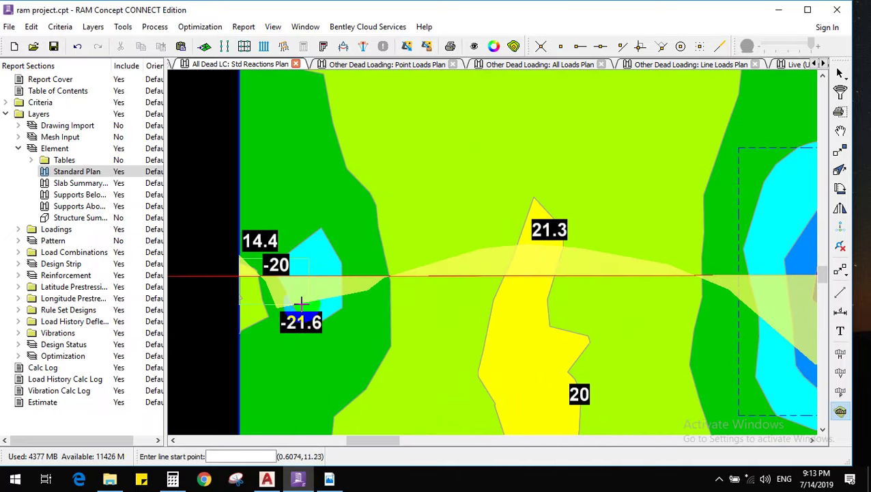
scroll(440, 290, "down", 3)
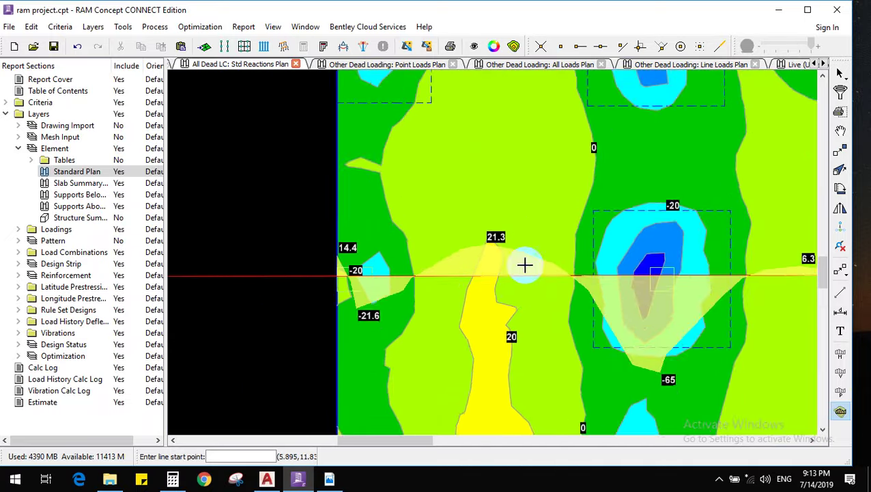
scroll(615, 270, "down", 2)
scroll(396, 312, "up", 2)
scroll(477, 395, "up", 1)
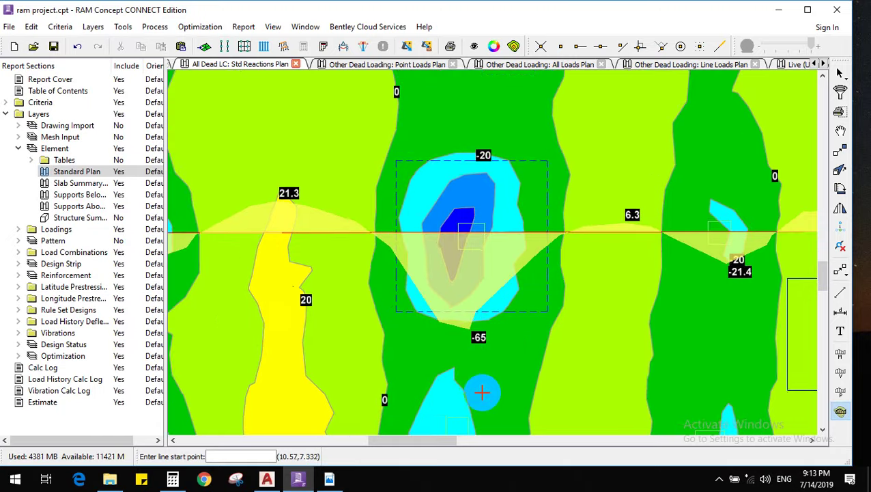
scroll(463, 342, "down", 2)
scroll(571, 282, "up", 2)
scroll(571, 282, "up", 1)
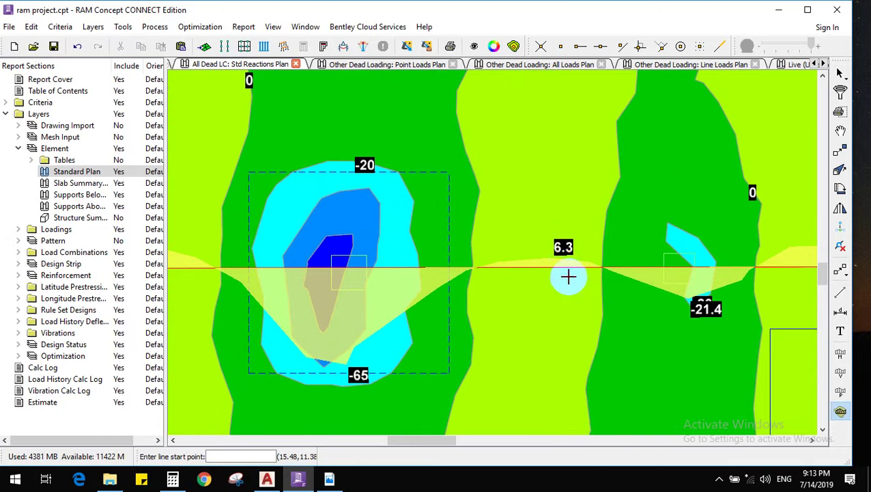
scroll(648, 286, "down", 2)
scroll(662, 302, "up", 2)
scroll(459, 273, "down", 3)
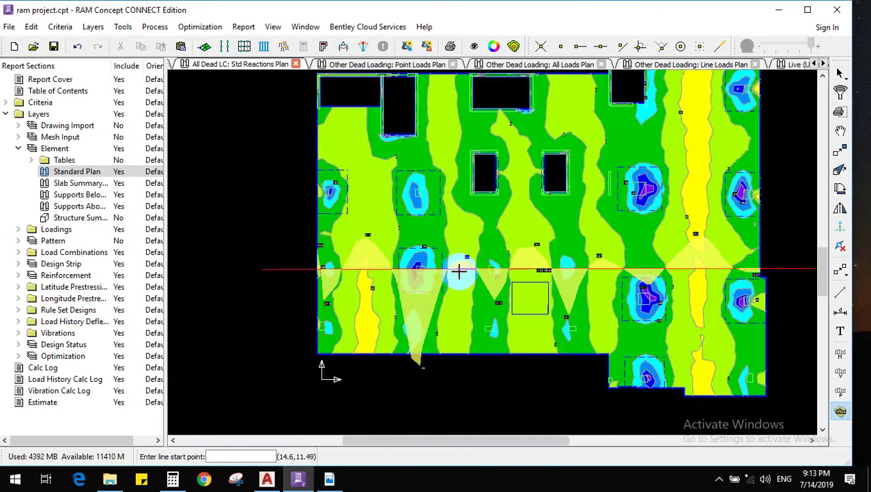
scroll(436, 375, "down", 1)
scroll(437, 308, "up", 2)
scroll(528, 183, "down", 1)
scroll(528, 183, "up", 1)
Draw a vertical plot distribution line through the full slab just right of the second column line and examine its moments
left_click(529, 127)
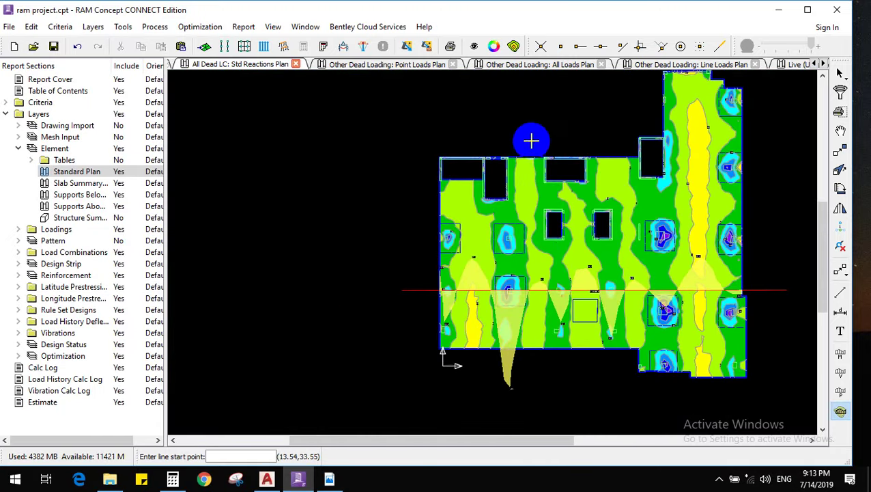
left_click(530, 392)
scroll(536, 273, "up", 2)
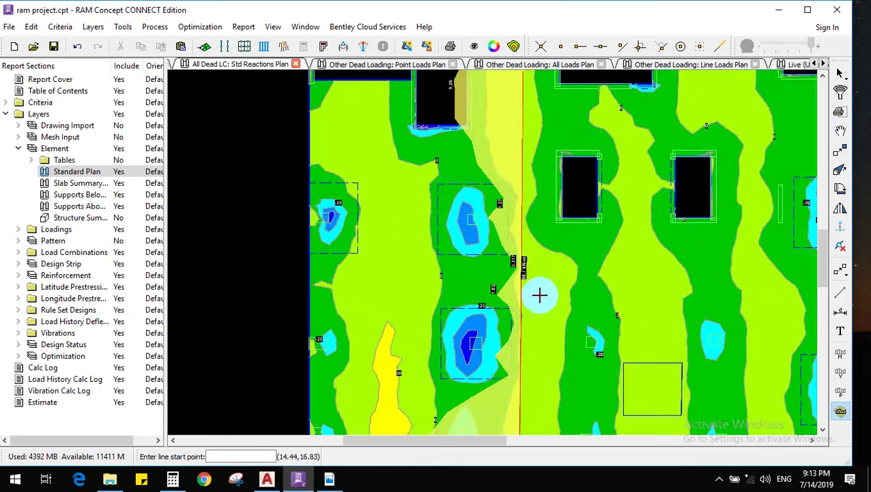
scroll(525, 293, "down", 3)
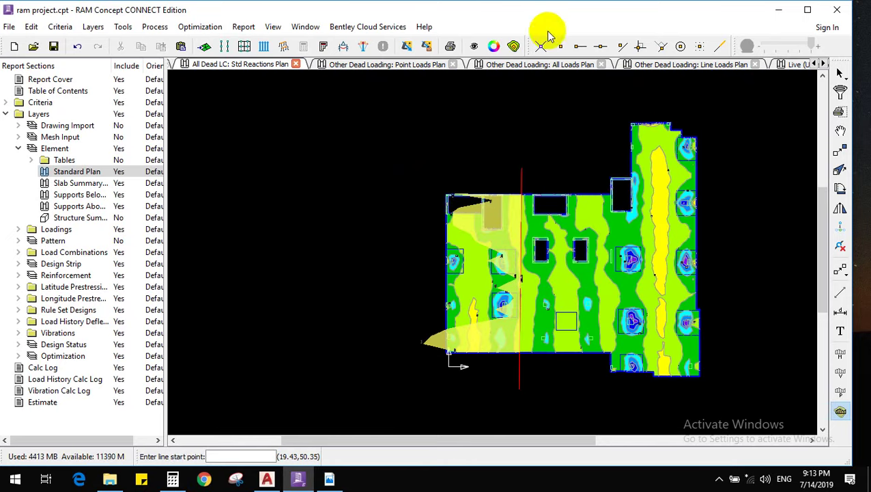
Set the slab moment plot's axis to X
left_click(513, 46)
left_click(293, 229)
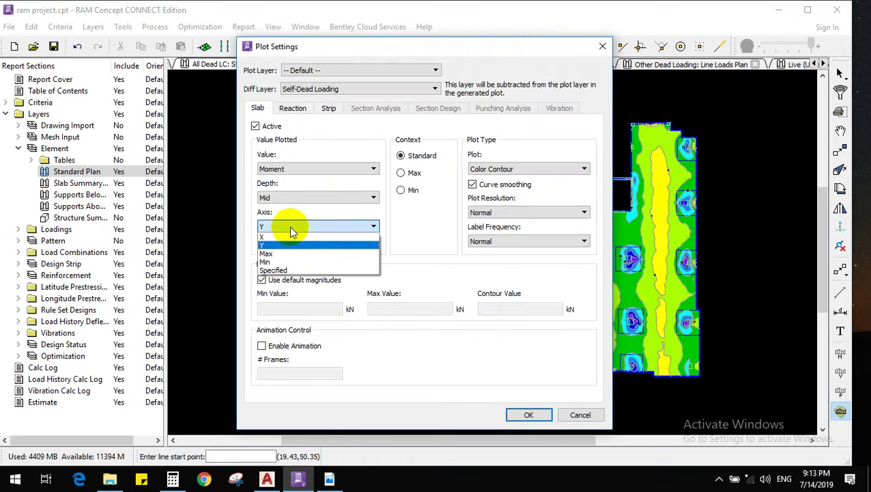
left_click(290, 235)
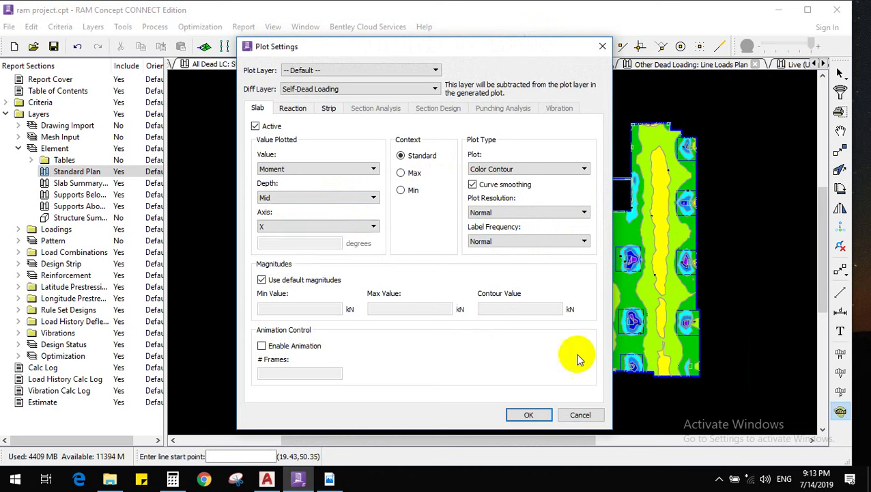
left_click(539, 414)
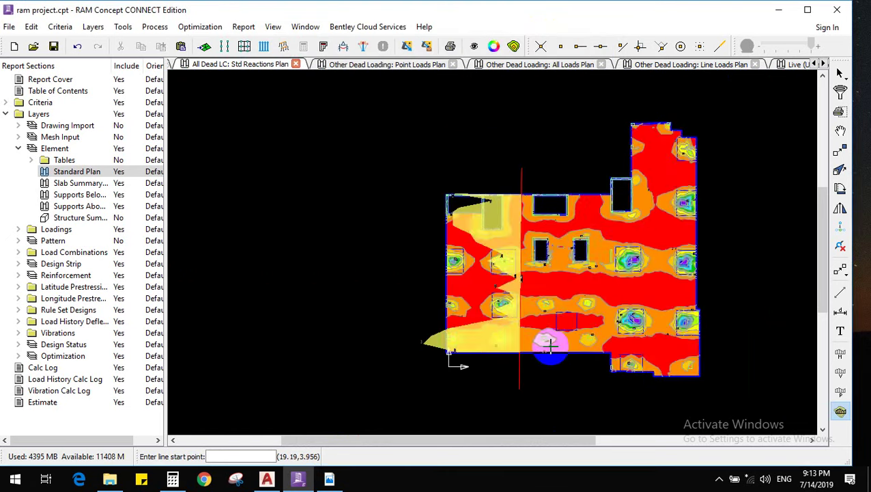
Draw a near-vertical plot distribution line through the slab just right of the fourth column line and examine its X-axis moments
scroll(551, 348, "up", 3)
left_click(615, 82)
left_click(627, 373)
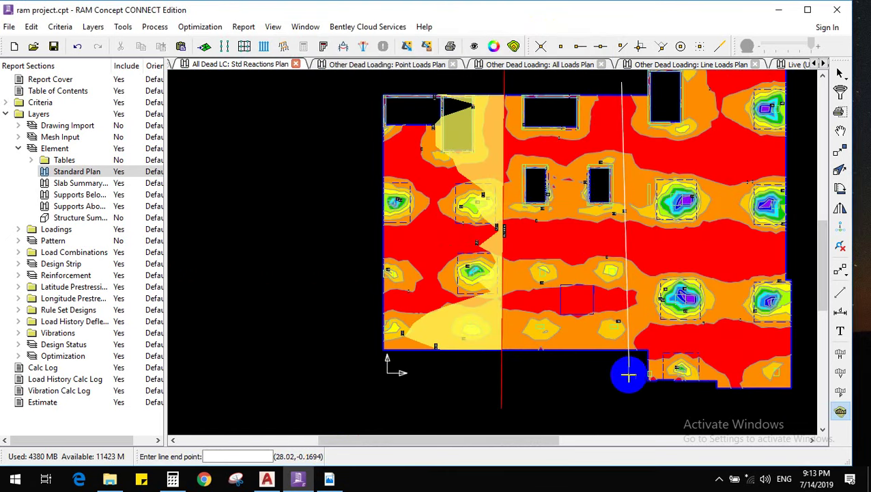
scroll(619, 306, "up", 4)
scroll(638, 348, "up", 3)
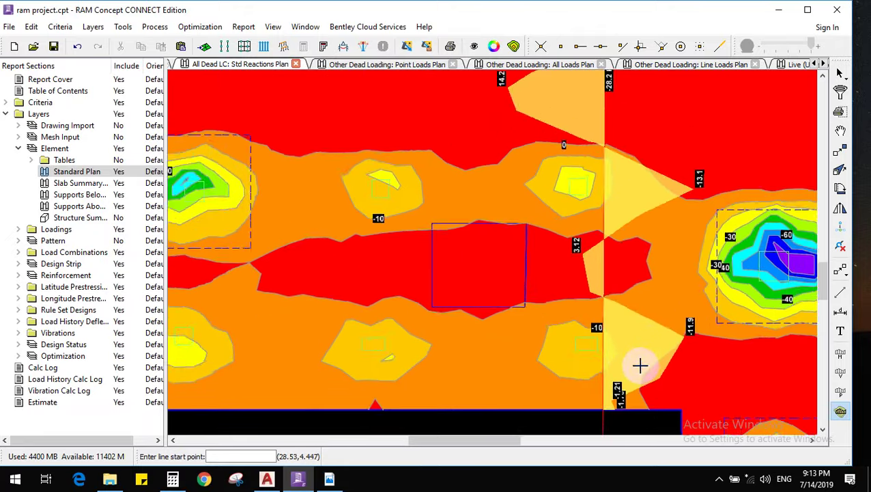
Set the slab moment plot type to Contour and view the contour lines over the slab
left_click(493, 46)
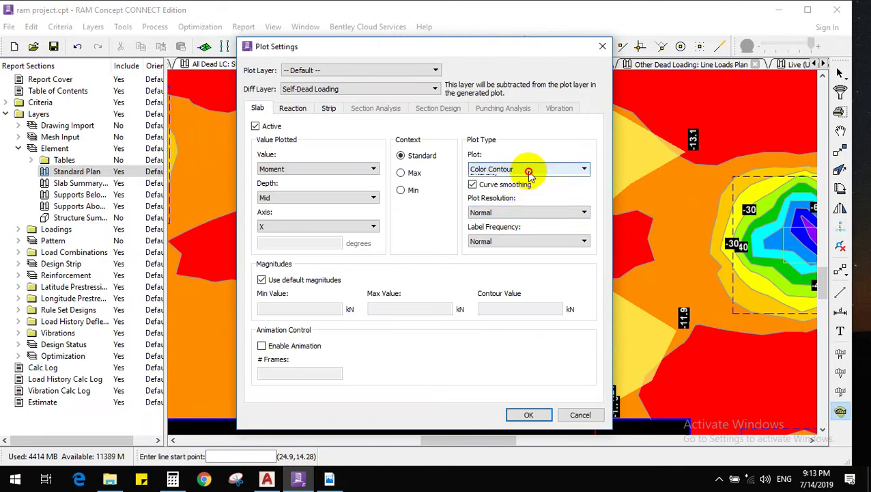
left_click(528, 169)
left_click(529, 178)
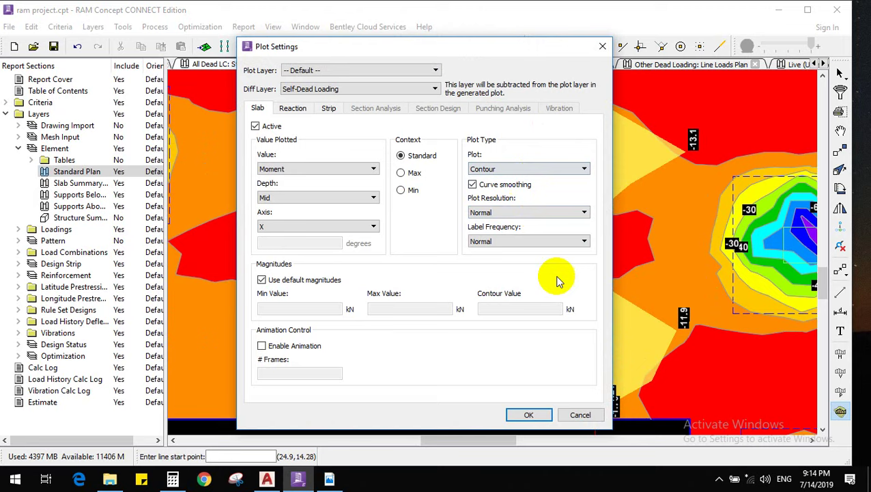
left_click(528, 415)
scroll(559, 310, "down", 3)
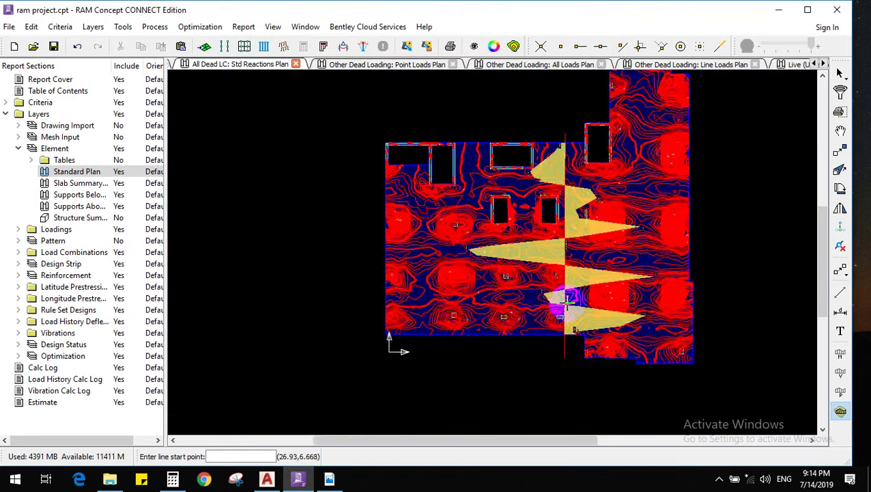
scroll(564, 301, "up", 2)
scroll(684, 253, "up", 3)
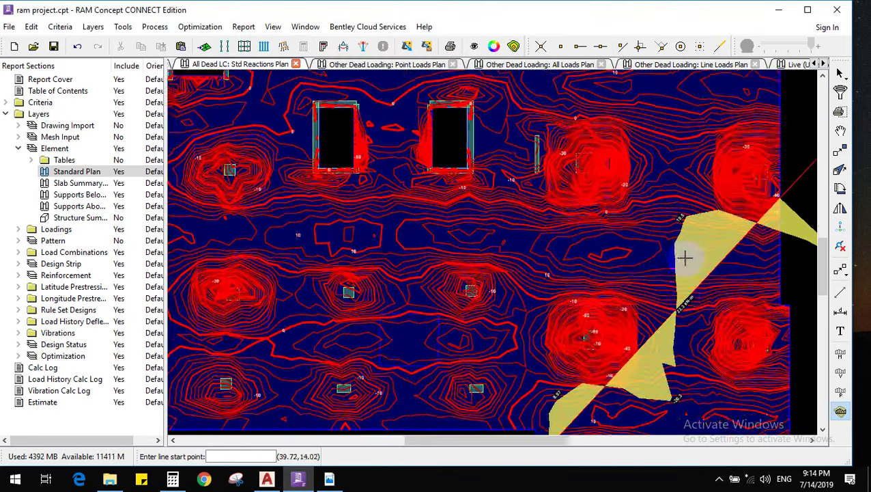
scroll(671, 305, "down", 1)
Set the slab moment plot to Color Contour with Very Frequent labels and view the labelled contours around the columns
left_click(515, 47)
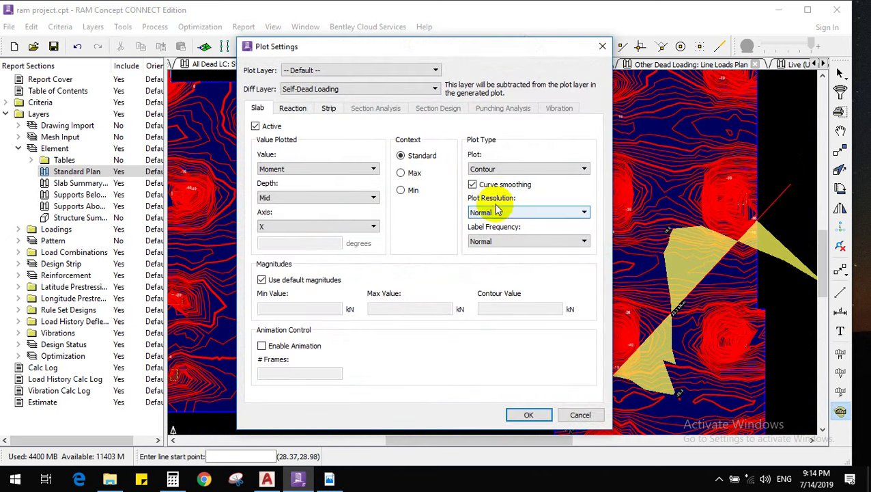
left_click(497, 169)
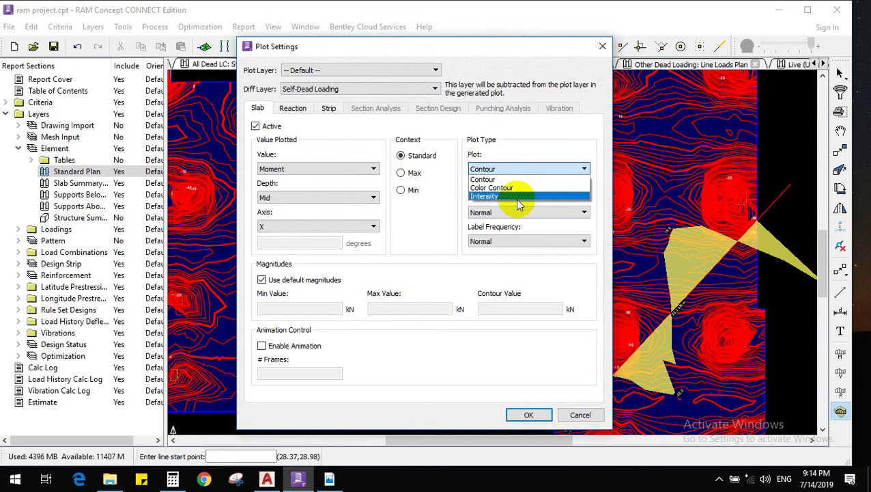
left_click(520, 187)
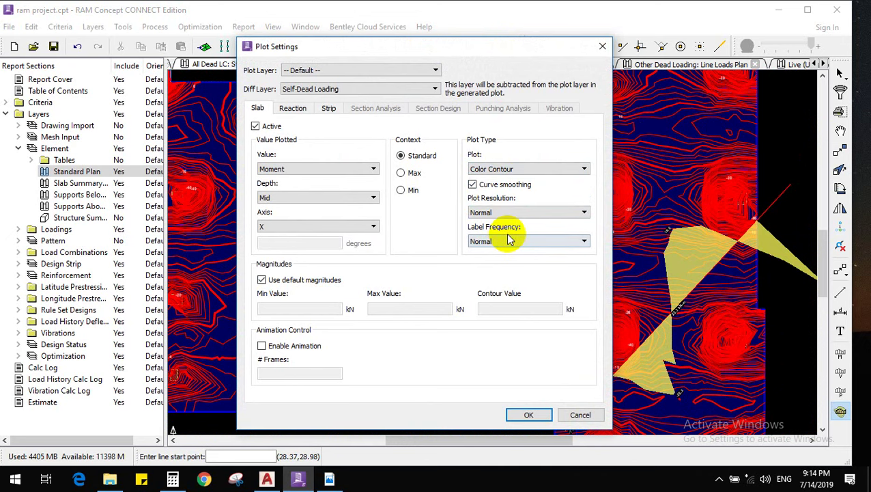
left_click(508, 241)
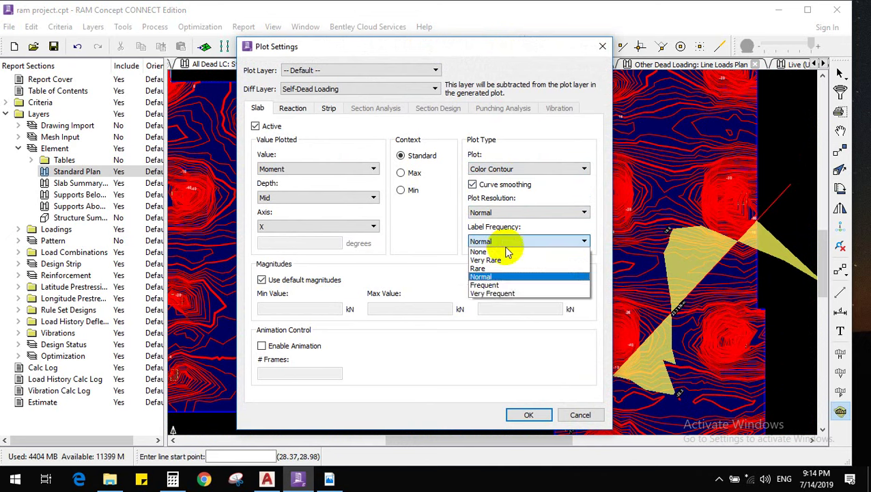
left_click(502, 296)
left_click(527, 413)
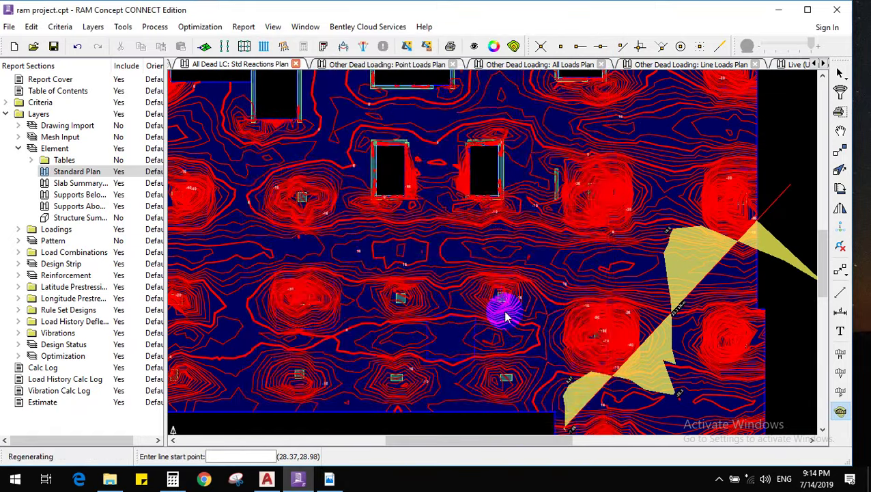
scroll(505, 297, "up", 3)
scroll(686, 122, "down", 1)
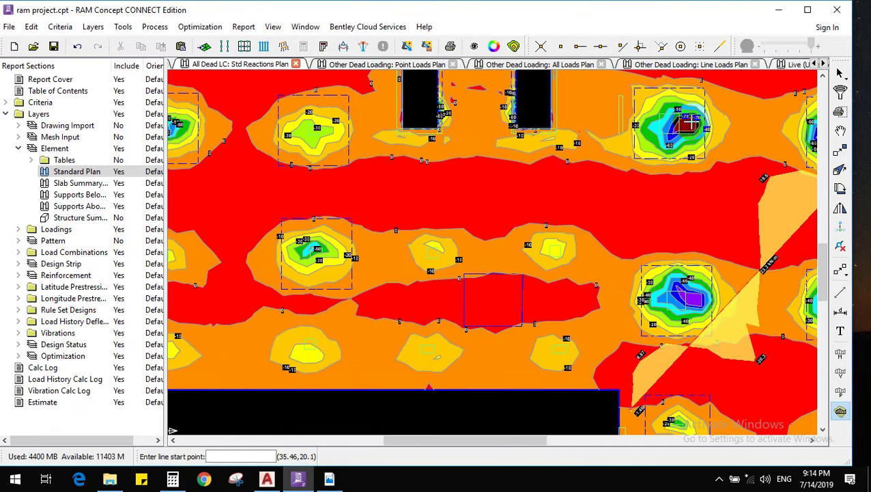
Set the slab plot's label frequency to Very Rare and check the contour labels
left_click(515, 47)
left_click(524, 241)
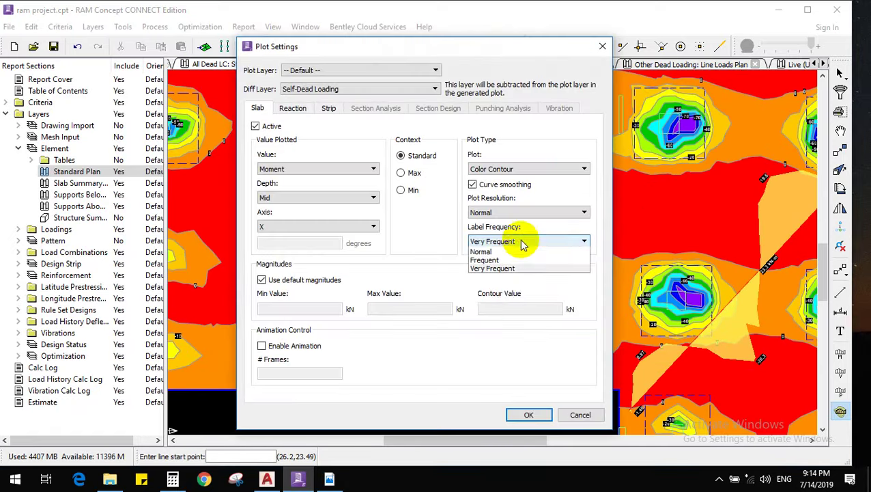
left_click(505, 260)
left_click(528, 415)
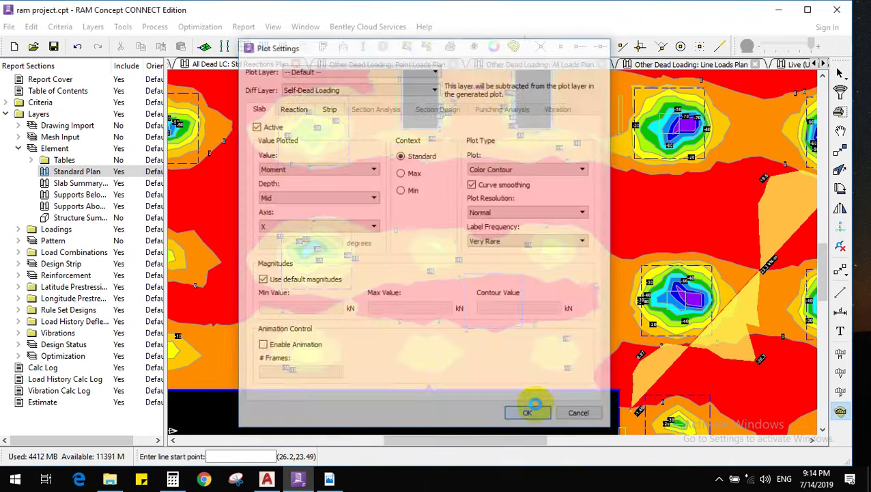
scroll(659, 297, "up", 3)
scroll(659, 297, "down", 3)
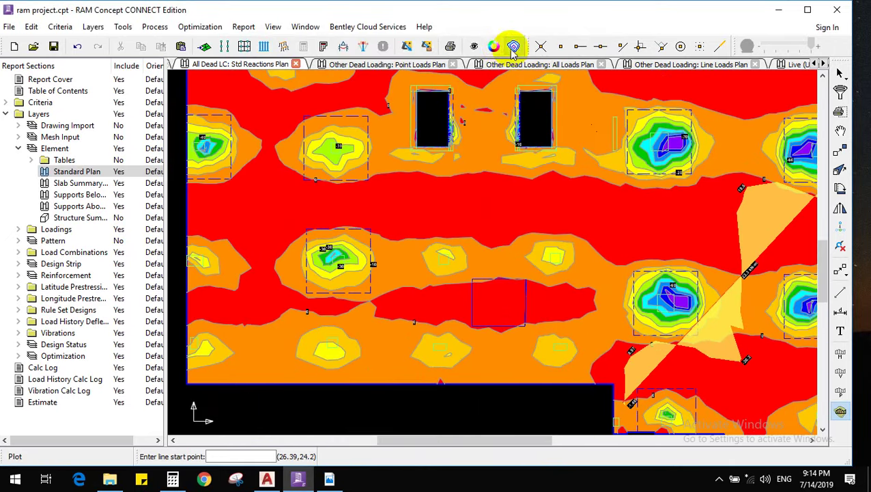
Set the slab plot's label frequency to Normal and its plotted value to Vertical Deflection
left_click(514, 46)
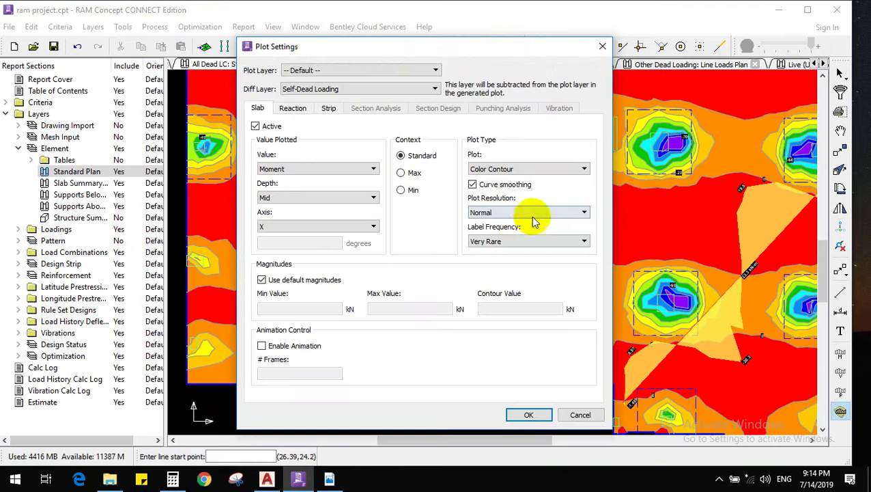
left_click(522, 241)
left_click(519, 277)
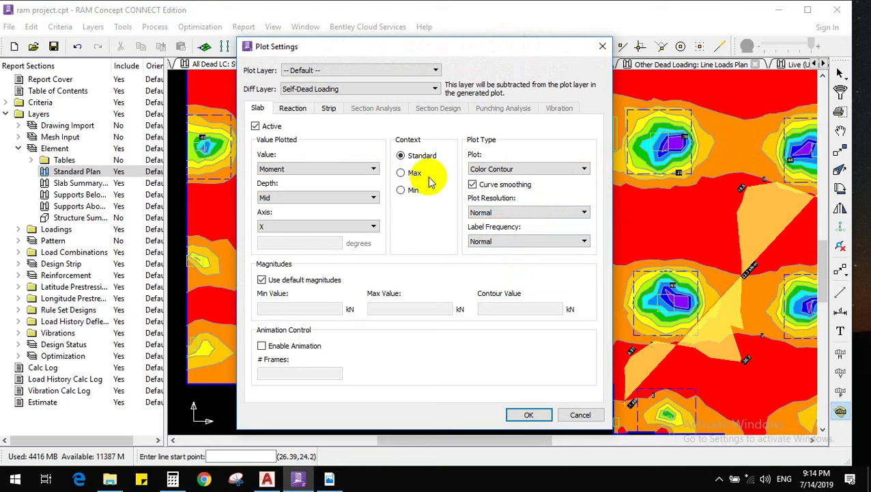
left_click(357, 170)
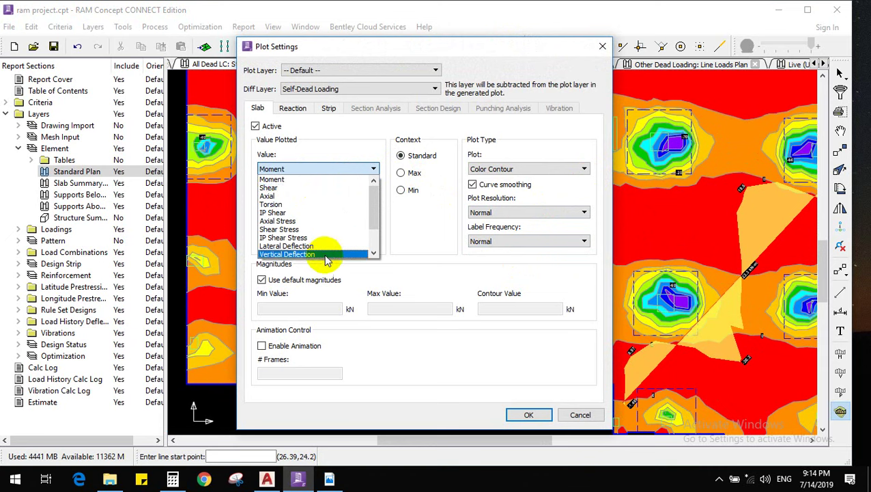
scroll(324, 232, "down", 2)
left_click(326, 220)
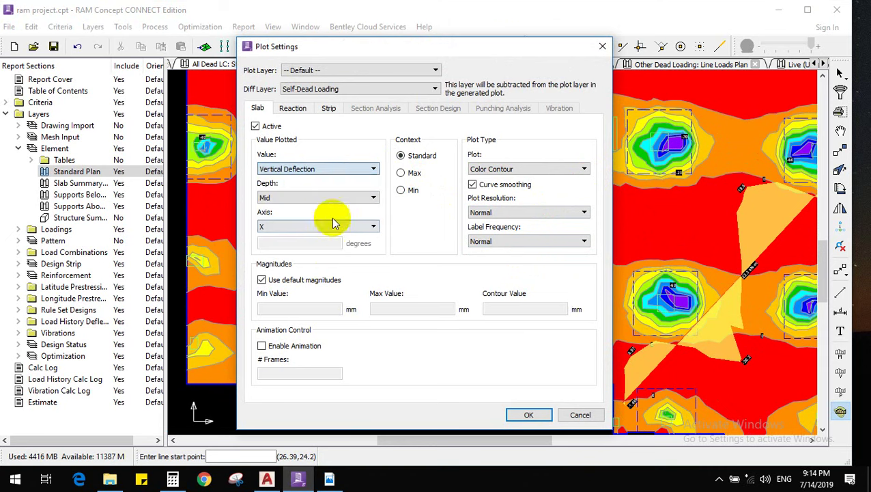
left_click(529, 414)
scroll(509, 229, "down", 3)
scroll(652, 202, "up", 3)
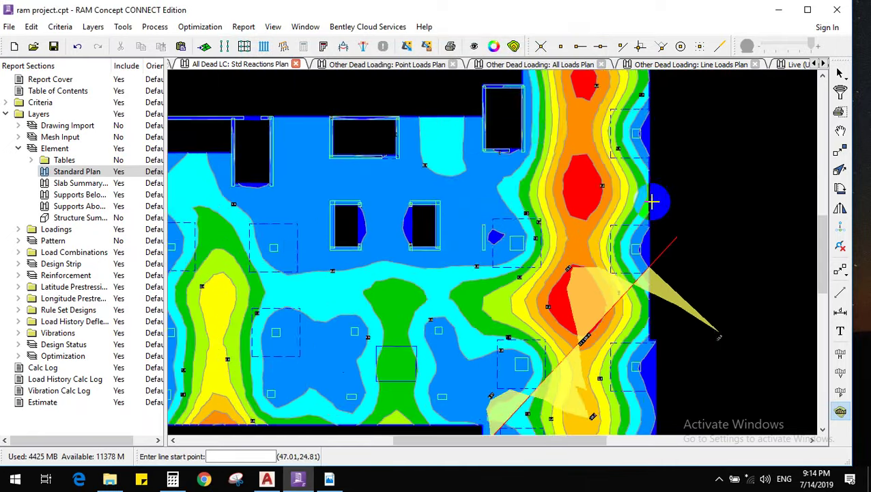
scroll(682, 259, "up", 2)
Draw a slightly sloping plot distribution line across the slab's right wing through the lower red deflection zone and examine its deflections
left_click(841, 412)
scroll(725, 265, "up", 2)
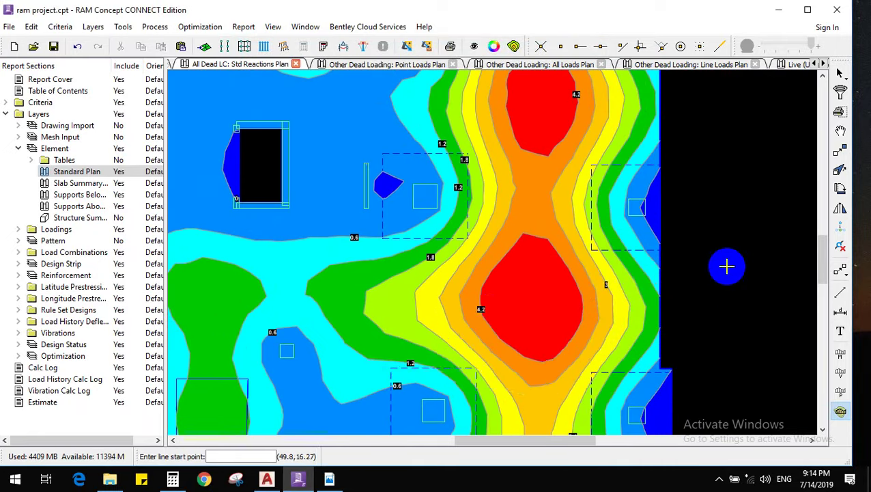
left_click(730, 234)
left_click(355, 360)
scroll(595, 388, "up", 2)
scroll(581, 388, "up", 2)
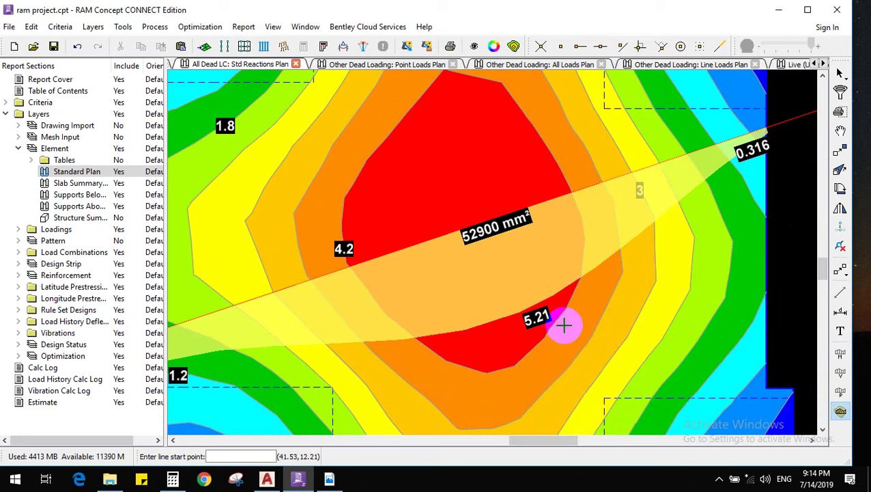
Examine the vertical deflection plot's colour legend with its minimum and maximum values, and compare it with the slab contours
scroll(546, 334, "down", 3)
scroll(606, 332, "down", 5)
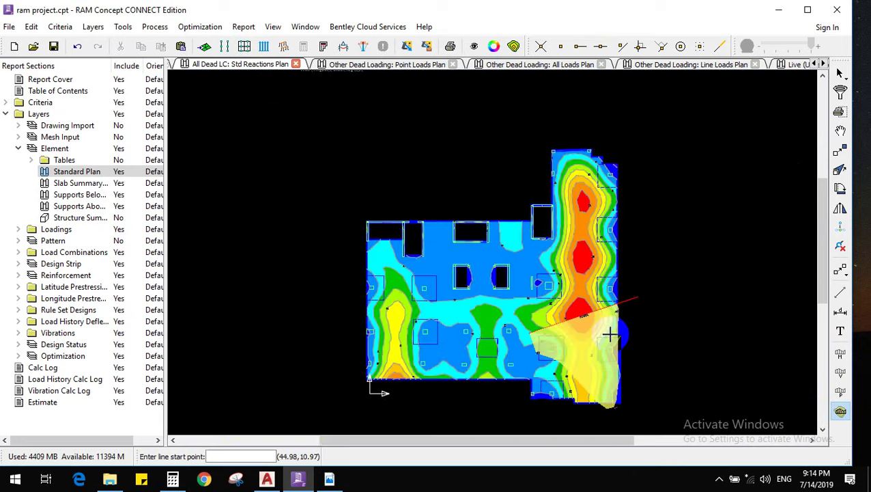
scroll(450, 205, "up", 3)
scroll(558, 112, "up", 5)
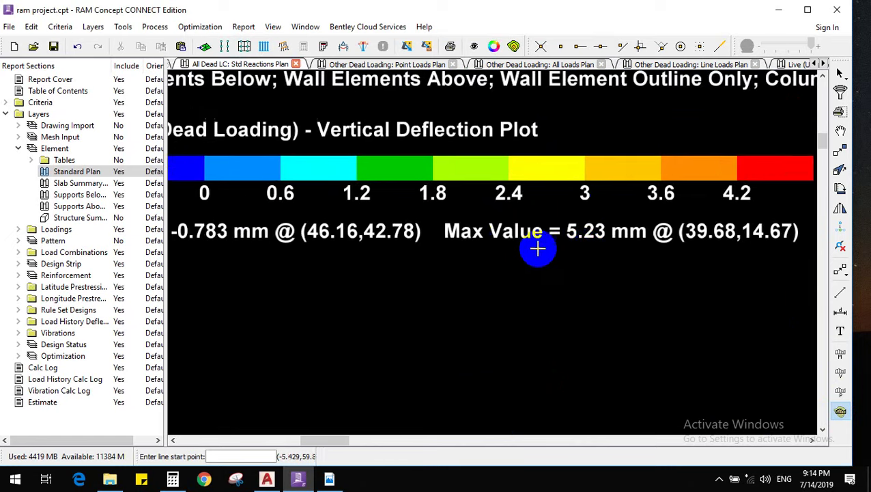
scroll(578, 247, "down", 4)
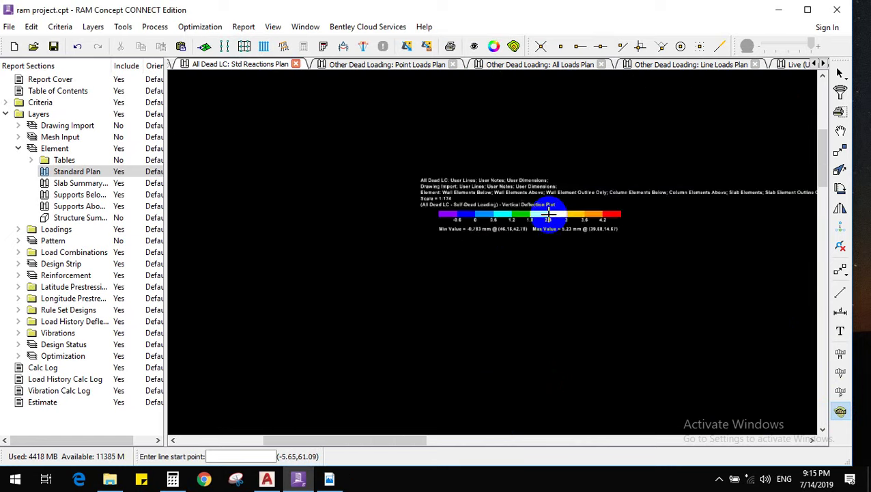
scroll(583, 223, "up", 4)
scroll(546, 222, "down", 6)
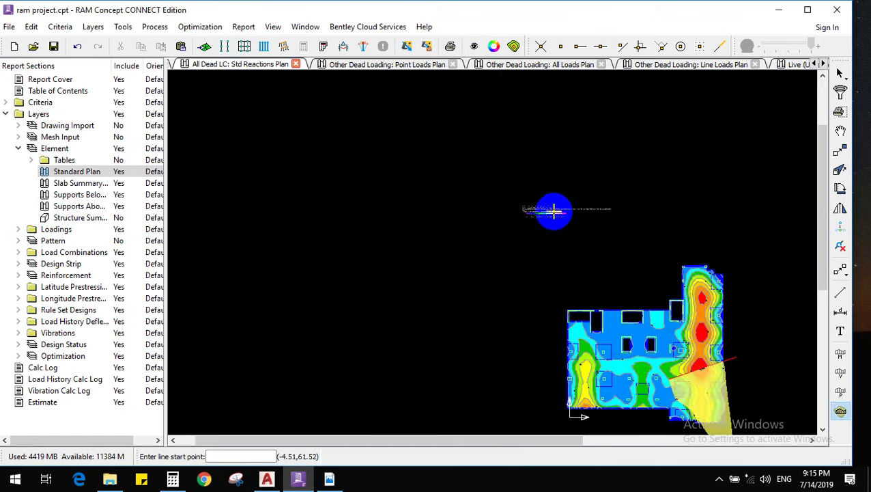
scroll(631, 297, "up", 2)
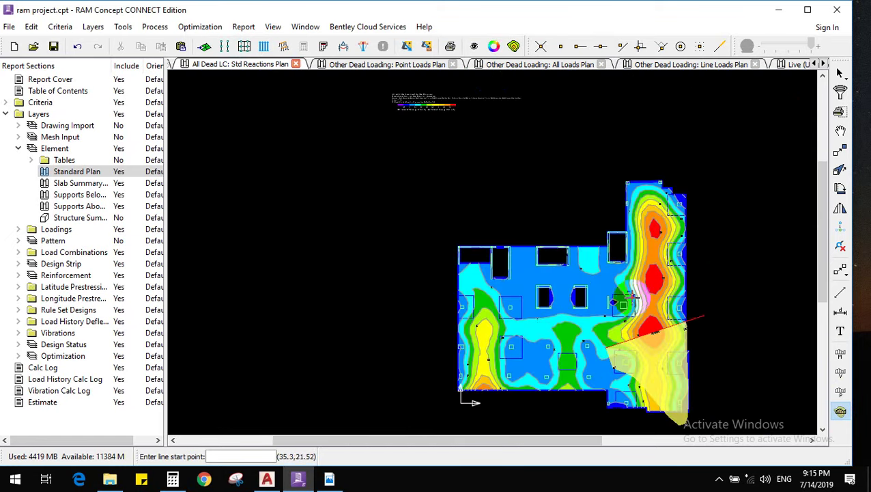
Set the plot's Diff Layer to None and the slab's plotted value to Moment
left_click(514, 48)
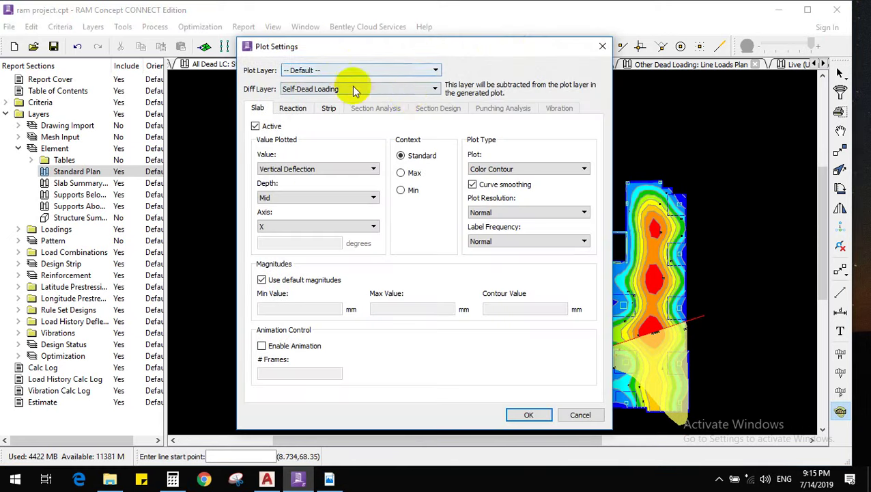
left_click(400, 87)
left_click(372, 99)
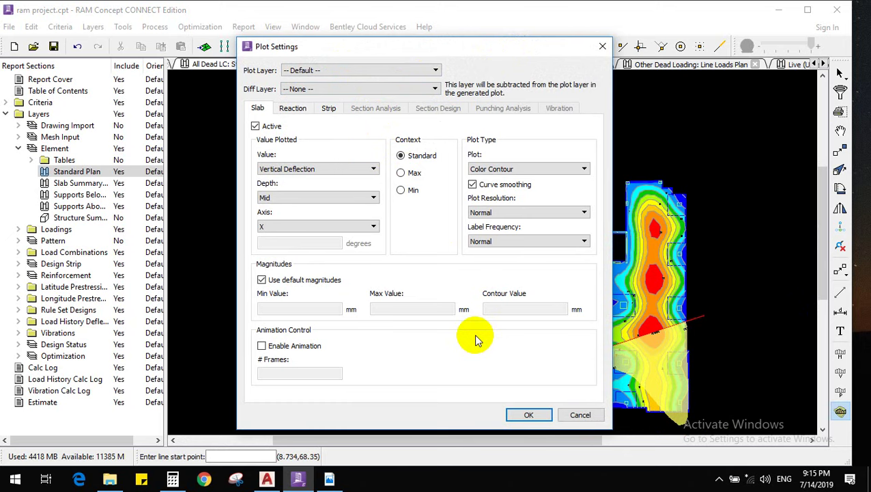
left_click(316, 170)
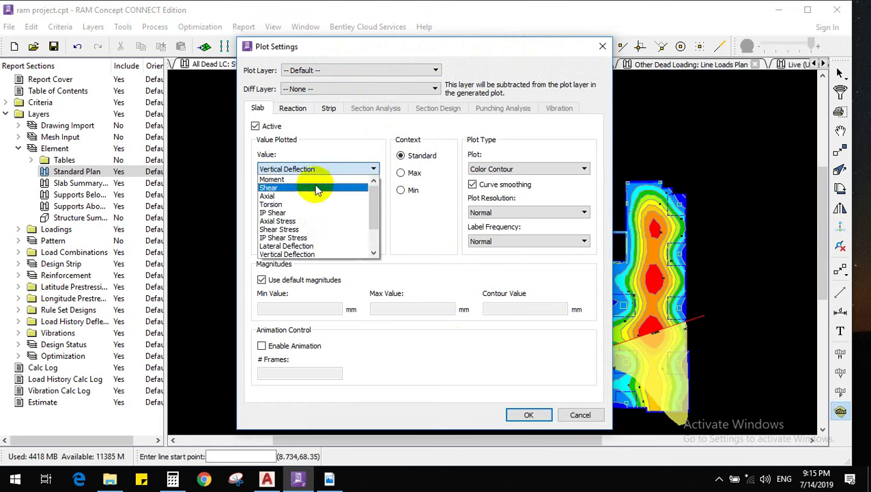
left_click(318, 179)
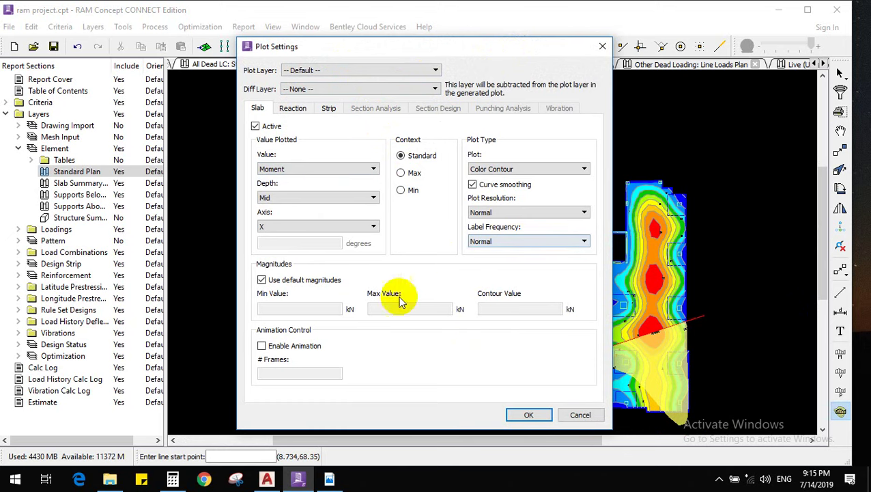
Turn off default magnitudes for the slab moment plot and set the minimum to 5 kN and maximum to 5.1 kN
left_click(316, 281)
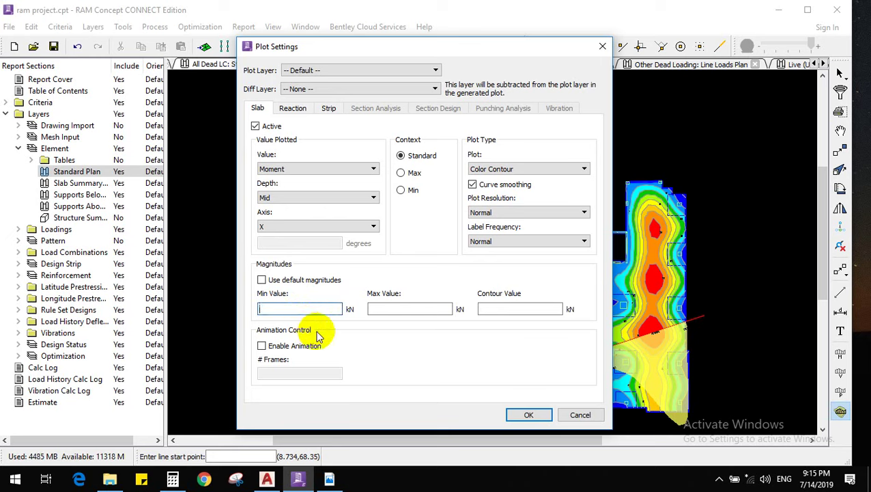
type("5")
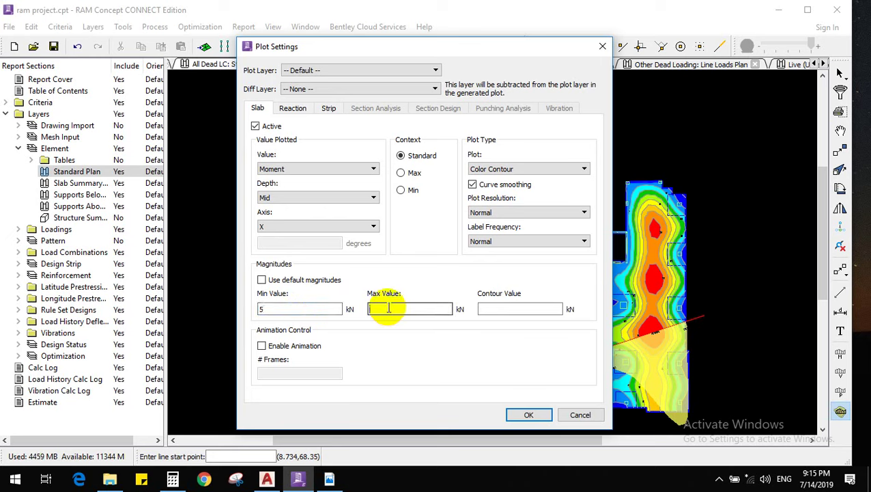
left_click(388, 309)
type("5.1")
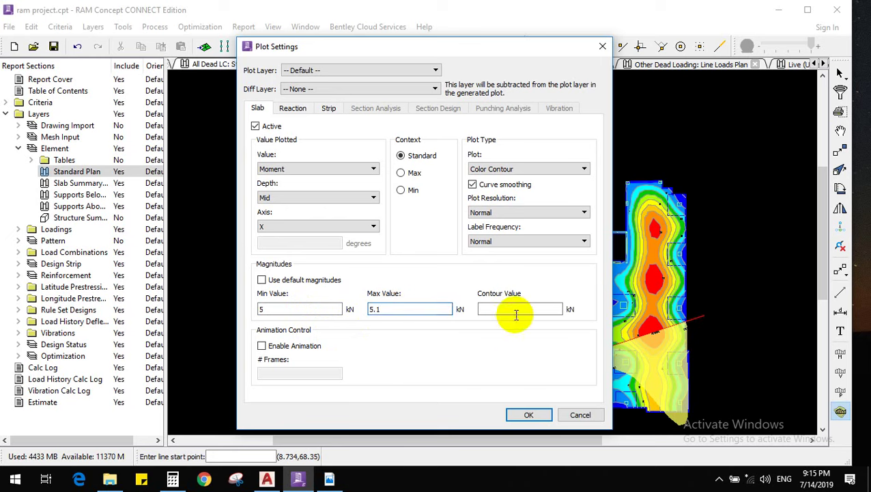